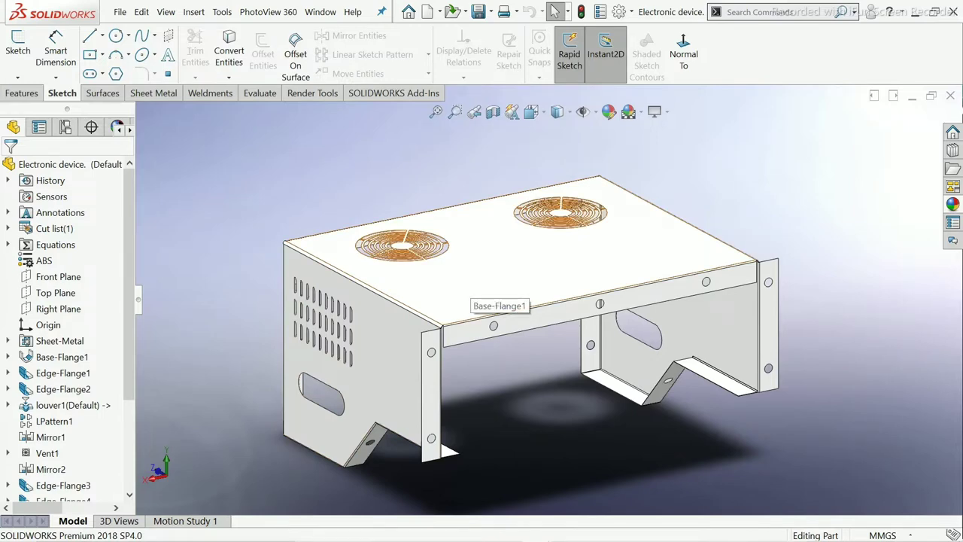
Orbit the finished enclosure to inspect its front opening, louvered sides and top.
mouse_move(466, 298)
middle_down()
mouse_move(676, 244)
mouse_move(359, 360)
mouse_move(457, 292)
middle_up()
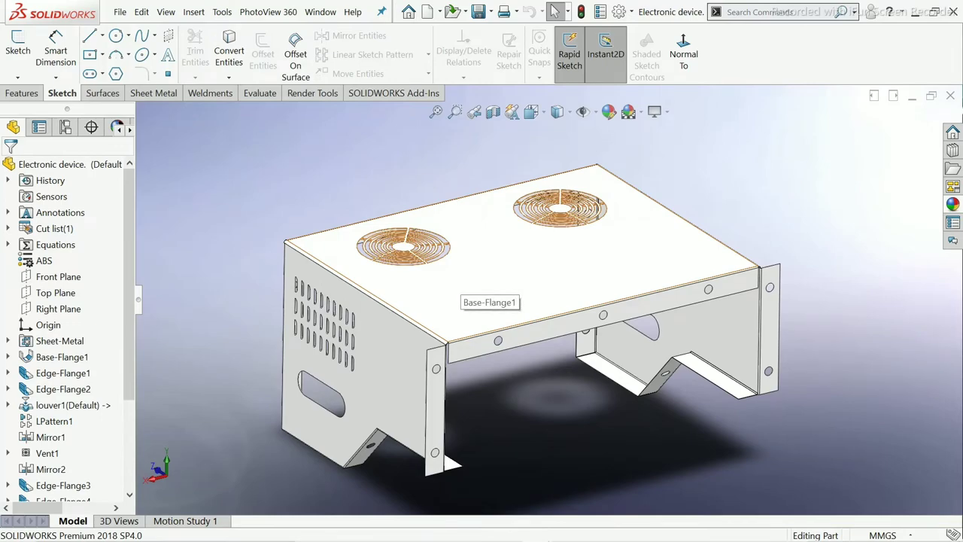
middle_drag(457, 292, 523, 300)
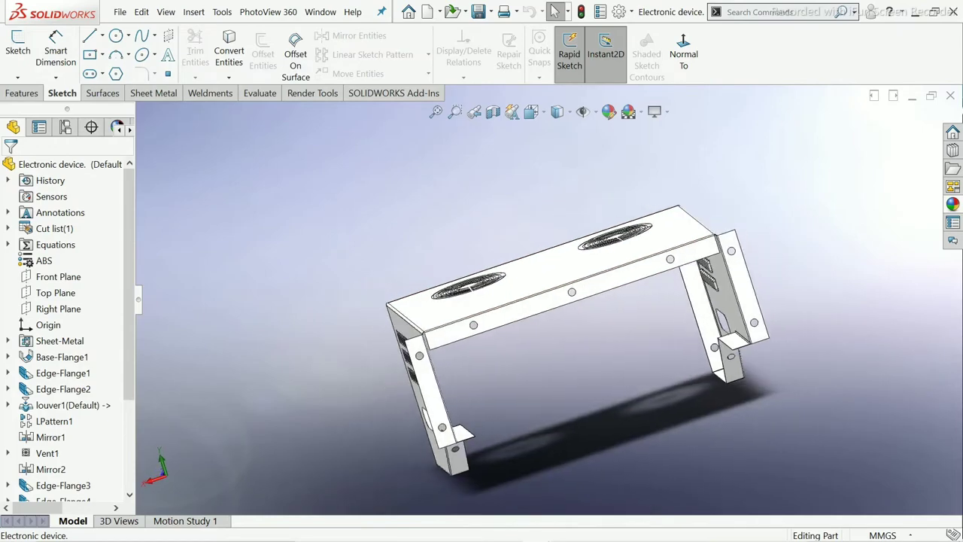
middle_drag(522, 299, 606, 346)
scroll(606, 346, down, 2)
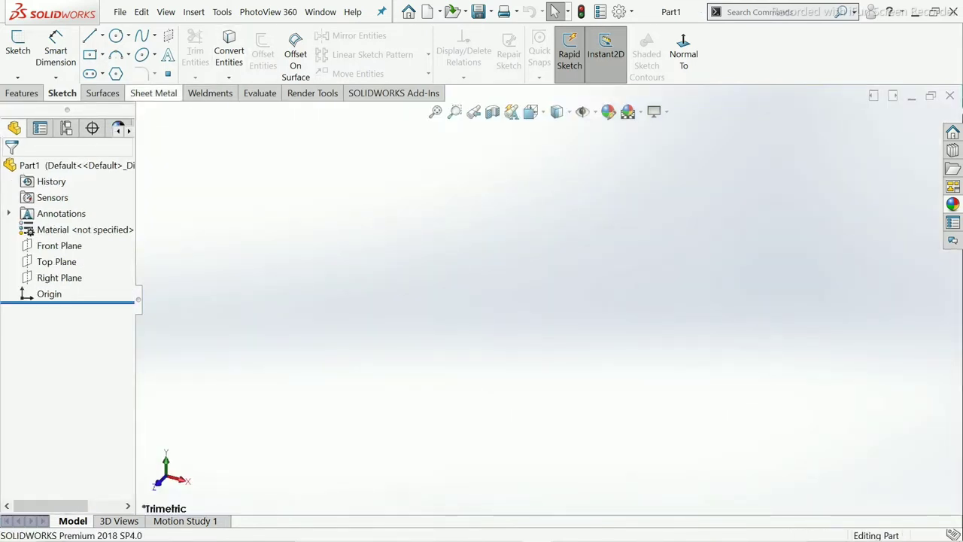
Restore the Sheet Metal tool set and start a Base Flange/Tab feature.
click(153, 92)
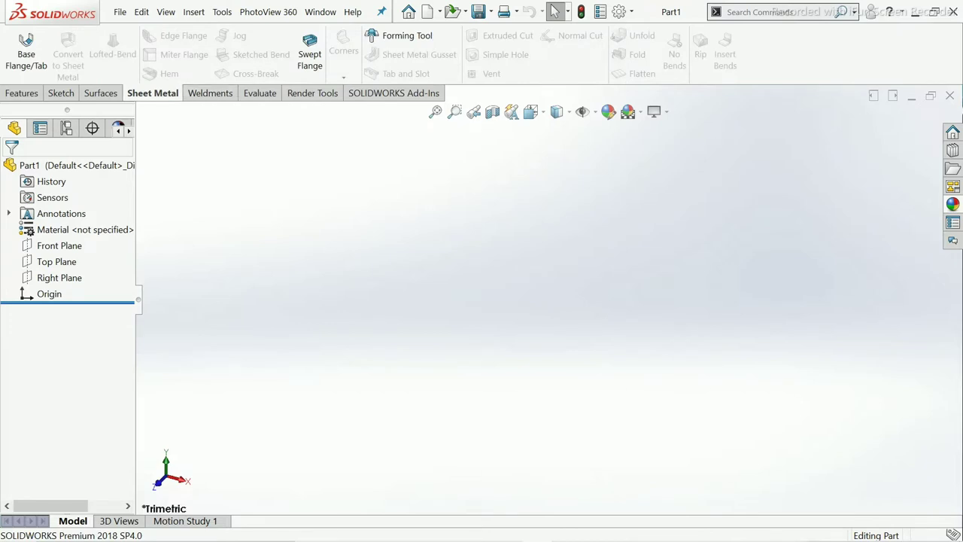
right_click(149, 93)
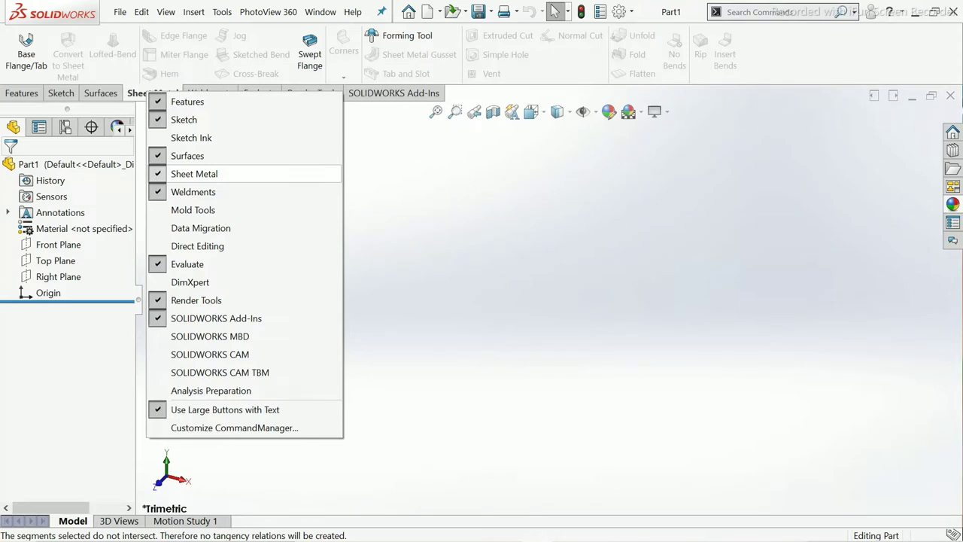
click(194, 174)
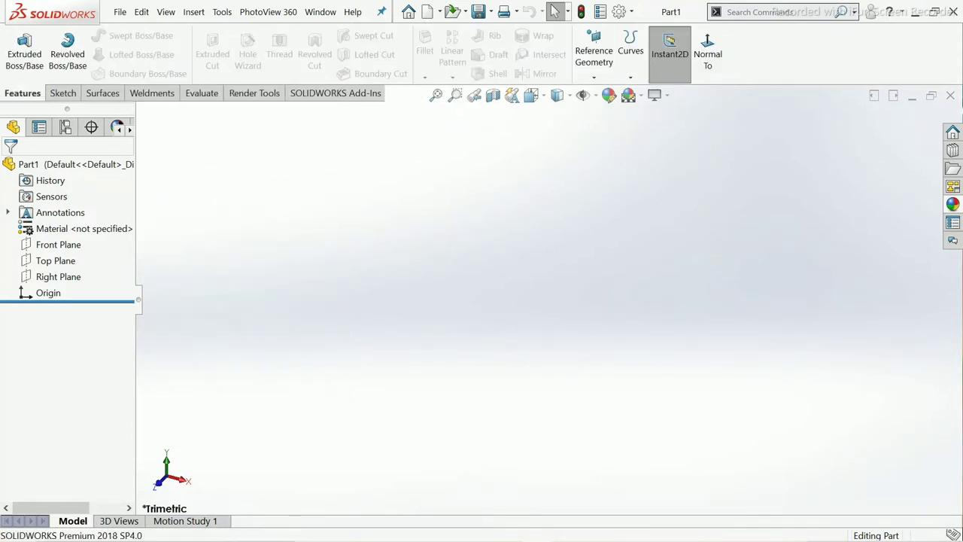
right_click(155, 94)
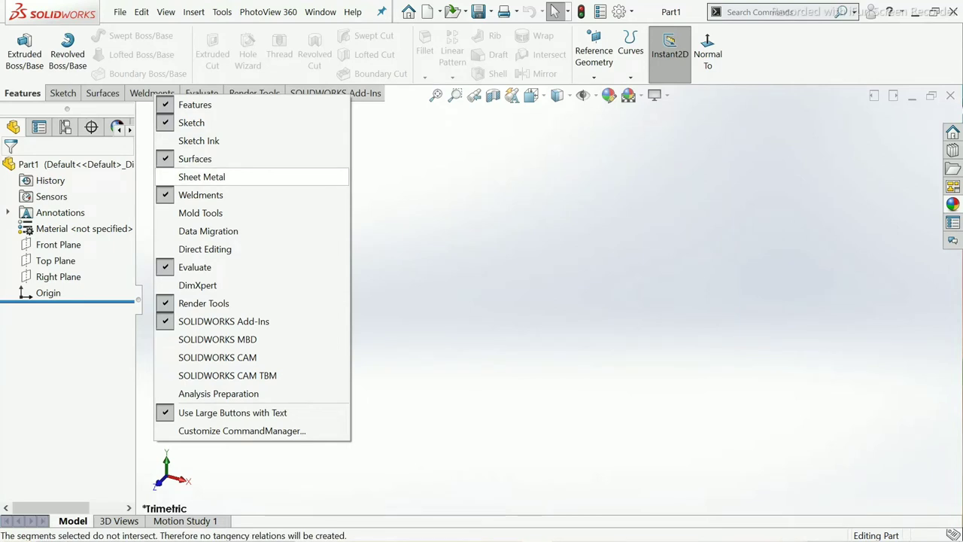
click(202, 177)
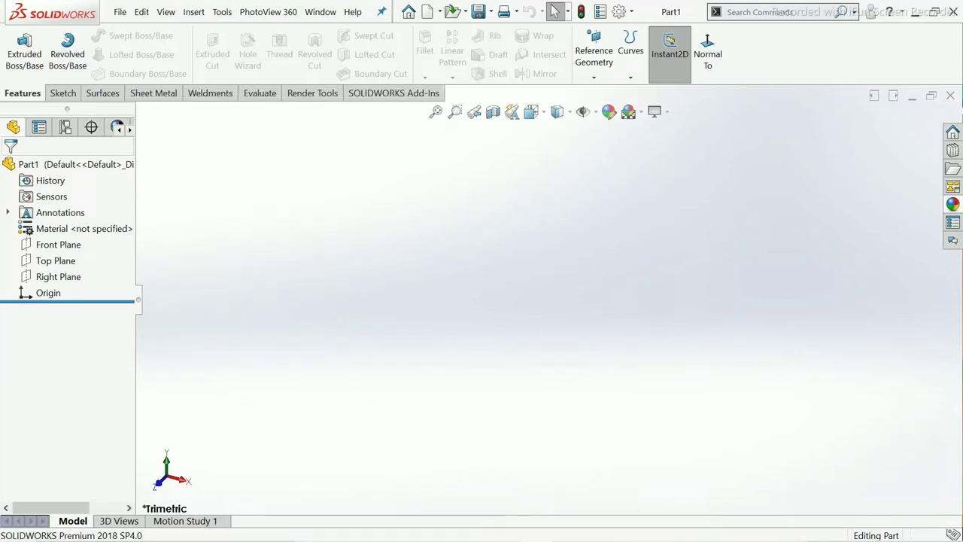
click(153, 92)
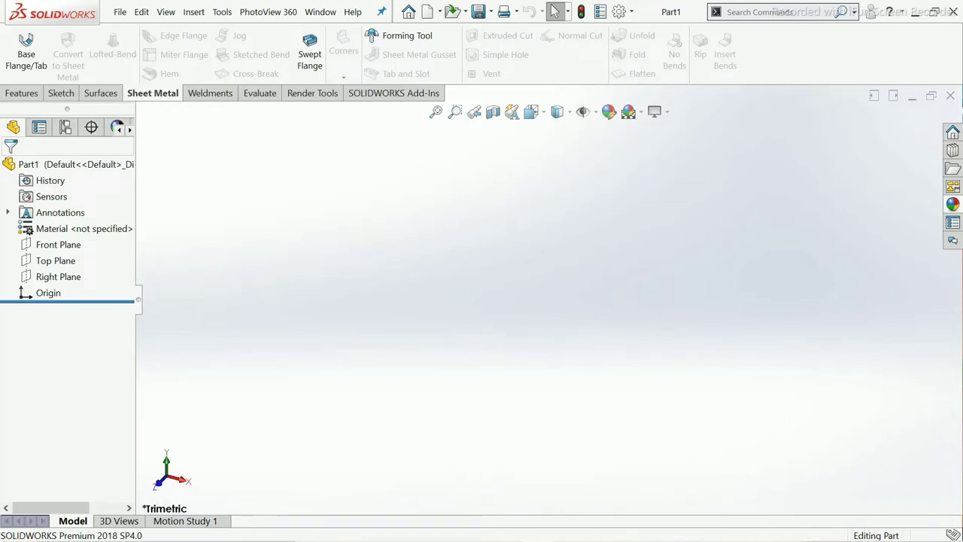
click(27, 49)
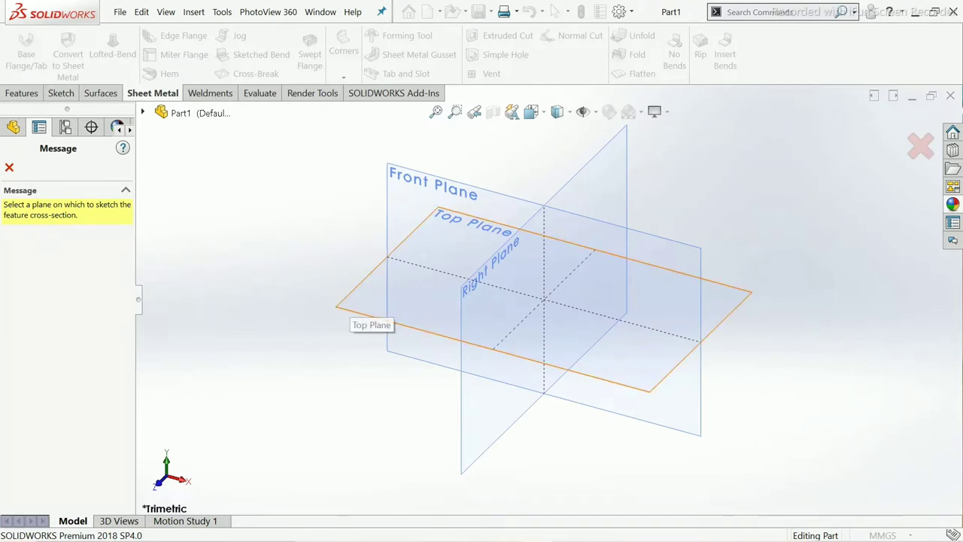
Draw a center rectangle on the Top Plane, centred on the origin.
click(354, 313)
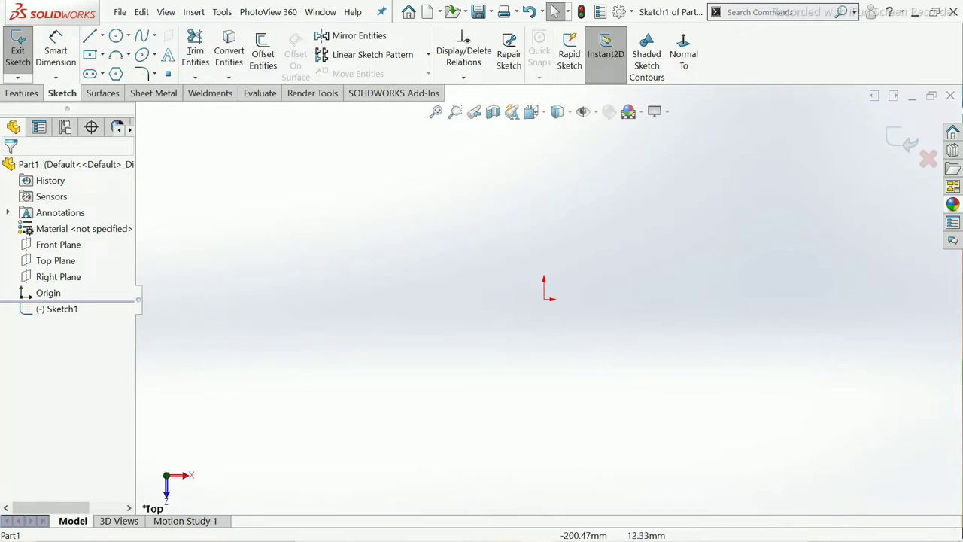
click(90, 54)
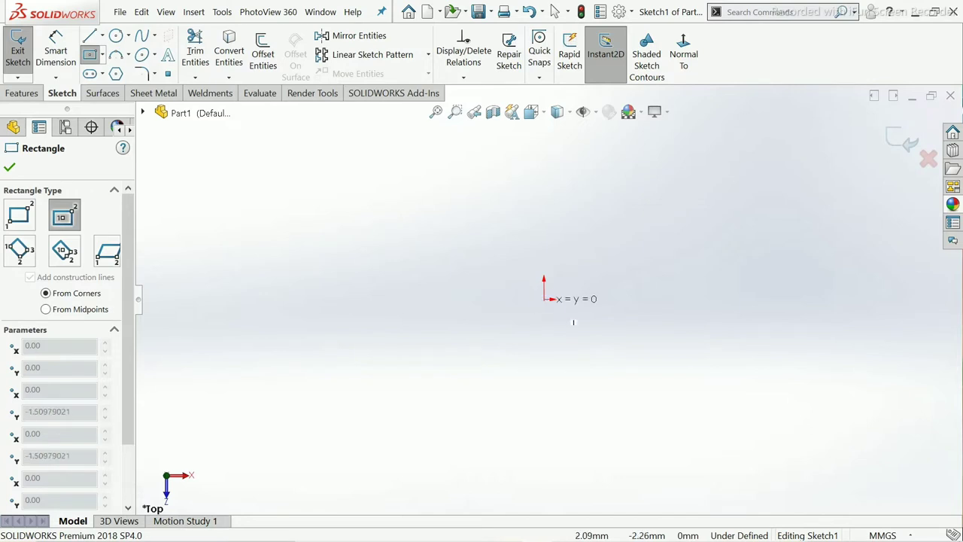
click(544, 299)
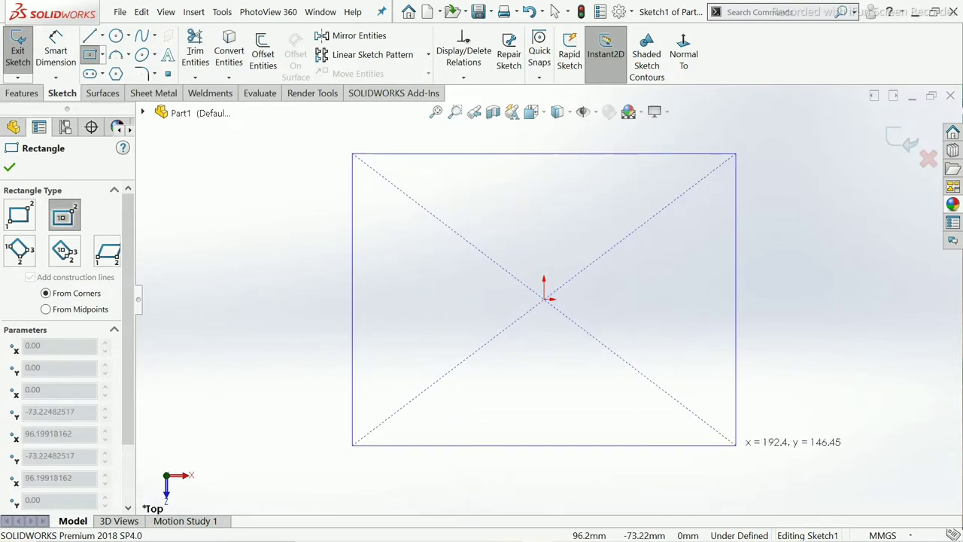
click(736, 445)
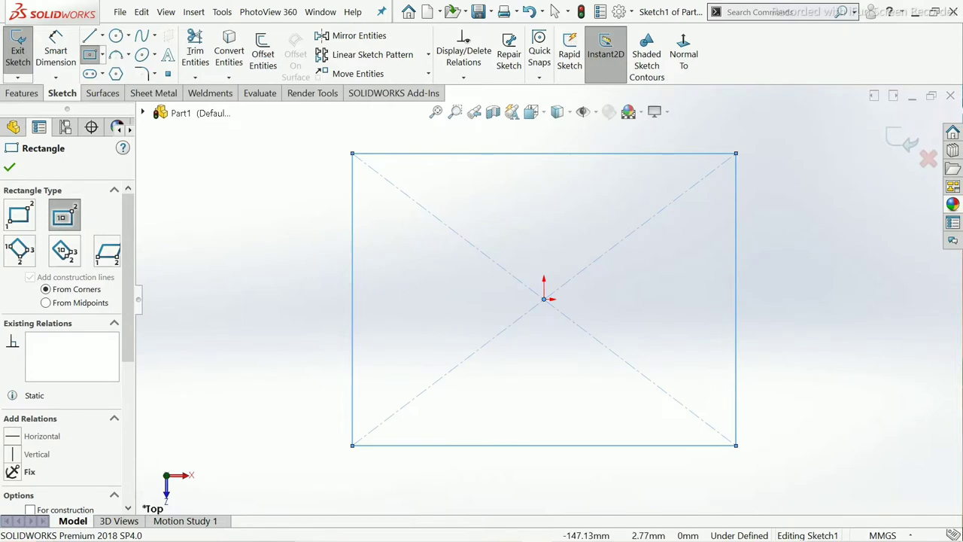
click(9, 167)
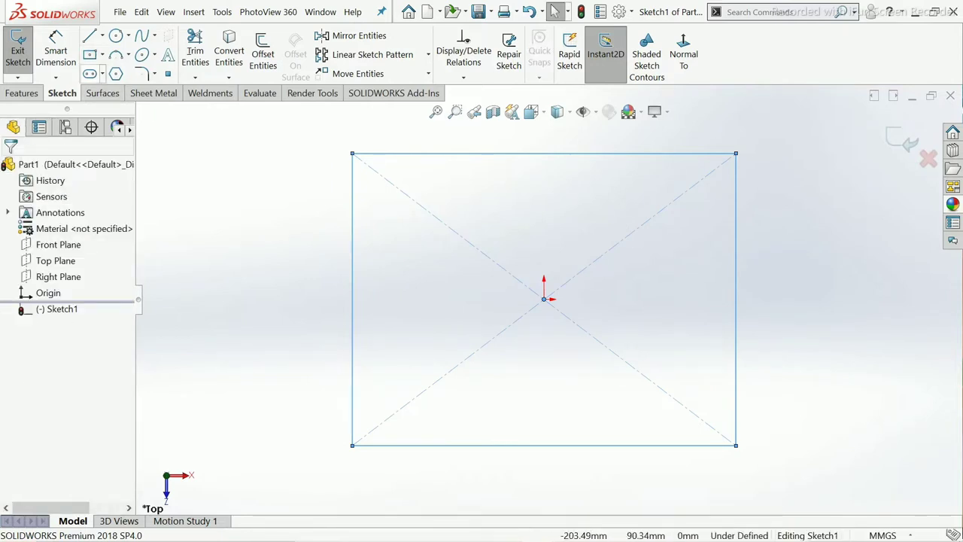
click(56, 52)
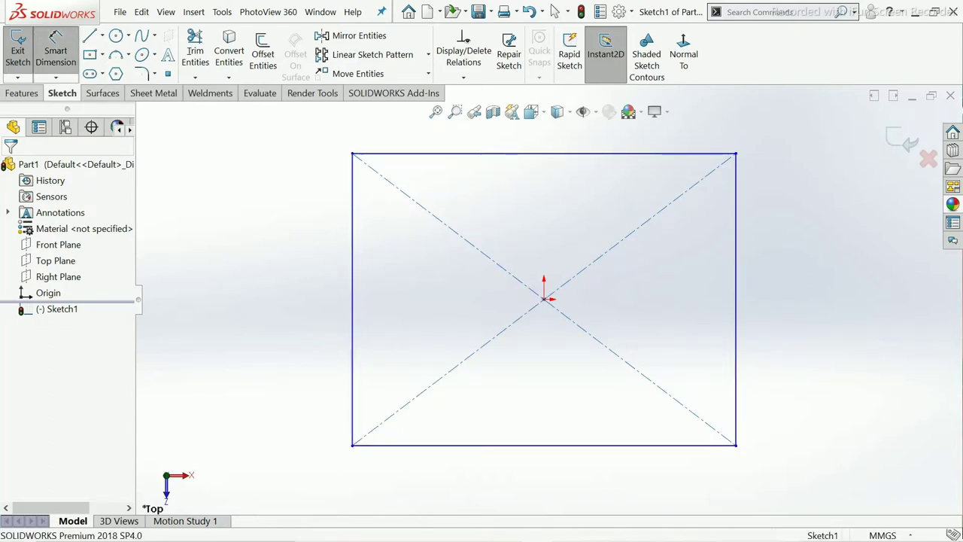
Dimension the rectangle's width to 800 mm.
click(352, 302)
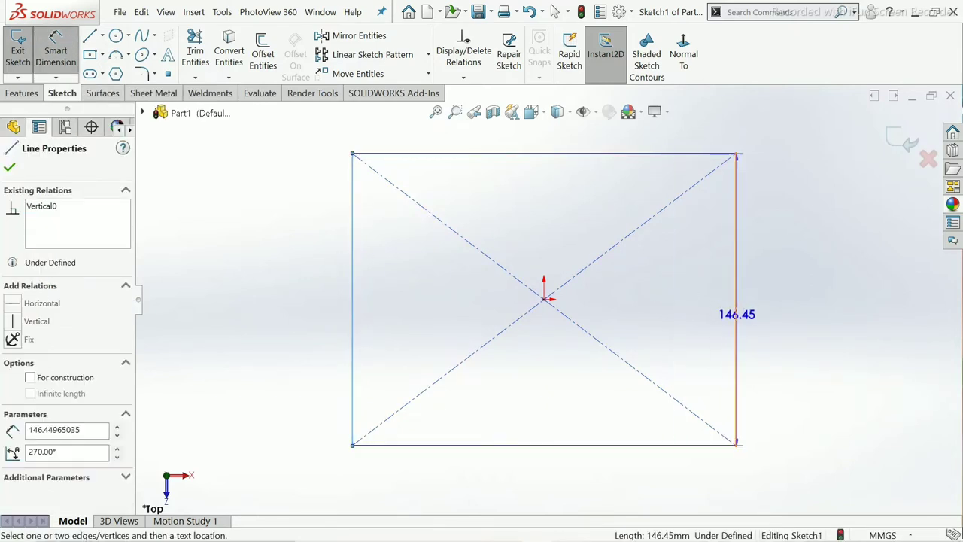
click(736, 316)
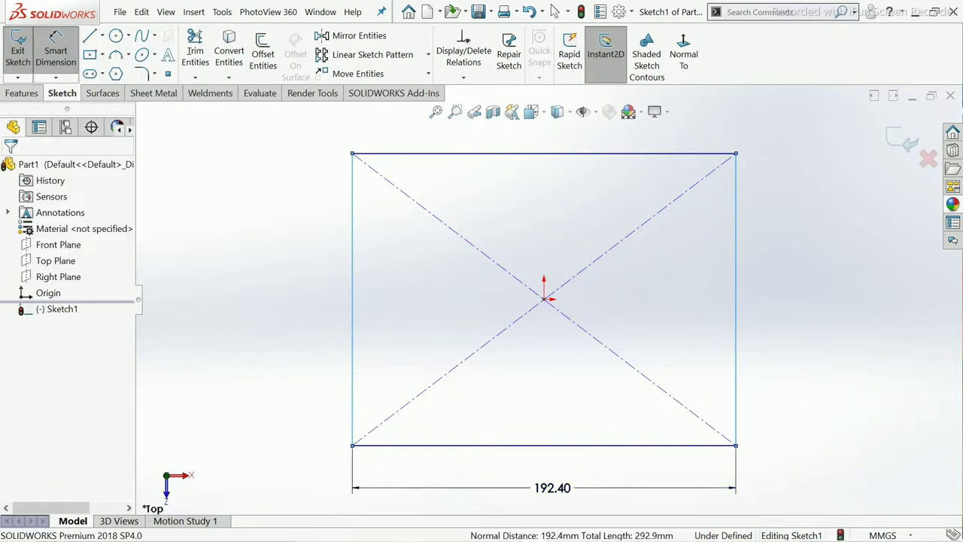
click(538, 487)
text(8)
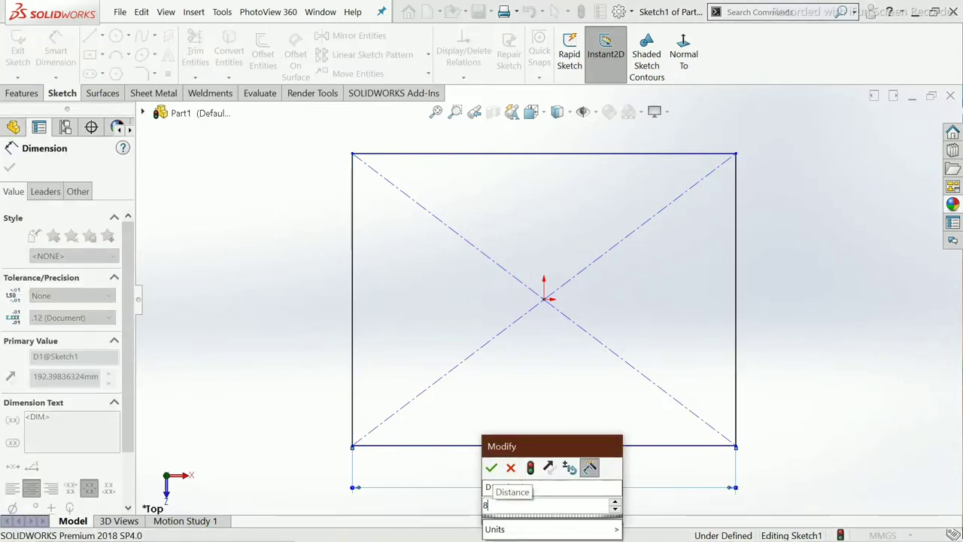
text(00)
key(Return)
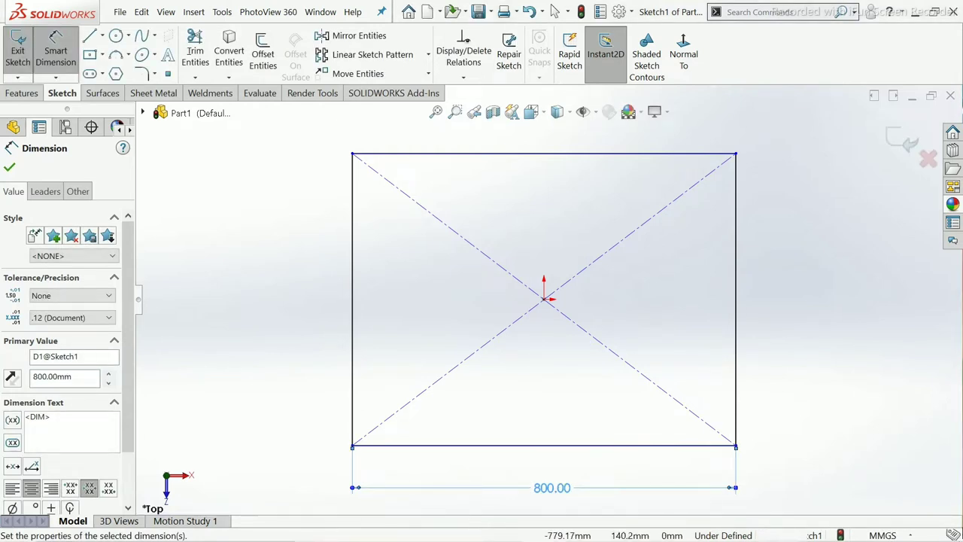
click(9, 167)
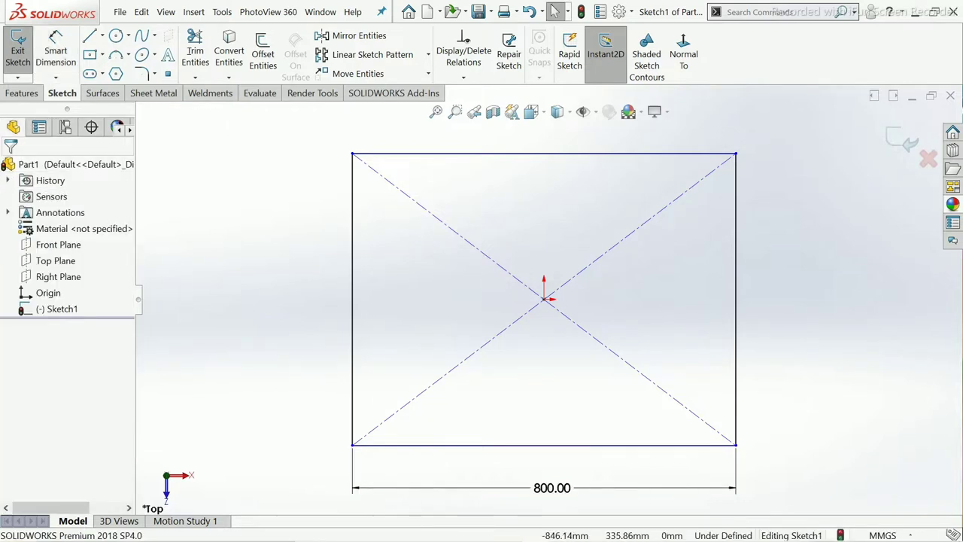
Dimension the rectangle's height to 640 mm, fully defining the sketch.
click(55, 53)
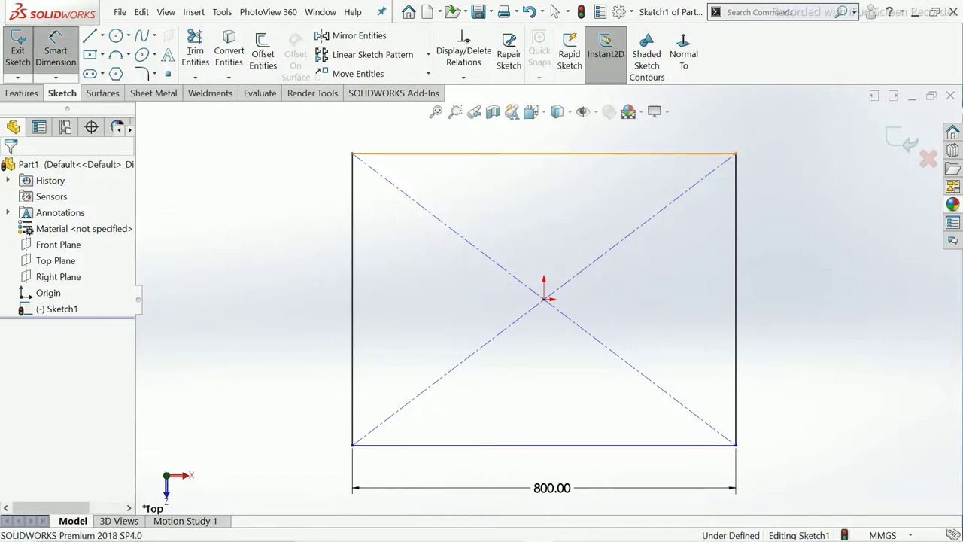
click(625, 154)
click(410, 444)
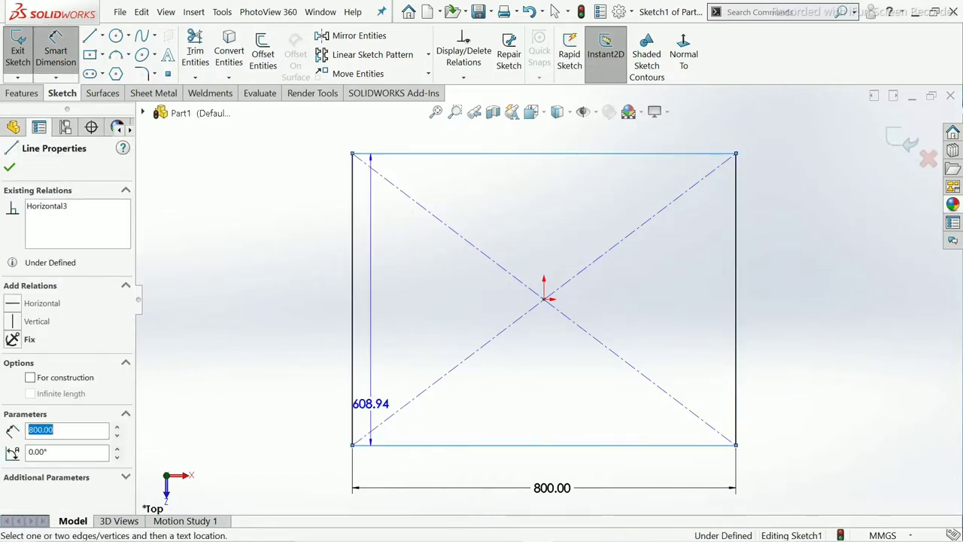
click(257, 322)
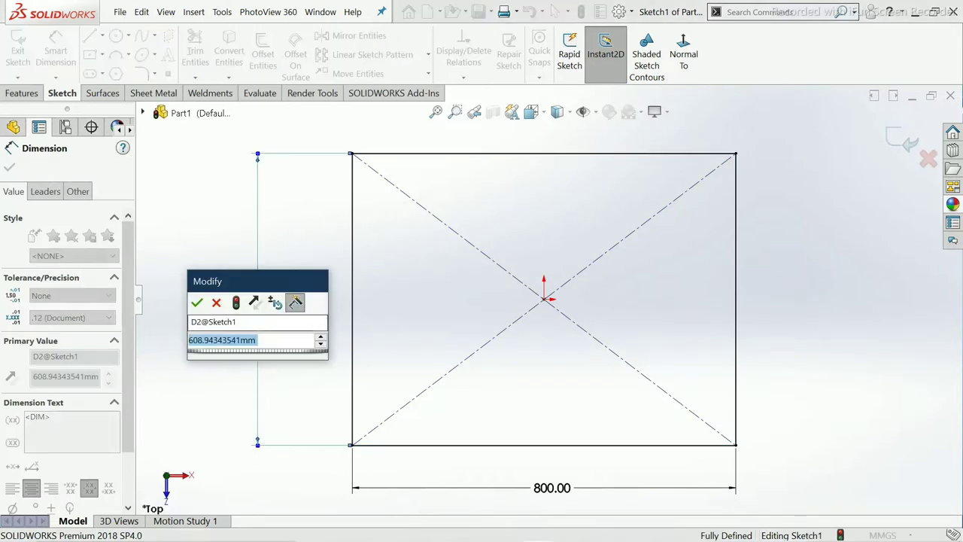
text(64)
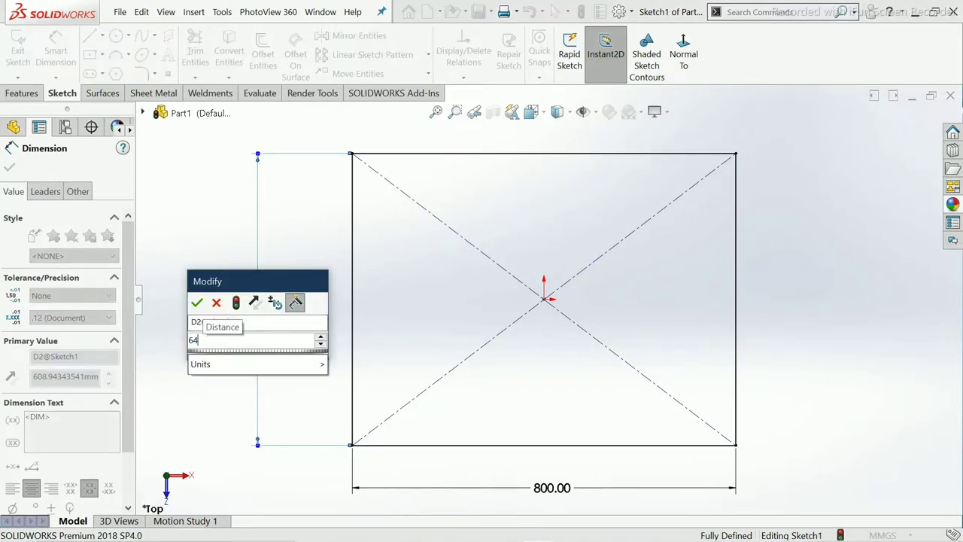
text(0)
key(Return)
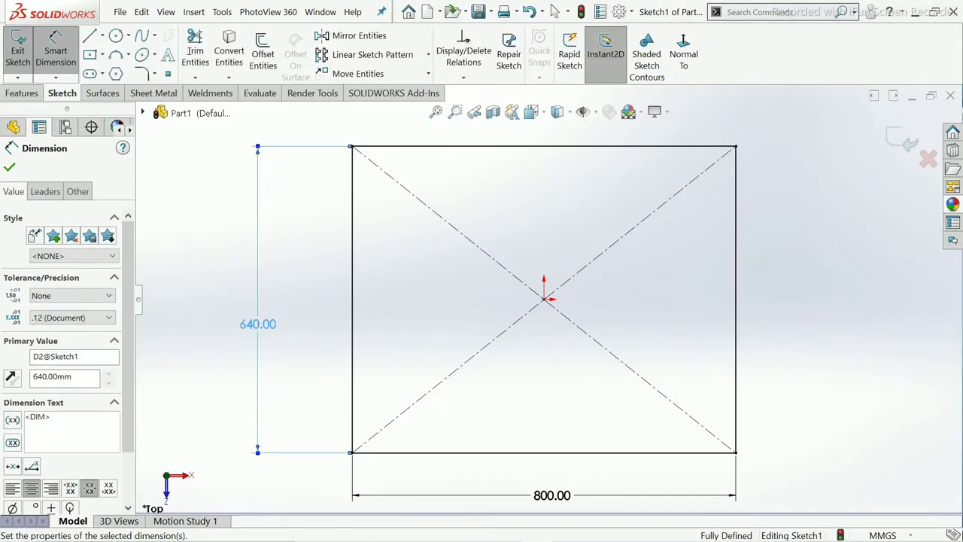
click(9, 167)
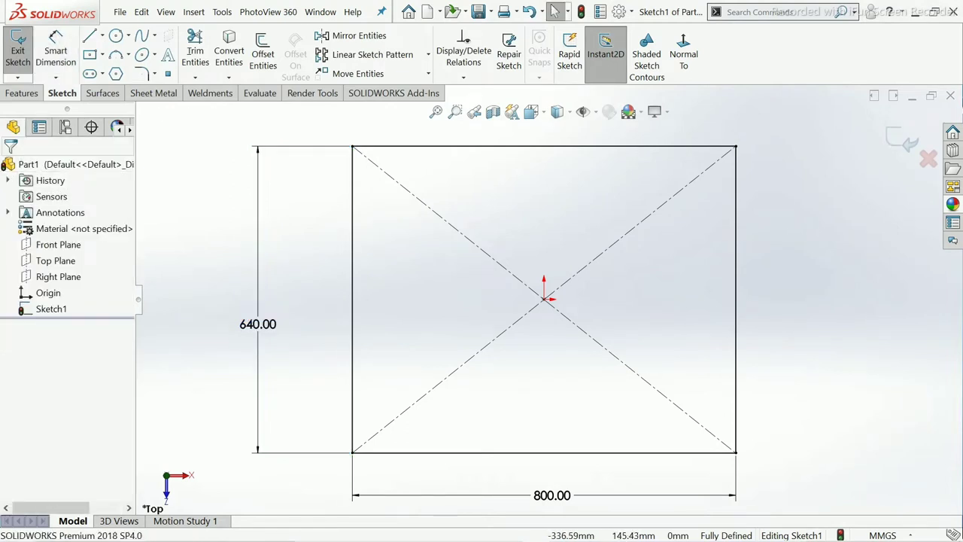
mouse_move(562, 291)
middle_down()
mouse_move(540, 200)
mouse_move(572, 226)
middle_up()
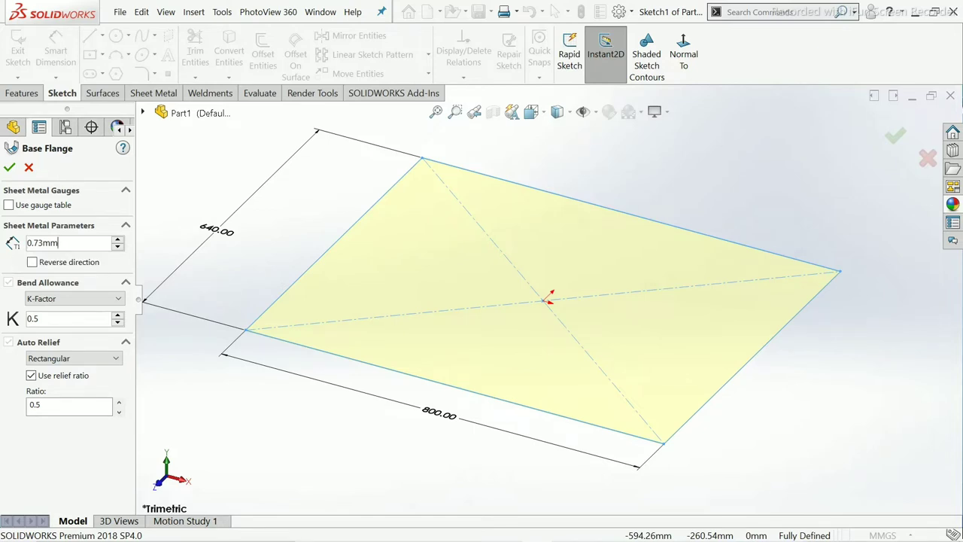
Set the sheet thickness to 1 mm and create the 800 × 640 base plate.
double_click(45, 243)
text(1)
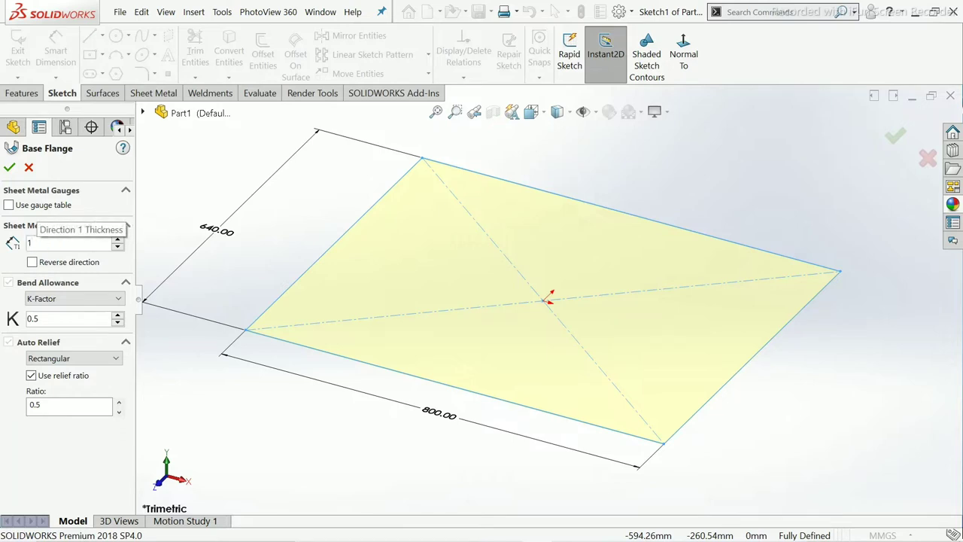
key(Return)
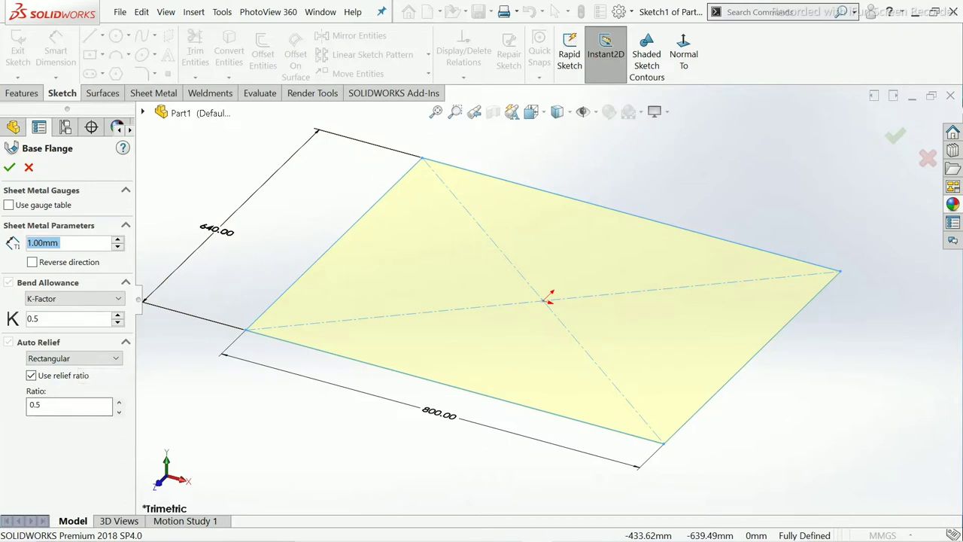
click(9, 168)
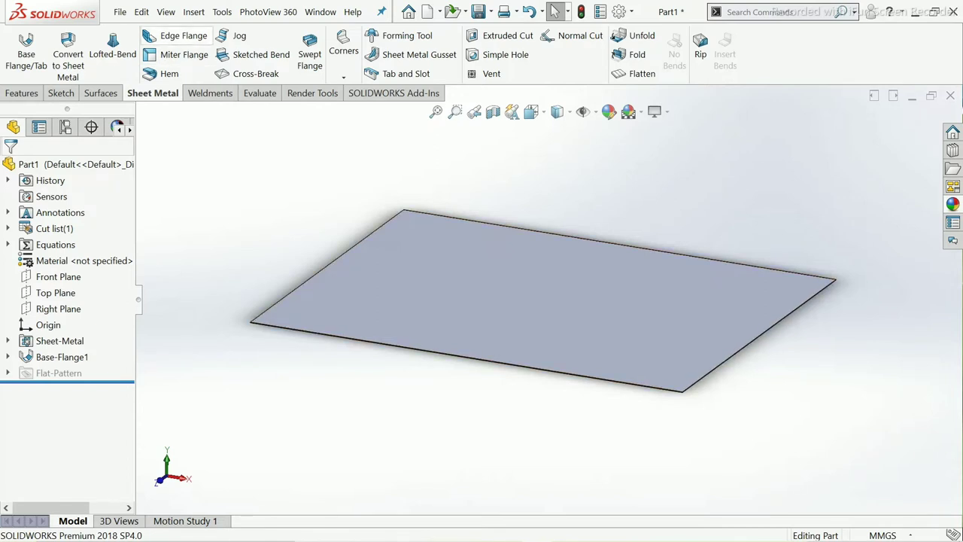
Start an edge flange on the plate's right 640 mm edge.
click(178, 35)
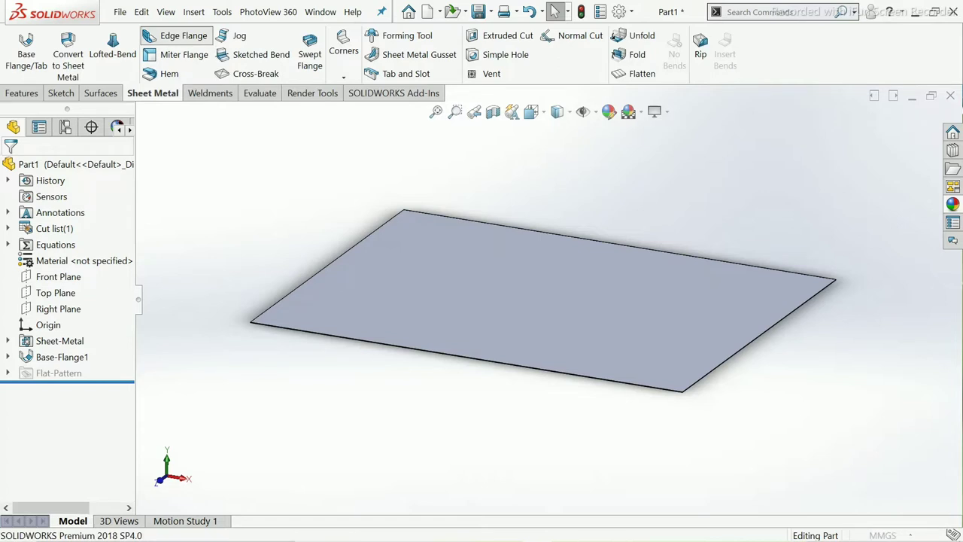
scroll(752, 387, down, 3)
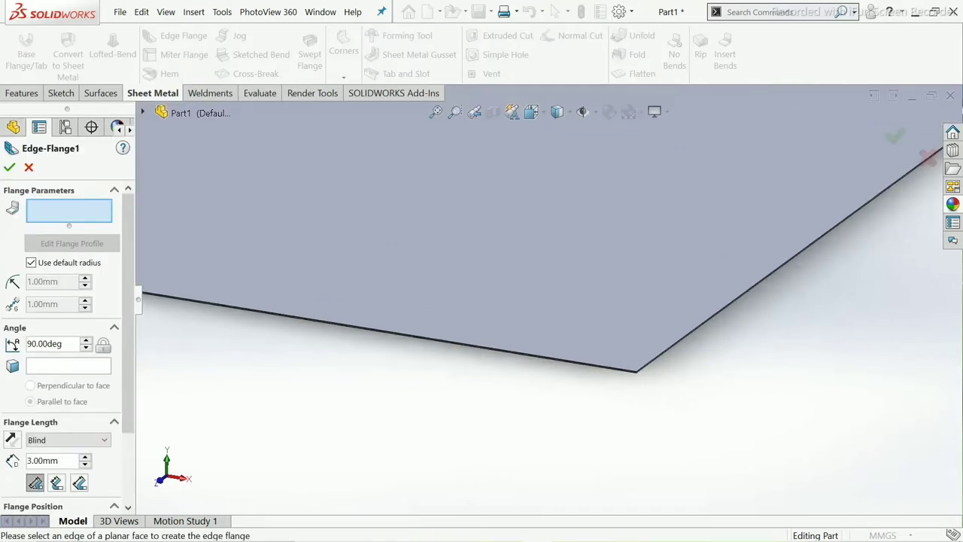
scroll(752, 388, down, 1)
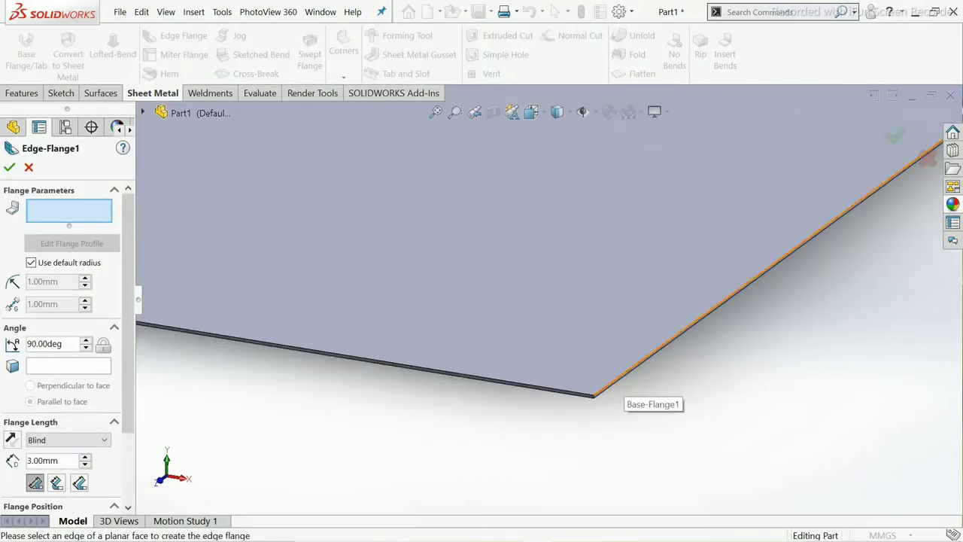
click(632, 368)
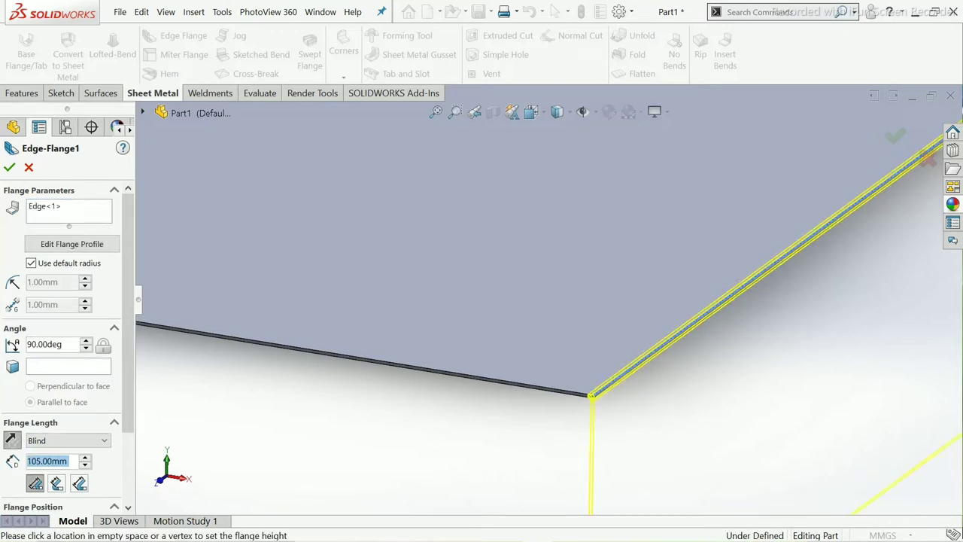
scroll(549, 301, up, 1)
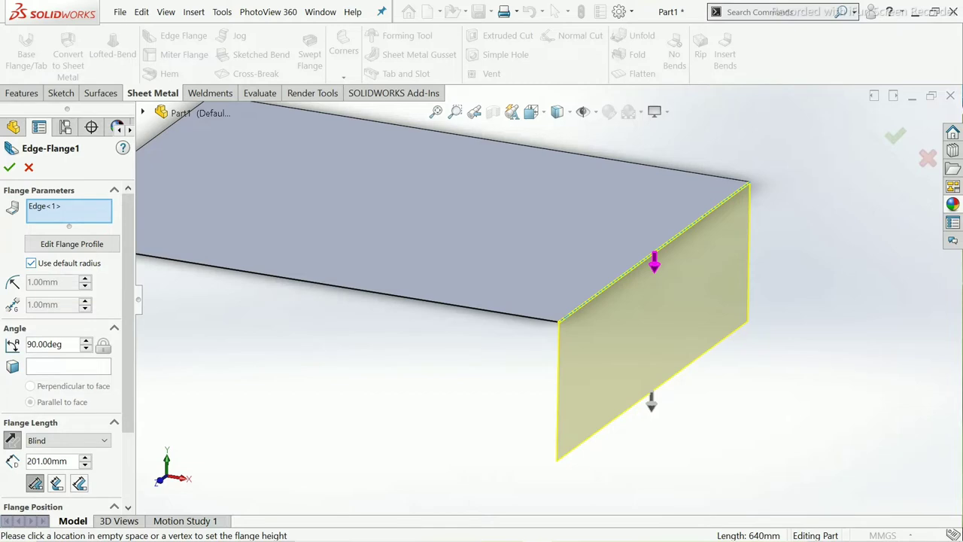
Give the flange a custom 5 mm bend radius and edit its profile.
click(31, 263)
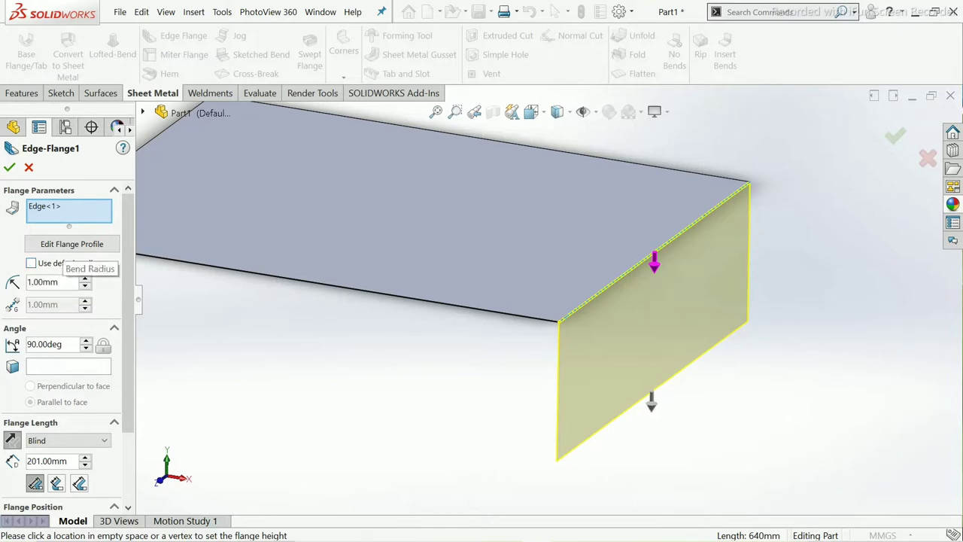
double_click(44, 282)
text(5)
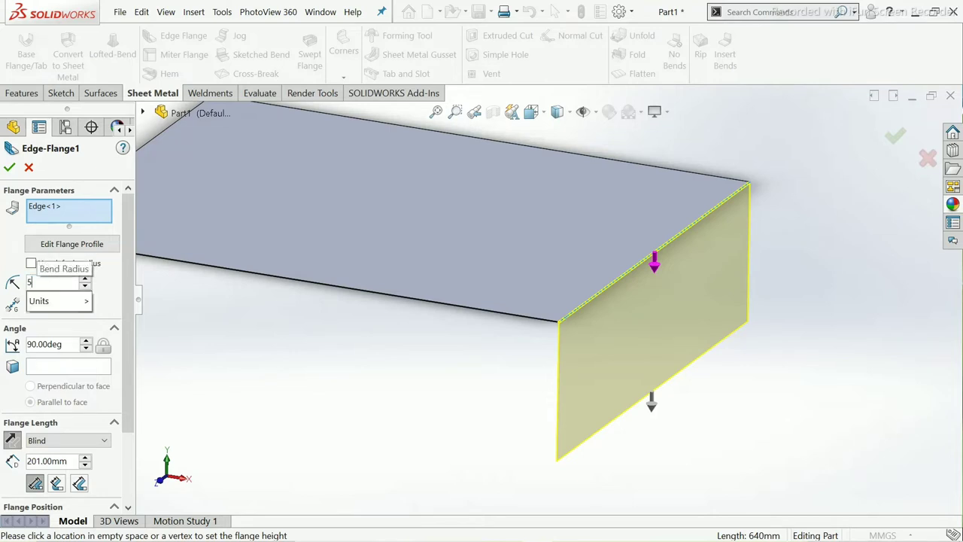
key(Return)
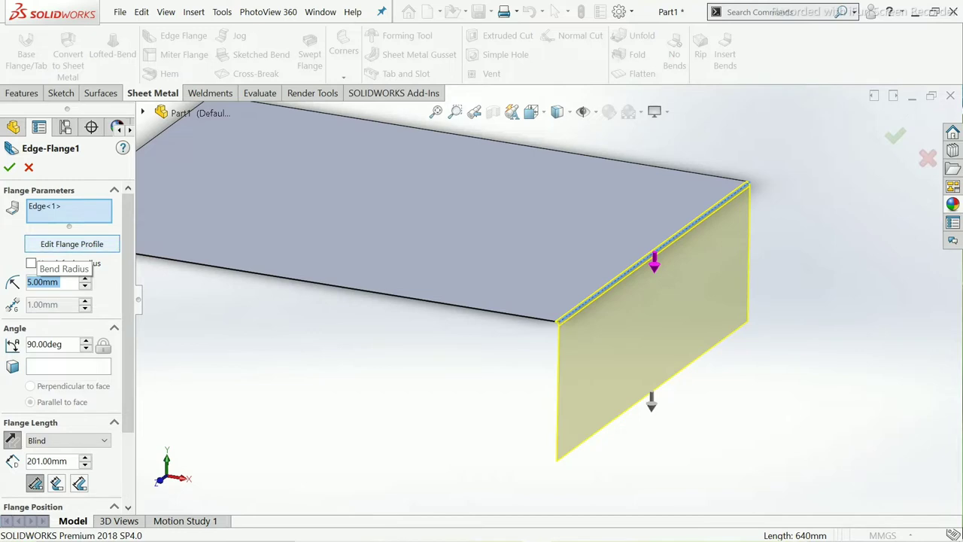
click(72, 244)
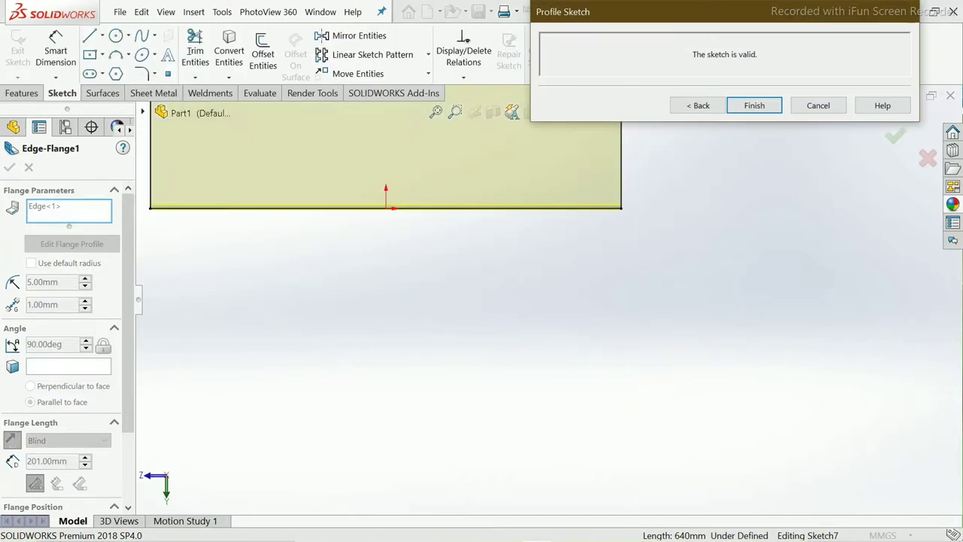
Delete the profile's top line and stretch its left side upward.
scroll(545, 300, up, 3)
scroll(504, 158, down, 1)
scroll(505, 158, down, 2)
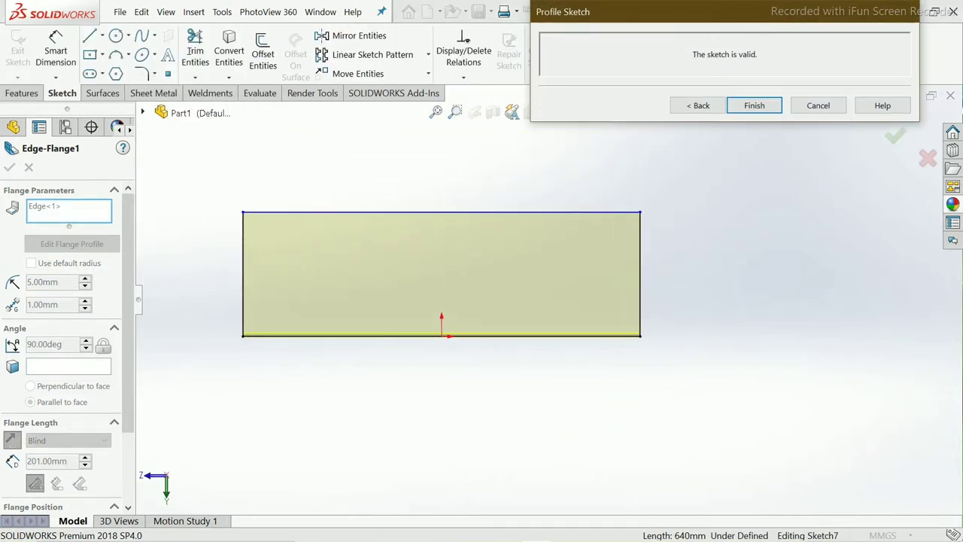
scroll(438, 223, down, 1)
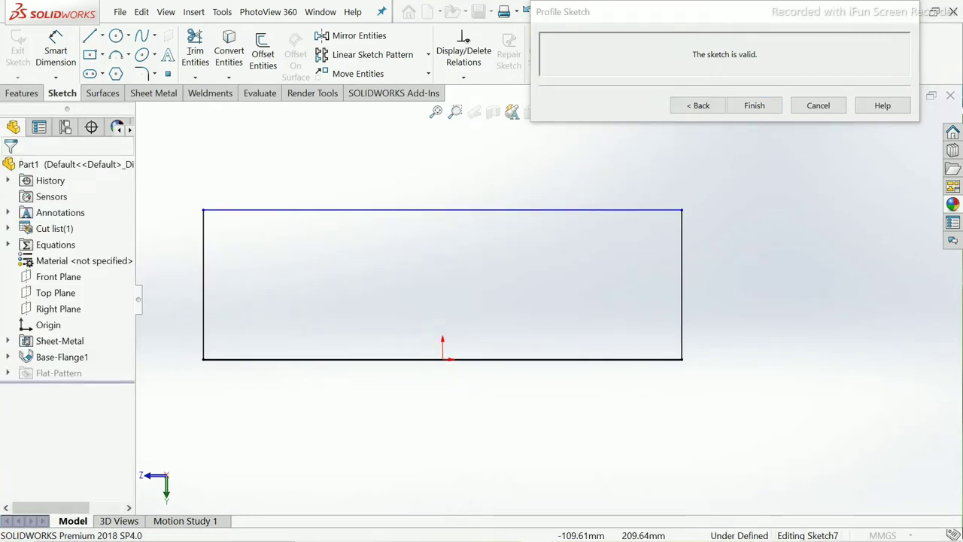
click(442, 210)
key(Delete)
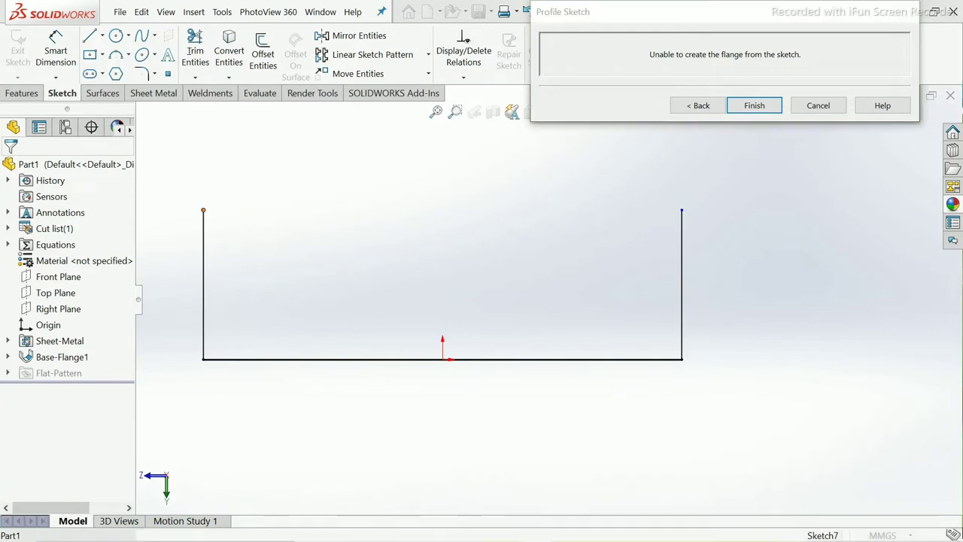
drag(204, 210, 204, 134)
scroll(548, 300, up, 3)
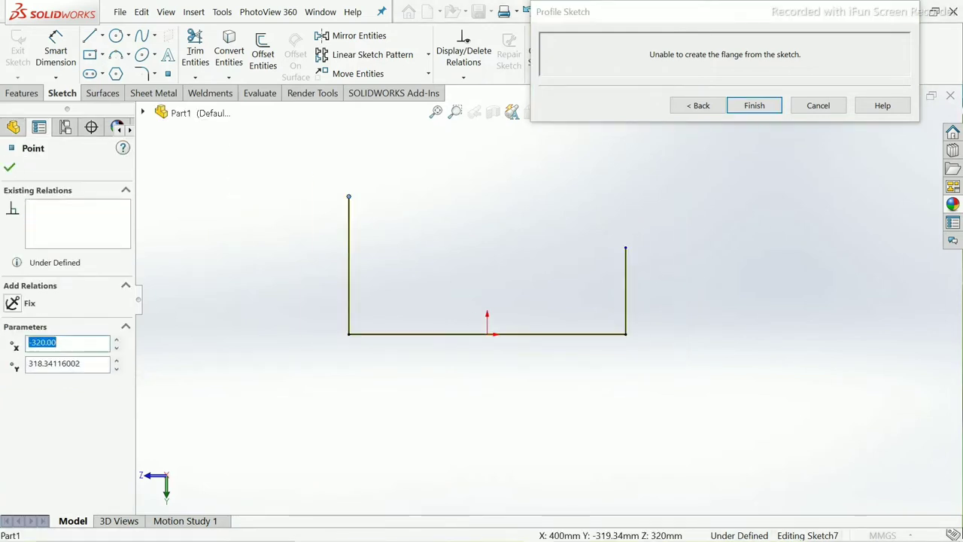
key(Escape)
scroll(423, 213, down, 3)
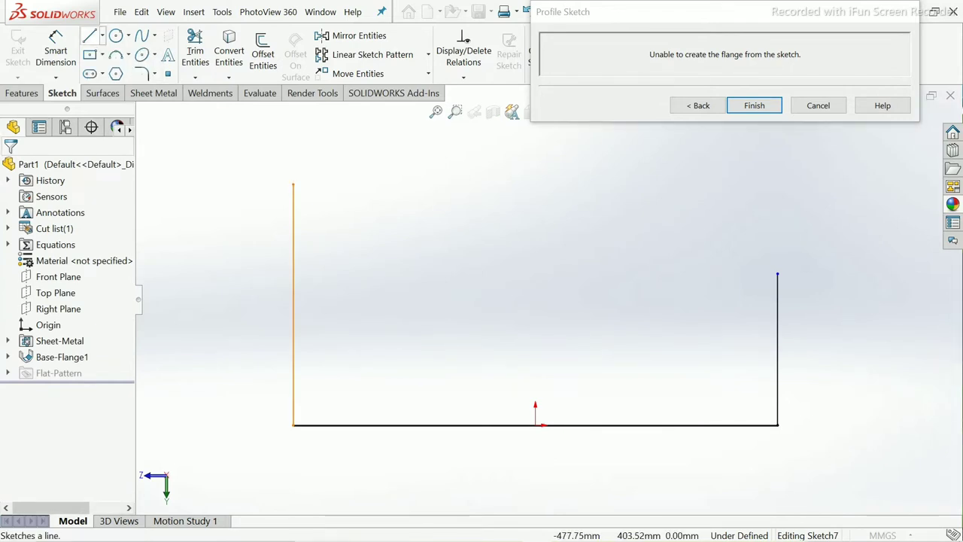
Sketch horizontal, sloped and horizontal lines closing the stepped top of the profile.
click(89, 36)
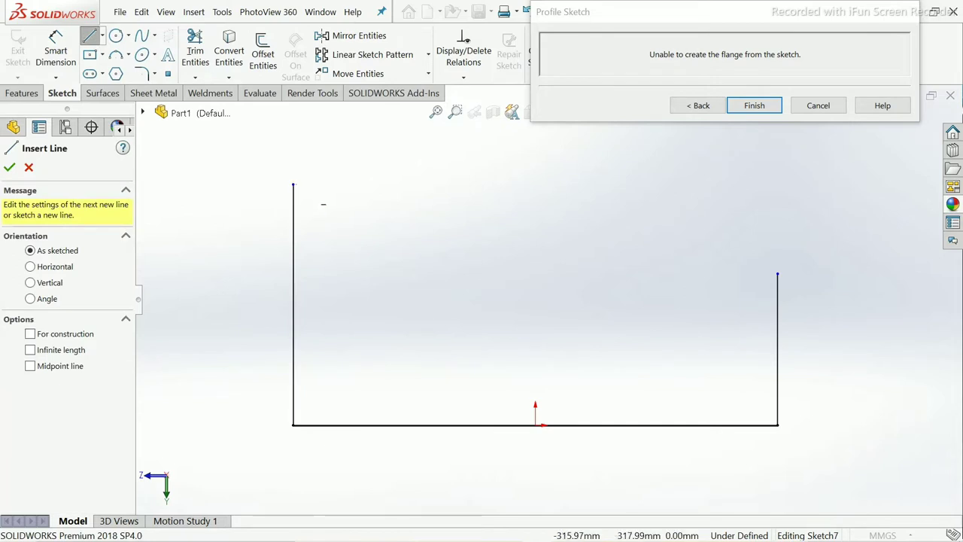
click(292, 185)
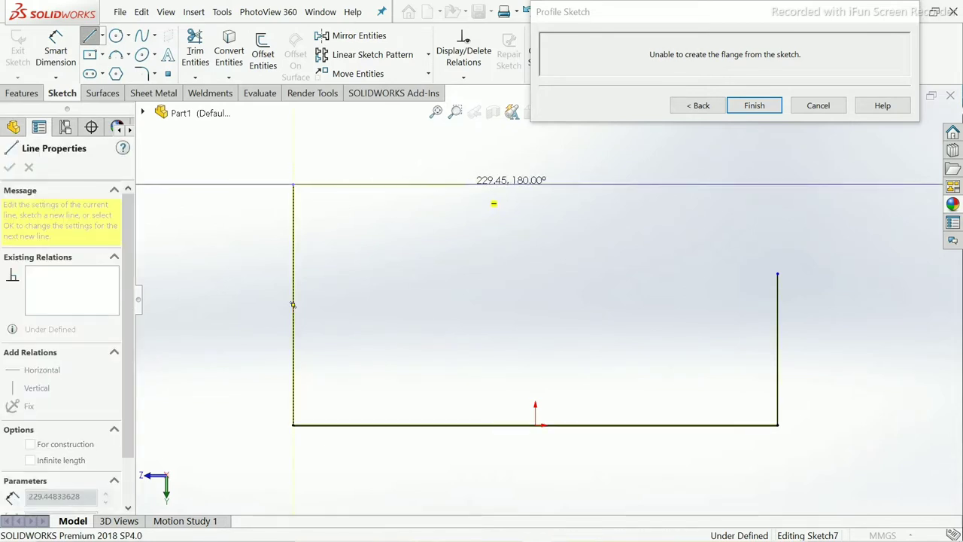
click(467, 184)
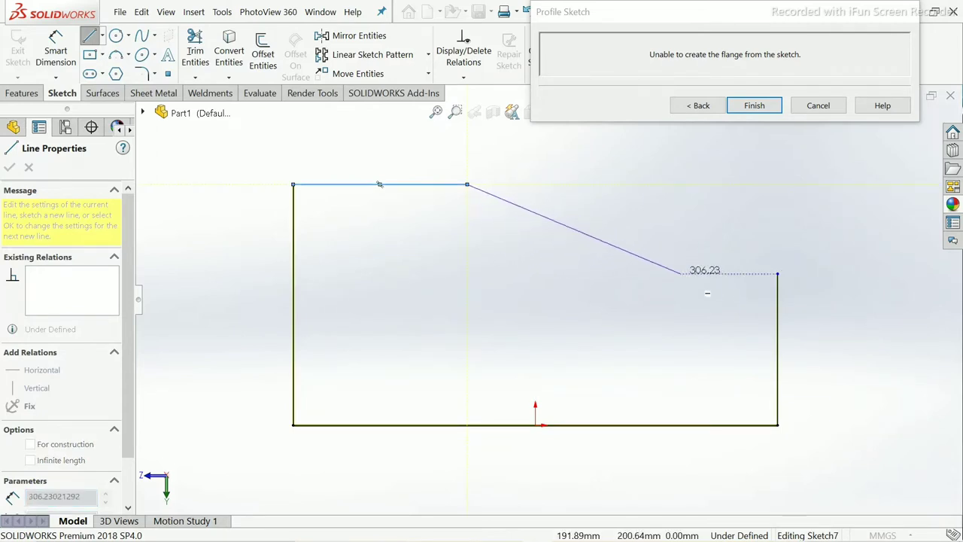
click(575, 273)
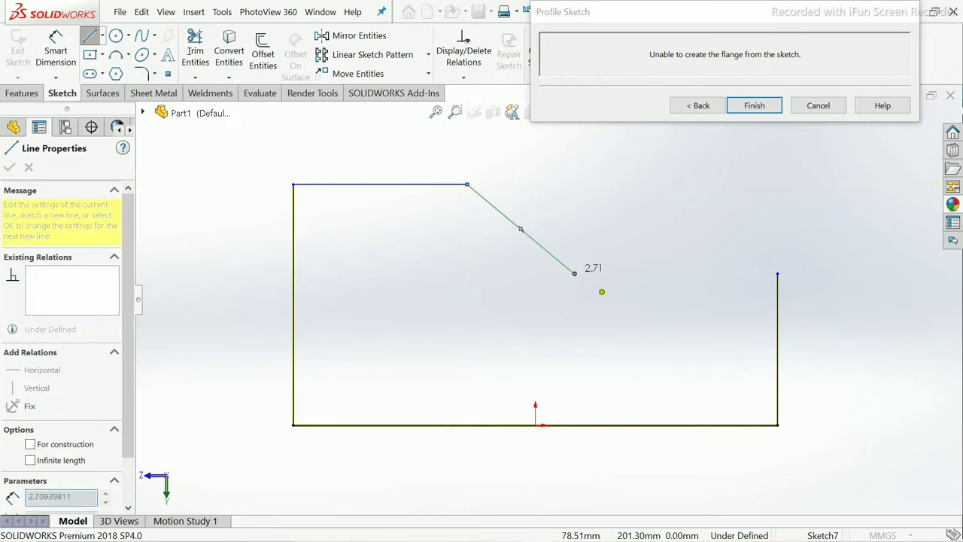
click(777, 273)
right_click(779, 274)
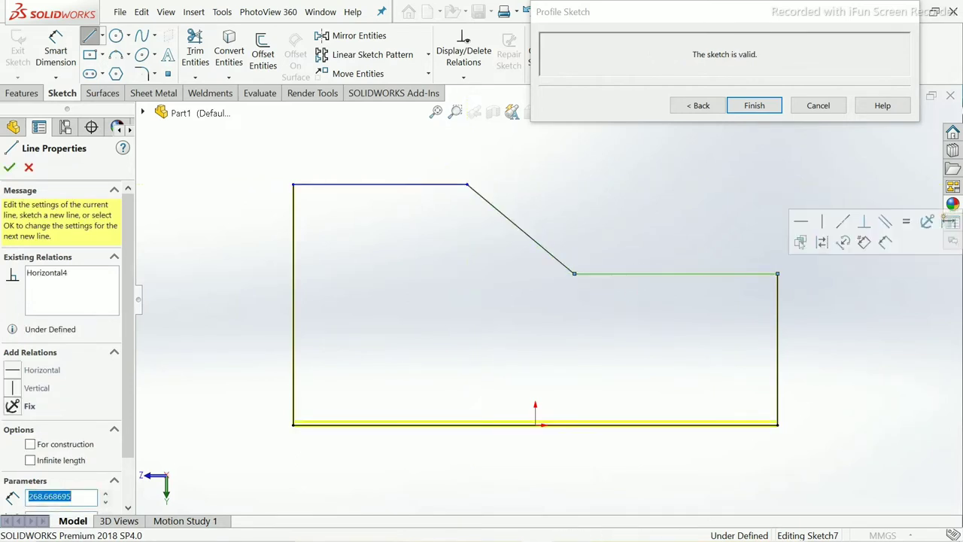
click(813, 283)
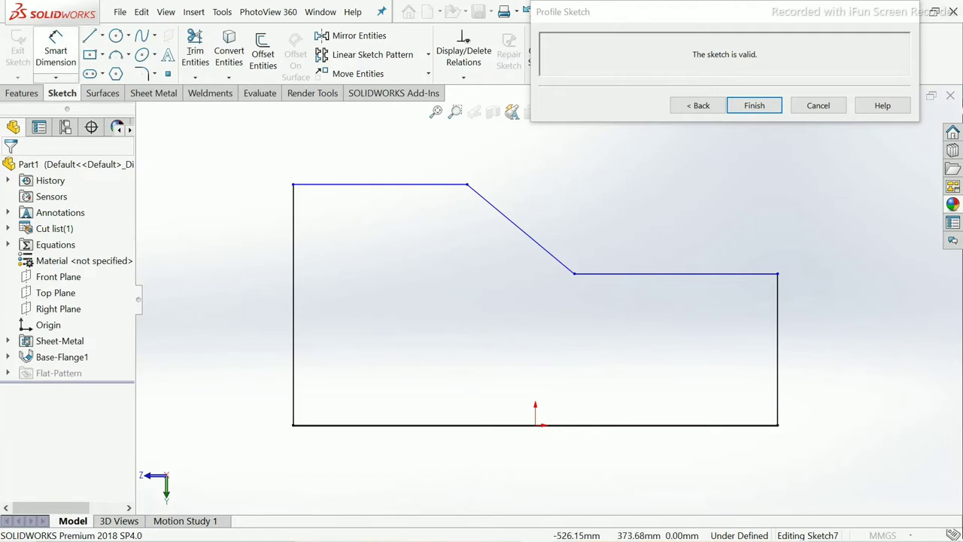
Dimension the profile's right side height to 300 mm.
click(56, 51)
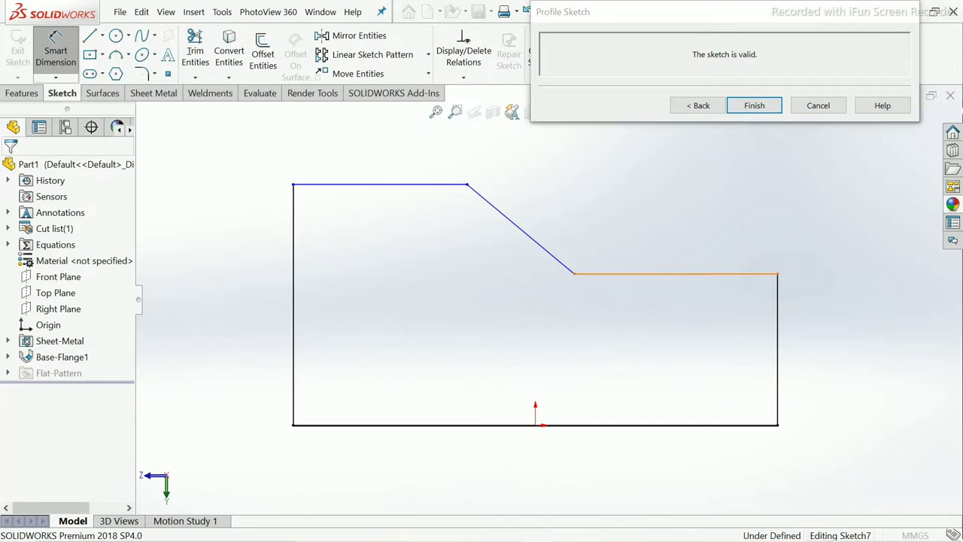
click(677, 274)
click(663, 424)
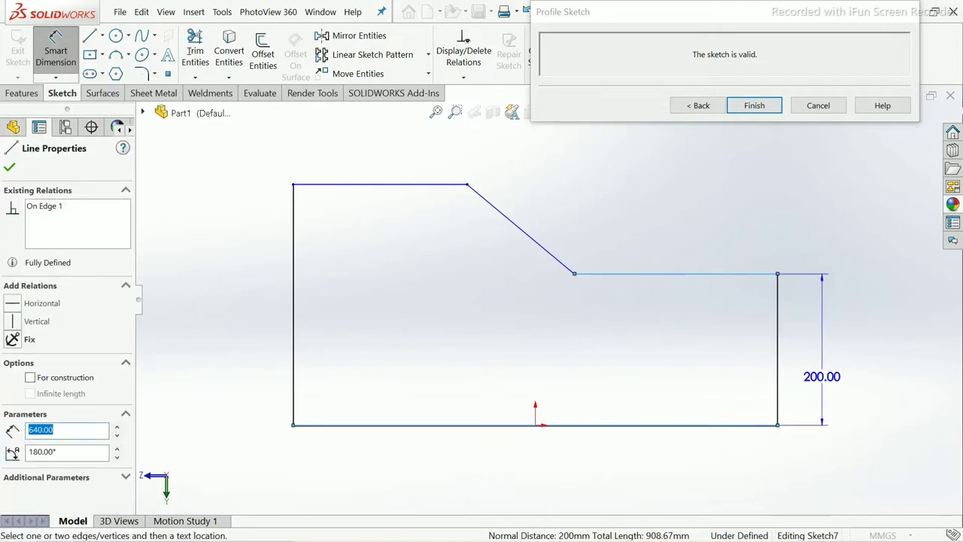
click(822, 376)
text(3)
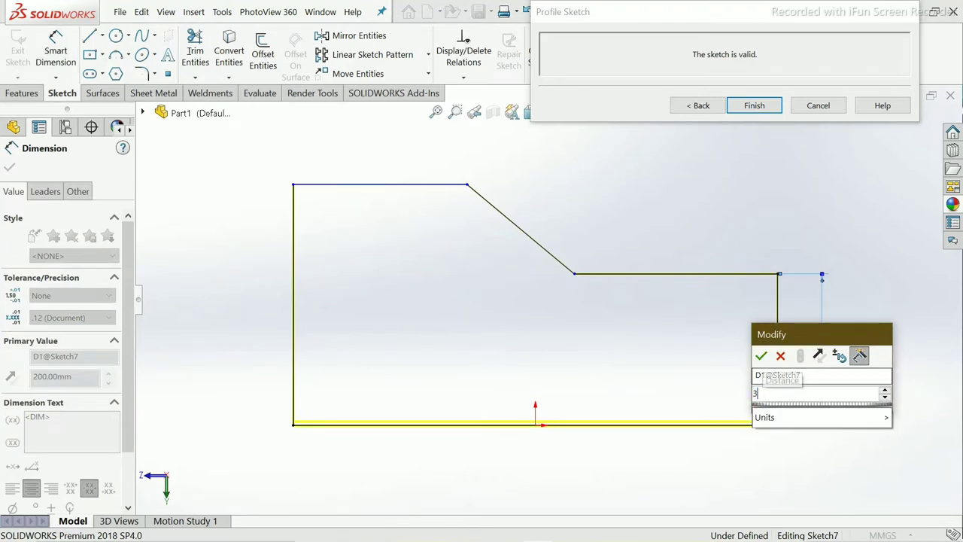
text(00)
key(Return)
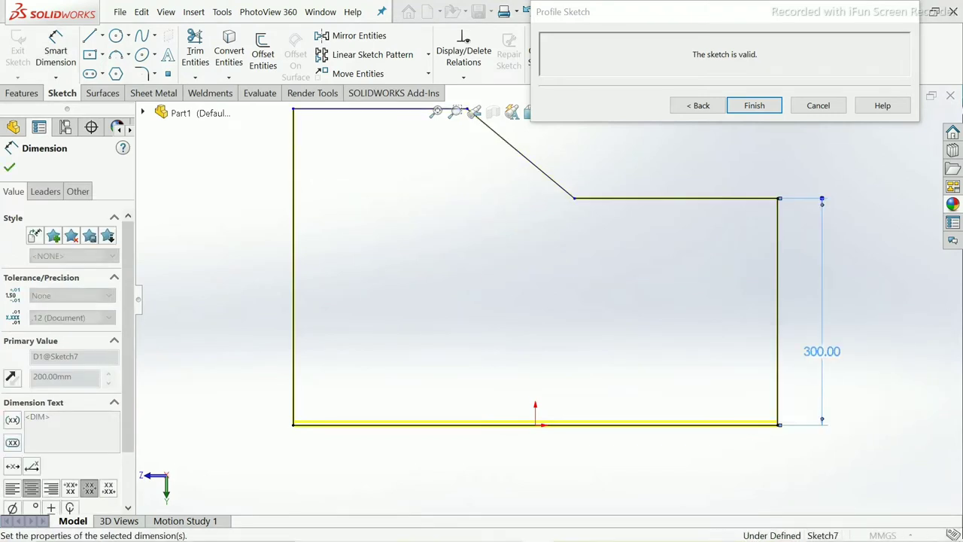
Add a height dimension between the top-left and bottom lines on the left side.
scroll(550, 298, up, 3)
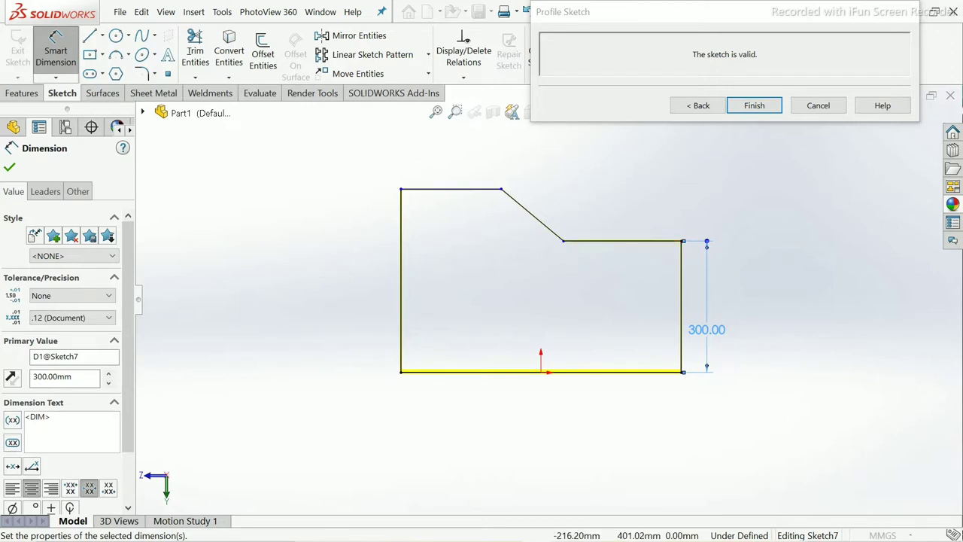
click(452, 189)
click(452, 371)
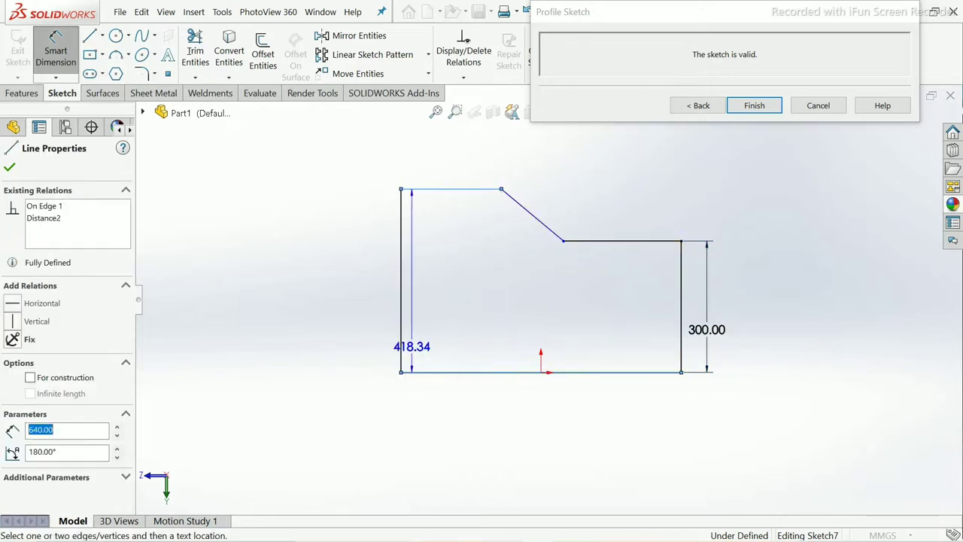
click(338, 226)
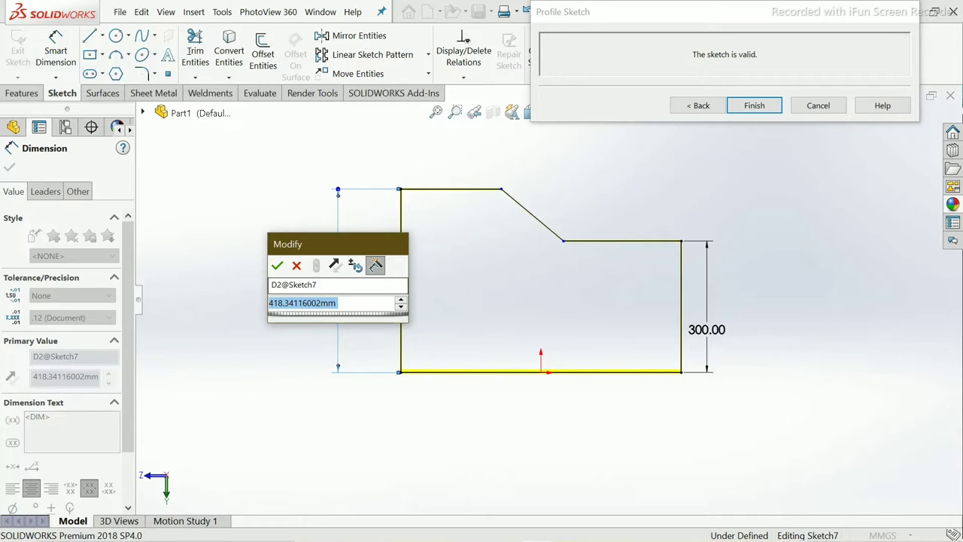
Dimension the top horizontal distance from the right edge to the slope as 375 mm.
click(277, 265)
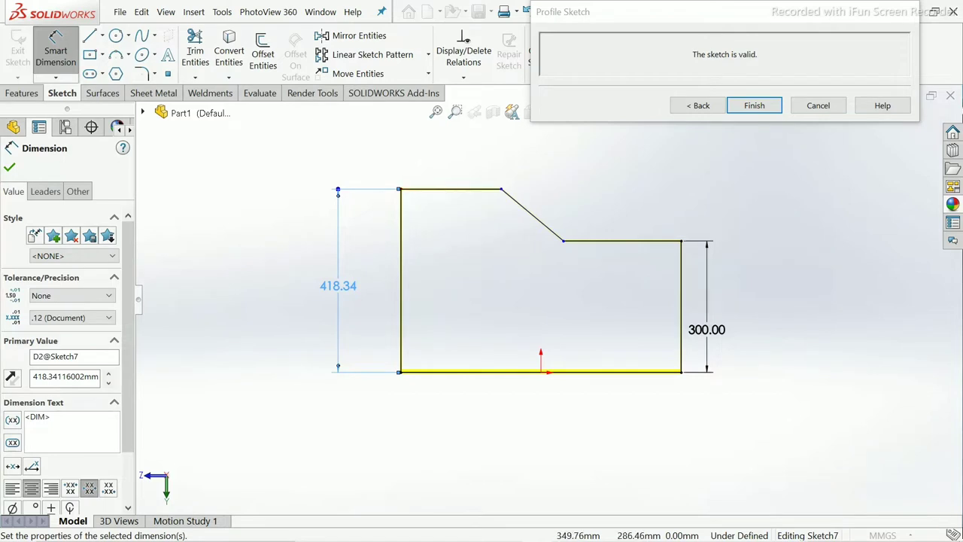
click(681, 309)
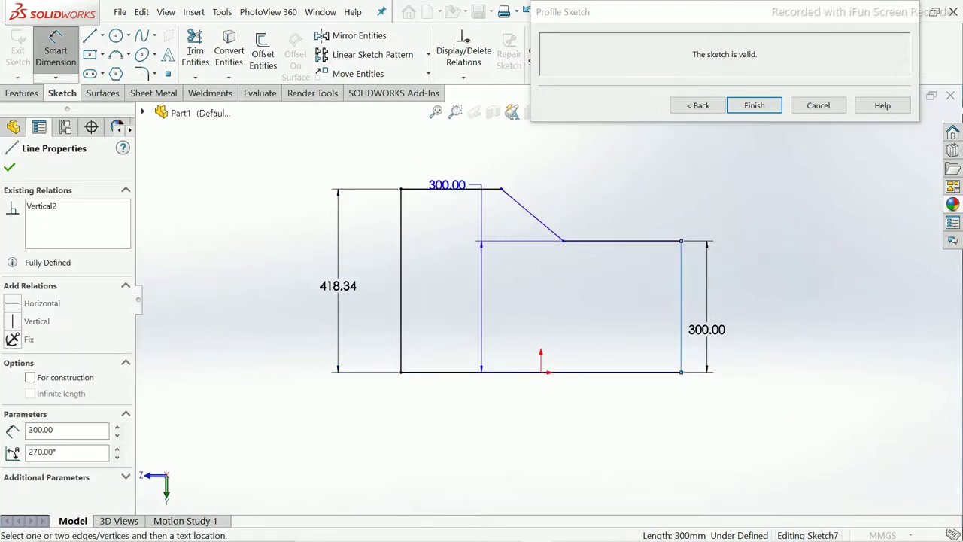
click(482, 188)
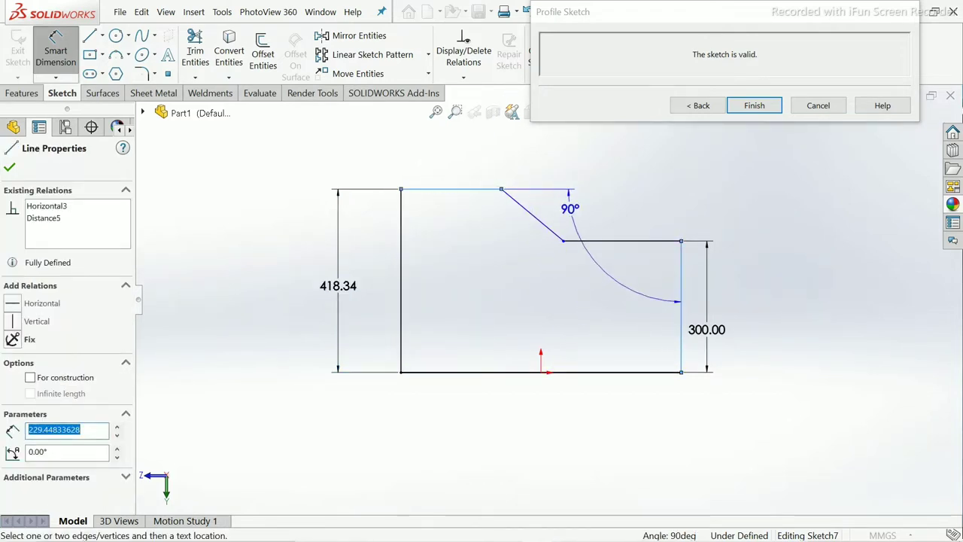
key(Escape)
click(681, 256)
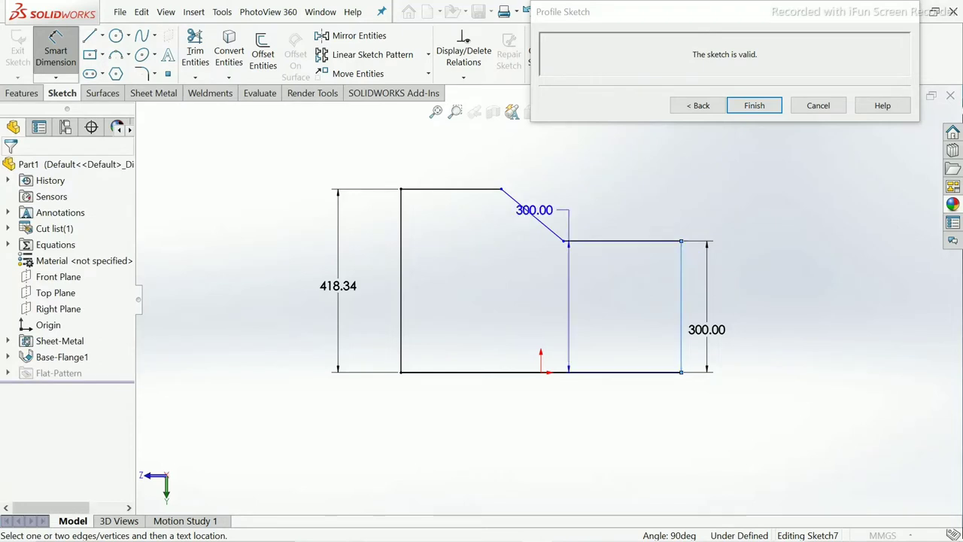
click(503, 188)
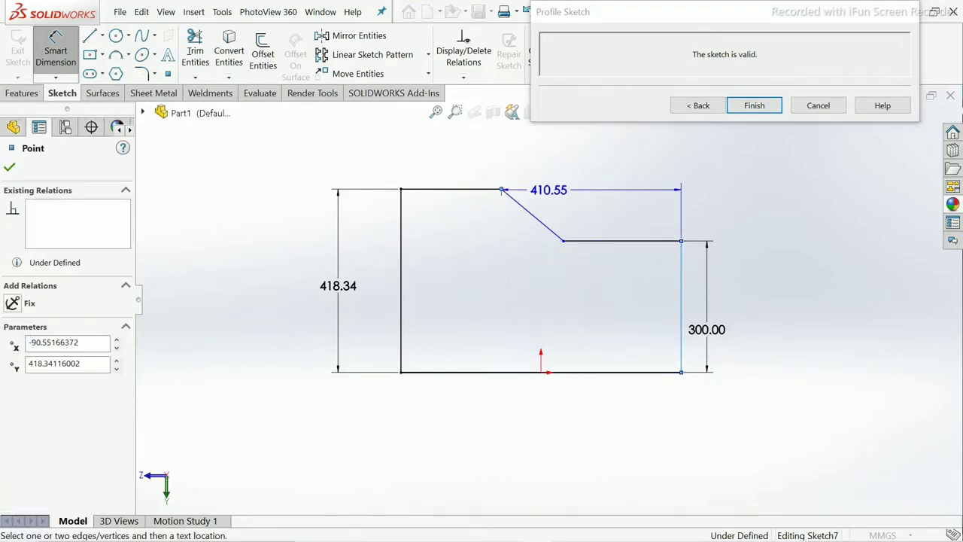
click(587, 176)
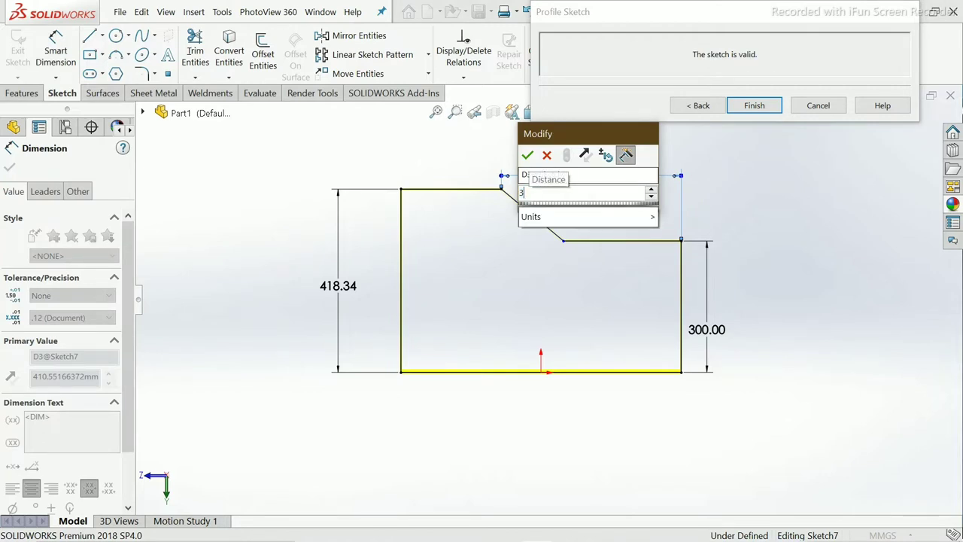
text(378)
key(Escape)
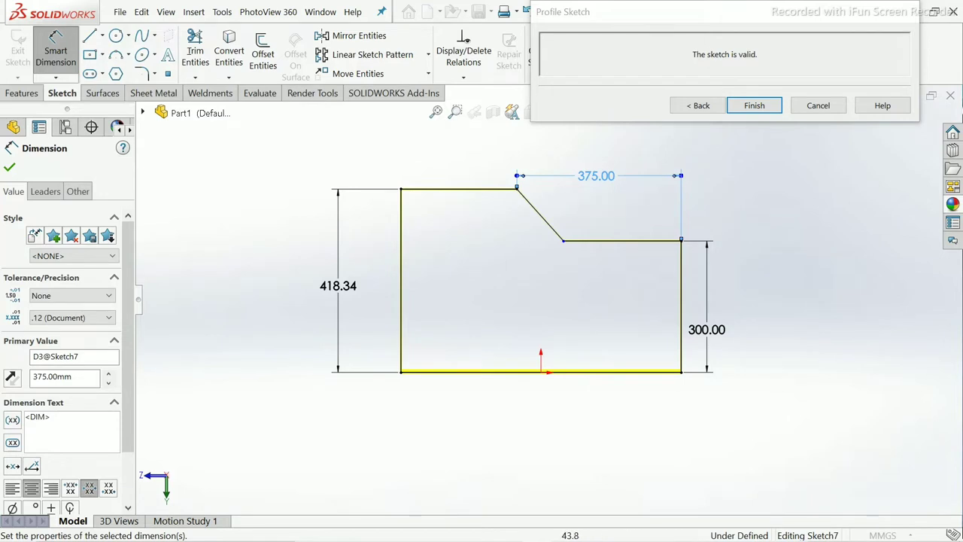
Replace the 418.34 height dimension with a 140 mm vertical drop on the slanted line.
click(563, 241)
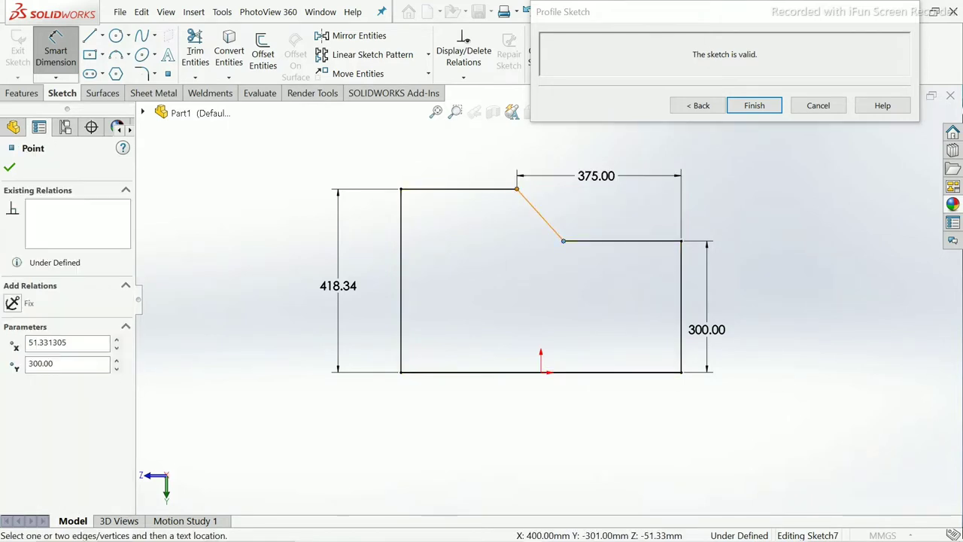
click(516, 189)
click(622, 247)
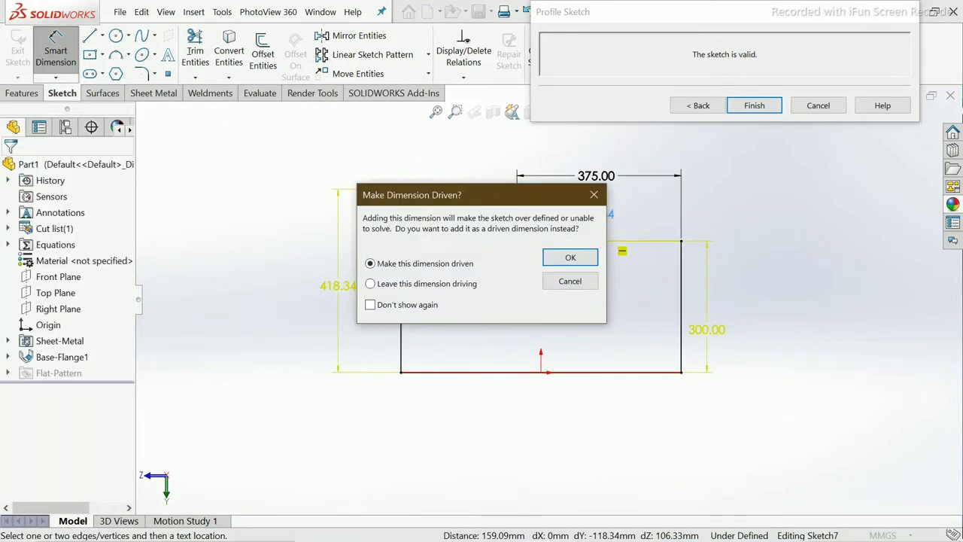
key(Escape)
click(338, 285)
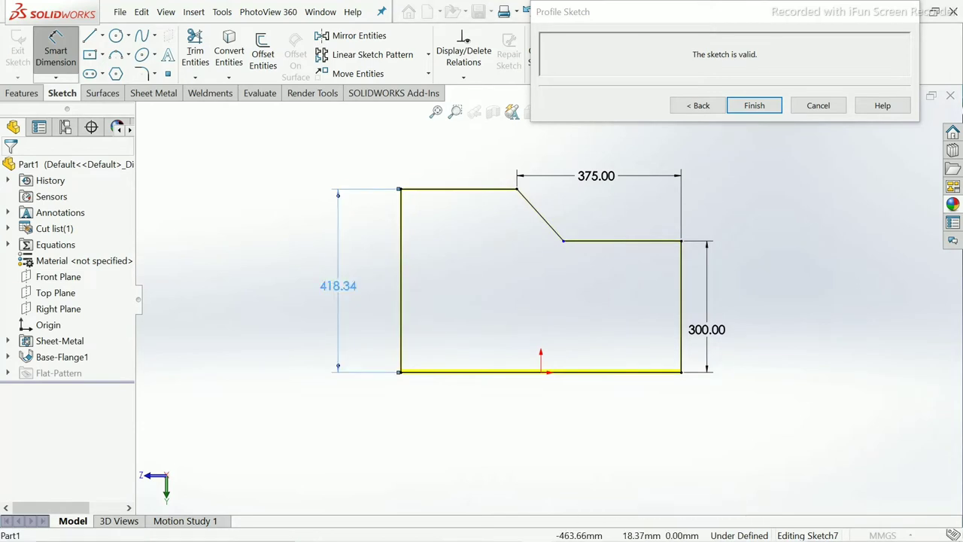
key(Delete)
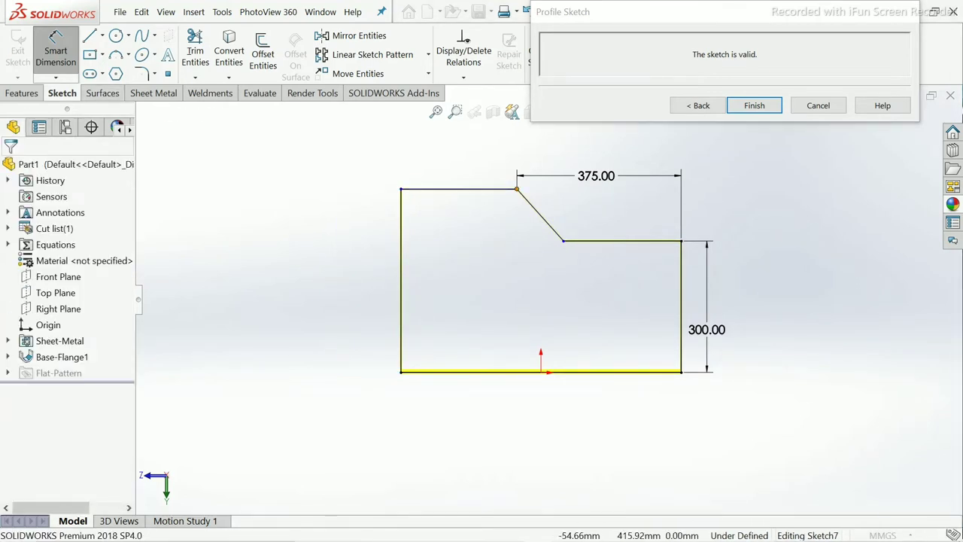
click(517, 189)
click(564, 241)
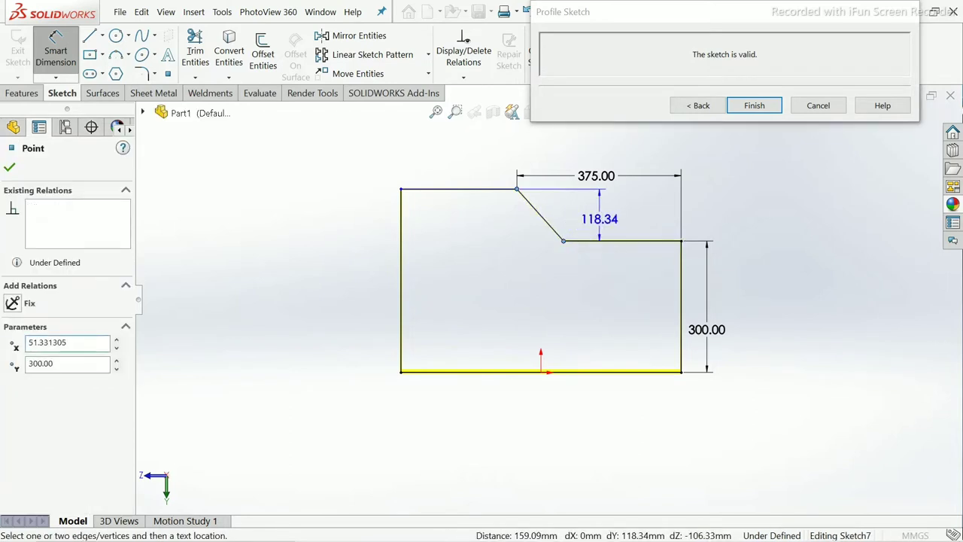
click(600, 218)
text(1)
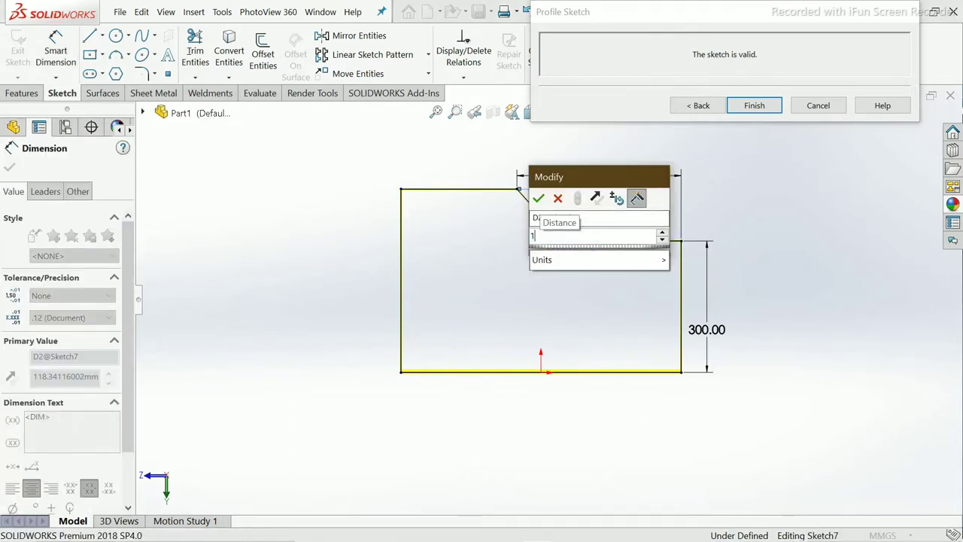
text(40)
key(Return)
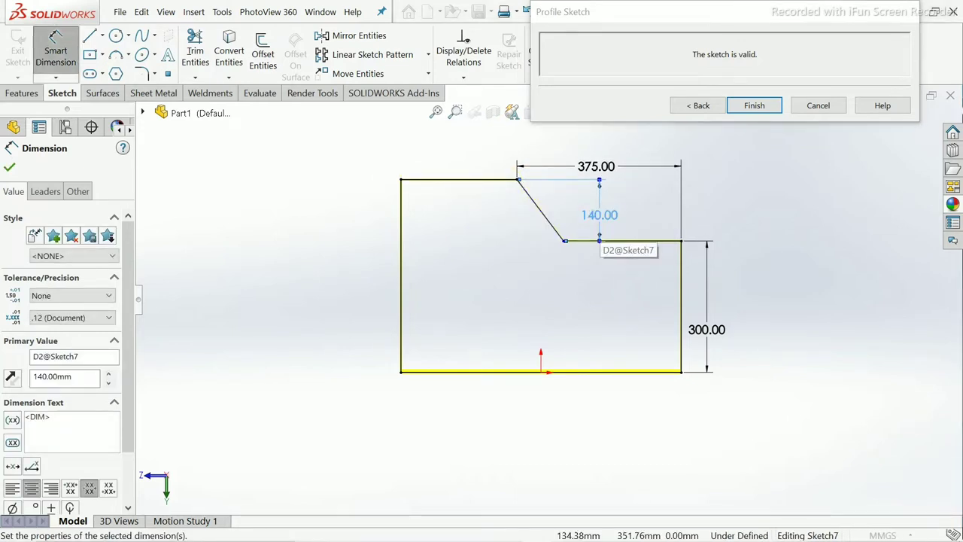
Set the ledge length to 245 mm and finish the flange profile.
key(Escape)
scroll(572, 247, down, 2)
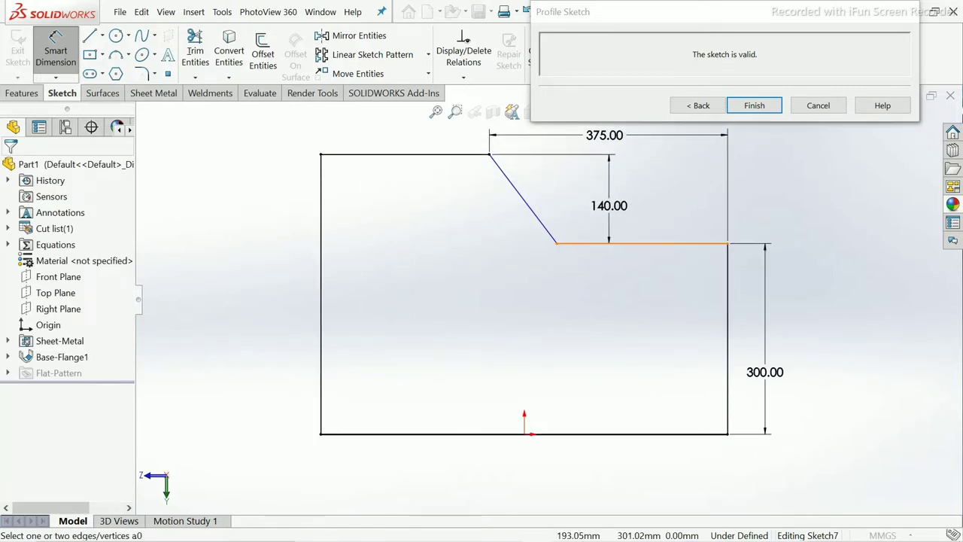
click(640, 244)
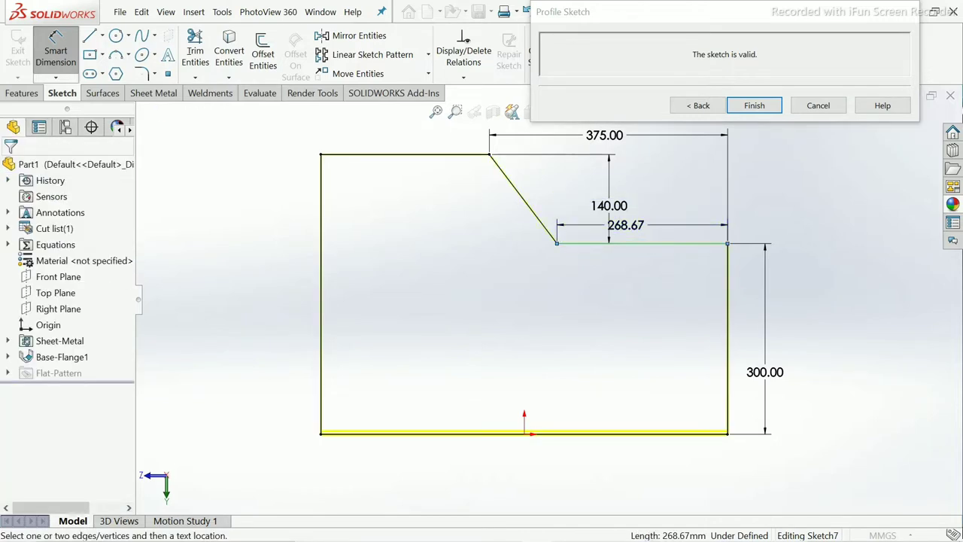
click(630, 226)
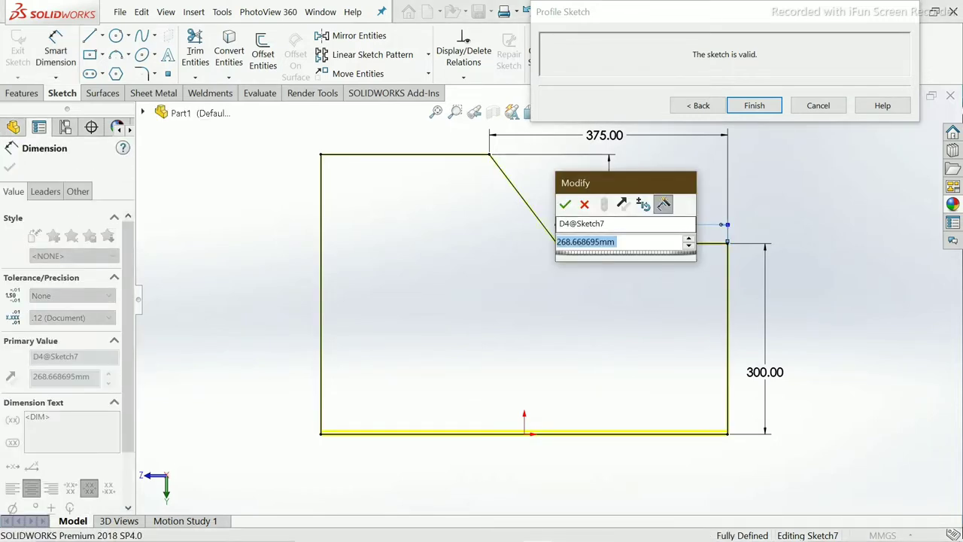
text(245)
key(Return)
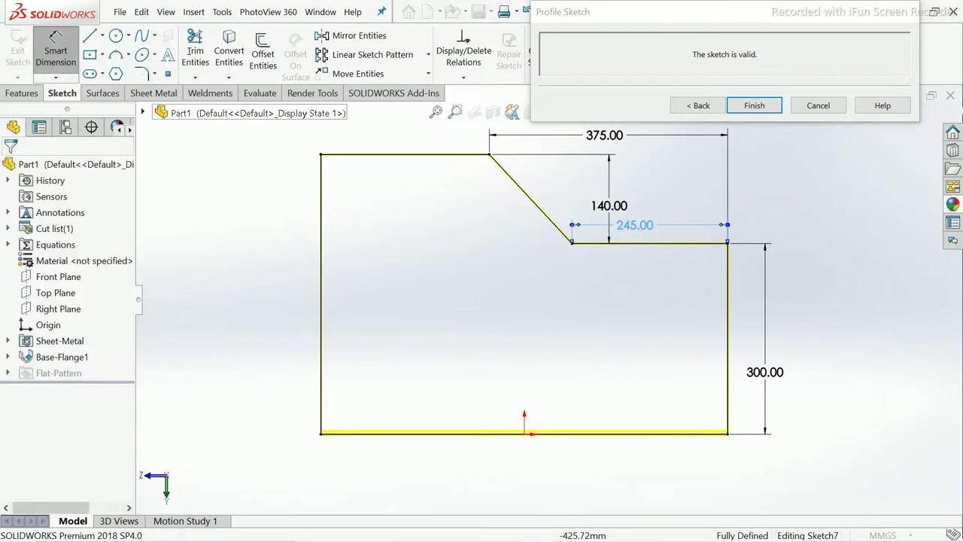
key(Escape)
key(f)
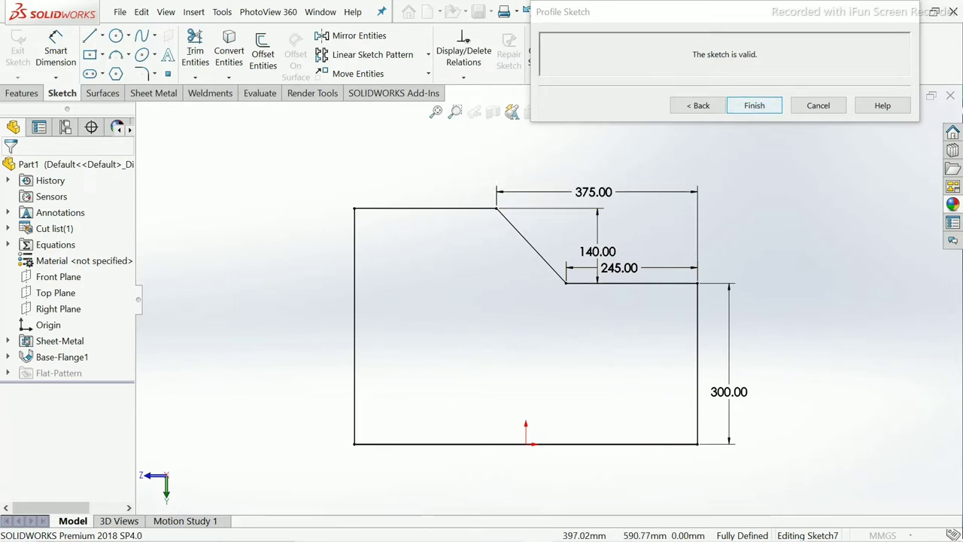
click(755, 105)
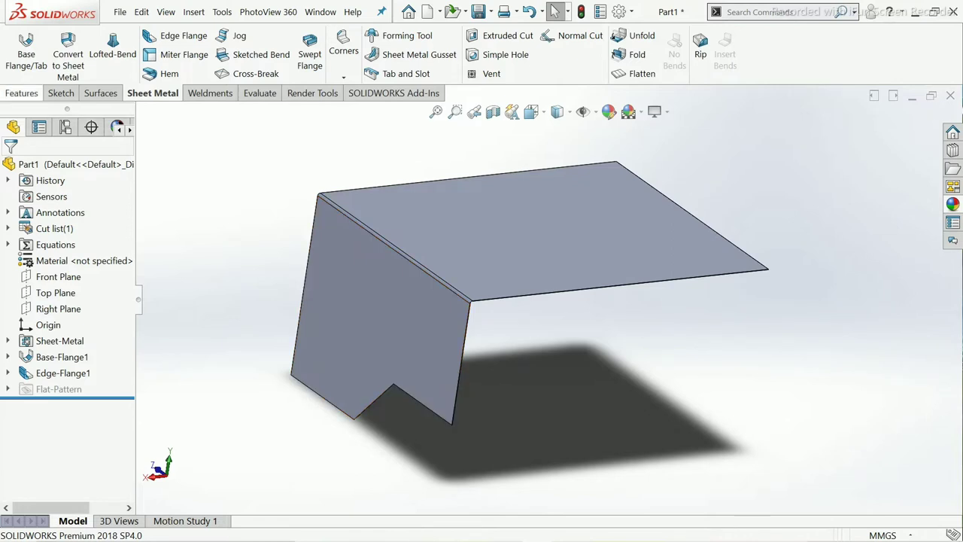
Start a Mirror feature from the Features tools.
click(22, 93)
click(538, 73)
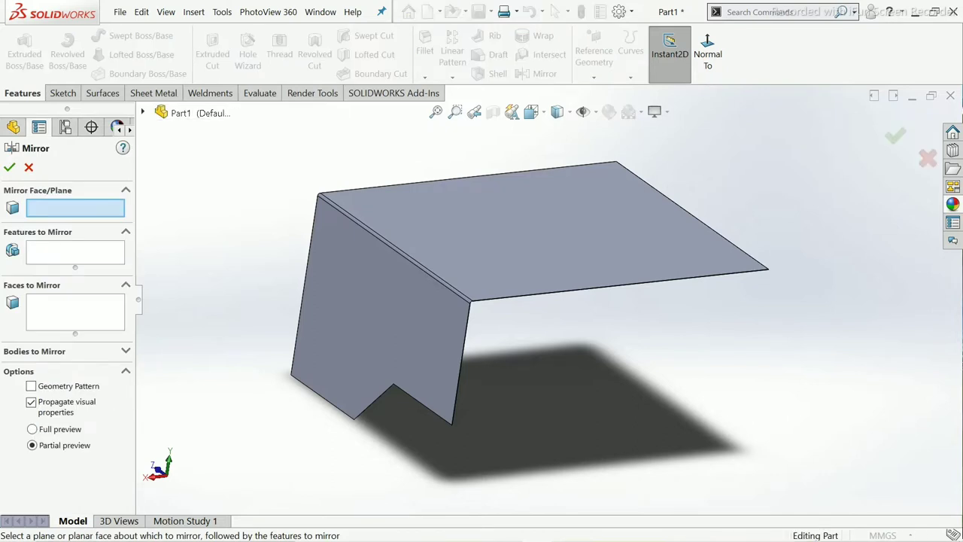
Mirror Edge-Flange1 across the Right Plane to create Mirror1.
click(142, 113)
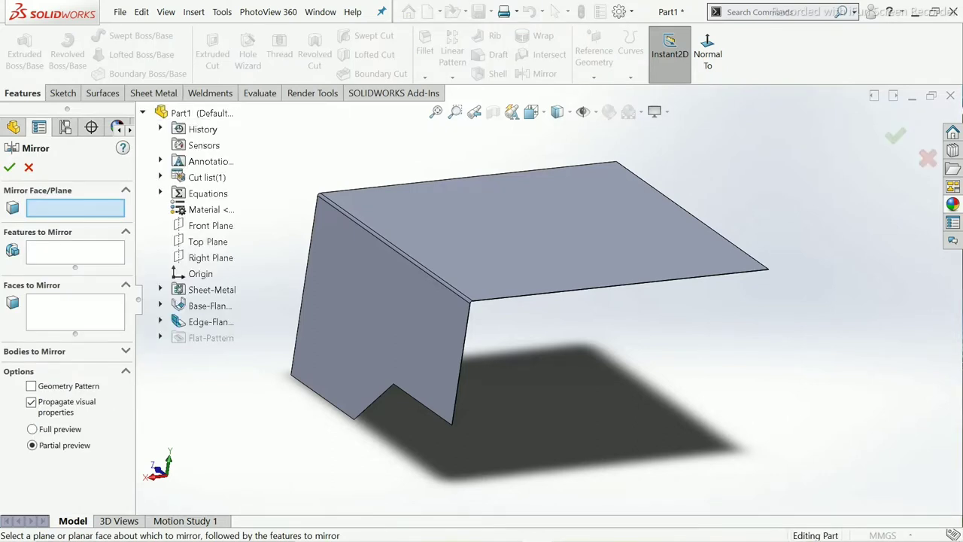
click(76, 253)
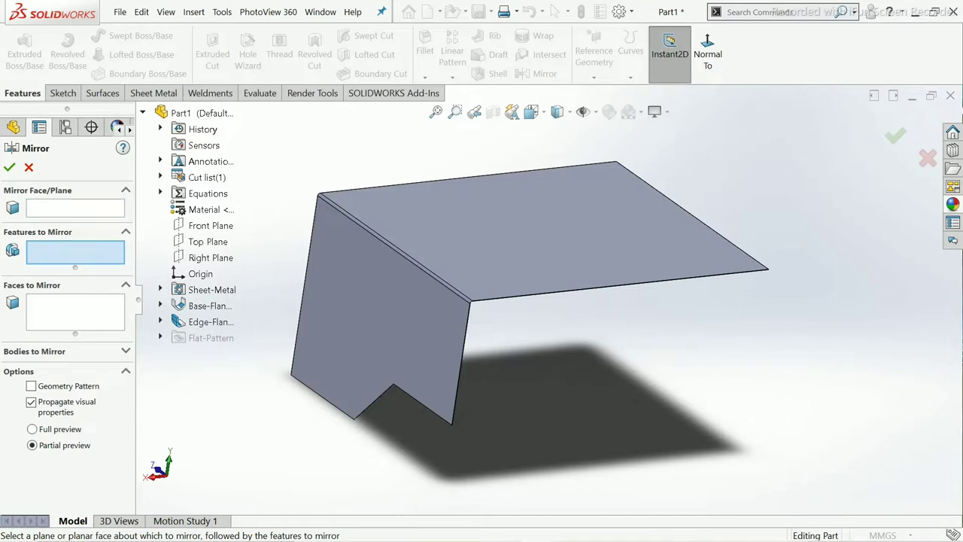
click(215, 321)
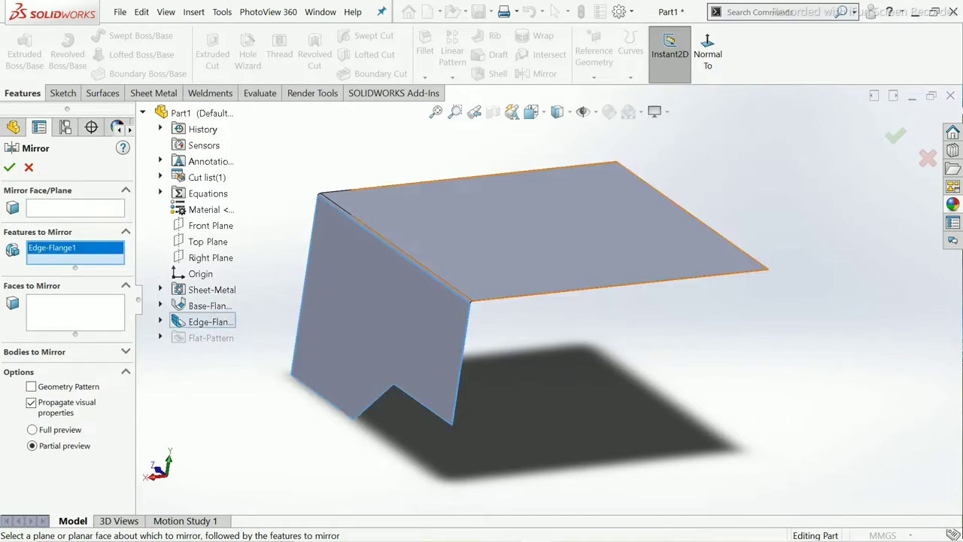
click(75, 208)
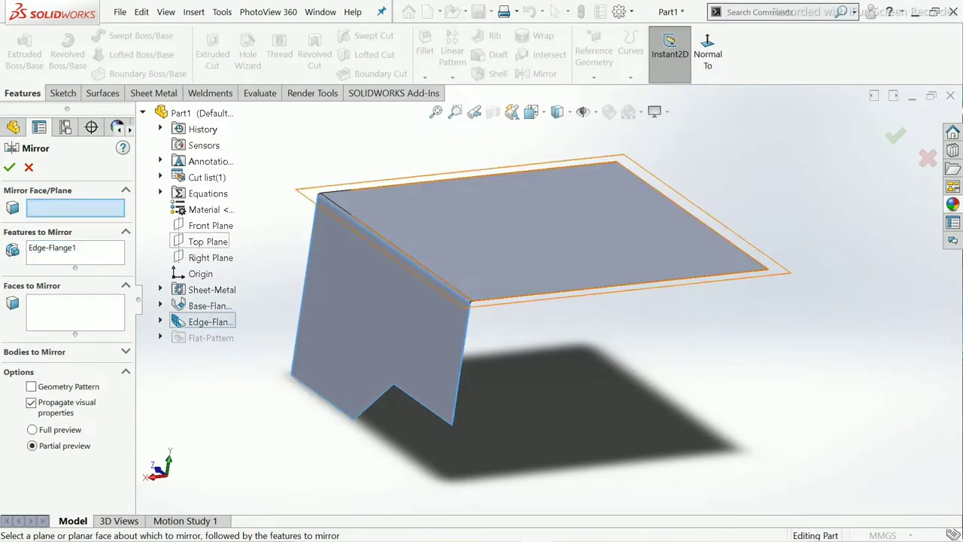
click(210, 257)
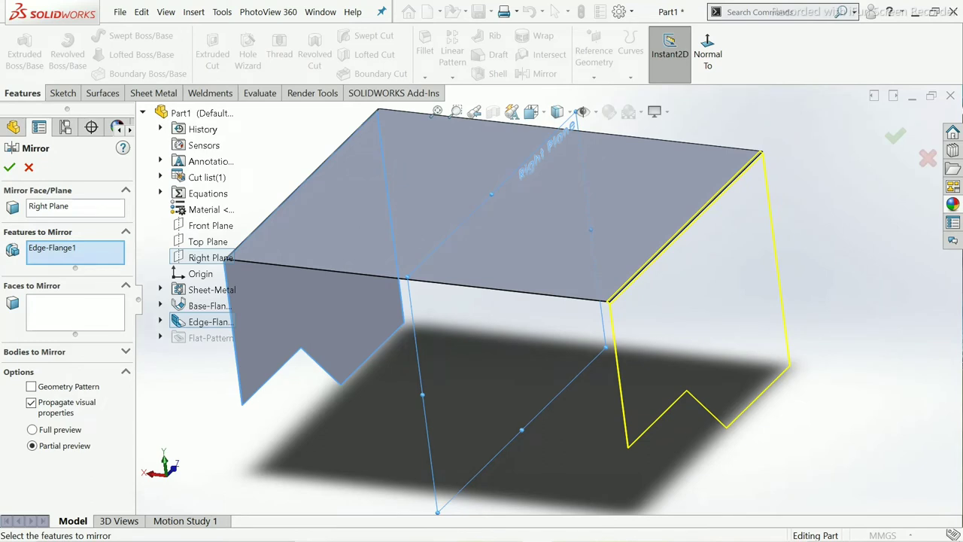
click(9, 167)
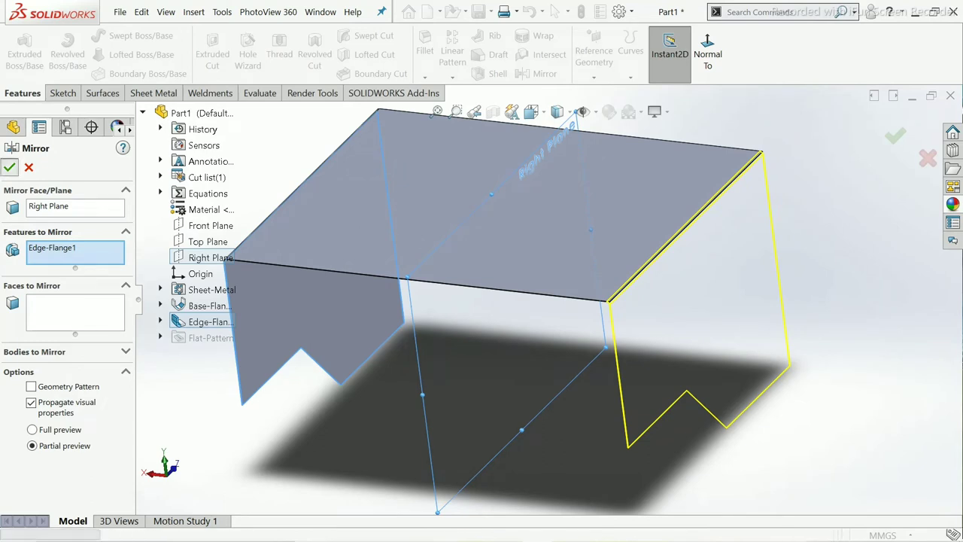
key(Escape)
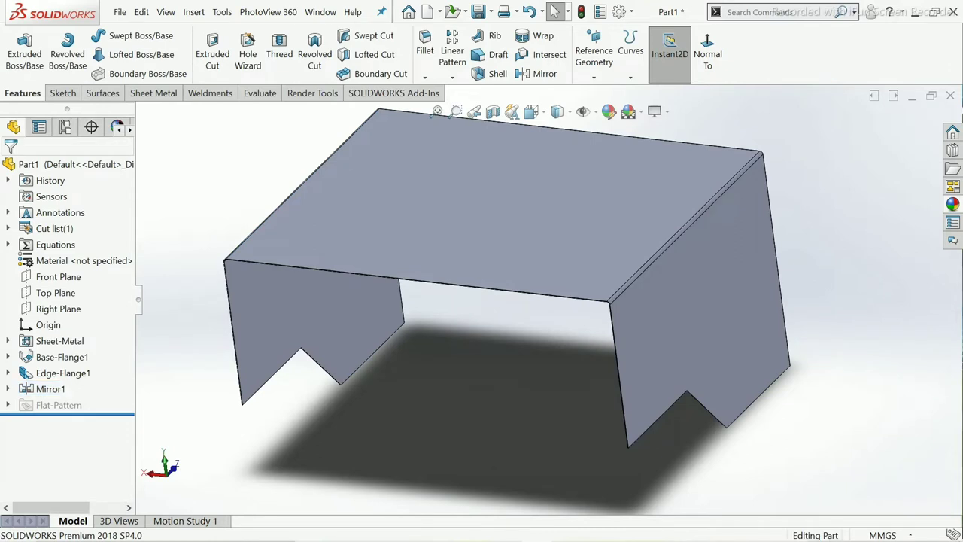
key(ctrl+7)
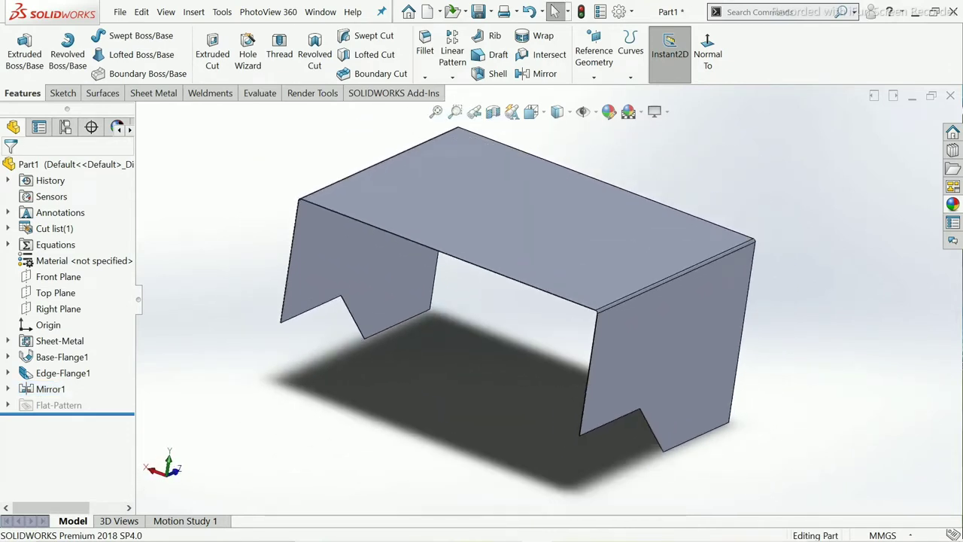
middle_drag(519, 301, 542, 301)
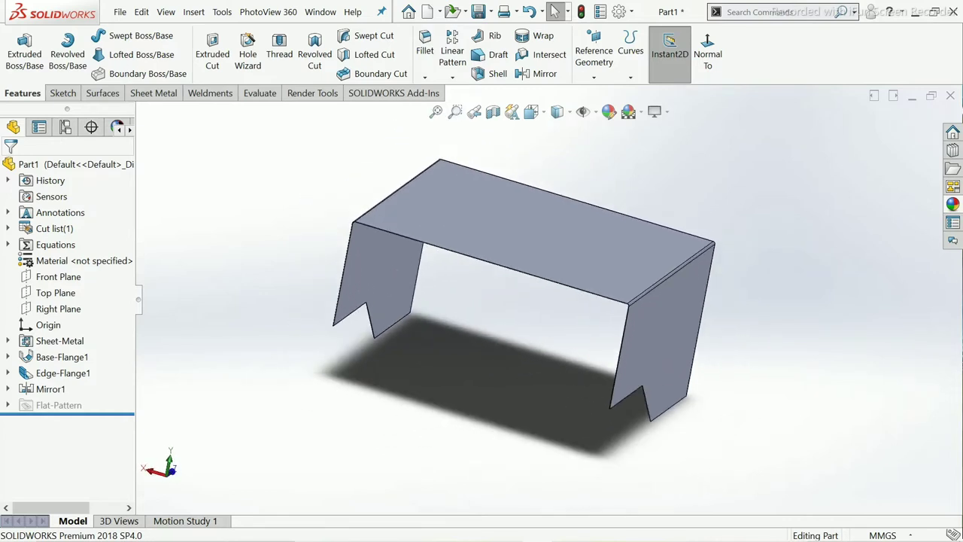
scroll(418, 264, down, 2)
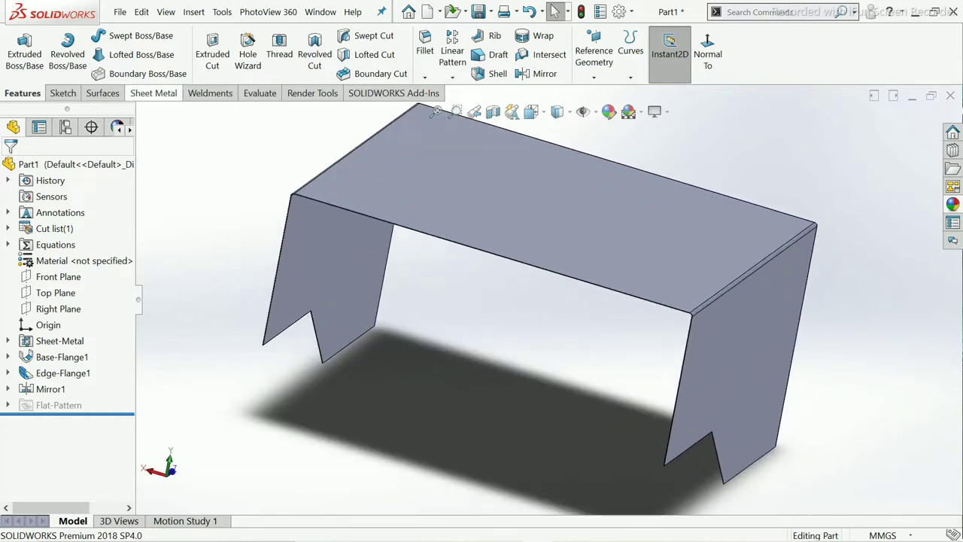
click(154, 92)
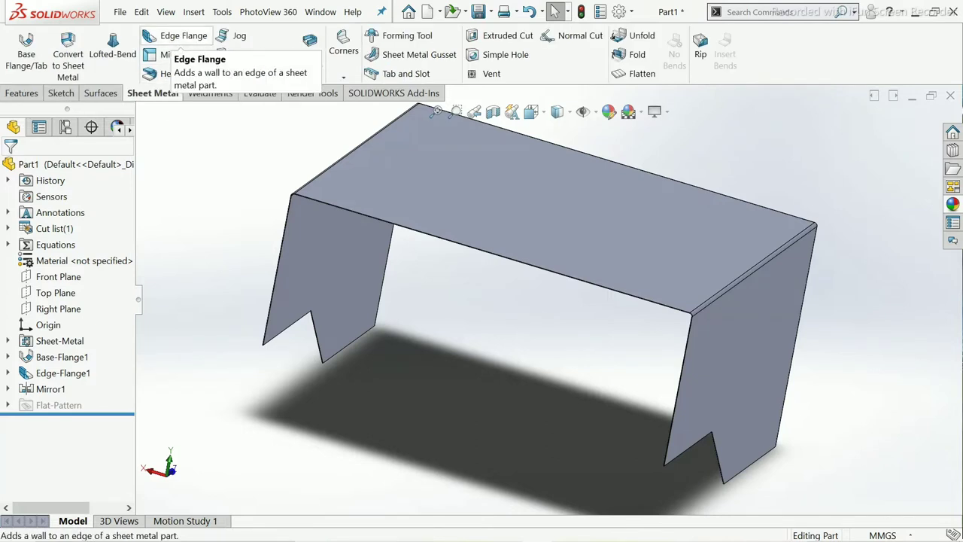
Start an edge flange on the top's front edge.
click(181, 36)
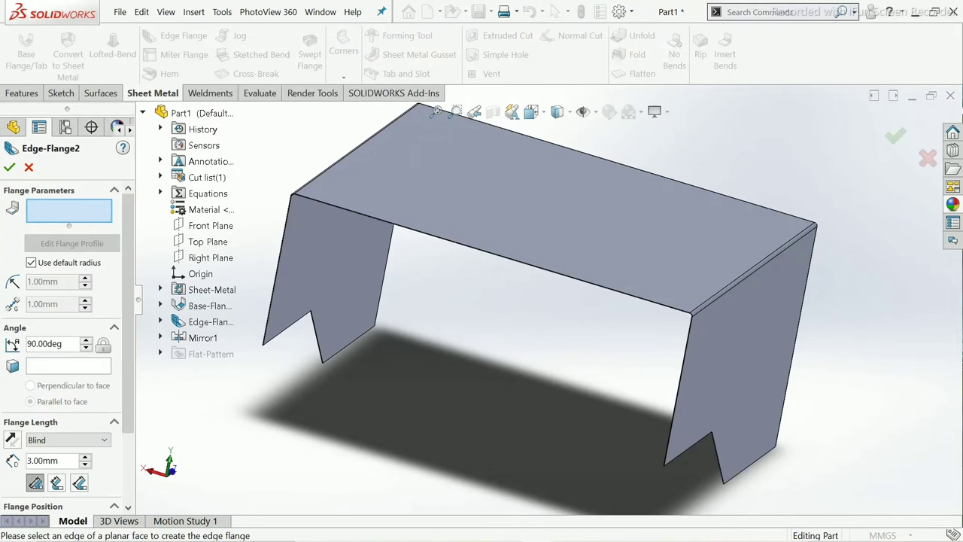
scroll(324, 196, down, 5)
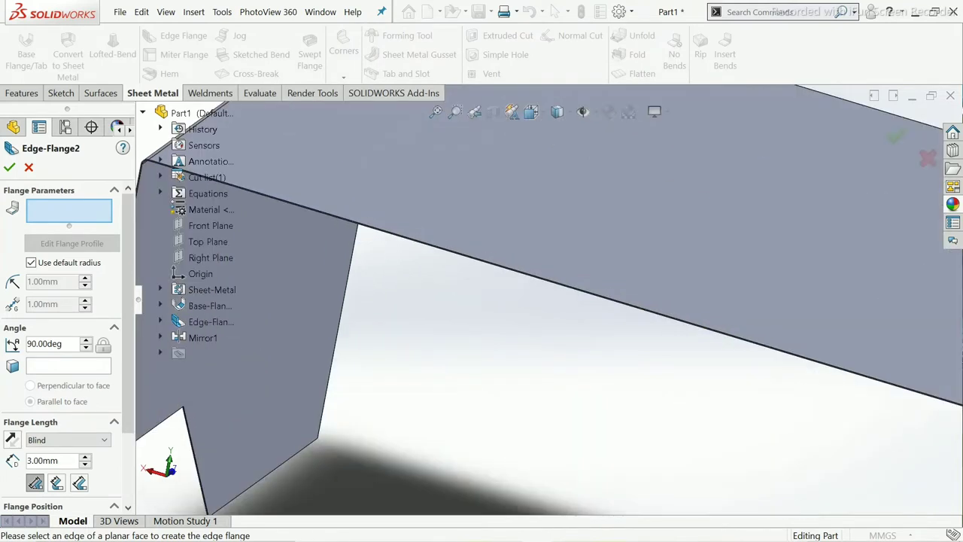
click(655, 328)
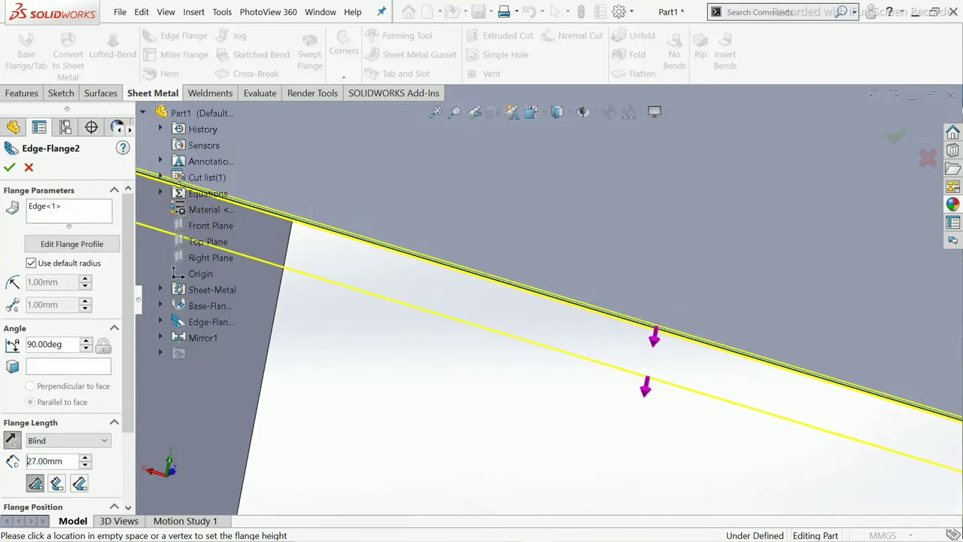
scroll(542, 331, up, 2)
scroll(542, 331, up, 2)
scroll(542, 331, up, 3)
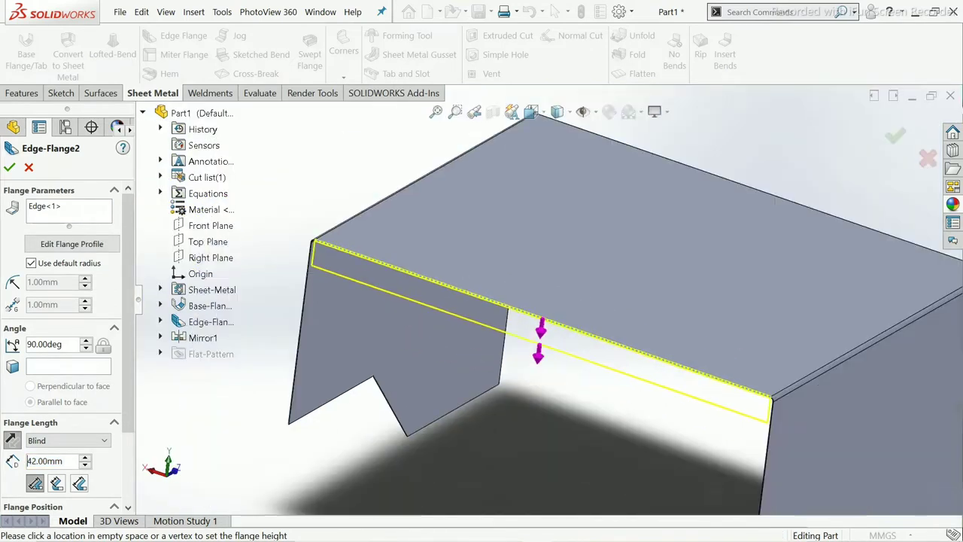
Set the flange length to 50 mm and turn off the default bend radius.
click(536, 361)
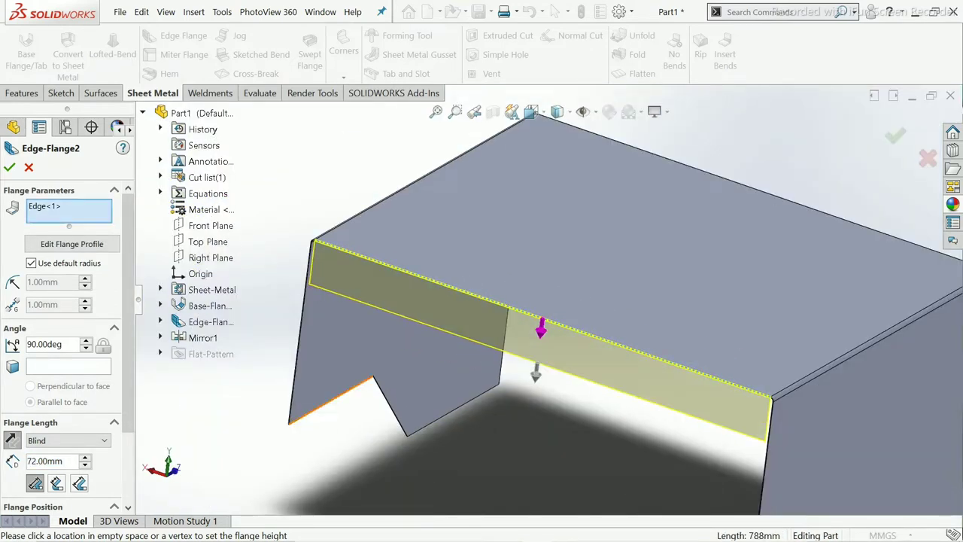
click(62, 461)
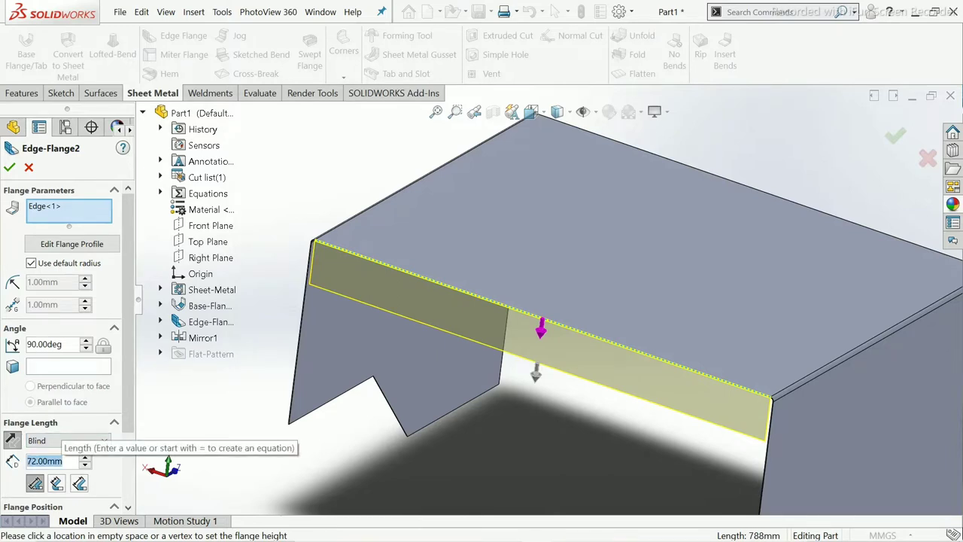
text(50)
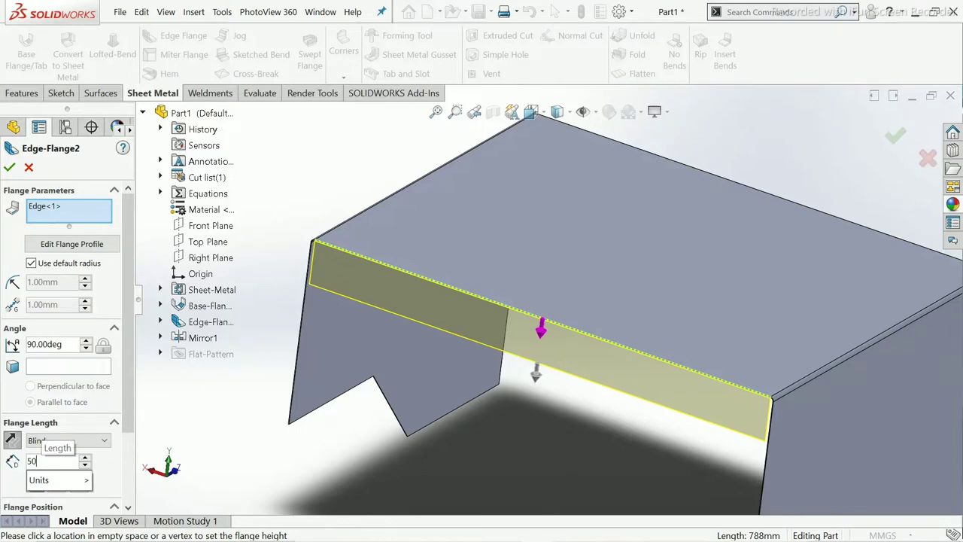
key(Return)
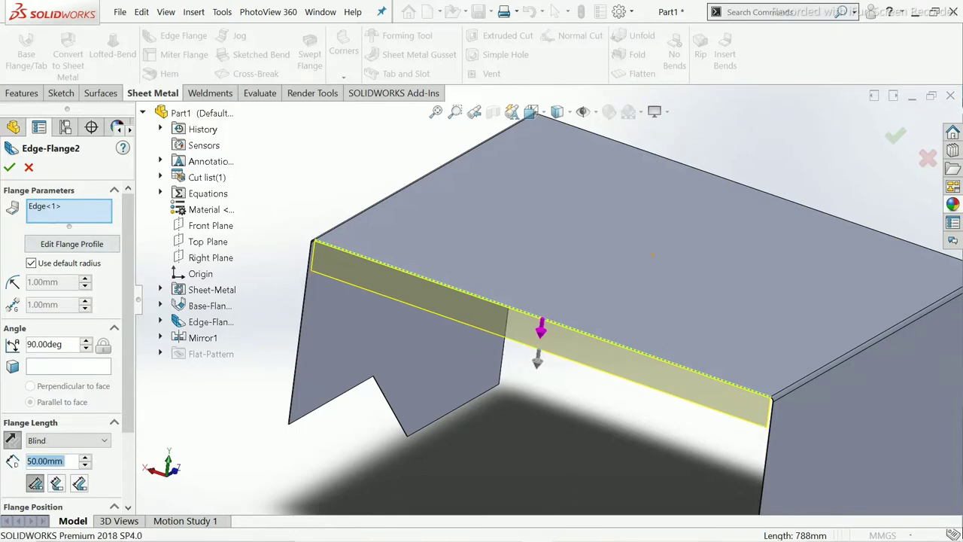
click(31, 263)
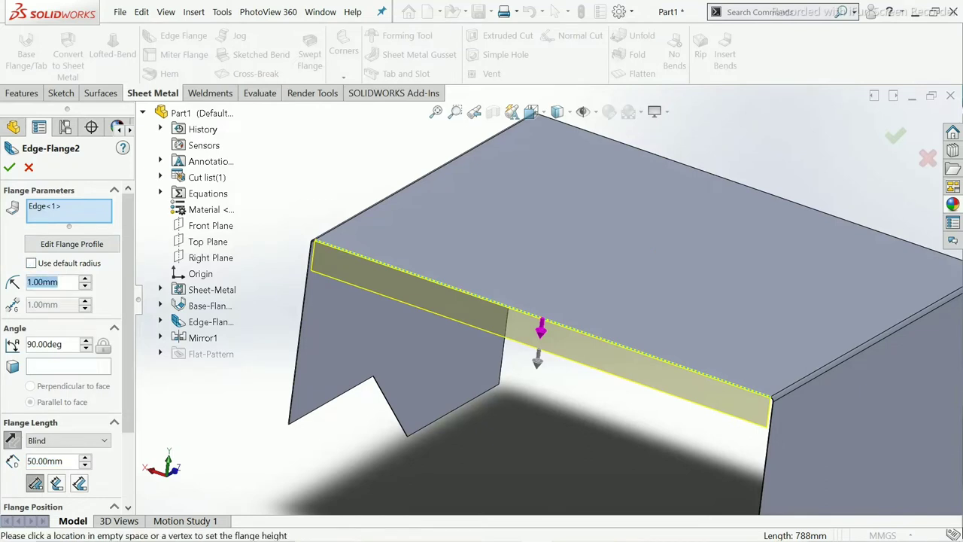
Give the lip flange a 5 mm bend radius.
text(5)
key(Return)
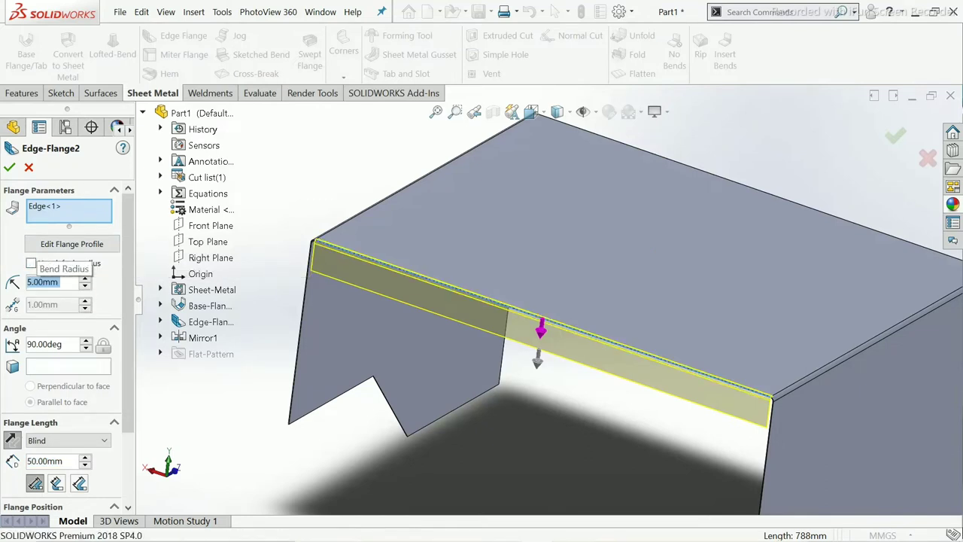
scroll(304, 235, down, 2)
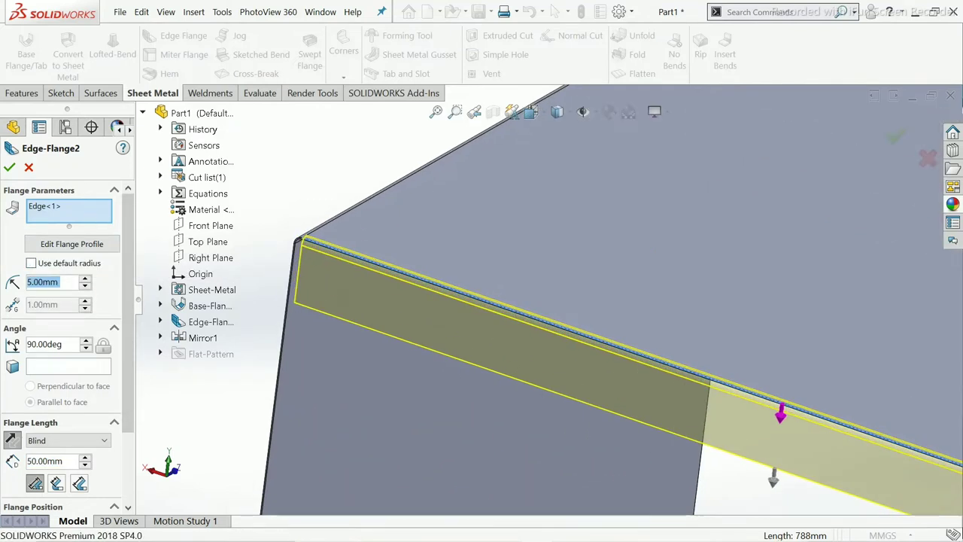
scroll(305, 235, down, 1)
scroll(305, 235, down, 1)
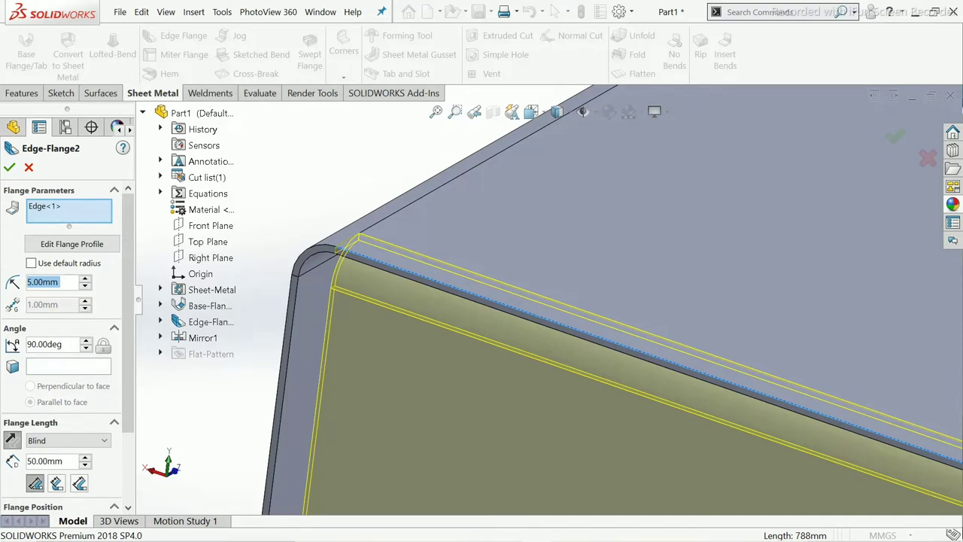
scroll(677, 332, up, 2)
scroll(677, 332, up, 2)
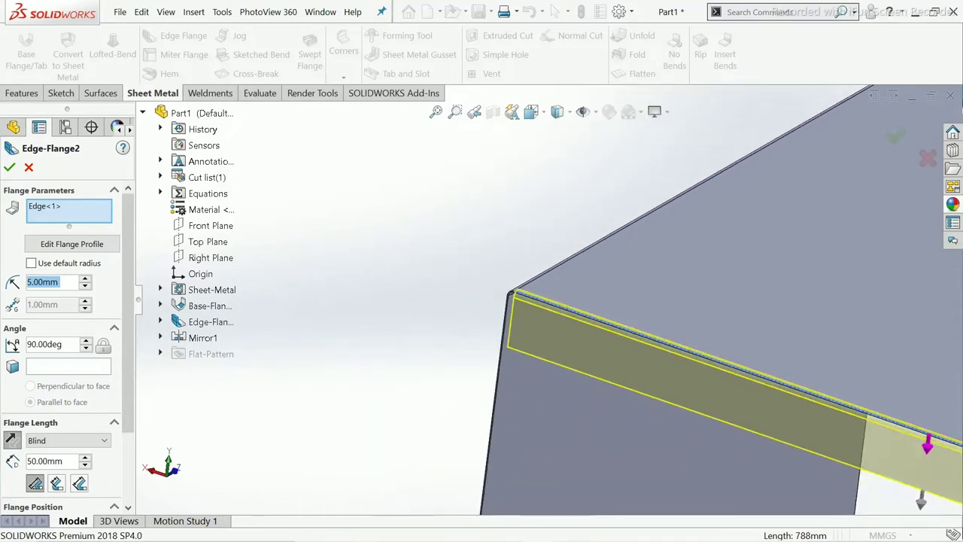
scroll(678, 331, up, 2)
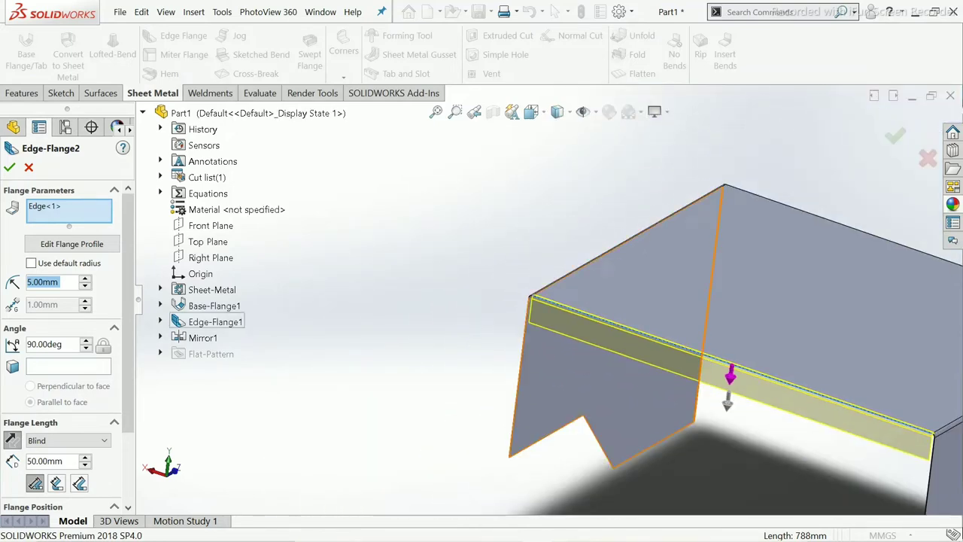
Flip the flange downward, keep only the top front edge, and create Edge-Flange2.
scroll(625, 301, down, 2)
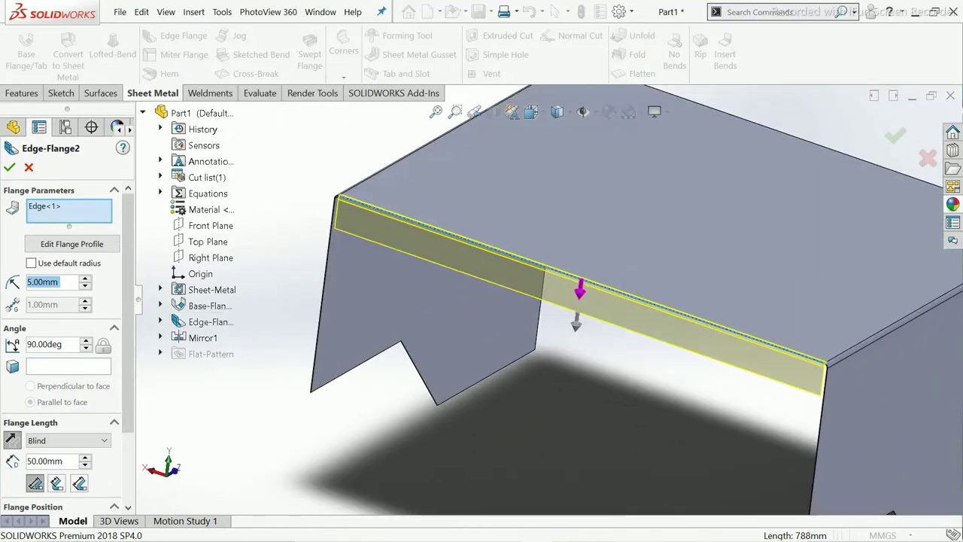
scroll(278, 259, down, 2)
scroll(327, 267, down, 3)
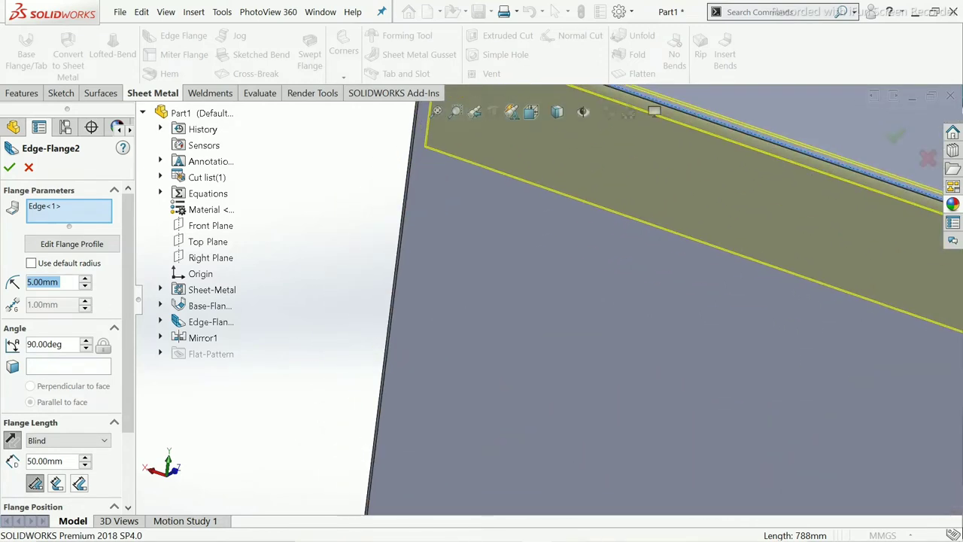
click(389, 397)
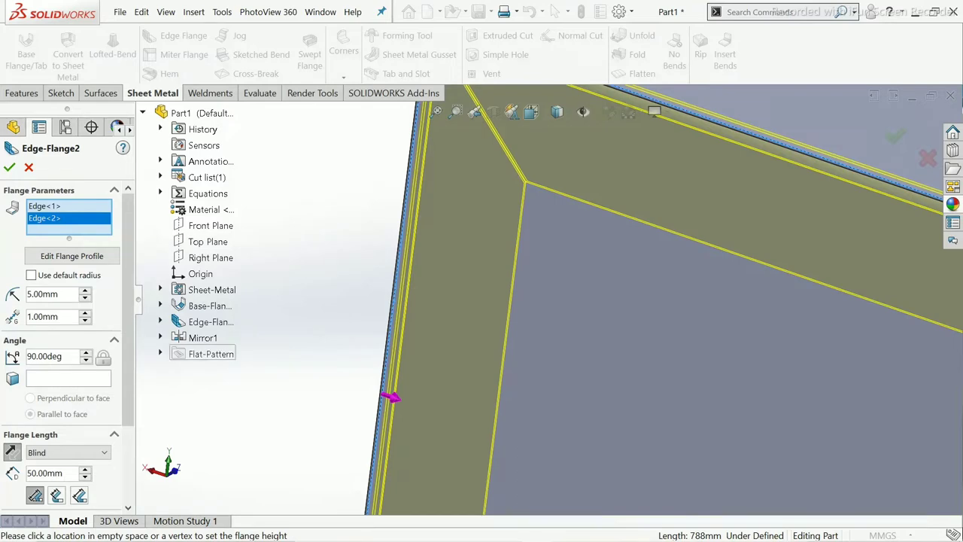
scroll(538, 278, up, 2)
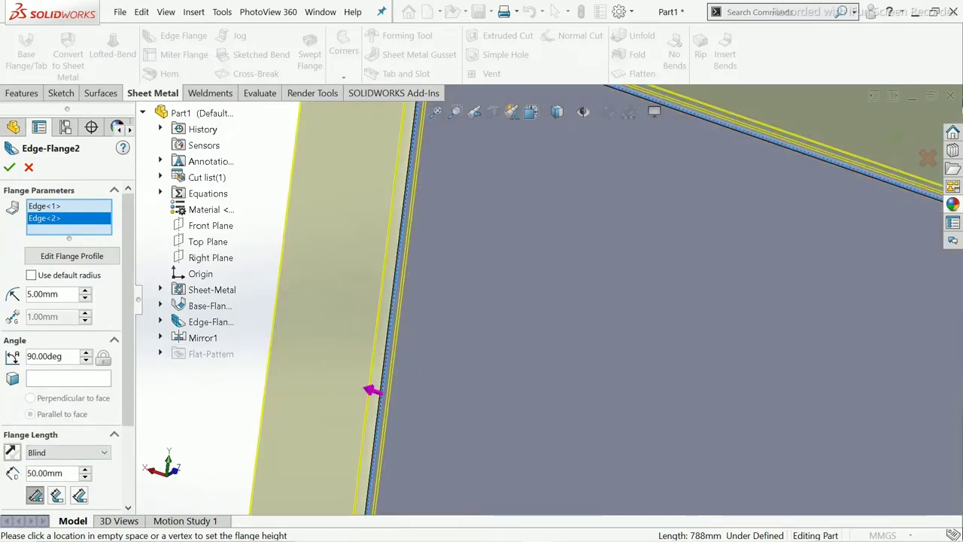
scroll(539, 278, up, 2)
scroll(538, 278, up, 2)
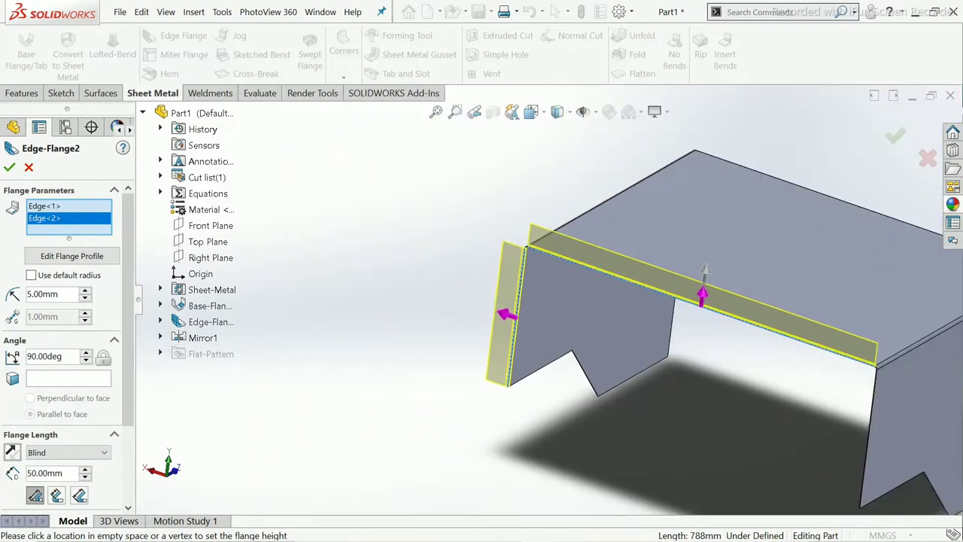
click(11, 451)
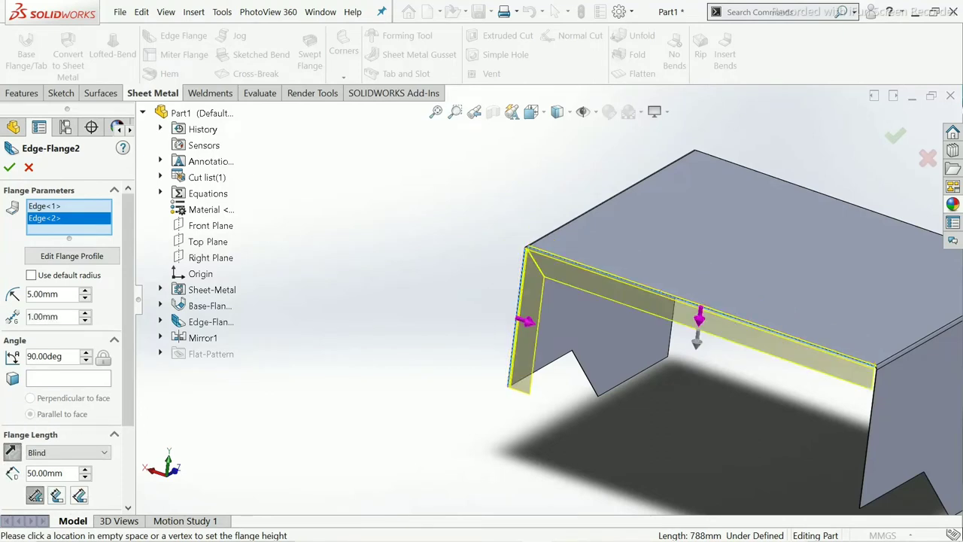
right_click(45, 217)
click(75, 243)
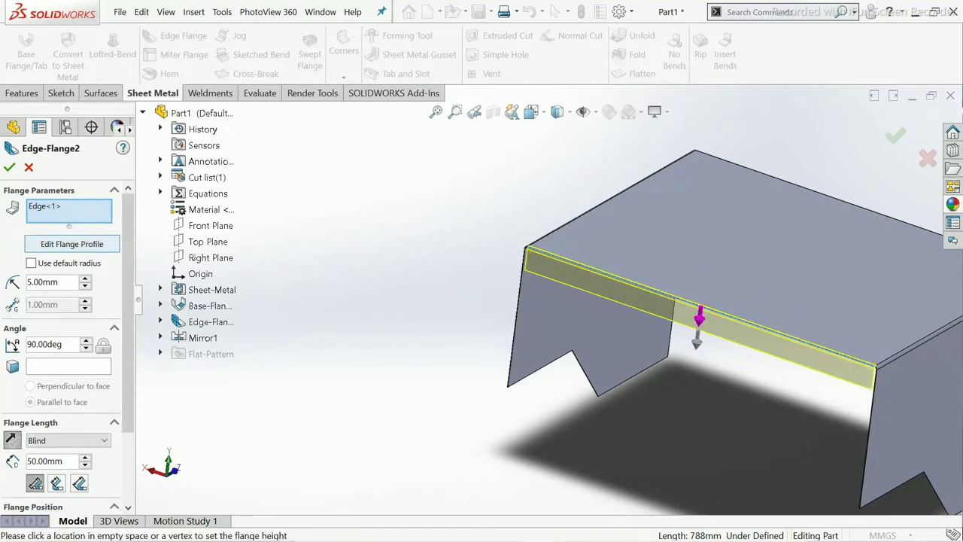
click(9, 167)
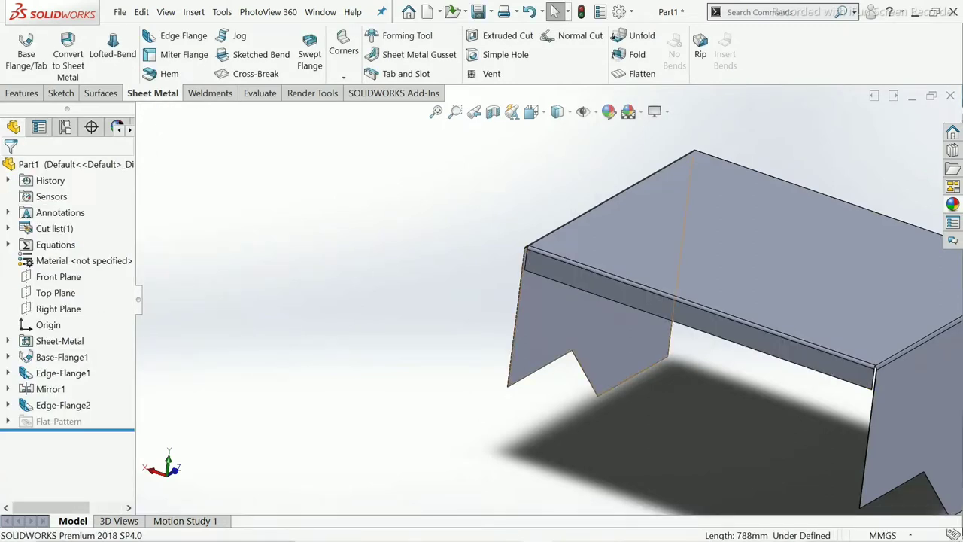
Begin another edge flange.
scroll(653, 332, up, 2)
scroll(654, 333, down, 1)
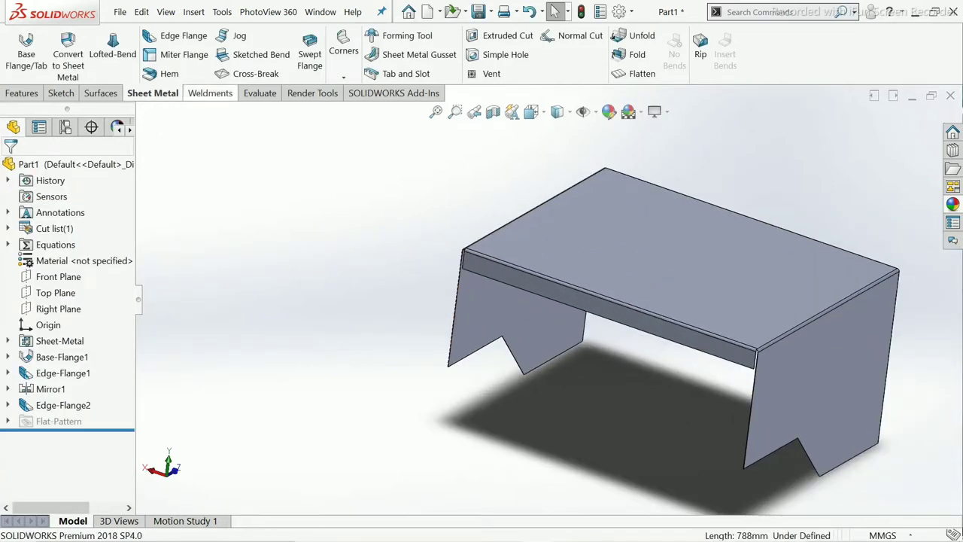
click(177, 36)
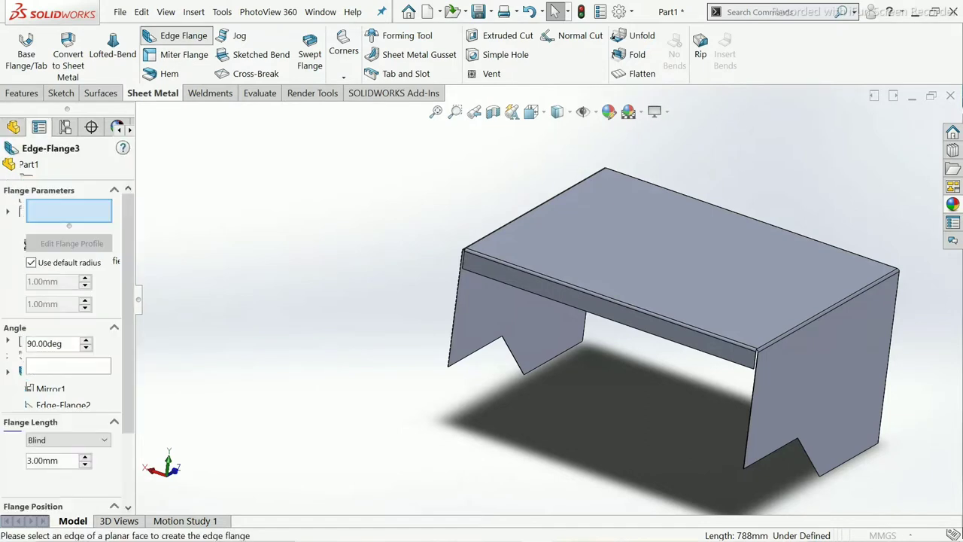
Put the new flange on the left wall's vertical edge with a 50 mm length.
scroll(492, 307, down, 2)
scroll(493, 306, down, 2)
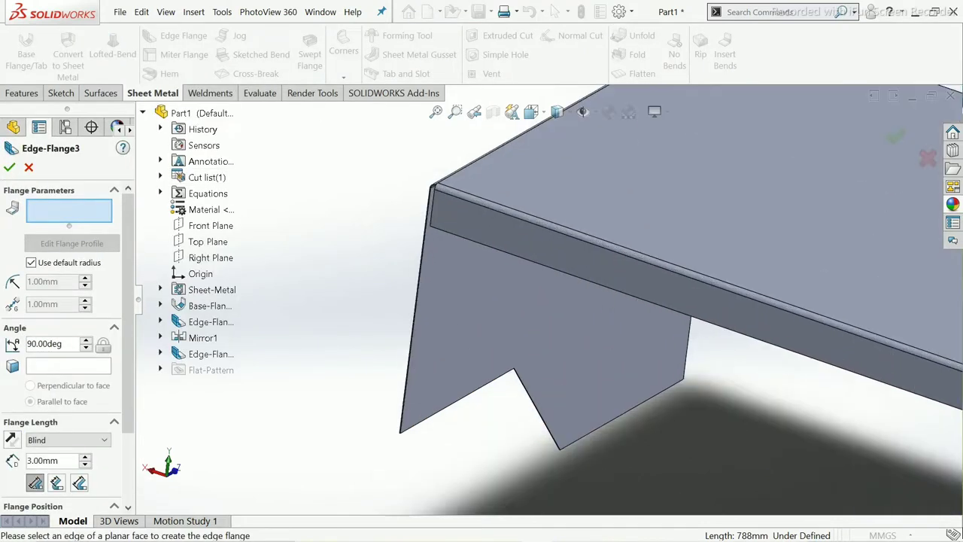
scroll(436, 291, down, 2)
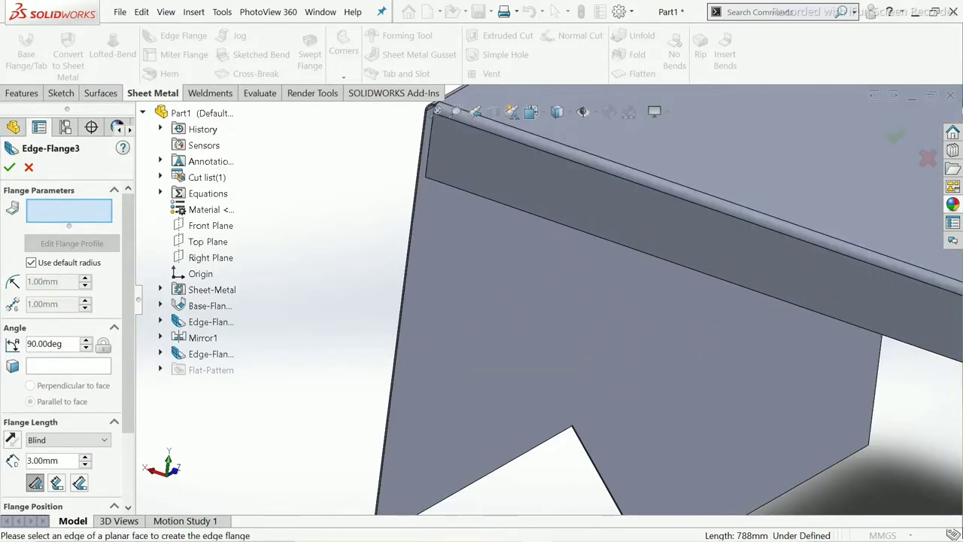
click(402, 301)
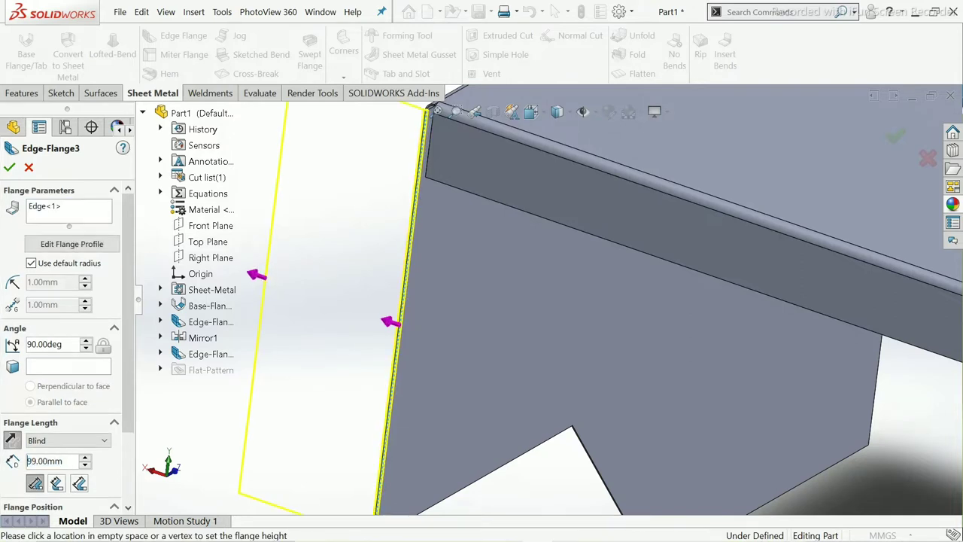
click(275, 279)
scroll(559, 311, up, 2)
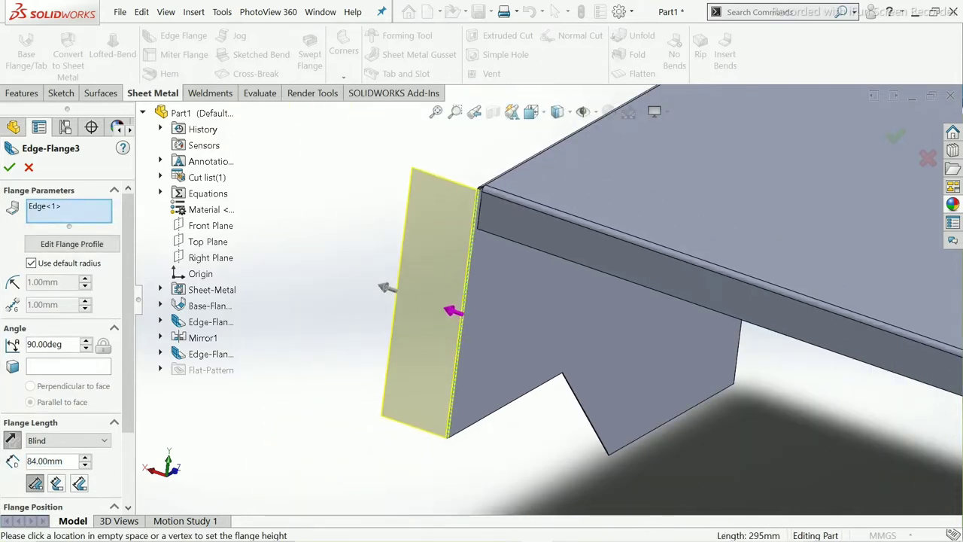
double_click(45, 461)
text(5)
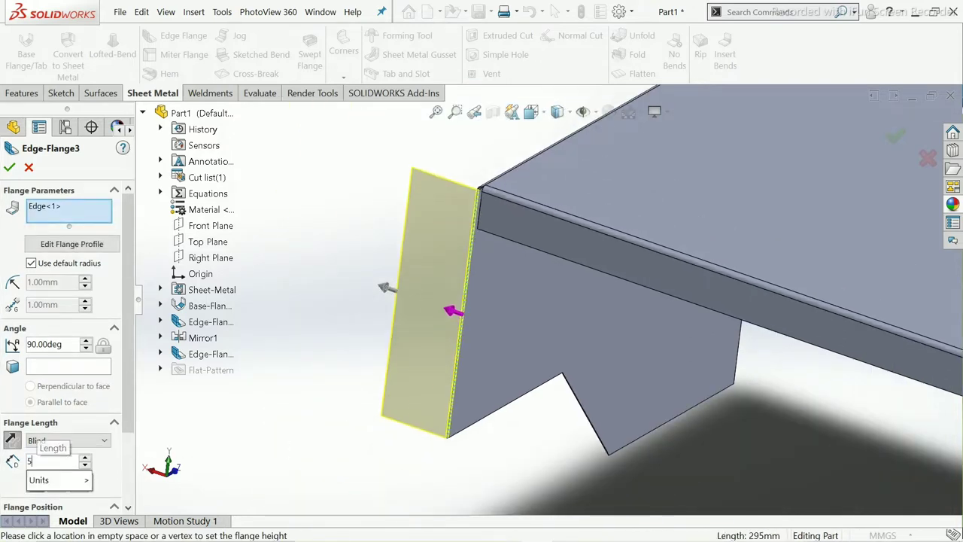
text(0)
key(Return)
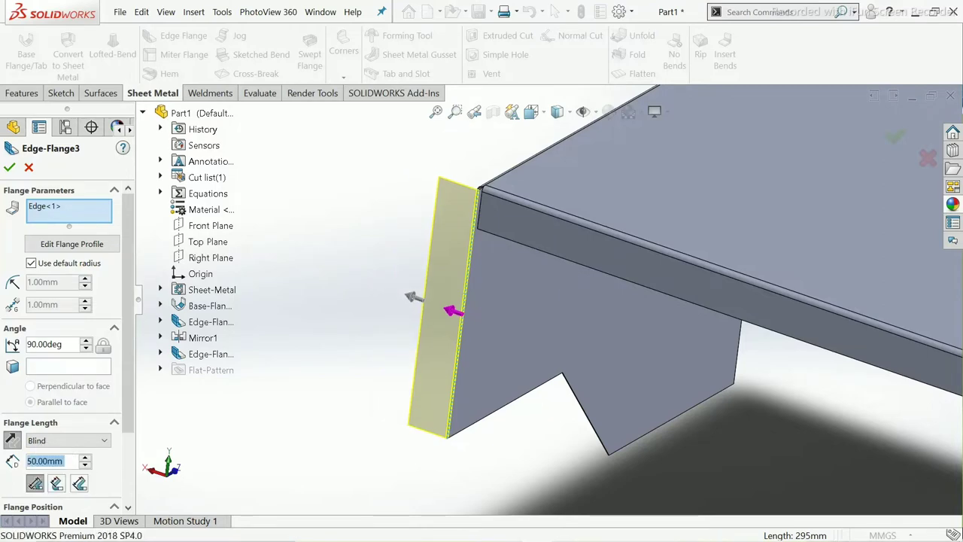
scroll(548, 297, up, 2)
scroll(465, 296, down, 3)
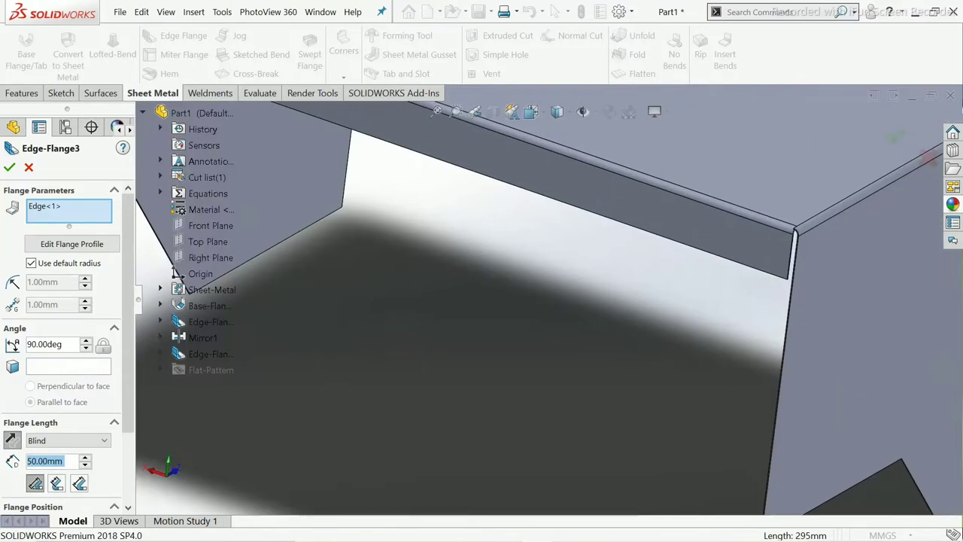
scroll(465, 295, down, 3)
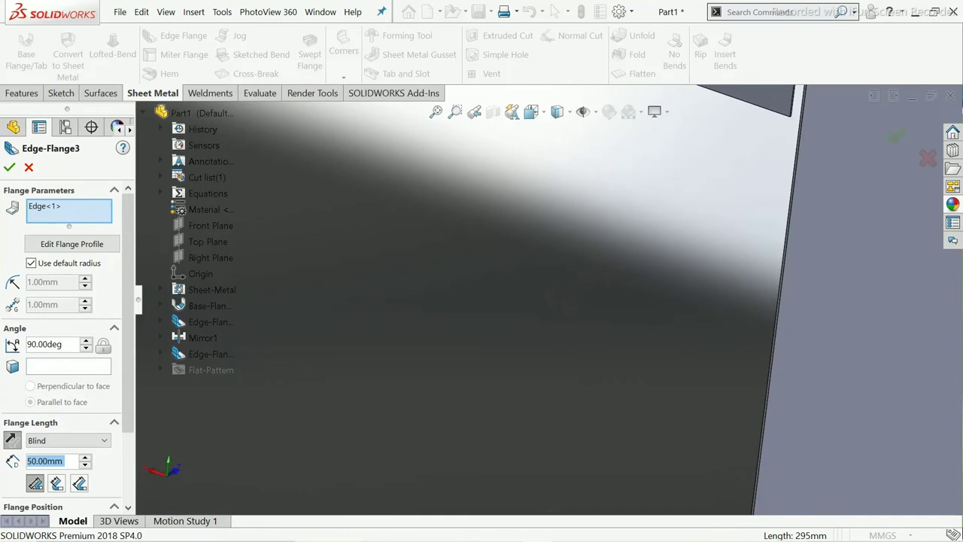
Add the other leg's edge to the flange and remove the stray diagonal edge.
click(782, 348)
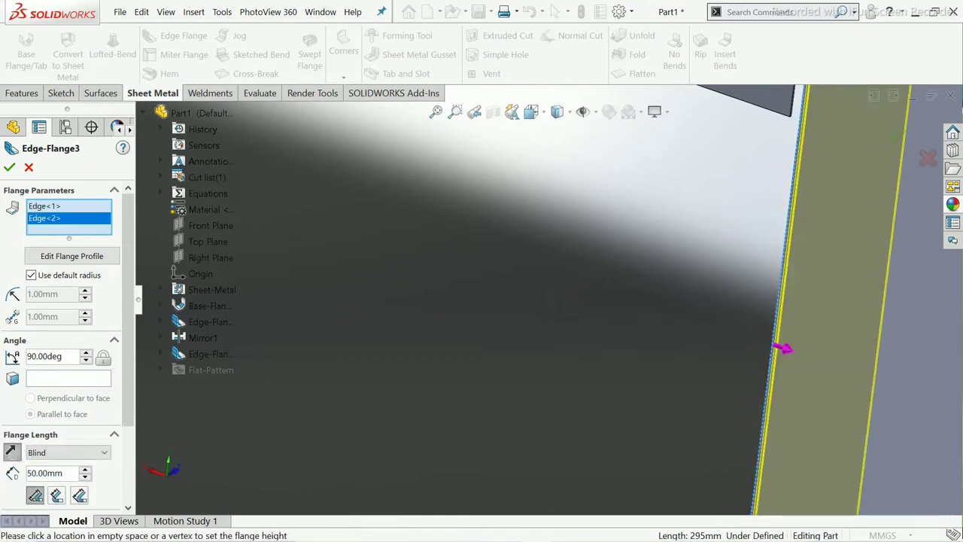
scroll(567, 302, up, 3)
scroll(568, 302, up, 3)
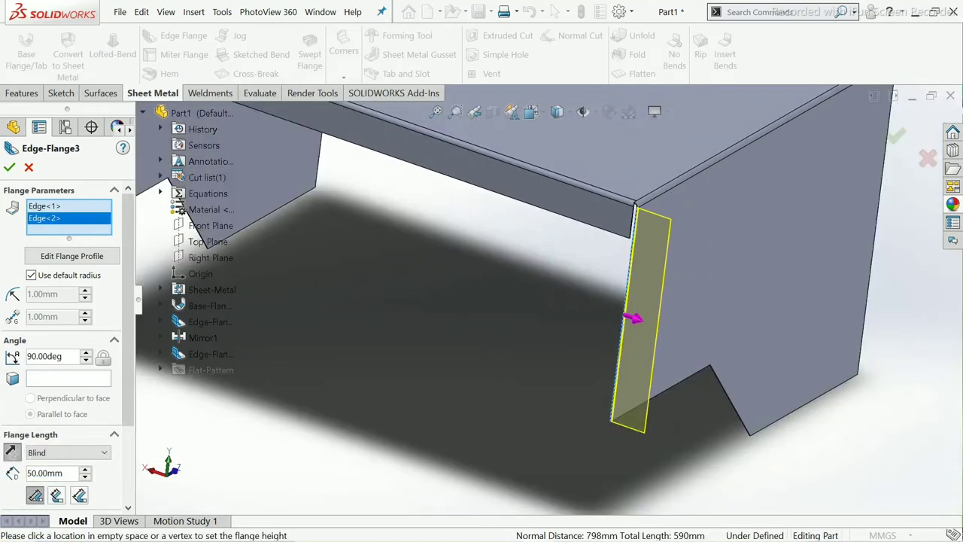
scroll(567, 302, up, 3)
middle_drag(482, 316, 482, 226)
scroll(331, 196, down, 2)
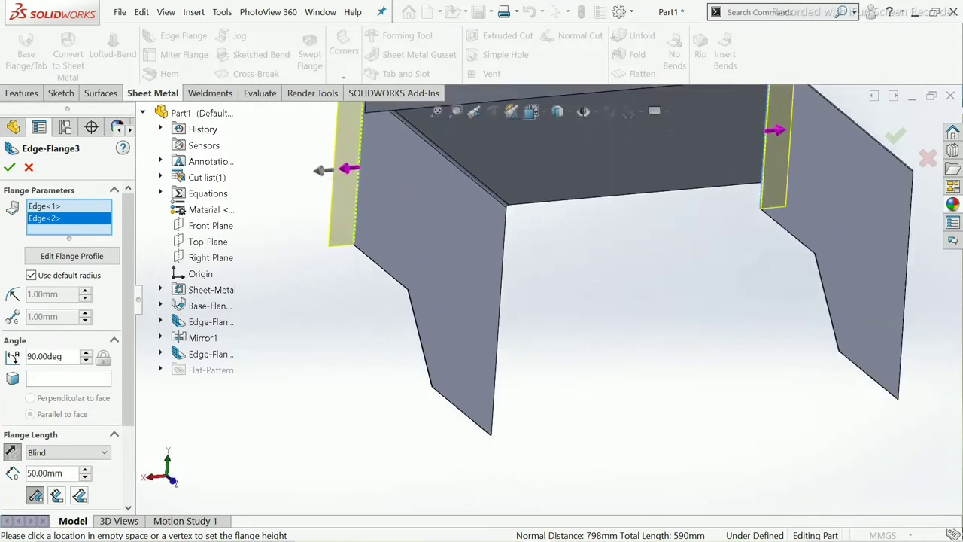
scroll(332, 196, down, 3)
scroll(489, 309, down, 2)
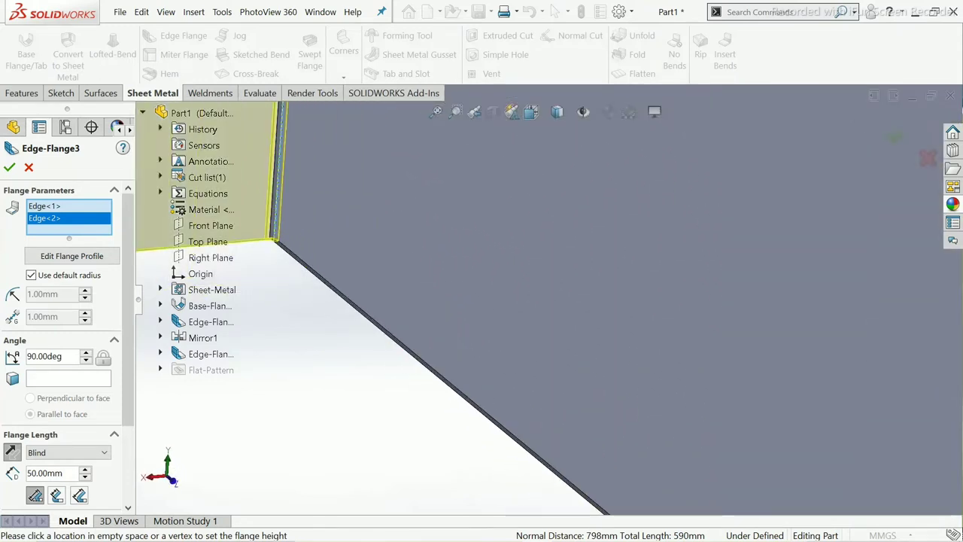
click(437, 376)
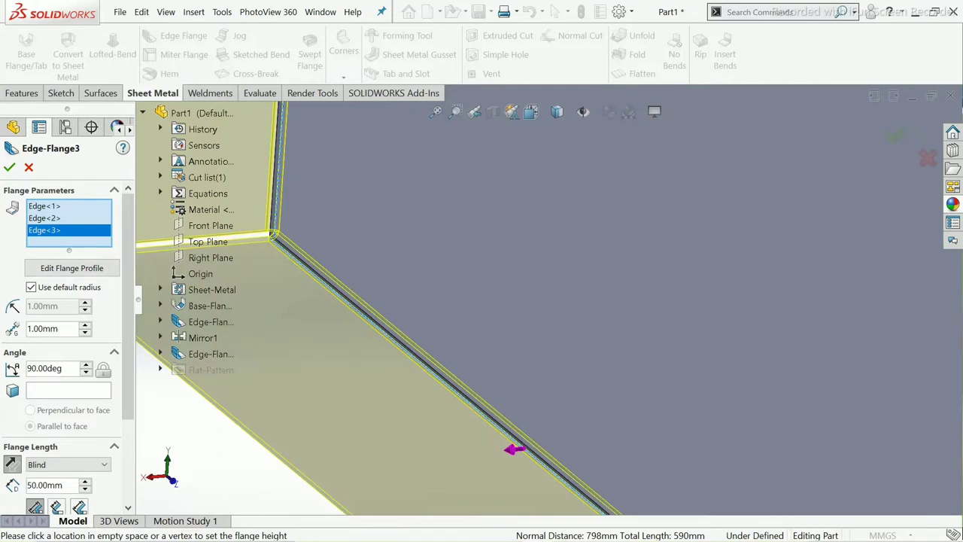
right_click(72, 229)
click(91, 256)
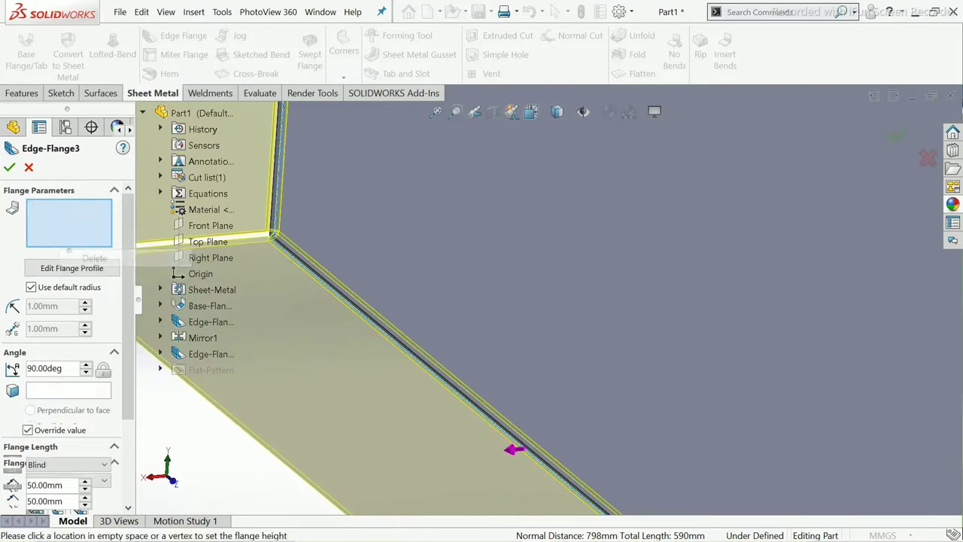
Replace the default bend radius with 5 mm.
scroll(561, 313, up, 5)
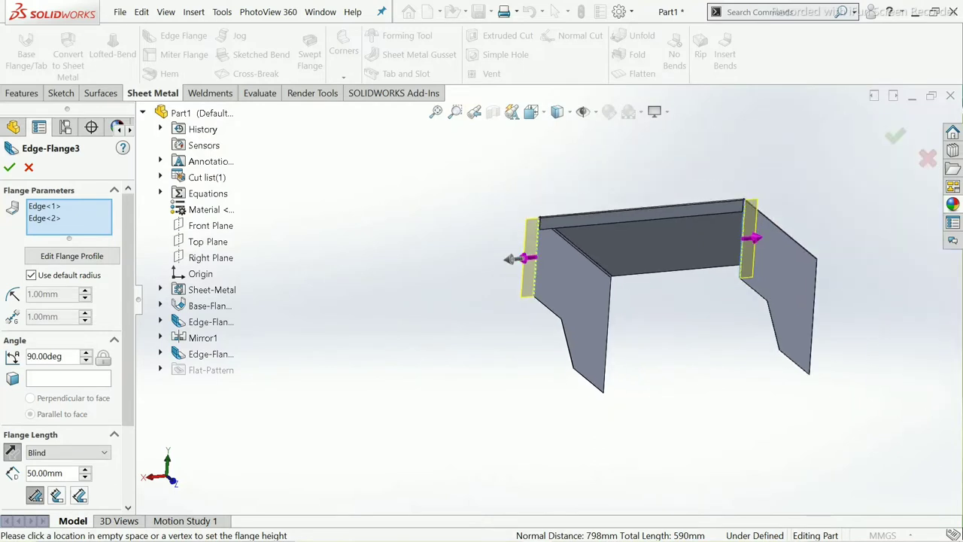
scroll(710, 276, down, 3)
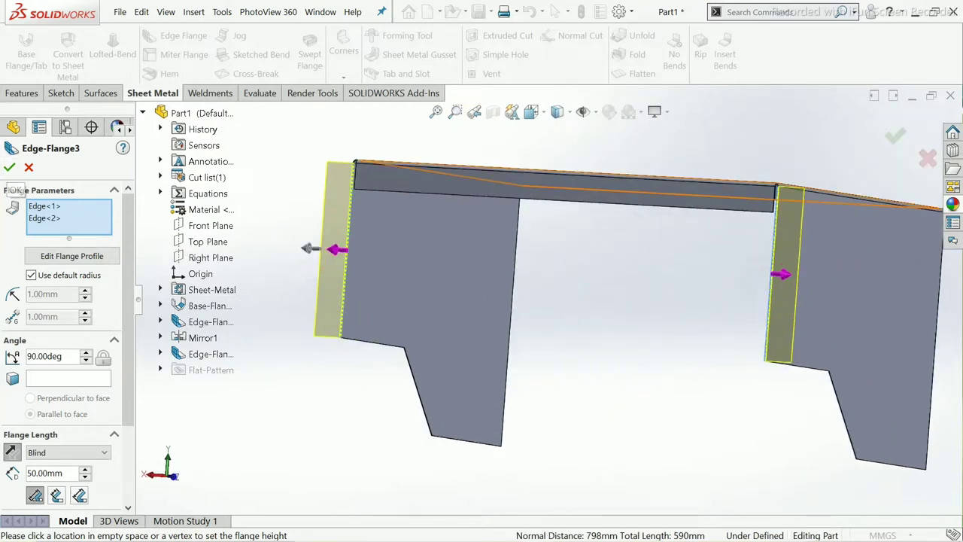
click(31, 274)
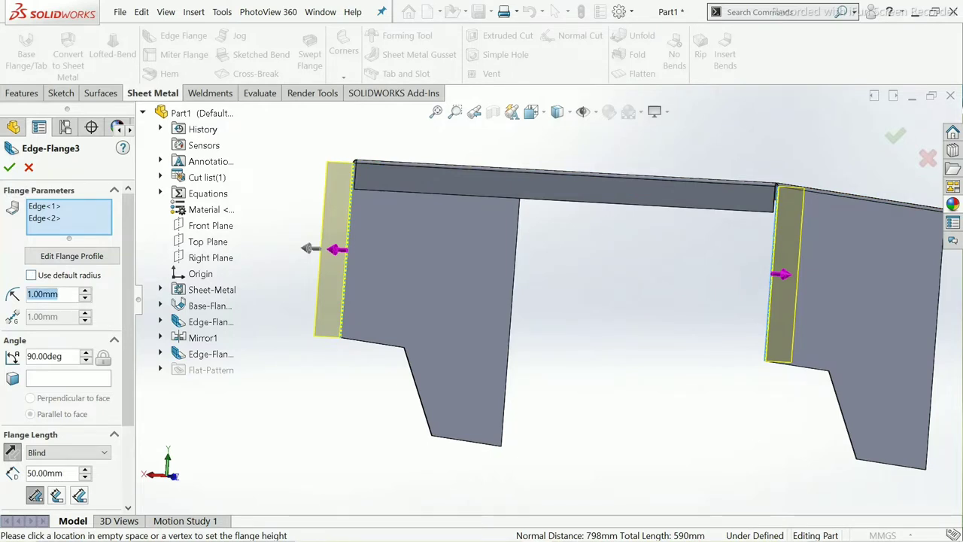
text(5)
key(Return)
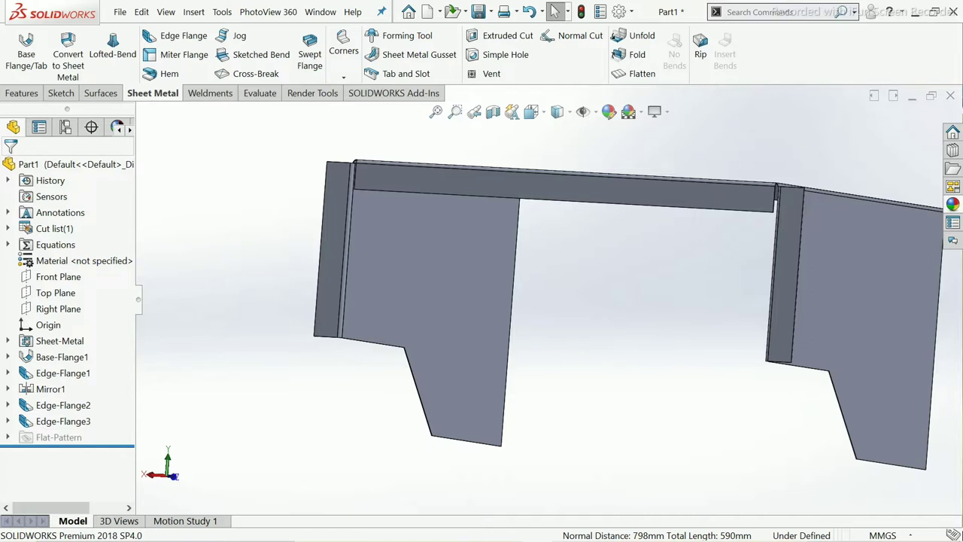
key(ctrl+7)
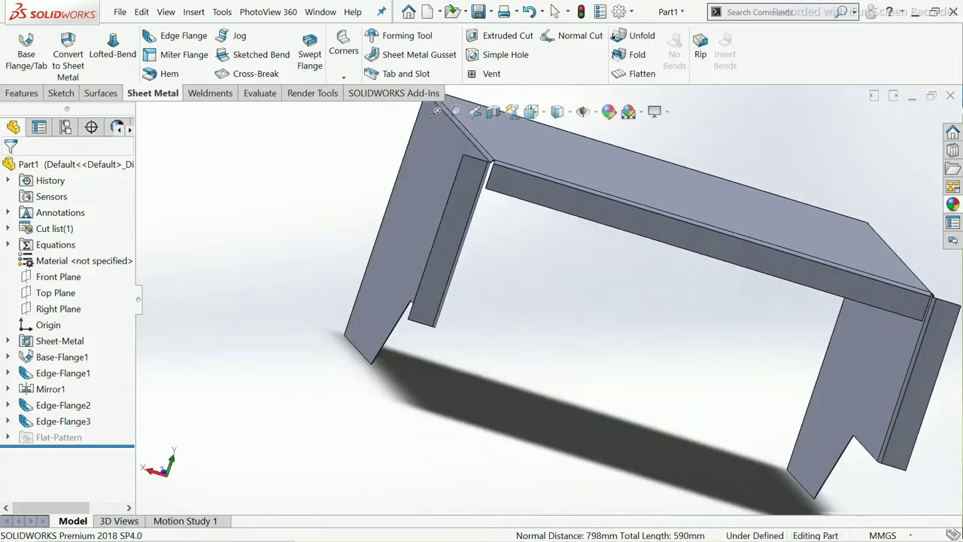
middle_drag(640, 301, 753, 339)
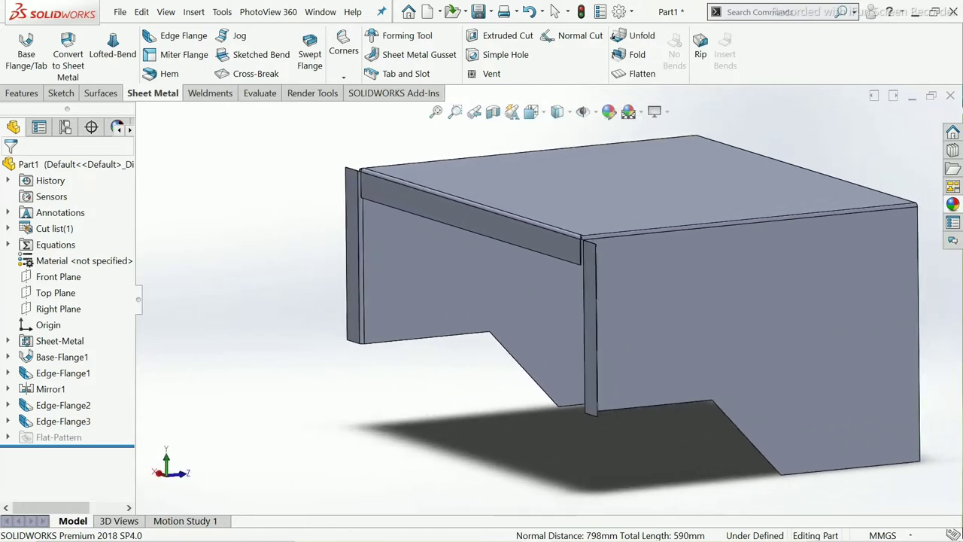
key(z)
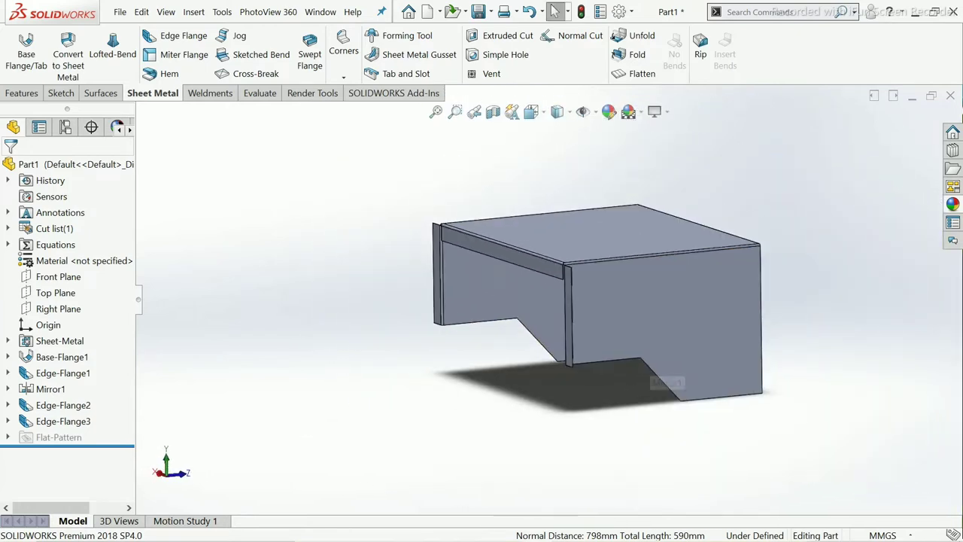
scroll(640, 286, down, 5)
scroll(640, 286, up, 3)
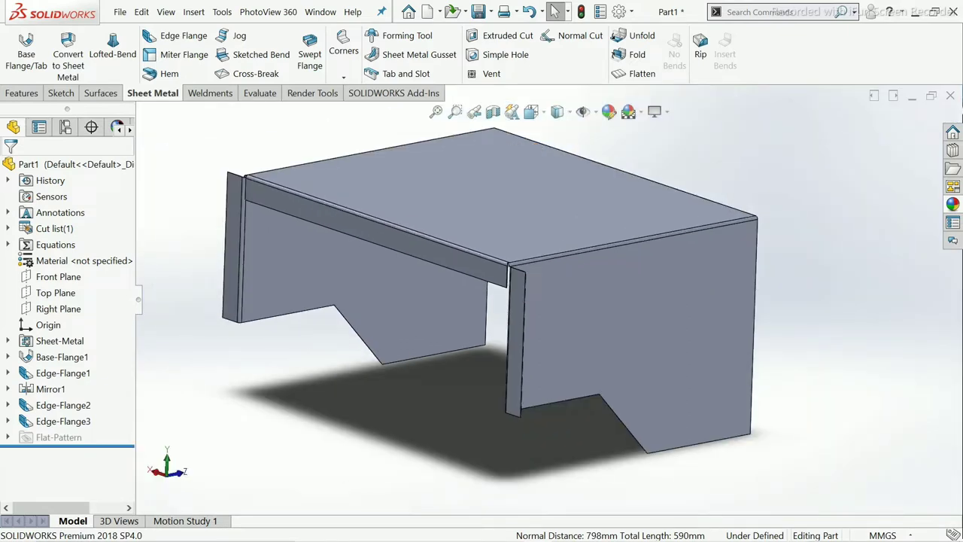
click(707, 331)
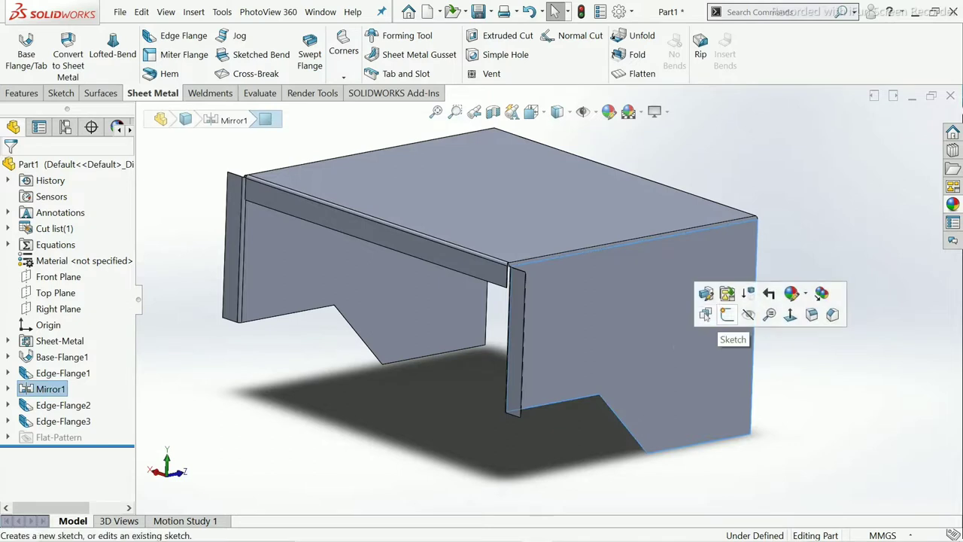
Sketch a straight slot about 190 mm long in the side panel's lower right.
click(727, 314)
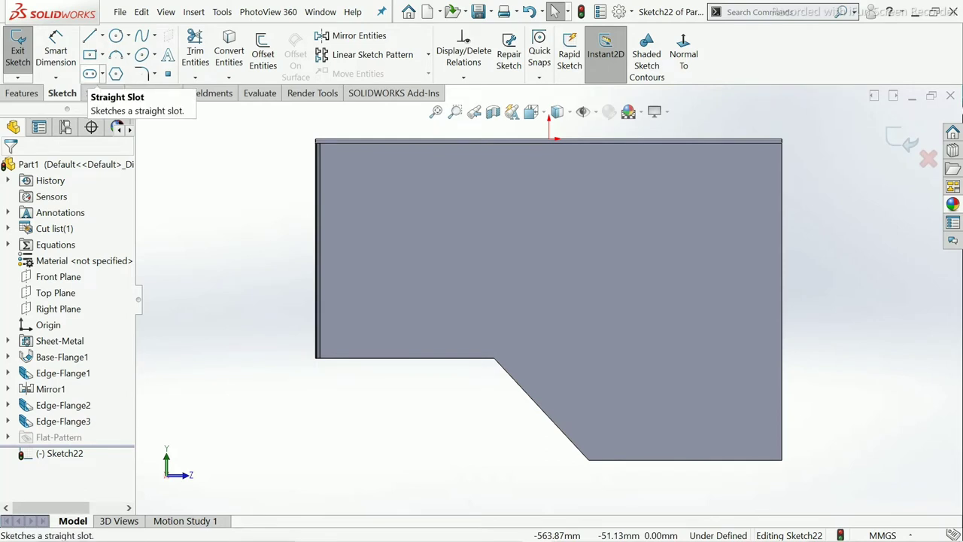
click(90, 73)
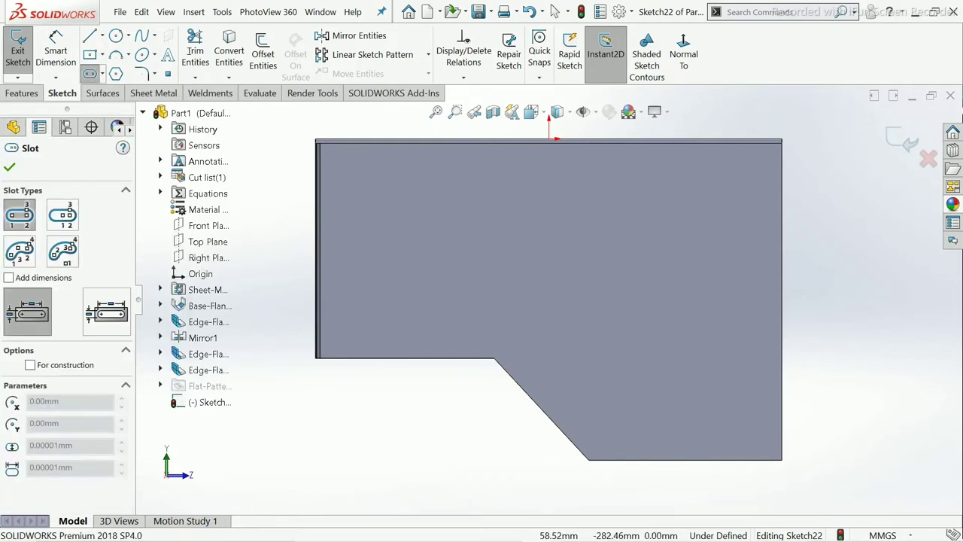
click(593, 353)
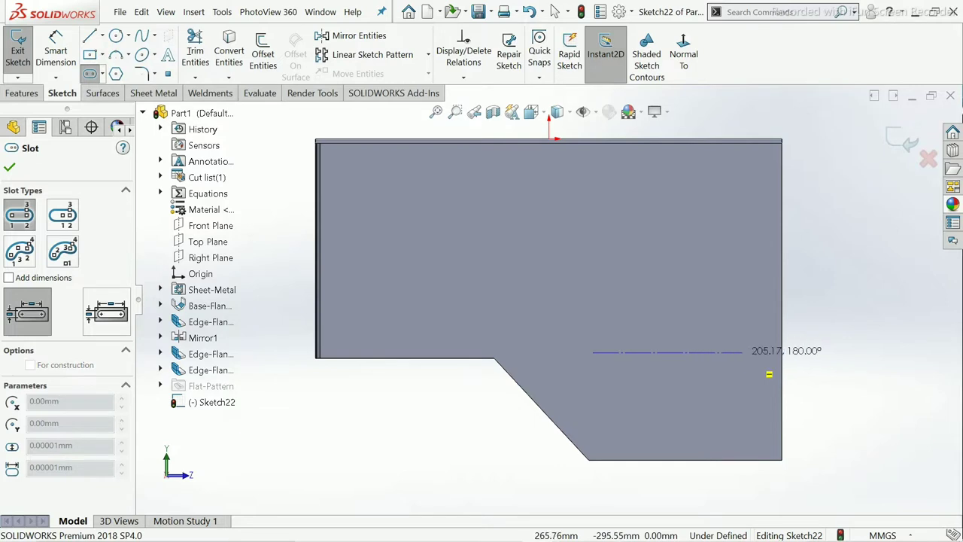
click(732, 353)
click(723, 366)
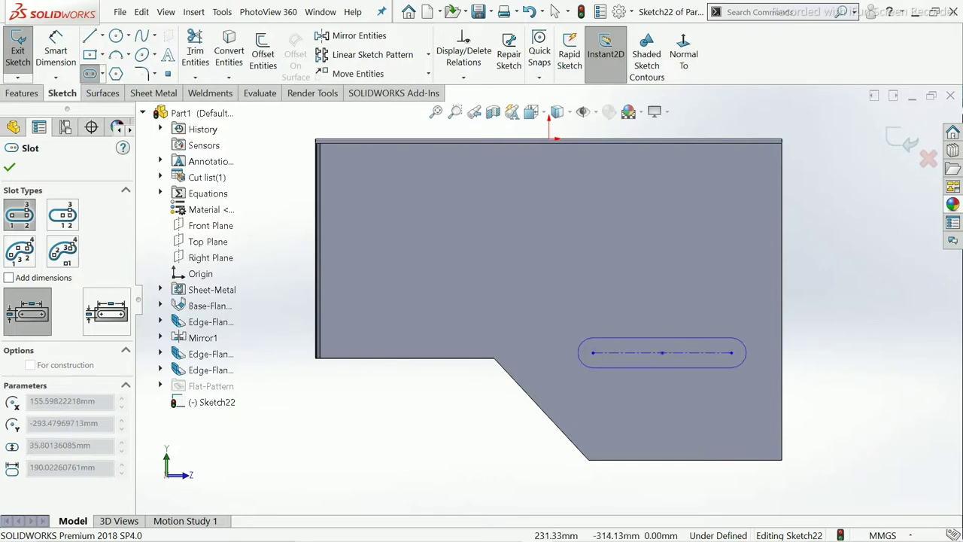
click(727, 372)
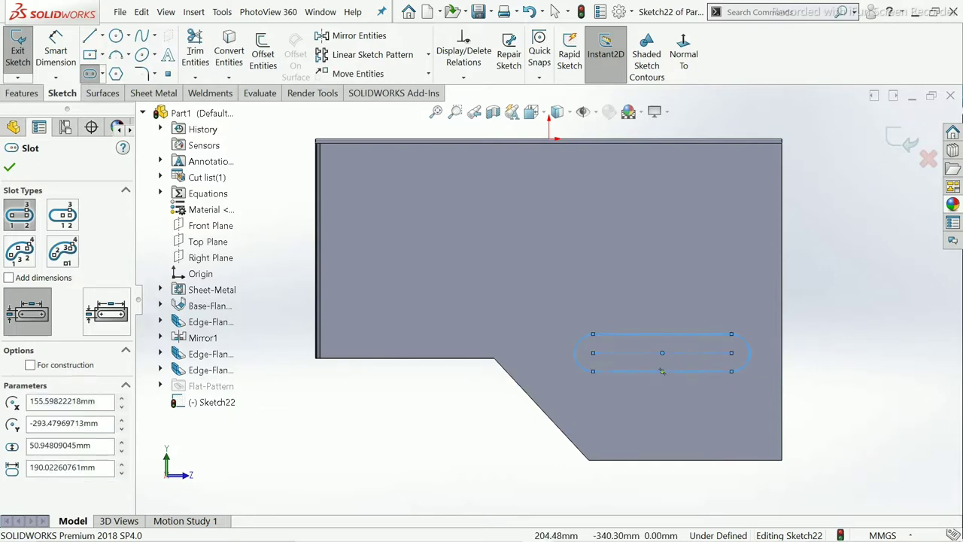
right_click(698, 382)
click(734, 398)
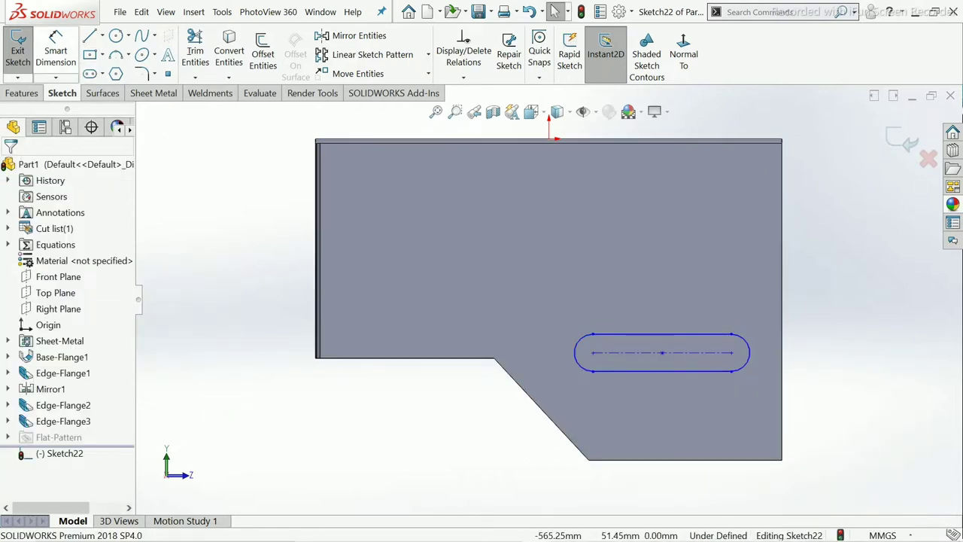
click(56, 47)
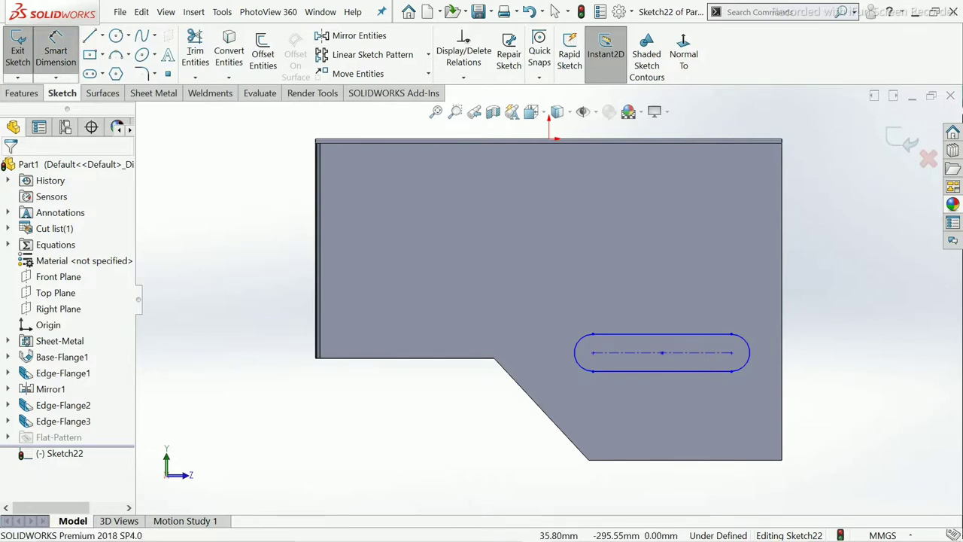
click(662, 352)
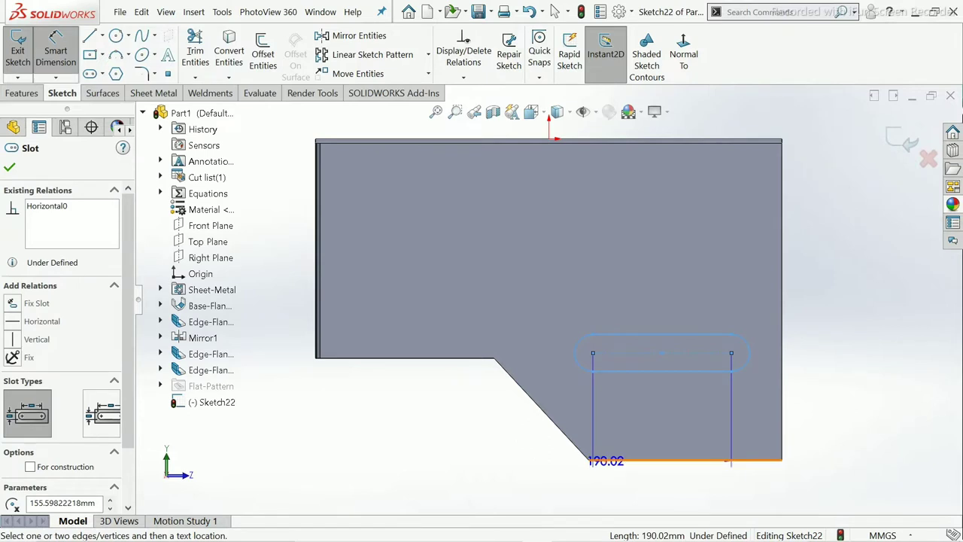
Place the slot 140 mm above the bottom edge and give its ends an R28 radius.
click(602, 459)
click(424, 401)
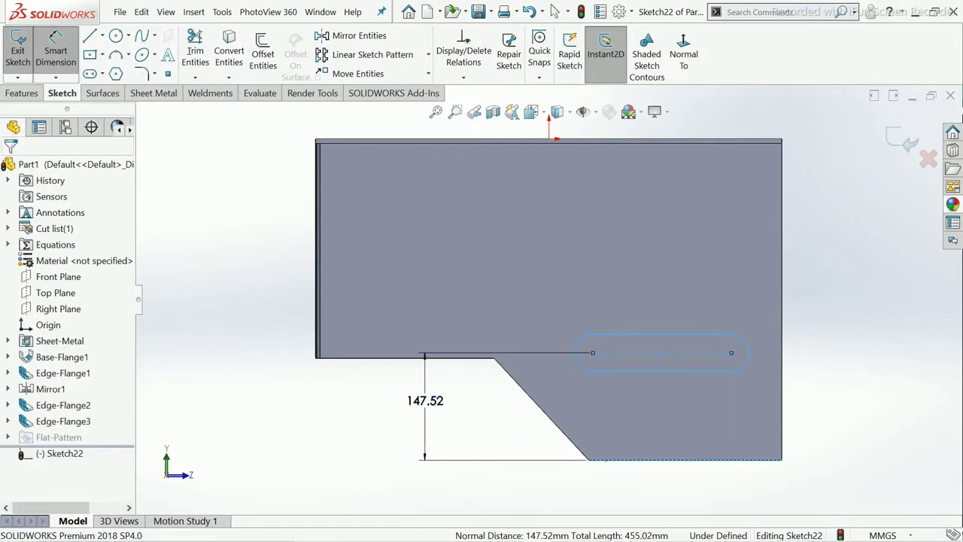
text(14)
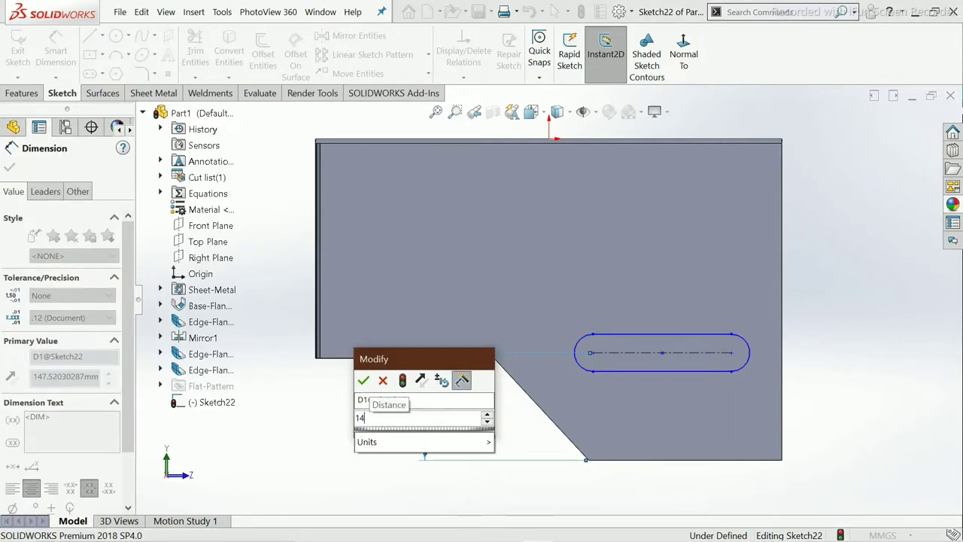
text(0)
key(Return)
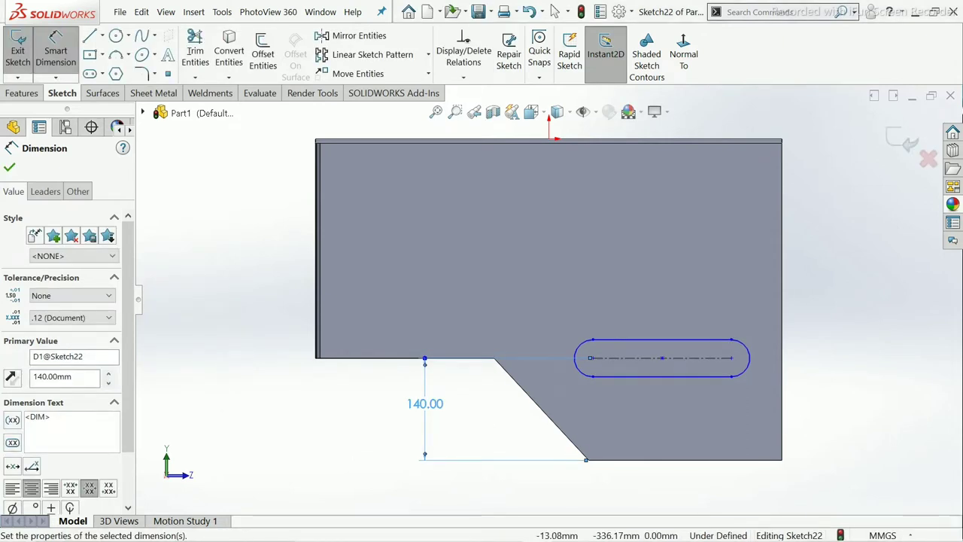
click(581, 359)
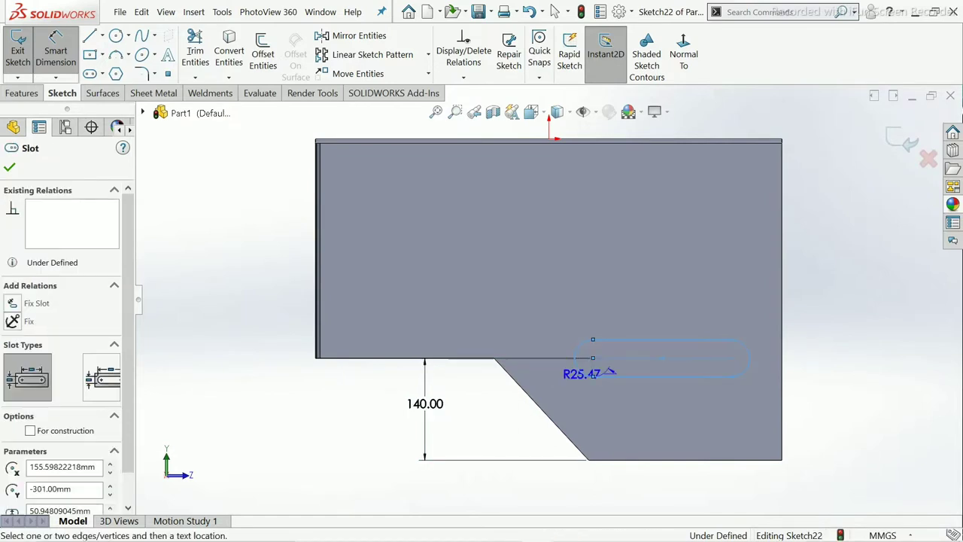
click(564, 393)
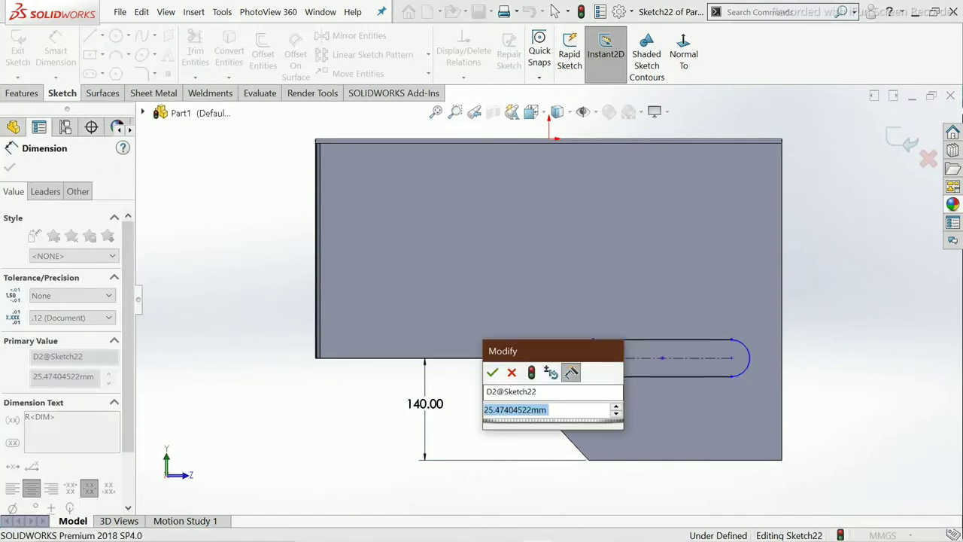
text(2)
text(0)
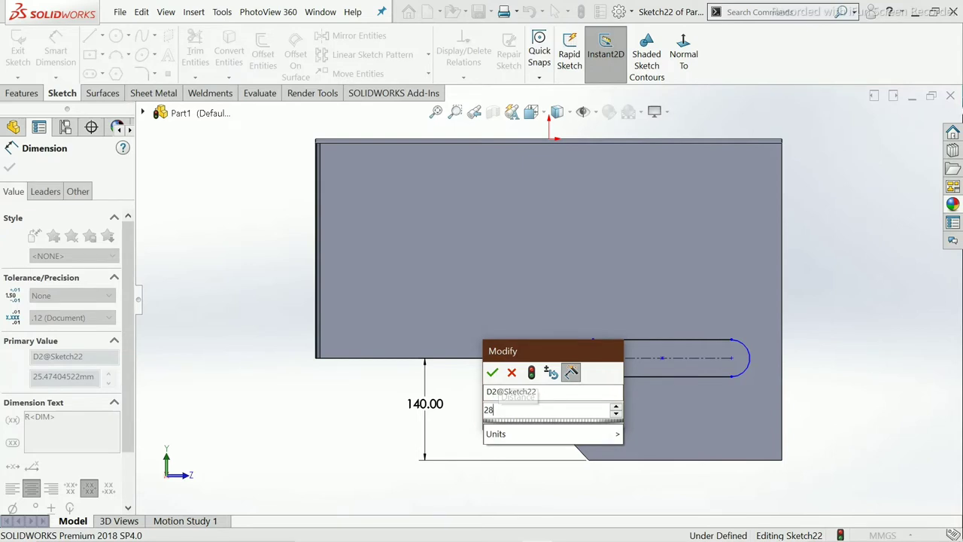
key(Return)
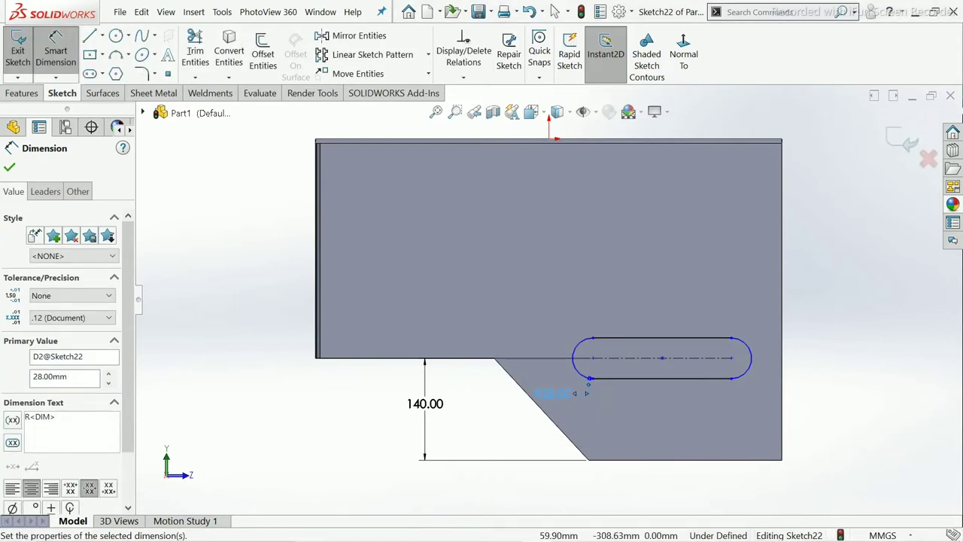
click(593, 358)
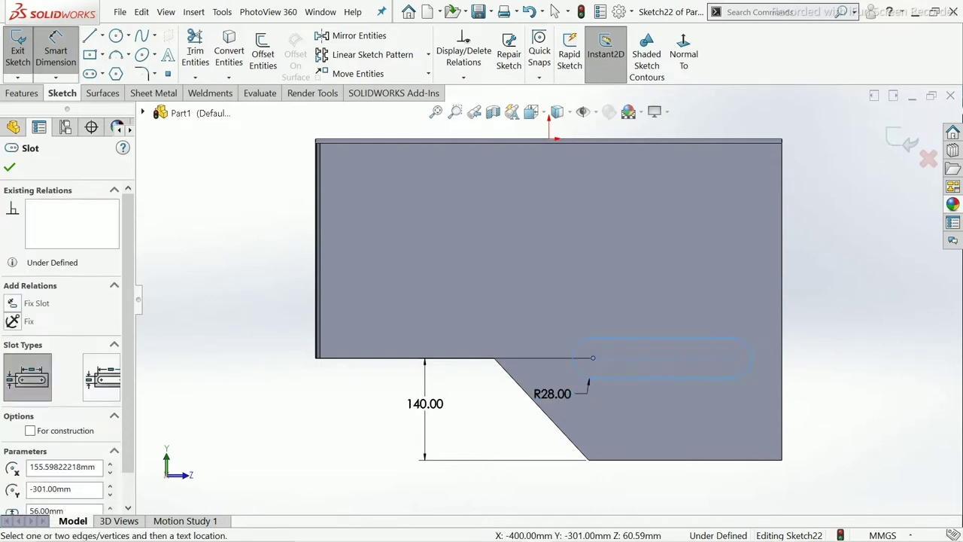
Set the slot length to 130 mm and its distance from the right edge to 90 mm.
click(732, 357)
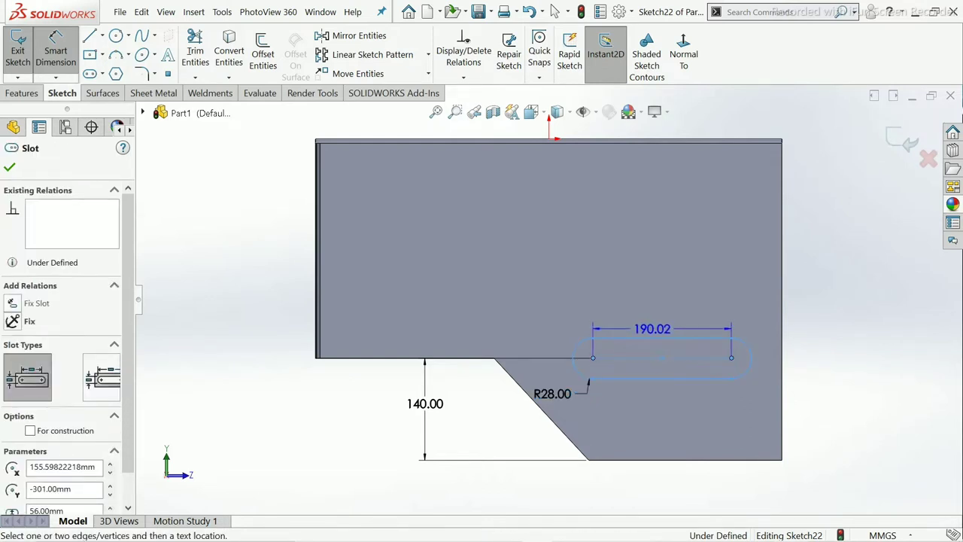
key(Escape)
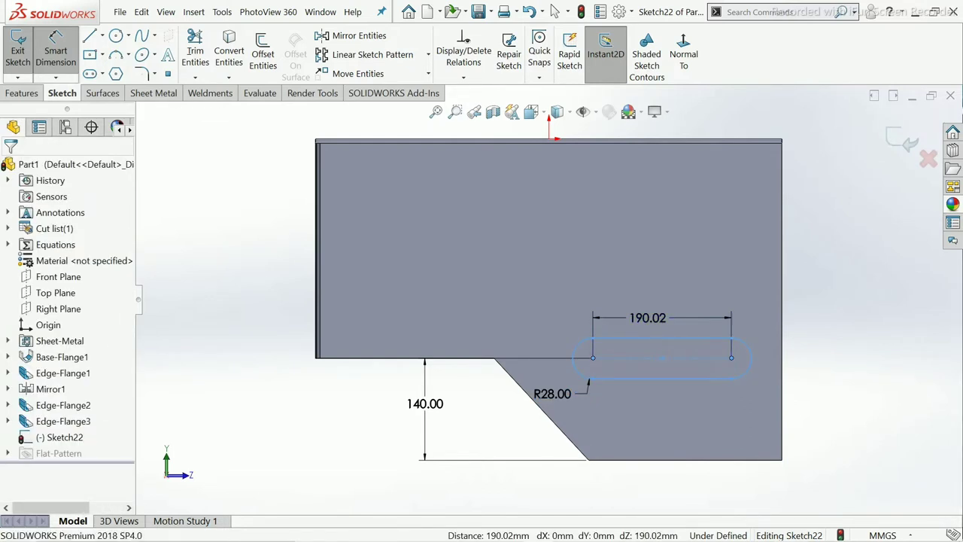
text(130)
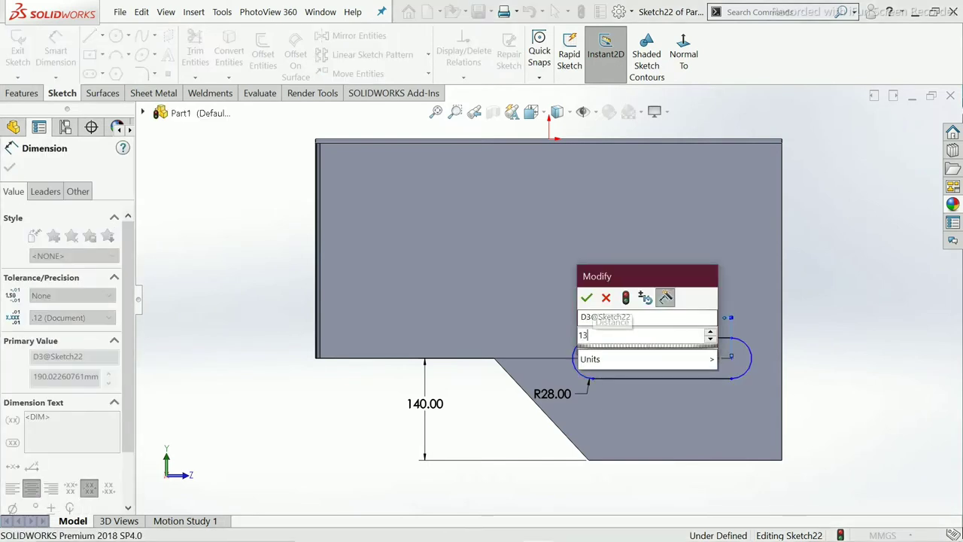
key(Return)
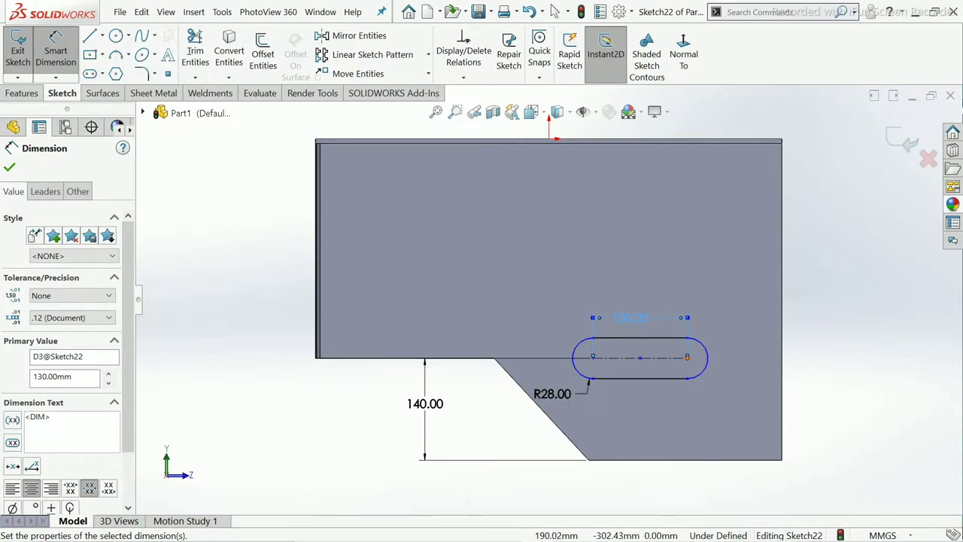
click(688, 357)
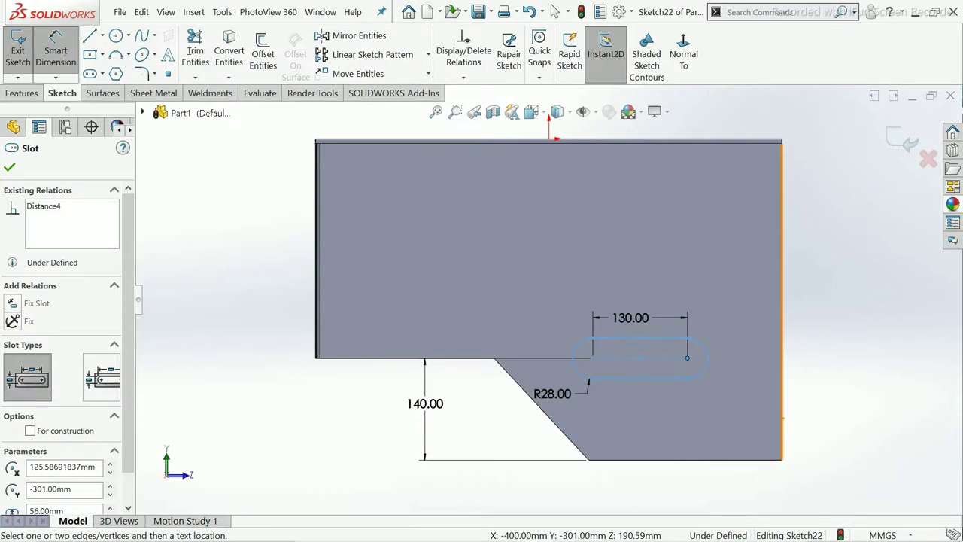
click(782, 444)
click(746, 435)
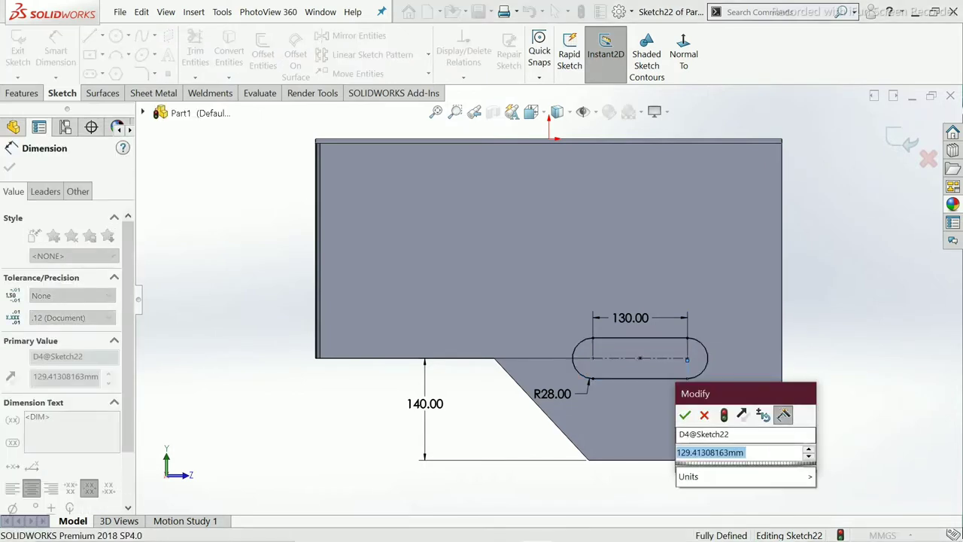
text(130)
key(Return)
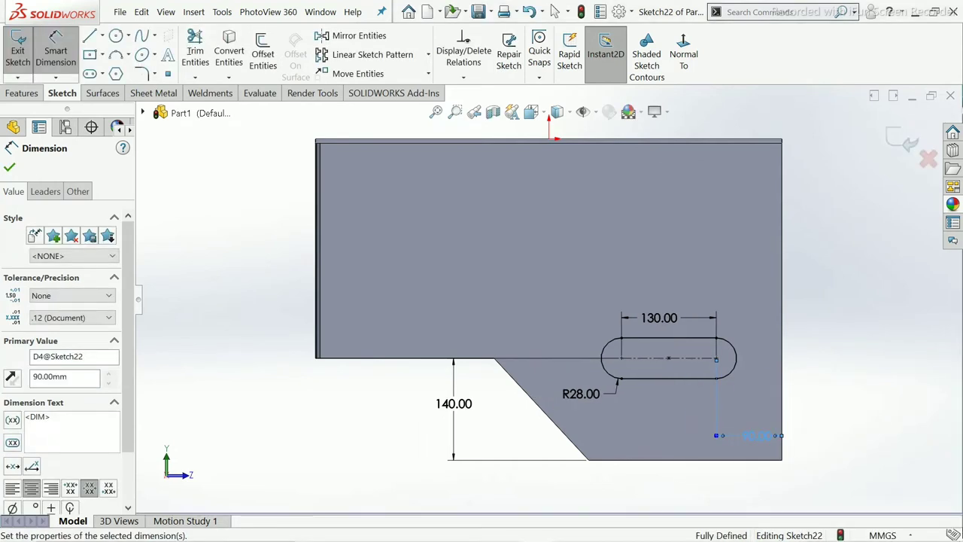
click(9, 167)
click(556, 11)
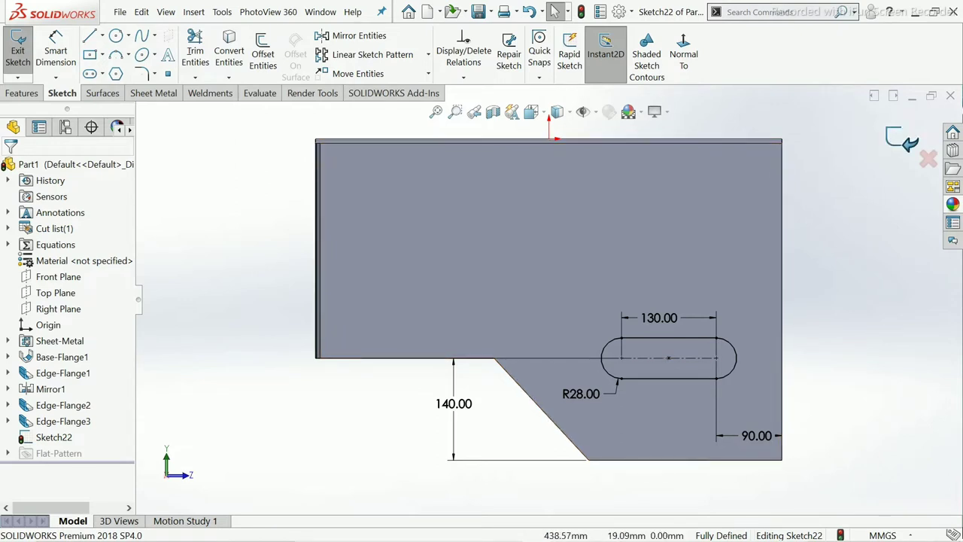
Exit the slot sketch, hide Sketch22, and start an Extruded Cut.
key(ctrl+b)
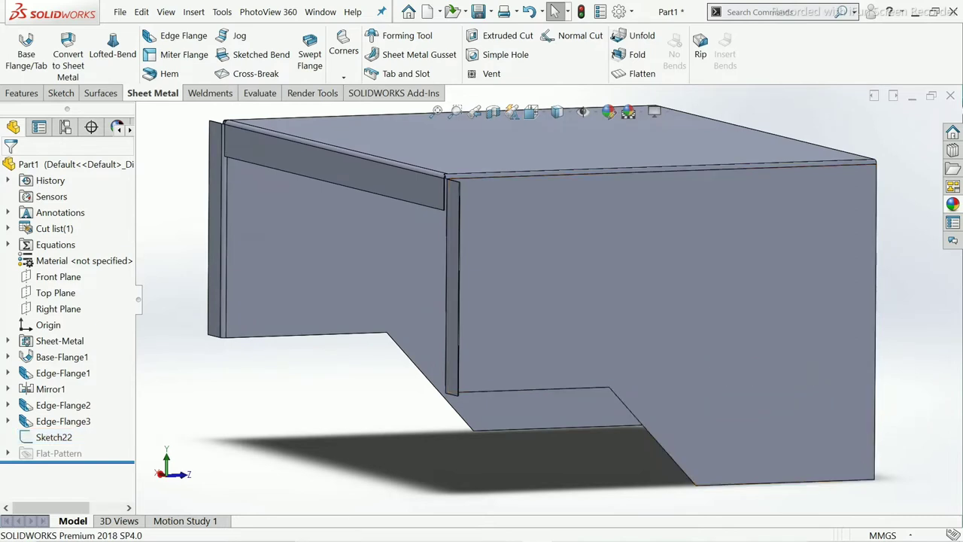
right_click(46, 438)
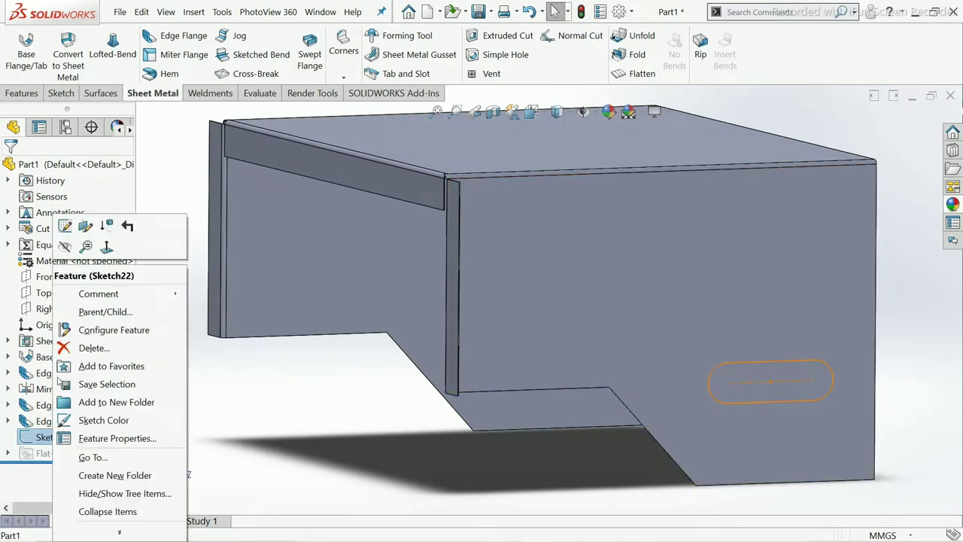
click(65, 247)
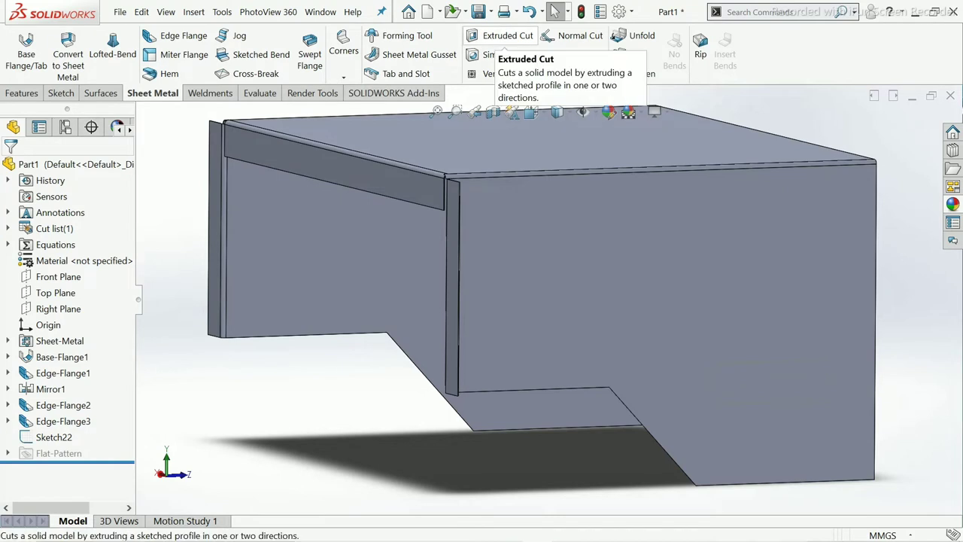
click(500, 35)
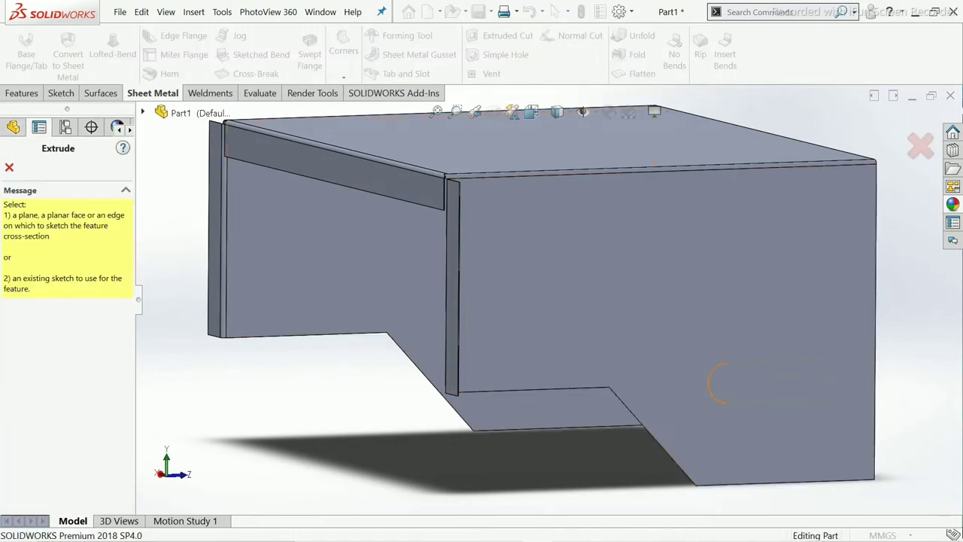
Cut the Sketch22 slot Through All to create Cut-Extrude1.
key(Escape)
click(765, 380)
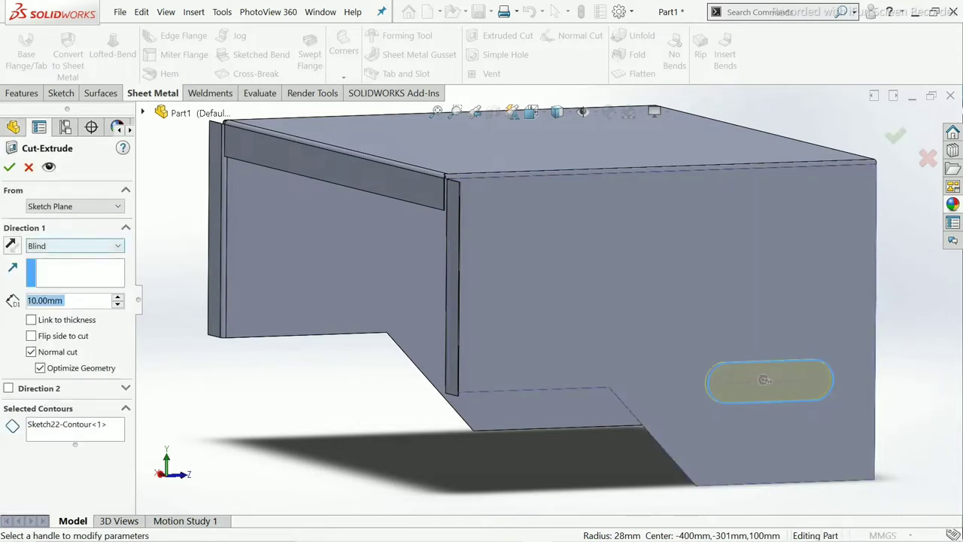
click(71, 245)
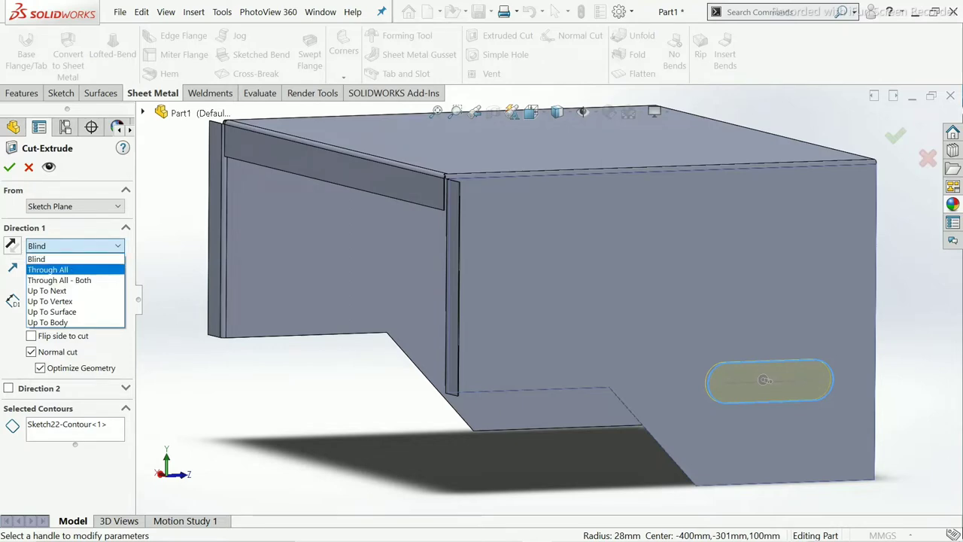
key(Return)
mouse_move(765, 380)
middle_down()
mouse_move(850, 352)
mouse_move(843, 347)
middle_up()
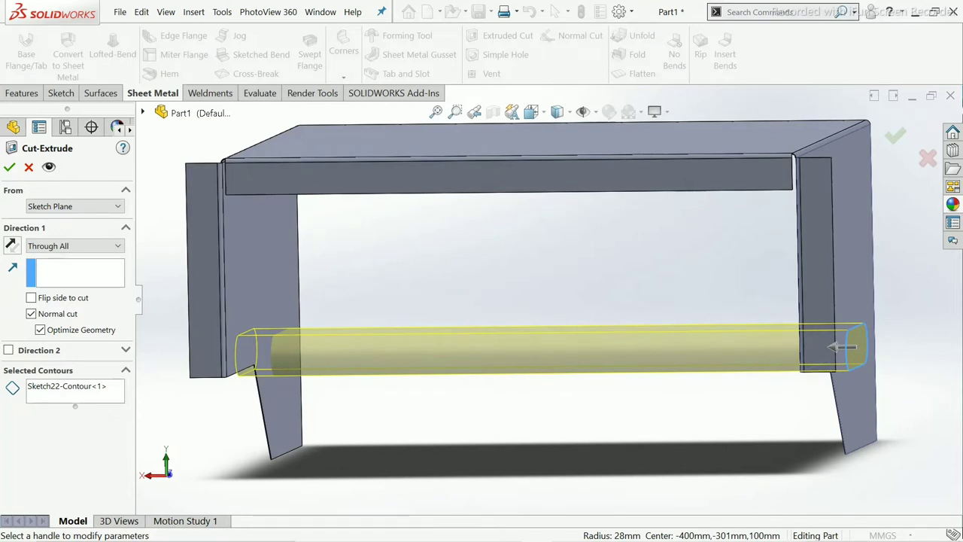
key(Return)
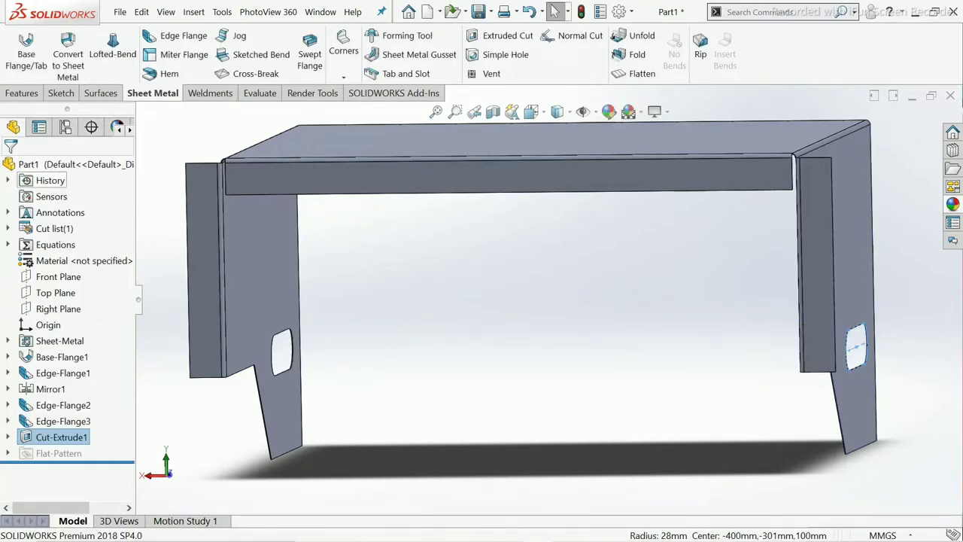
key(ctrl+7)
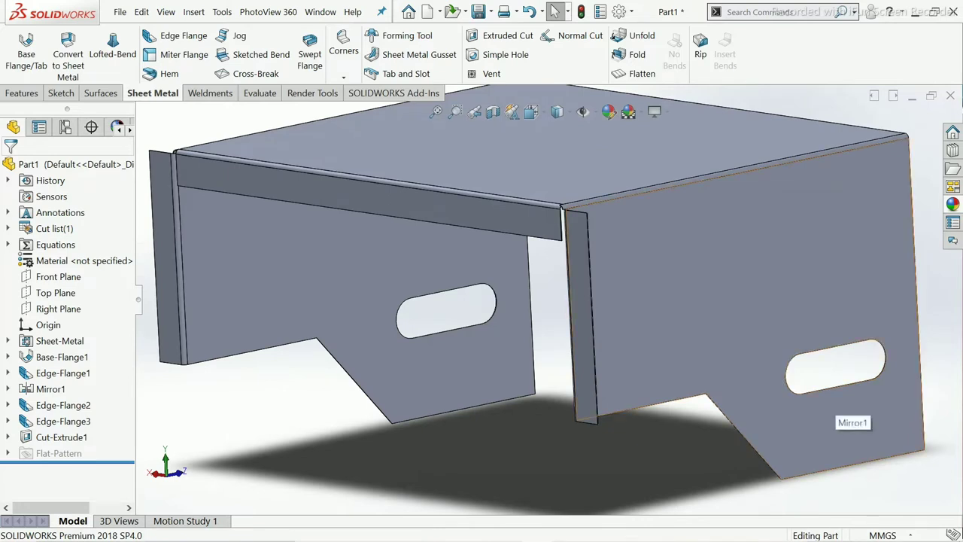
key(f)
mouse_move(775, 369)
middle_down()
mouse_move(677, 316)
mouse_move(640, 226)
middle_up()
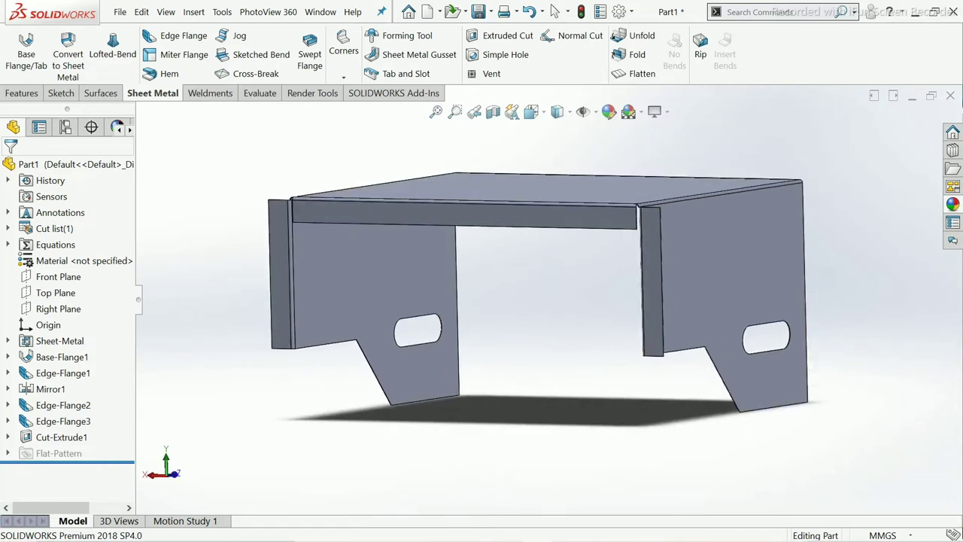
scroll(640, 226, up, 3)
Start an edge flange on the notch's diagonal edge with a 66 mm length.
key(f)
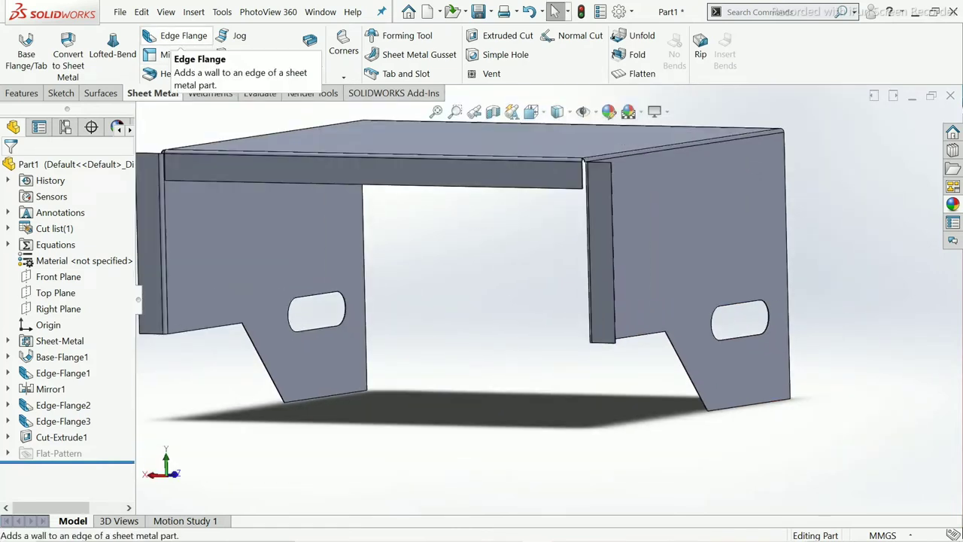
click(181, 35)
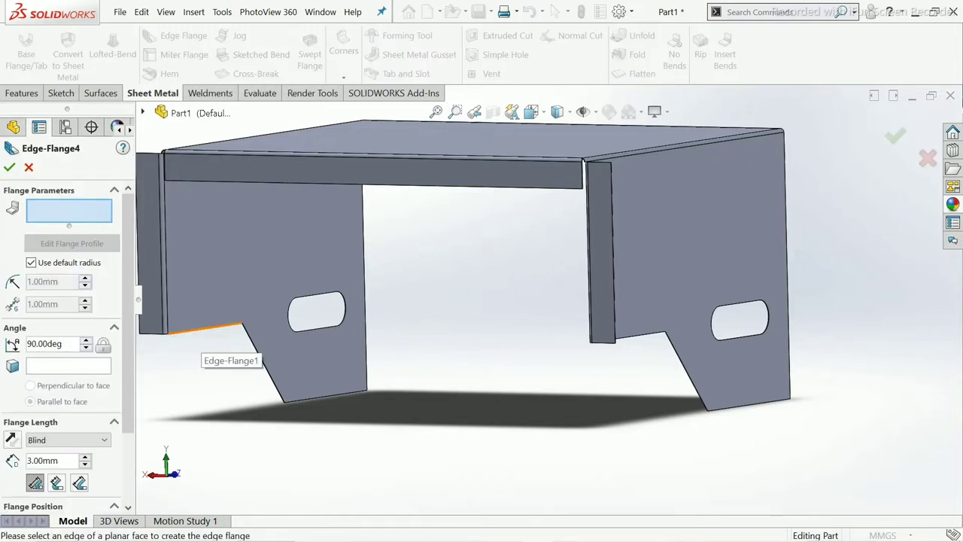
middle_drag(226, 335, 316, 301)
scroll(316, 301, up, 3)
scroll(316, 301, up, 3)
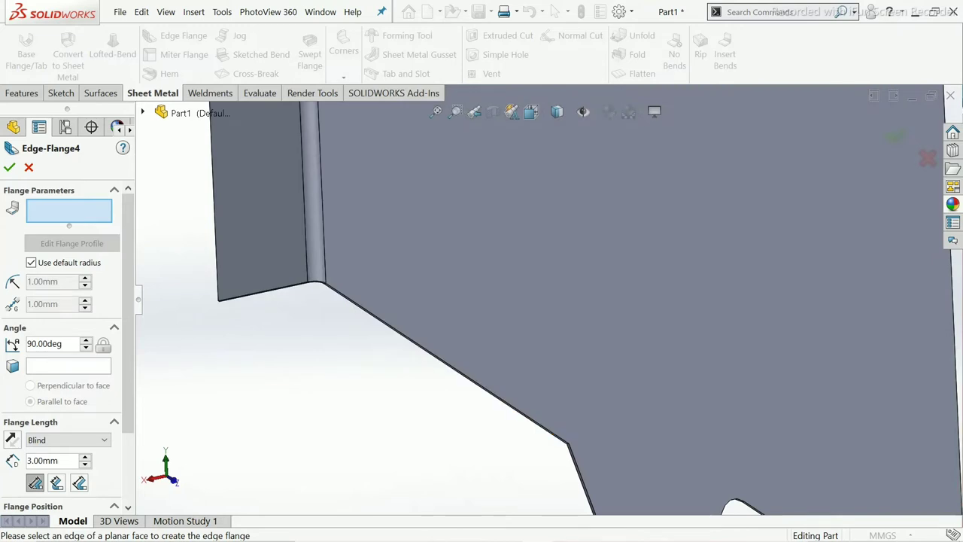
middle_drag(445, 361, 490, 331)
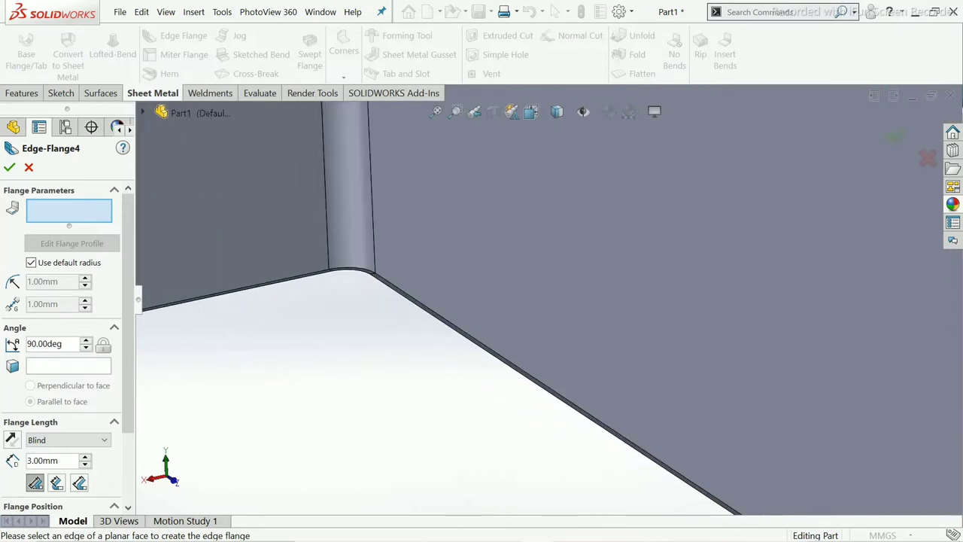
click(557, 397)
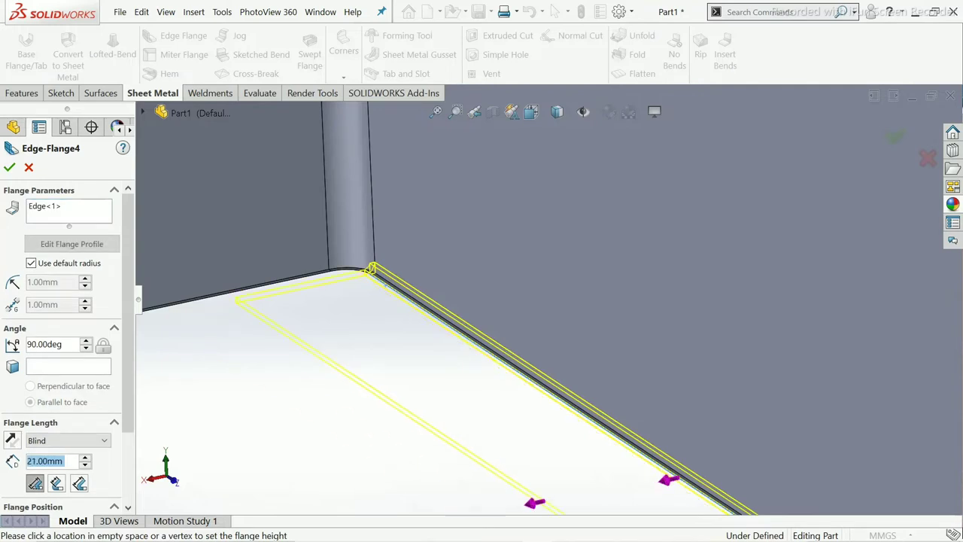
scroll(693, 329, down, 2)
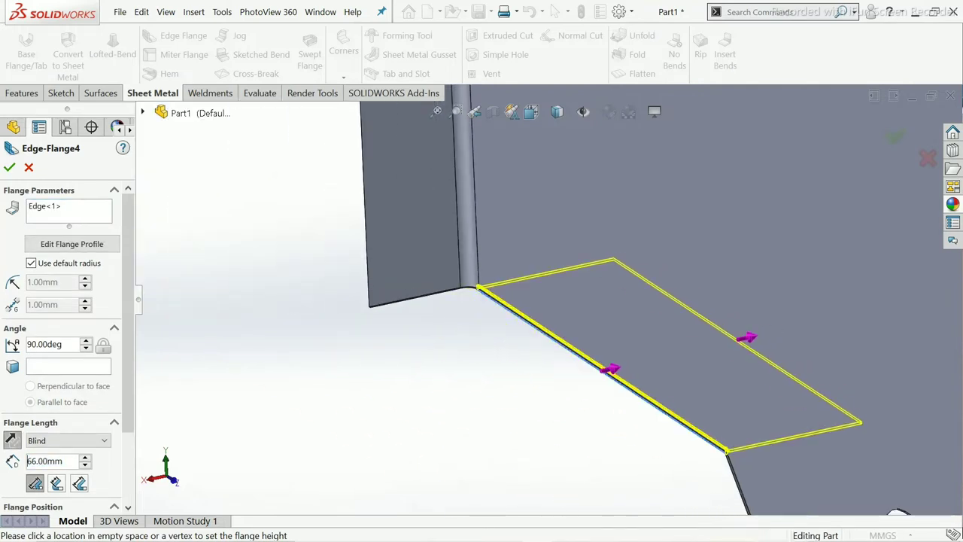
mouse_move(746, 335)
middle_down()
mouse_move(636, 312)
mouse_move(655, 331)
middle_up()
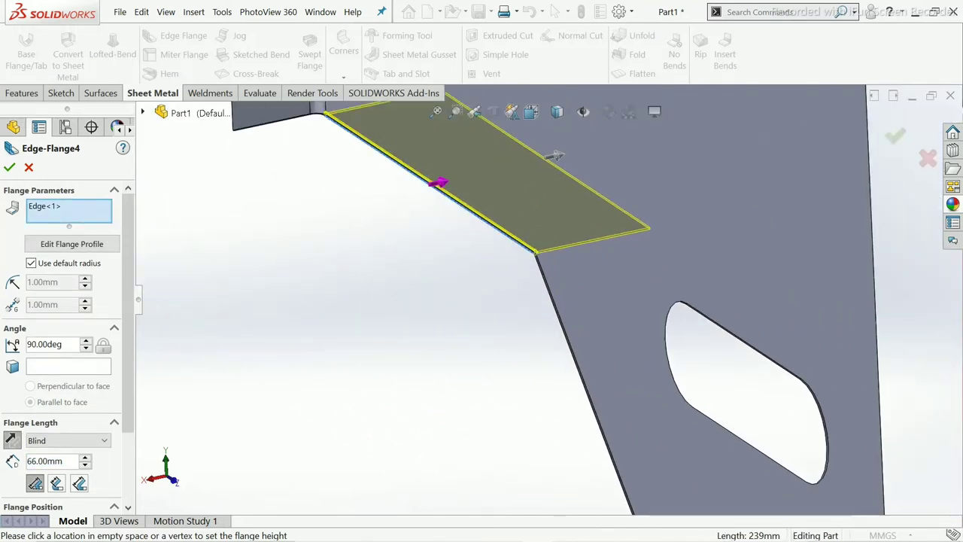
Add the other diagonal edge and the plate's bottom edge to the 90° flange.
scroll(655, 331, down, 3)
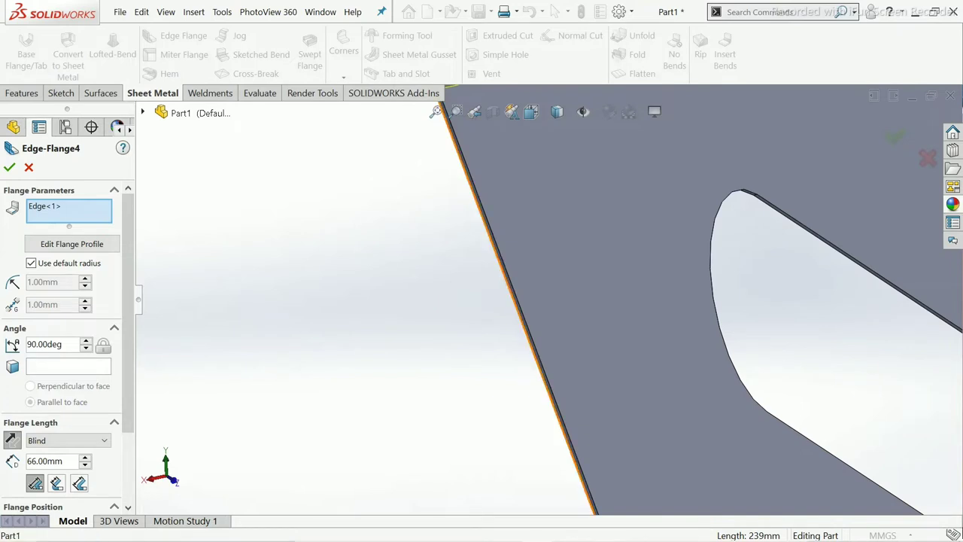
click(560, 414)
scroll(540, 217, up, 5)
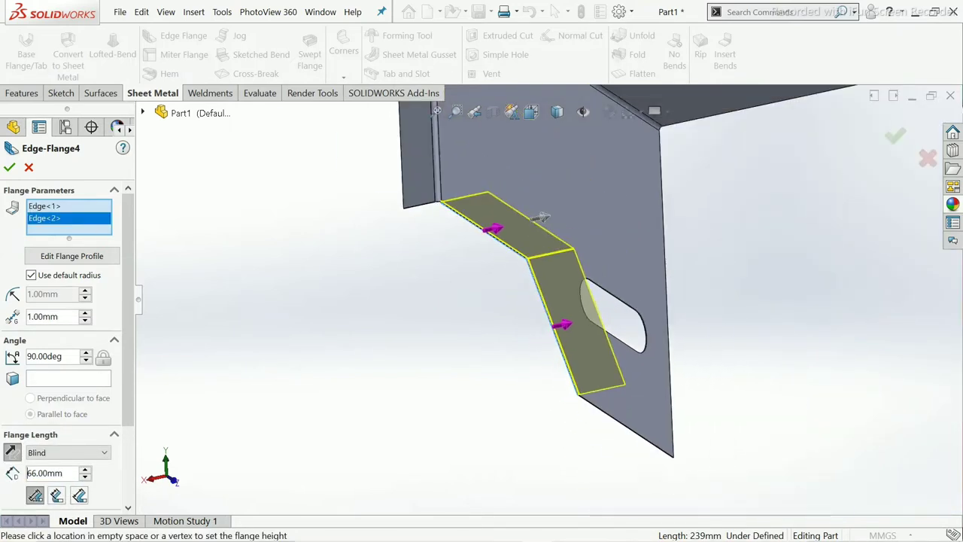
scroll(604, 430, down, 4)
scroll(604, 431, down, 4)
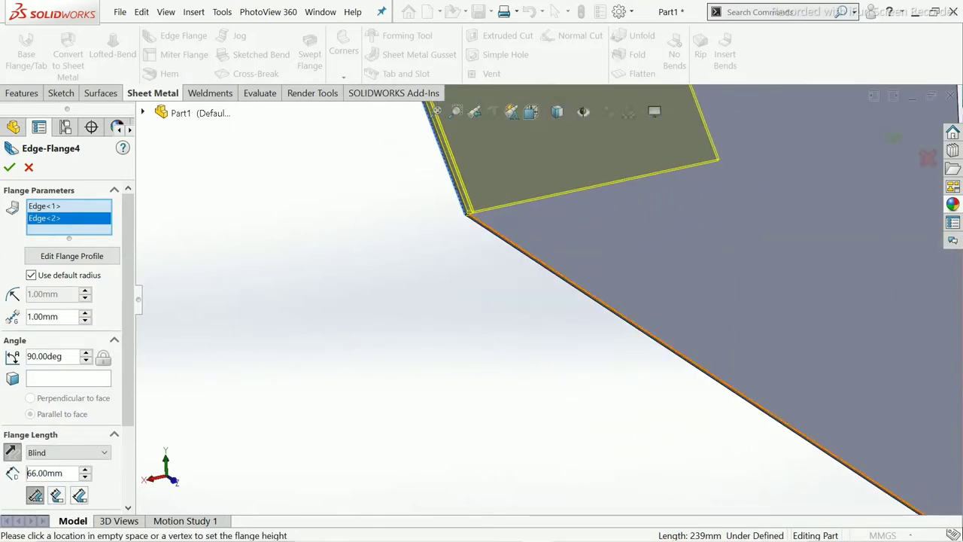
click(553, 271)
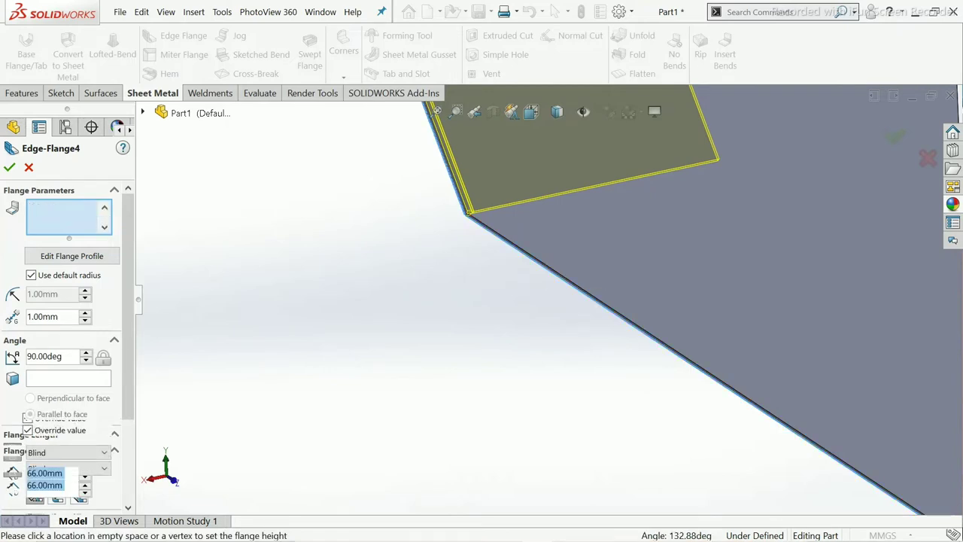
scroll(513, 159, up, 3)
scroll(512, 160, up, 3)
scroll(513, 160, up, 2)
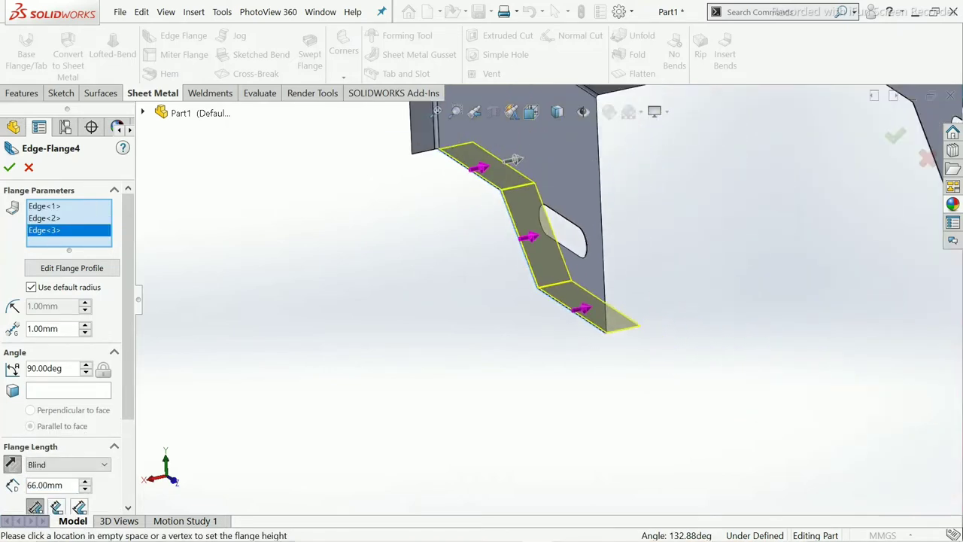
scroll(513, 159, down, 3)
click(30, 485)
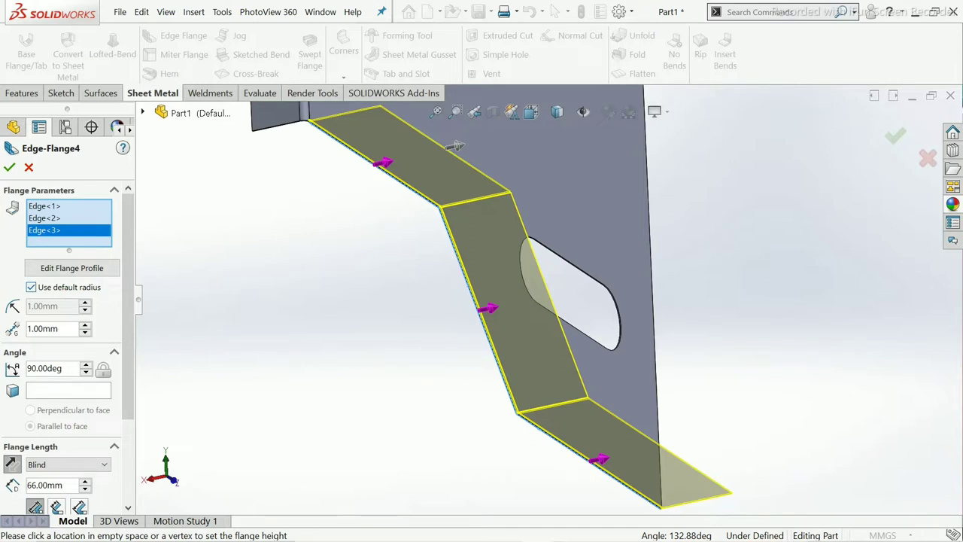
Set the lip flange's bend radius to 5 mm.
double_click(45, 306)
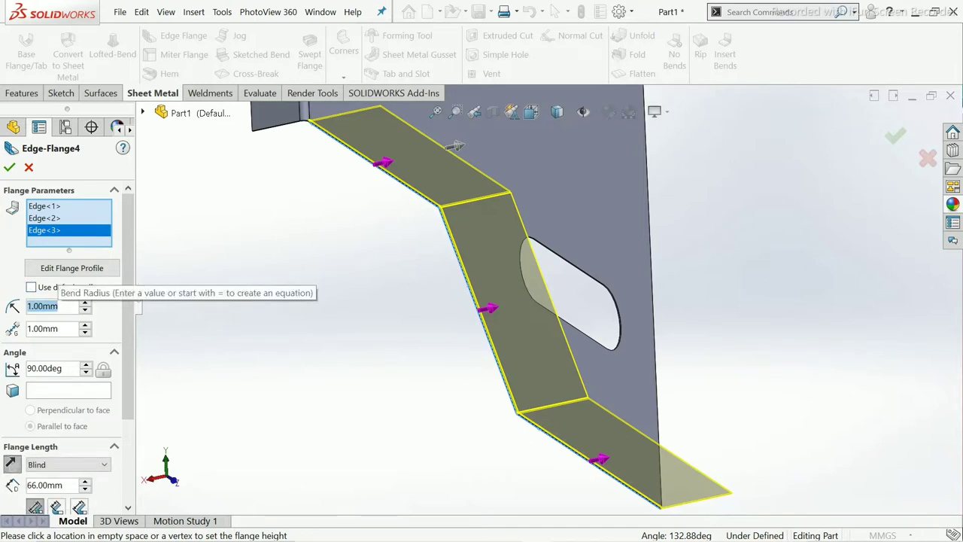
text(5)
key(Return)
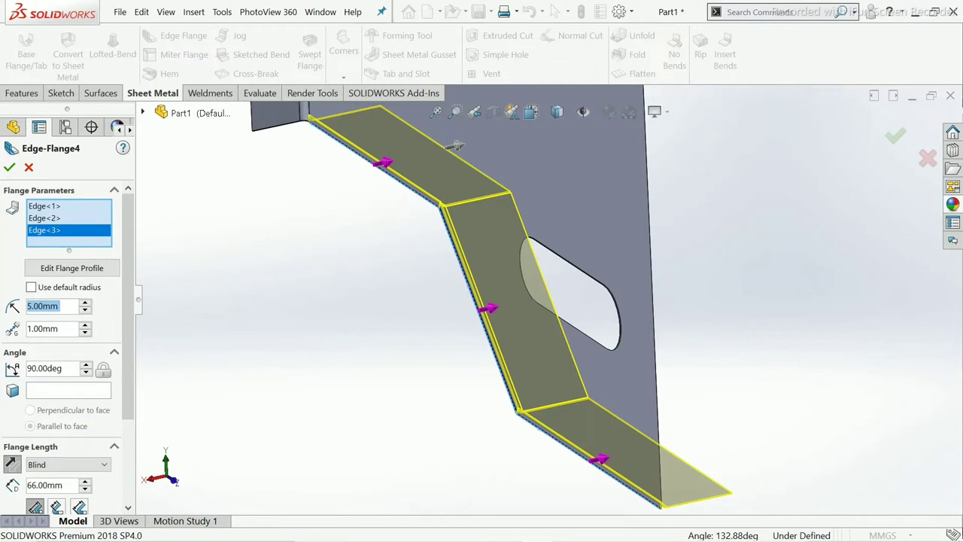
Add the opposite plate's slanted edge and the next notched edge to the flange.
scroll(454, 146, up, 5)
middle_drag(455, 145, 454, 288)
scroll(453, 288, down, 2)
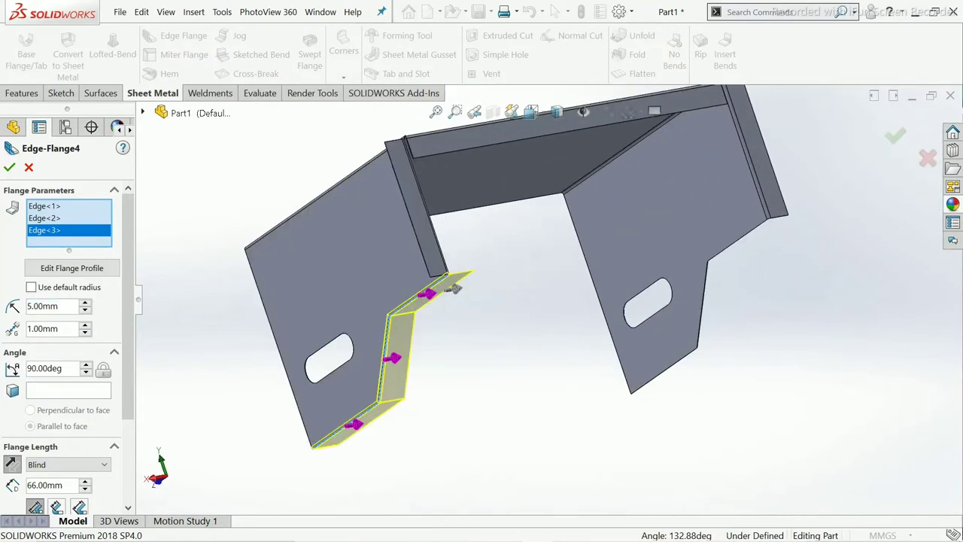
scroll(454, 289, down, 6)
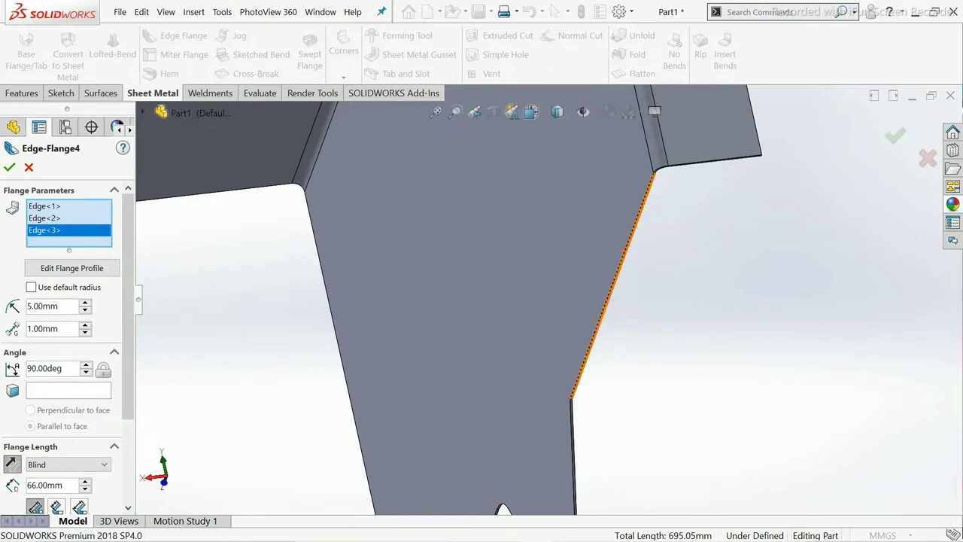
click(611, 289)
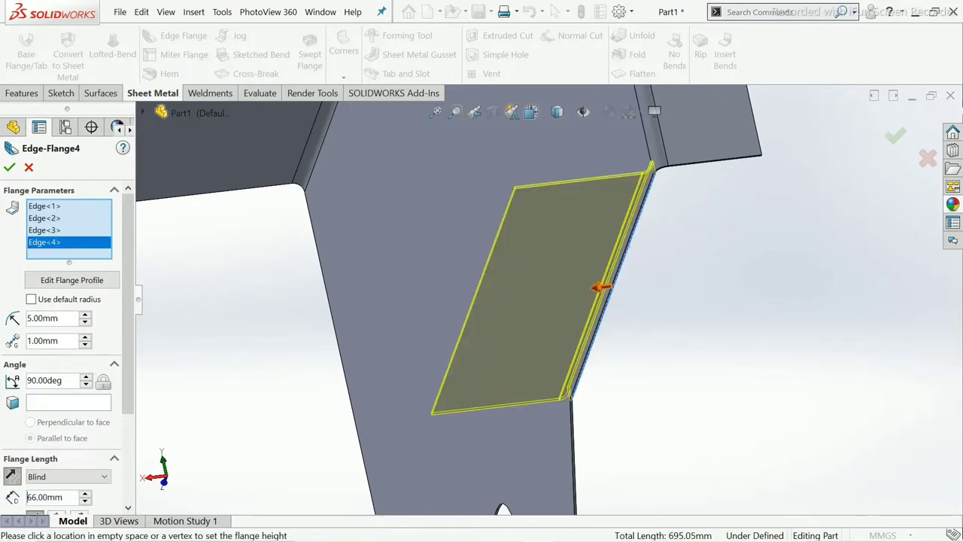
scroll(527, 289, up, 2)
scroll(470, 357, up, 2)
scroll(469, 357, down, 2)
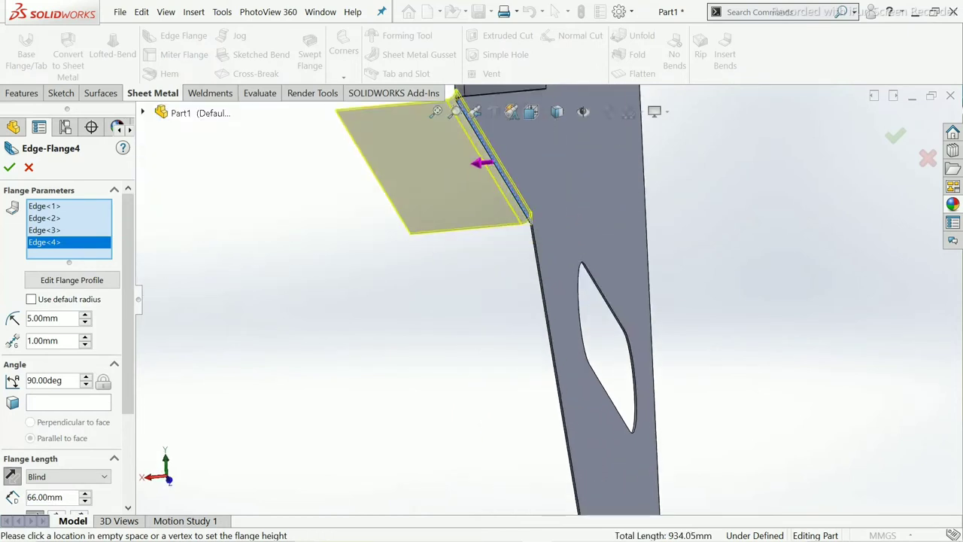
scroll(470, 356, down, 3)
click(570, 375)
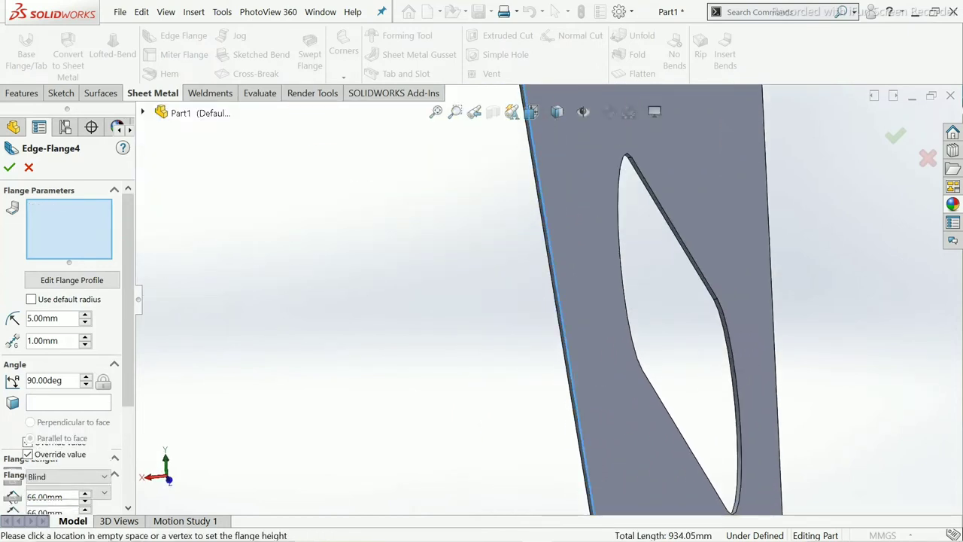
Add that plate's bottom edge and orbit to review the whole flange preview.
scroll(482, 301, up, 3)
scroll(482, 301, up, 2)
middle_drag(481, 301, 527, 286)
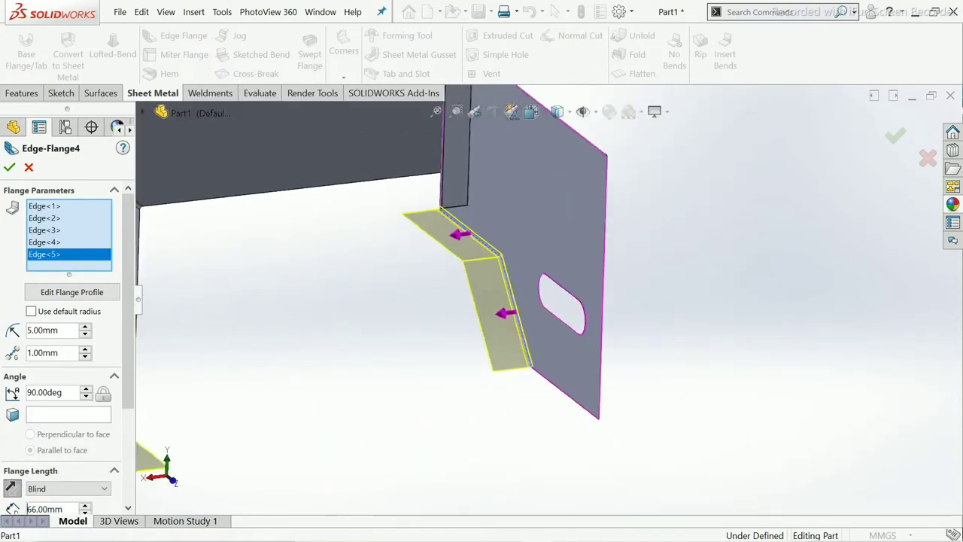
scroll(482, 301, down, 2)
scroll(557, 361, down, 3)
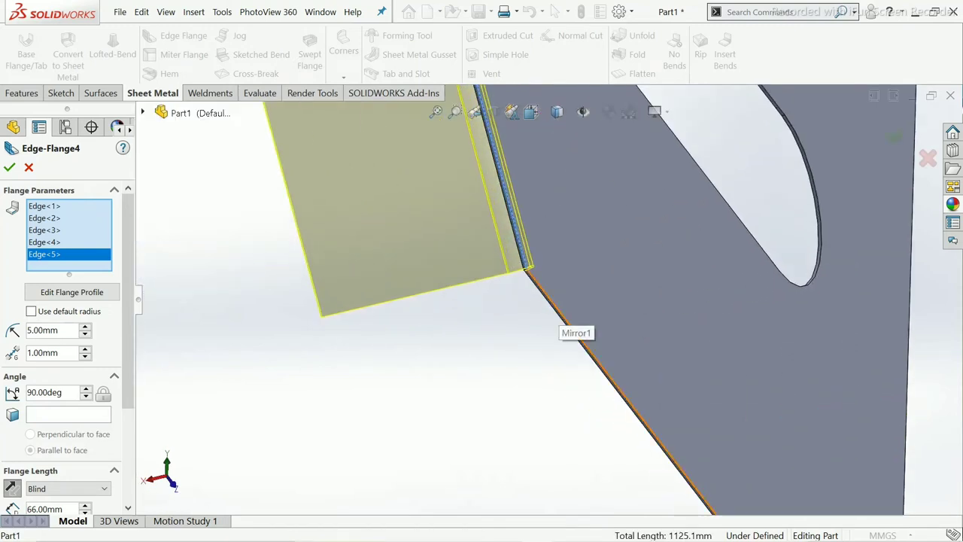
click(574, 331)
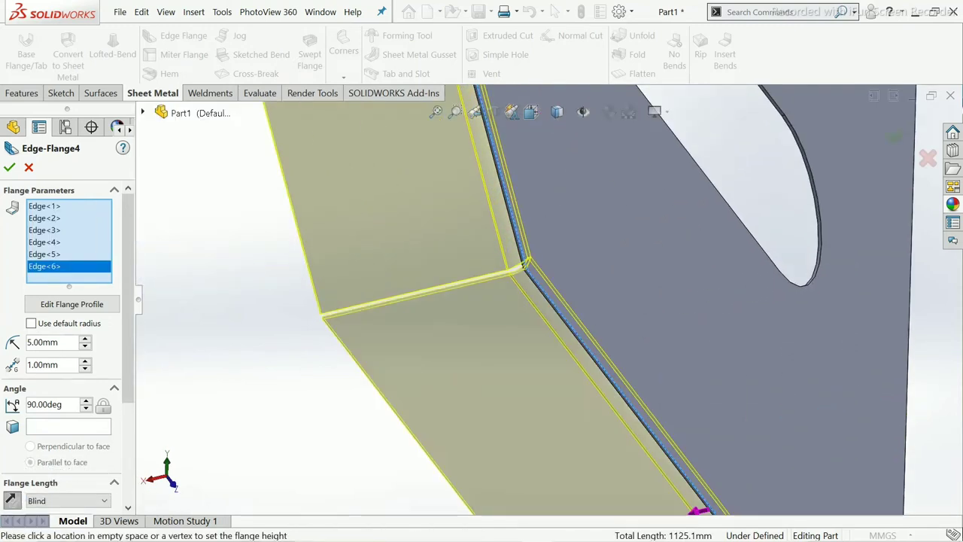
middle_drag(527, 301, 572, 286)
scroll(441, 322, up, 3)
middle_drag(441, 321, 625, 293)
scroll(440, 321, down, 2)
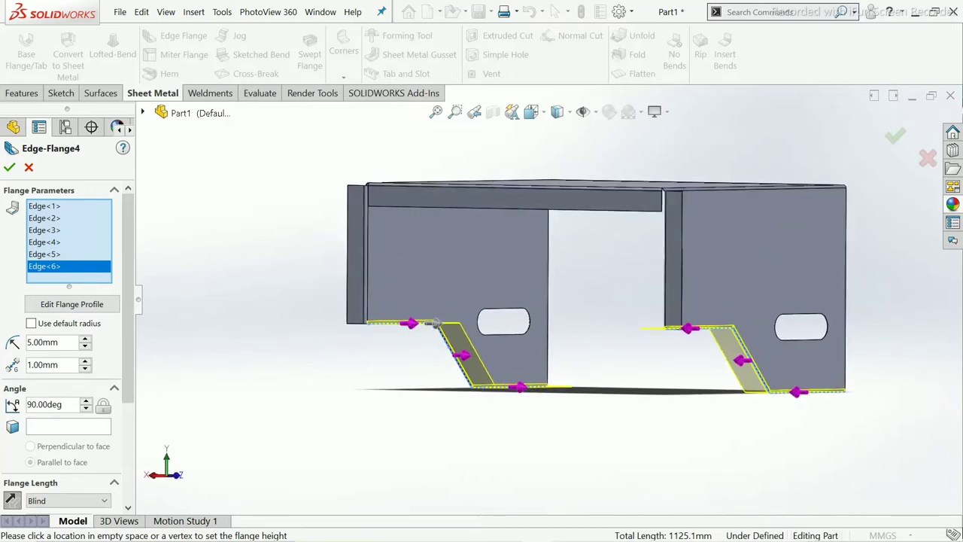
scroll(625, 293, down, 2)
scroll(625, 293, down, 2)
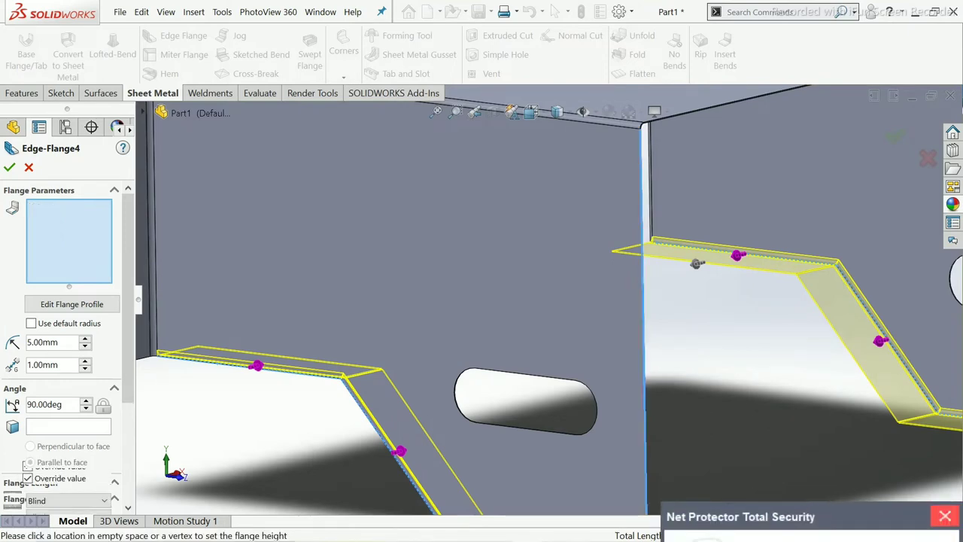
Add the side's vertical front edge, top front edge and right vertical edge to the flange.
click(645, 360)
scroll(696, 264, up, 5)
middle_drag(696, 264, 686, 259)
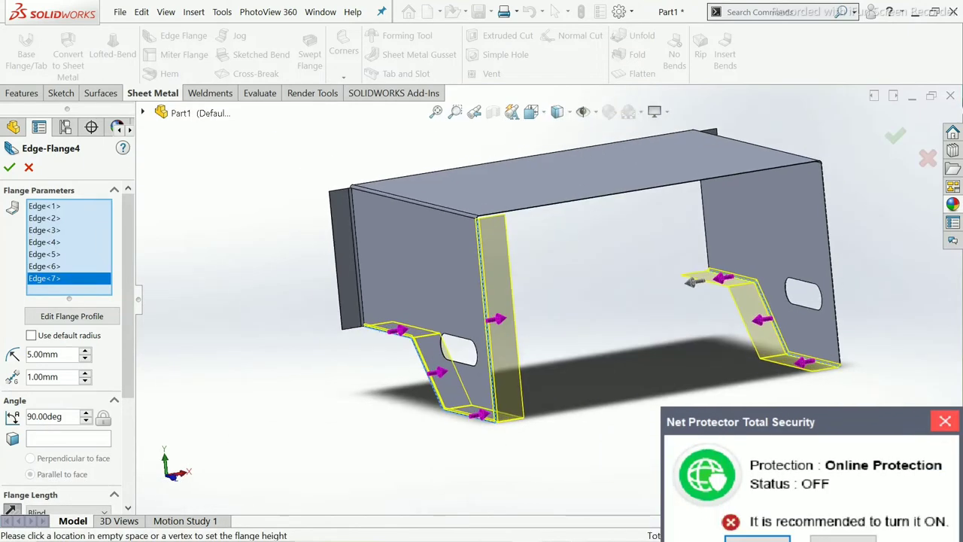
scroll(688, 260, down, 2)
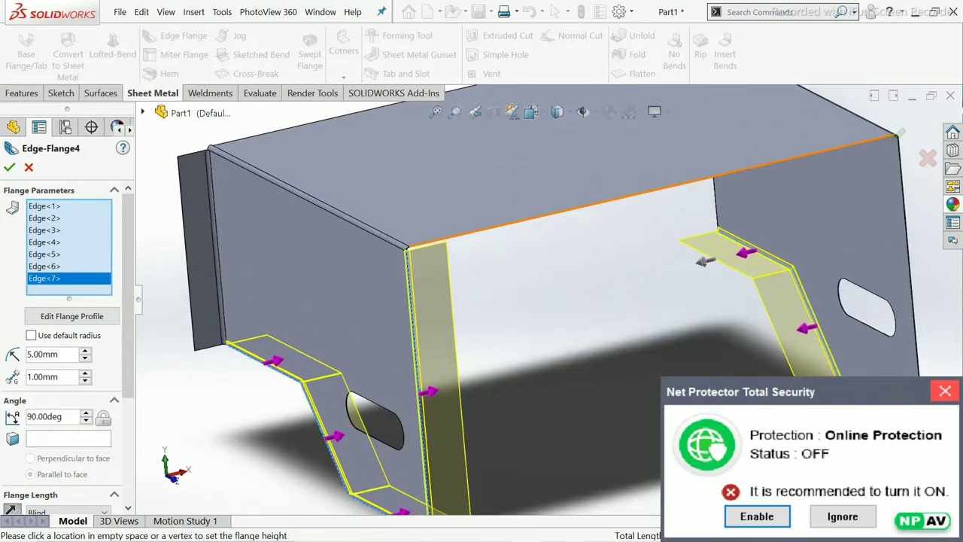
click(703, 261)
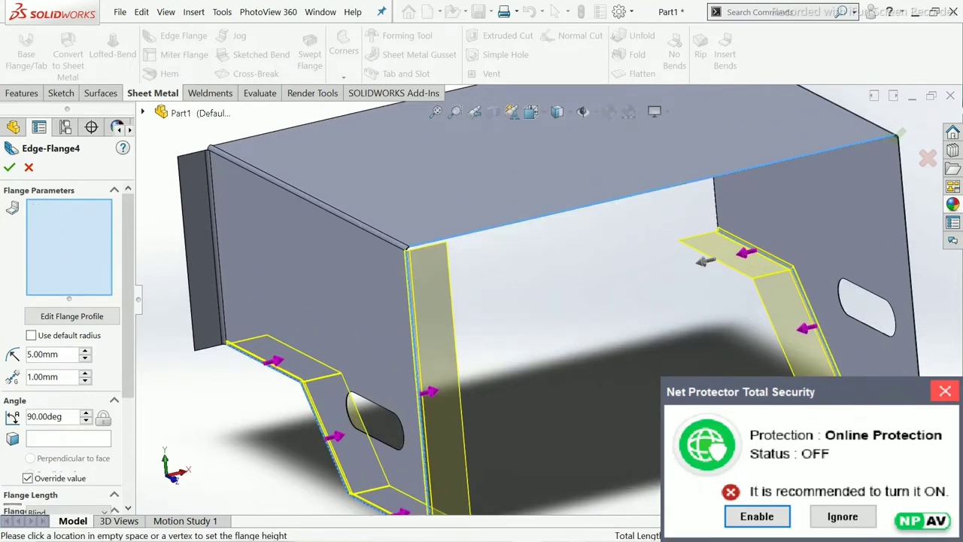
scroll(678, 264, up, 2)
scroll(632, 267, up, 2)
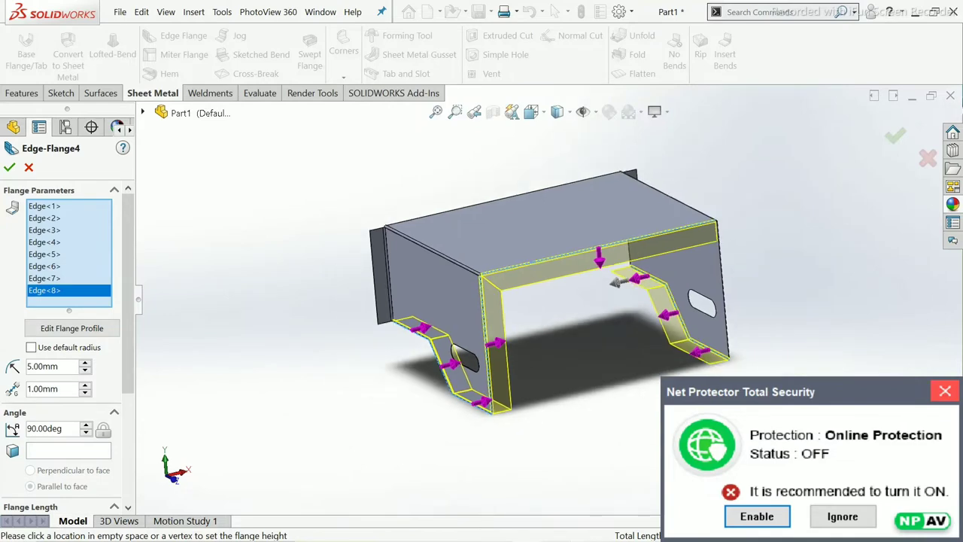
scroll(759, 282, down, 3)
scroll(734, 286, down, 3)
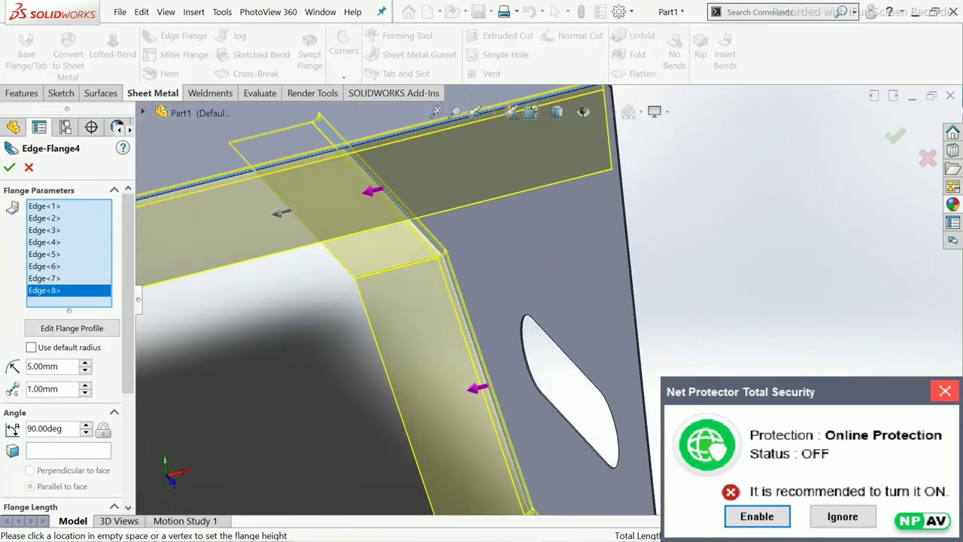
scroll(733, 286, down, 2)
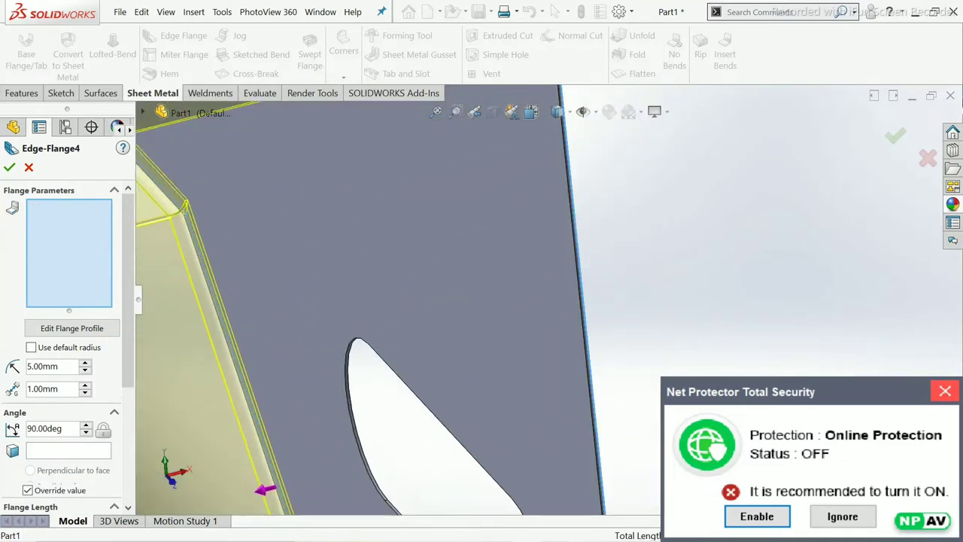
click(578, 286)
scroll(639, 301, up, 2)
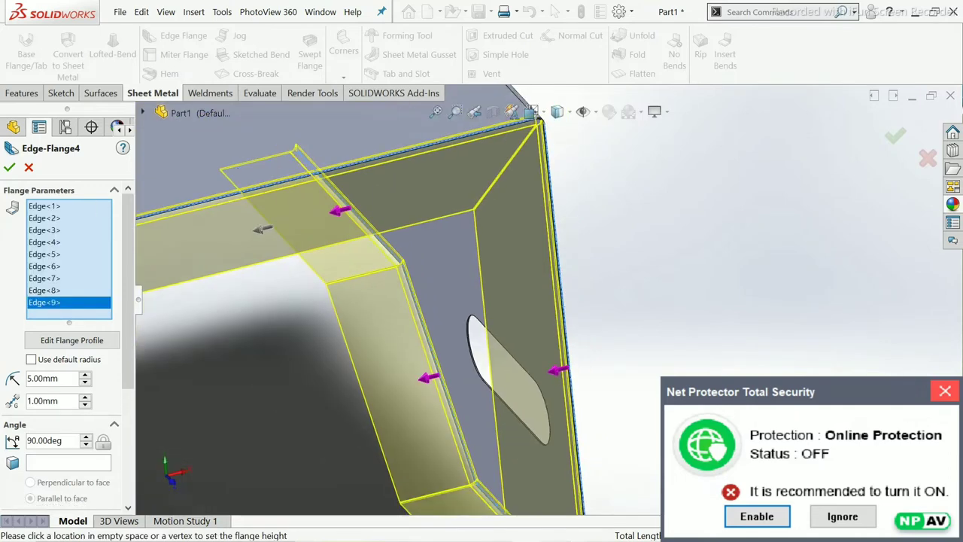
scroll(640, 301, up, 2)
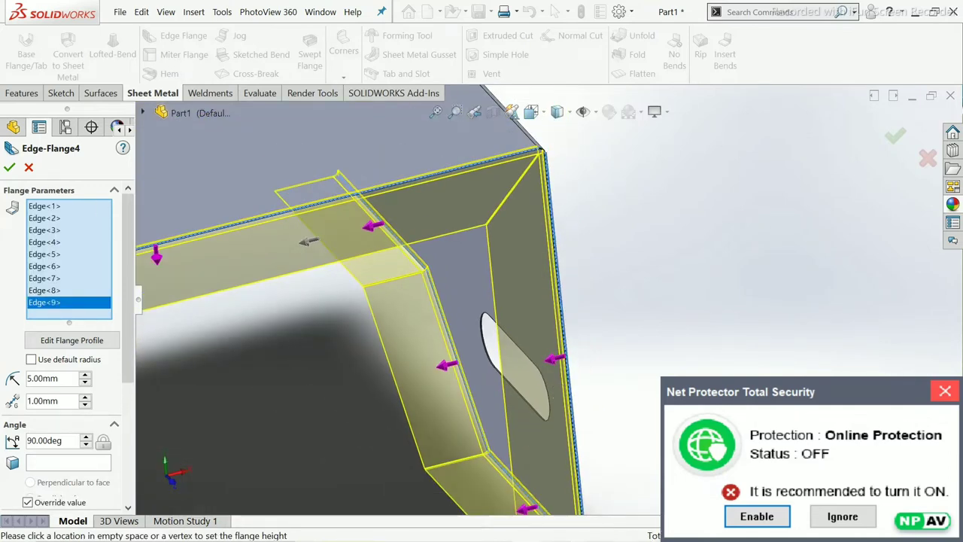
Flip the right-side flange outward and back inward, then orbit to check both flanged legs.
click(553, 359)
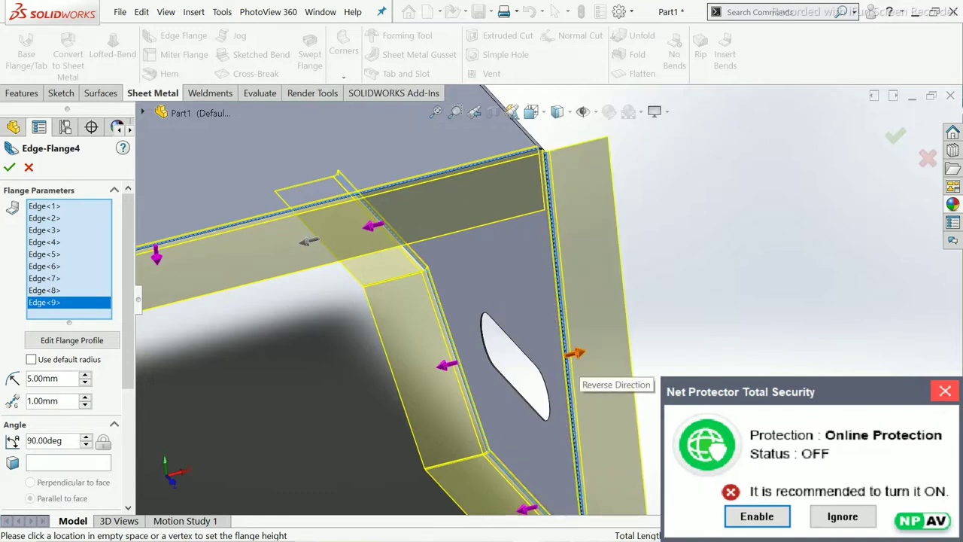
click(576, 354)
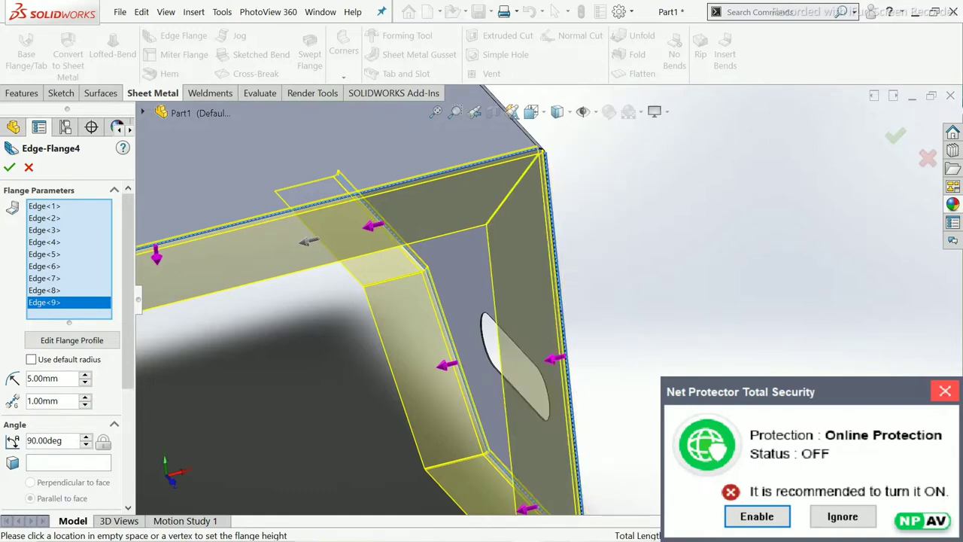
scroll(534, 308, up, 3)
scroll(534, 308, up, 3)
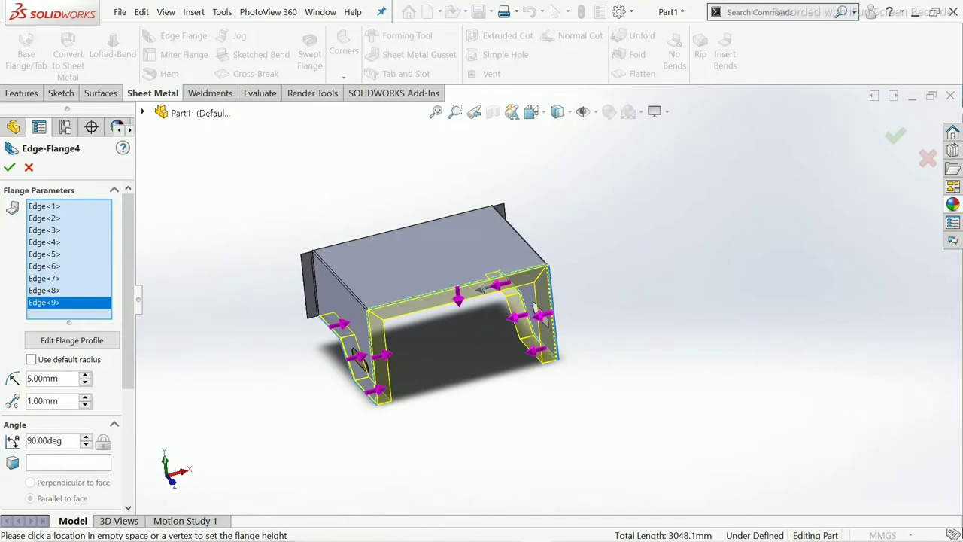
scroll(370, 338, down, 5)
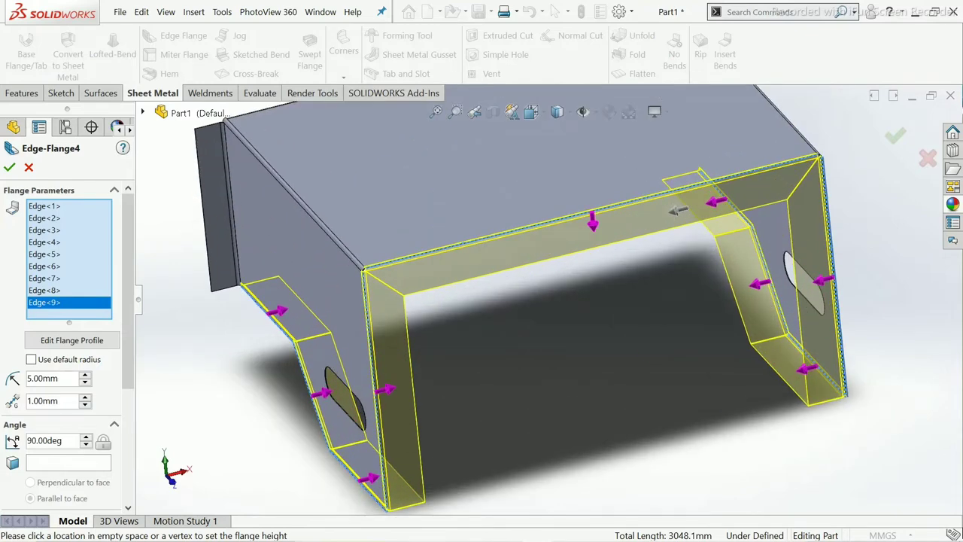
middle_drag(678, 211, 581, 276)
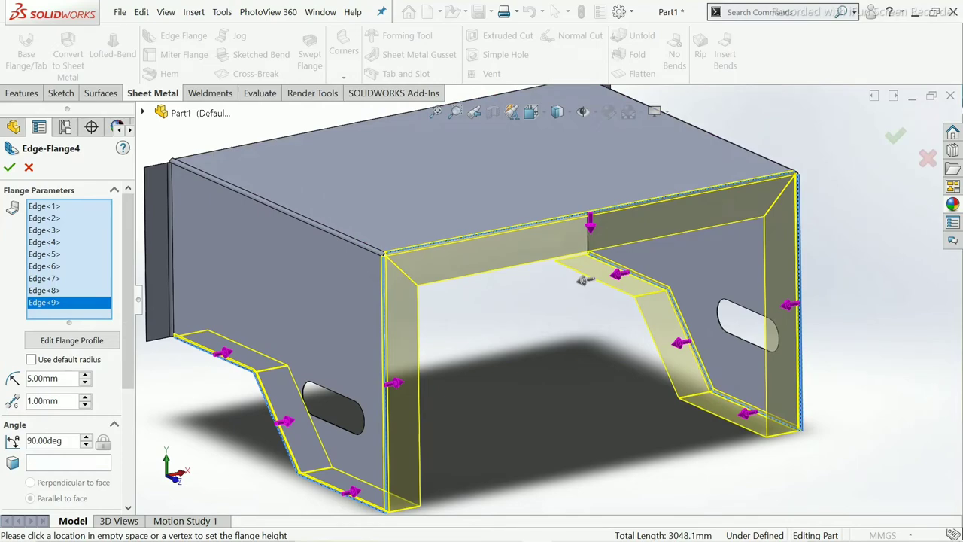
middle_drag(586, 280, 349, 325)
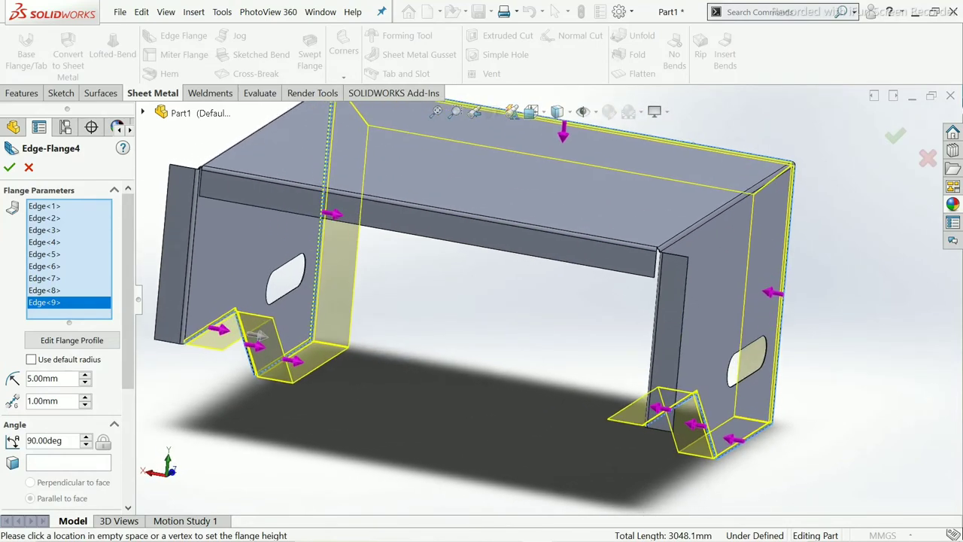
scroll(348, 325, down, 3)
scroll(361, 342, up, 2)
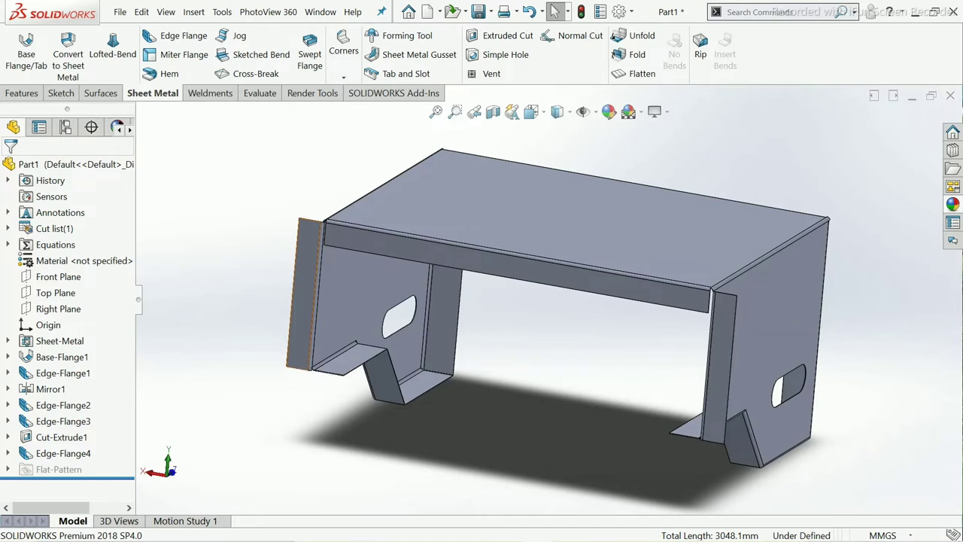
Rotate the view toward the side panel and zoom in on it.
key(Left)
scroll(752, 312, down, 3)
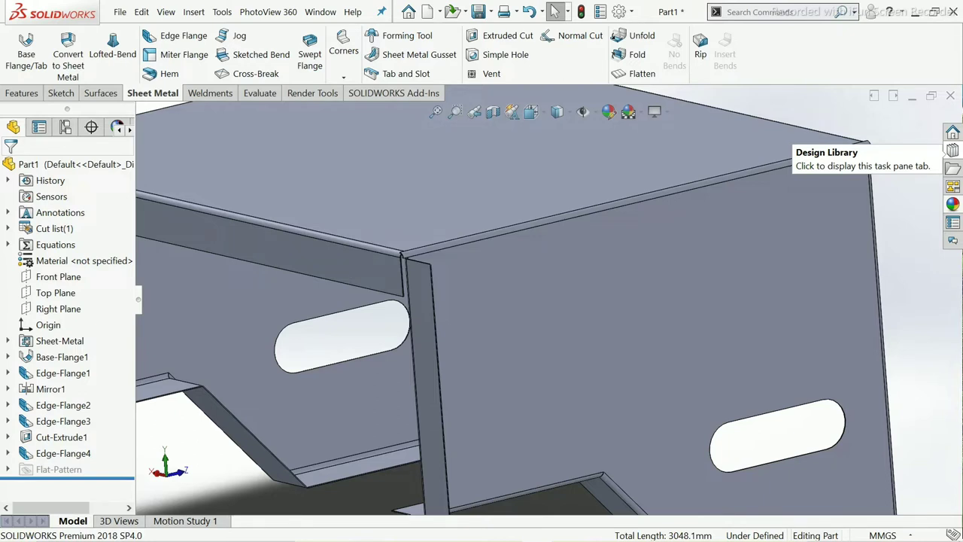
Drag louver 1 from Design Library > forming tools > louvers onto the side wall face.
click(953, 150)
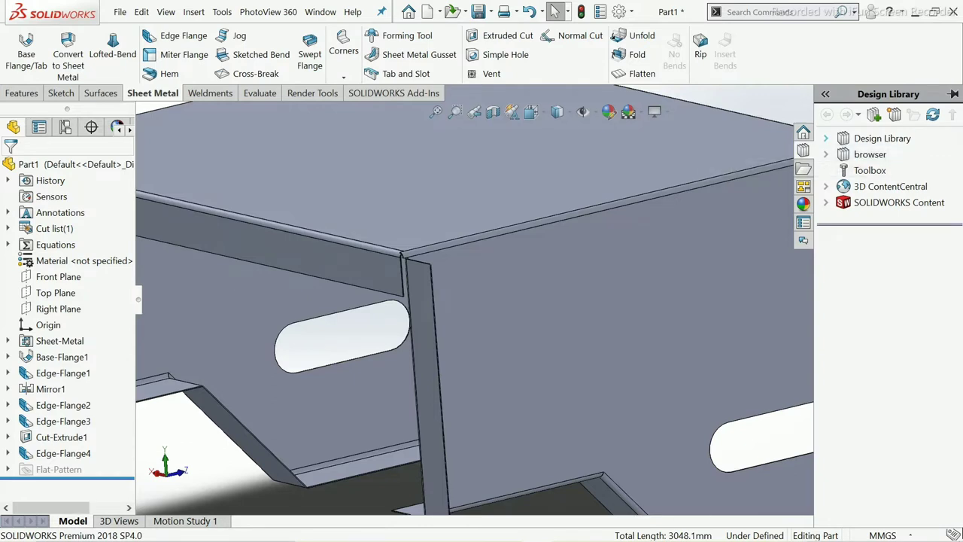
click(882, 138)
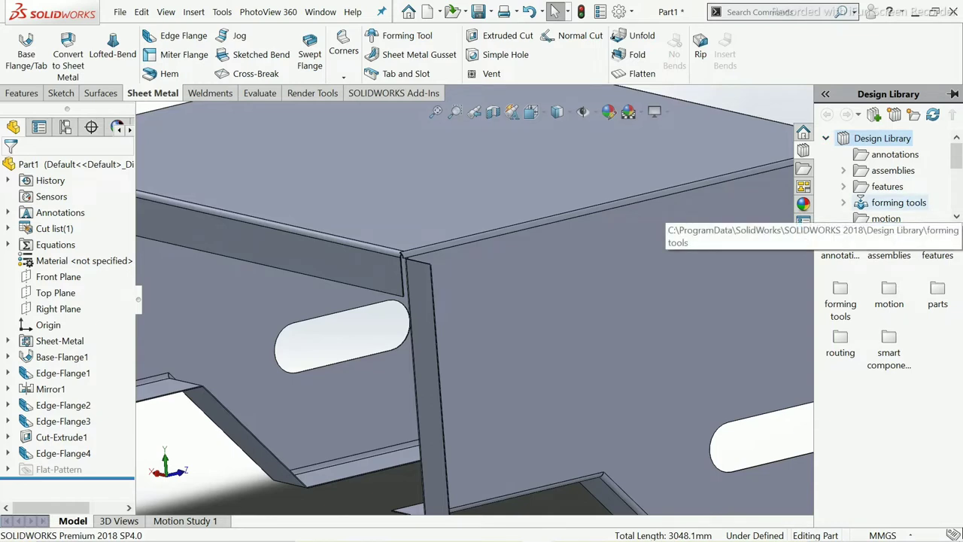
click(899, 202)
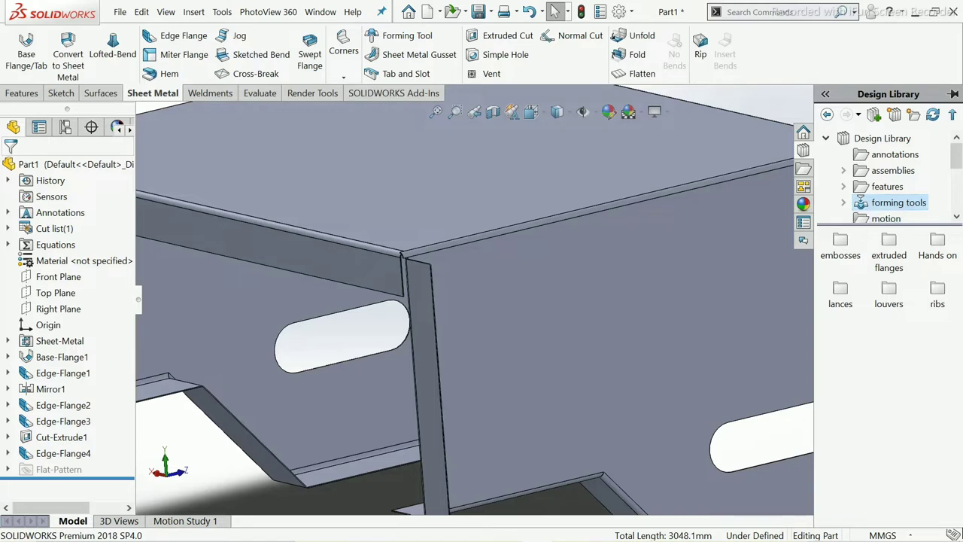
double_click(889, 294)
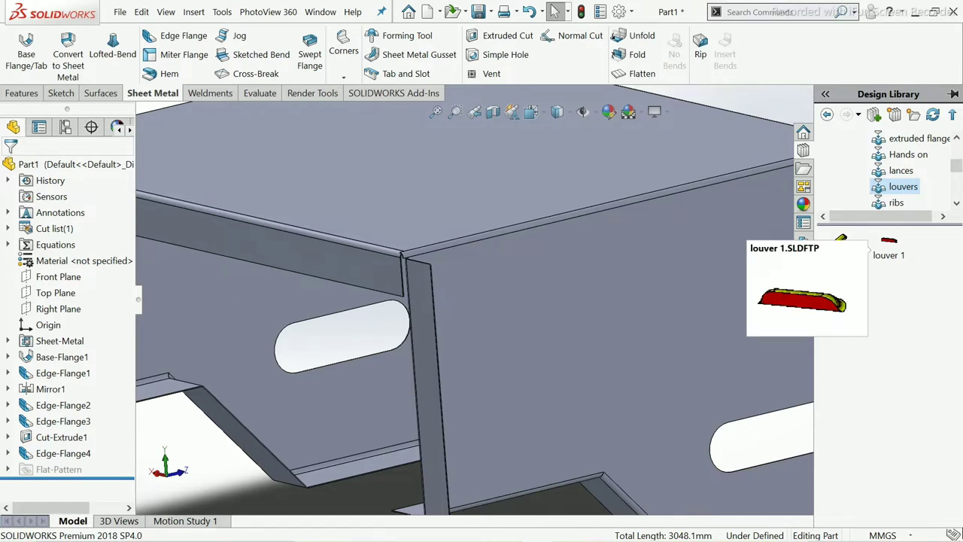
click(889, 247)
drag(889, 244, 794, 273)
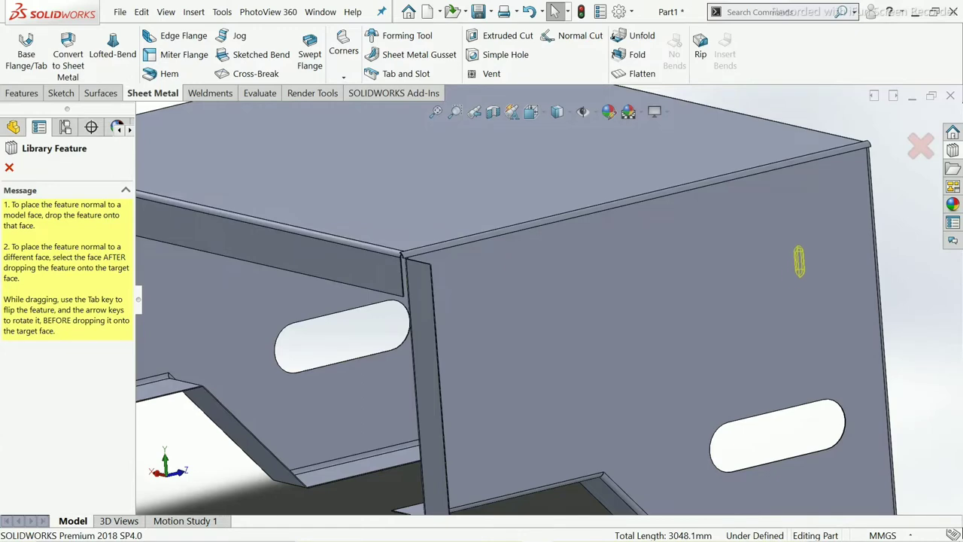
drag(794, 271, 800, 267)
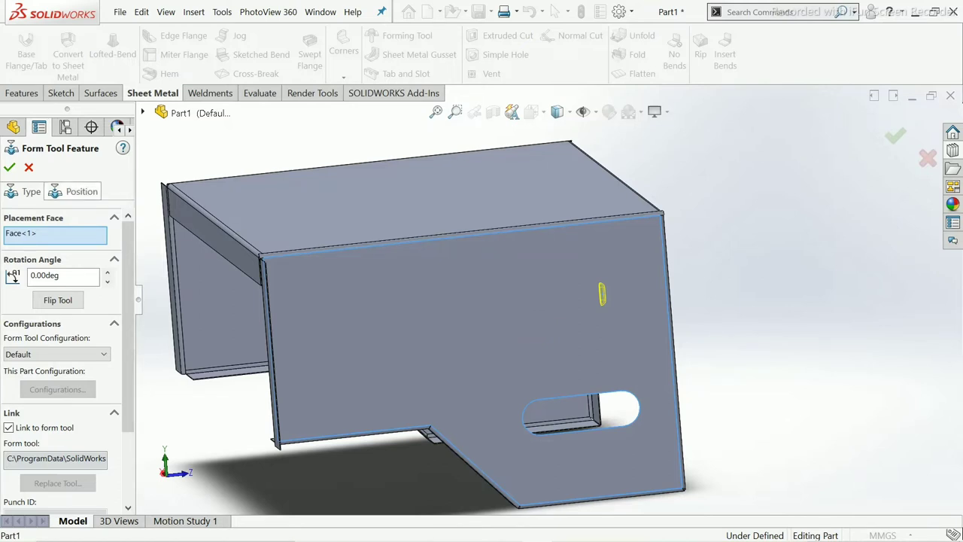
Flip the louver tool back and forth to check its direction, leaving it unchanged.
click(58, 300)
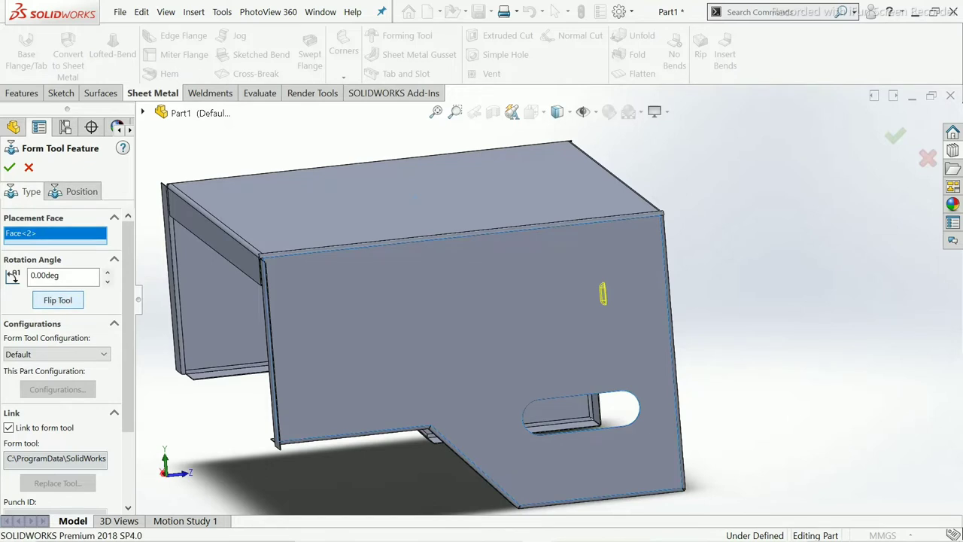
scroll(595, 328, down, 3)
scroll(595, 328, down, 2)
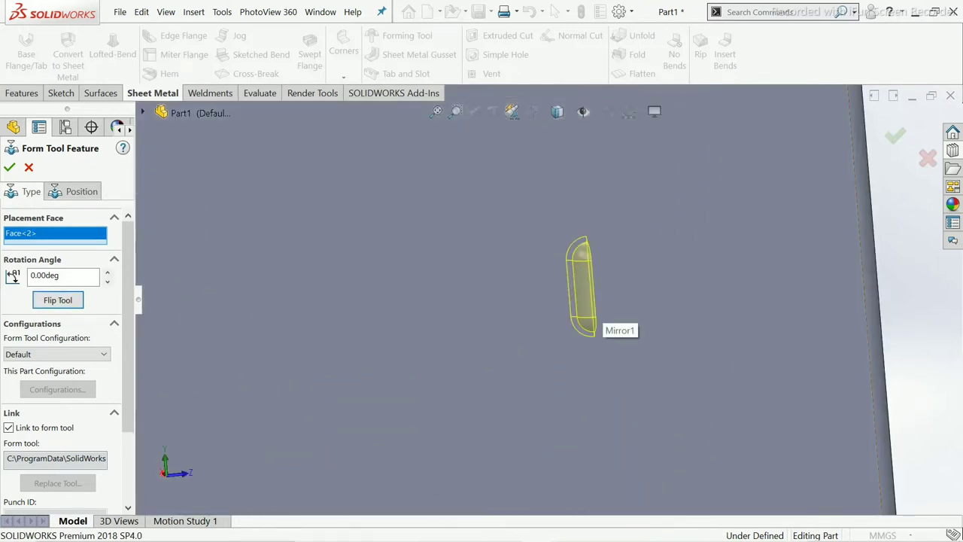
click(58, 299)
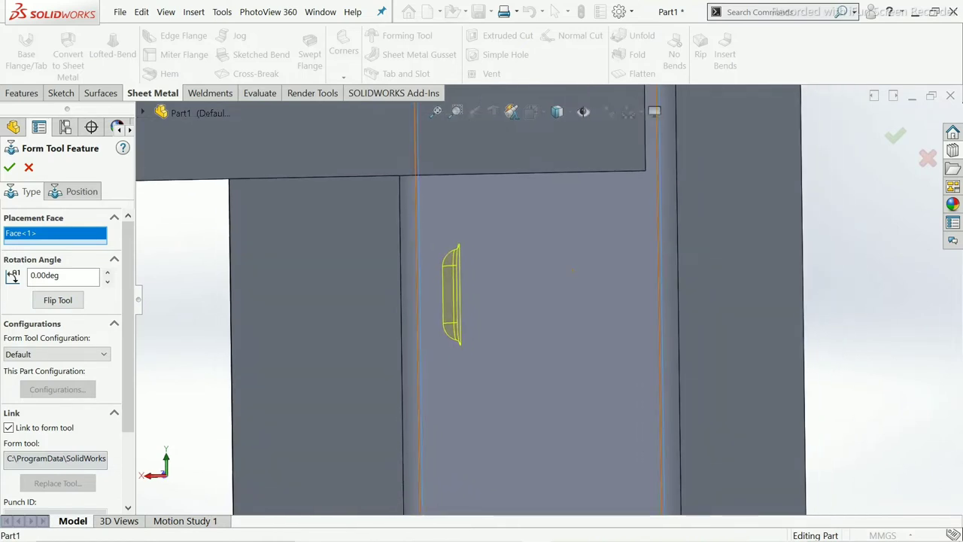
click(58, 300)
click(58, 300)
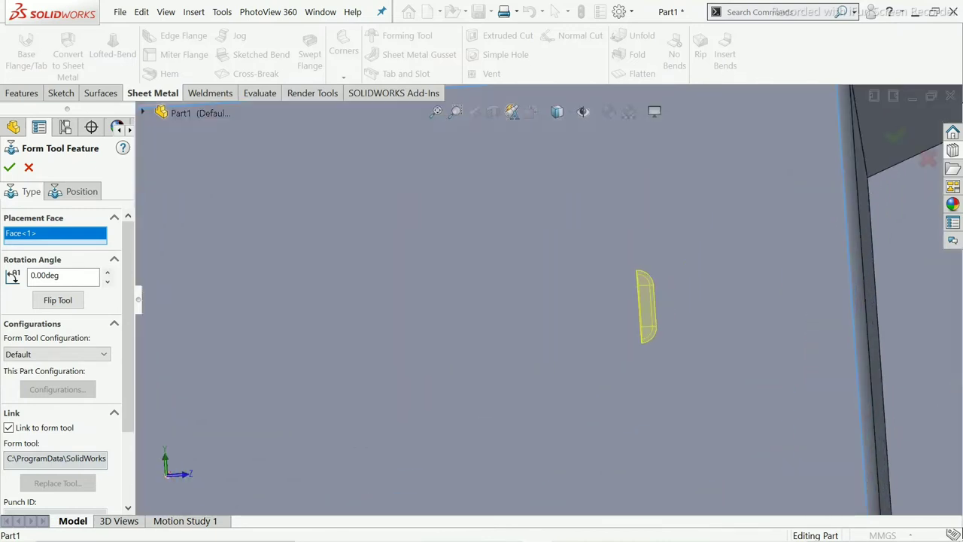
Set the louver's rotation angle to 180 degrees.
double_click(46, 275)
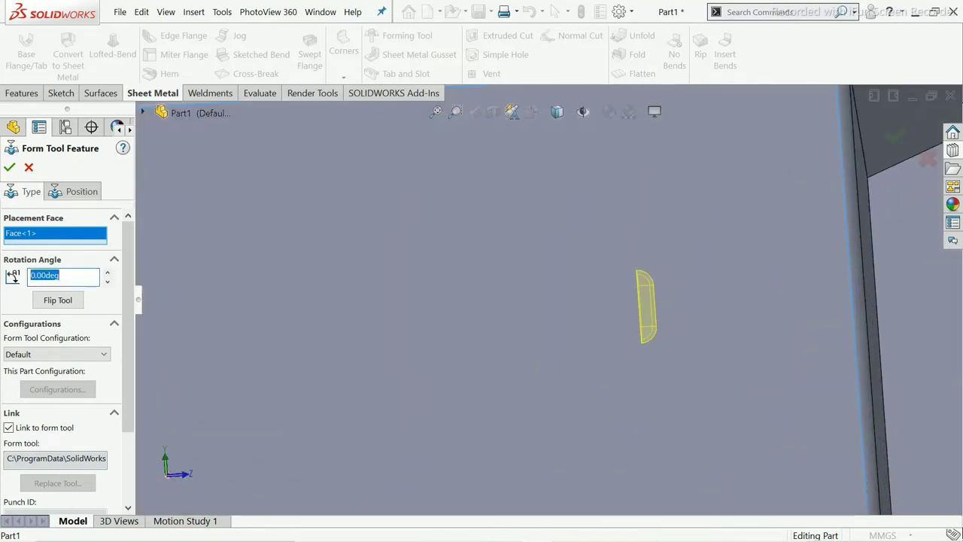
text(180)
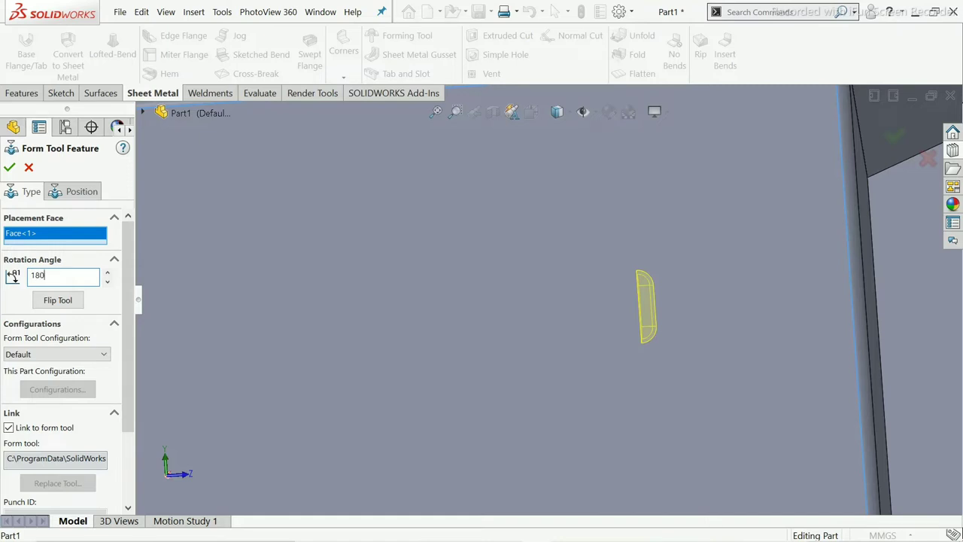
key(Return)
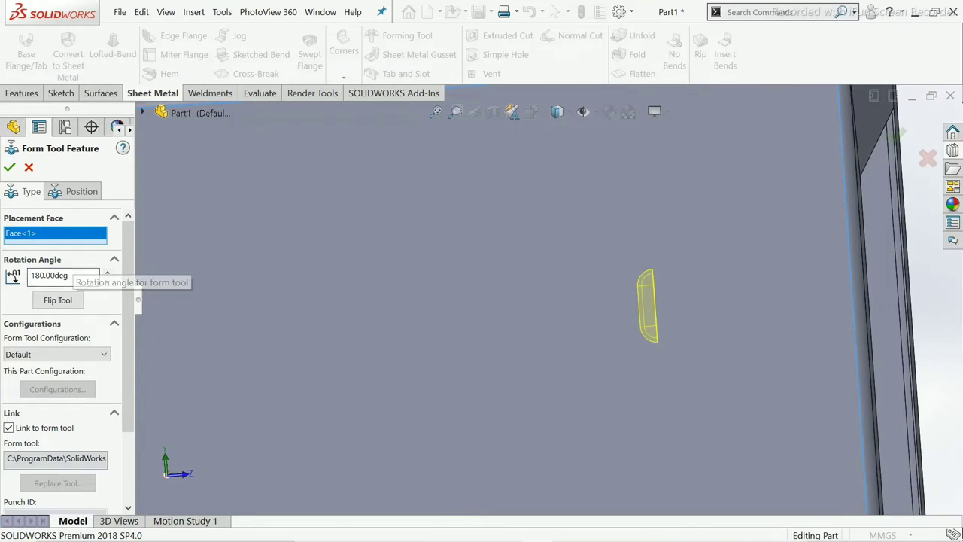
click(75, 191)
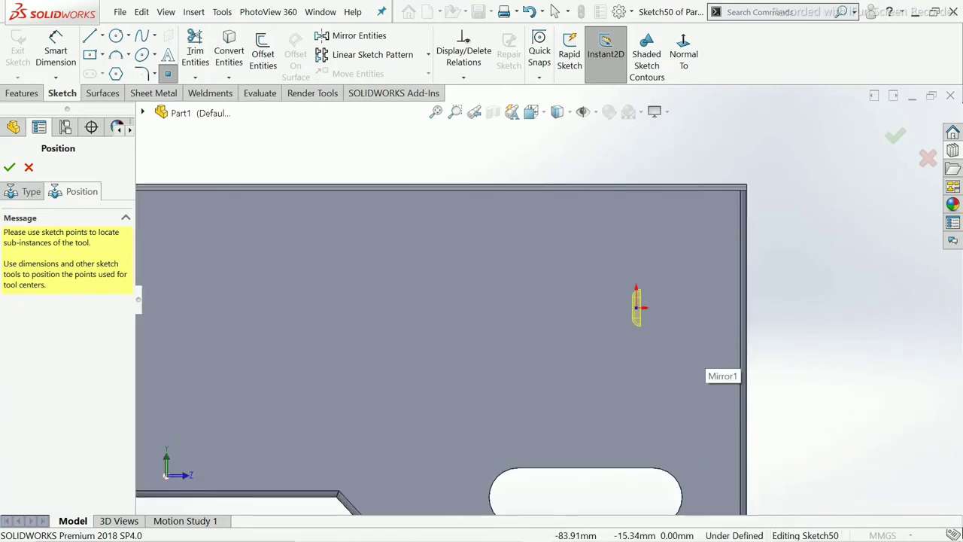
Dimension the louver point 85 mm below the side panel's top edge.
scroll(527, 297, up, 5)
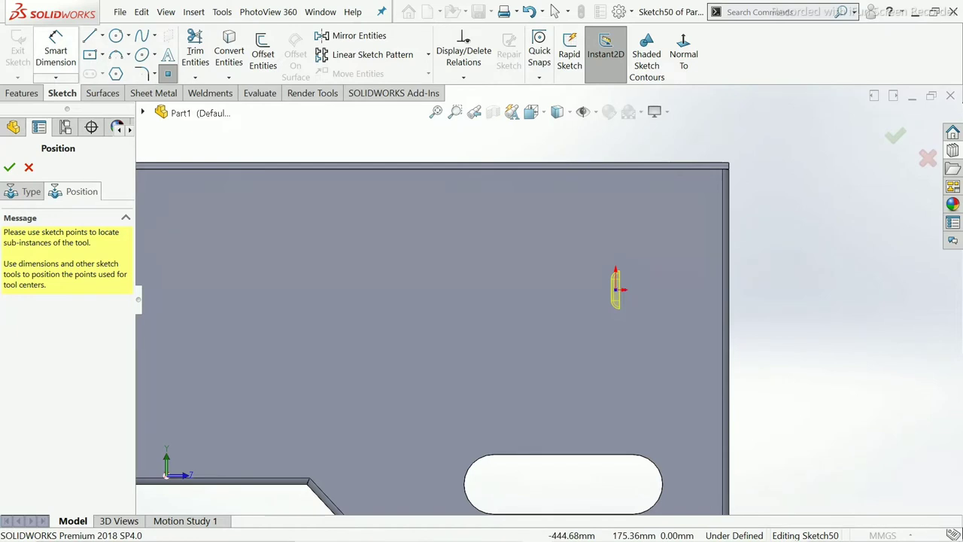
click(55, 51)
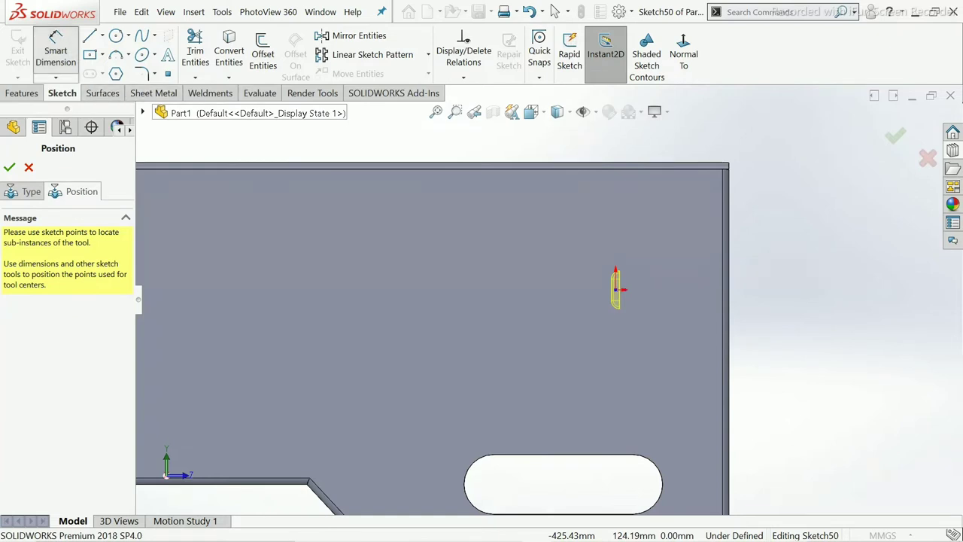
click(585, 162)
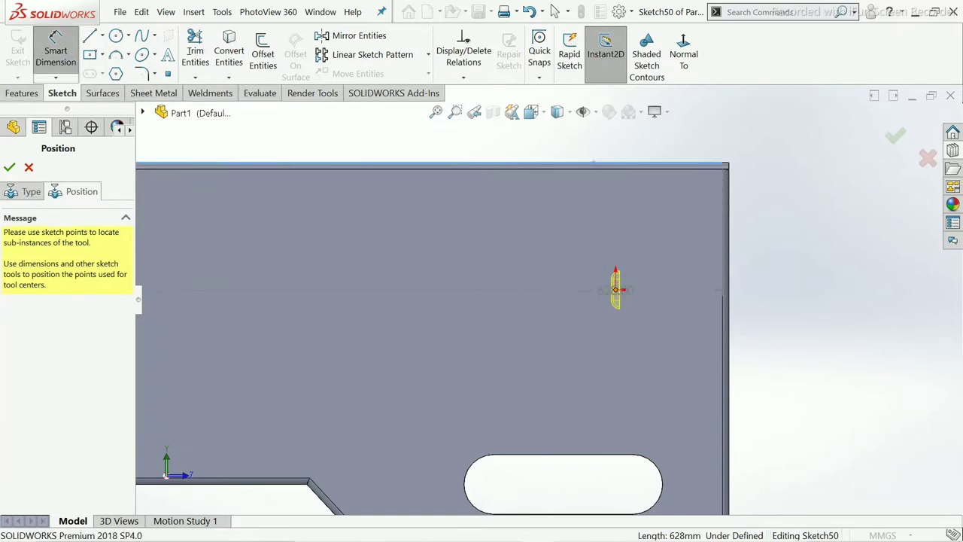
click(616, 290)
click(762, 251)
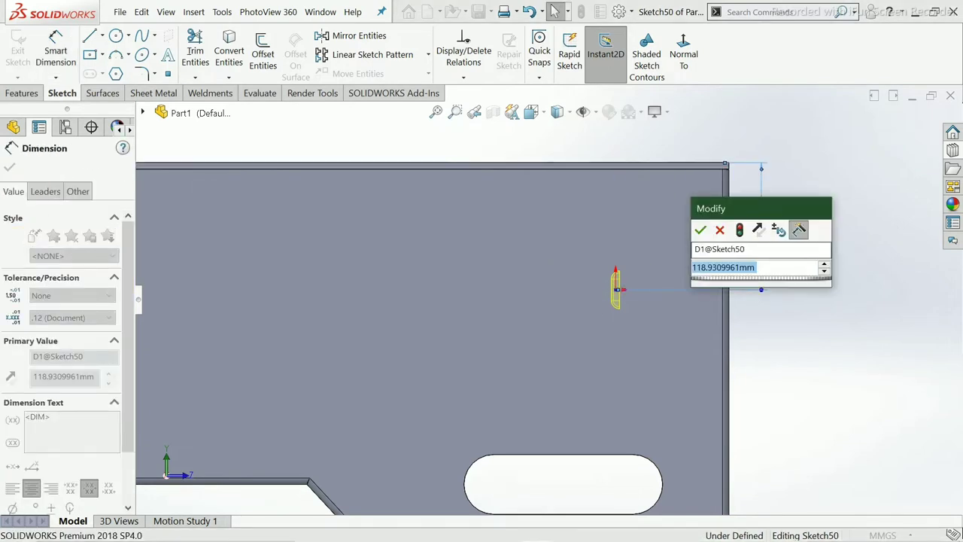
text(85)
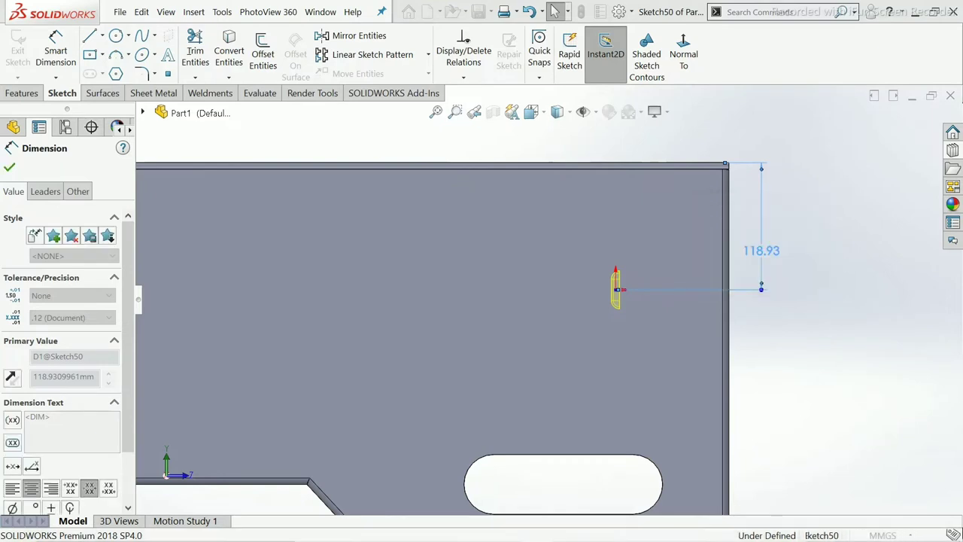
key(Return)
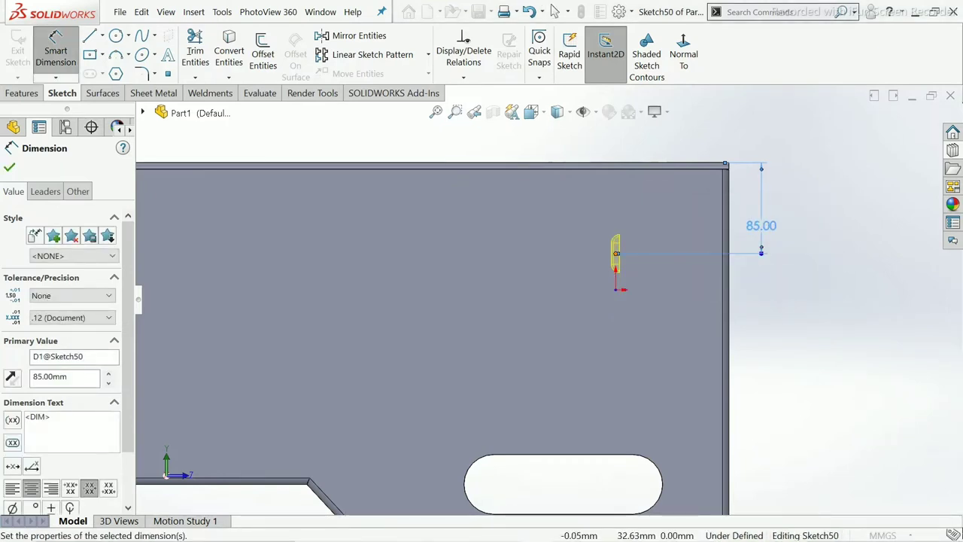
Dimension the louver point 50 mm from the right edge and complete the louver.
click(616, 253)
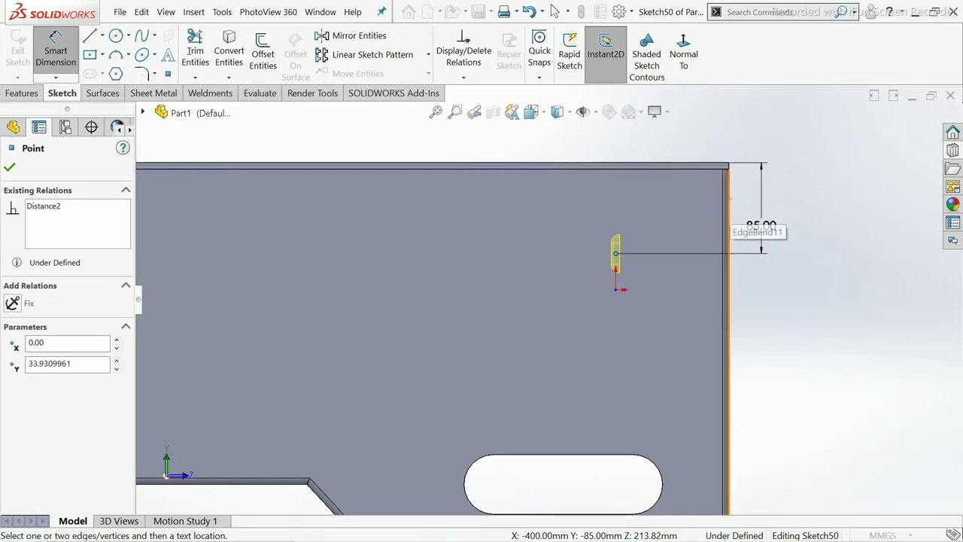
click(728, 226)
click(659, 144)
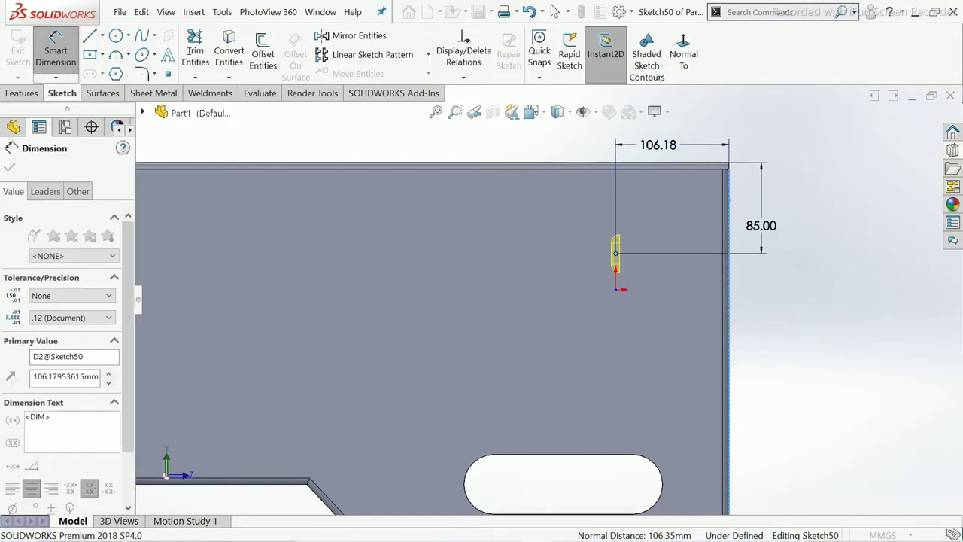
key(BackSpace)
text(50)
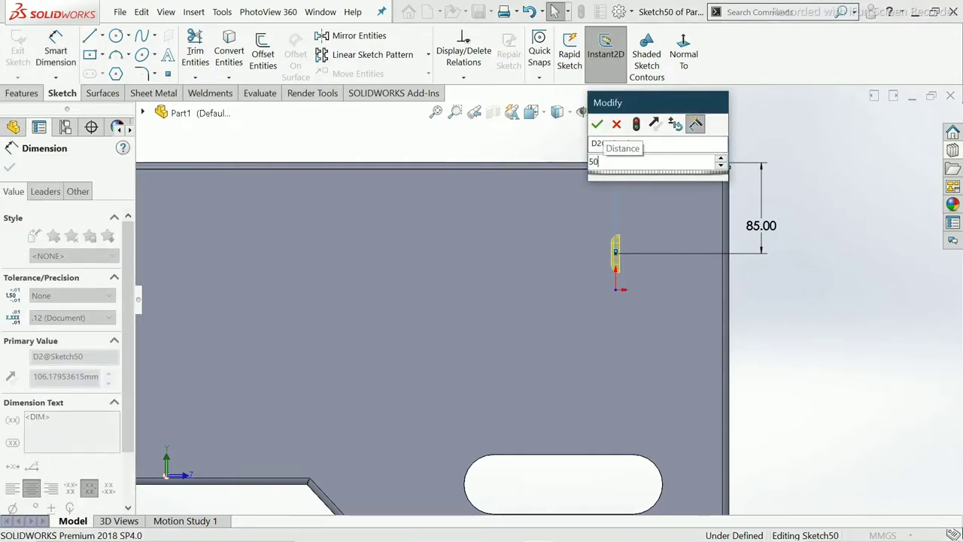
key(Escape)
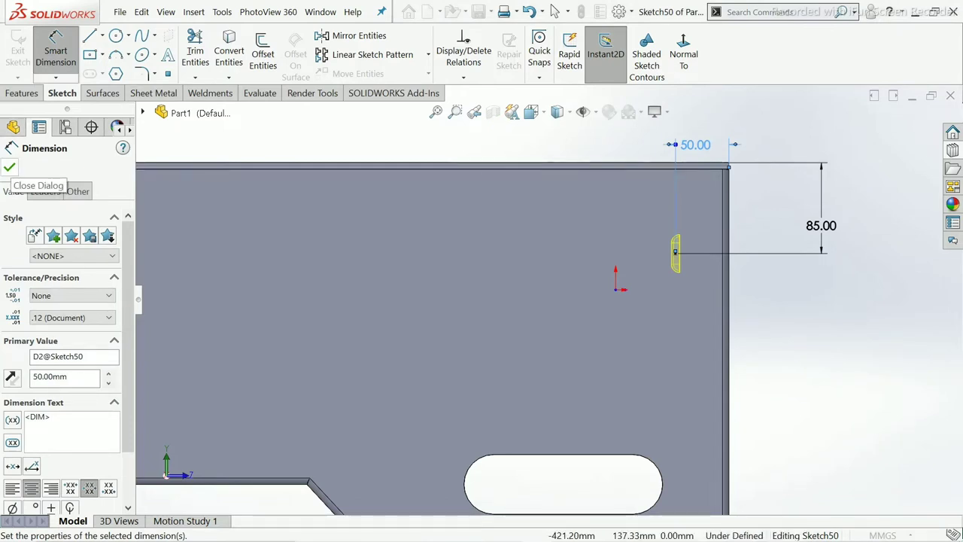
click(9, 167)
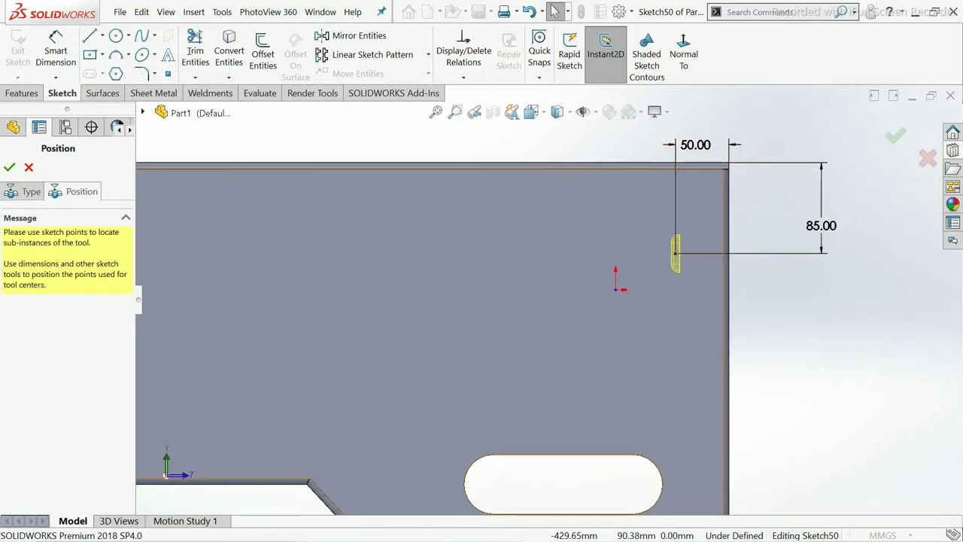
click(9, 167)
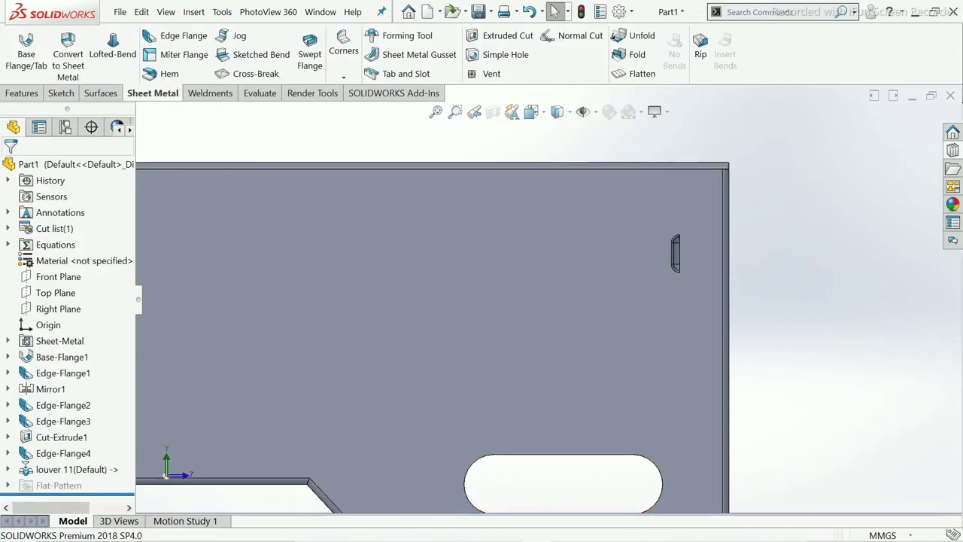
Zoom and orbit to inspect the formed louver, then switch to the Features commands.
scroll(625, 286, up, 2)
scroll(625, 286, up, 2)
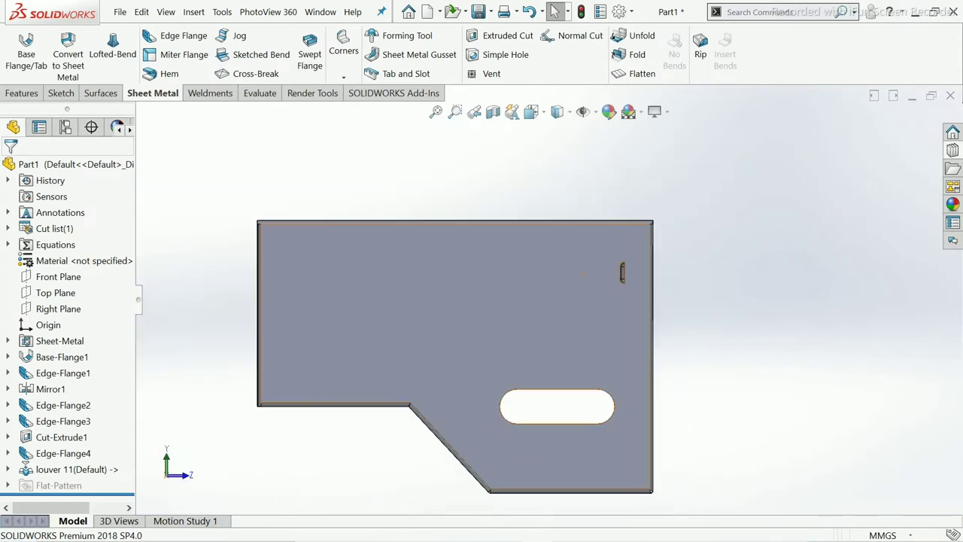
scroll(624, 286, down, 4)
scroll(629, 283, down, 1)
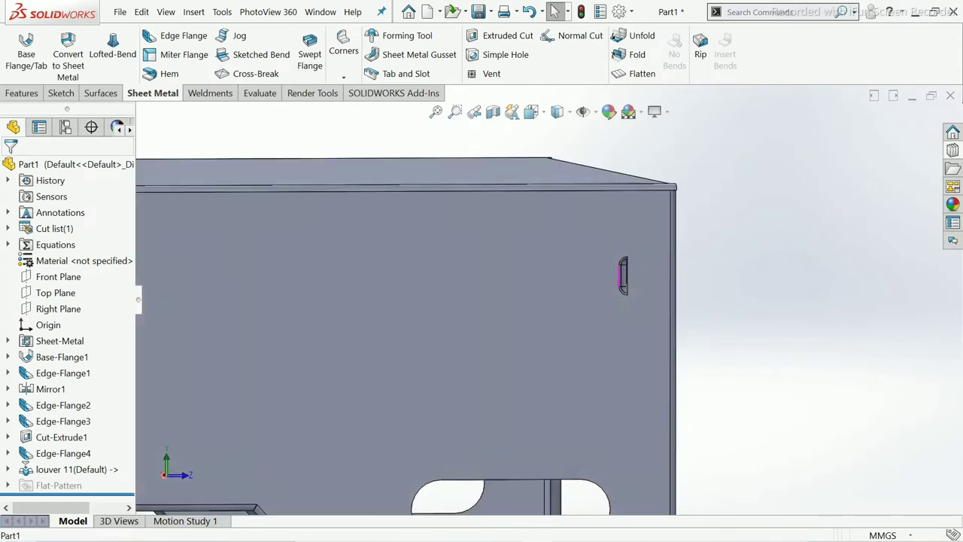
scroll(628, 282, down, 2)
scroll(628, 282, down, 3)
scroll(609, 297, down, 1)
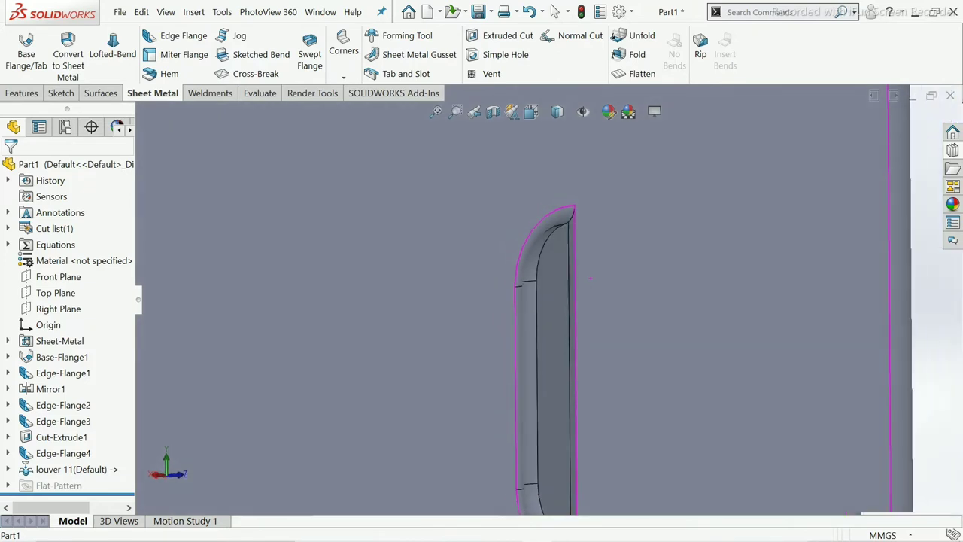
scroll(610, 298, up, 1)
scroll(587, 338, up, 1)
middle_drag(557, 351, 489, 351)
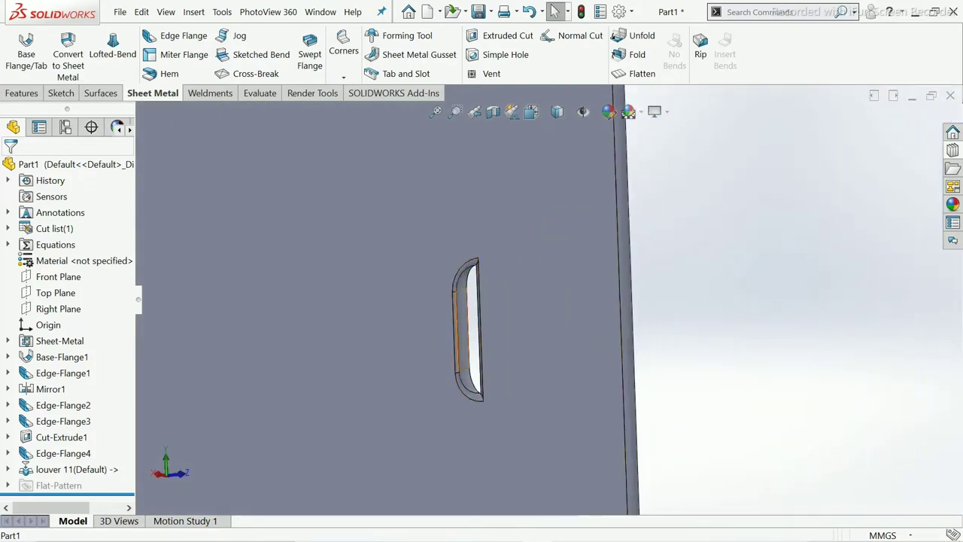
scroll(452, 317, down, 2)
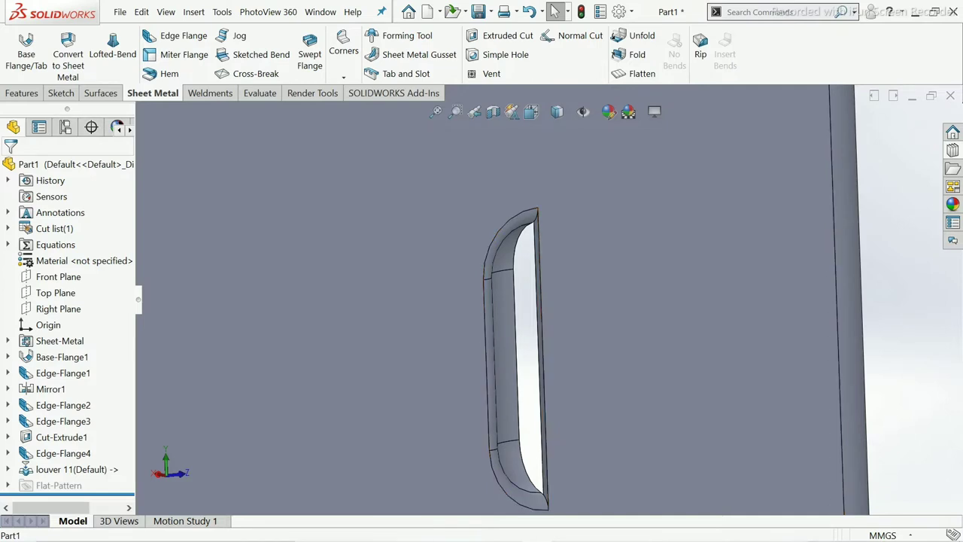
scroll(550, 301, up, 2)
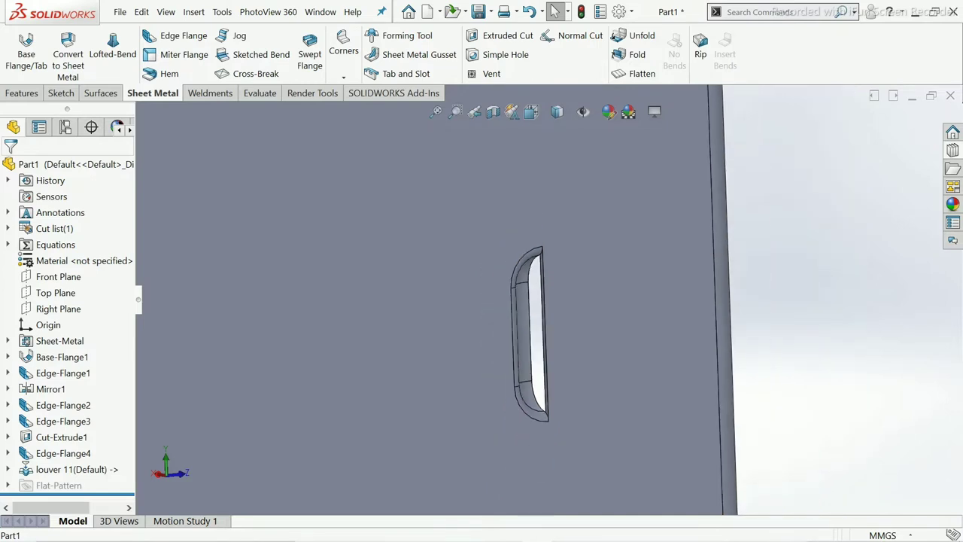
scroll(550, 301, up, 2)
scroll(549, 301, up, 2)
scroll(549, 301, up, 2)
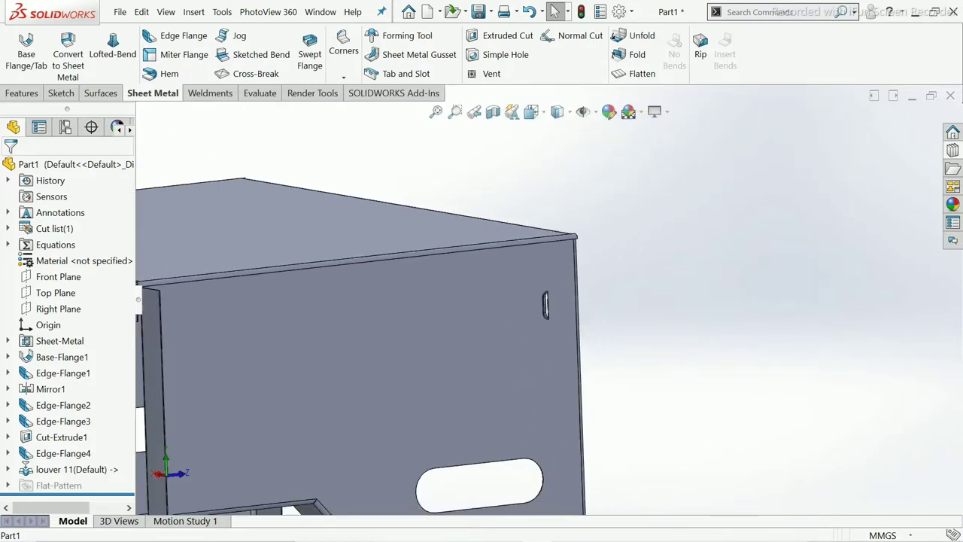
scroll(536, 317, down, 2)
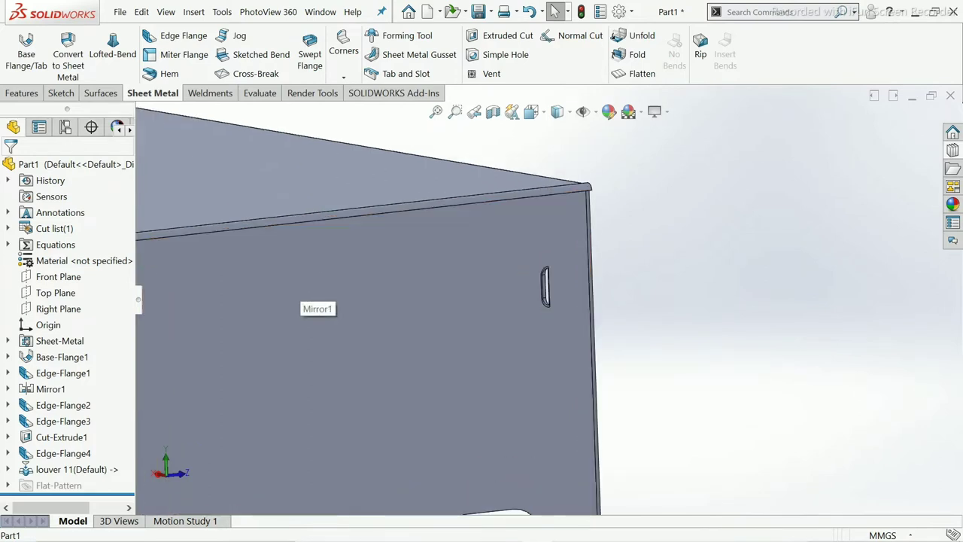
scroll(536, 317, down, 2)
scroll(542, 301, up, 1)
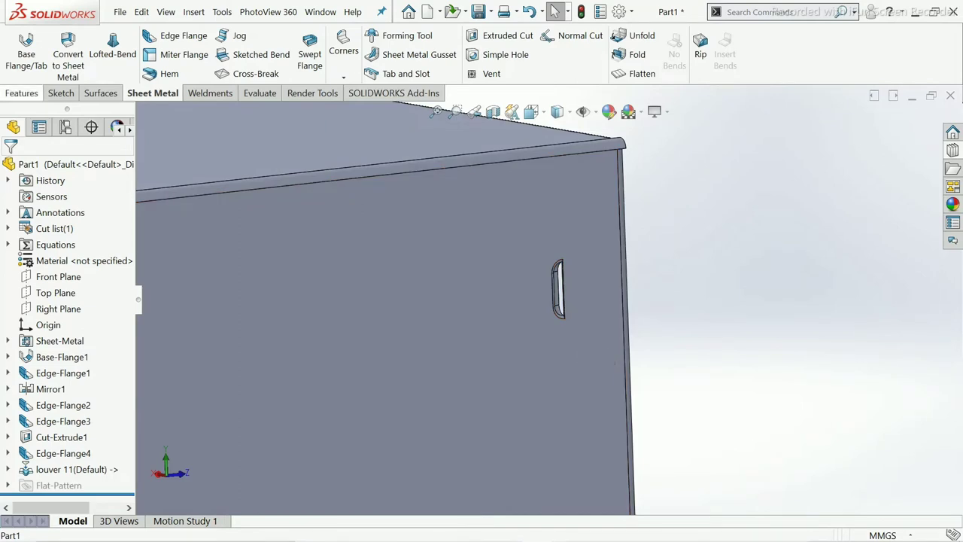
click(21, 92)
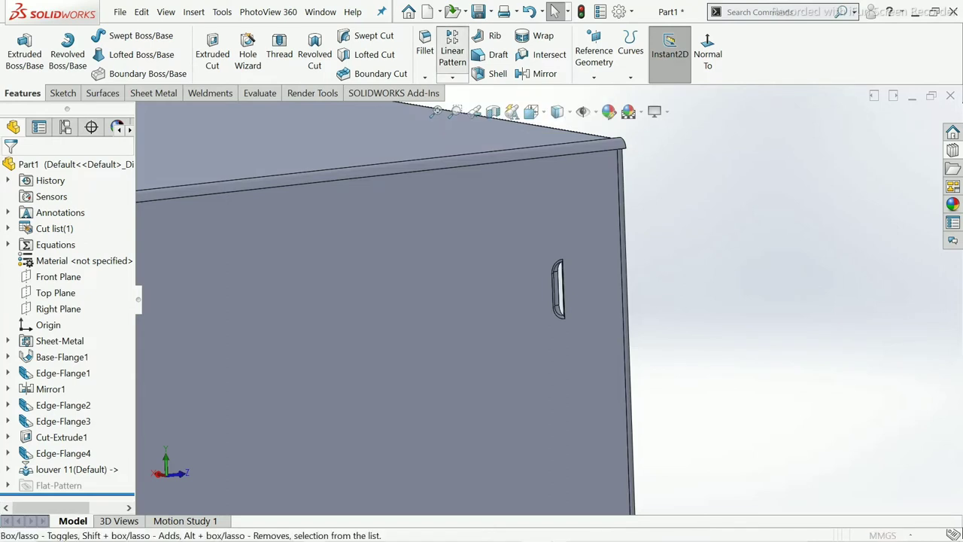
Start a linear pattern along the panel's vertical right edge, initially trying 10 instances.
click(452, 52)
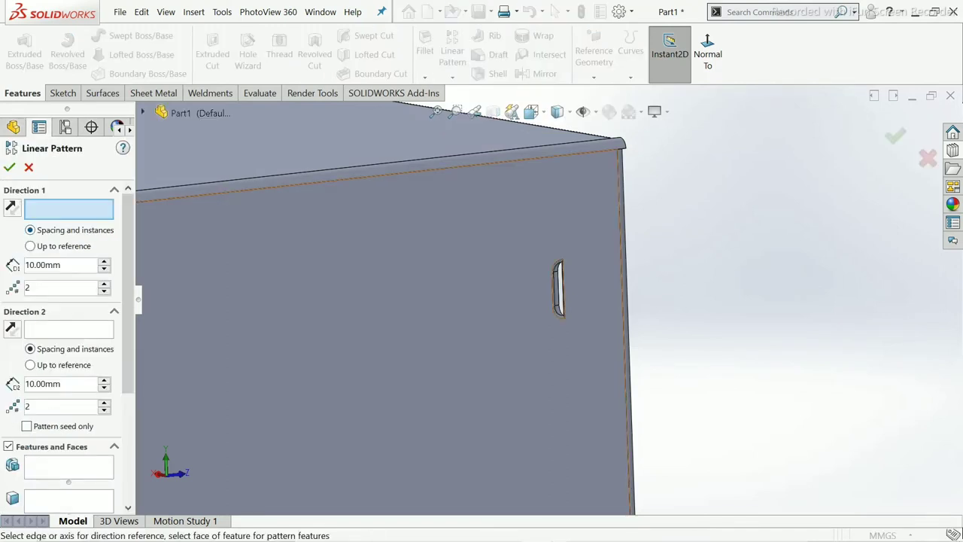
scroll(548, 301, up, 3)
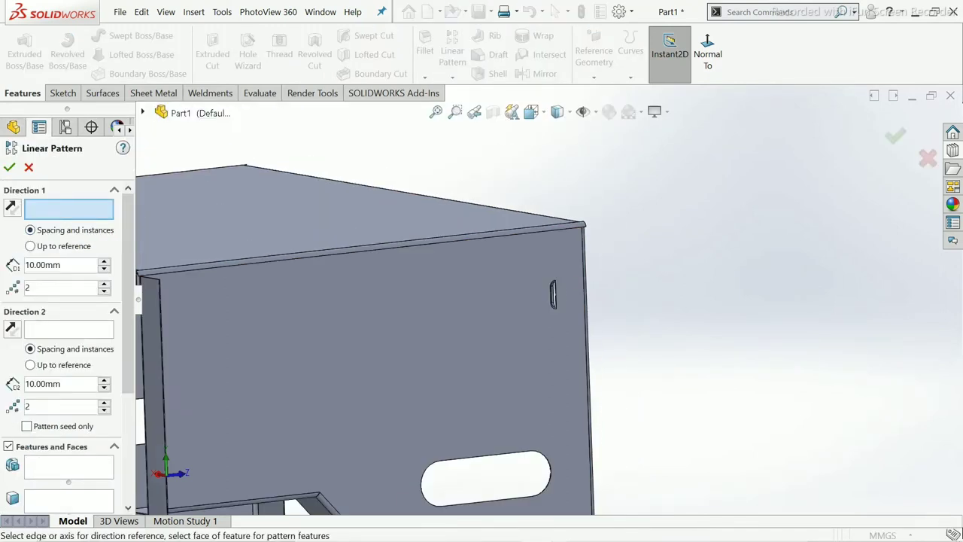
scroll(587, 312, down, 3)
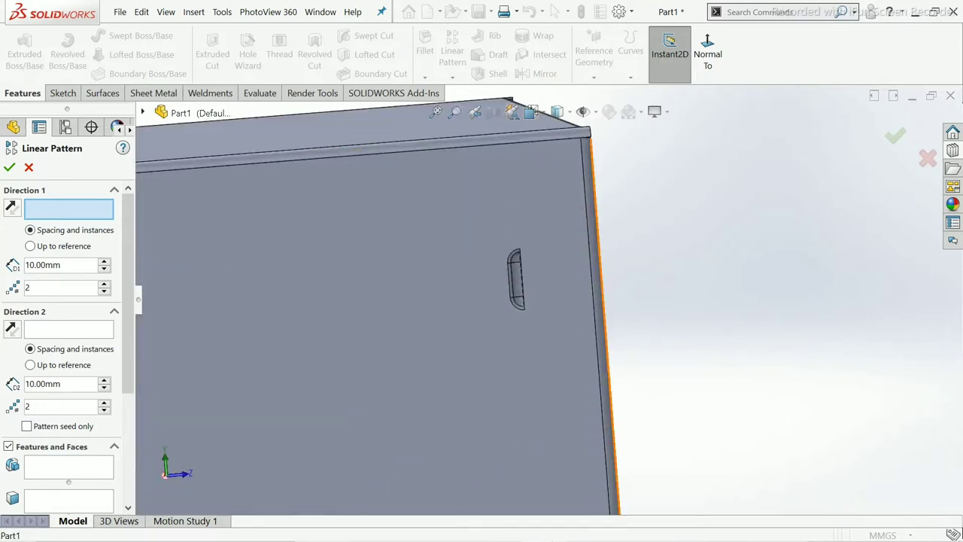
click(604, 314)
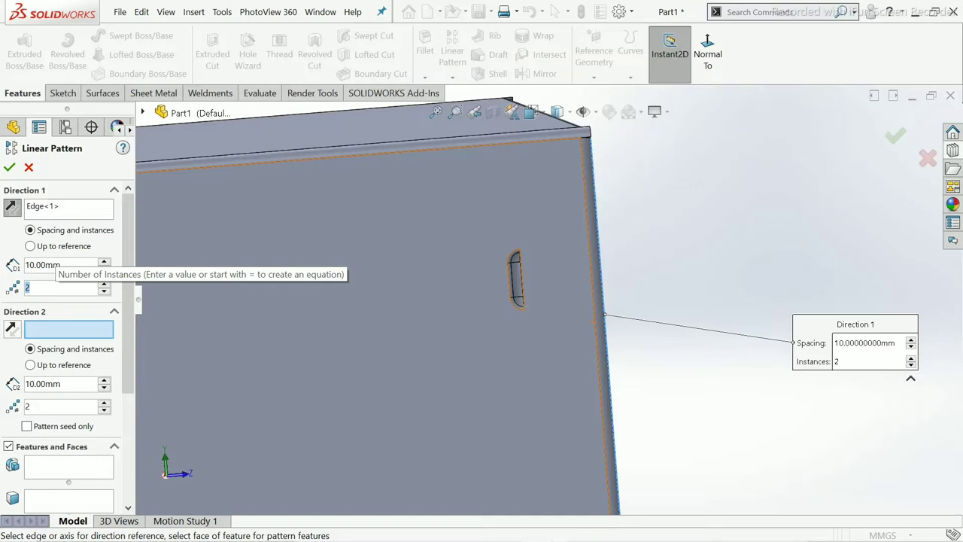
text(10)
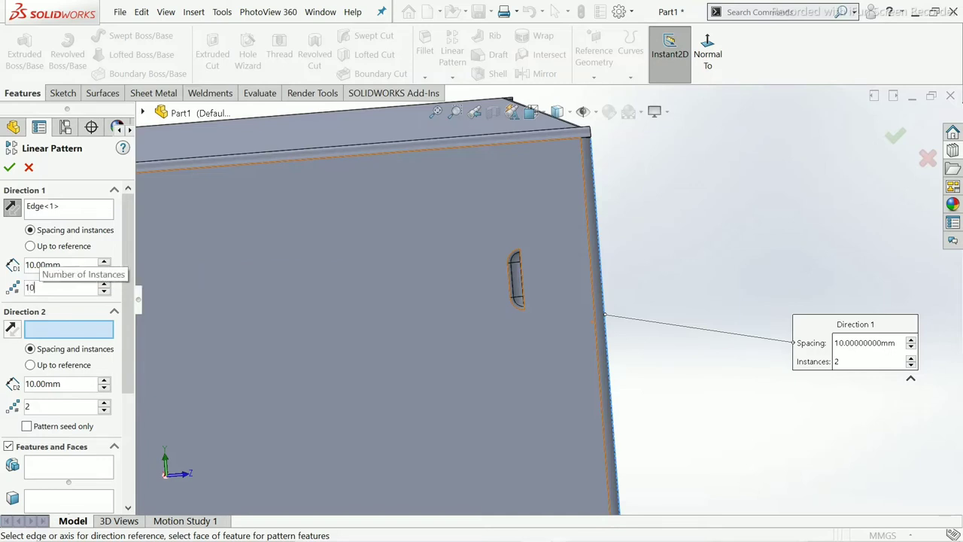
key(Return)
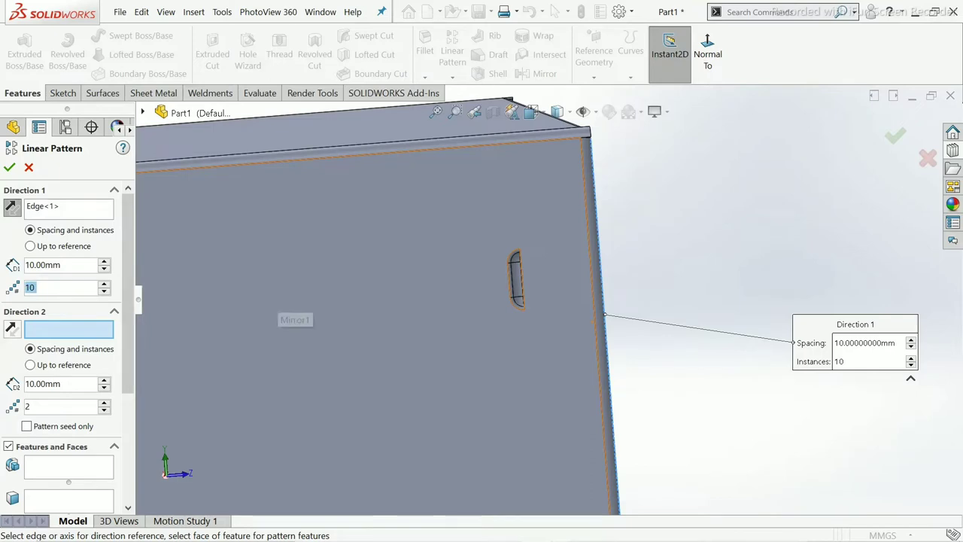
scroll(511, 331, up, 5)
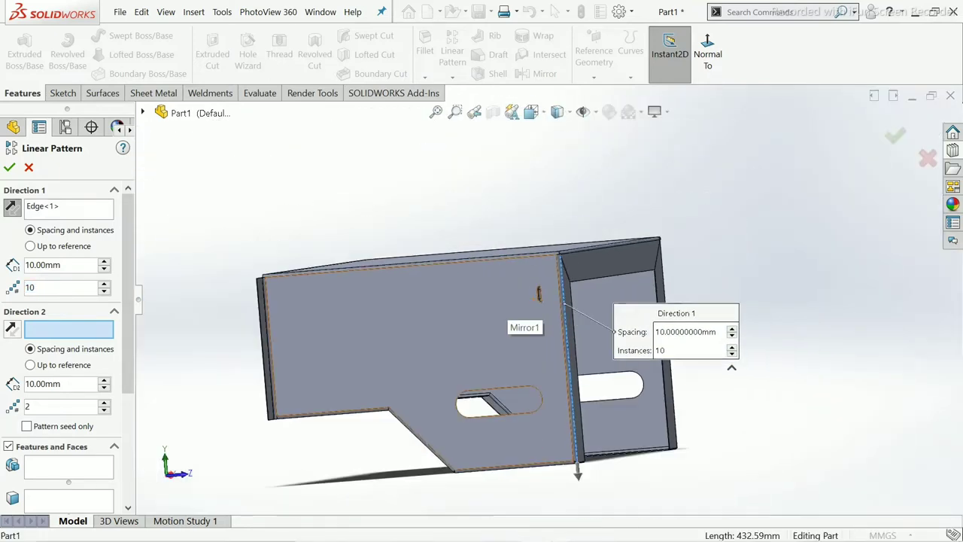
scroll(512, 331, down, 3)
scroll(502, 315, down, 1)
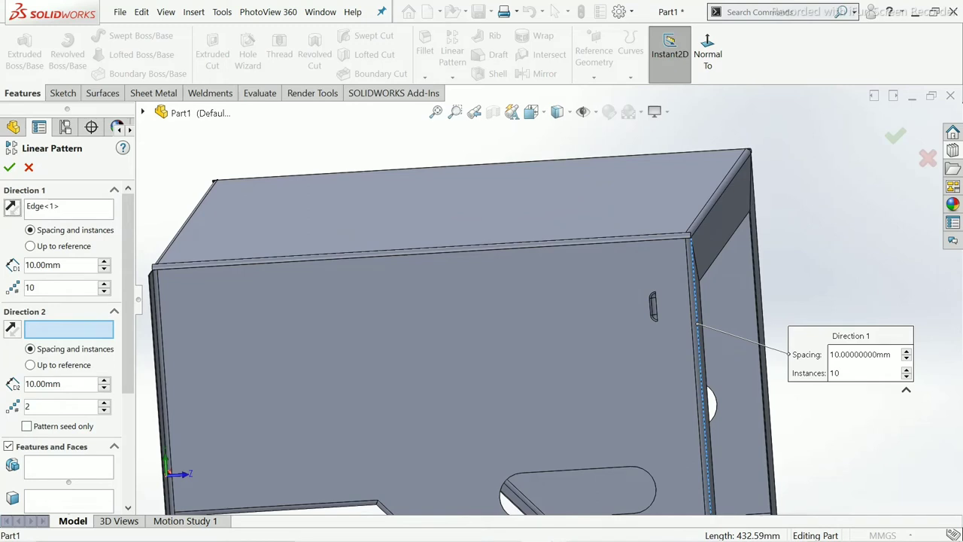
click(43, 265)
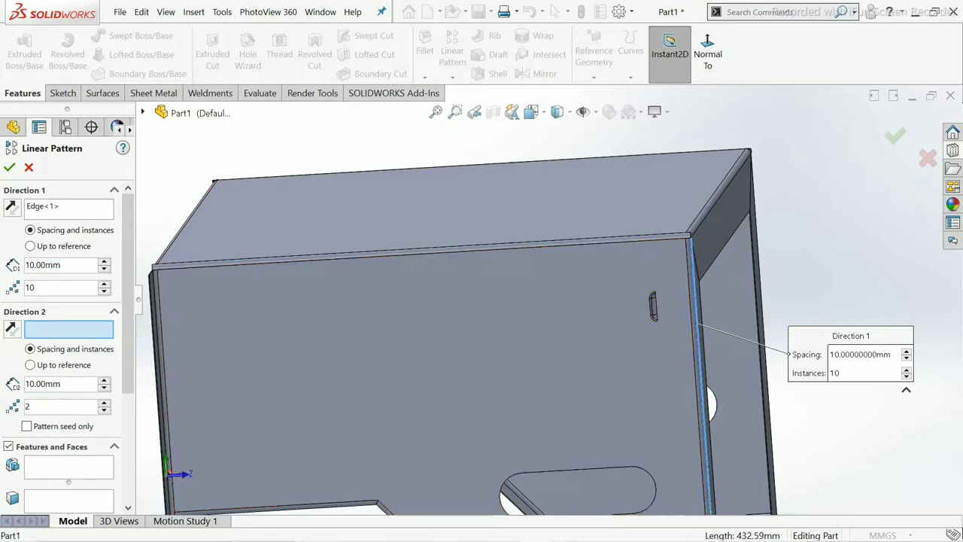
Clear the mistakenly picked second-direction face and choose louver 11 as the patterned feature.
click(451, 405)
click(68, 327)
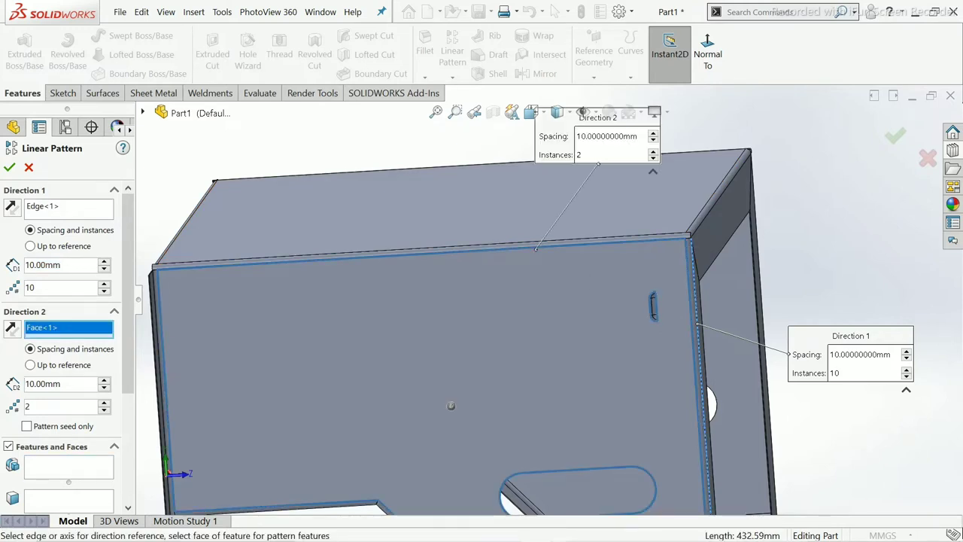
right_click(66, 328)
click(82, 337)
click(68, 466)
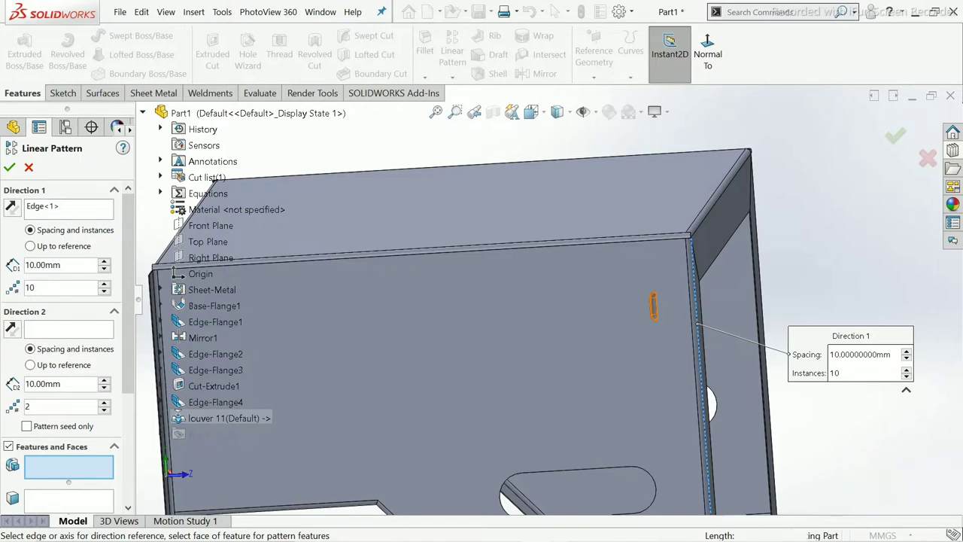
click(218, 417)
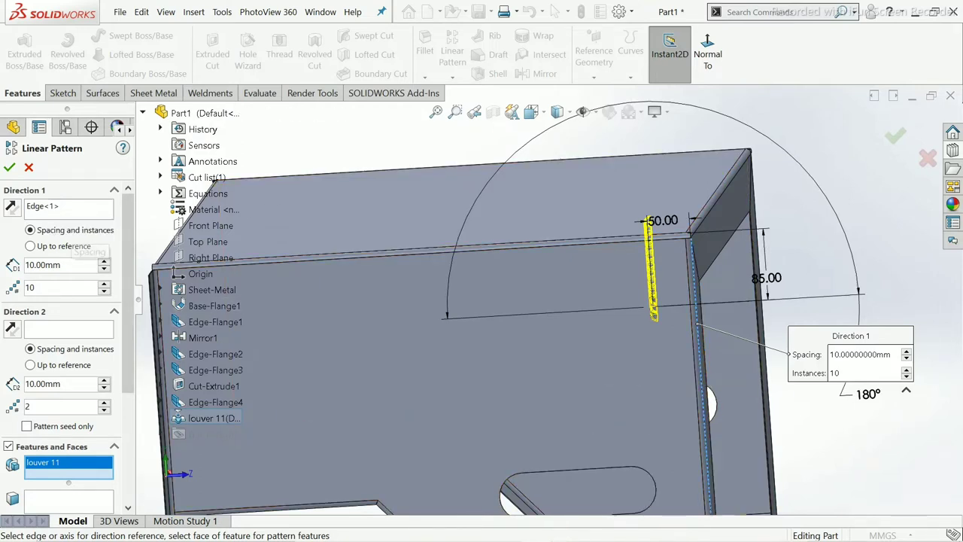
Set the first direction to 3 instances spaced 50 mm apart.
click(60, 265)
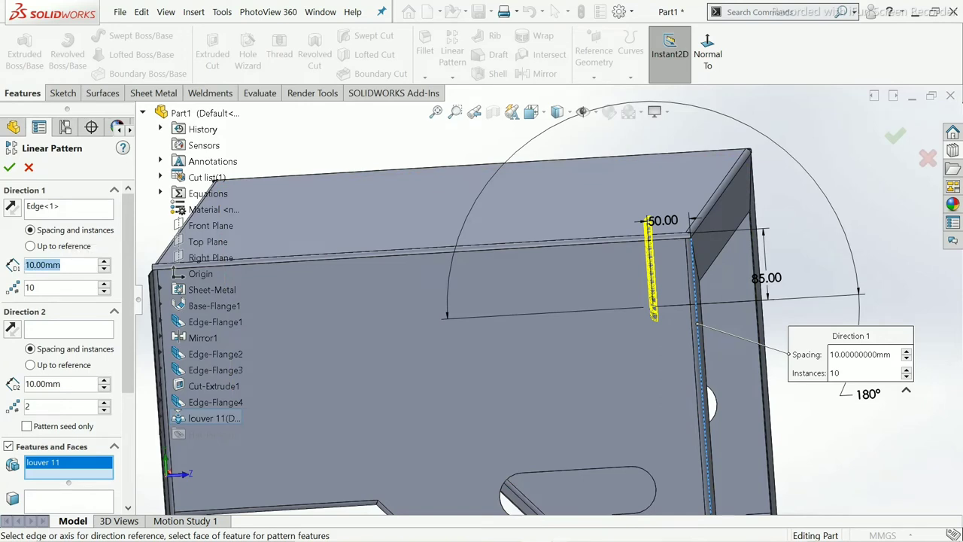
double_click(31, 287)
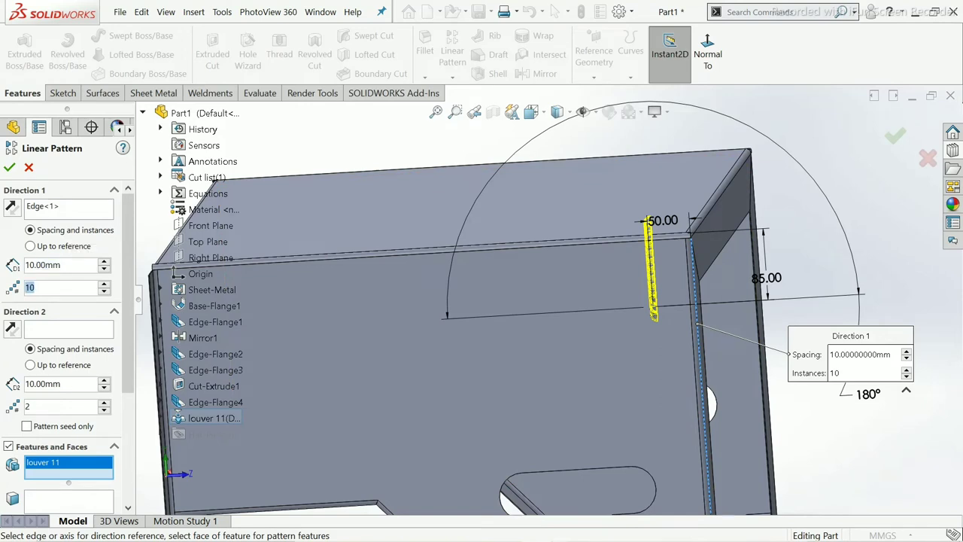
text(3)
key(Return)
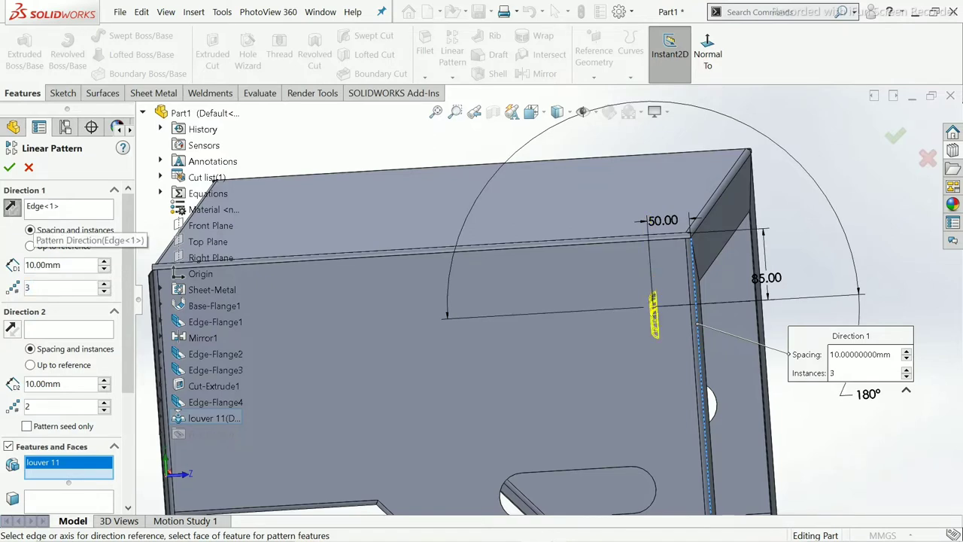
double_click(46, 265)
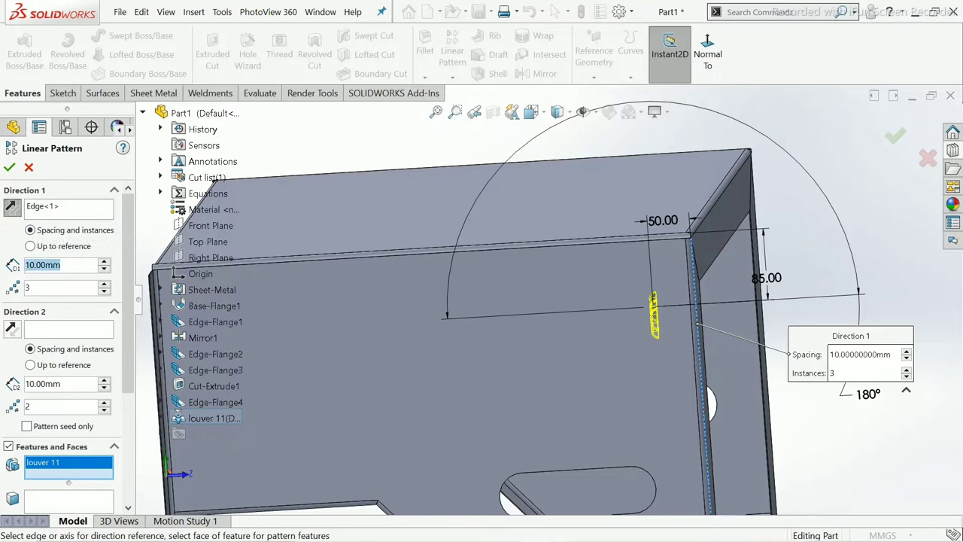
text(50)
key(Return)
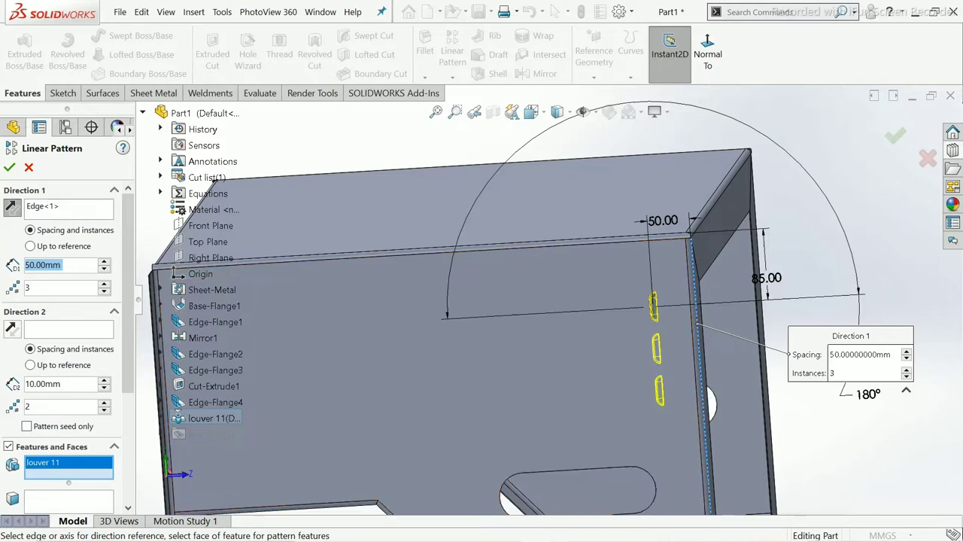
Use the top edge as the second pattern direction with 18 instances.
click(52, 329)
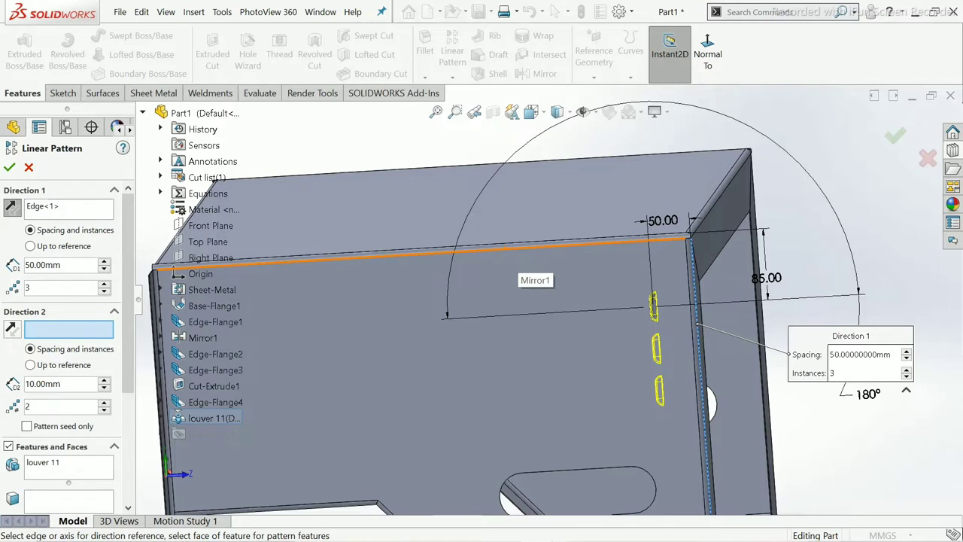
click(518, 248)
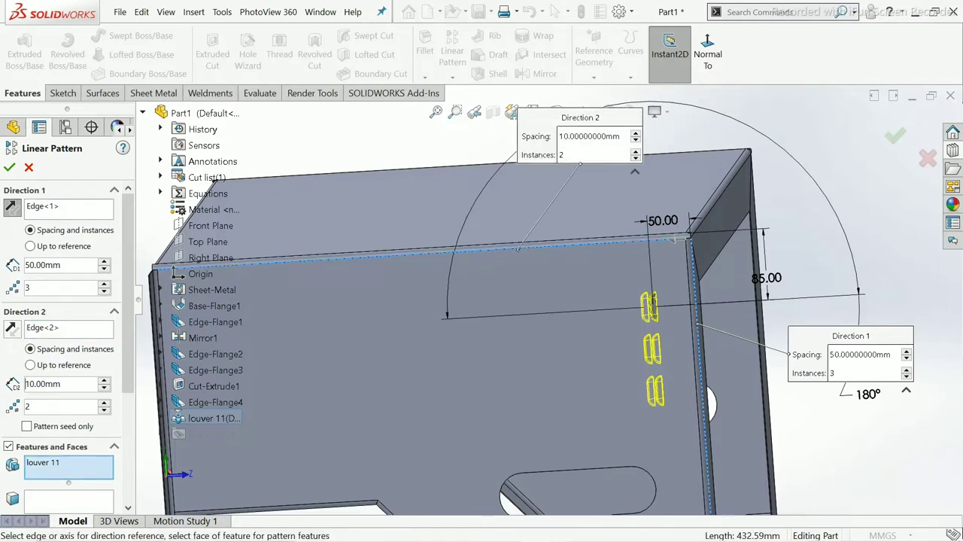
drag(52, 384, 60, 384)
double_click(59, 384)
double_click(30, 407)
text(1)
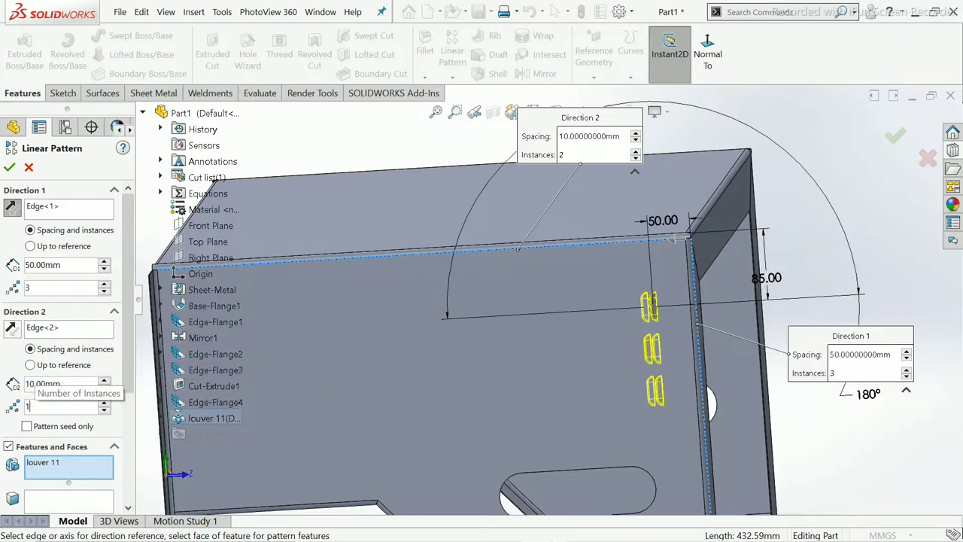
text(8)
key(Return)
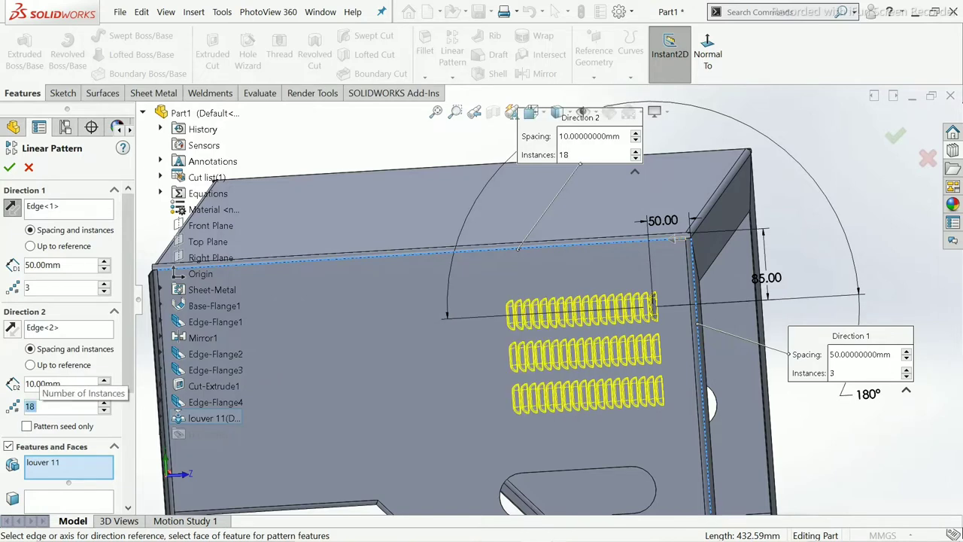
Toggle Pattern seed only on and off, then try 85, 50 and finally 20 mm second-direction spacing.
double_click(42, 384)
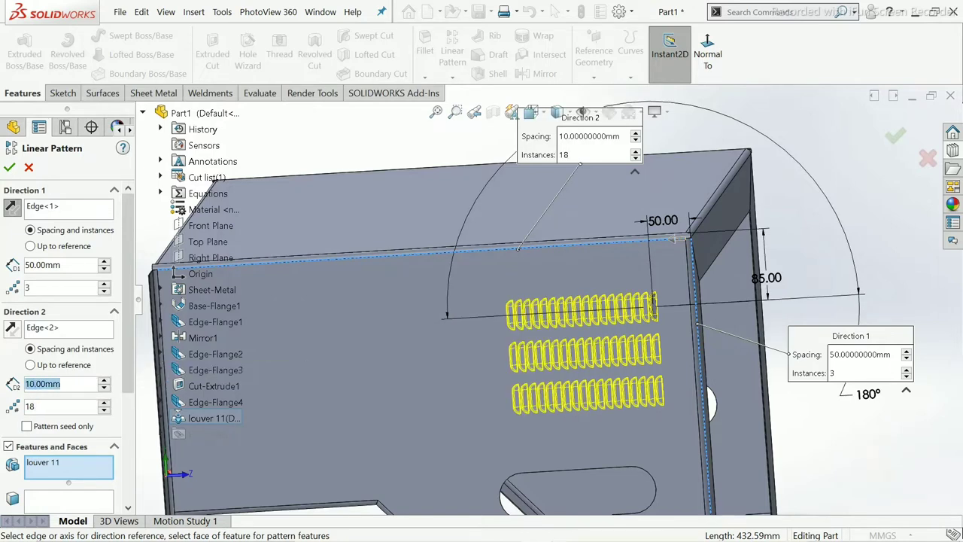
click(26, 426)
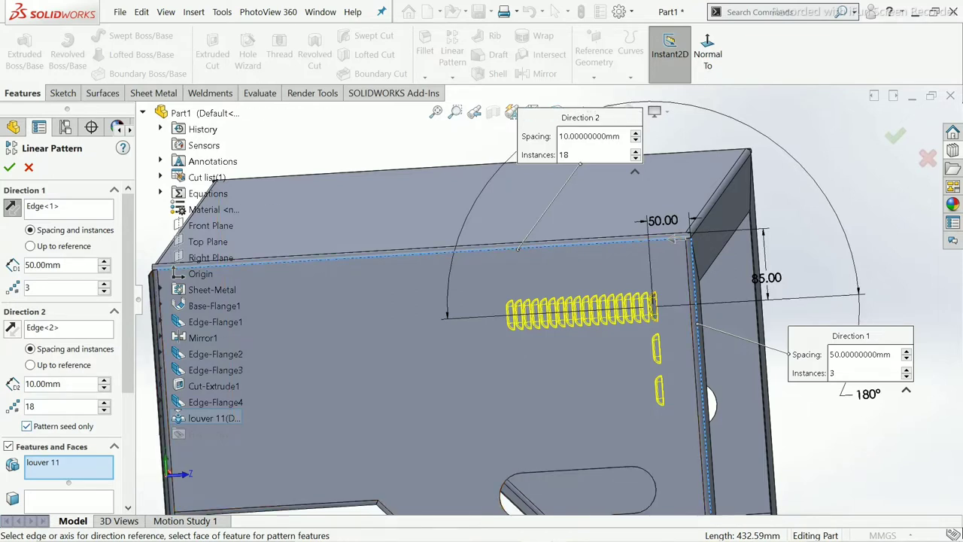
click(27, 426)
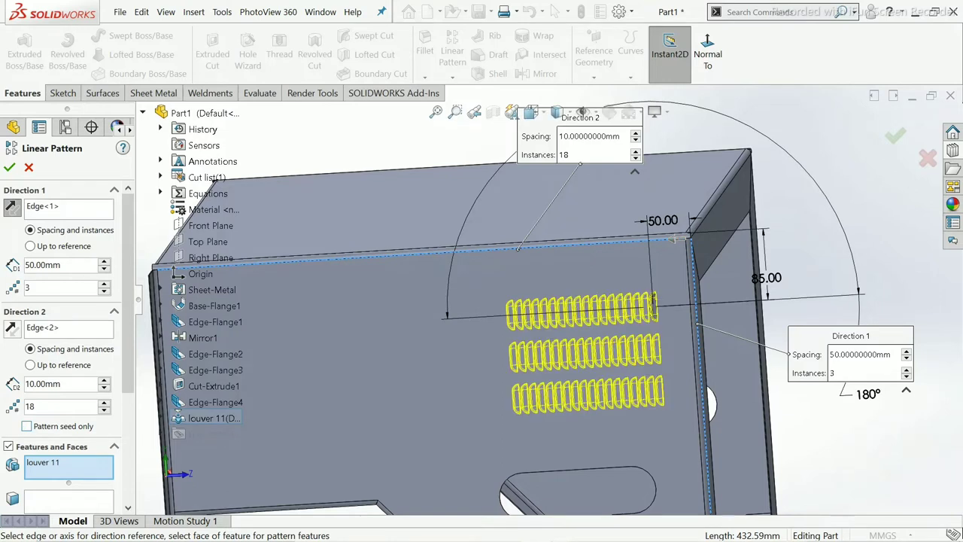
double_click(43, 384)
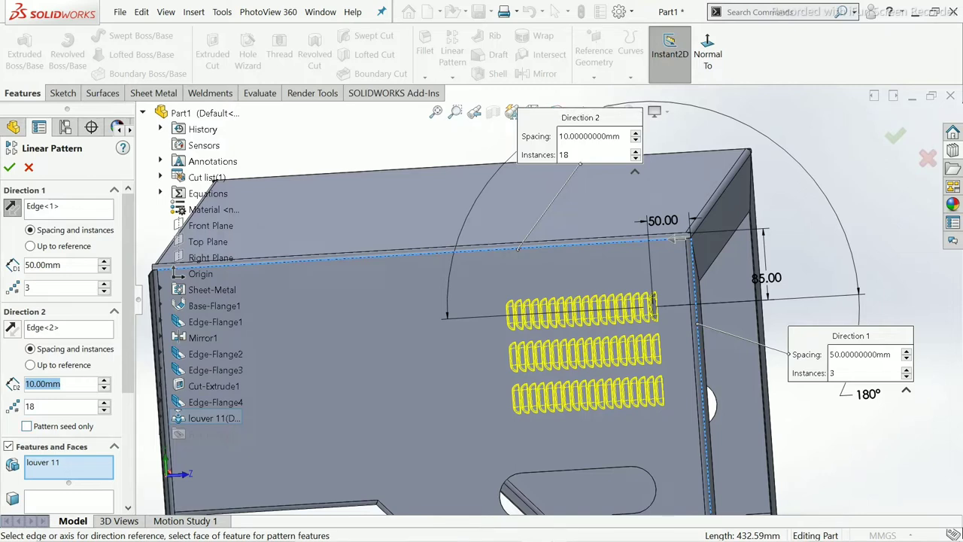
text(85)
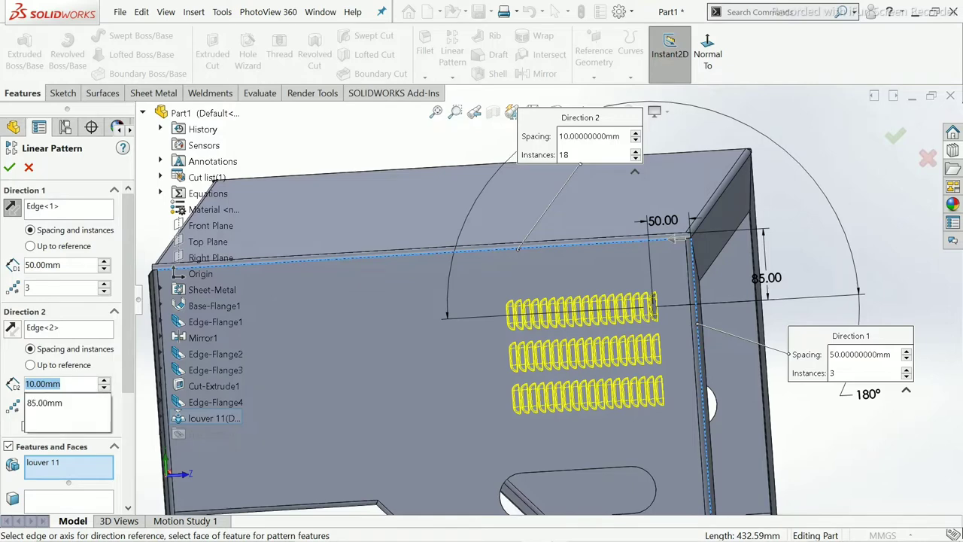
key(Return)
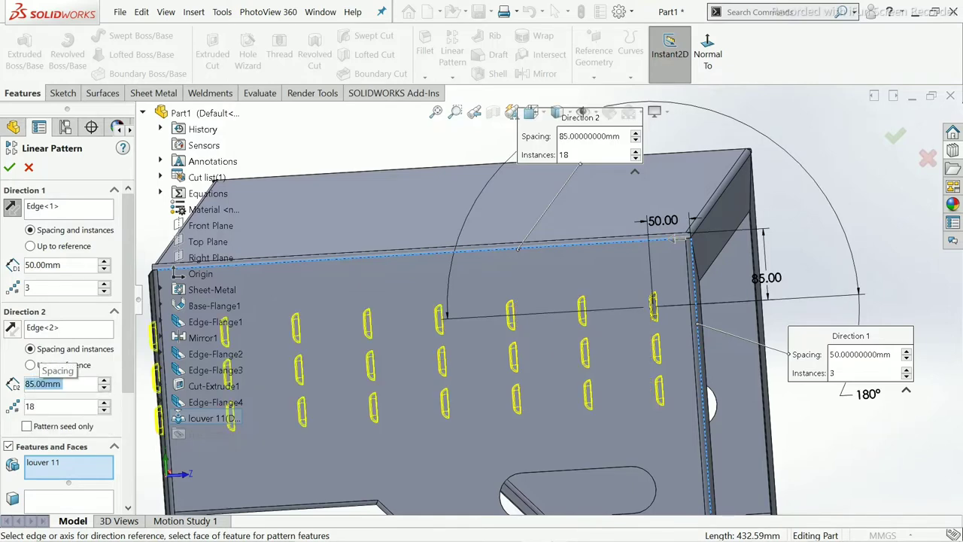
key(f)
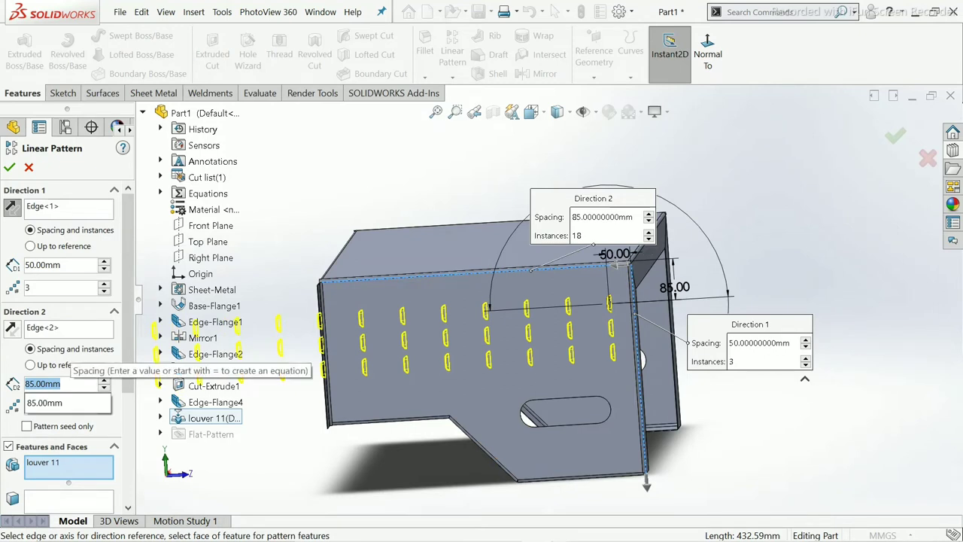
text(50)
key(Return)
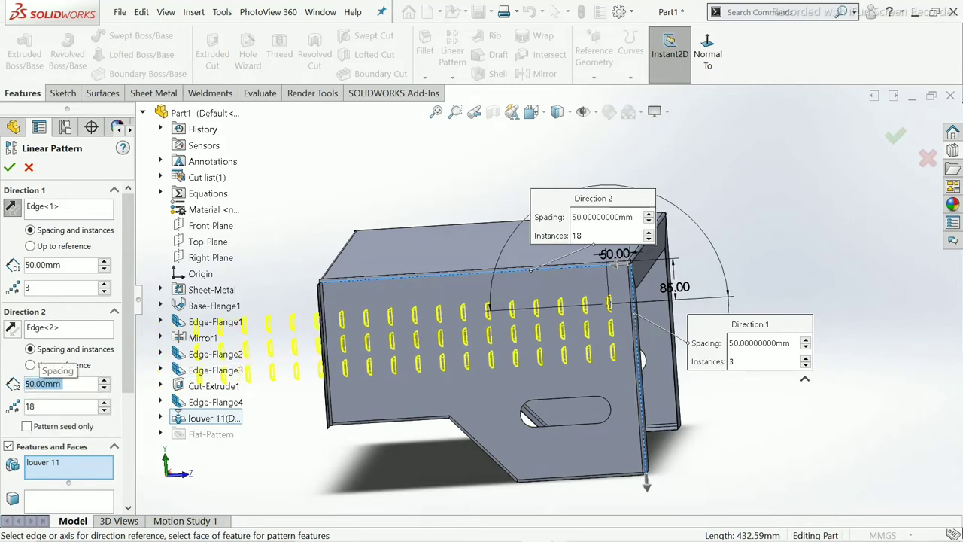
text(20)
key(Return)
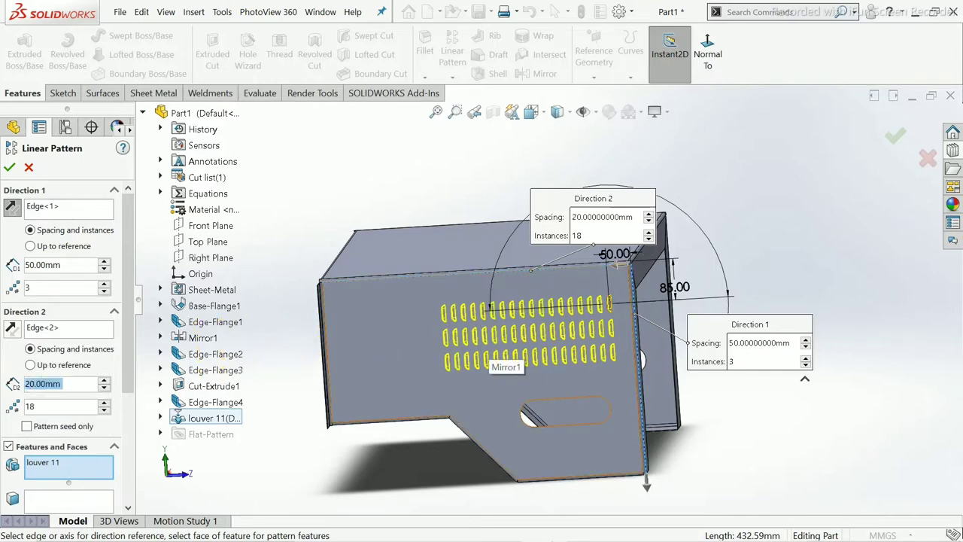
Set the Direction 2 instance count to 10 louvers per row at 20 mm spacing, then check the preview.
scroll(459, 342, down, 3)
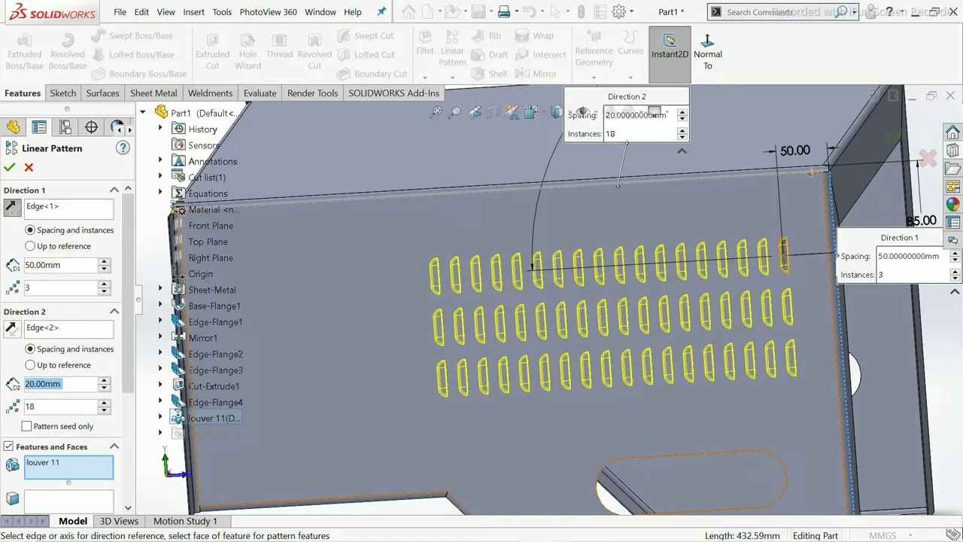
key(Tab)
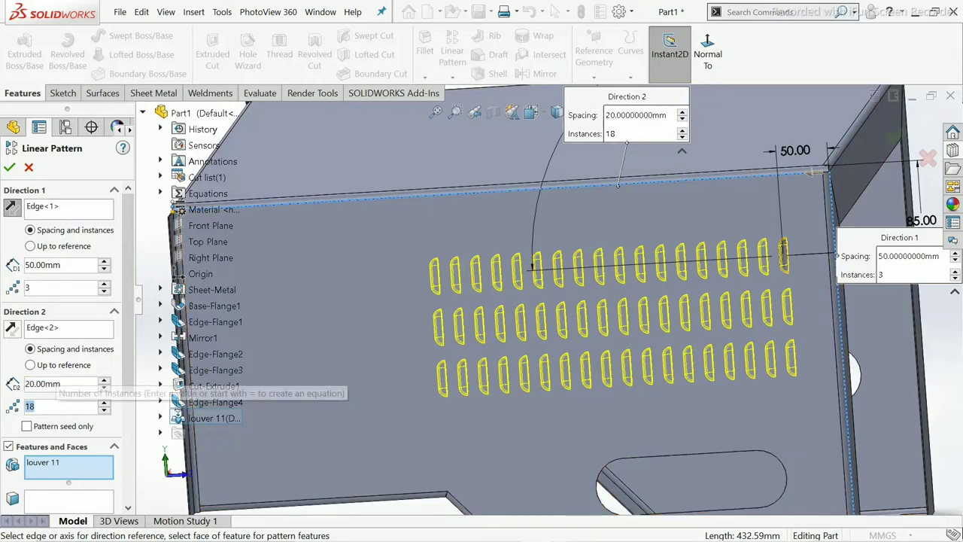
text(10)
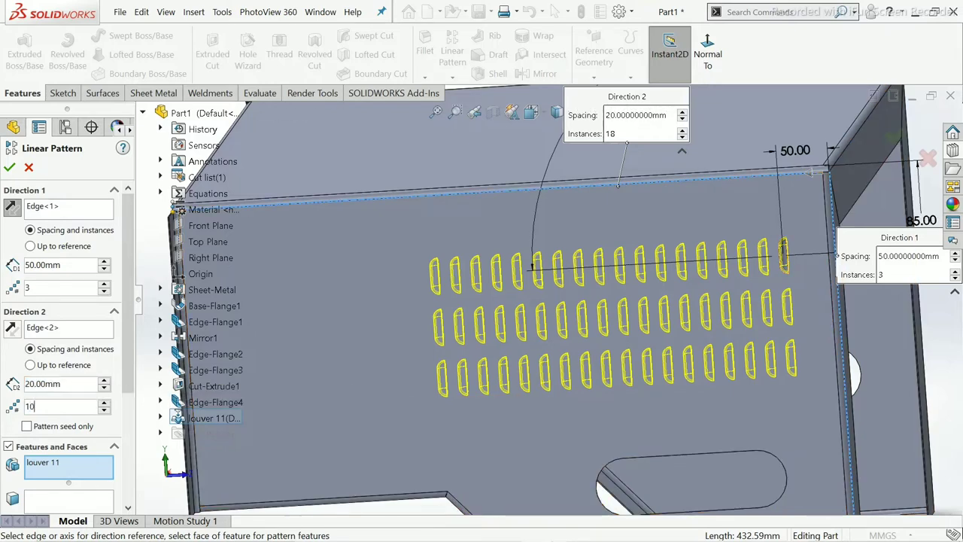
key(Return)
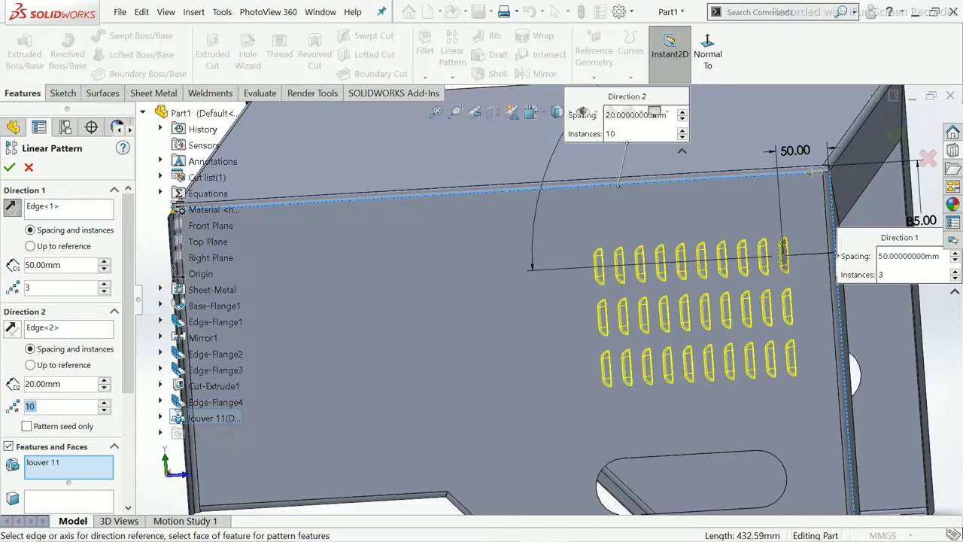
scroll(782, 248, up, 3)
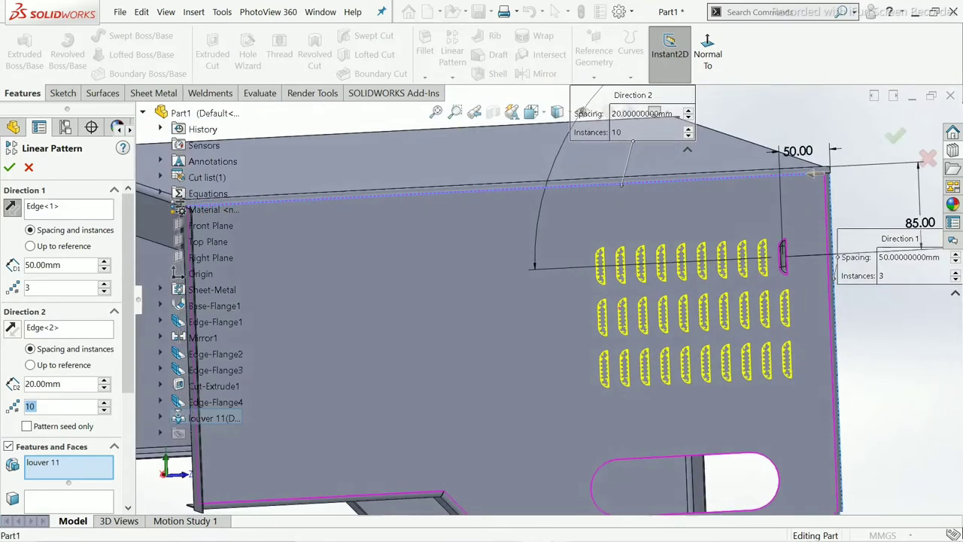
middle_drag(783, 248, 523, 283)
scroll(524, 283, down, 3)
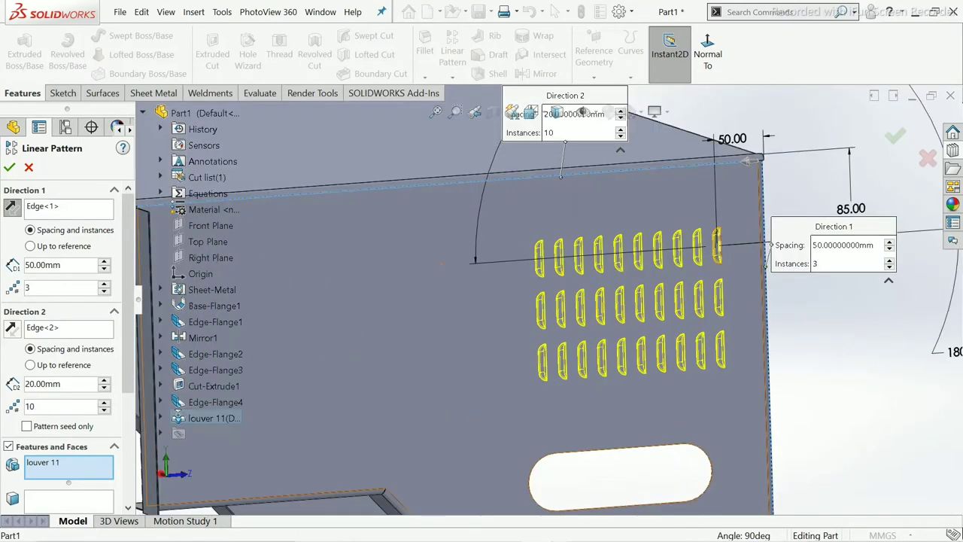
scroll(384, 183, up, 1)
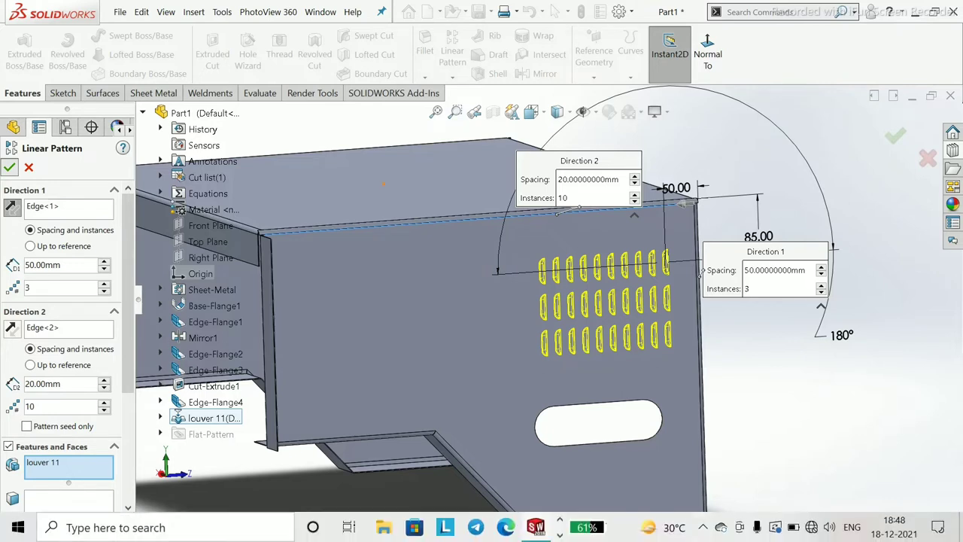
Accept the linear pattern as LPattern1 and orbit the box to inspect the 3×10 louvers.
key(Return)
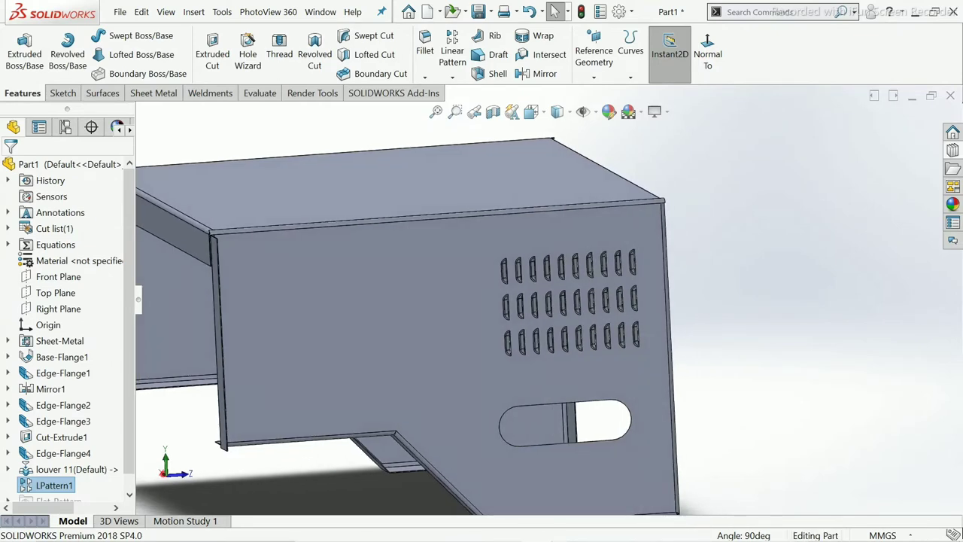
scroll(595, 328, up, 3)
scroll(595, 329, down, 5)
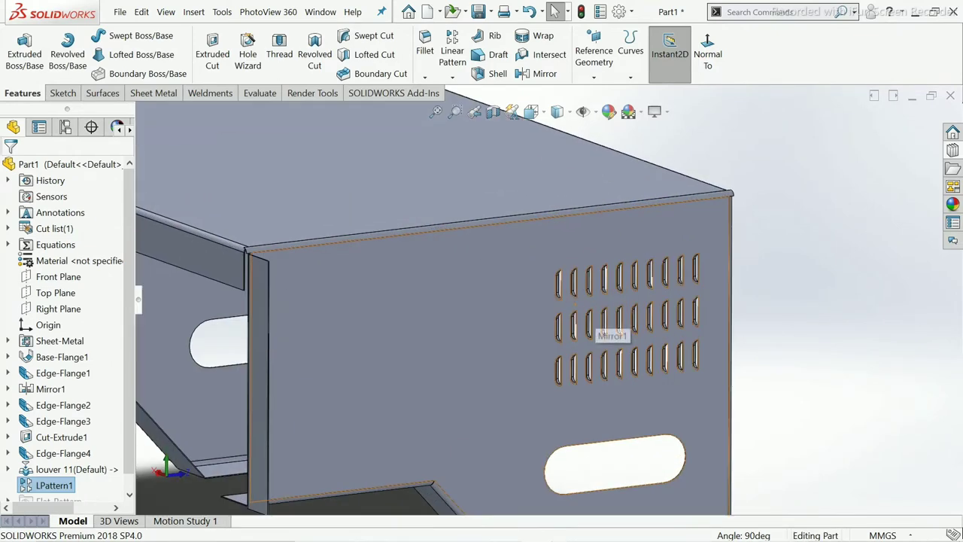
scroll(594, 328, down, 3)
scroll(596, 271, up, 1)
scroll(596, 357, up, 2)
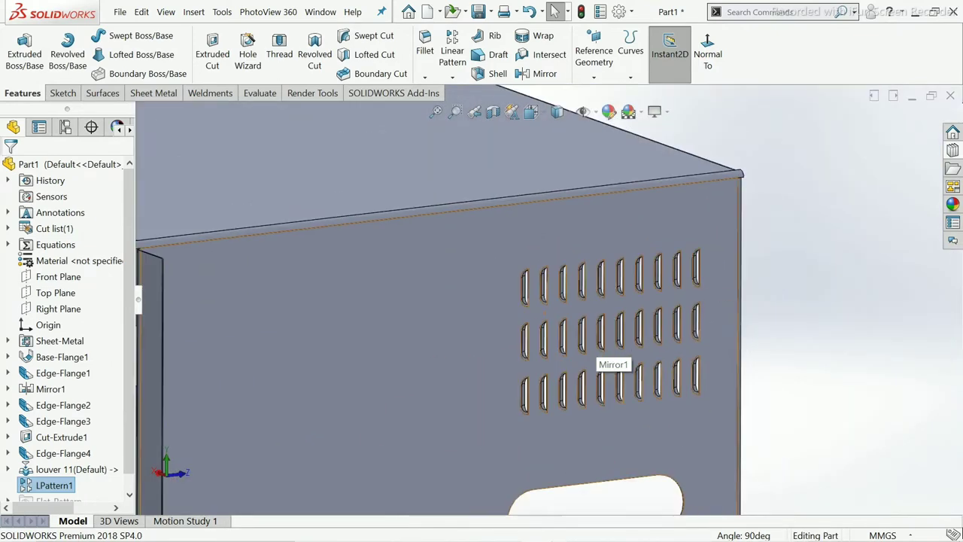
scroll(594, 355, up, 3)
middle_drag(594, 355, 677, 347)
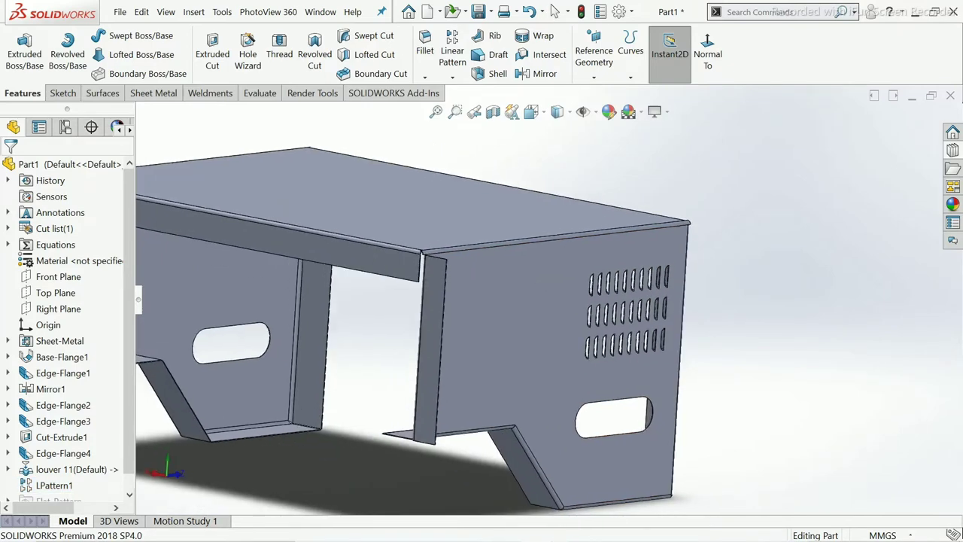
middle_drag(527, 339, 677, 339)
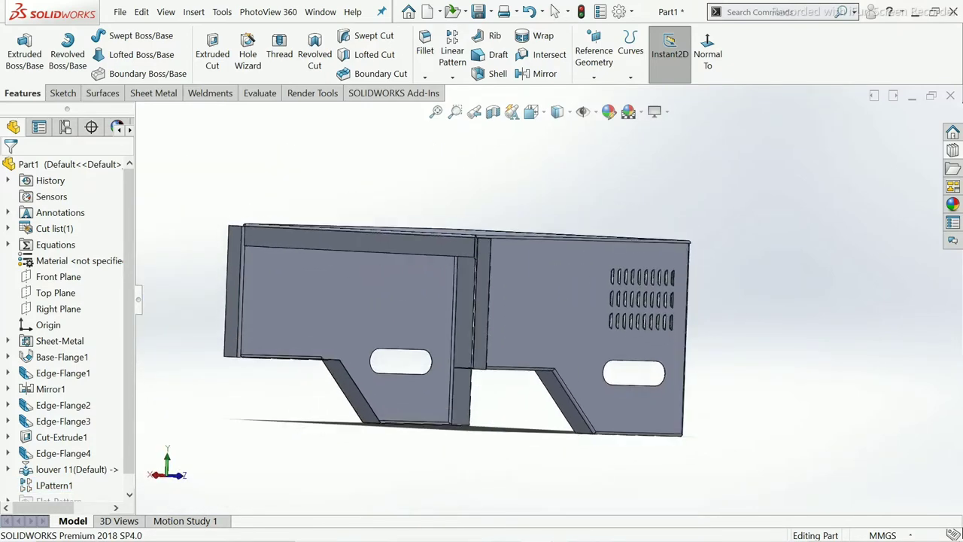
middle_drag(466, 263, 467, 338)
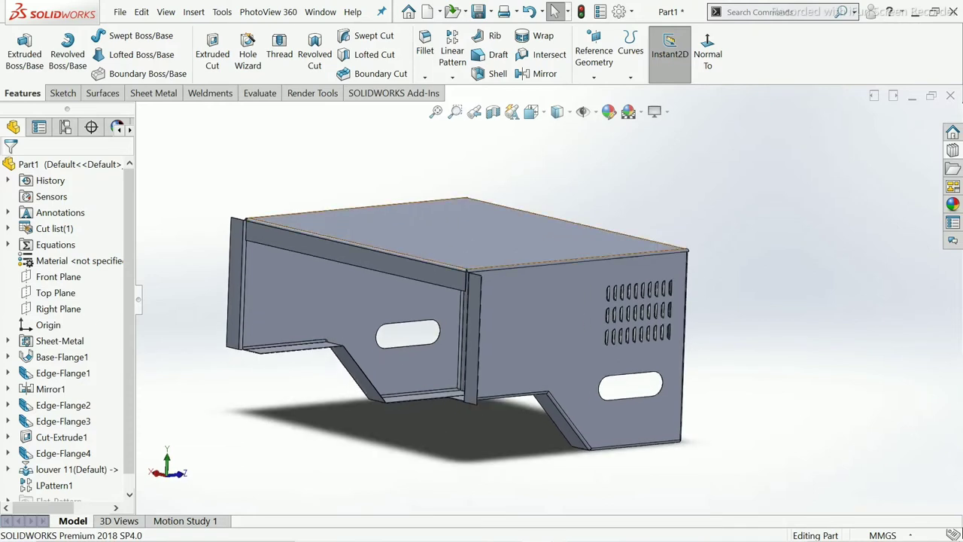
Create a Mirror feature on the Right Plane with louver 11 and LPattern1 as features.
click(543, 73)
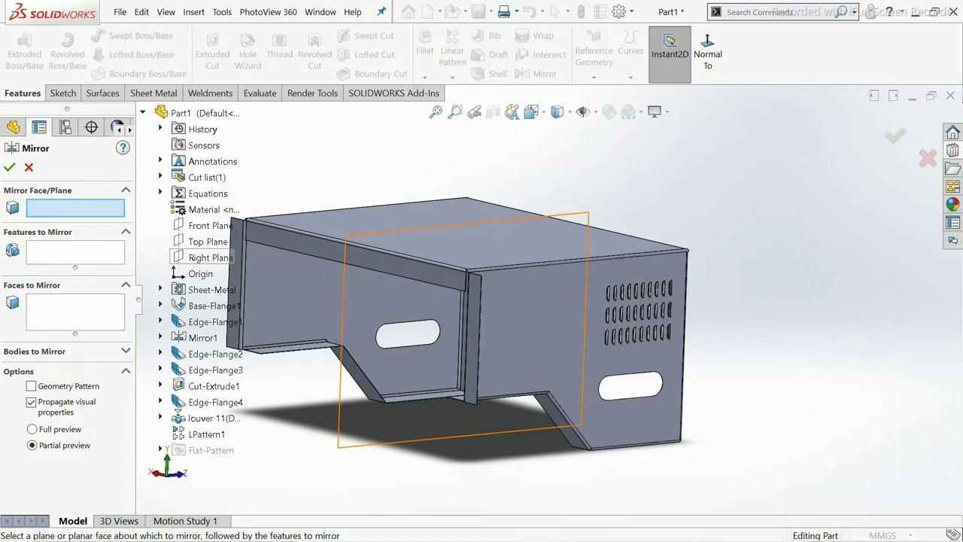
click(211, 258)
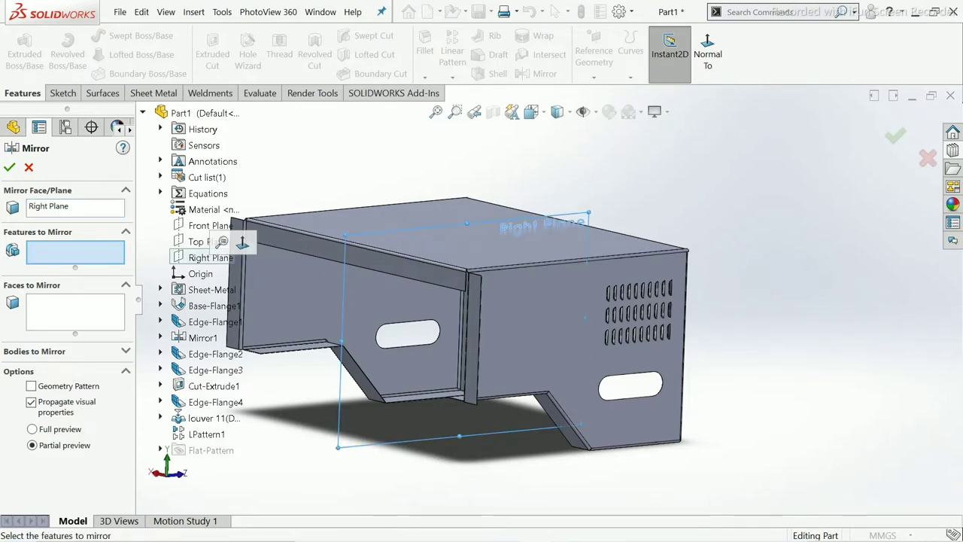
key(Left)
key(Left)
key(Left)
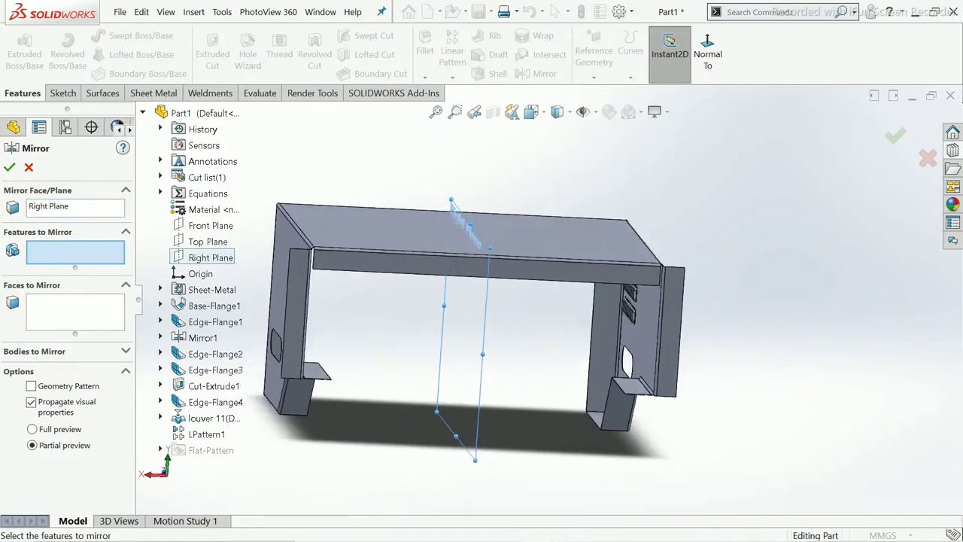
key(ctrl+7)
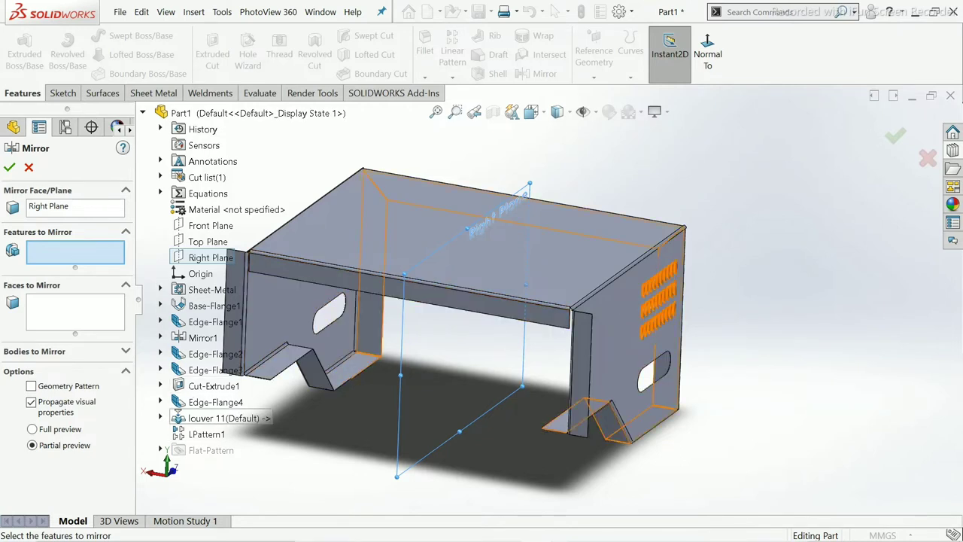
click(218, 418)
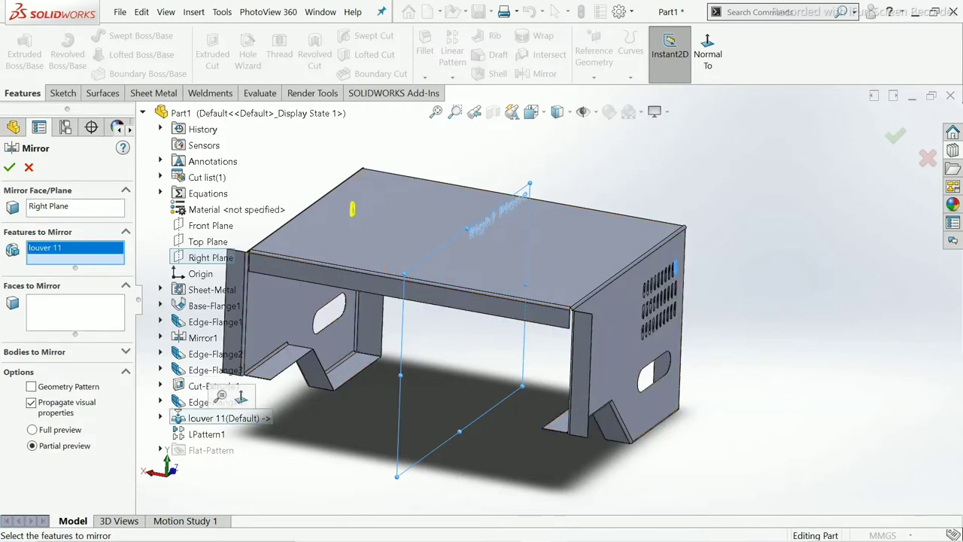
click(207, 434)
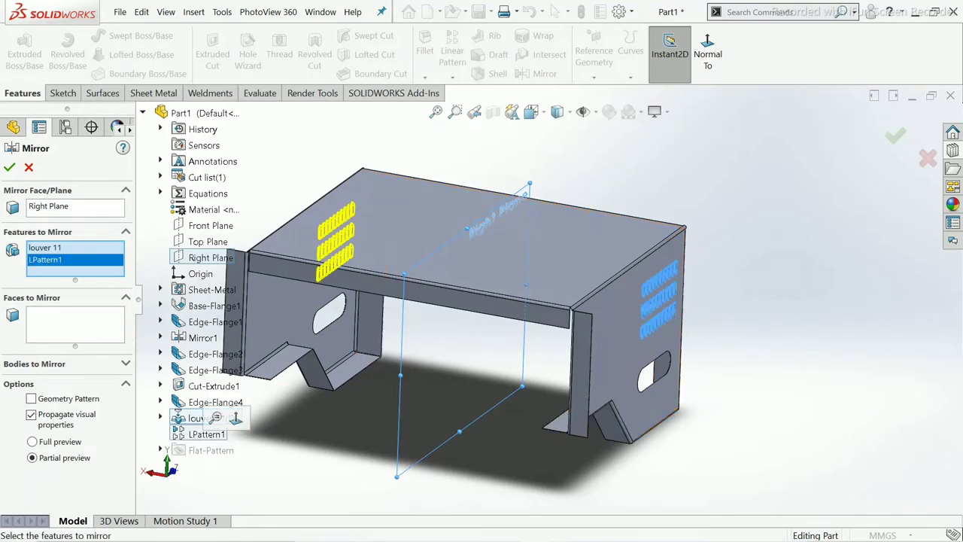
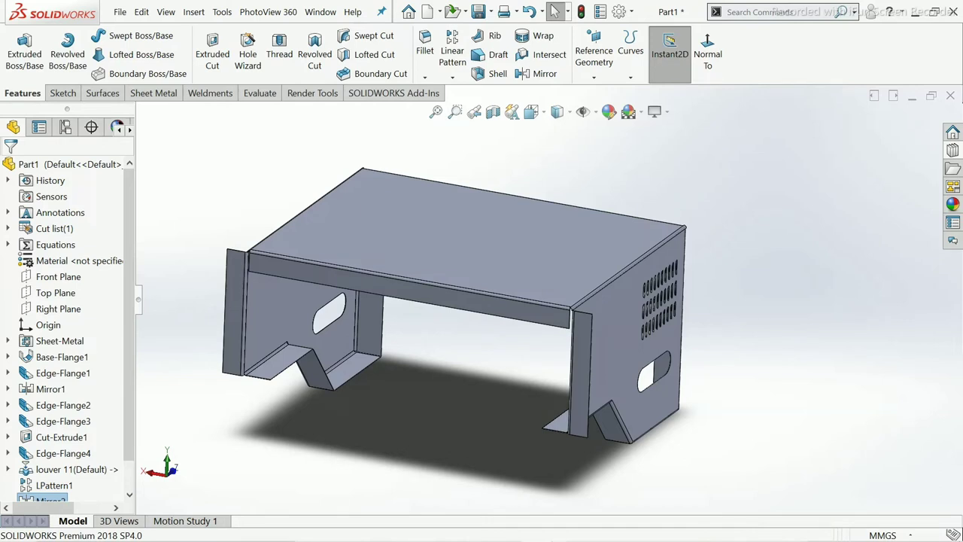
Bring the enclosure's top face into view and start a sketch on it.
key(Left)
key(Left)
key(Left)
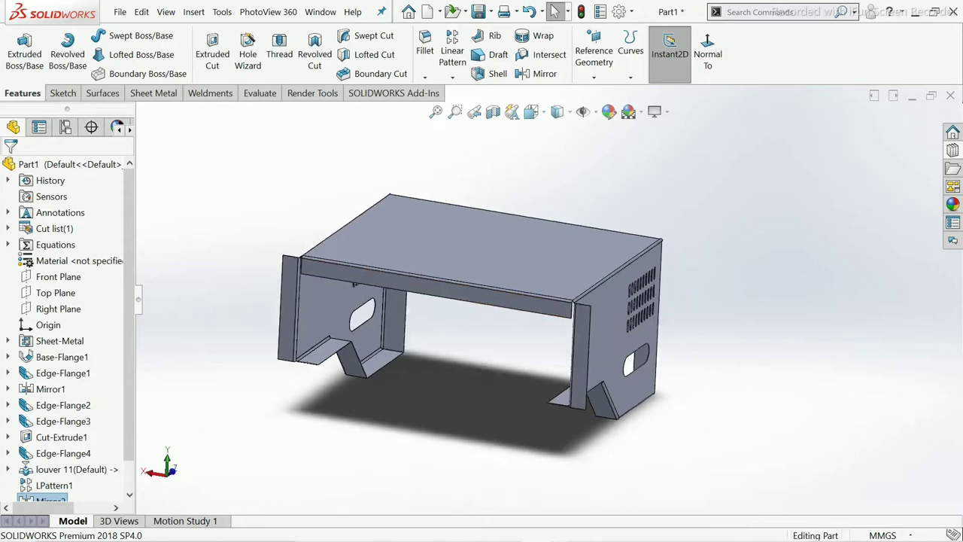
key(Left)
key(Left)
key(Left)
key(Left)
key(Left)
key(Left)
scroll(619, 335, down, 3)
key(z)
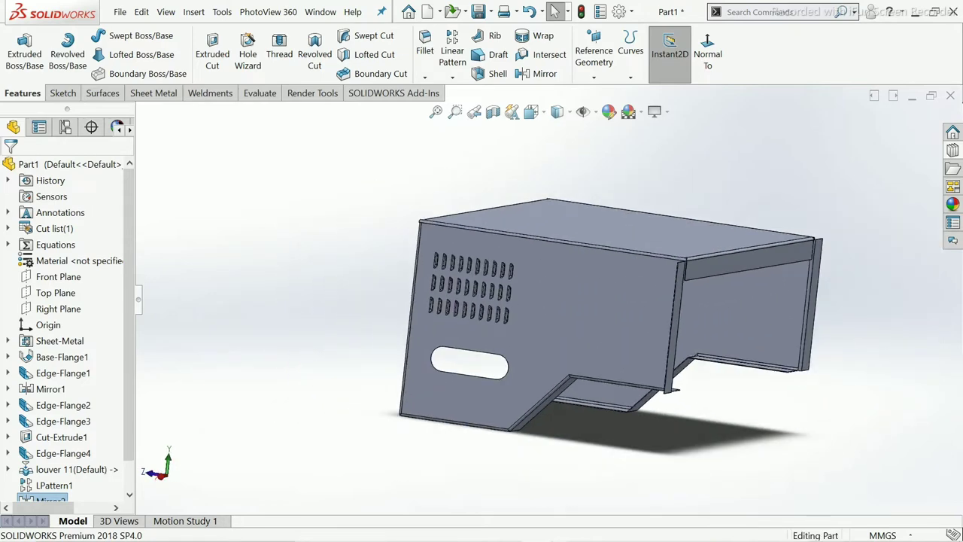
scroll(486, 271, down, 3)
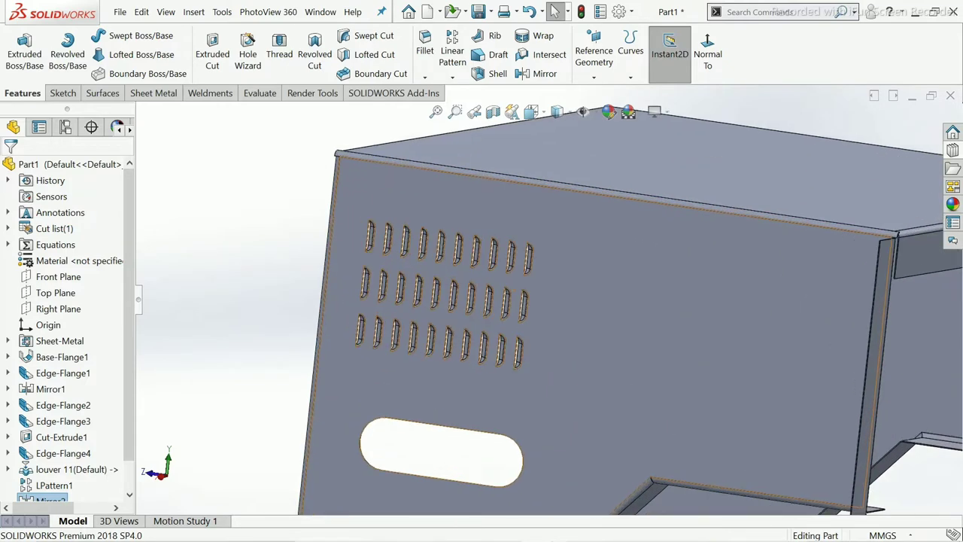
scroll(486, 271, down, 3)
scroll(572, 308, up, 5)
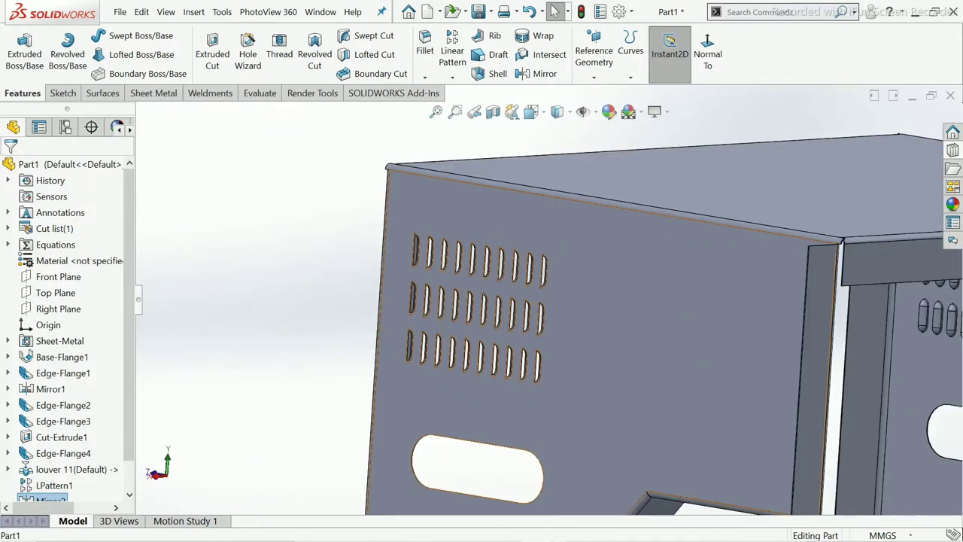
scroll(572, 309, up, 3)
middle_drag(572, 309, 542, 346)
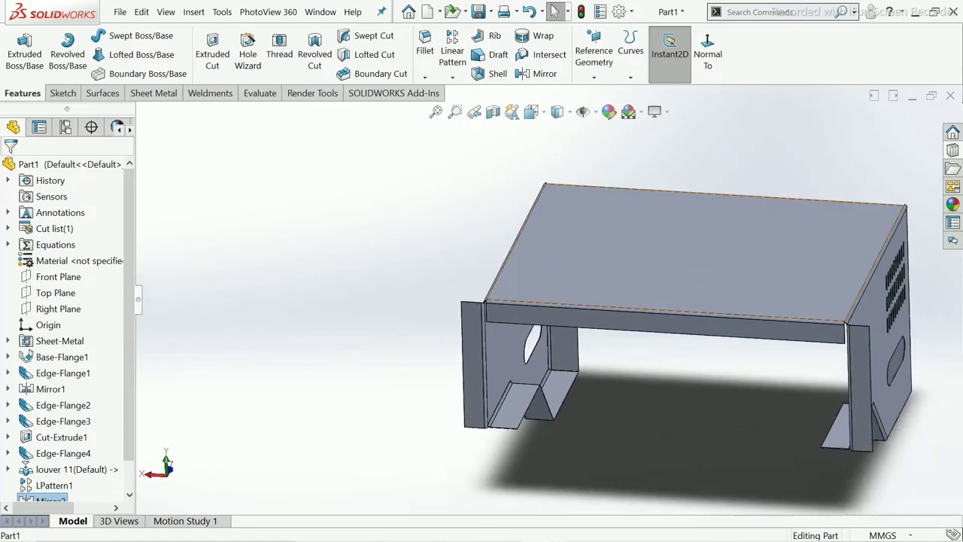
mouse_move(677, 301)
middle_down()
mouse_move(648, 316)
mouse_move(677, 301)
middle_up()
scroll(728, 219, up, 3)
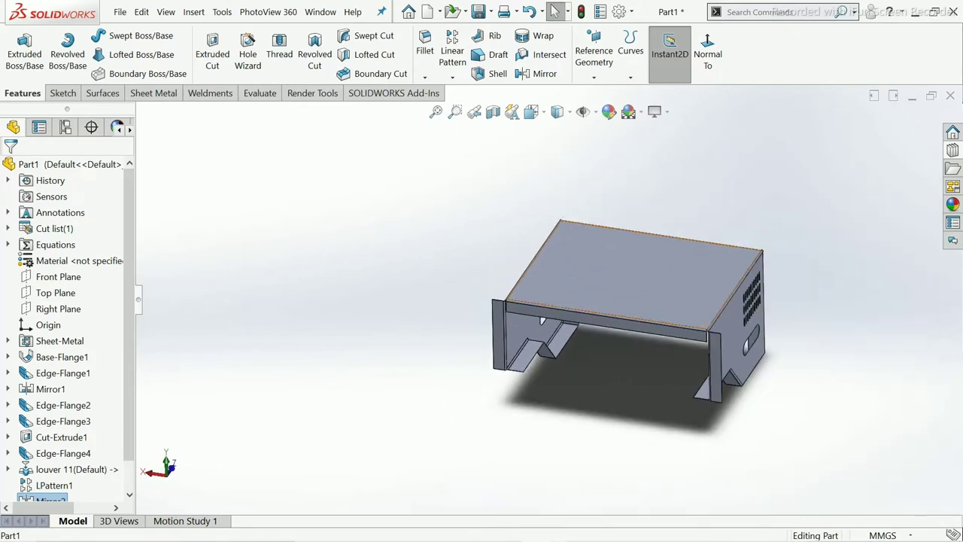
scroll(729, 218, down, 5)
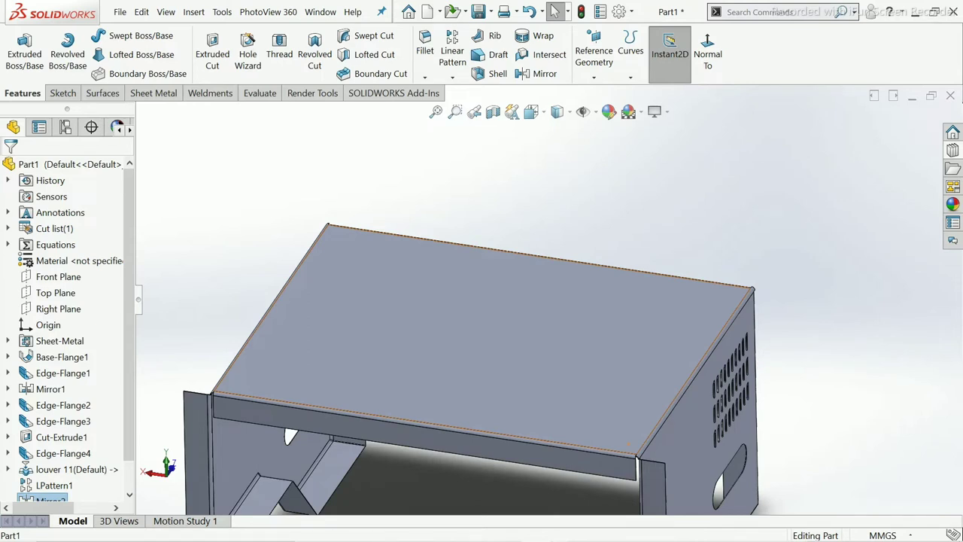
click(587, 287)
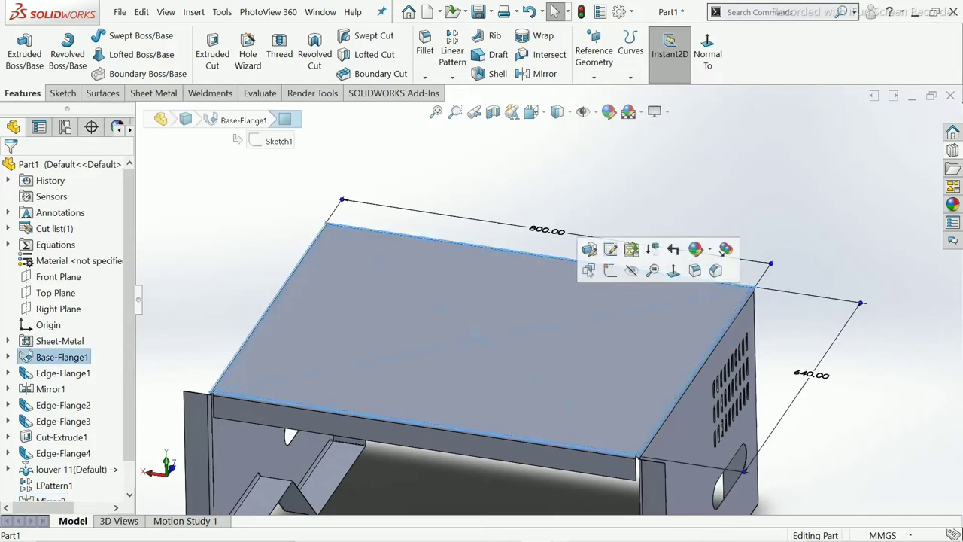
click(610, 271)
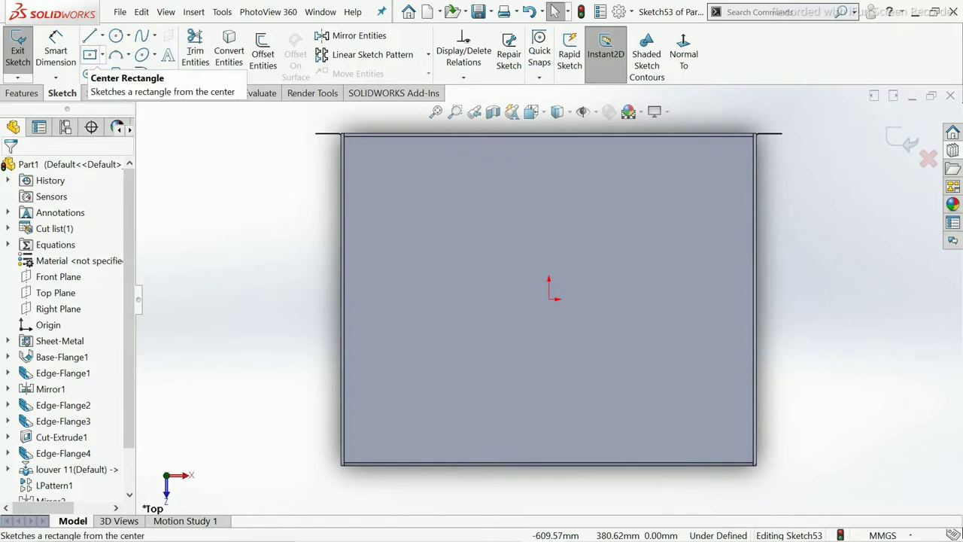
Draw a circle near the upper-left corner of the top face.
click(115, 36)
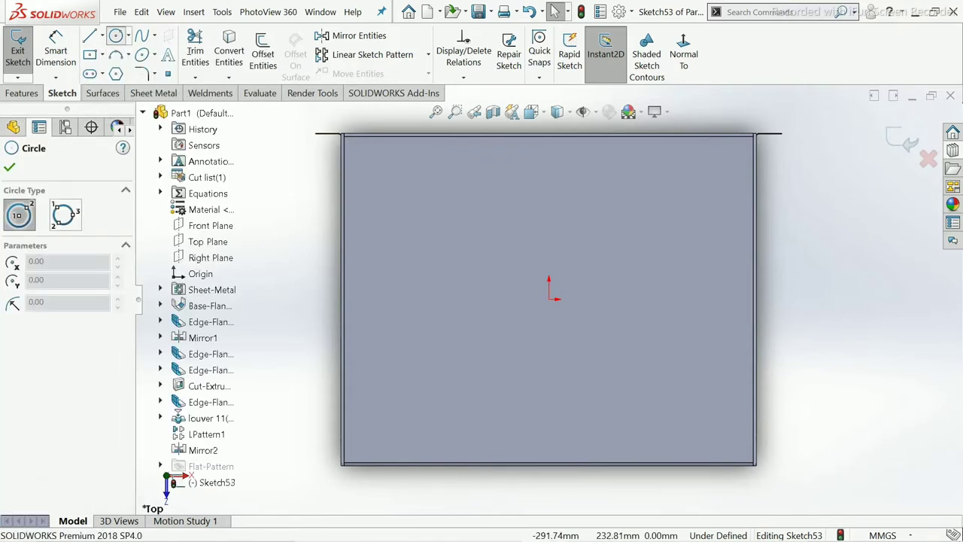
click(416, 188)
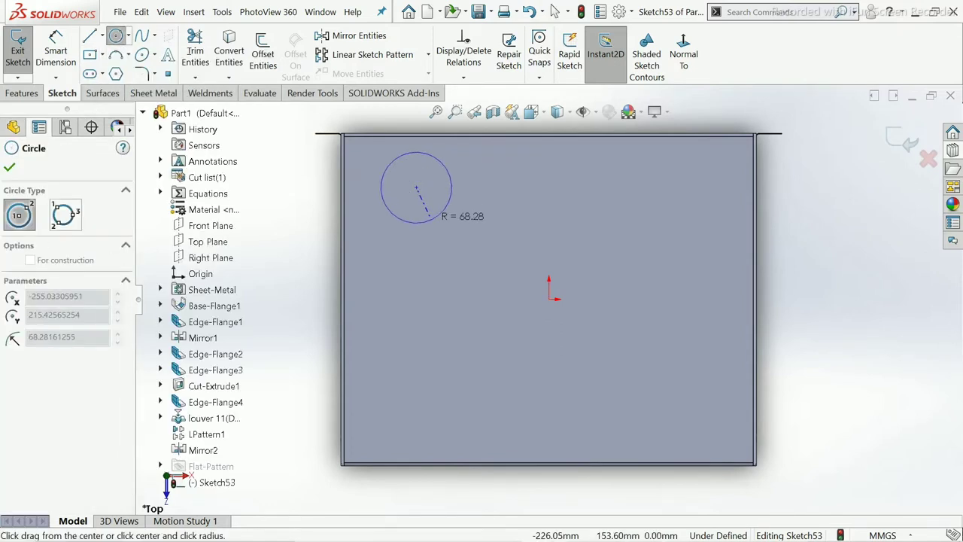
click(439, 220)
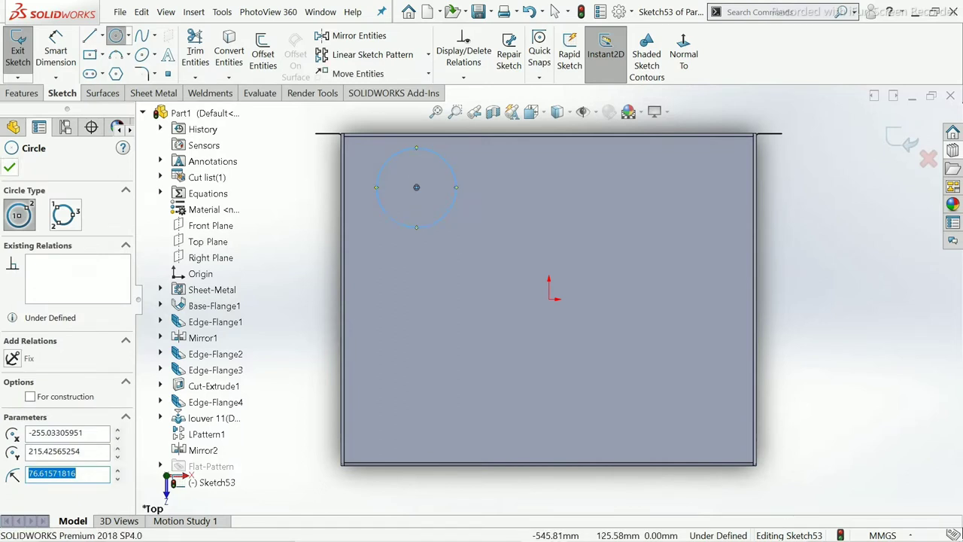
click(9, 167)
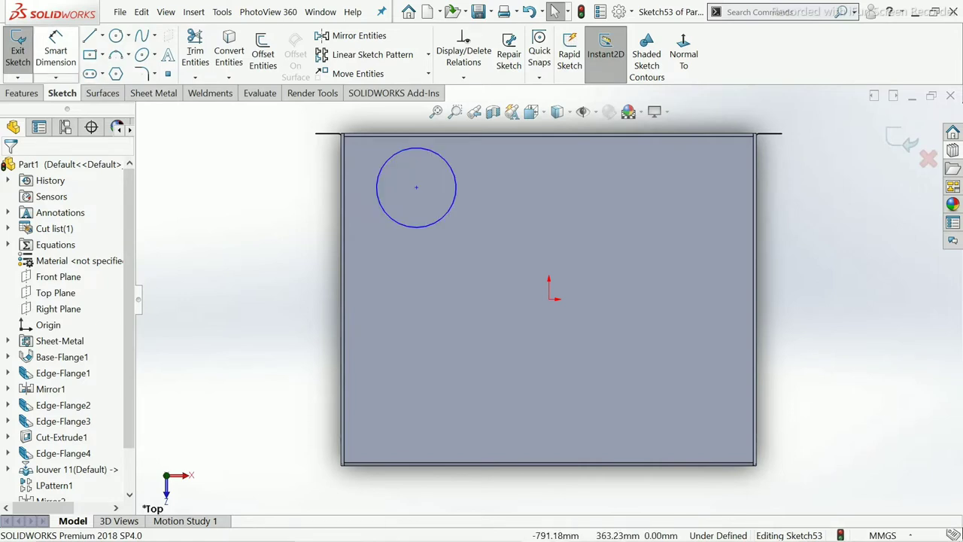
Dimension the circle's diameter to 200 mm.
click(56, 47)
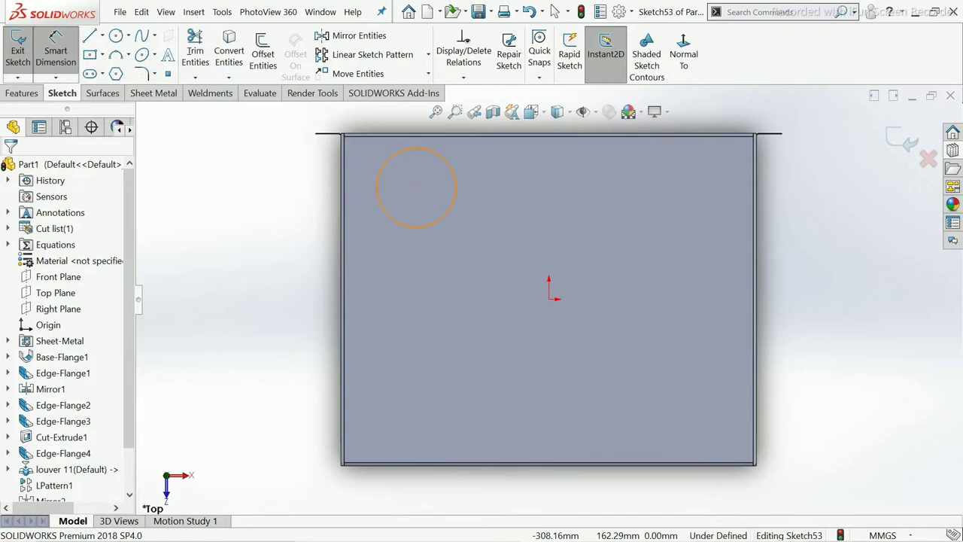
click(387, 215)
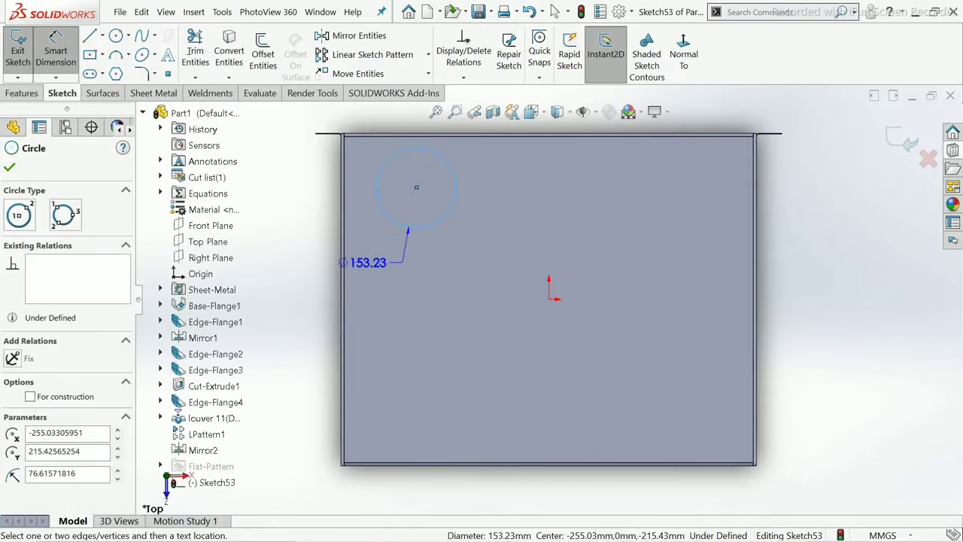
click(352, 262)
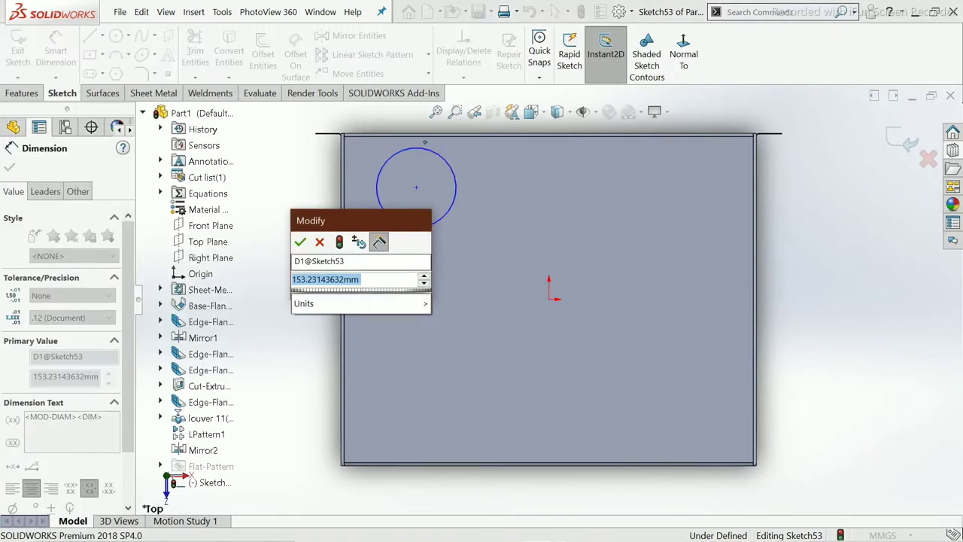
text(200)
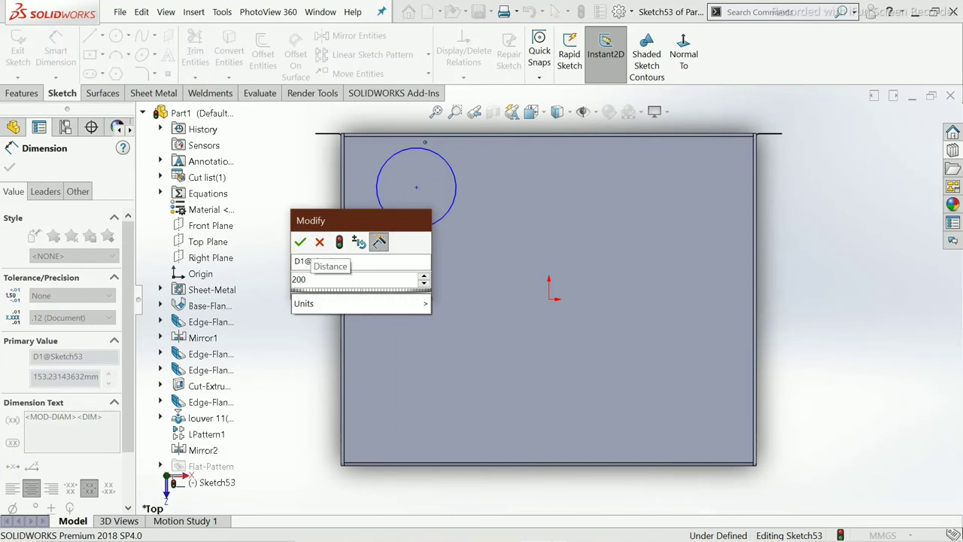
key(Return)
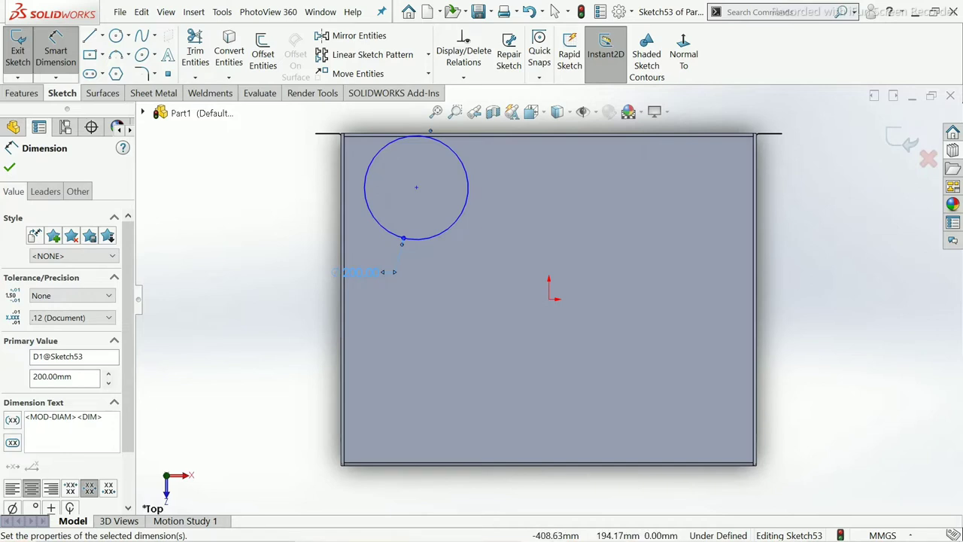
Locate the circle centre 200 mm from the left edge and 160 mm from the top edge.
click(369, 272)
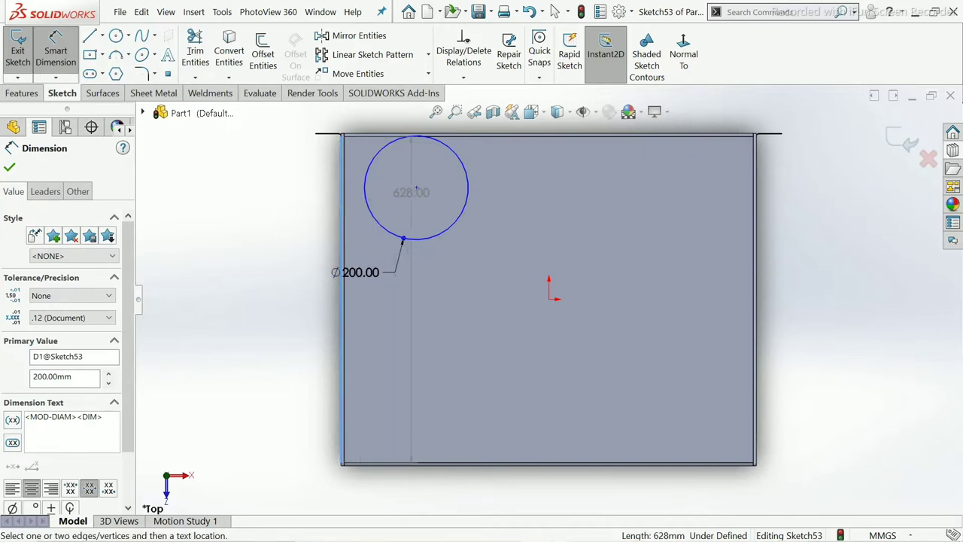
click(416, 187)
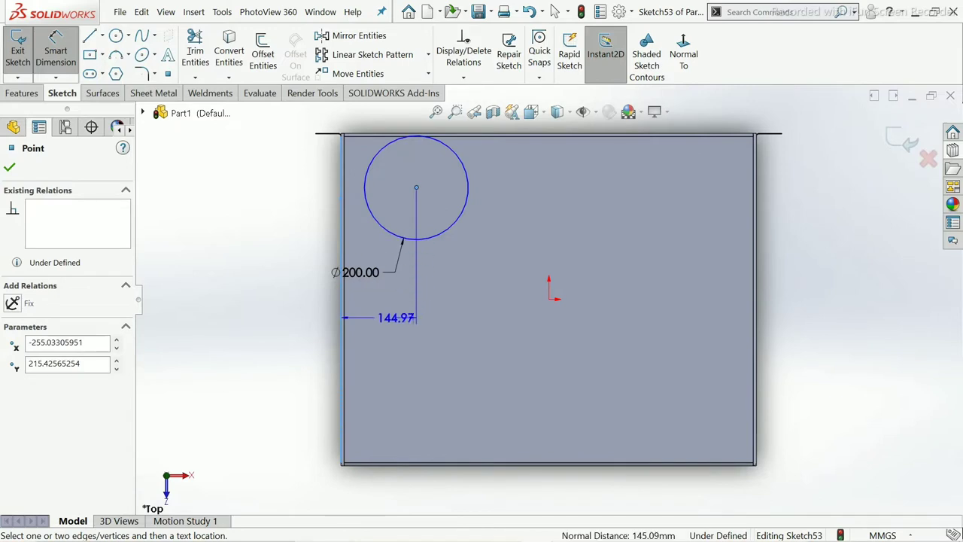
click(380, 317)
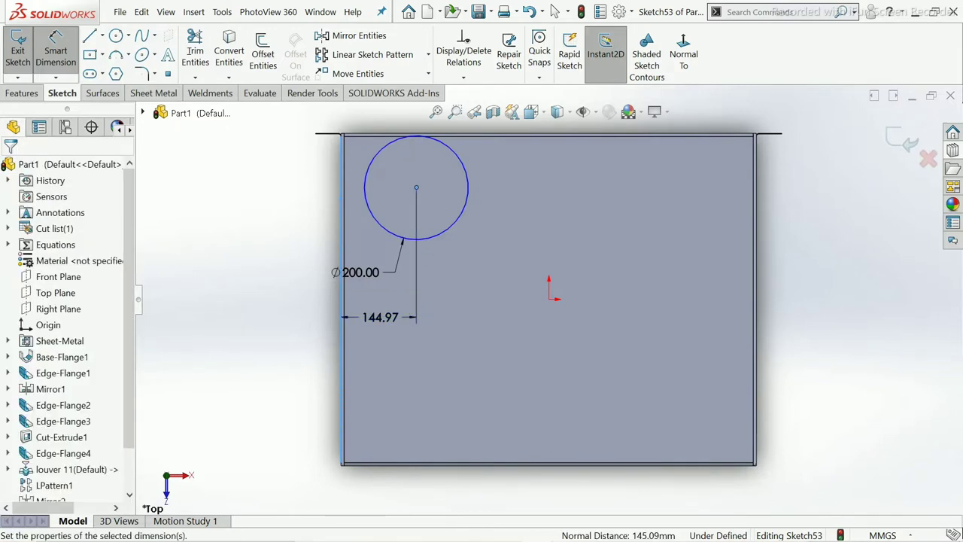
text(100)
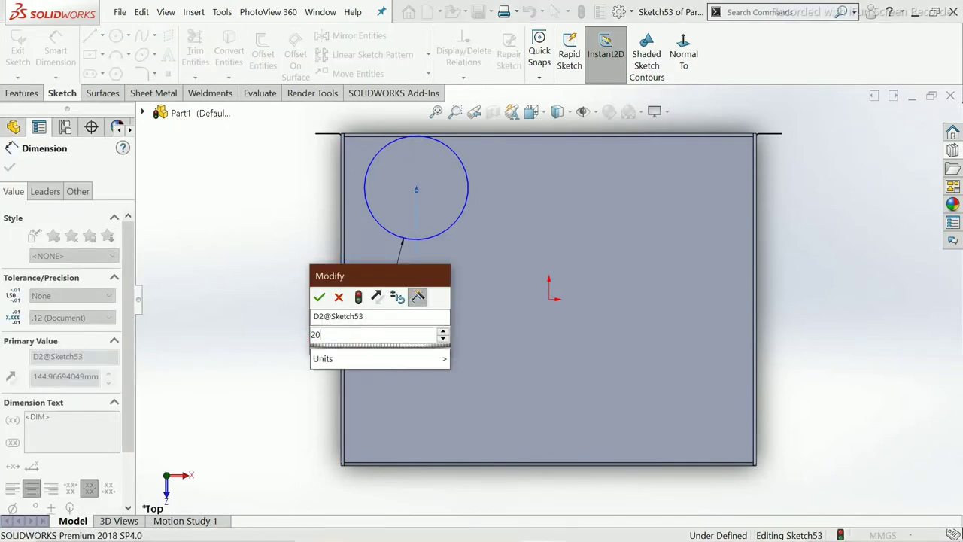
click(319, 296)
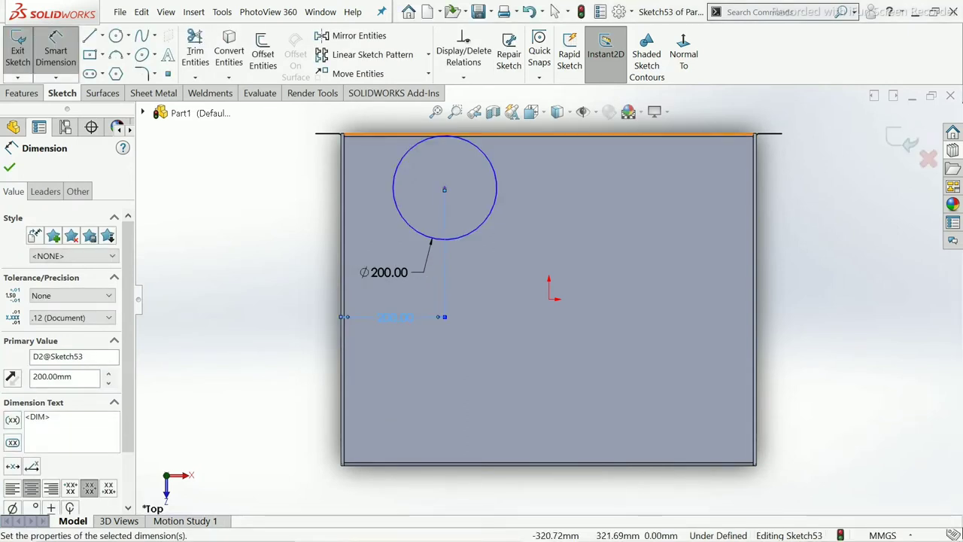
click(549, 133)
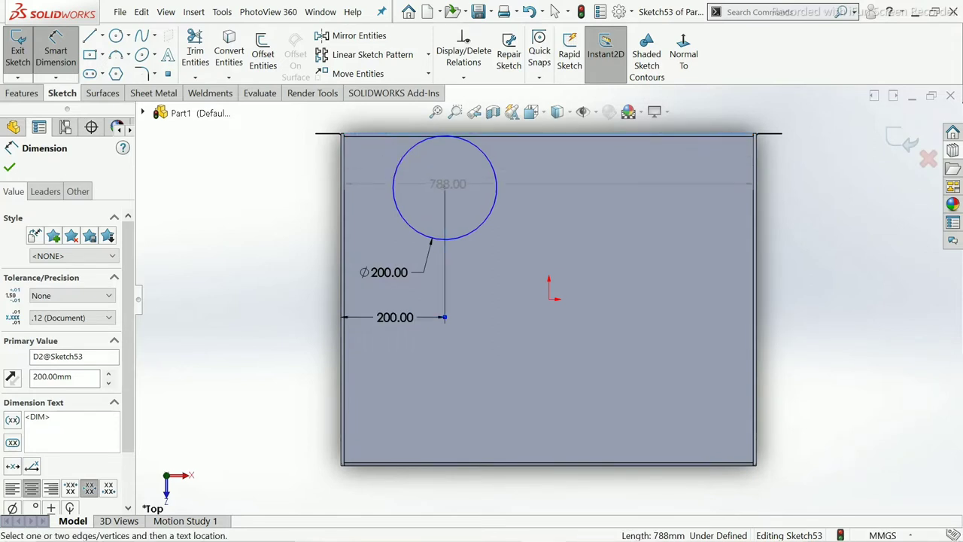
click(444, 187)
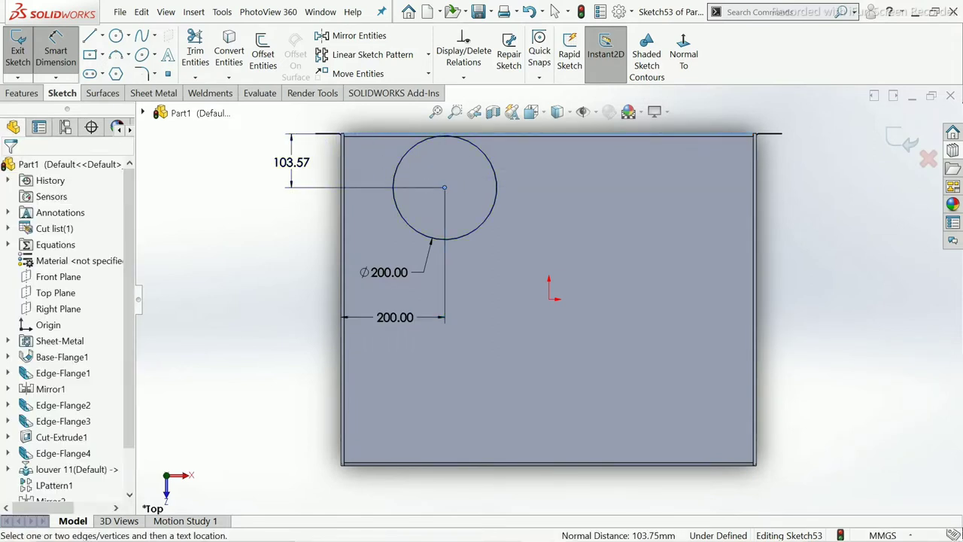
click(316, 165)
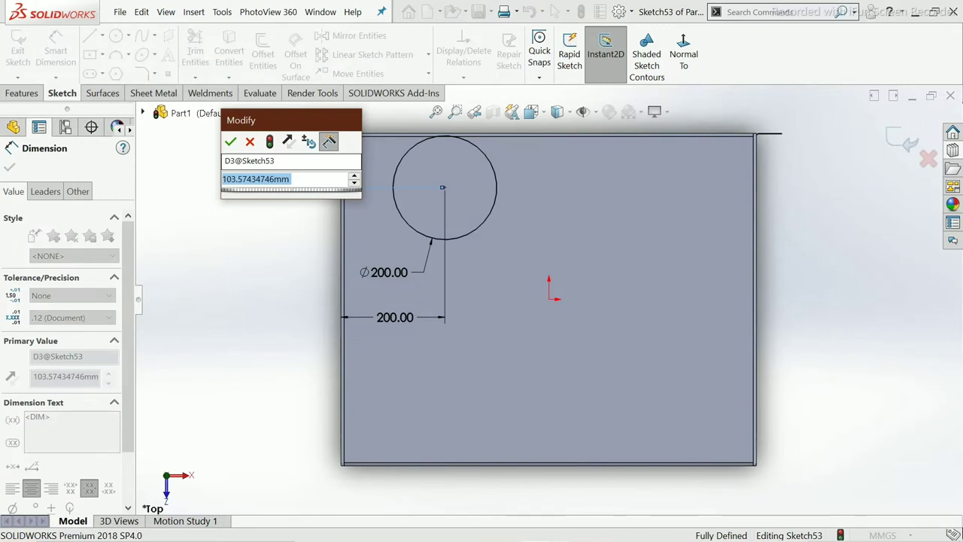
text(160)
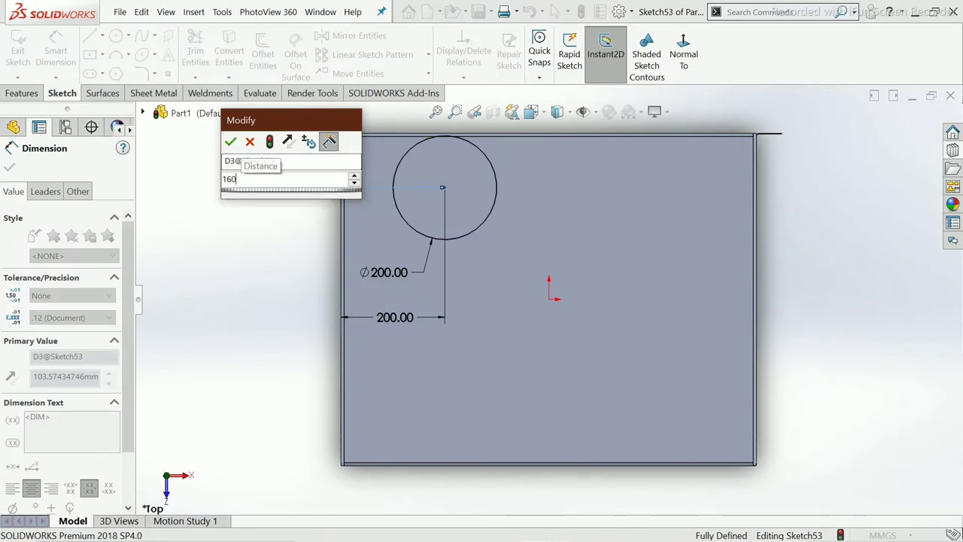
key(Return)
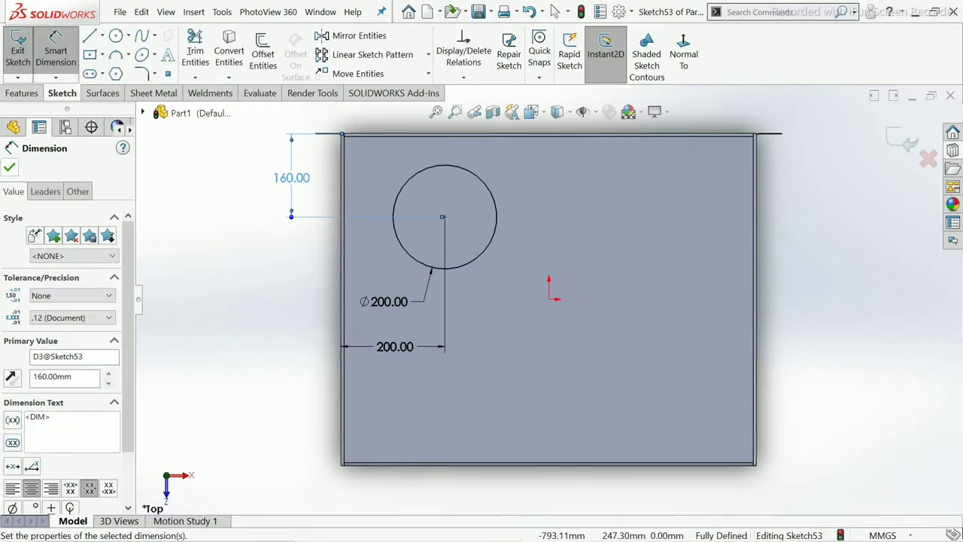
click(9, 167)
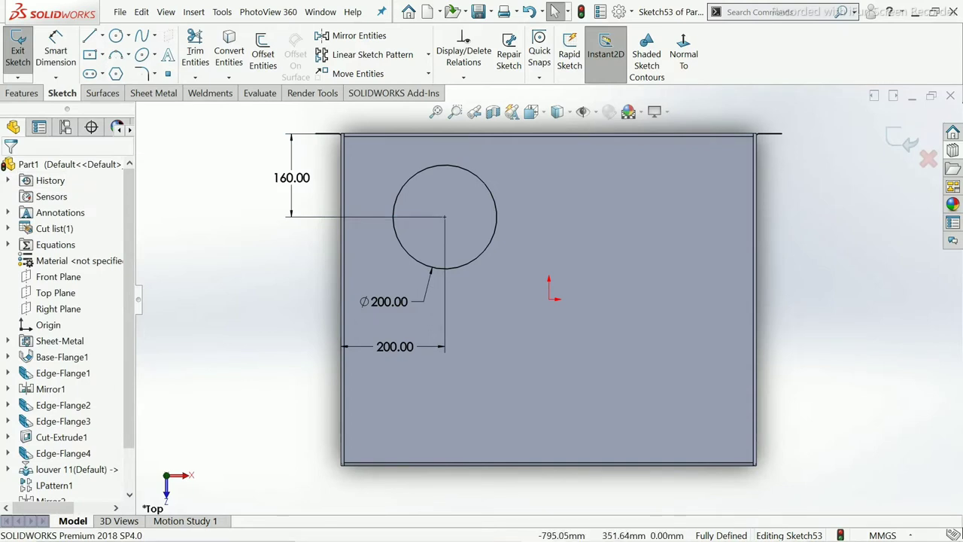
Draw several concentric rings at the vent centre, from about radius 30 out to near the rim.
click(115, 35)
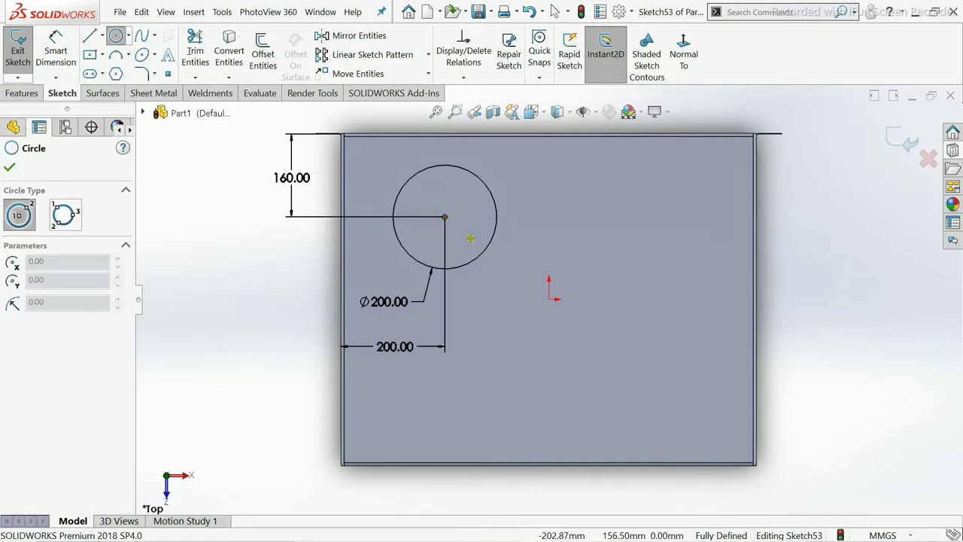
click(444, 217)
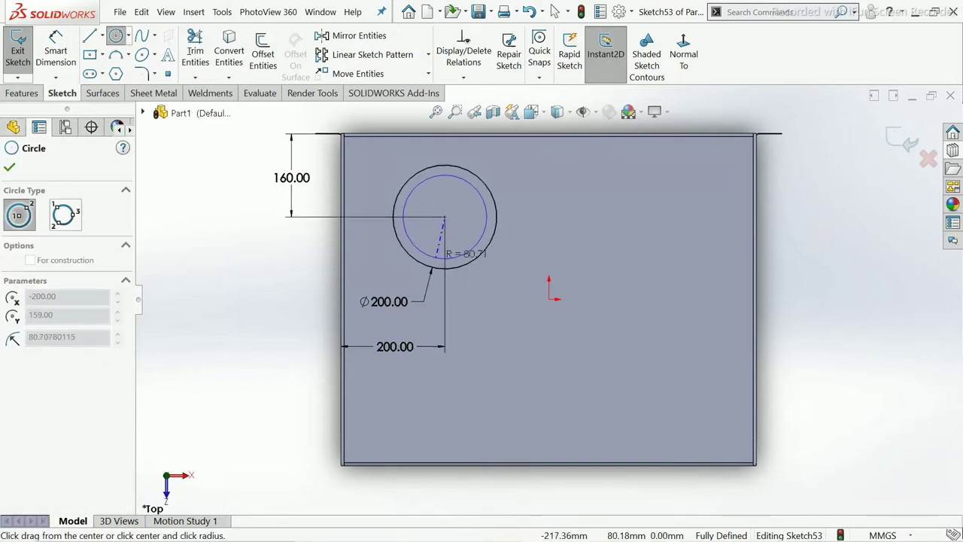
click(437, 256)
click(444, 218)
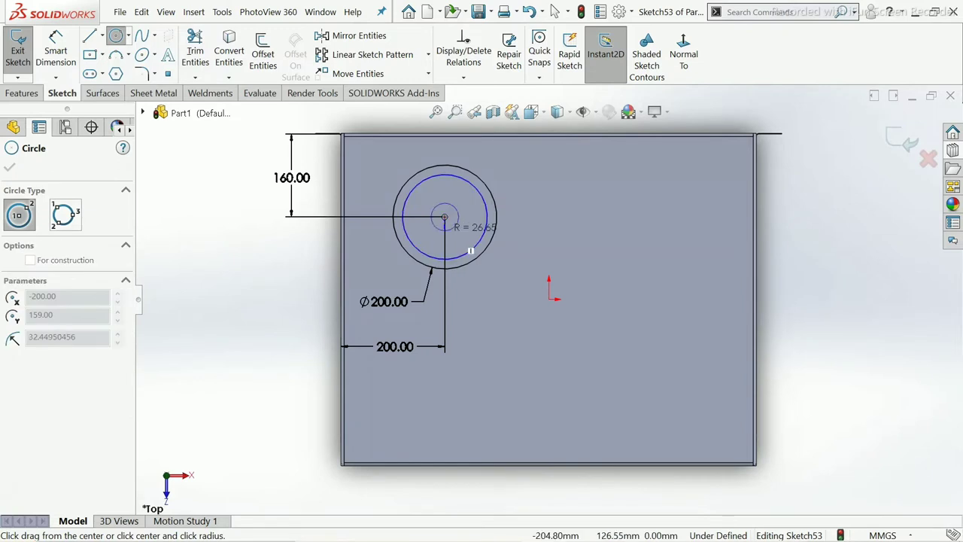
click(471, 238)
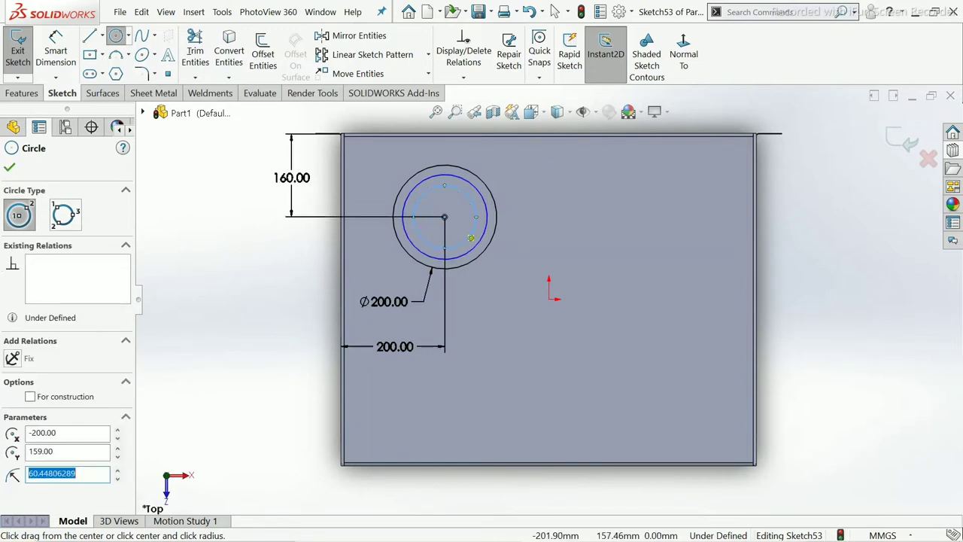
click(444, 218)
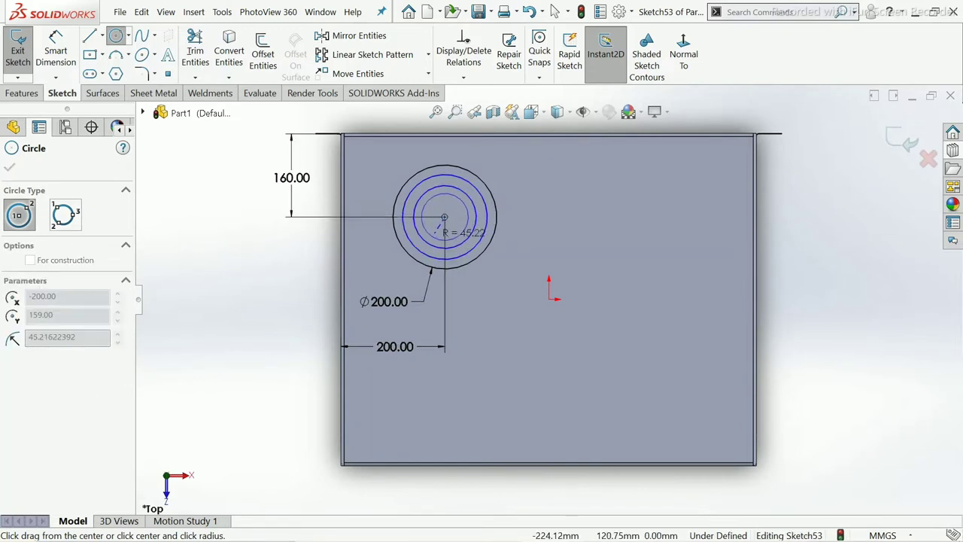
click(438, 228)
scroll(422, 200, down, 4)
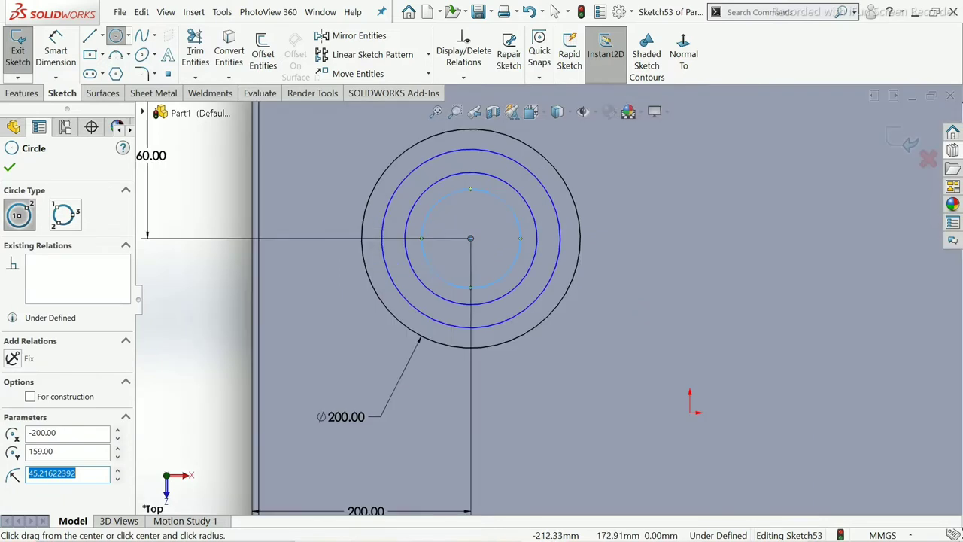
click(497, 259)
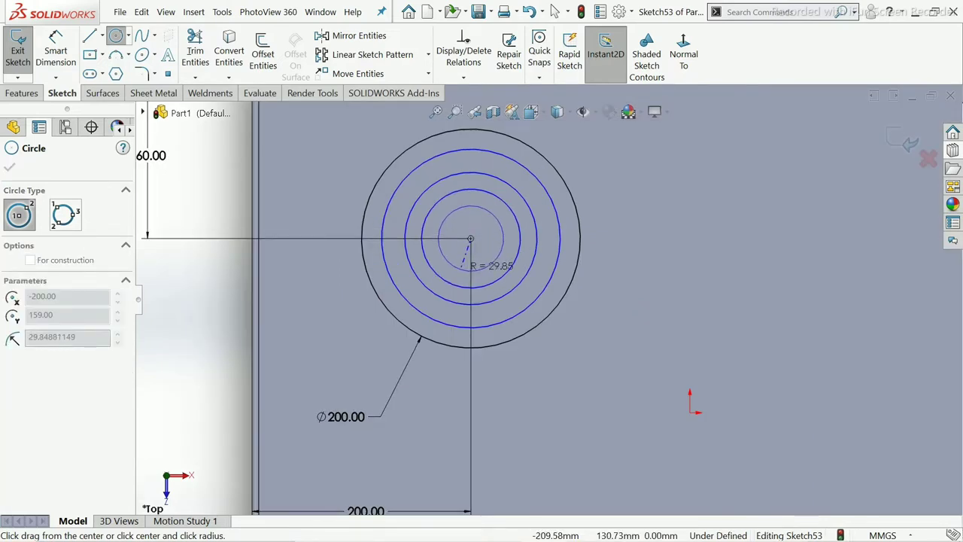
click(461, 268)
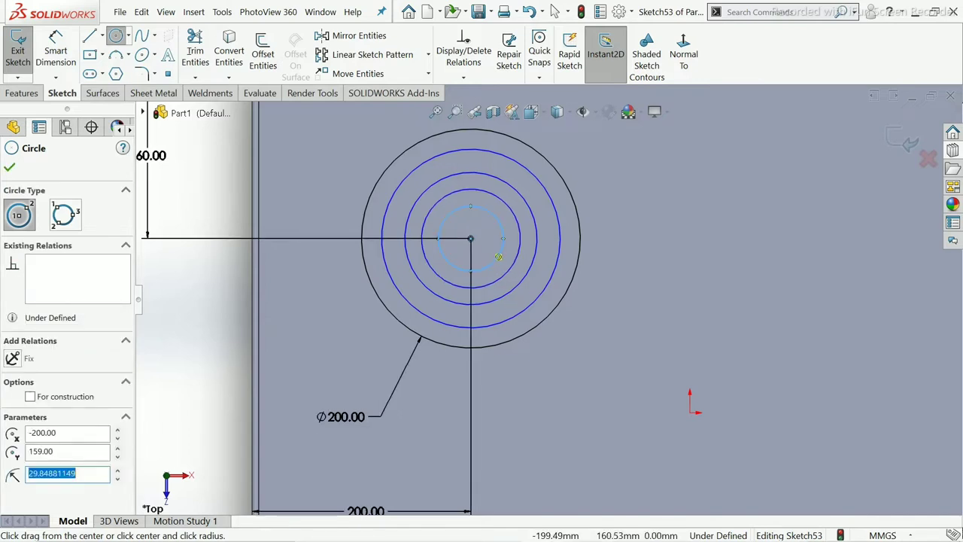
click(471, 238)
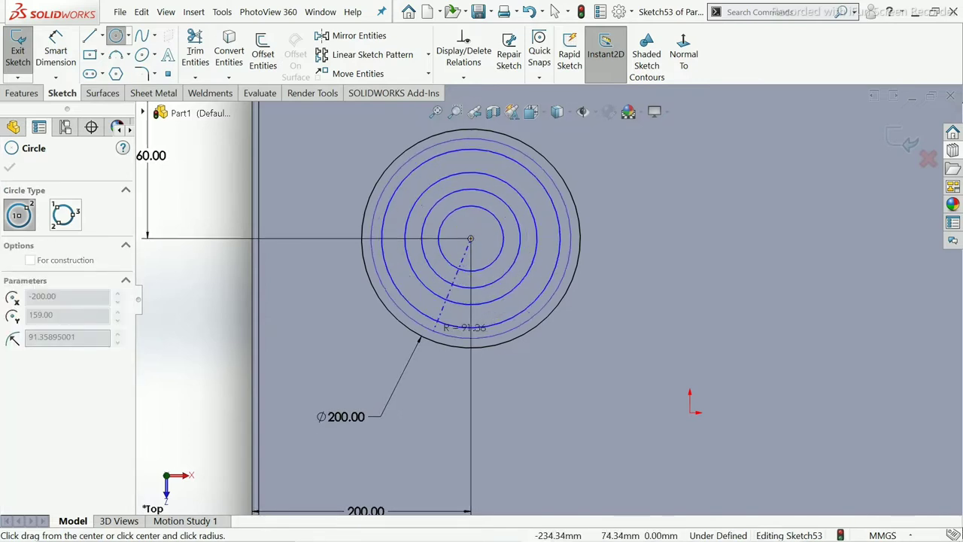
click(457, 340)
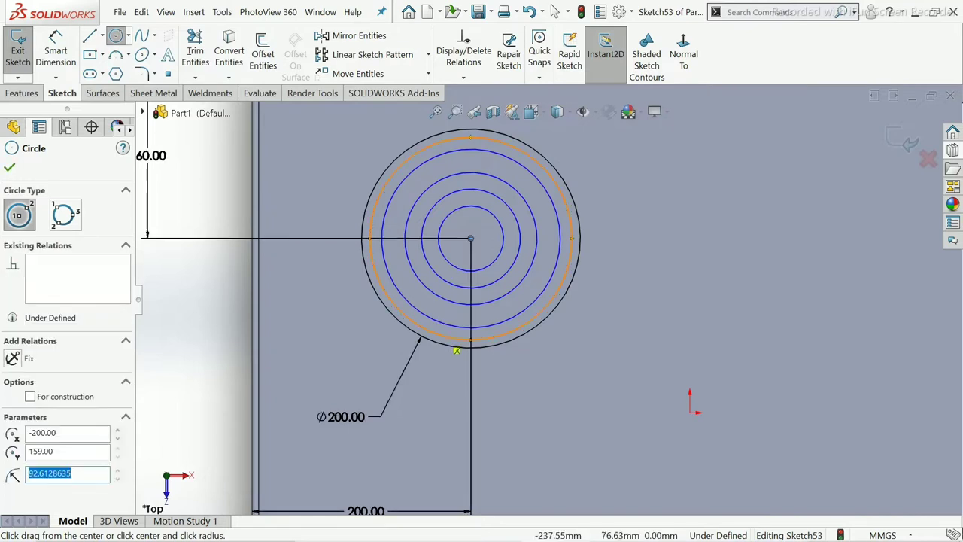
key(Escape)
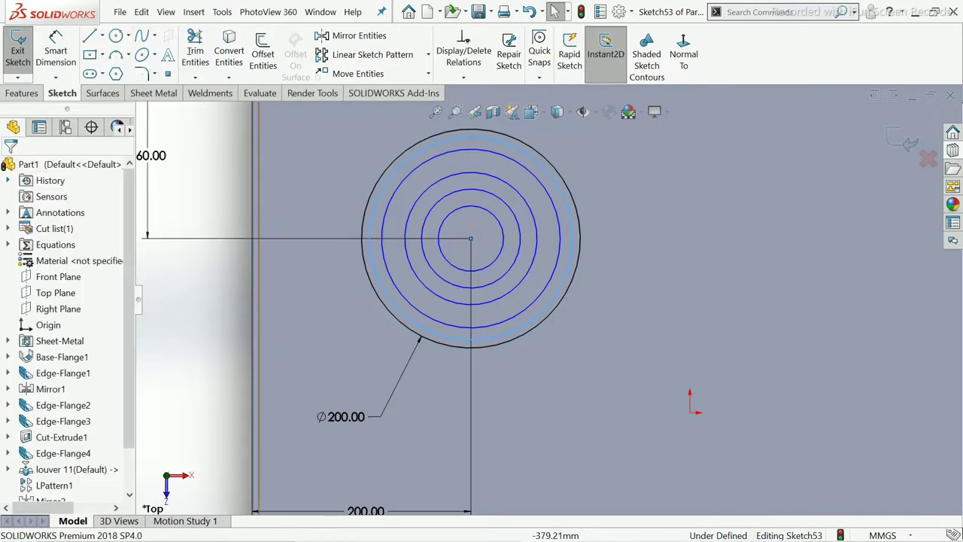
Check the ring sizes and add a 43.22 radius ring in the inner gap.
scroll(469, 240, up, 3)
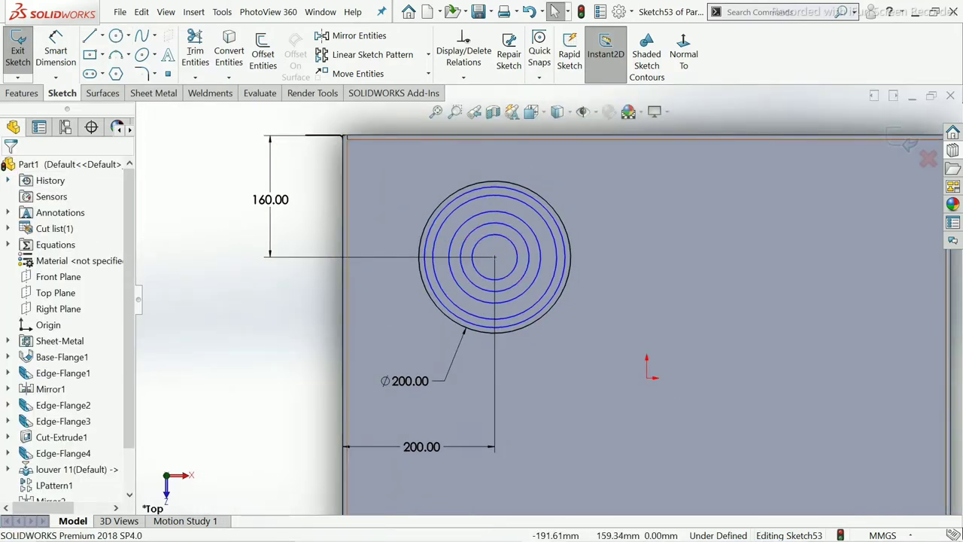
scroll(496, 301, down, 2)
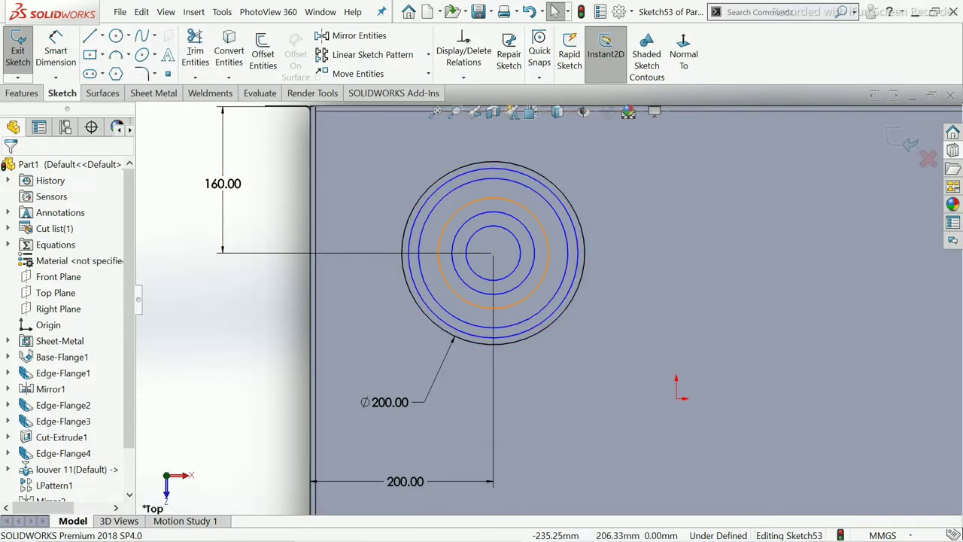
click(462, 198)
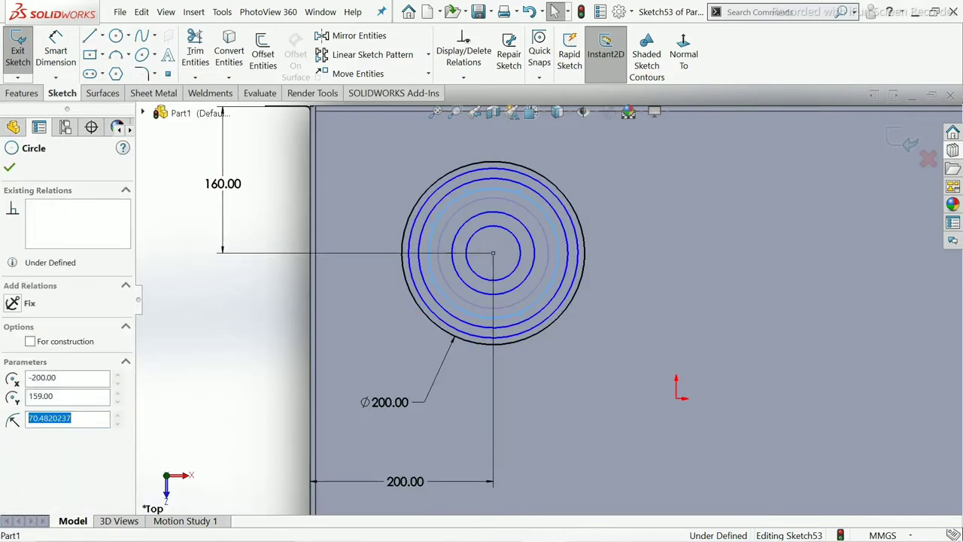
click(493, 197)
click(493, 201)
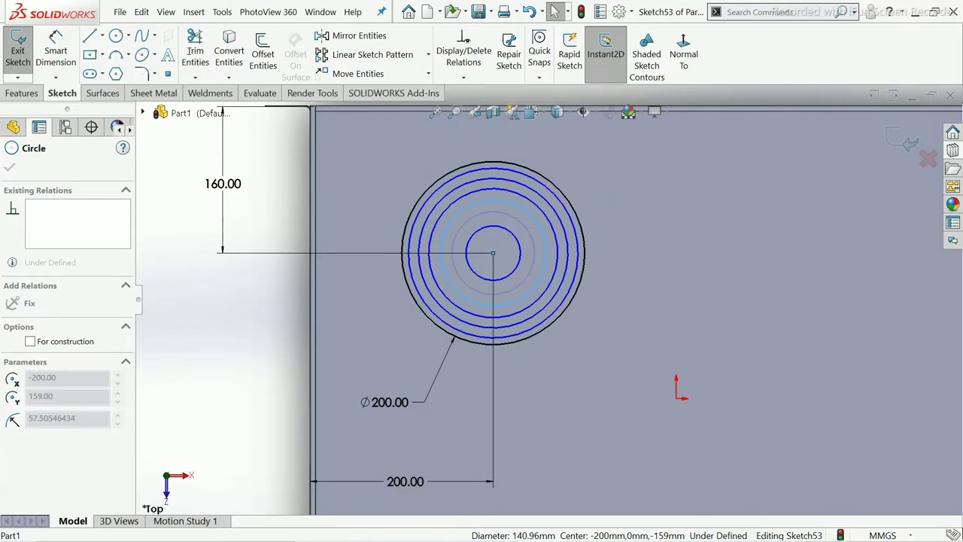
key(Escape)
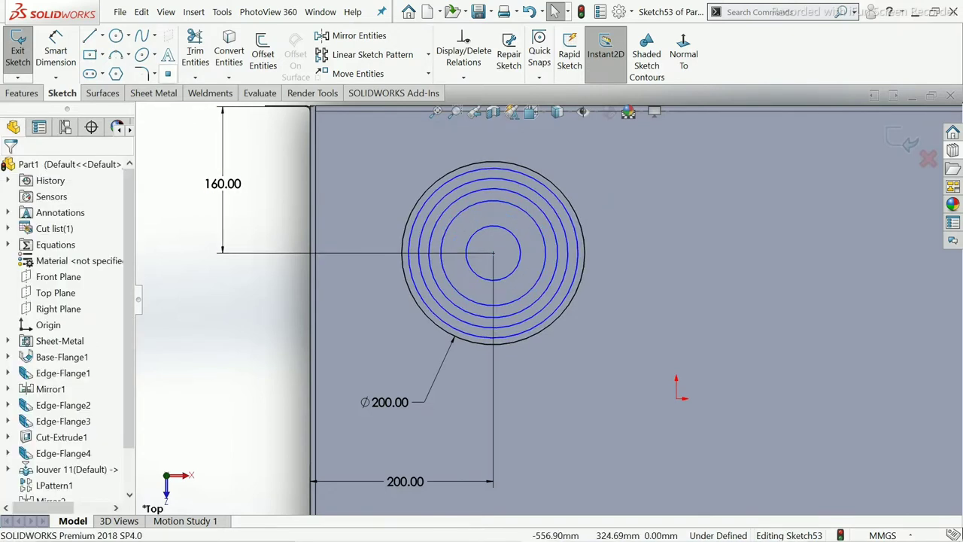
key(Return)
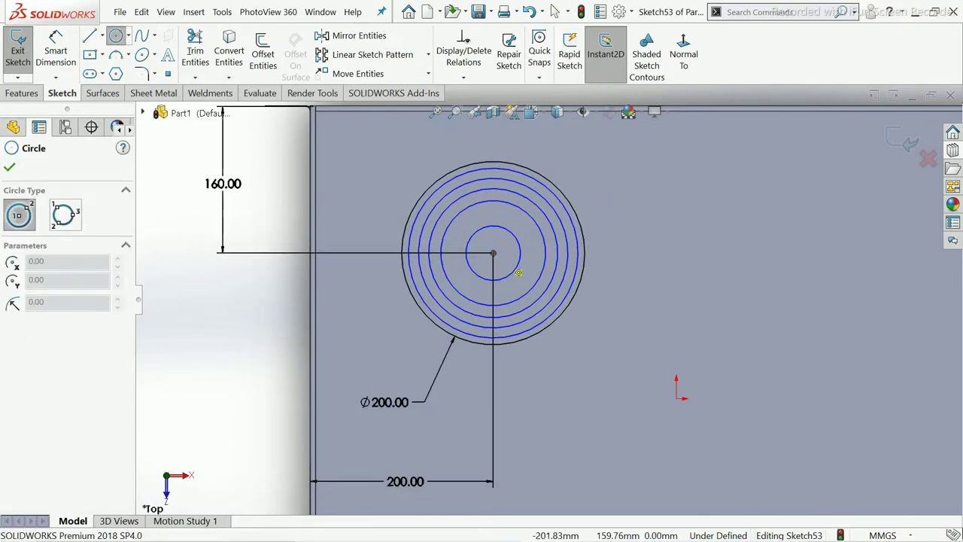
click(493, 253)
click(519, 224)
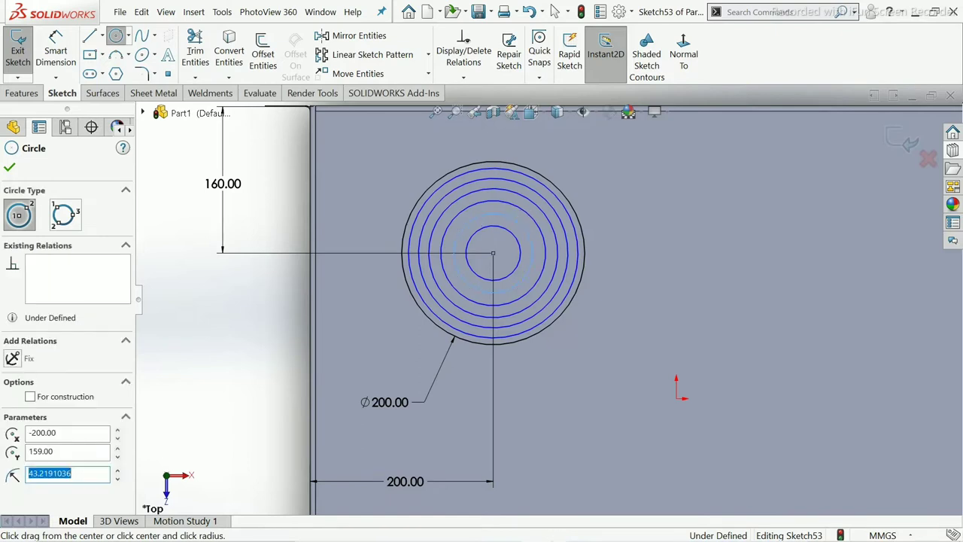
right_click(504, 237)
click(506, 226)
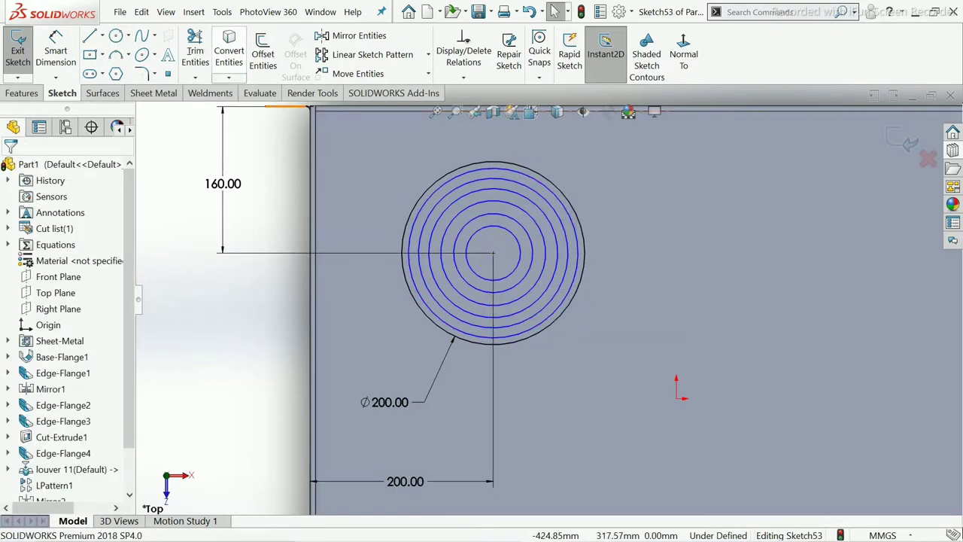
Draw a horizontal centerline from the vent centre to the outer circle's left edge.
click(101, 35)
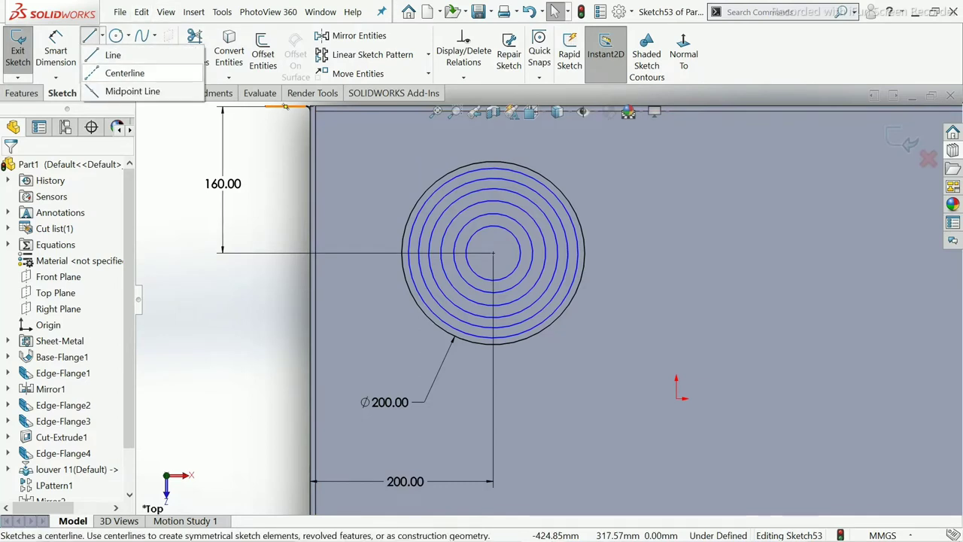
click(113, 73)
click(493, 253)
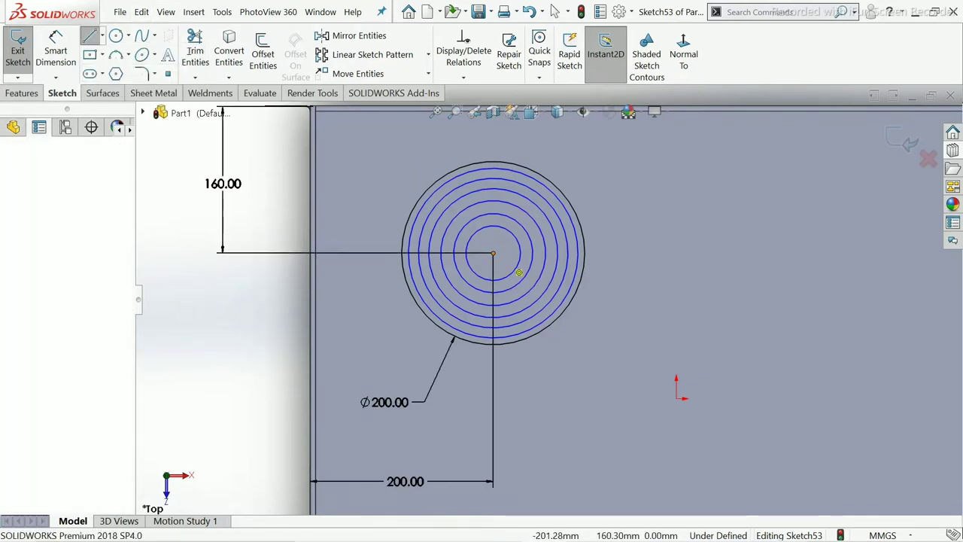
click(421, 263)
right_click(403, 252)
click(429, 262)
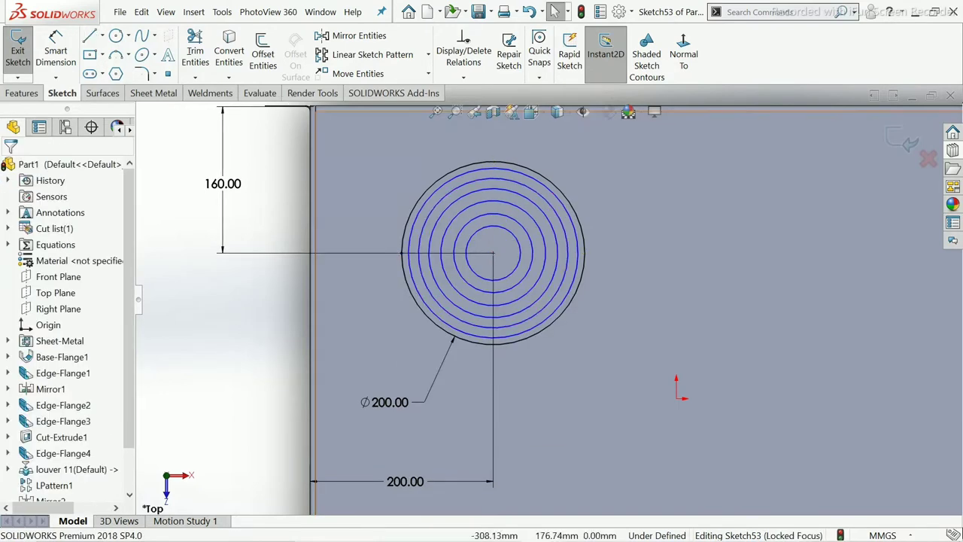
Draw a spoke line from the vent centre out to the outer circle.
right_click(381, 160)
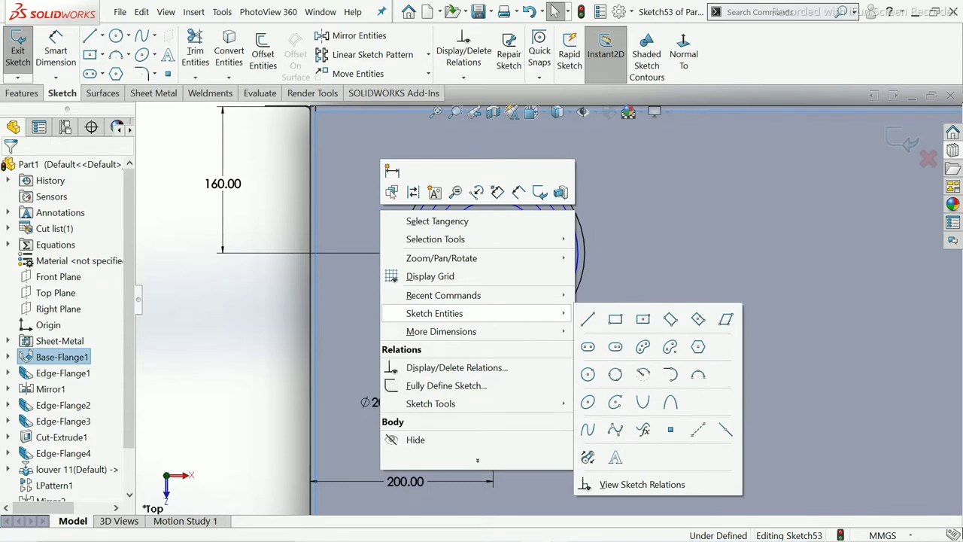
click(588, 319)
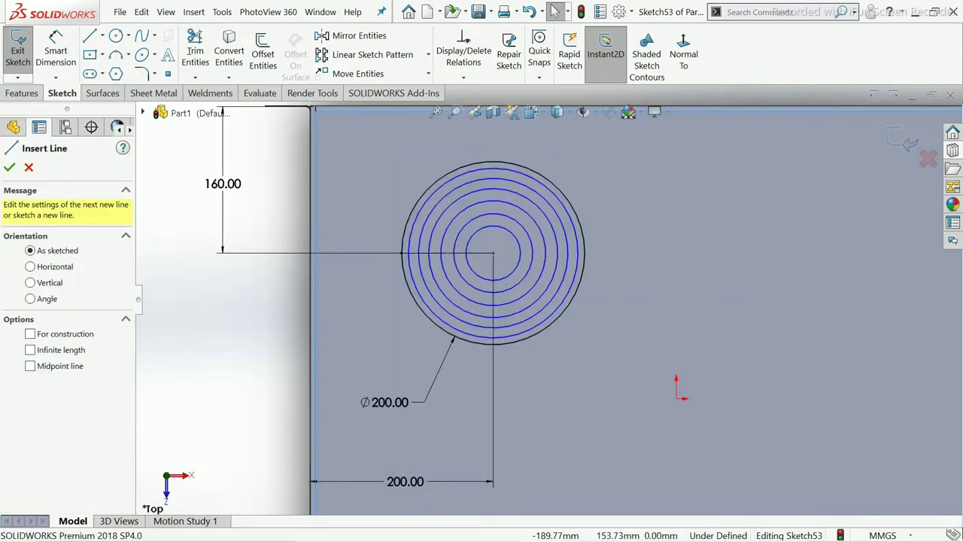
click(493, 253)
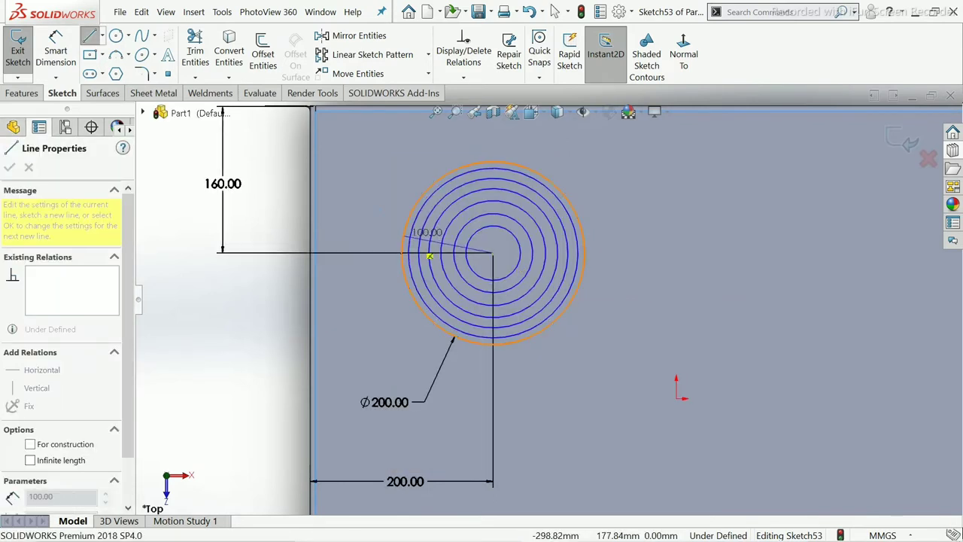
right_click(400, 237)
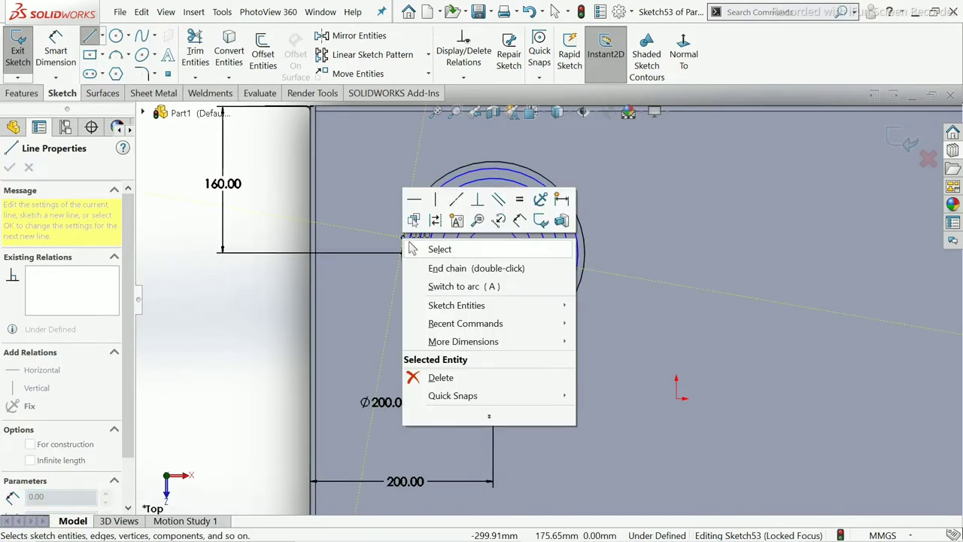
click(420, 249)
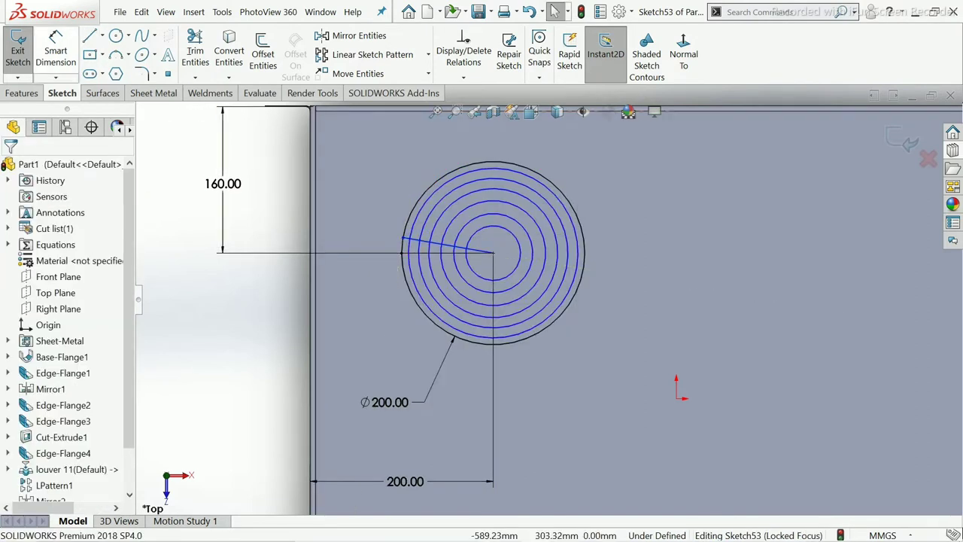
Dimension the angle between the spoke and the centerline as 5°.
click(55, 52)
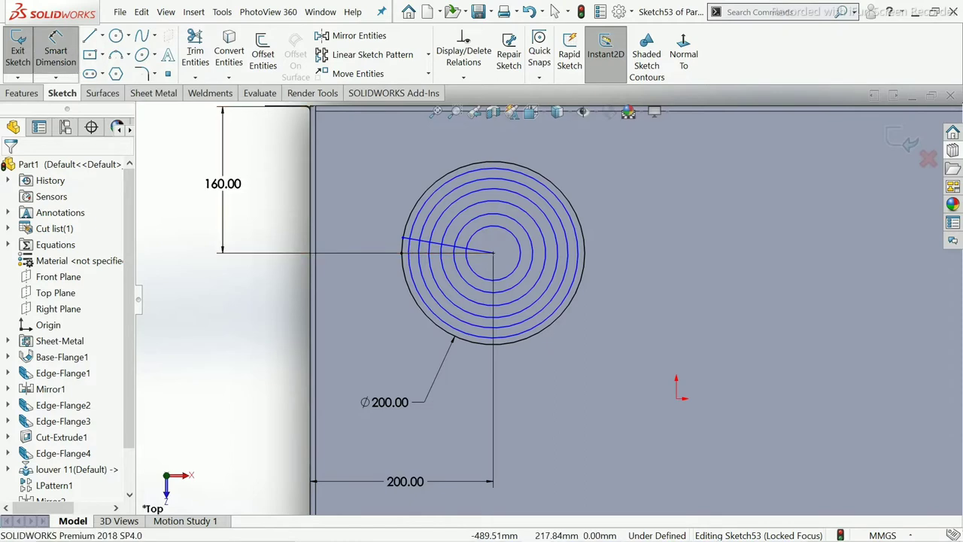
click(447, 253)
click(447, 245)
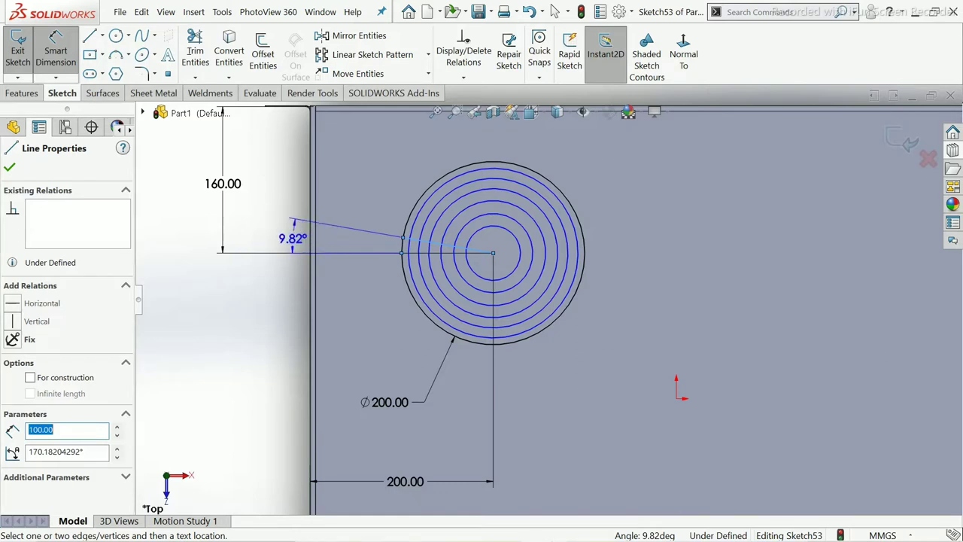
click(292, 238)
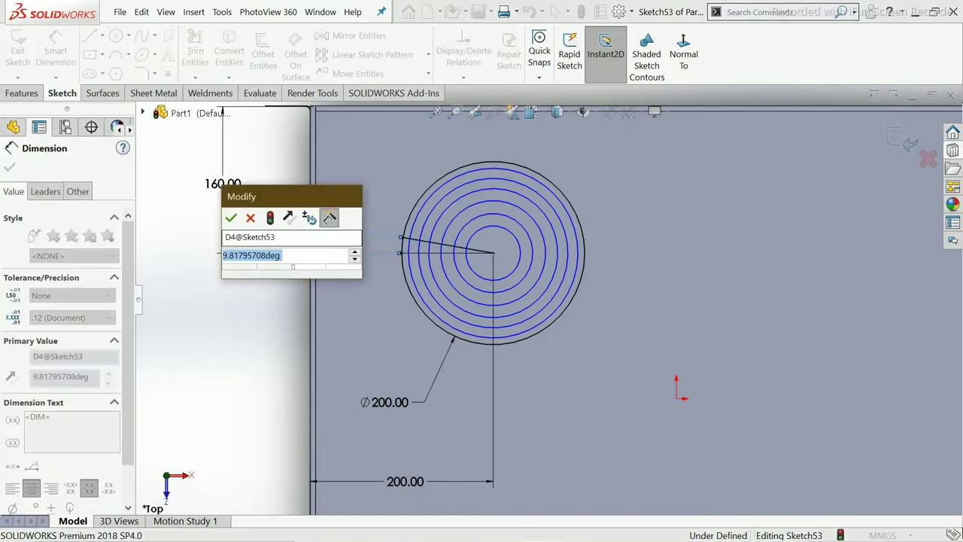
text(5)
key(Return)
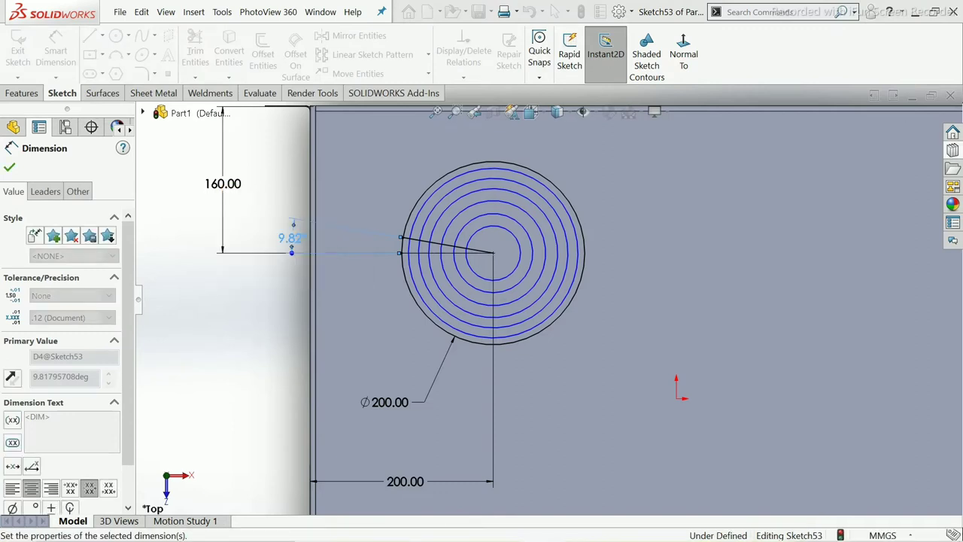
key(Escape)
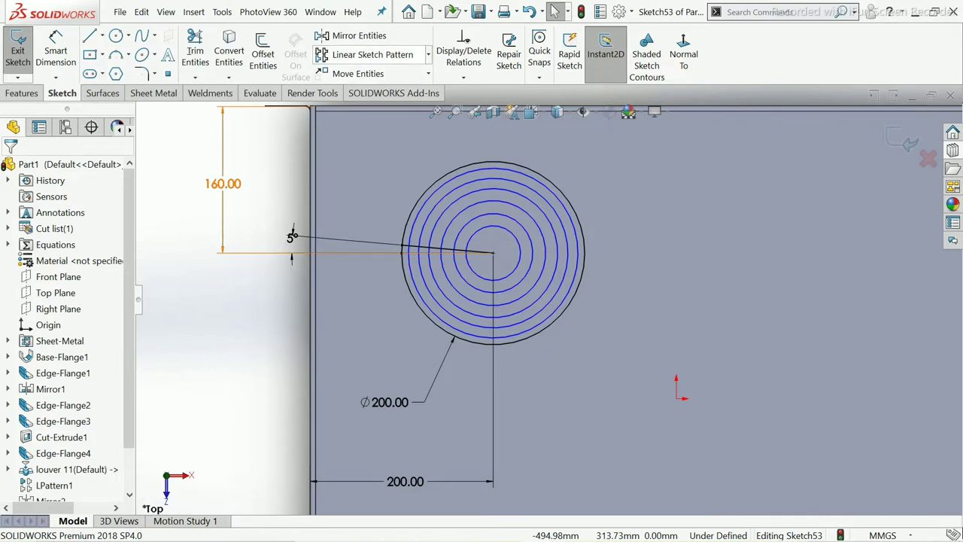
Circular-pattern the spoke line into 6 instances about the vent circle's centre.
click(428, 55)
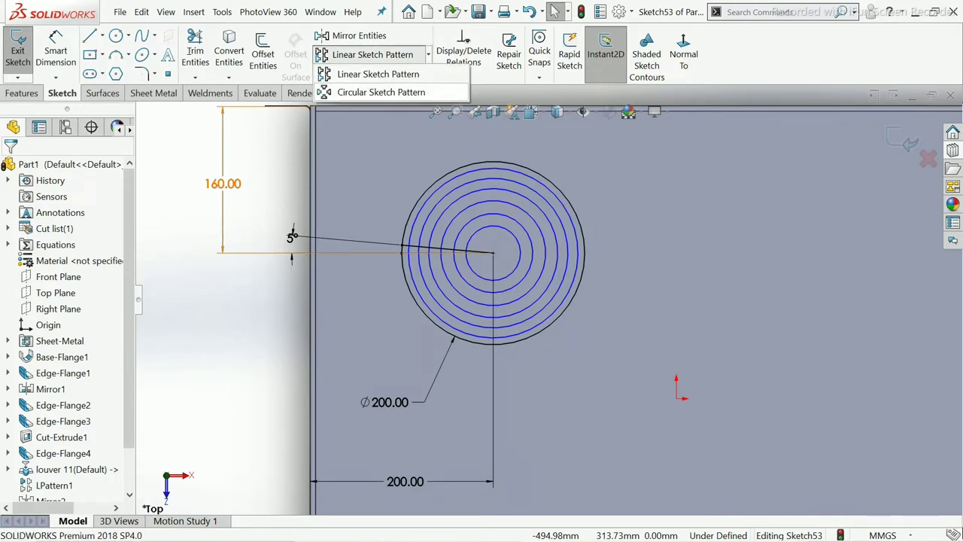
click(381, 92)
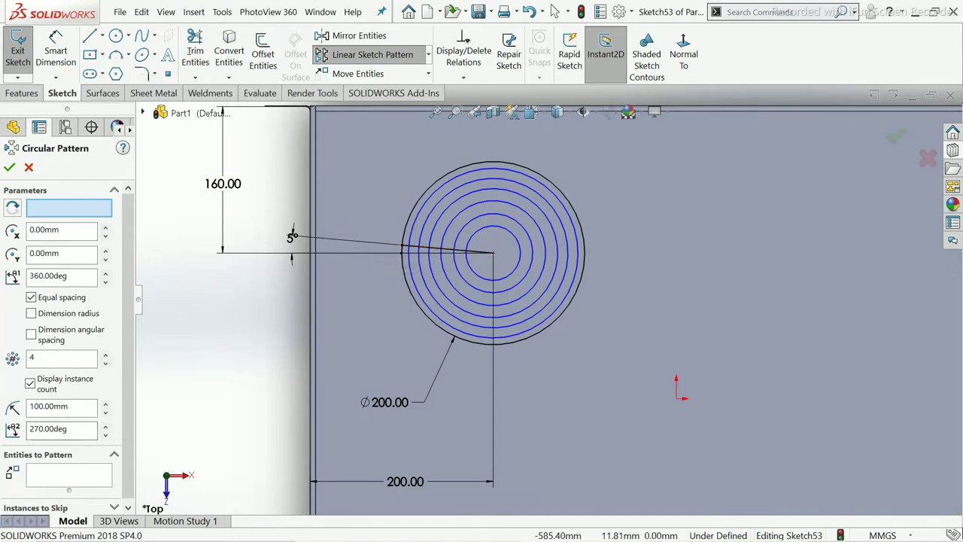
click(68, 474)
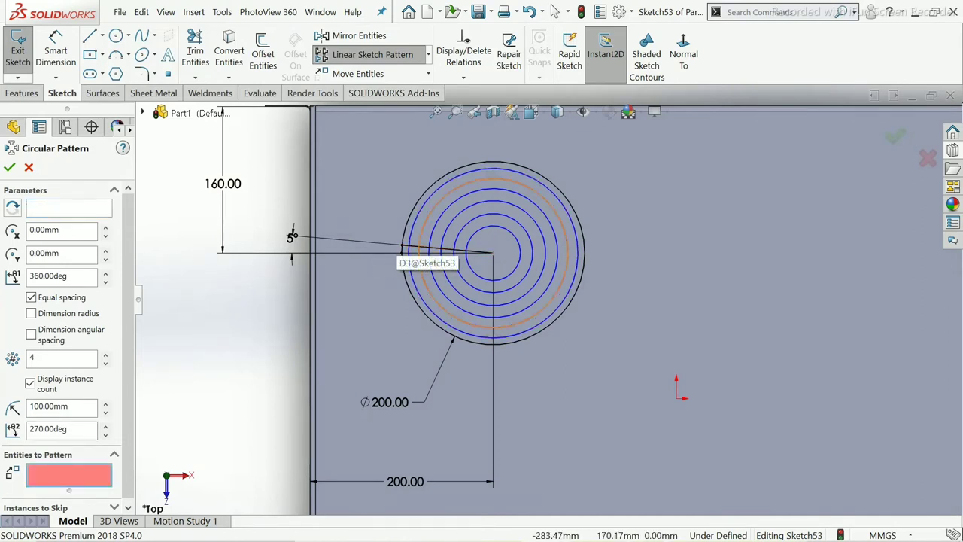
click(452, 250)
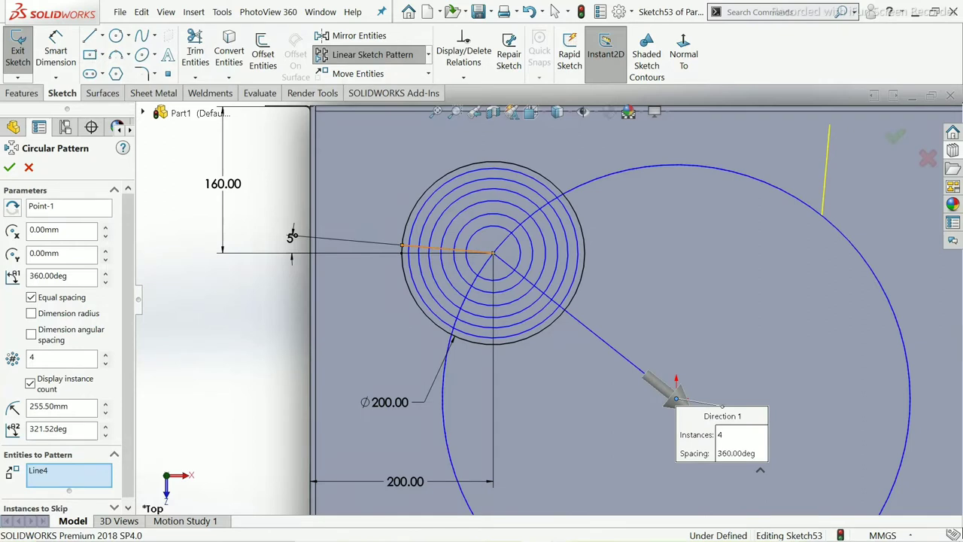
click(45, 206)
right_click(47, 206)
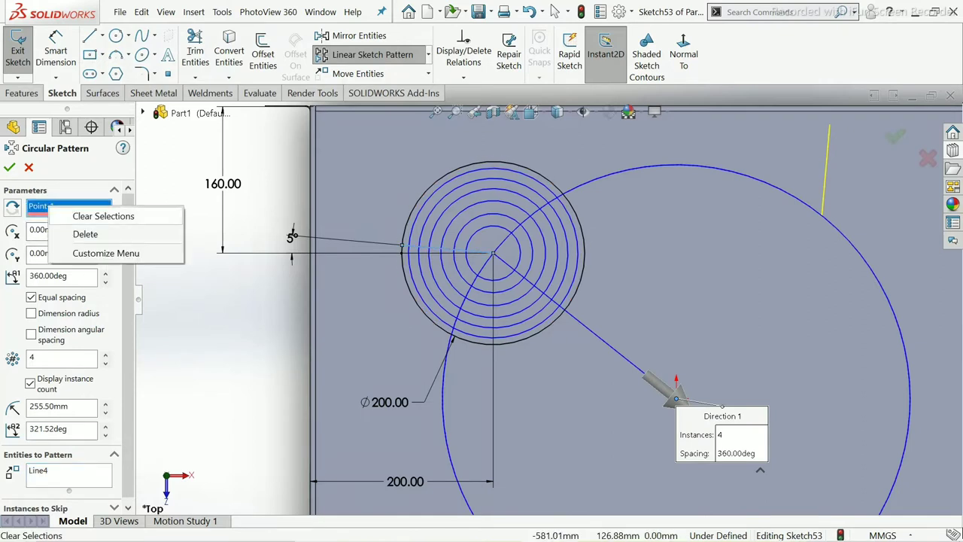
click(103, 216)
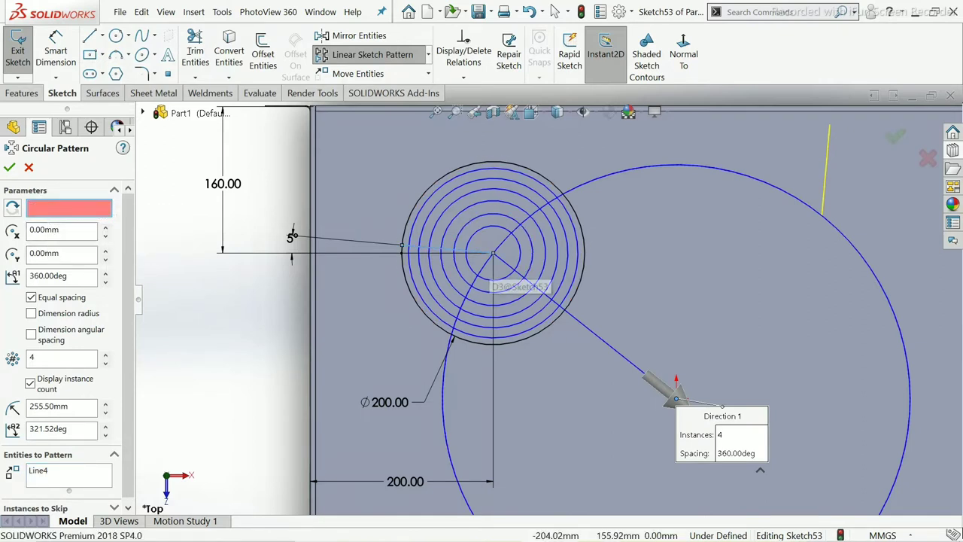
click(493, 253)
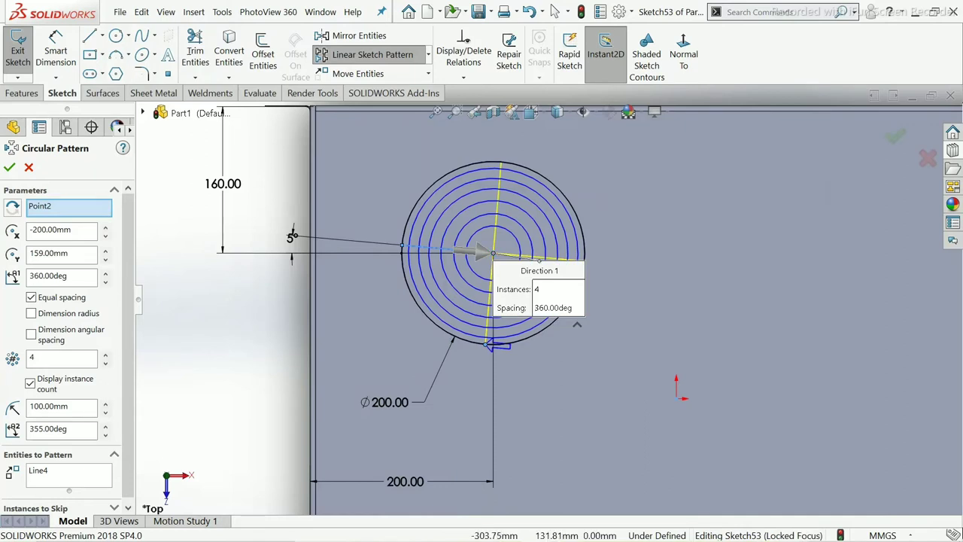
click(62, 358)
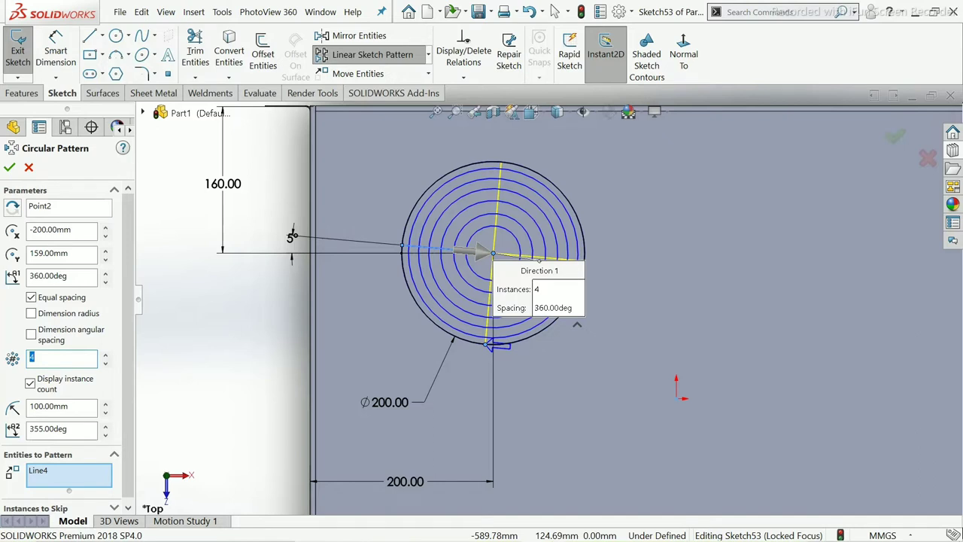
text(6)
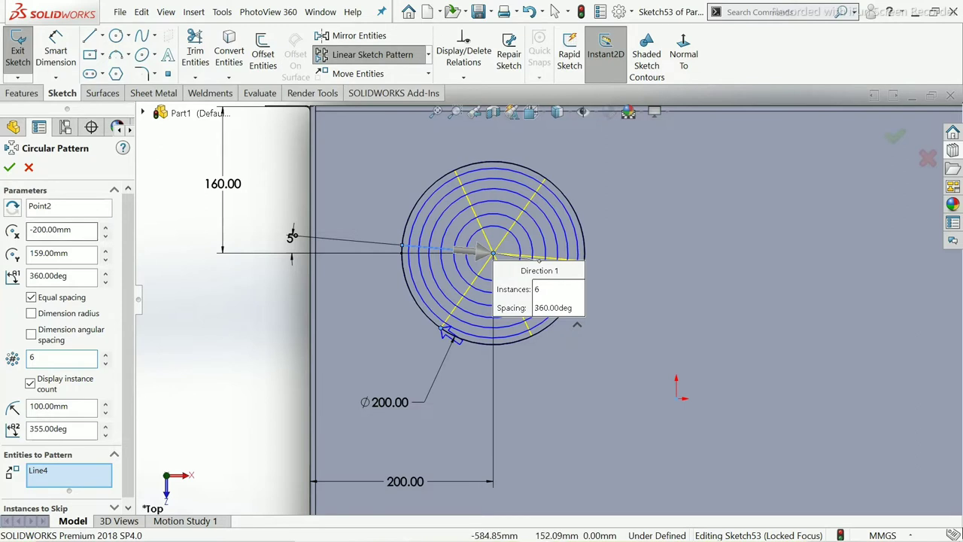
click(9, 167)
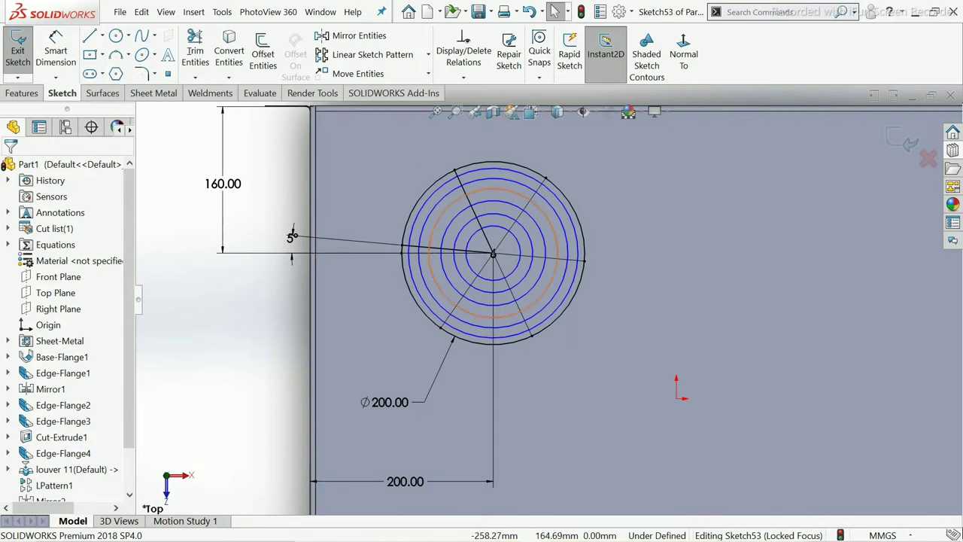
Zoom to check the ringed, six-spoke vent sketch and exit Sketch53.
scroll(553, 299, up, 3)
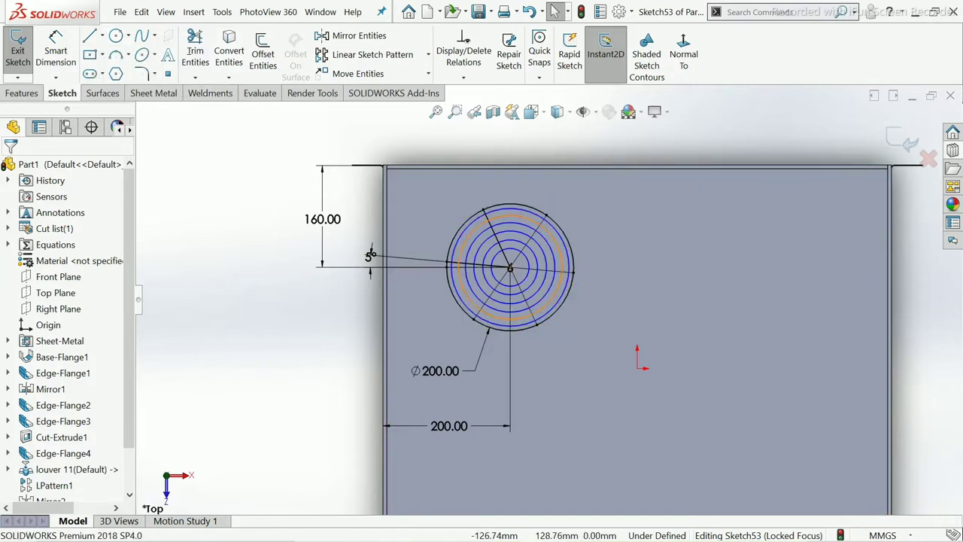
scroll(559, 293, down, 3)
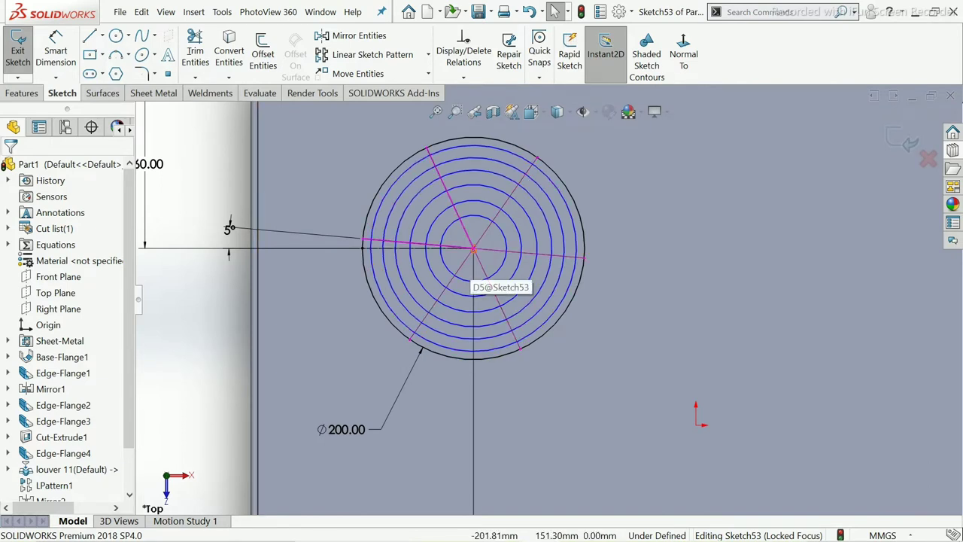
scroll(550, 299, up, 3)
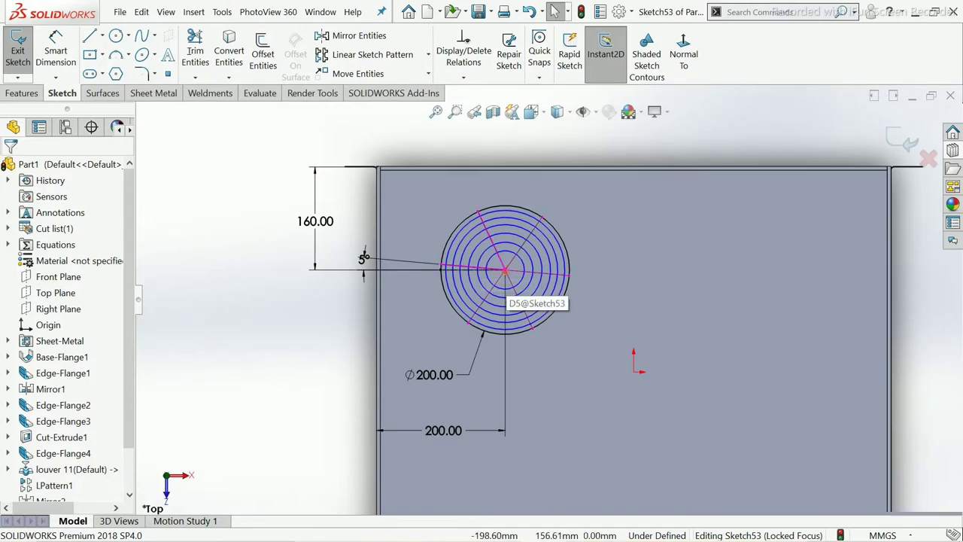
scroll(498, 275, down, 2)
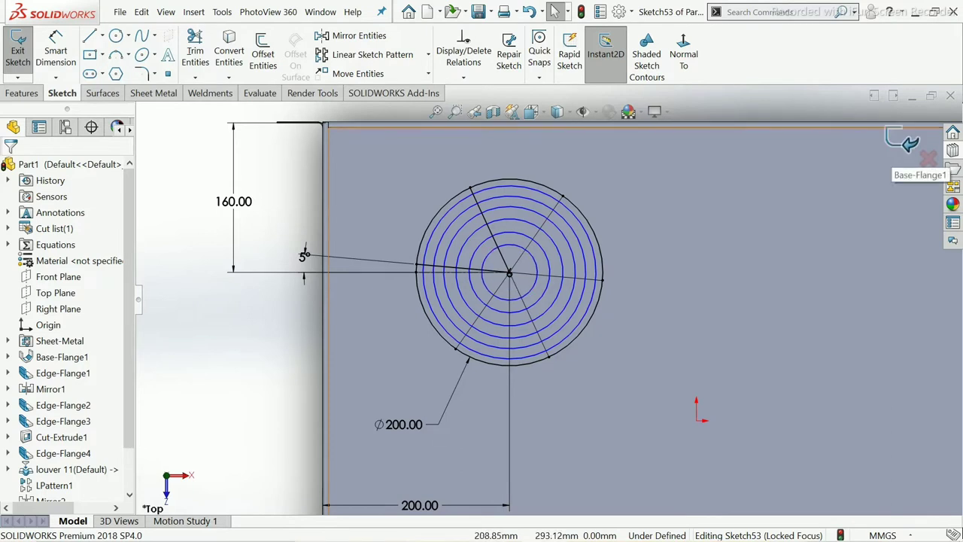
click(911, 141)
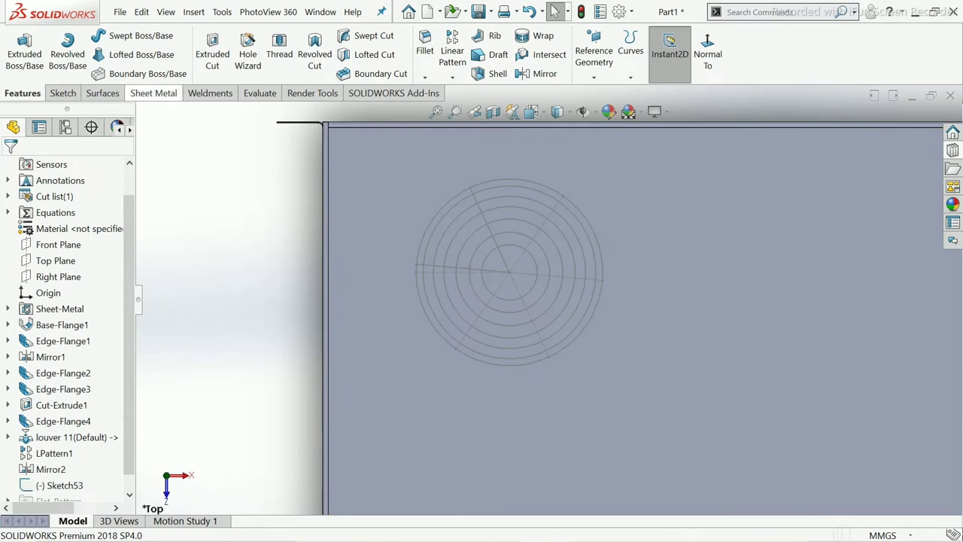
Start a sheet-metal Vent with Sketch53's outer 200 mm circle as boundary, giving 31411.10 mm² flow area.
click(153, 92)
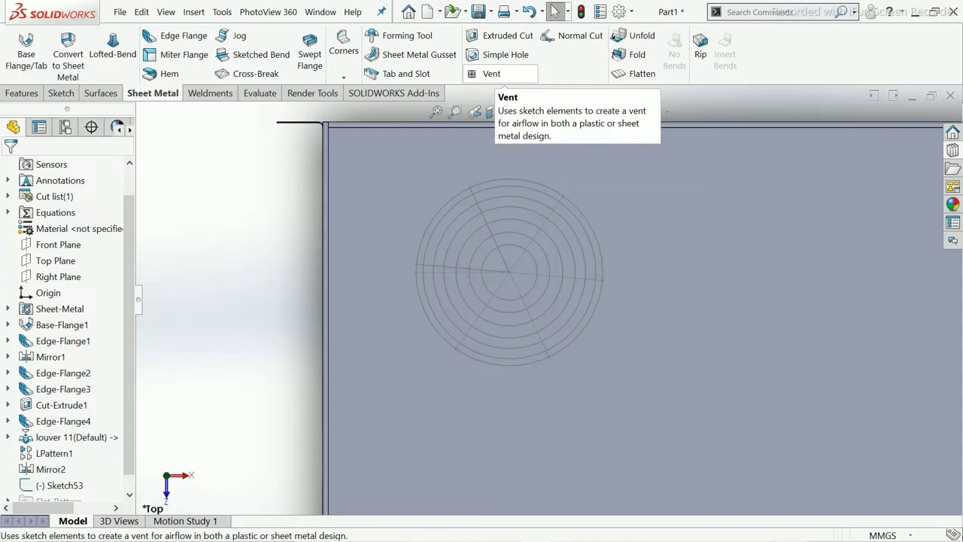
click(486, 73)
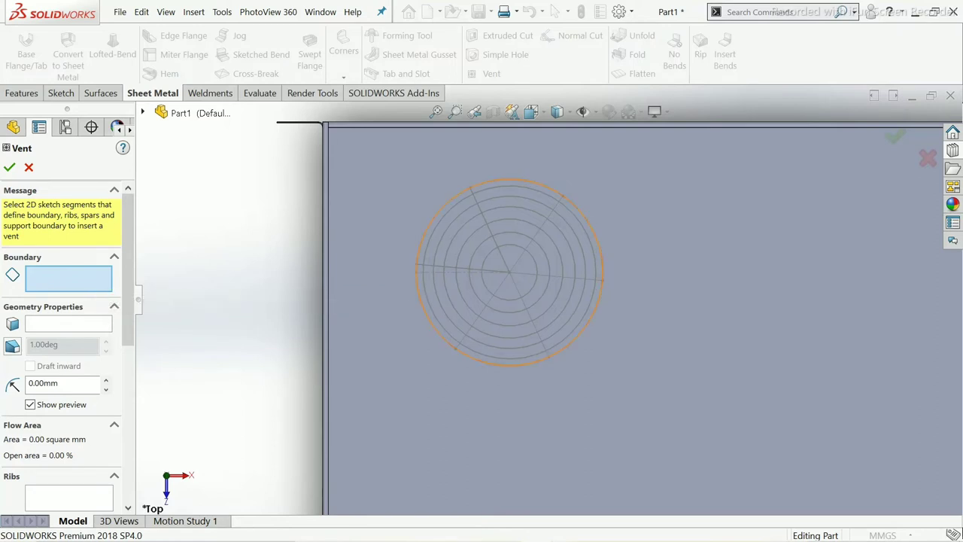
click(509, 271)
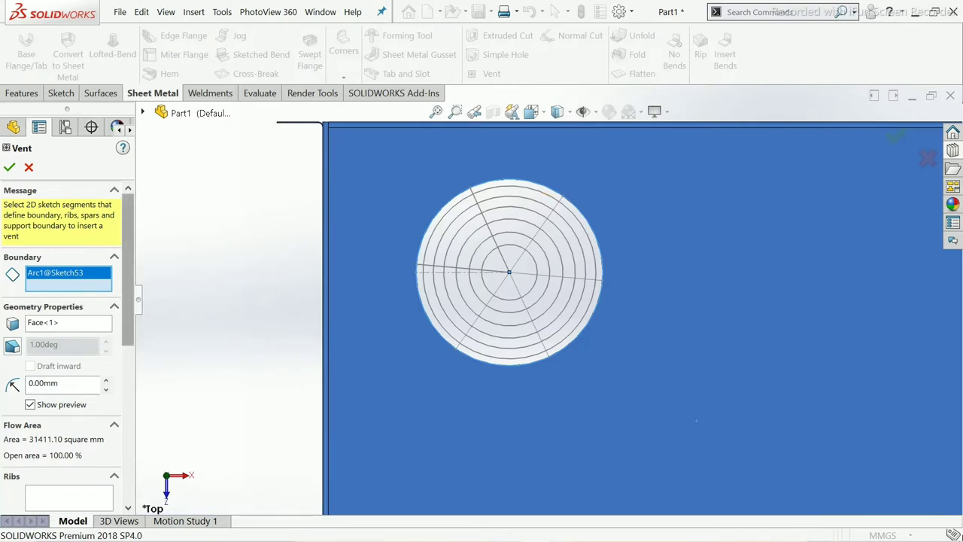
scroll(68, 338, down, 3)
scroll(67, 339, down, 2)
Set the rib width to 8 mm and add all six spoke lines as ribs.
click(68, 340)
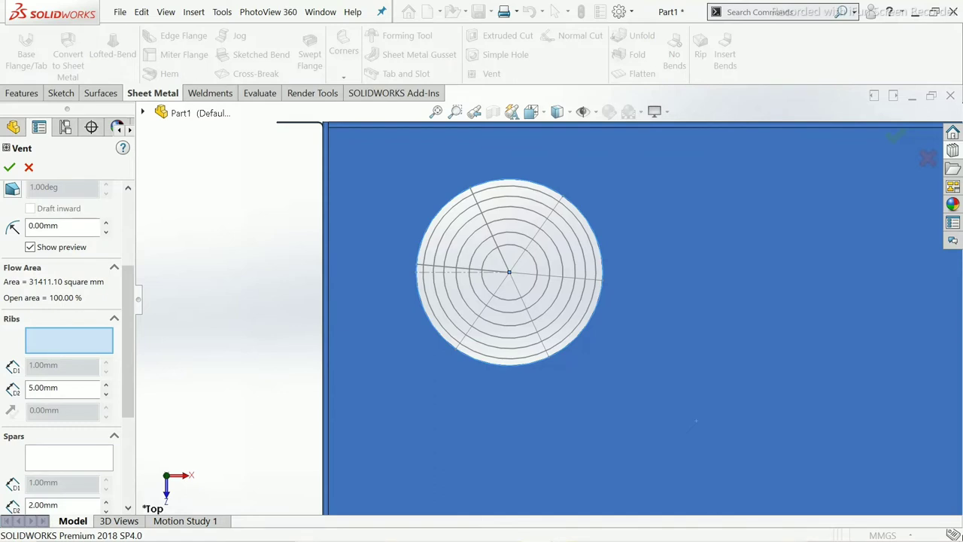
click(64, 388)
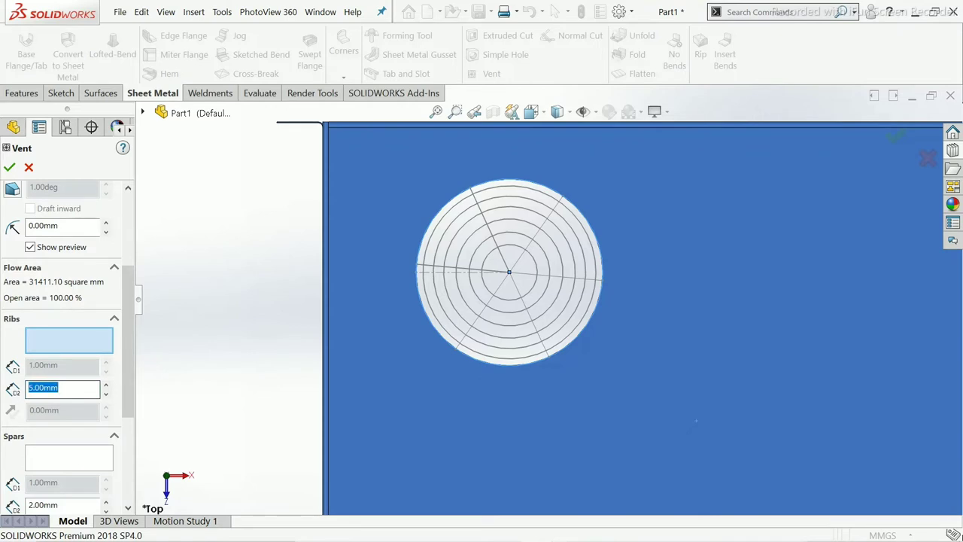
text(8)
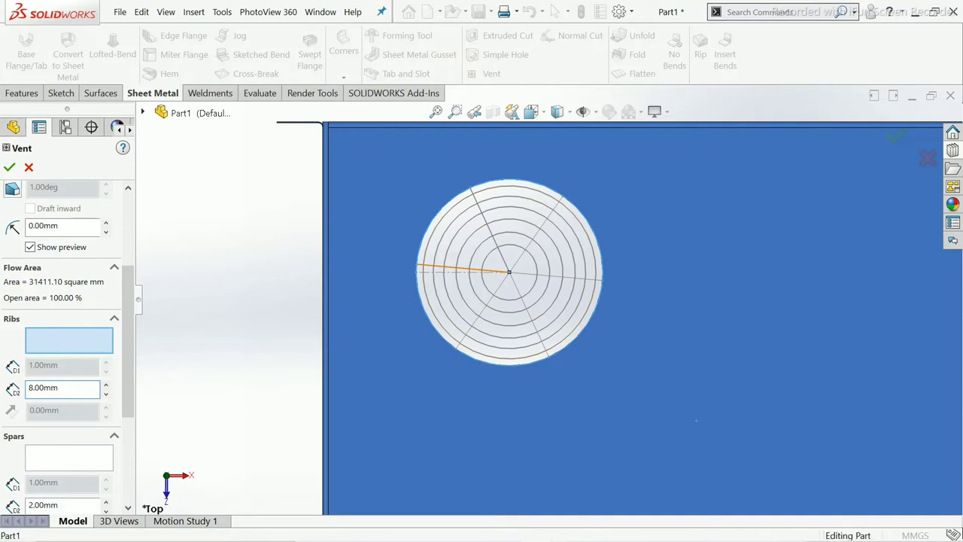
click(463, 268)
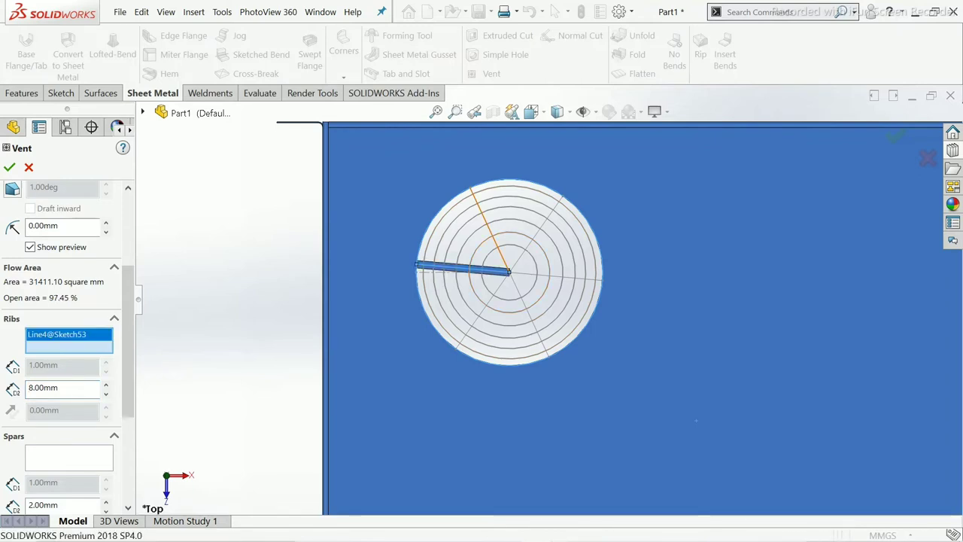
click(491, 230)
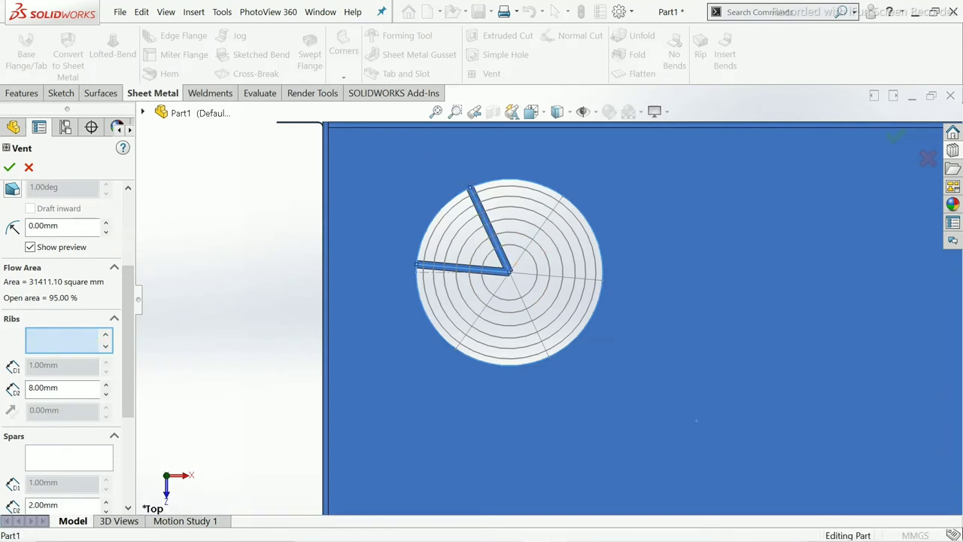
click(536, 234)
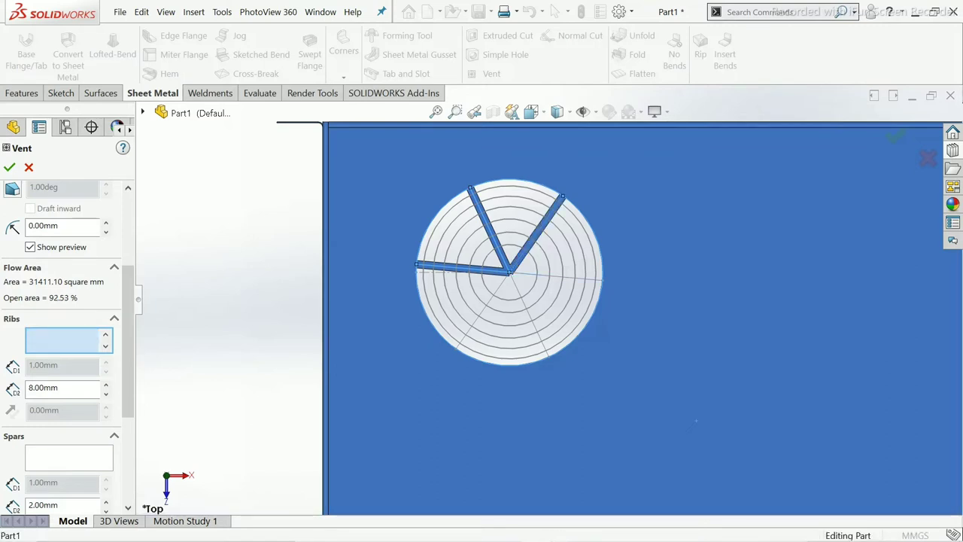
click(561, 276)
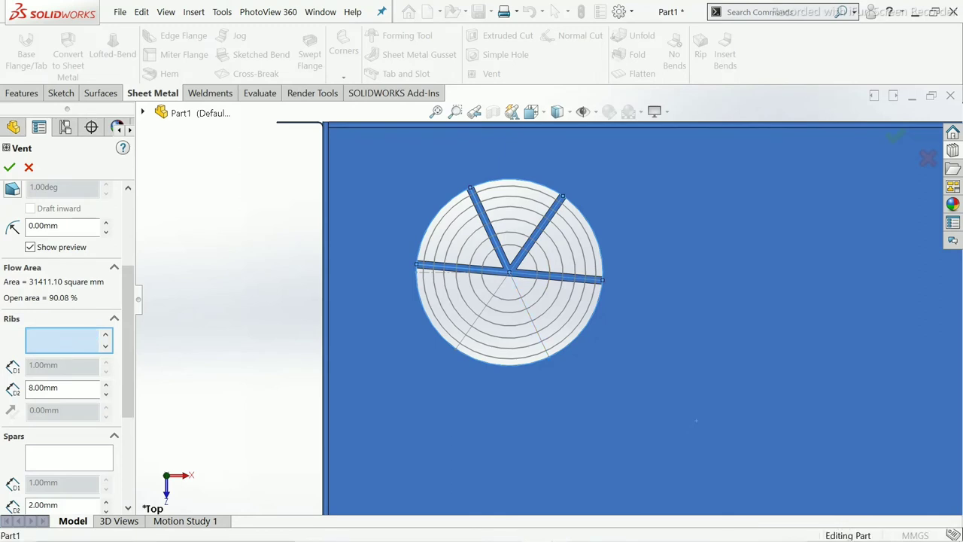
click(530, 316)
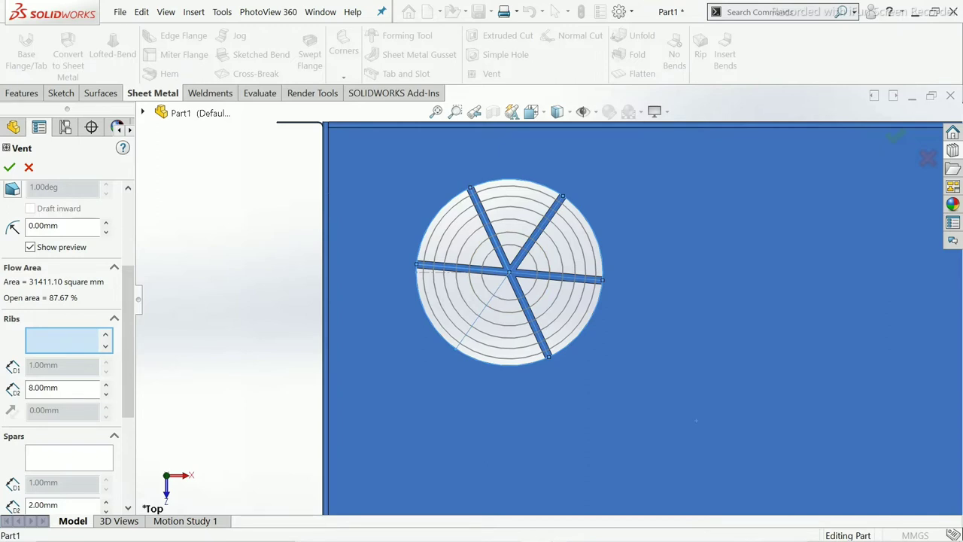
click(482, 310)
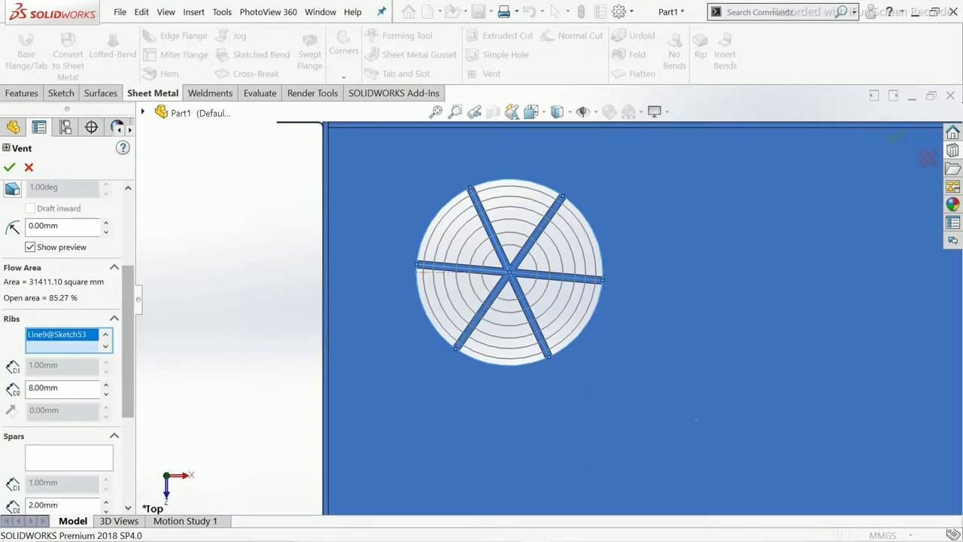
scroll(68, 339, down, 2)
scroll(68, 338, down, 2)
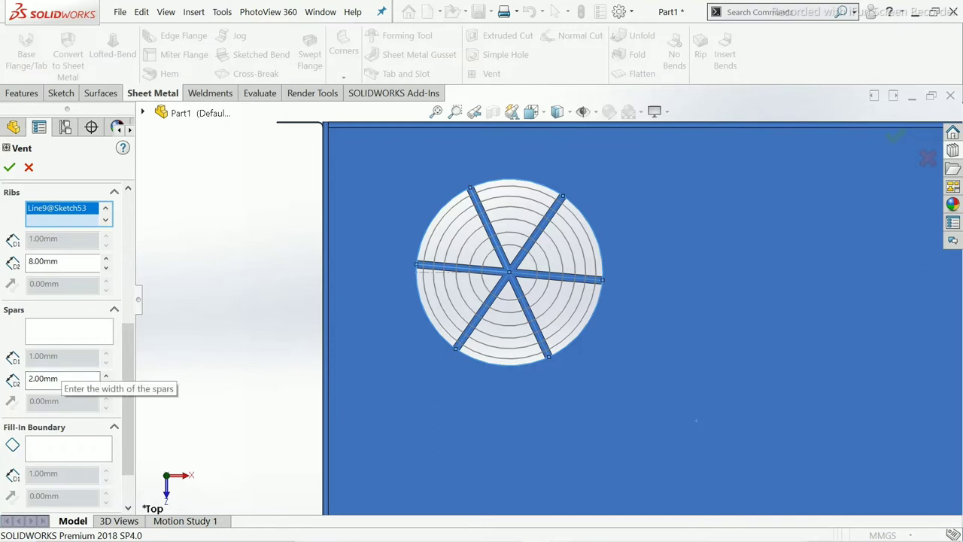
Set the spar width to 4.00 mm.
click(58, 378)
double_click(58, 379)
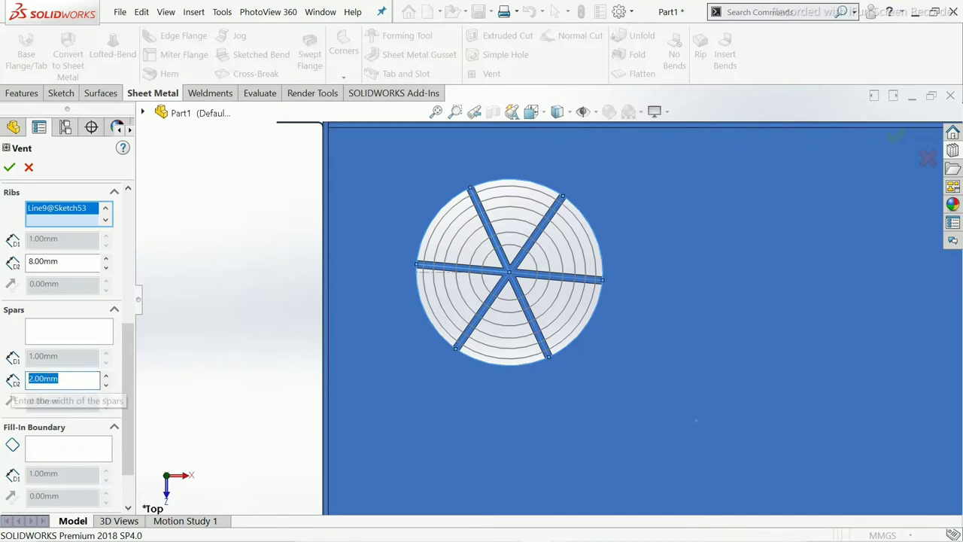
text(4)
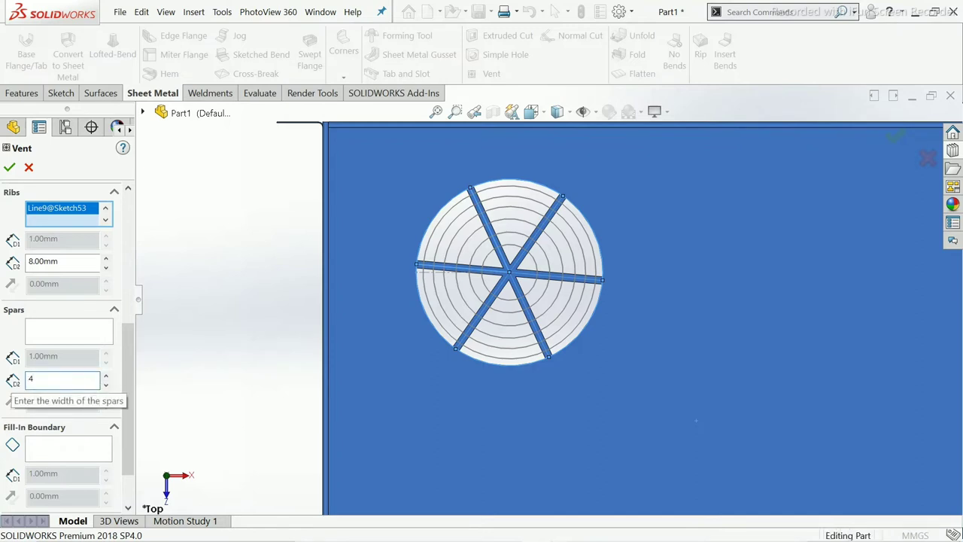
key(Return)
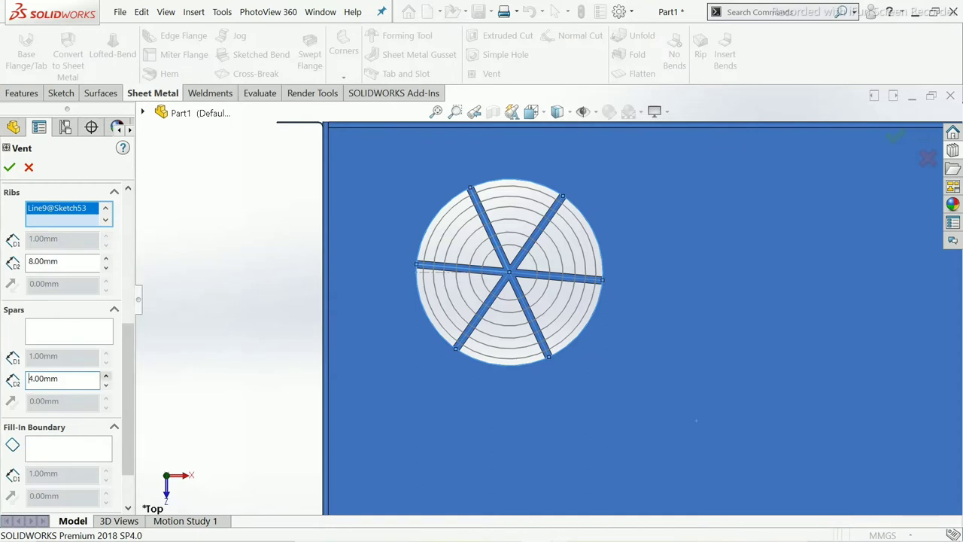
click(58, 379)
double_click(43, 378)
key(Return)
Clear the rib and spar picks and reselect them from the vent sketch.
click(69, 331)
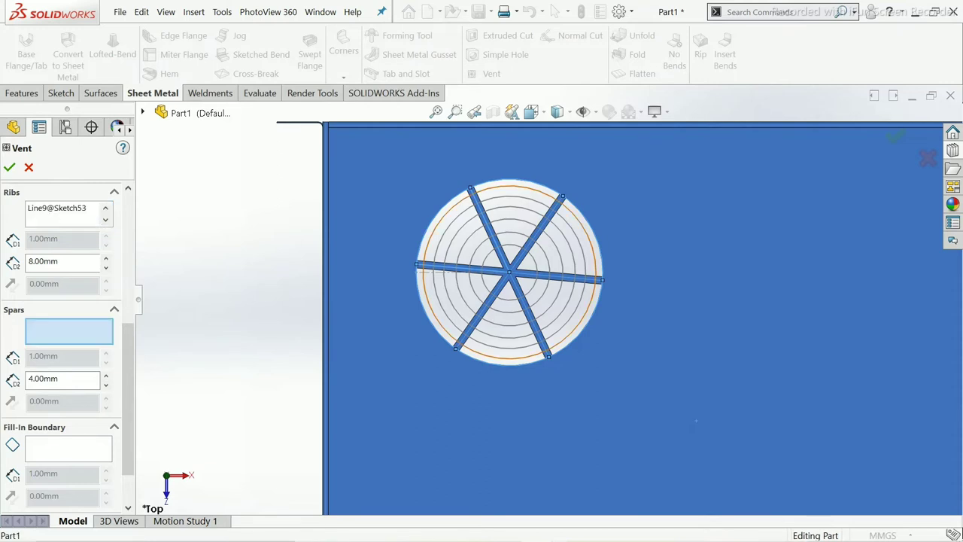
key(Delete)
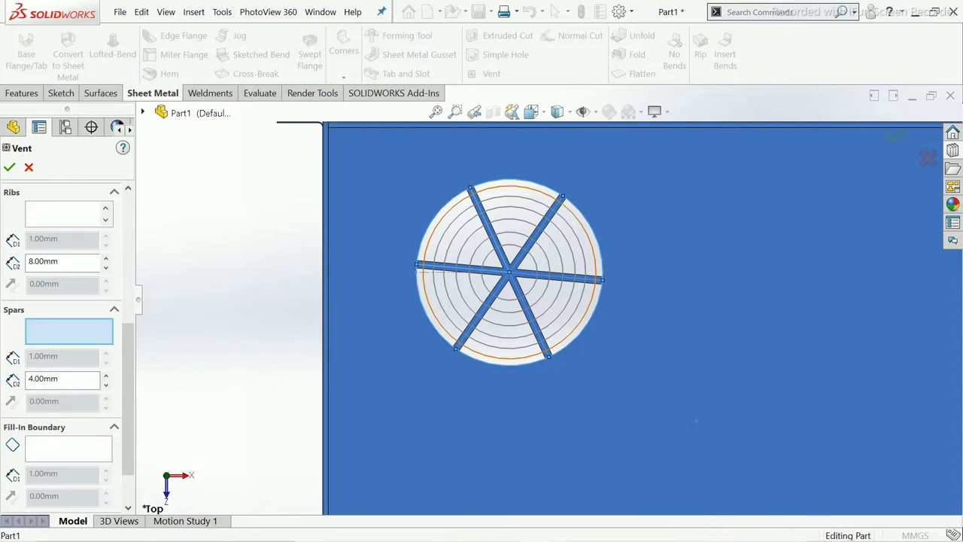
click(427, 241)
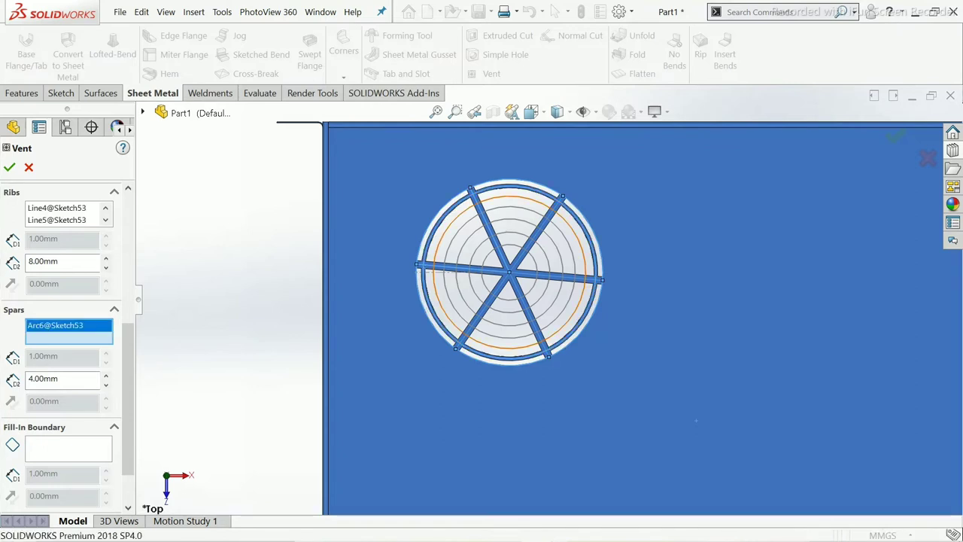
key(Delete)
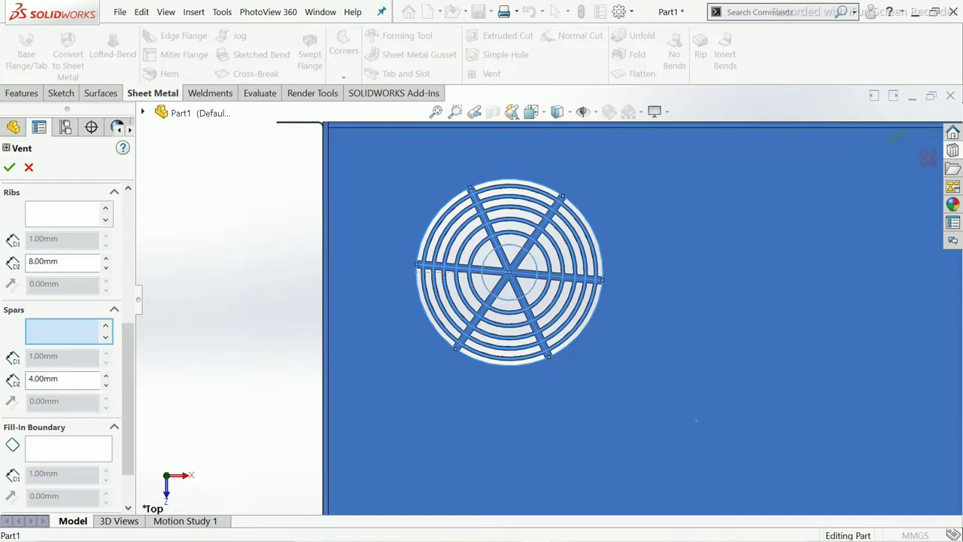
click(536, 264)
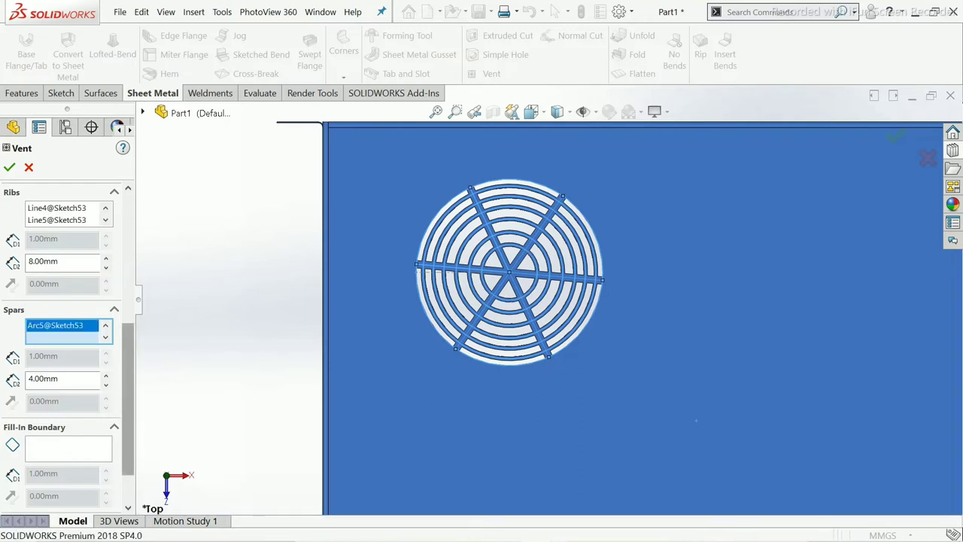
scroll(128, 399, down, 1)
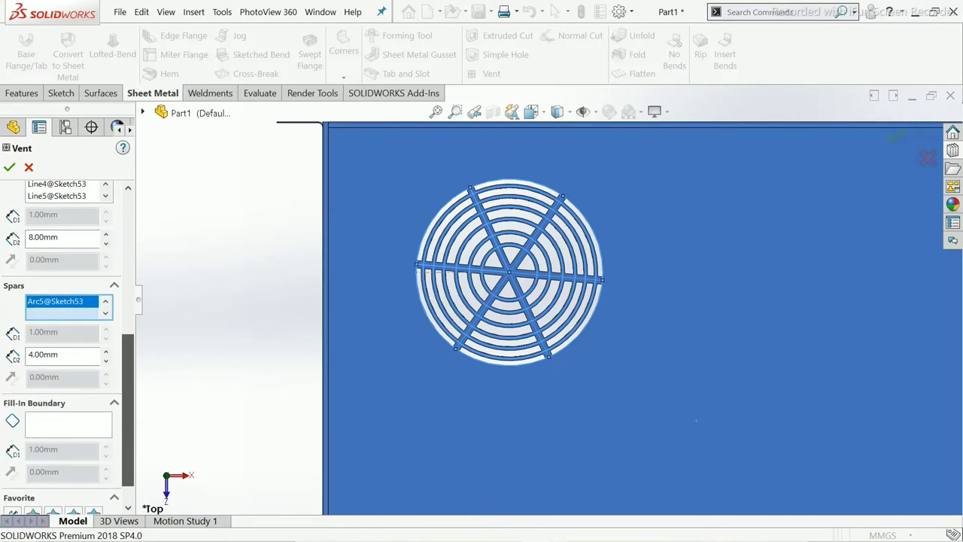
scroll(67, 346, down, 2)
Remove the innermost circle Arc5 from the Spars list.
click(68, 391)
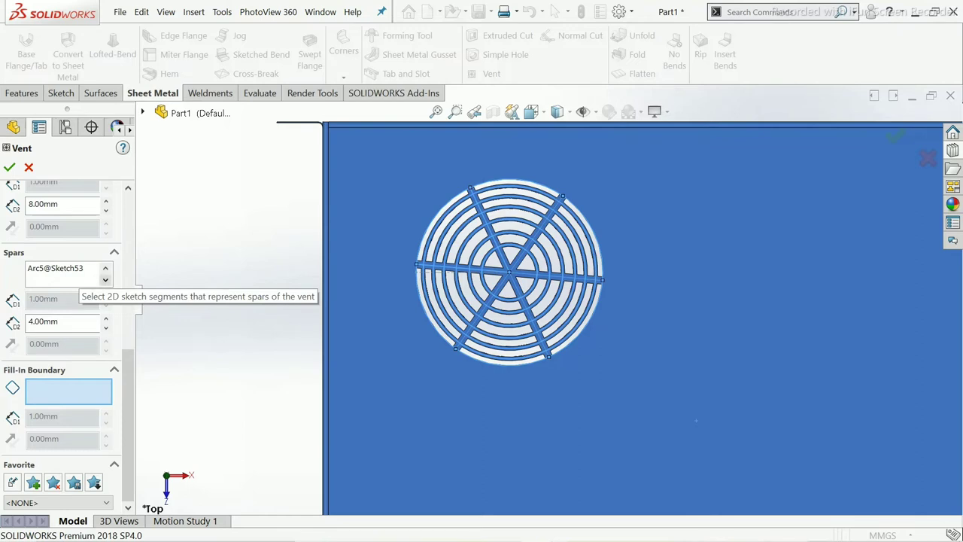
click(64, 270)
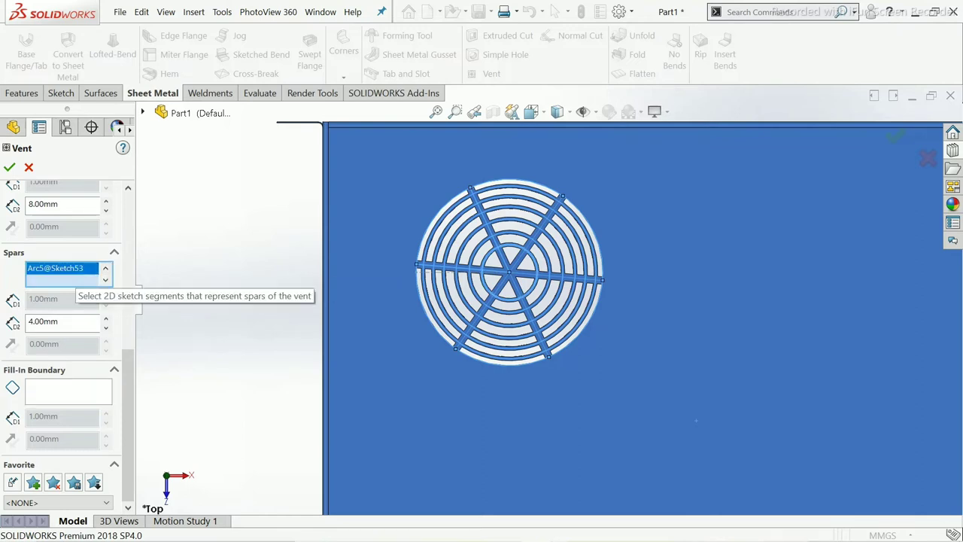
right_click(76, 271)
click(114, 298)
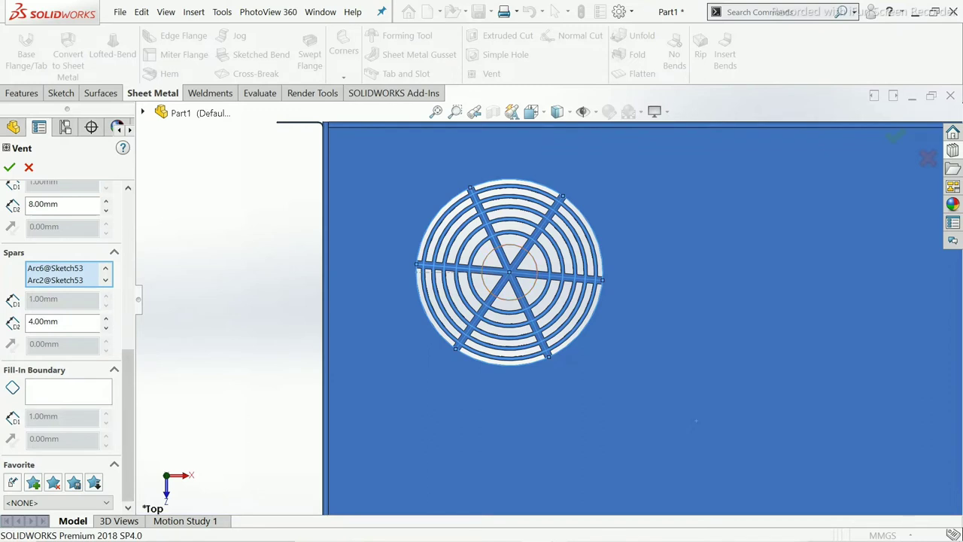
click(68, 391)
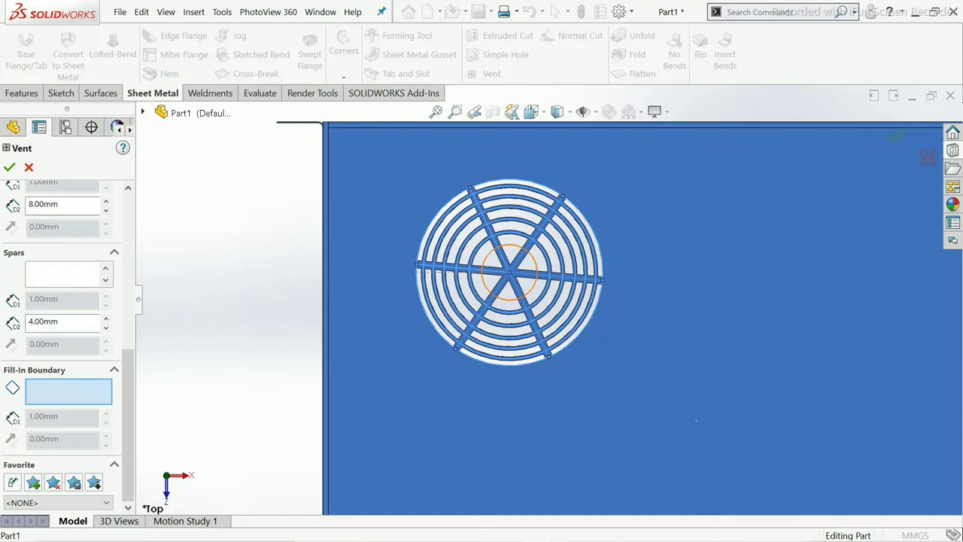
Use inner circle Arc5 as the fill-in boundary and create Vent1.
click(529, 292)
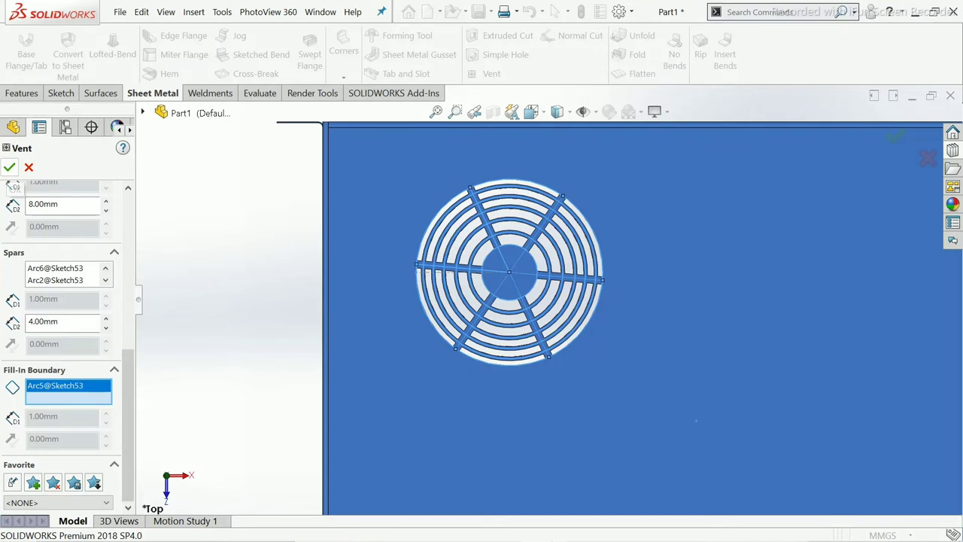
click(9, 167)
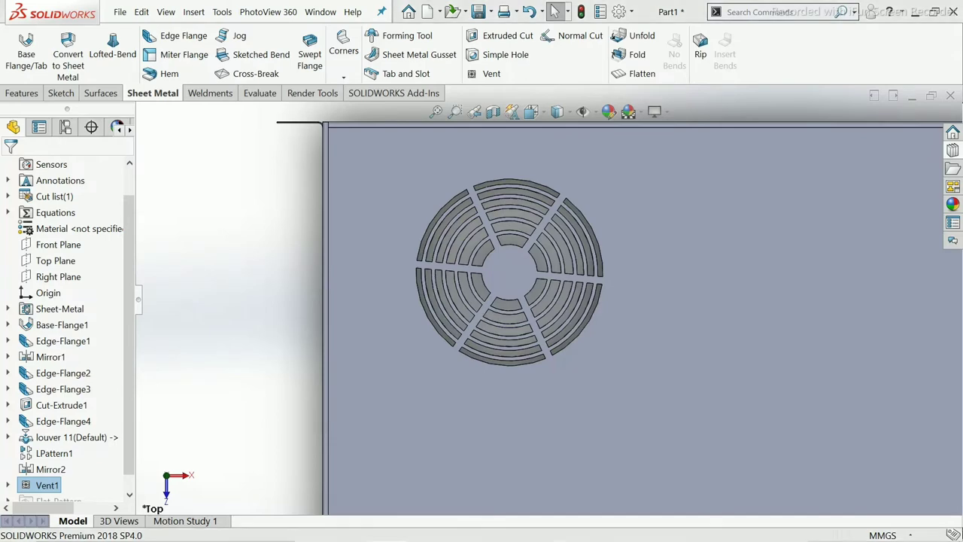
Rotate the enclosure in 3-D to inspect the ribbed, ringed vent on the top plate.
click(561, 304)
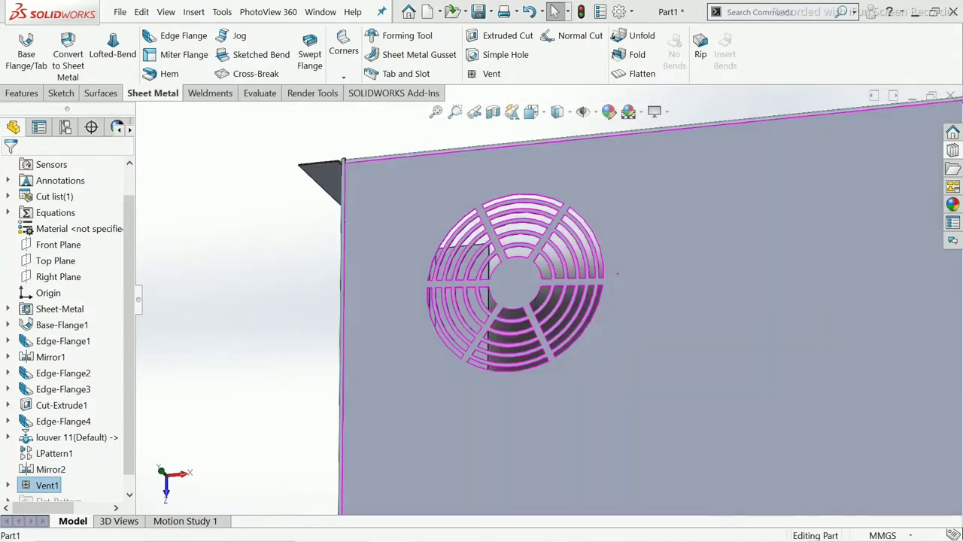
mouse_move(561, 305)
middle_down()
mouse_move(617, 274)
mouse_move(633, 286)
mouse_move(572, 361)
mouse_move(557, 331)
mouse_move(580, 286)
mouse_move(583, 311)
middle_up()
scroll(618, 274, down, 3)
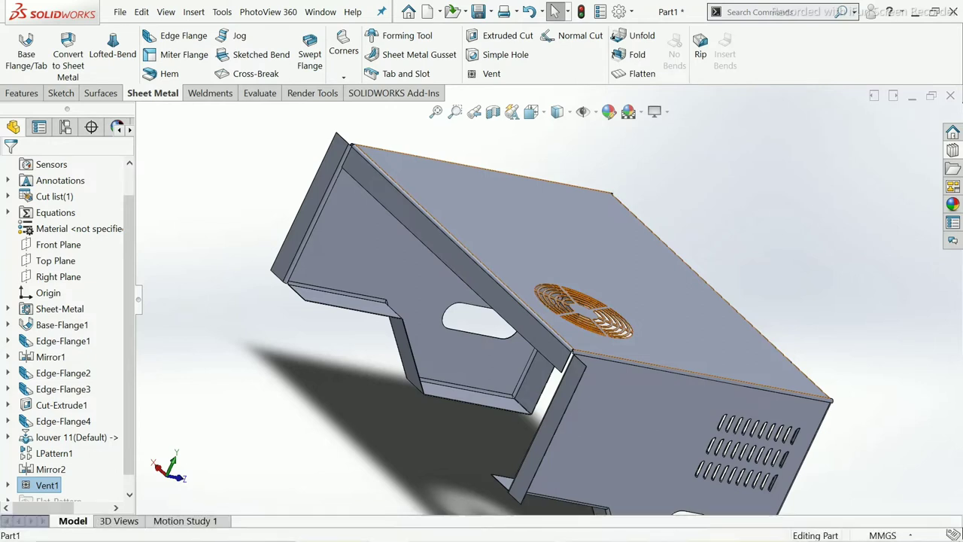
middle_drag(572, 302, 451, 332)
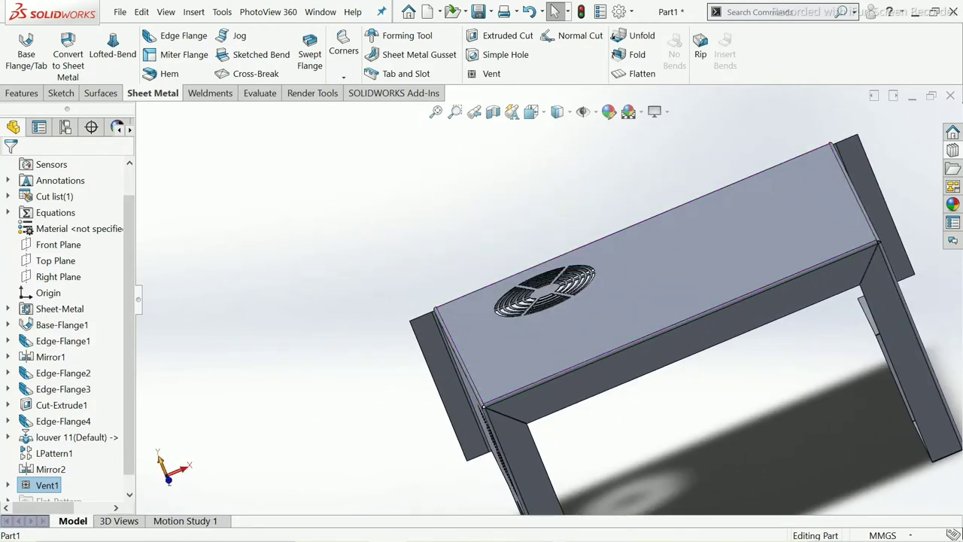
Delete the Vent1 feature, keeping Sketch53, and zoom to fit the enclosure.
right_click(46, 485)
click(53, 327)
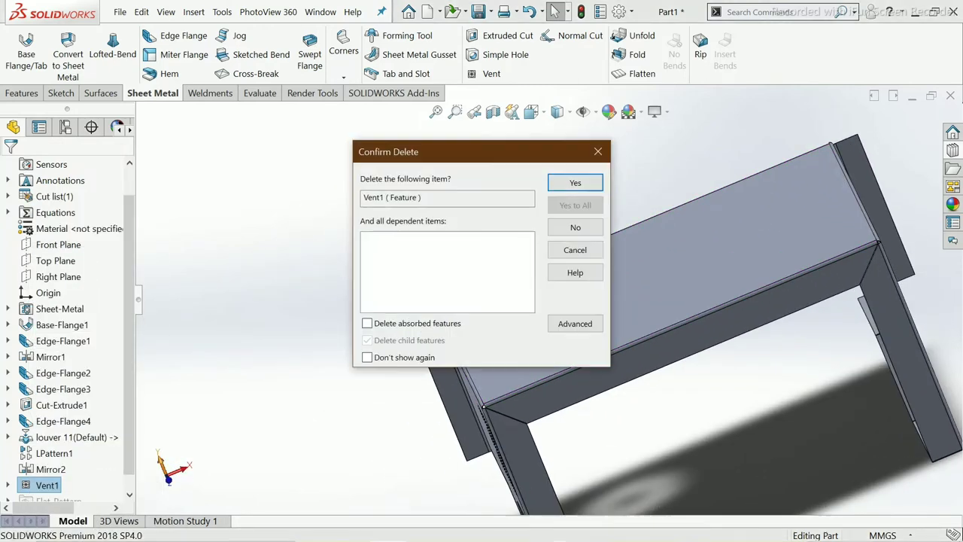
key(Return)
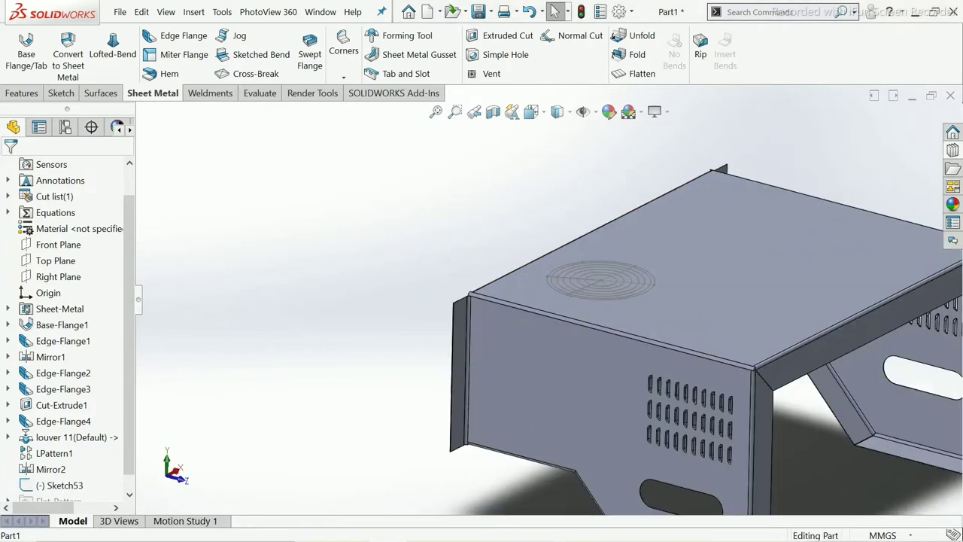
key(f)
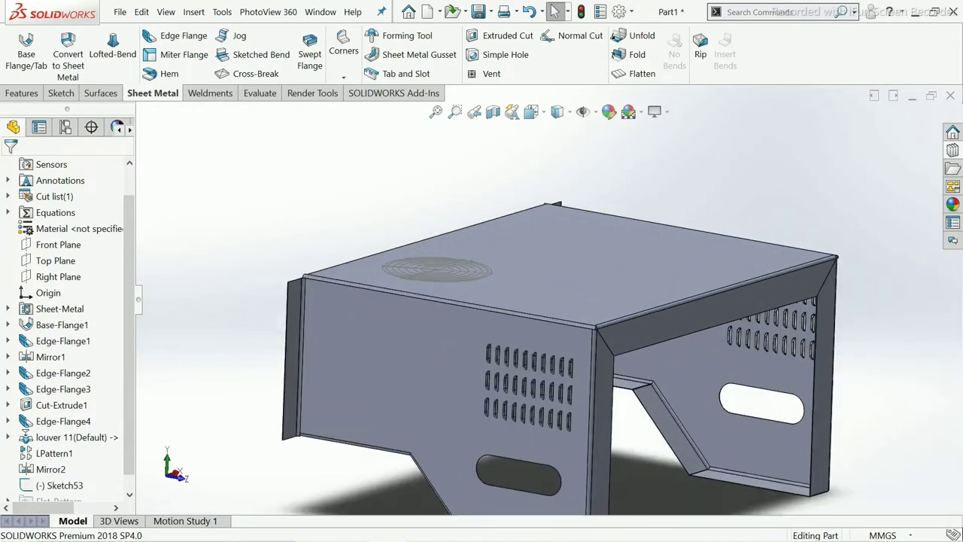
scroll(461, 238, down, 1)
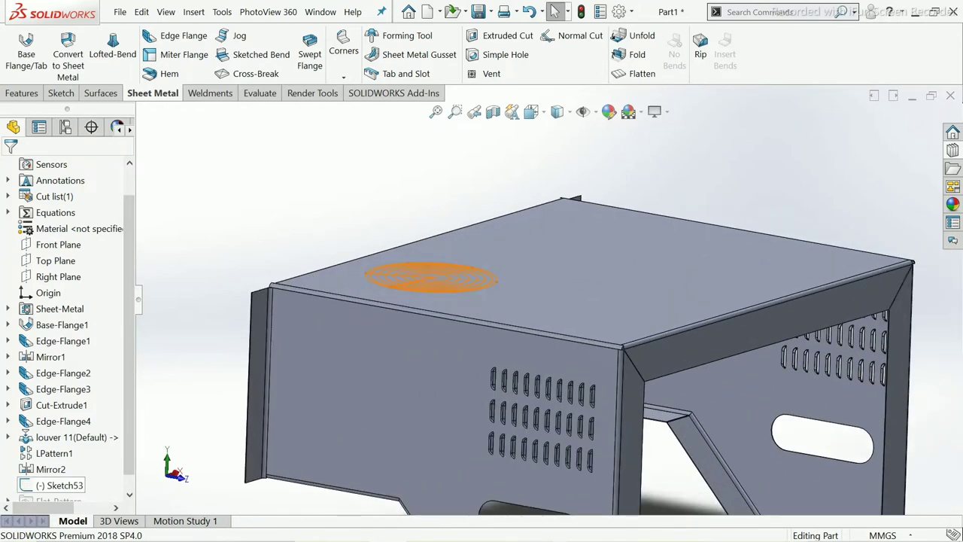
Reopen Sketch53 for editing.
right_click(68, 486)
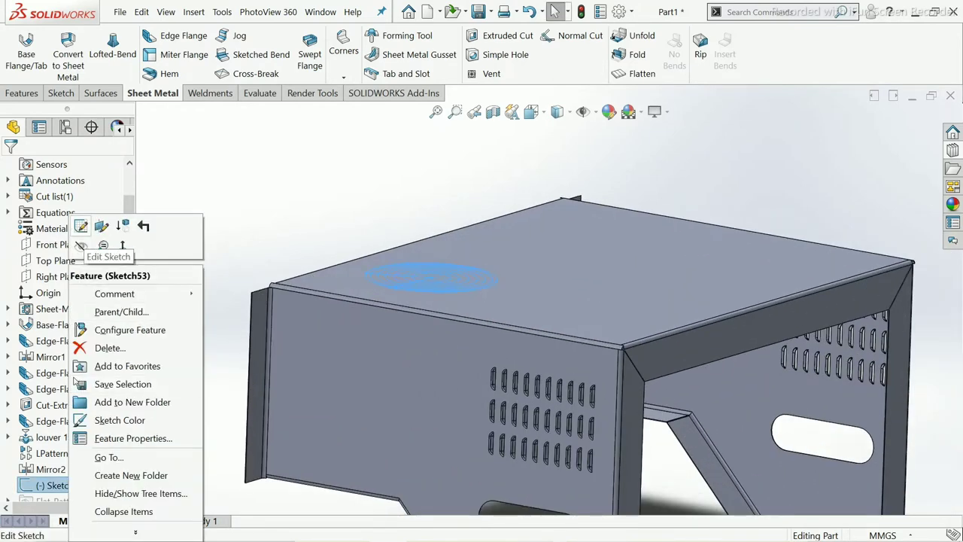
click(80, 245)
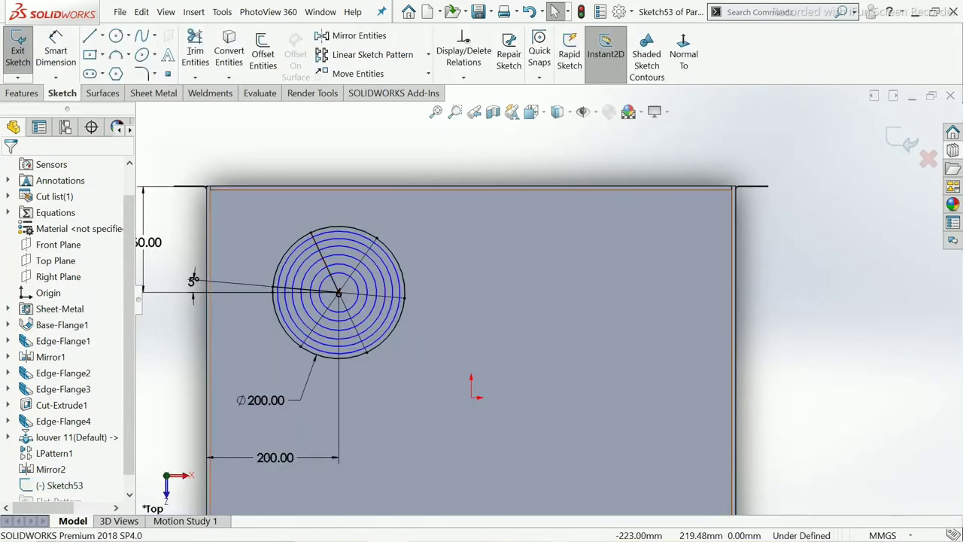
scroll(415, 305, down, 1)
scroll(414, 305, down, 3)
scroll(552, 305, up, 2)
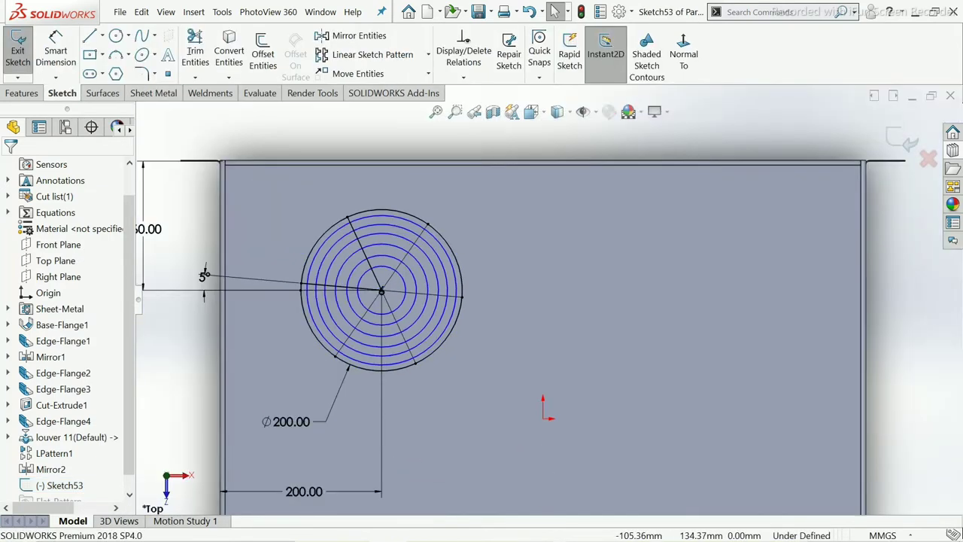
scroll(548, 299, up, 3)
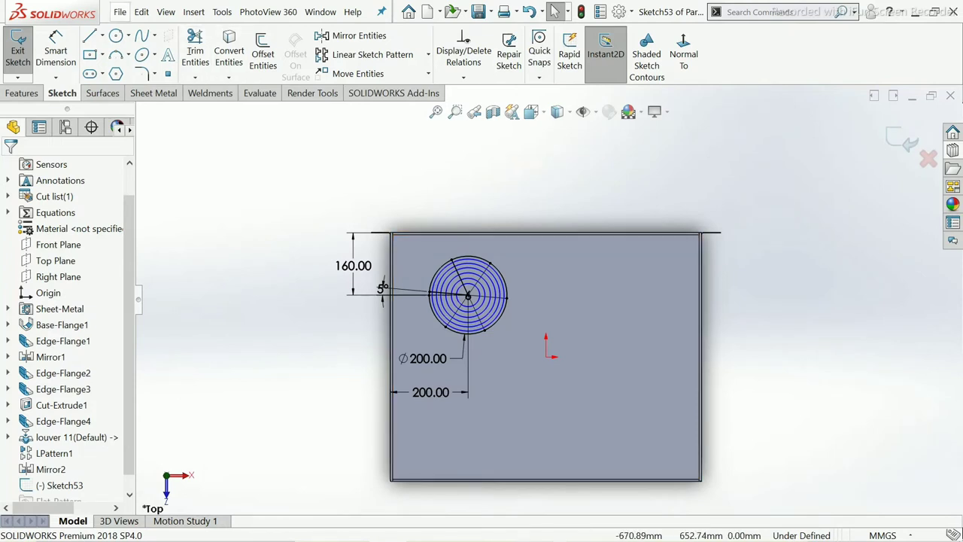
Draw a horizontal centreline running right from the sketch origin.
click(102, 35)
click(105, 73)
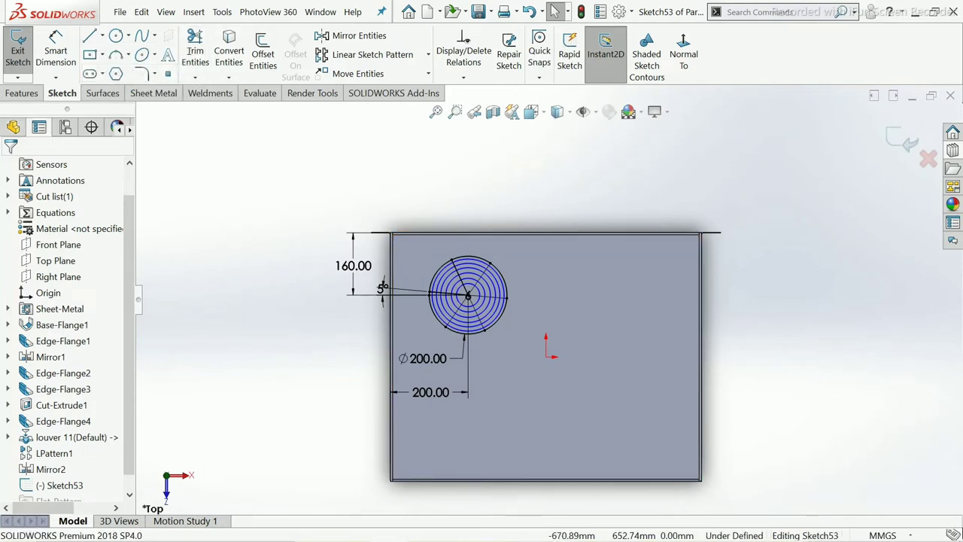
click(547, 357)
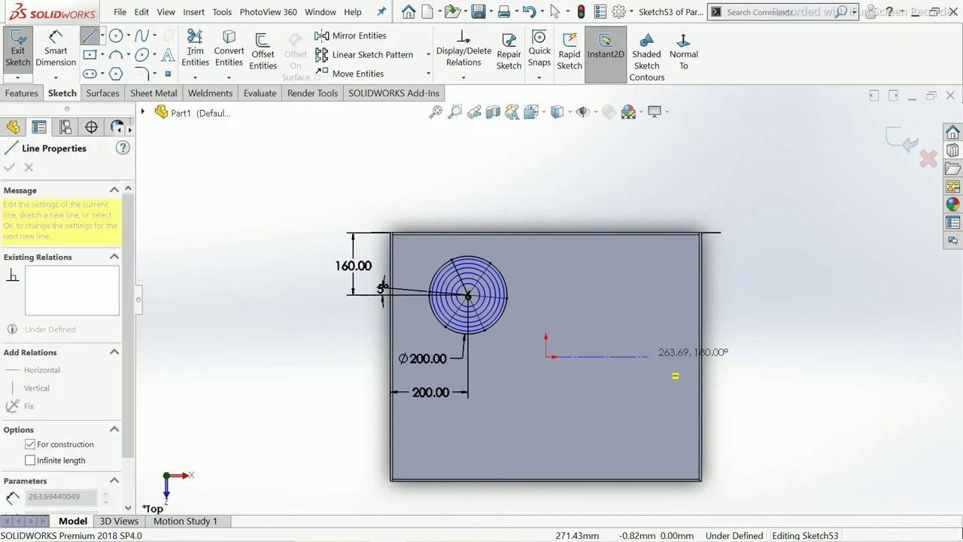
click(660, 357)
right_click(658, 357)
click(681, 363)
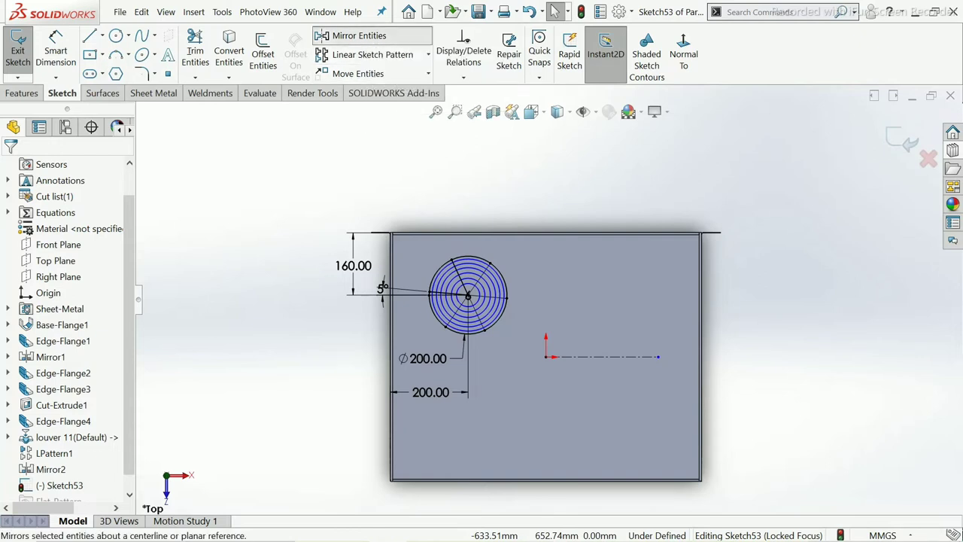
click(354, 35)
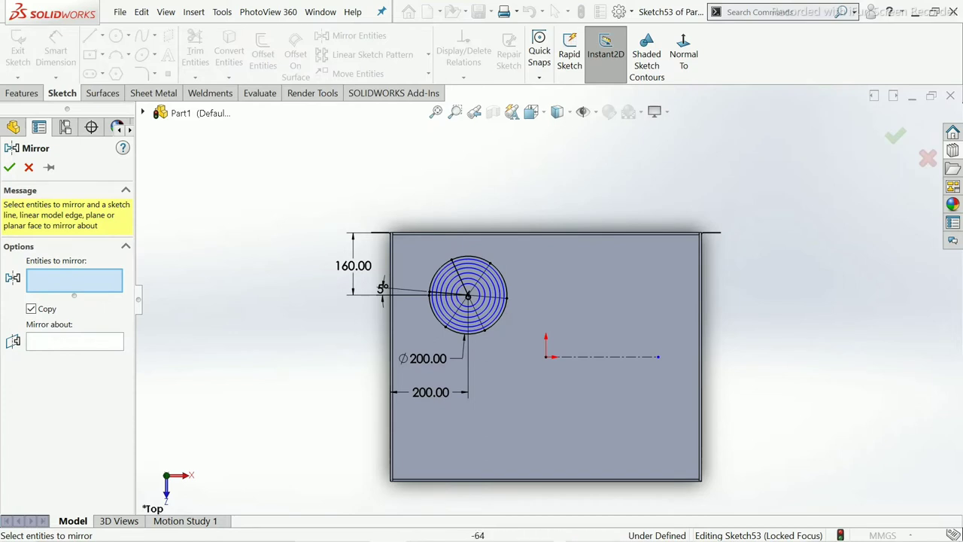
Set the centreline as the mirror axis and select all the vent's concentric rings.
click(75, 342)
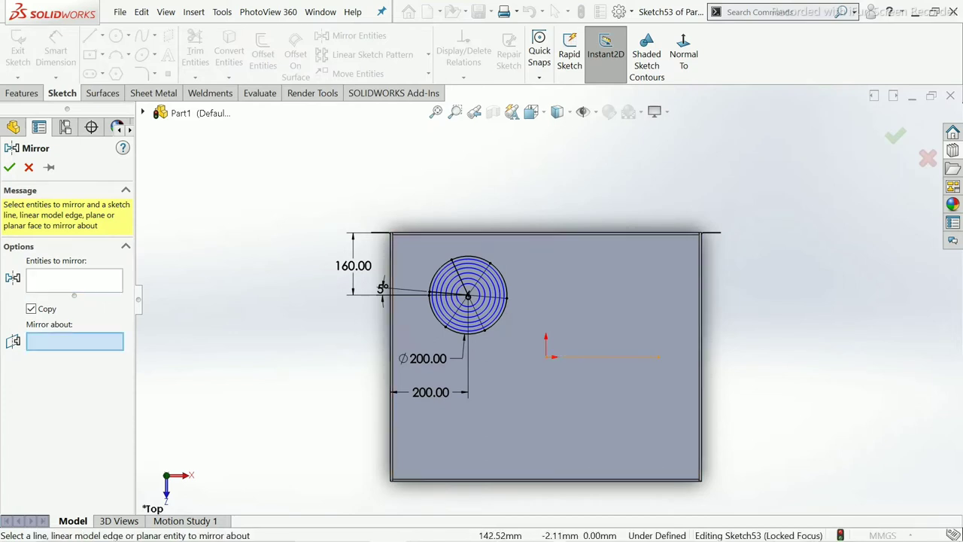
click(601, 357)
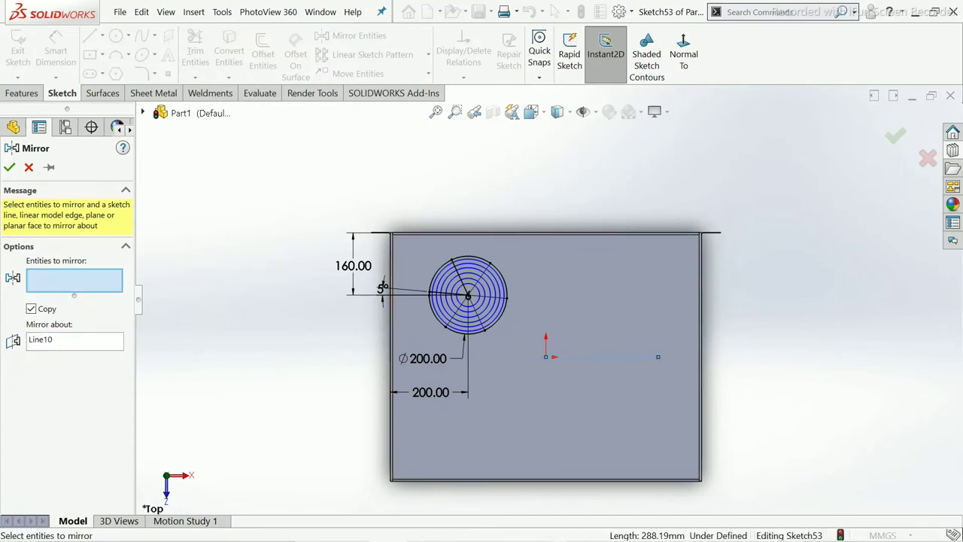
scroll(584, 356, down, 3)
click(433, 300)
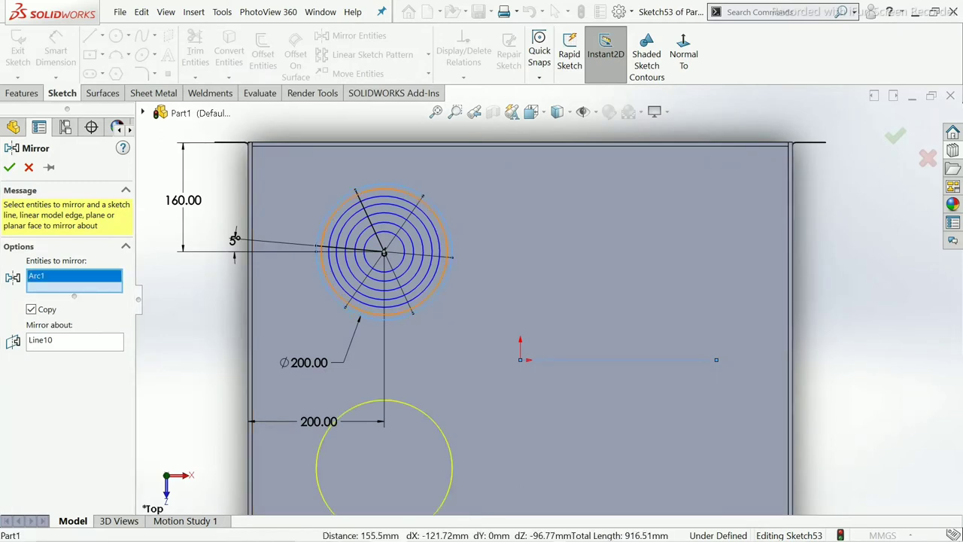
click(423, 294)
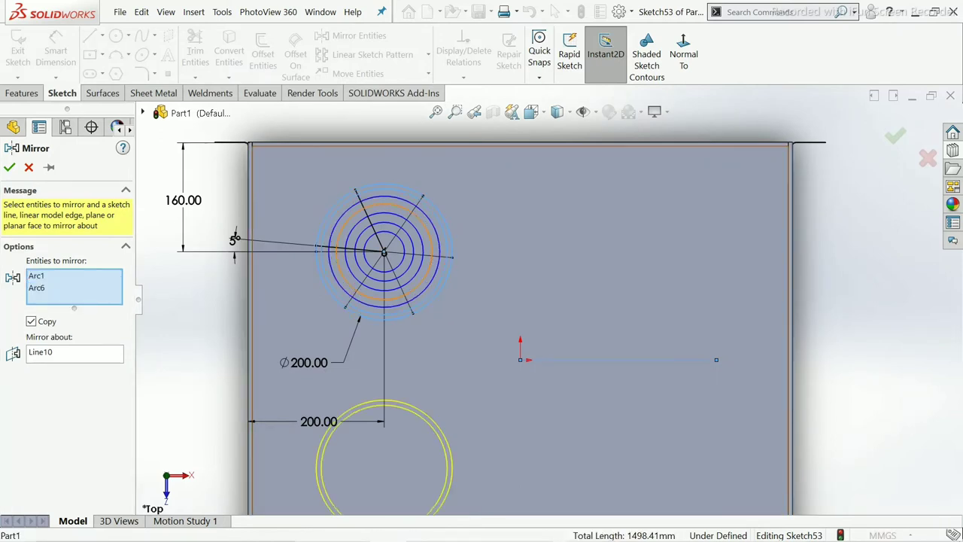
click(412, 283)
click(407, 276)
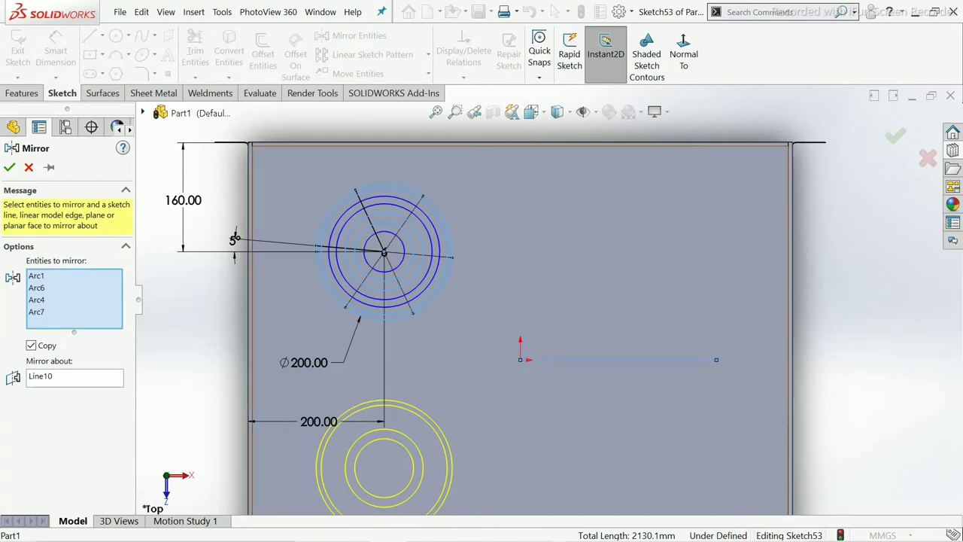
click(399, 268)
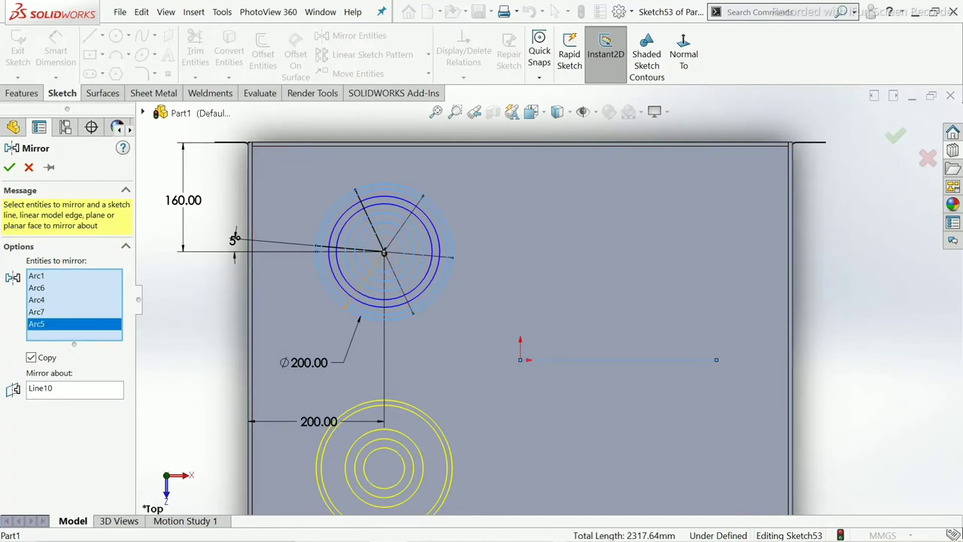
click(423, 292)
click(420, 287)
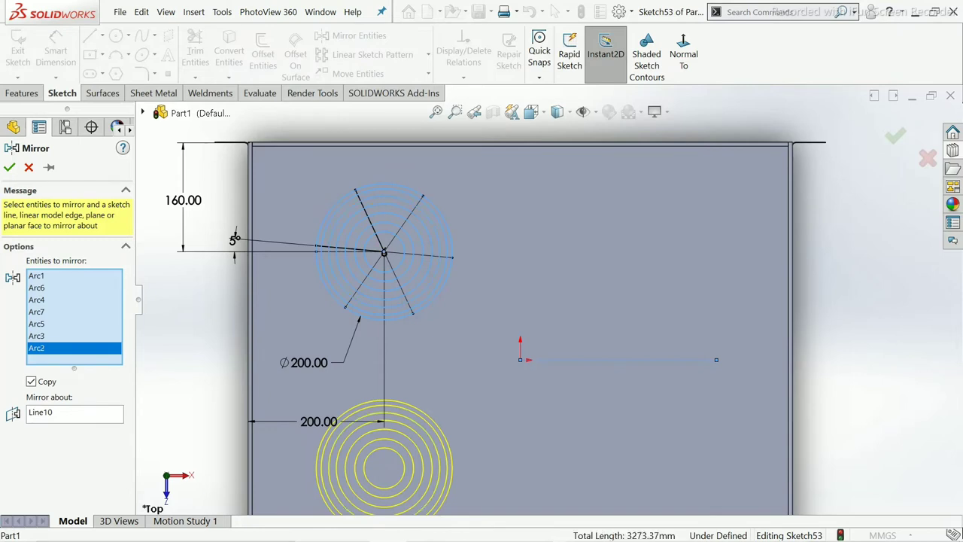
Add the six spoke lines to the selection and complete the mirror.
click(370, 220)
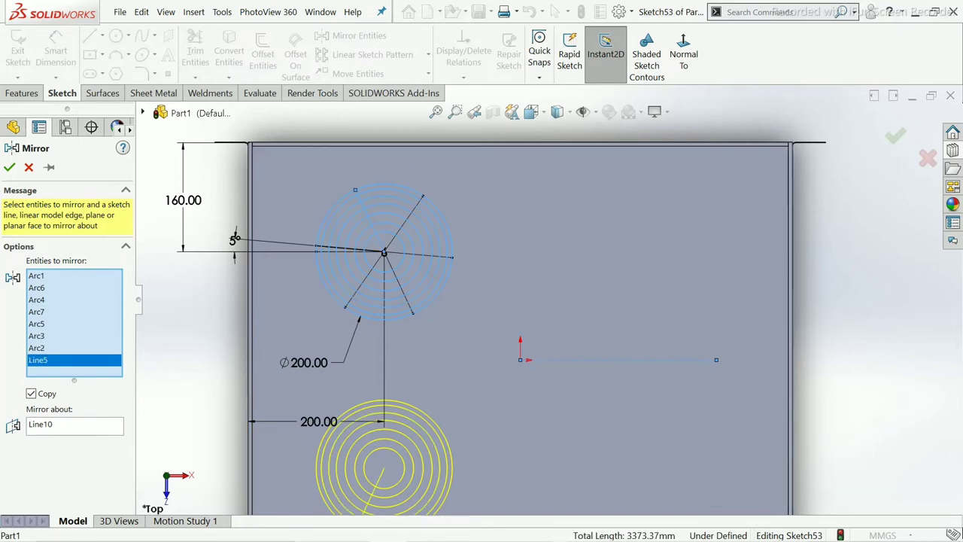
click(404, 224)
click(422, 255)
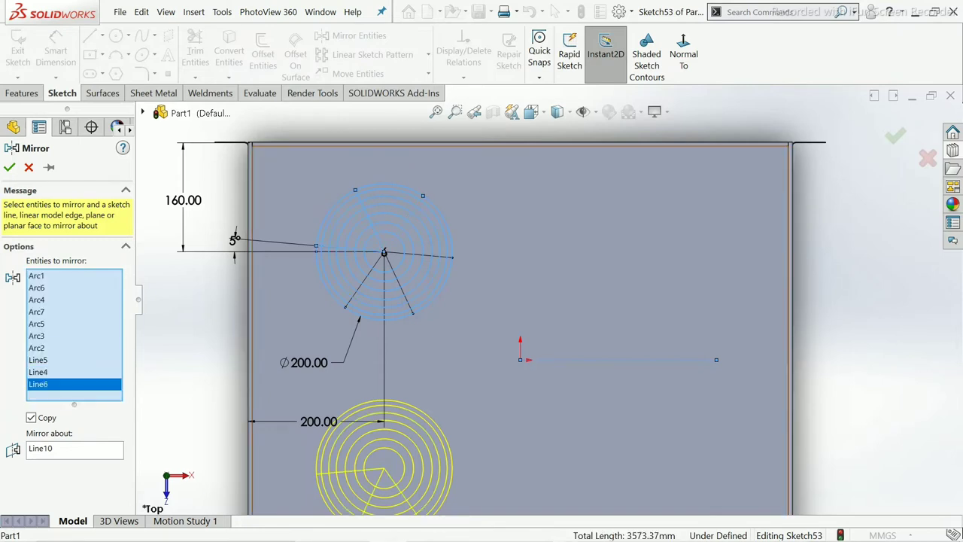
click(364, 280)
click(399, 284)
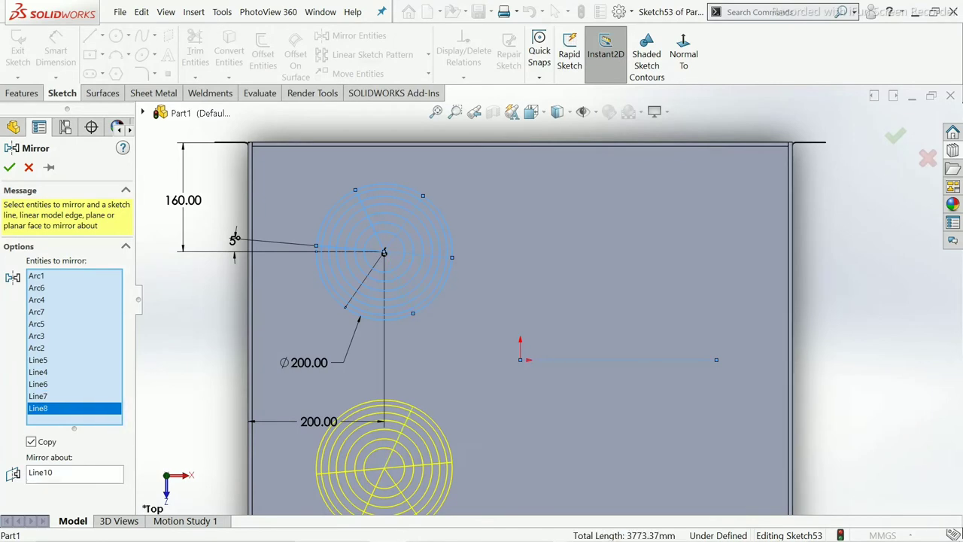
click(359, 289)
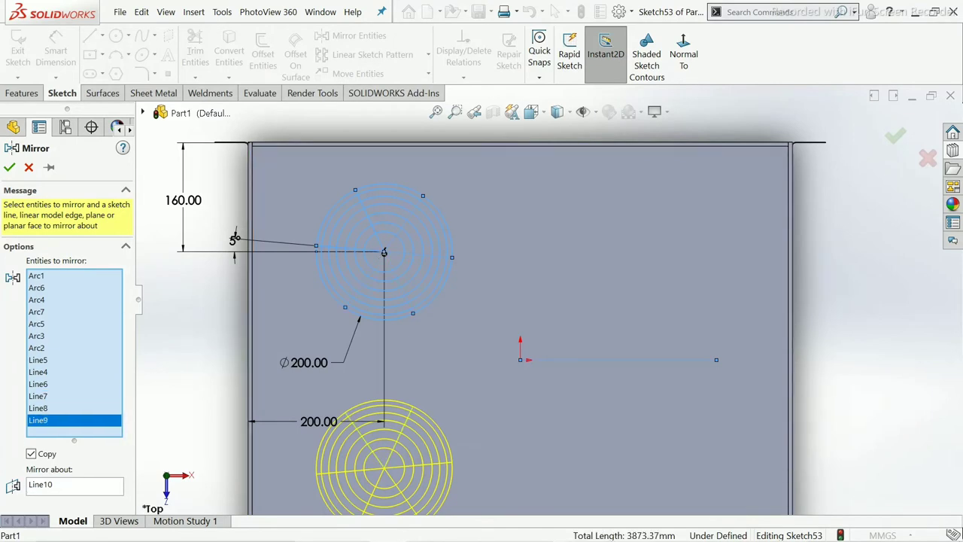
click(9, 167)
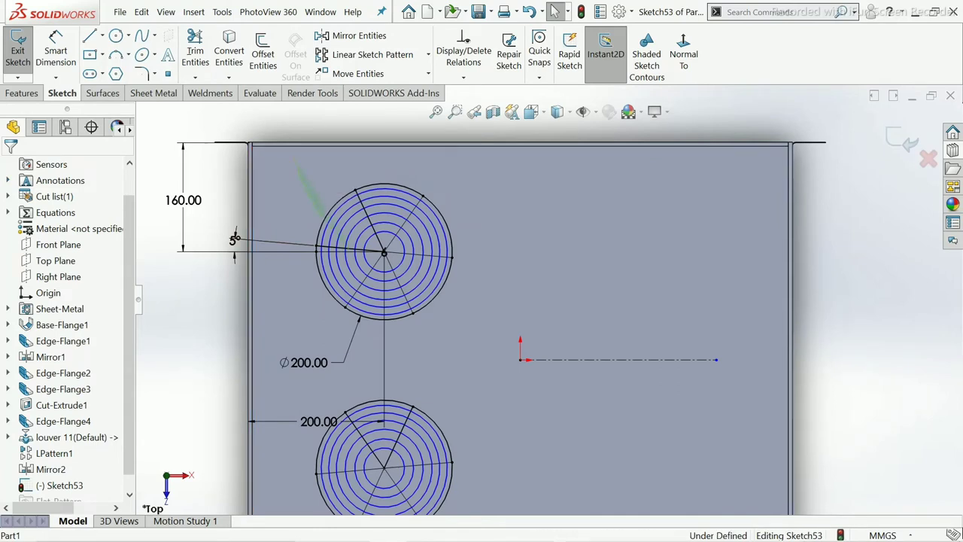
Delete the upper vent's outer ring.
click(475, 238)
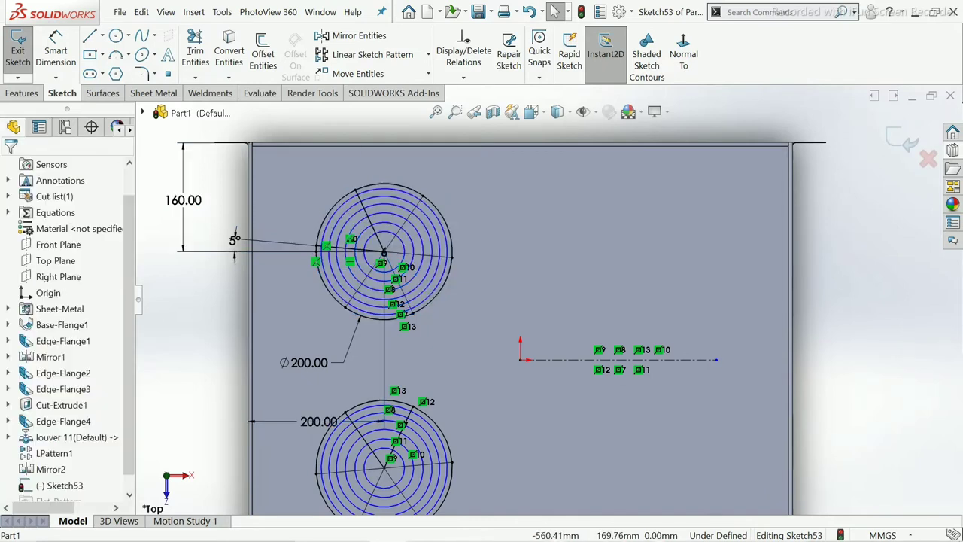
key(Escape)
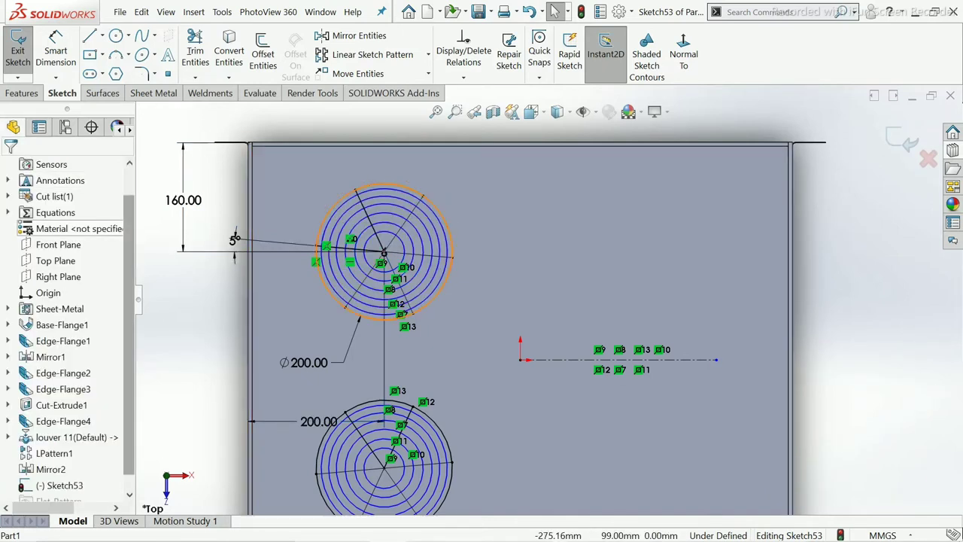
click(335, 295)
key(Delete)
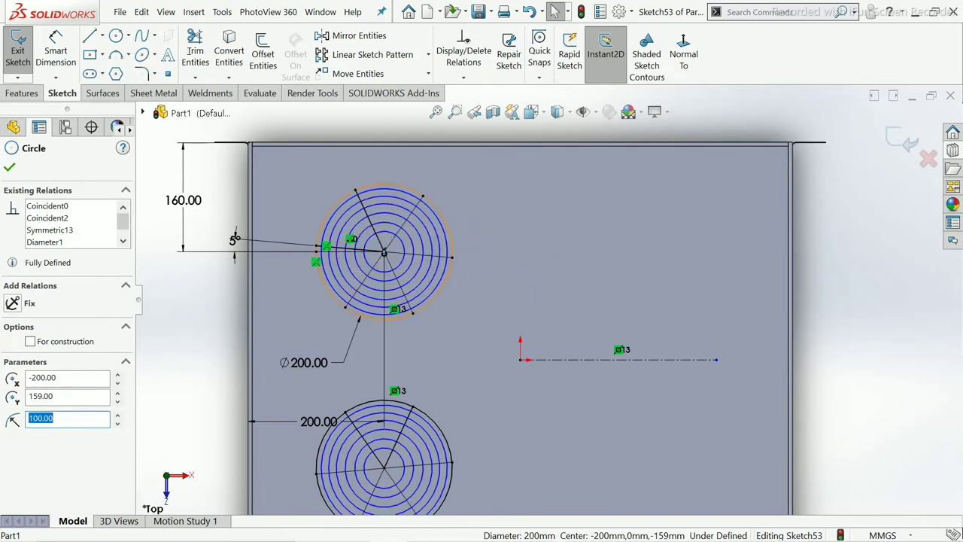
key(Return)
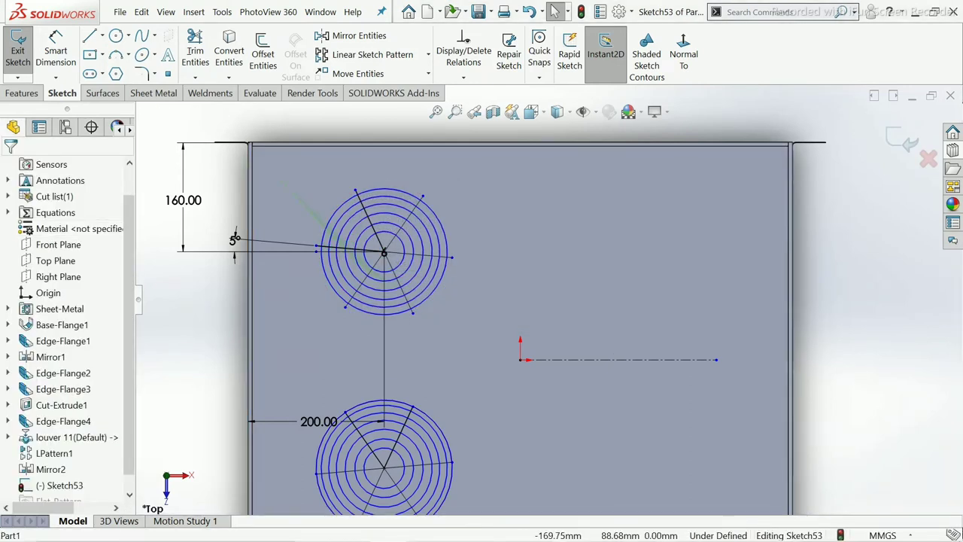
Box-select and delete the remaining upper vent geometry, confirming the referenced items.
mouse_move(279, 176)
mouse_down()
mouse_move(452, 190)
mouse_move(482, 141)
mouse_up()
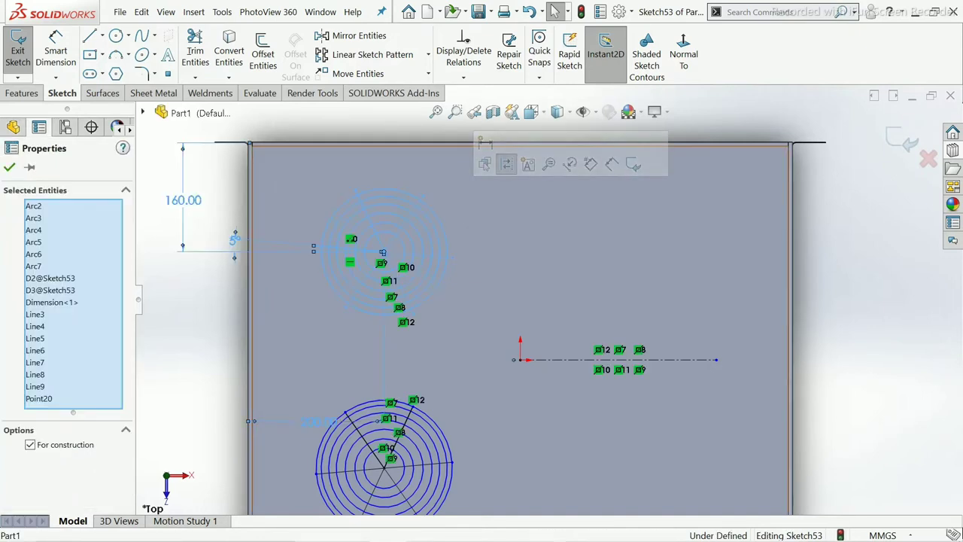
key(Delete)
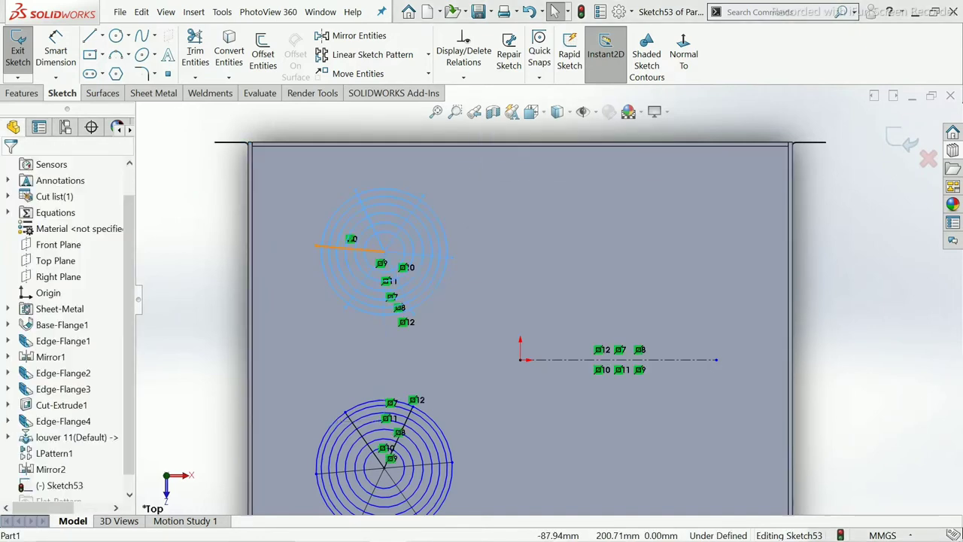
key(Return)
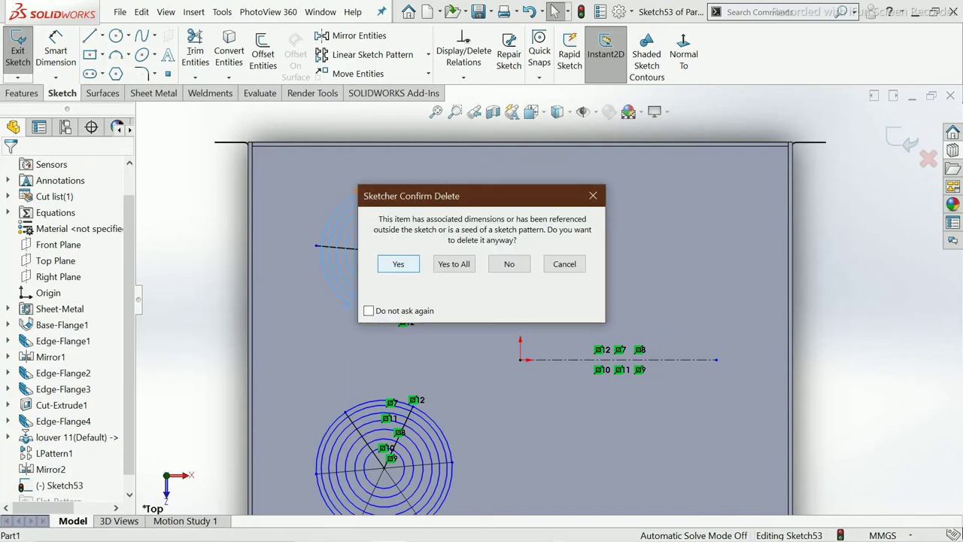
key(Return)
key(Return)
key(Return)
key(Return)
key(Return)
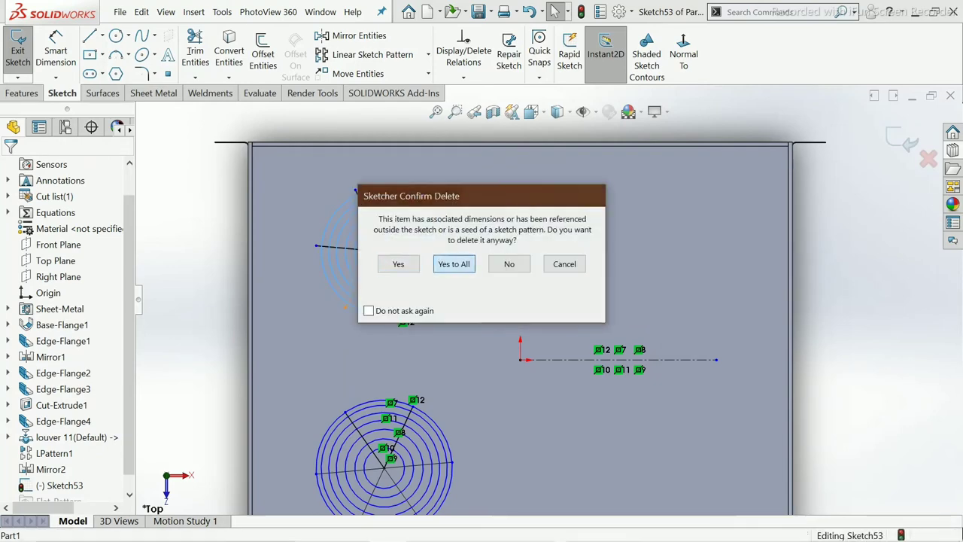
scroll(549, 300, up, 2)
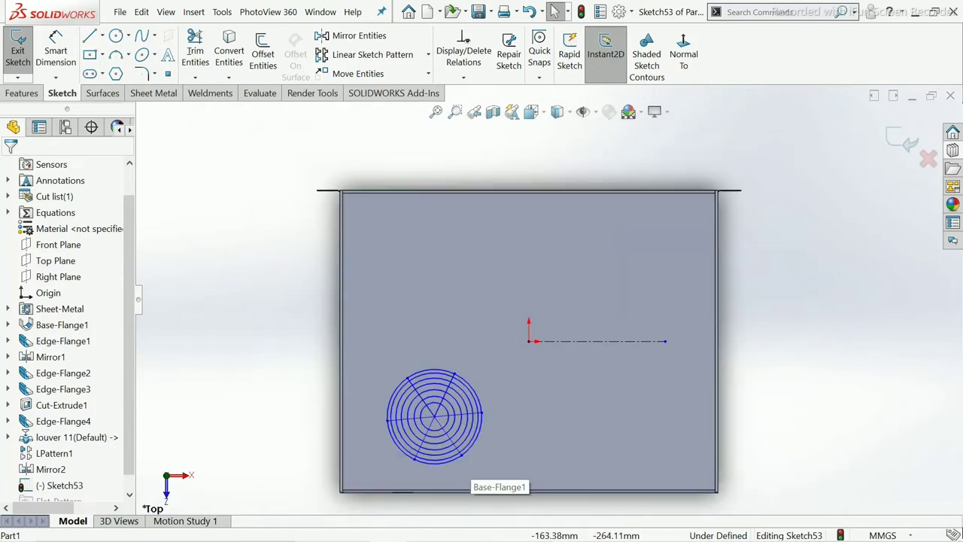
scroll(450, 488, down, 2)
Dimension the vent centre 200 mm horizontally from the edge.
key(d)
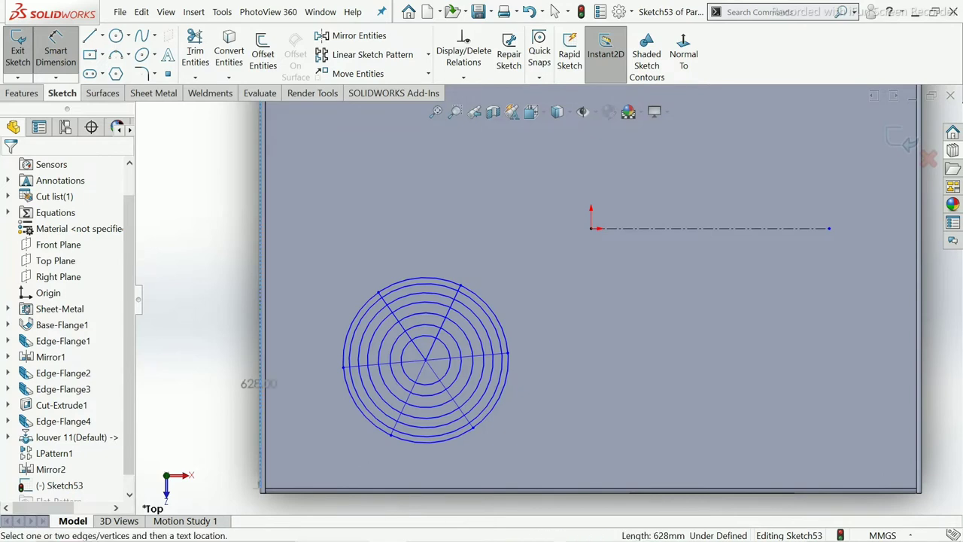
click(425, 360)
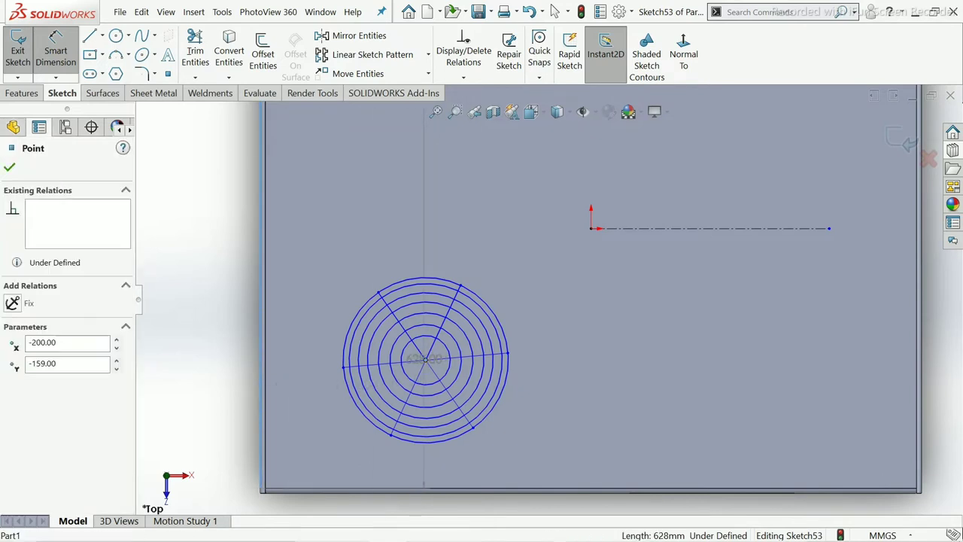
click(333, 456)
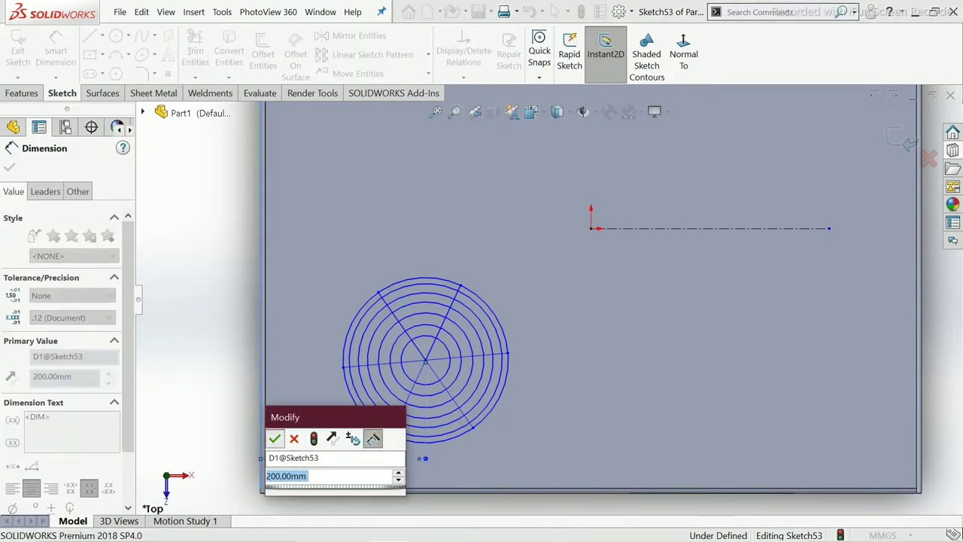
click(275, 438)
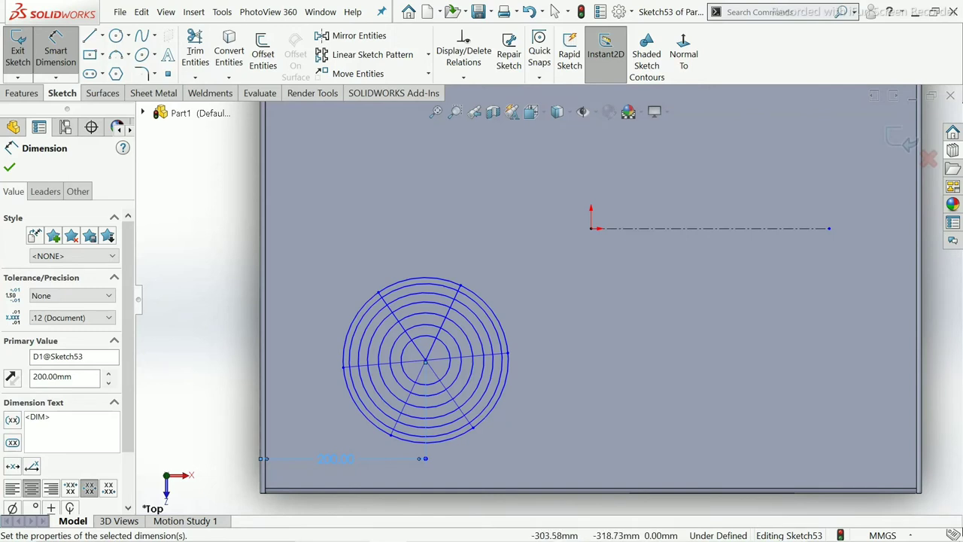
key(Escape)
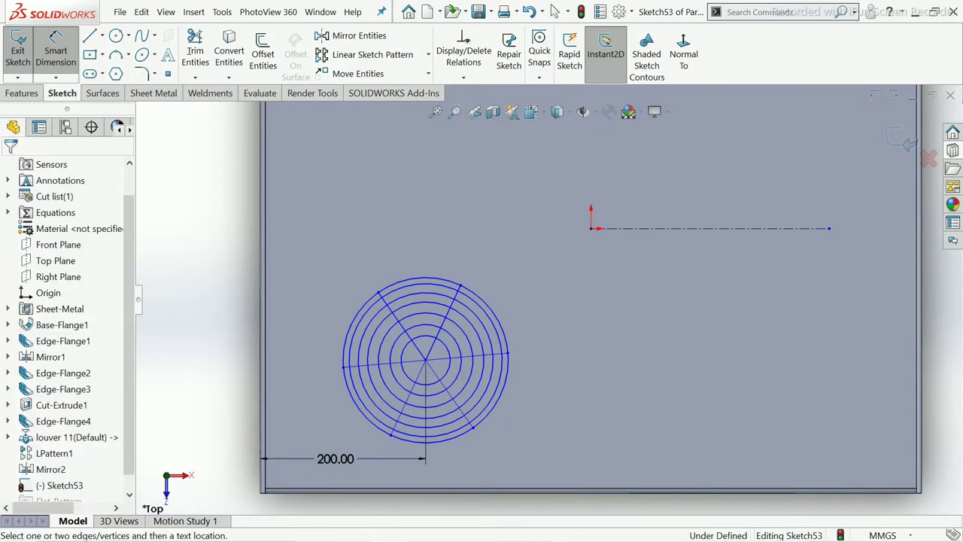
Locate the vent centre 160 mm above the bottom edge and place the circle's diameter dimension.
click(426, 361)
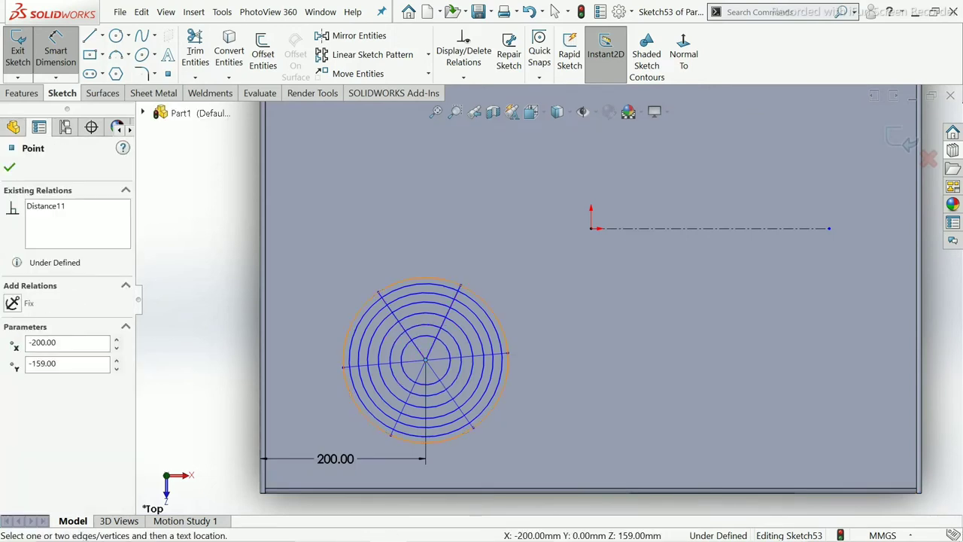
click(407, 492)
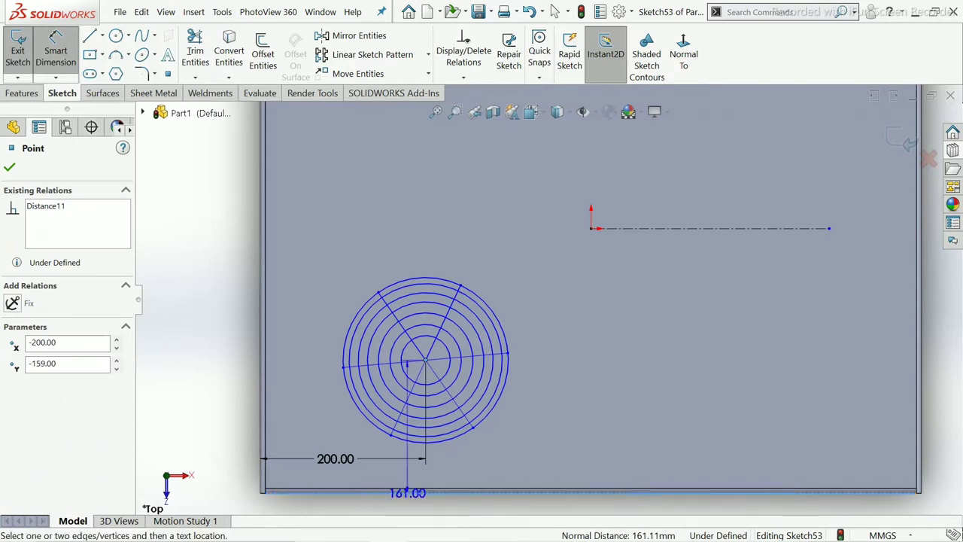
click(212, 426)
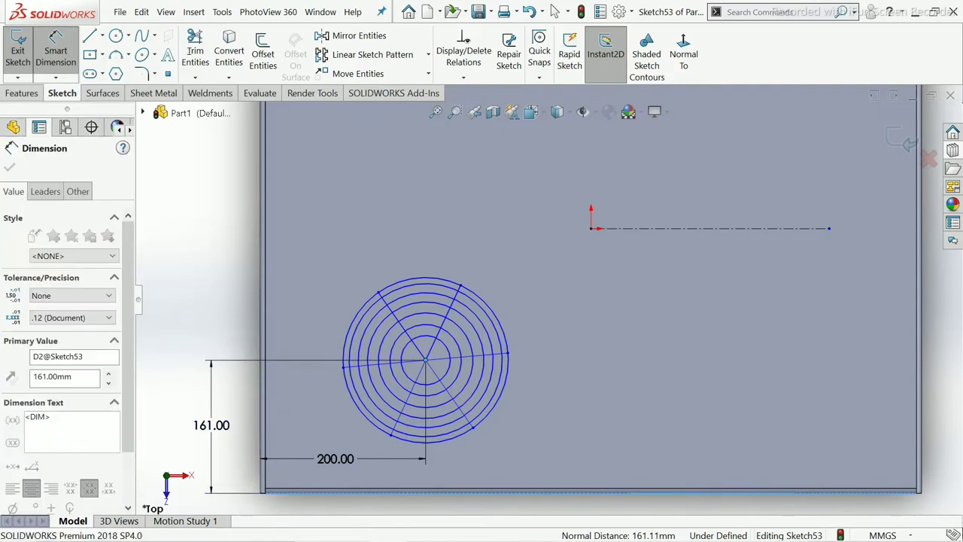
text(16)
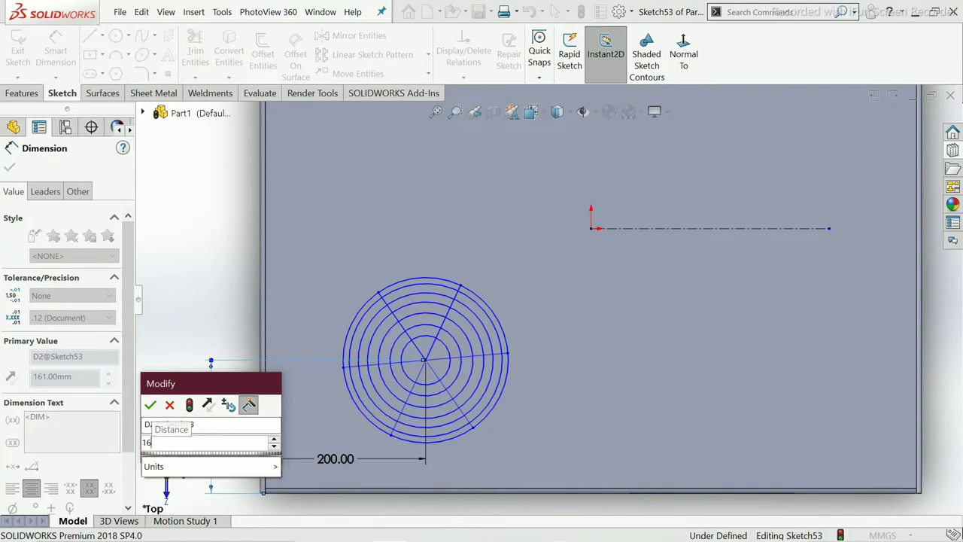
text(0)
key(Return)
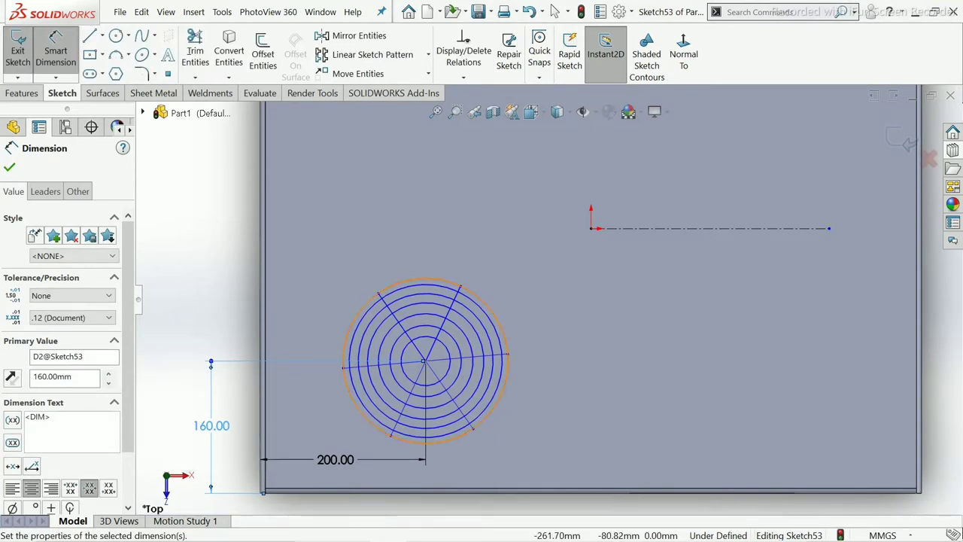
click(376, 293)
click(324, 268)
Accept the 200 mm diameter dimension on the outer circle.
click(324, 268)
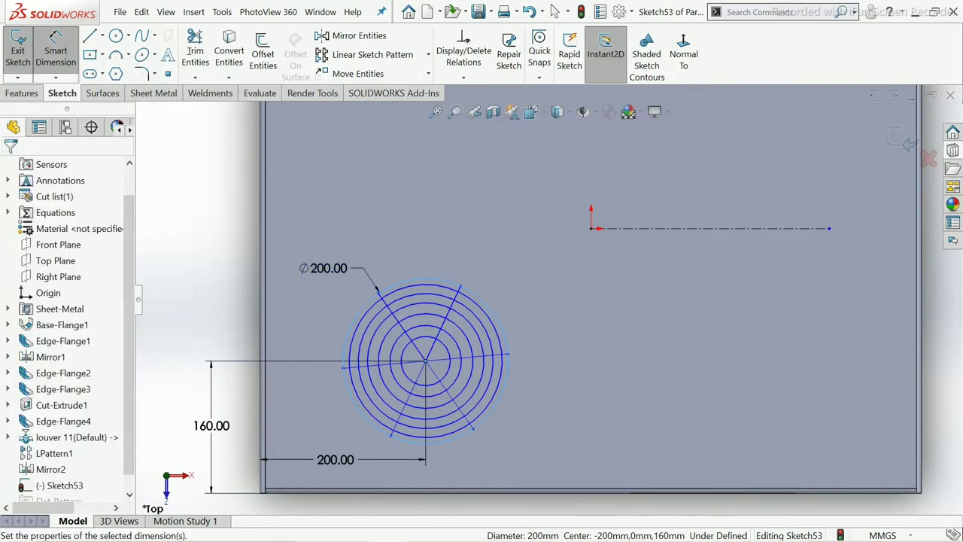
click(261, 248)
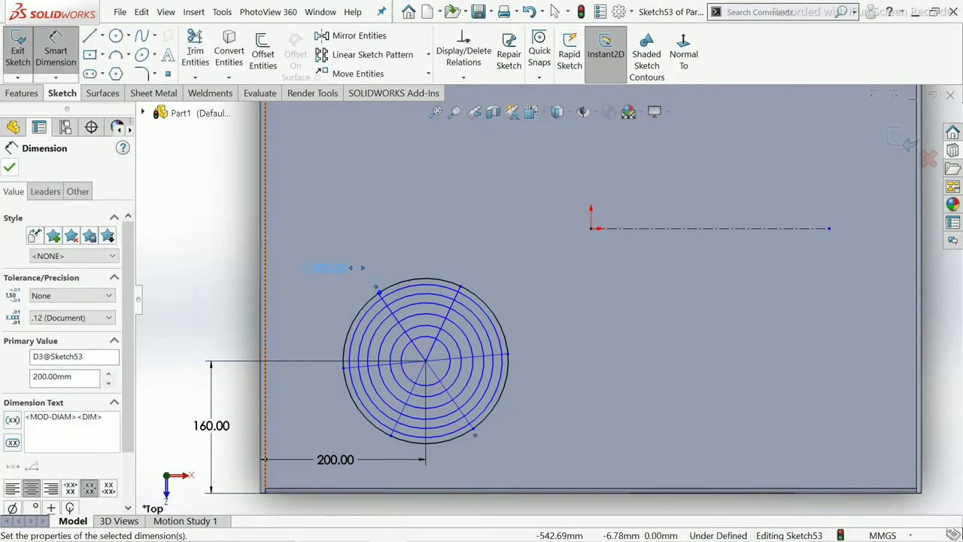
click(9, 167)
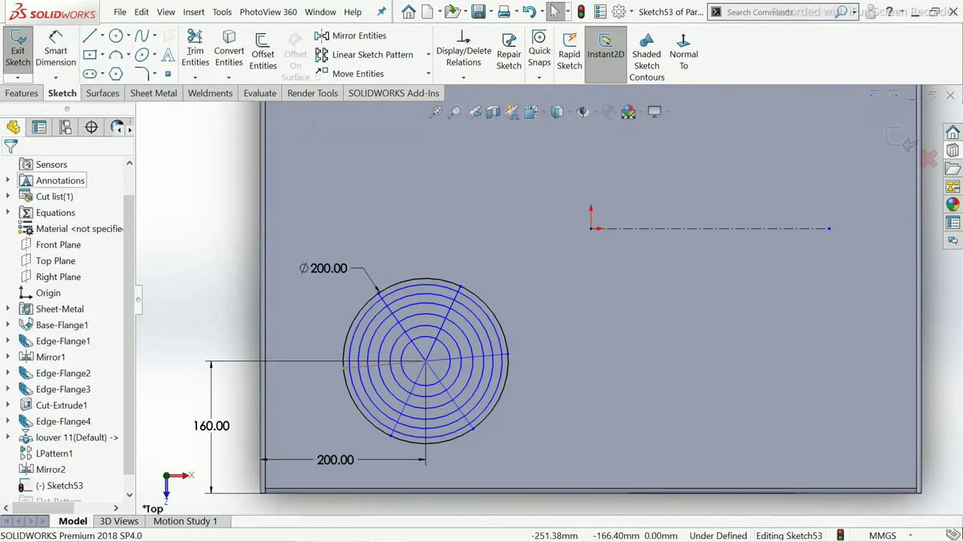
scroll(341, 385, down, 3)
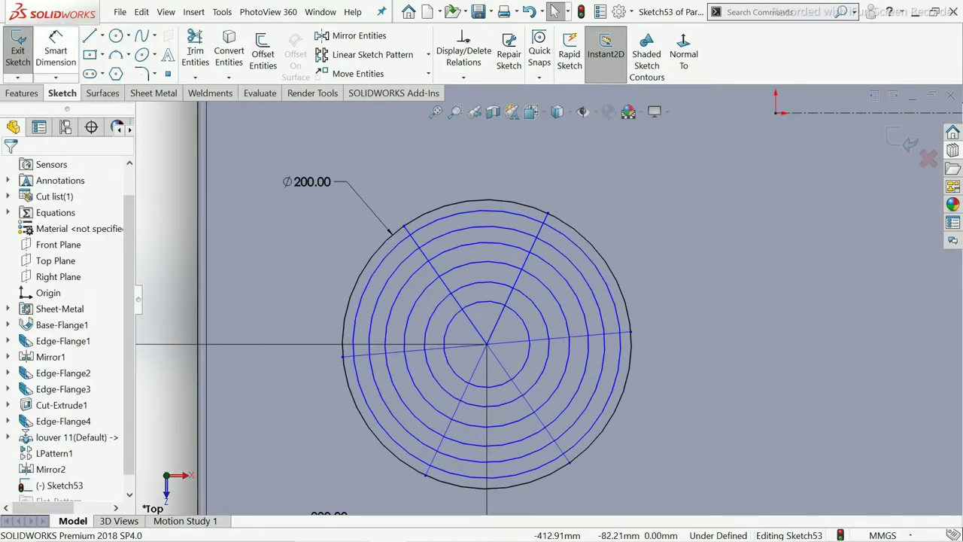
Draw a horizontal centreline leftward from the circle's centre.
key(l)
click(101, 36)
click(120, 71)
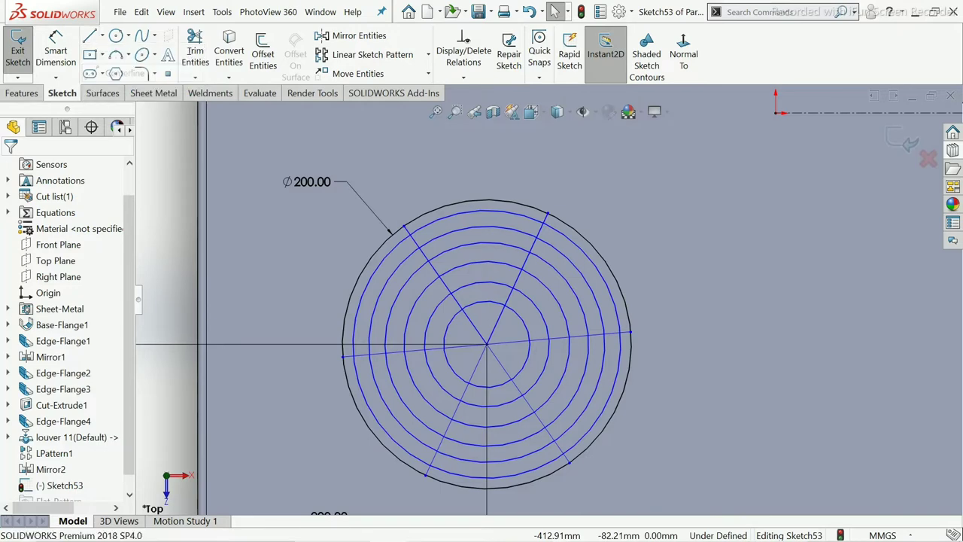
click(487, 344)
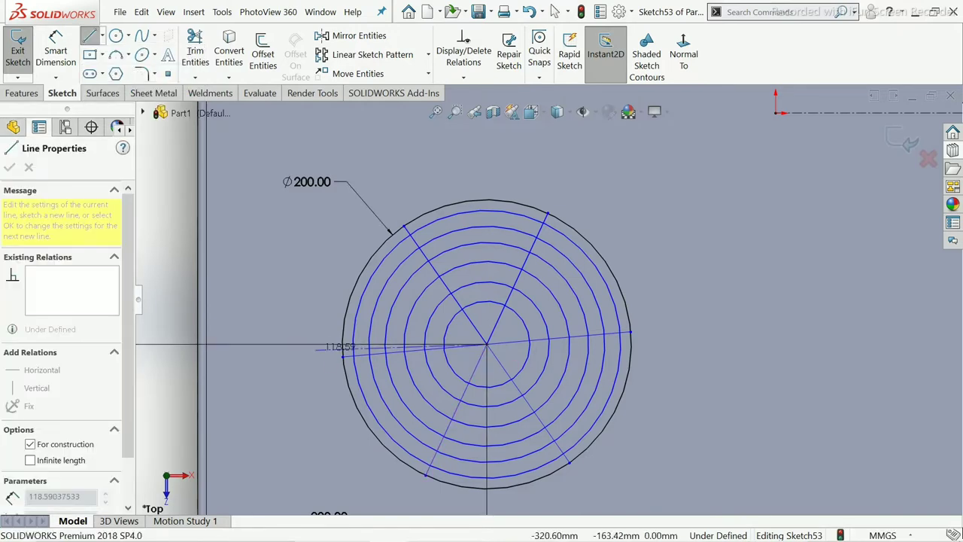
click(314, 344)
right_click(314, 345)
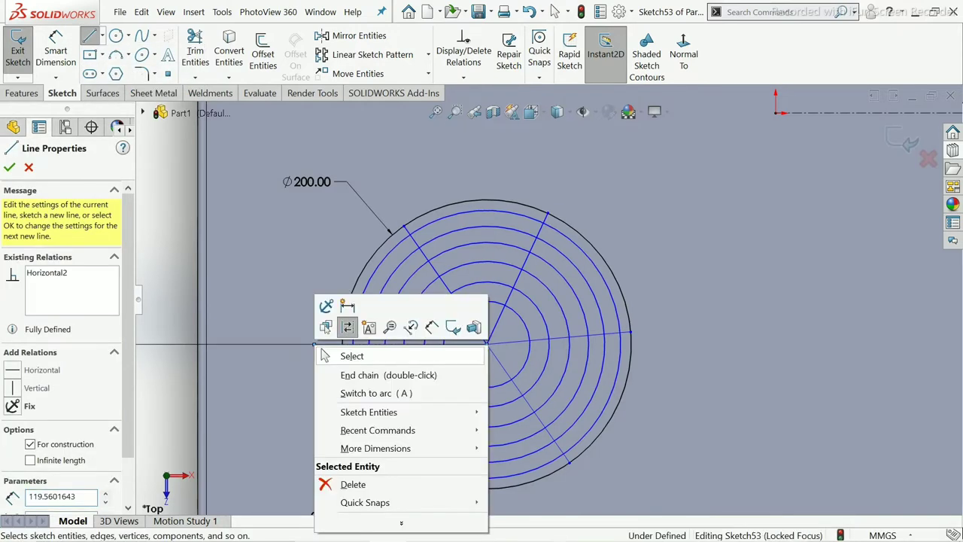
click(343, 352)
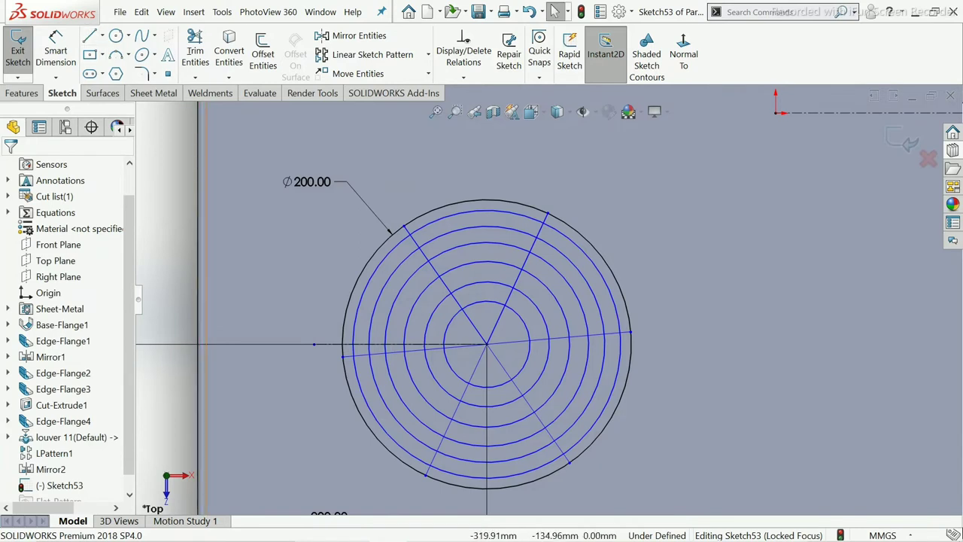
click(398, 344)
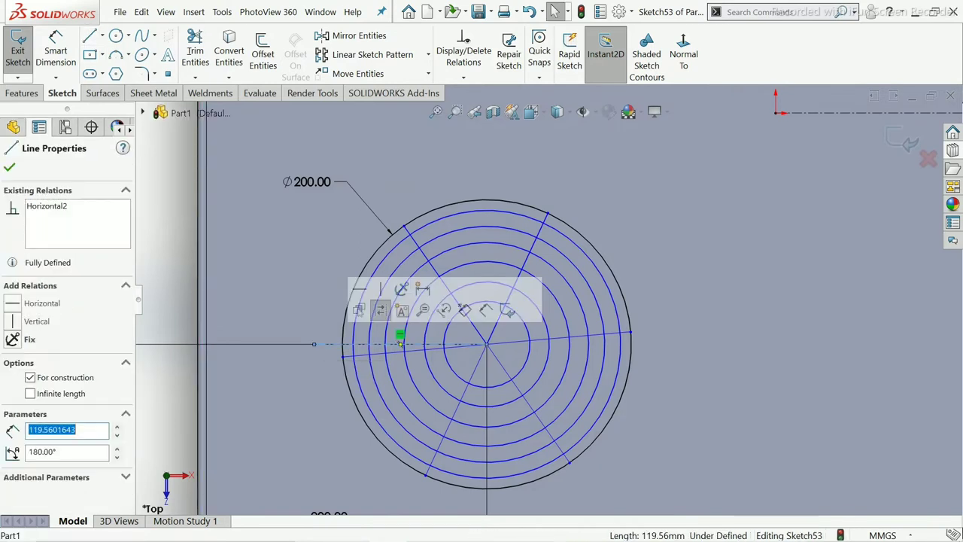
key(Escape)
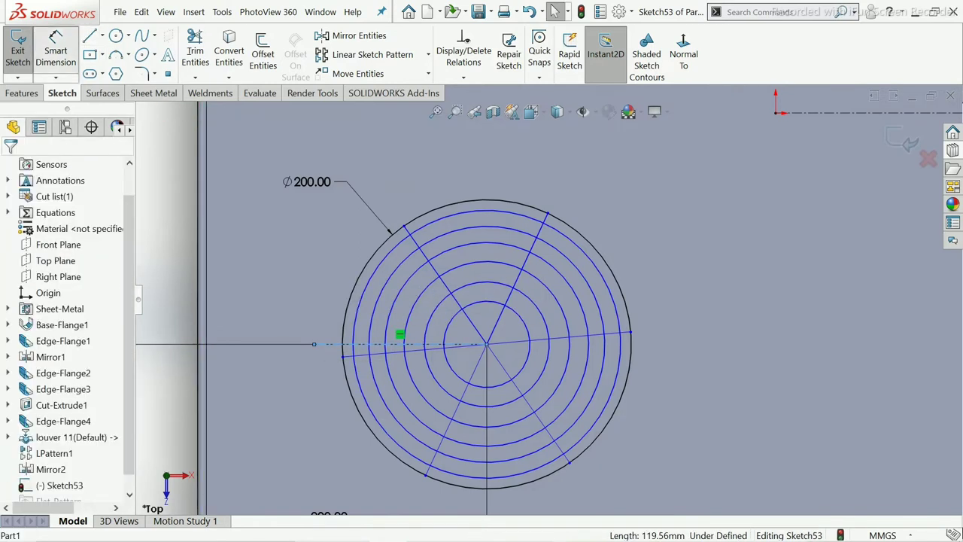
Dimension the angle between the centreline and the nearest spoke as 5°.
click(56, 52)
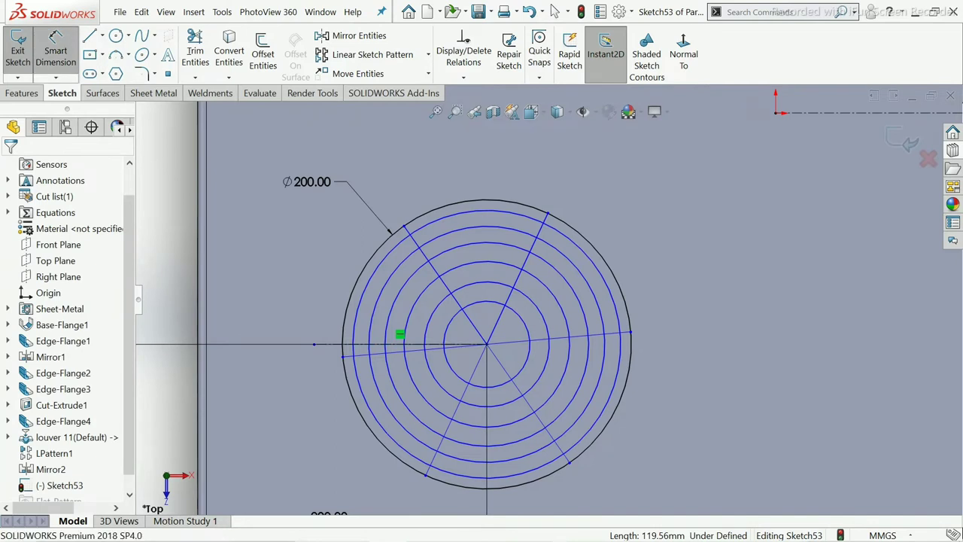
click(415, 350)
click(339, 344)
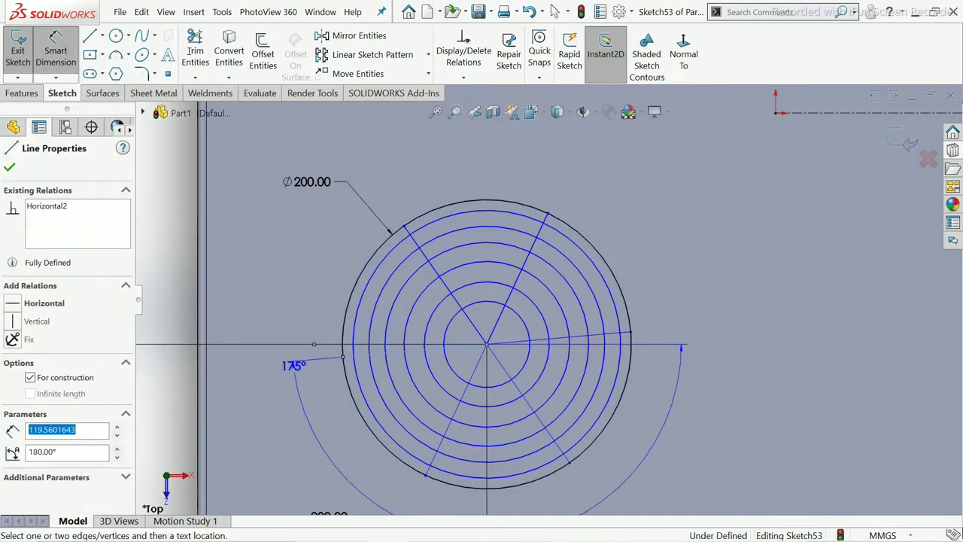
click(280, 350)
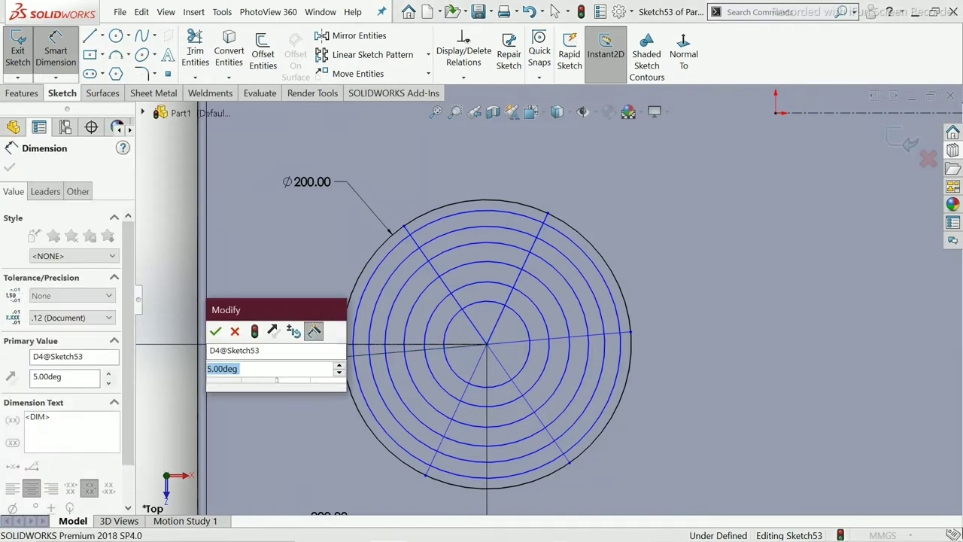
click(215, 331)
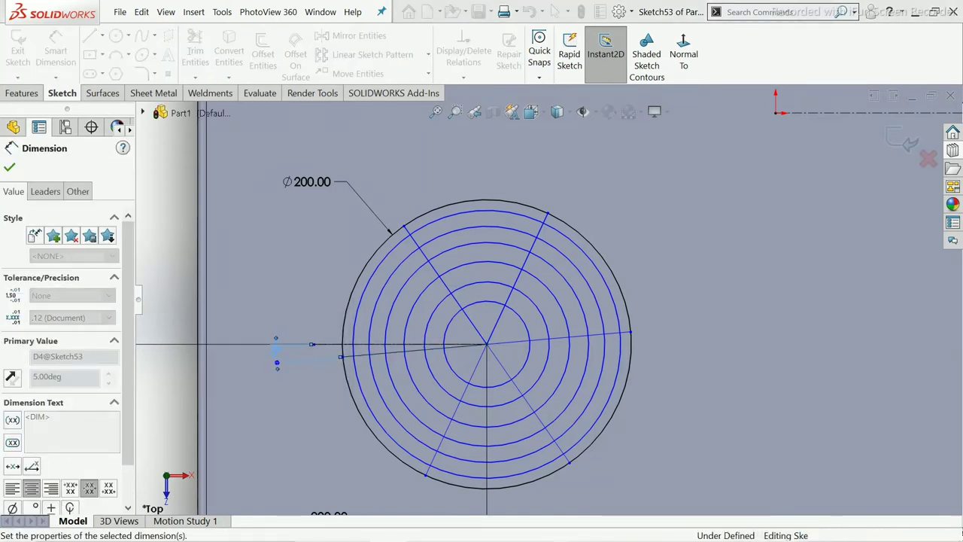
key(Escape)
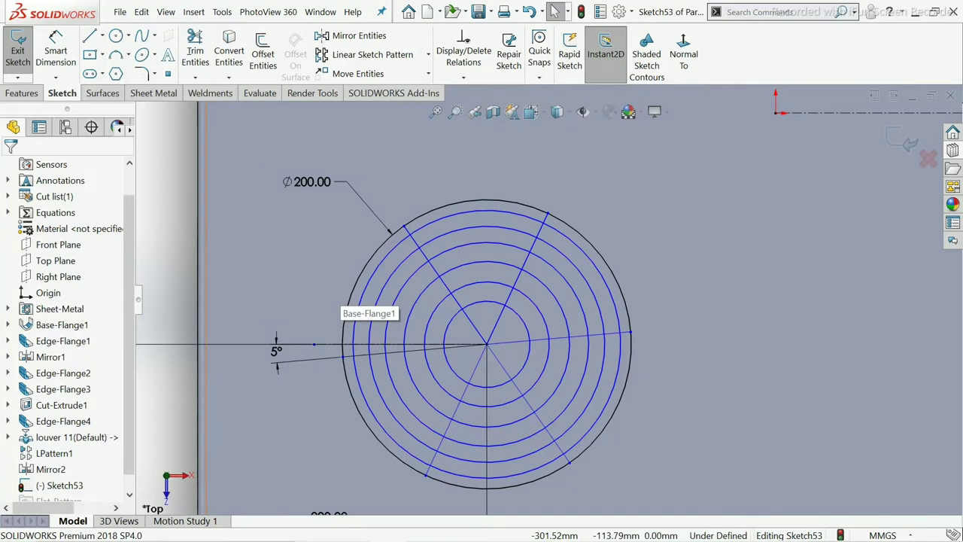
Add a Coincident relation between the upper-left spoke's endpoint and the outer vent circle.
click(463, 77)
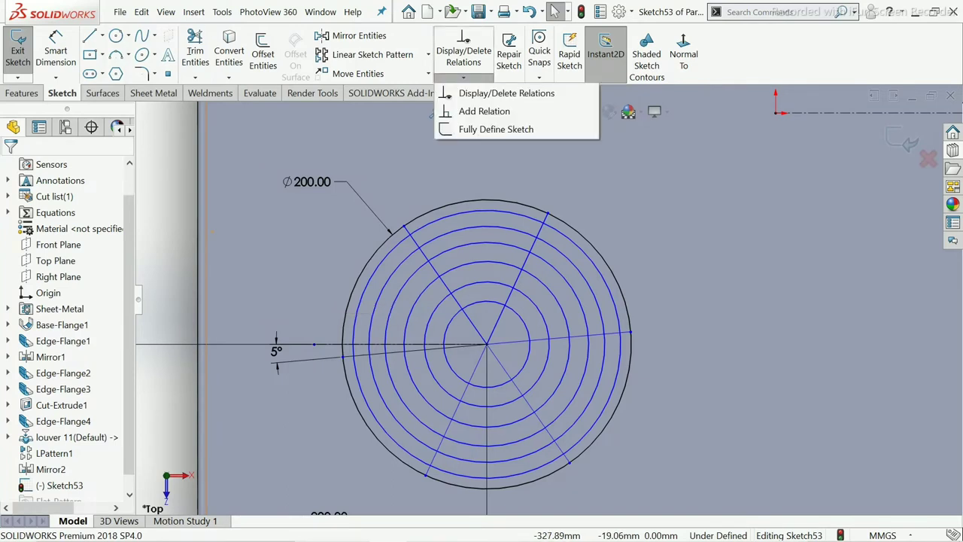
click(484, 111)
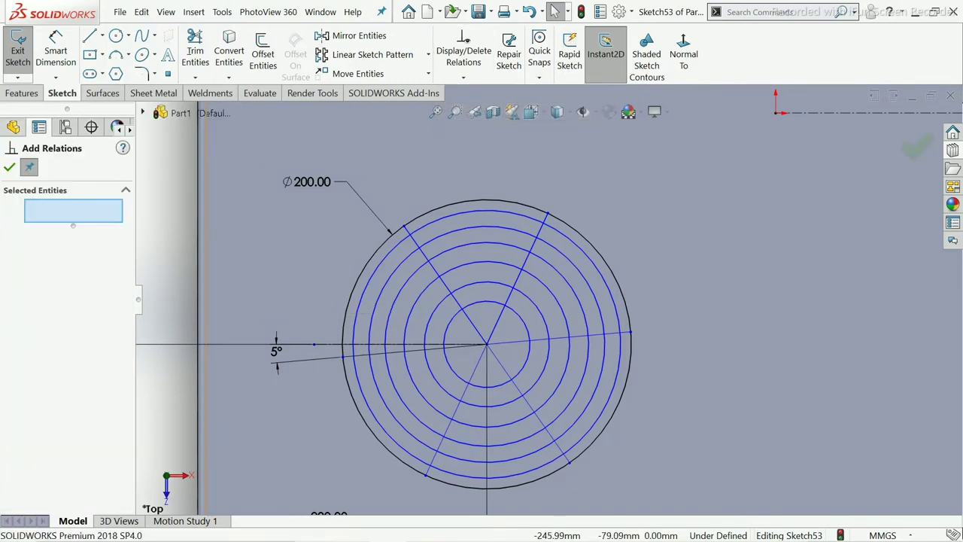
click(405, 226)
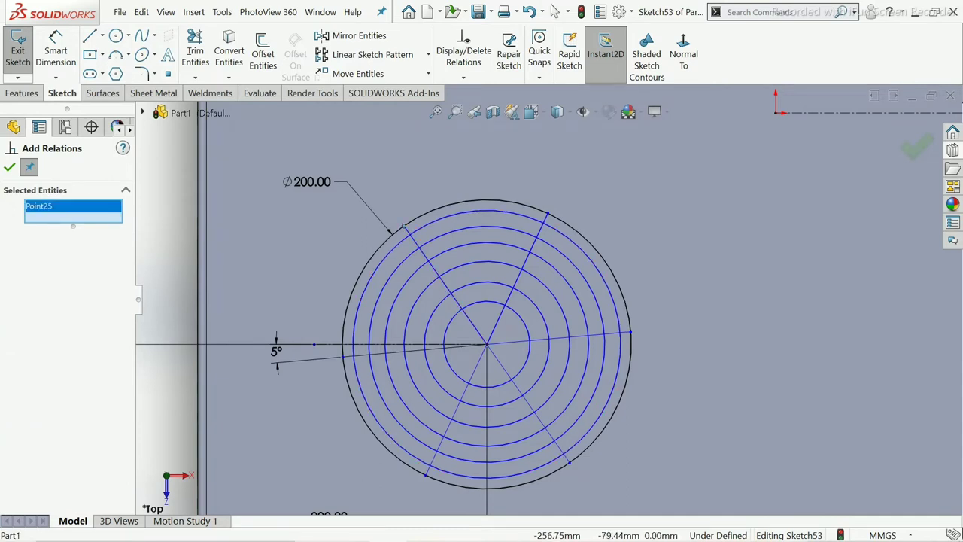
click(383, 240)
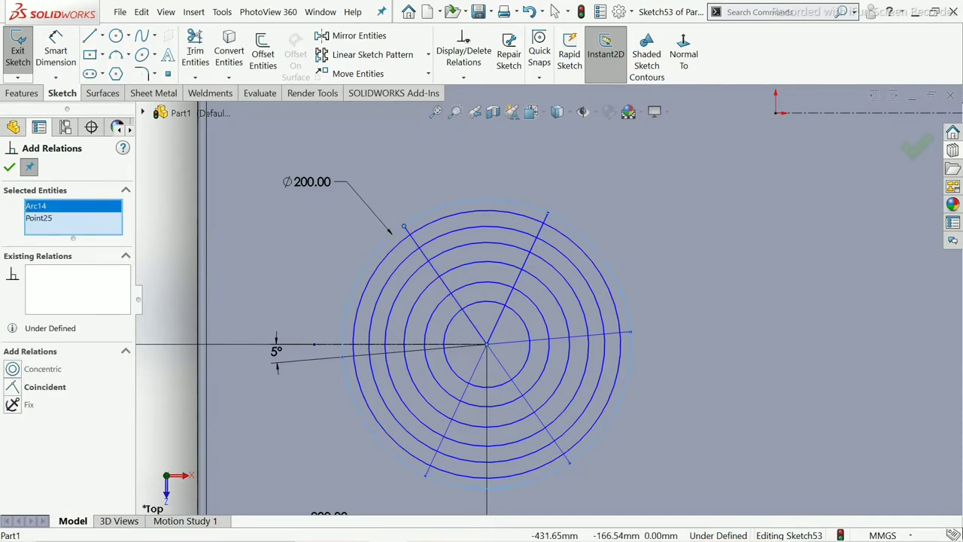
click(45, 387)
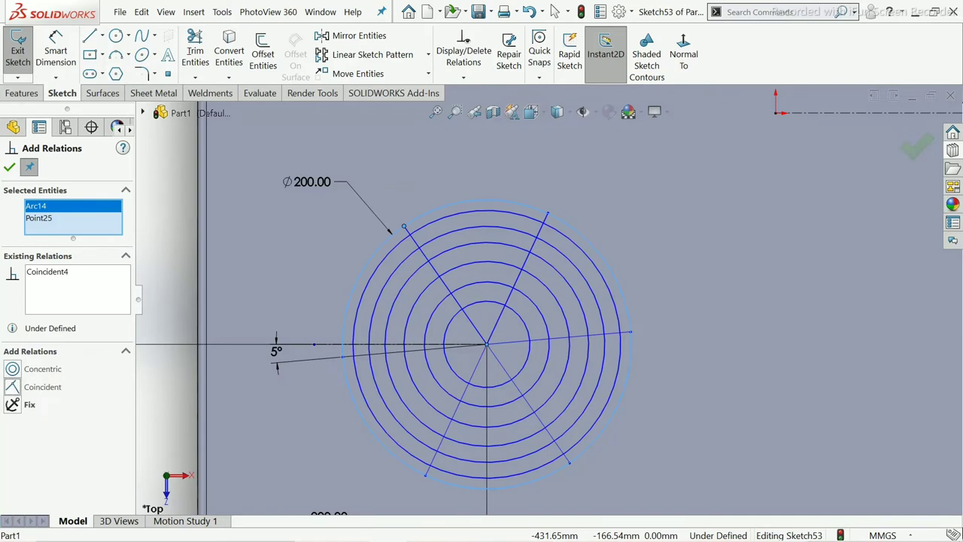
key(Escape)
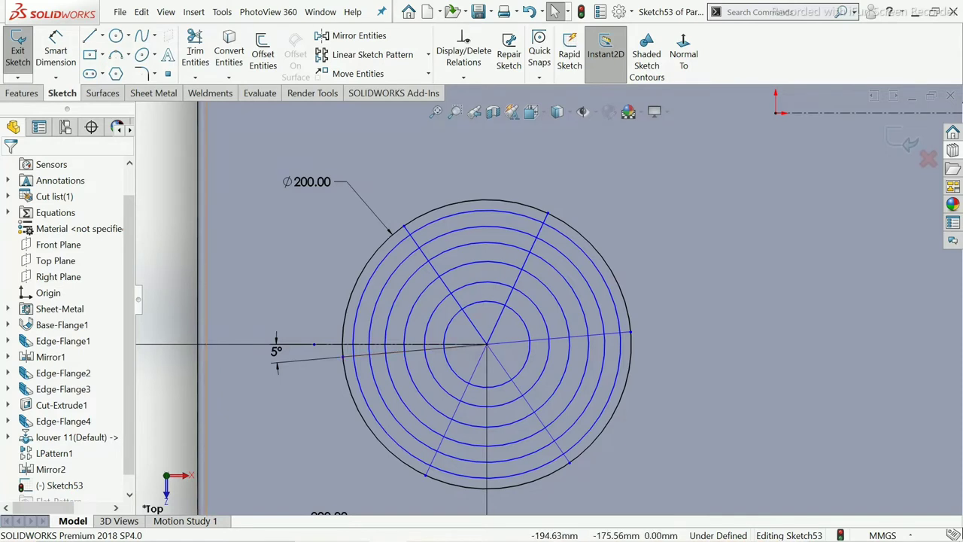
scroll(549, 299, up, 3)
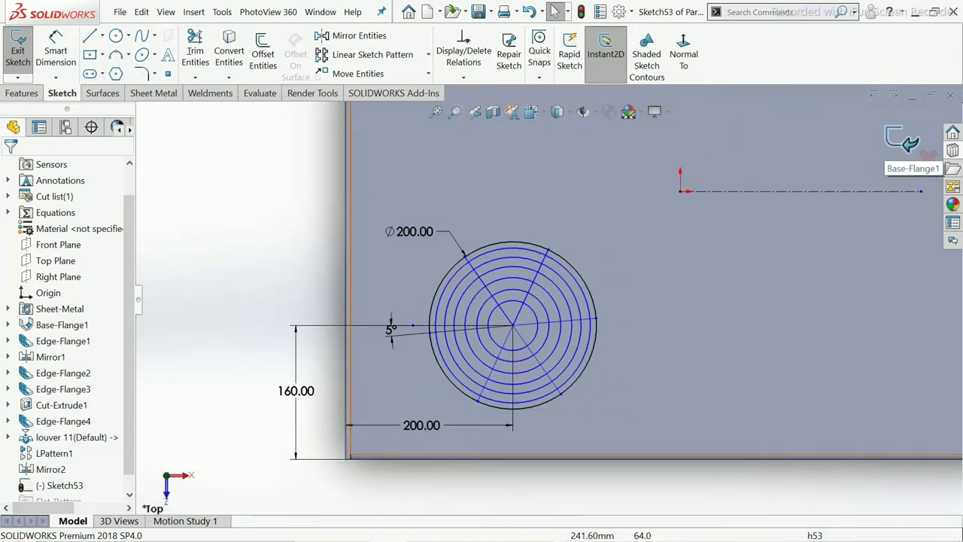
Exit the sketch and start a Vent on the top face, bounded by the outer circle.
click(907, 142)
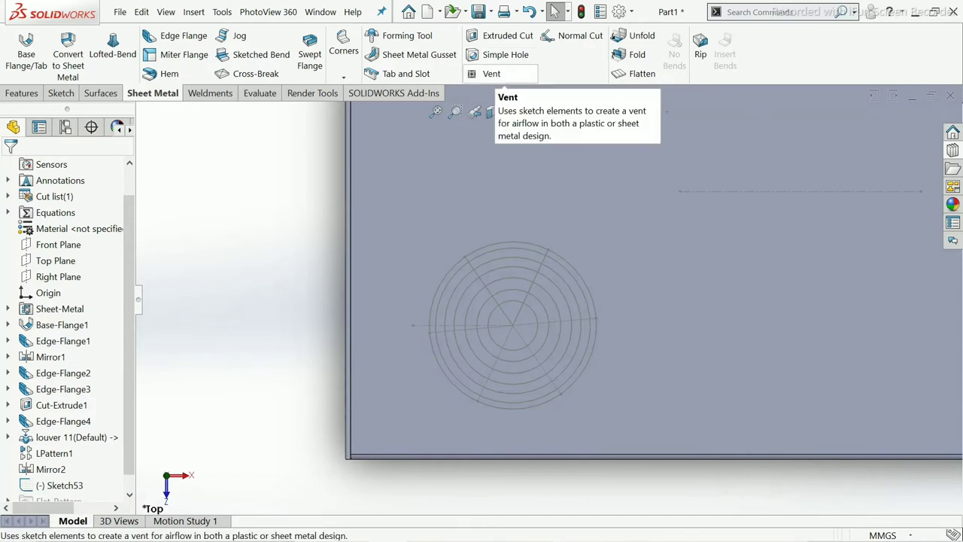
click(485, 74)
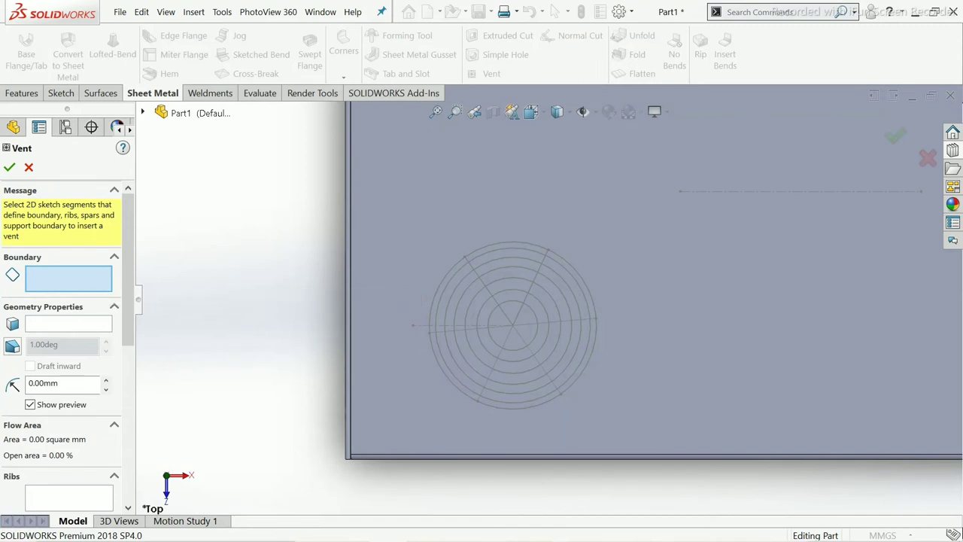
click(454, 267)
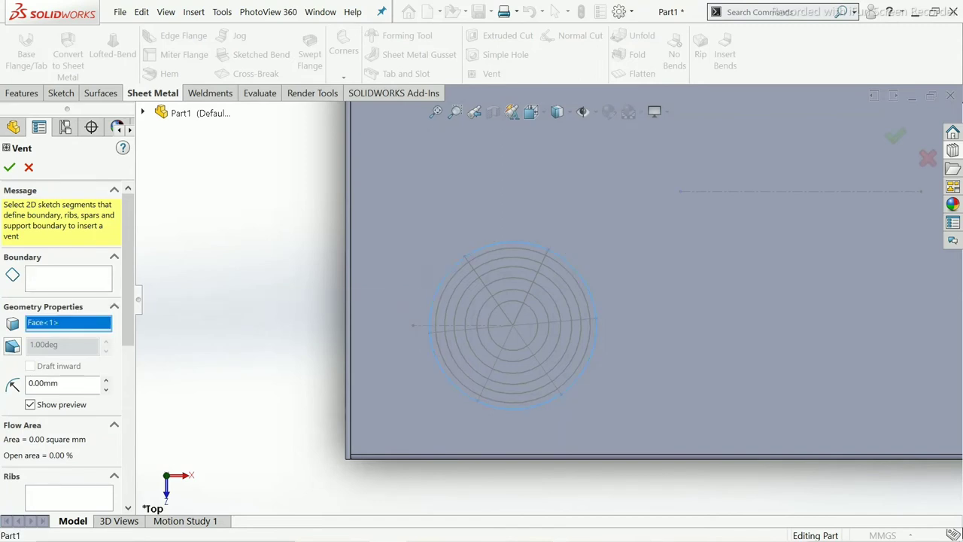
click(454, 267)
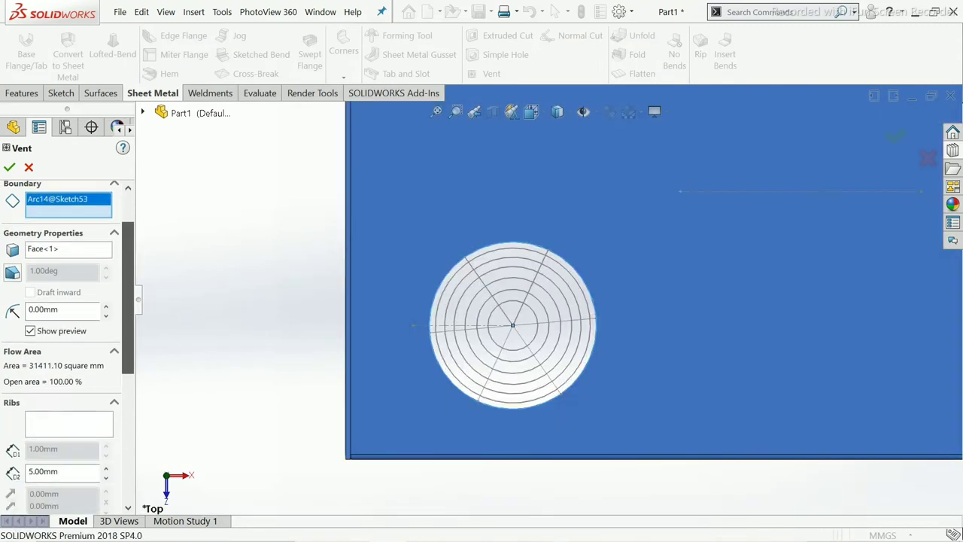
scroll(68, 361, down, 2)
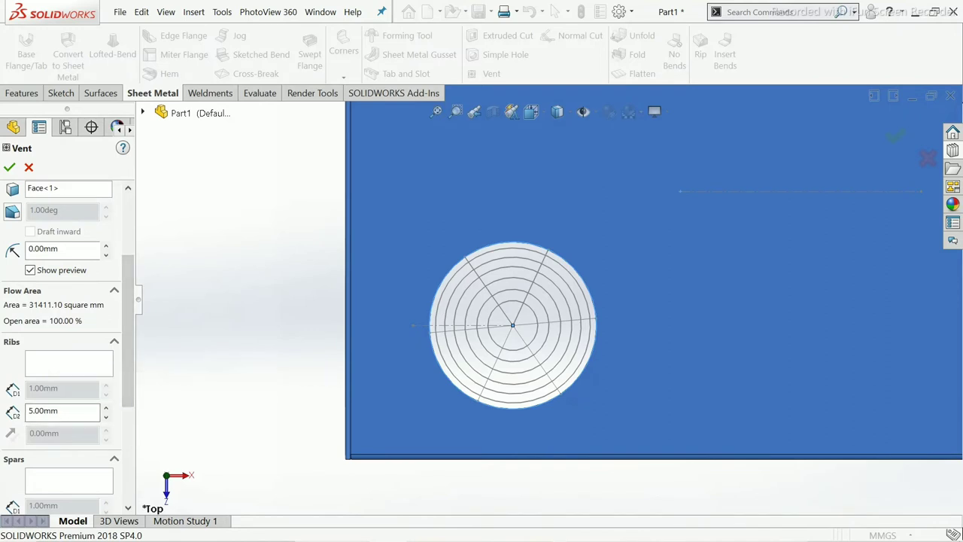
Set the vent's rib width to 8 mm.
double_click(43, 410)
text(8)
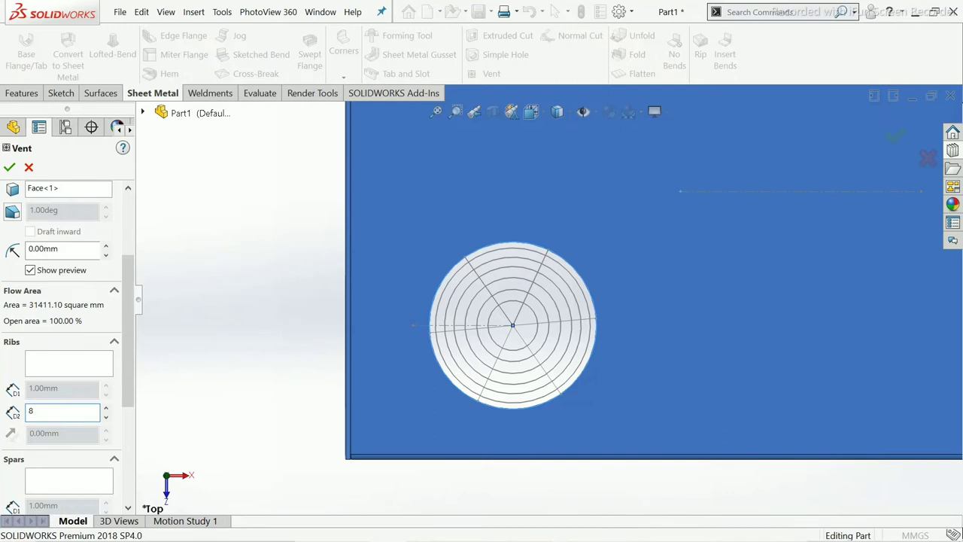
key(Return)
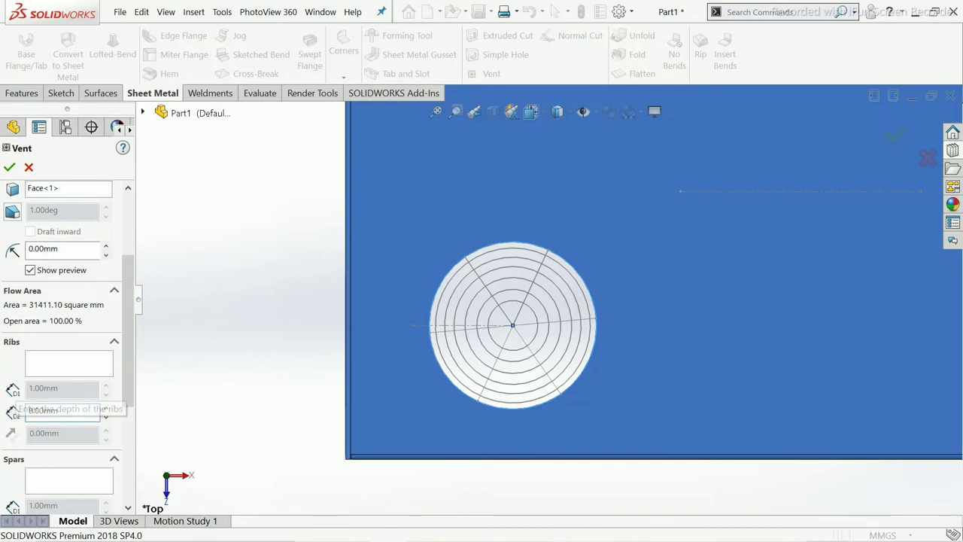
click(69, 364)
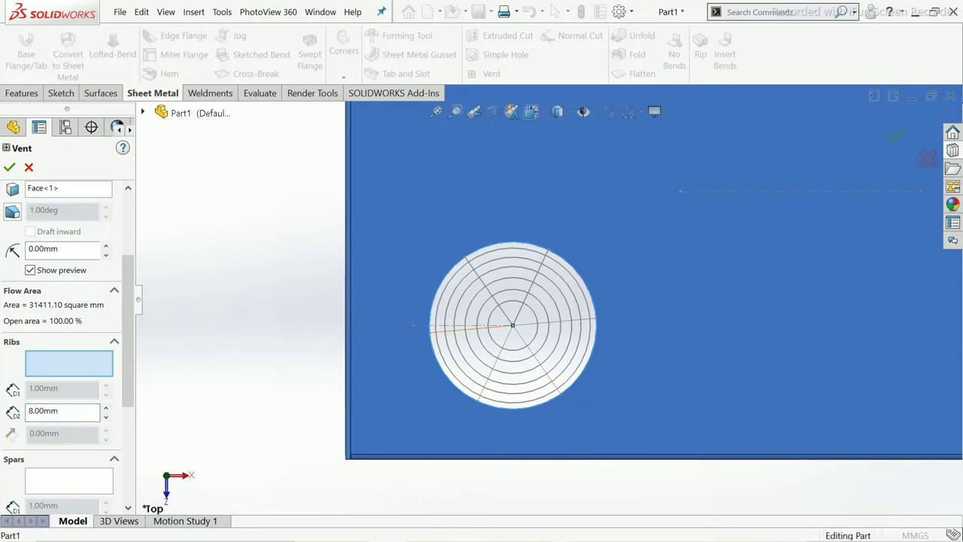
Select the six radial spoke lines as vent ribs, reducing open area to 85.27%.
click(471, 329)
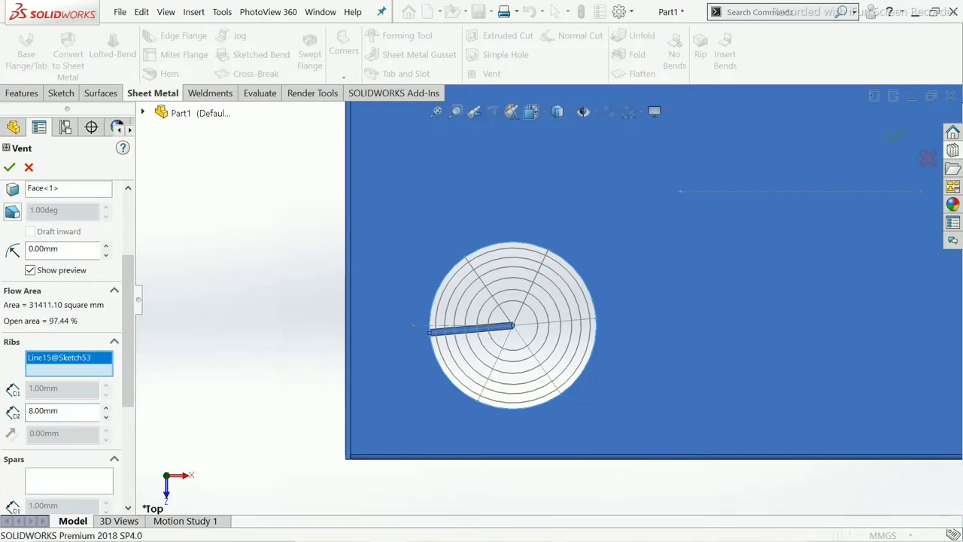
scroll(489, 332, down, 3)
scroll(490, 331, down, 2)
scroll(489, 331, down, 3)
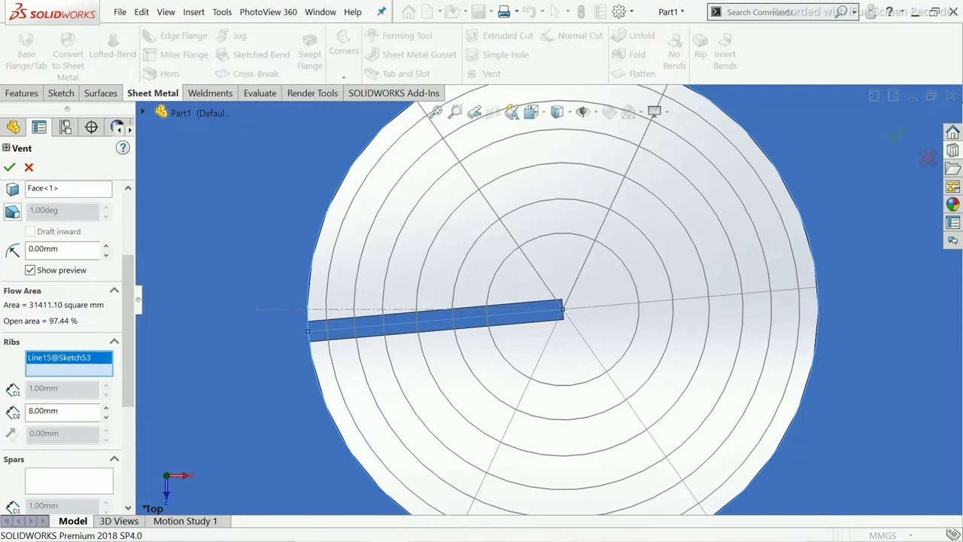
key(Escape)
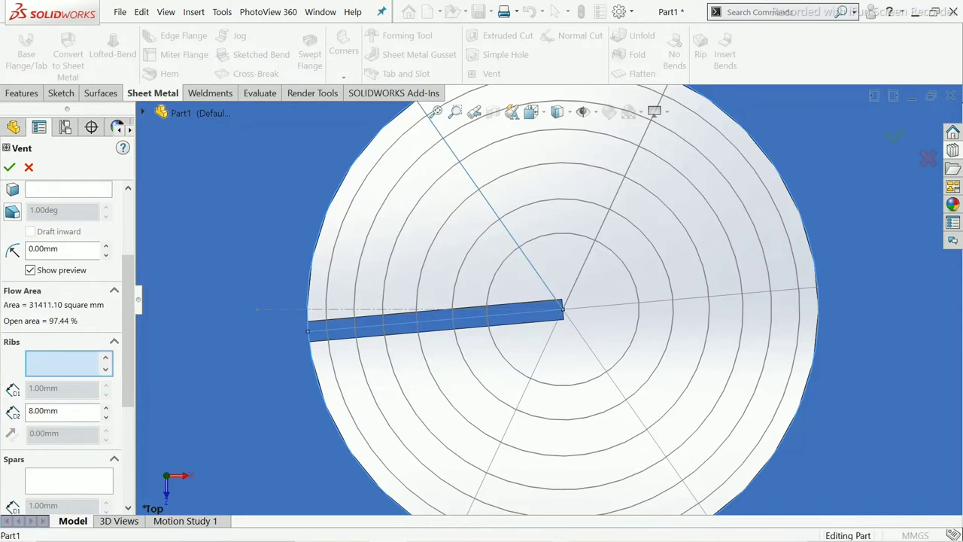
click(486, 199)
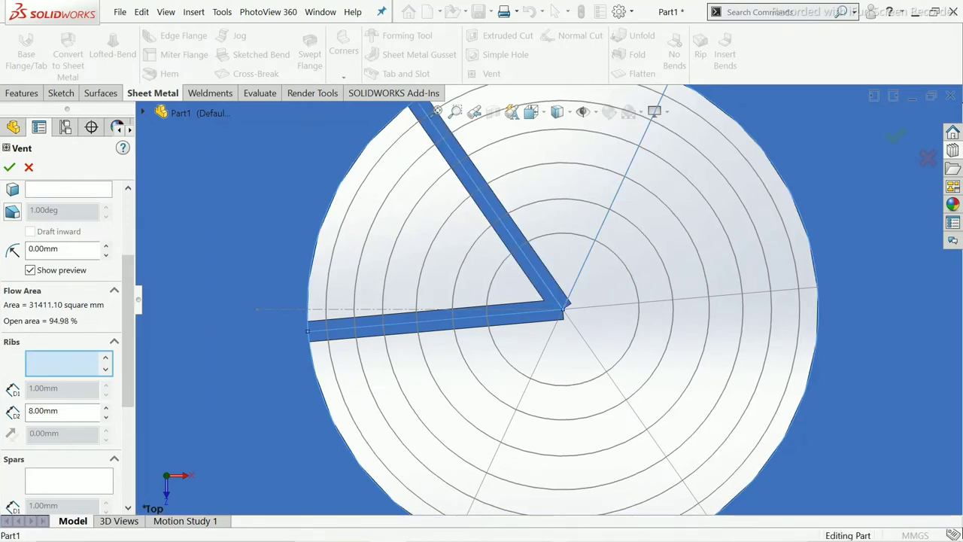
click(616, 196)
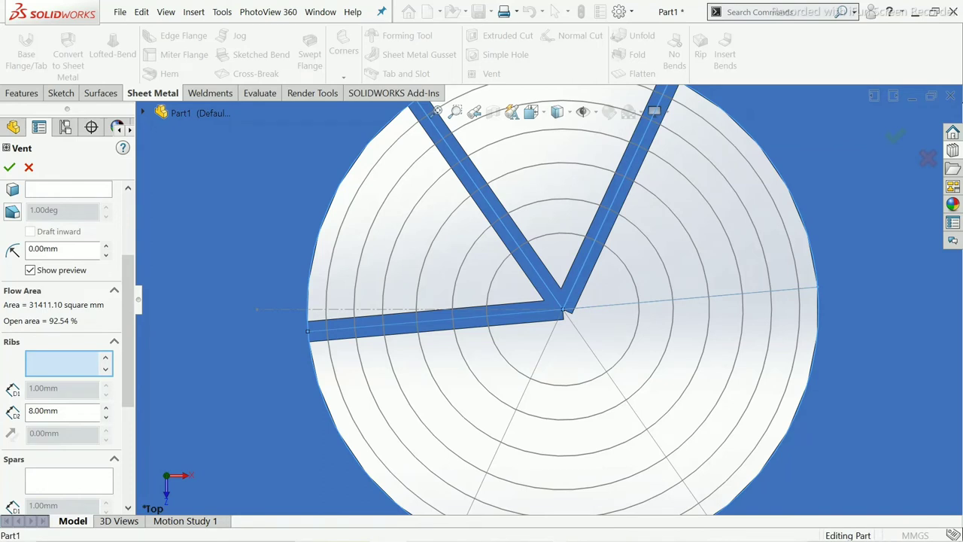
click(700, 297)
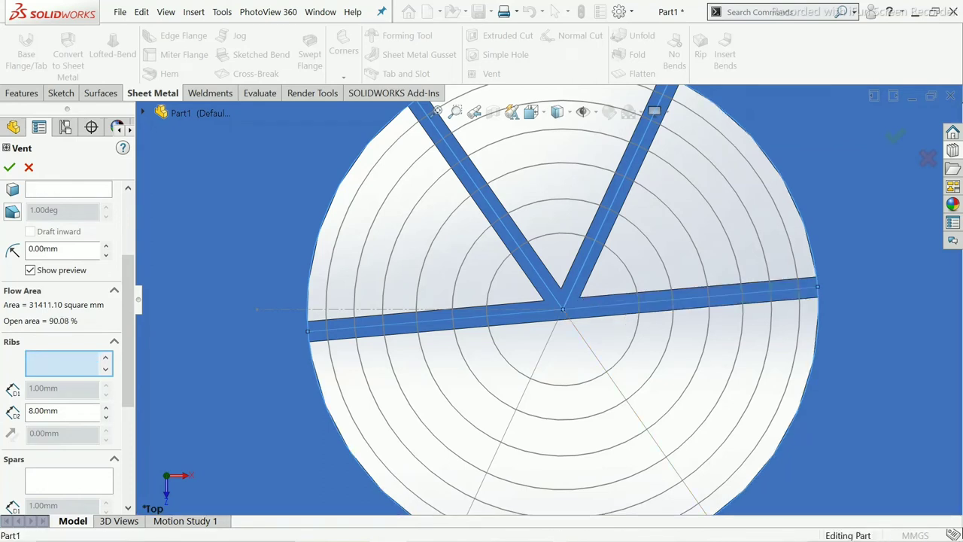
click(634, 412)
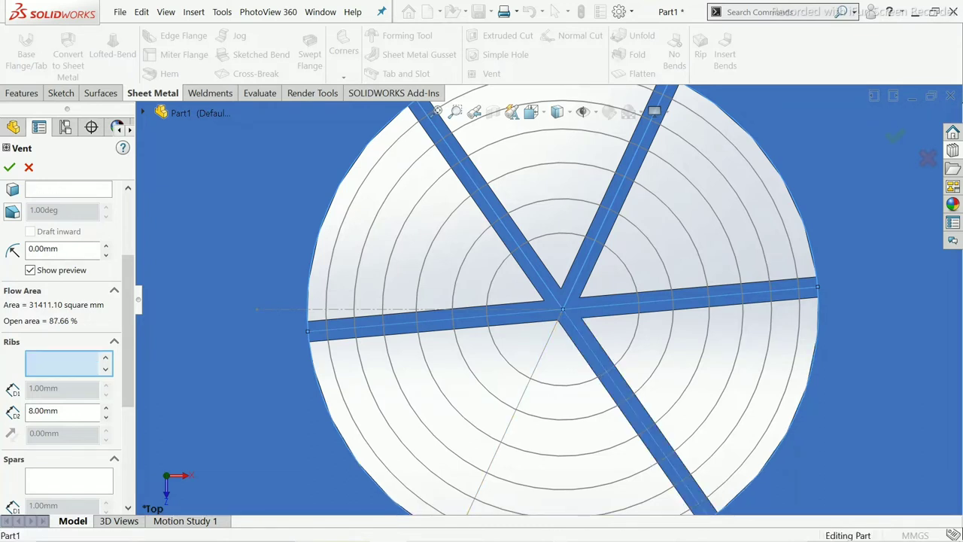
click(522, 399)
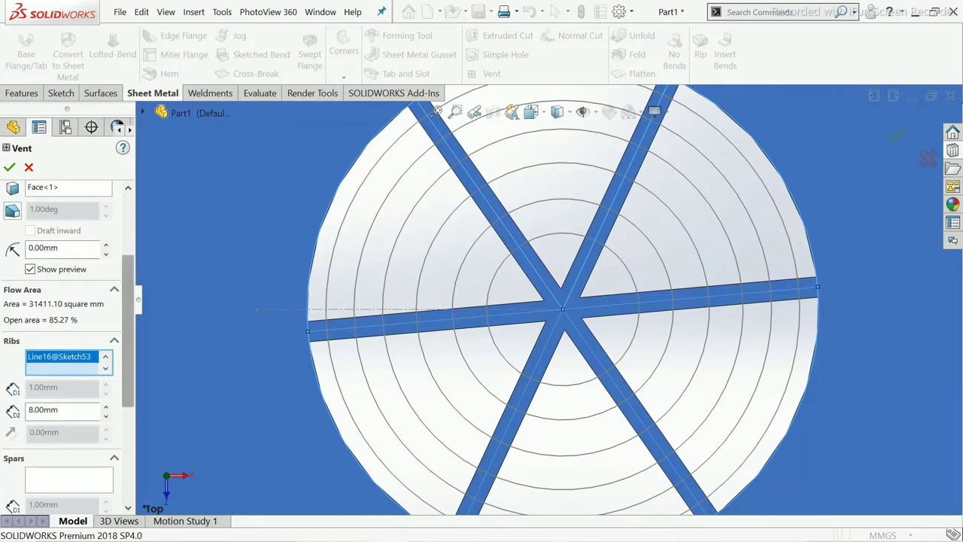
scroll(68, 339, down, 3)
Set the vent's spar width to 4 mm.
click(69, 357)
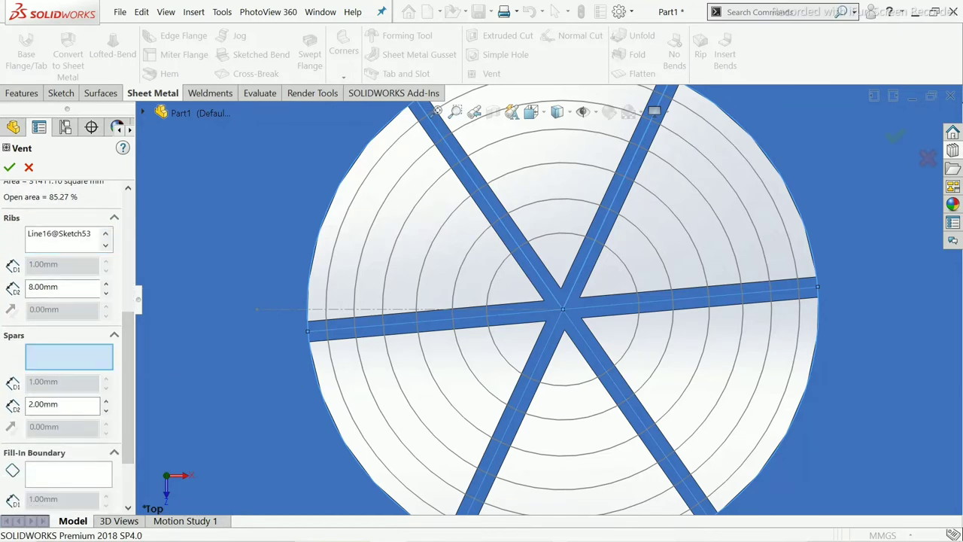
click(64, 404)
text(4)
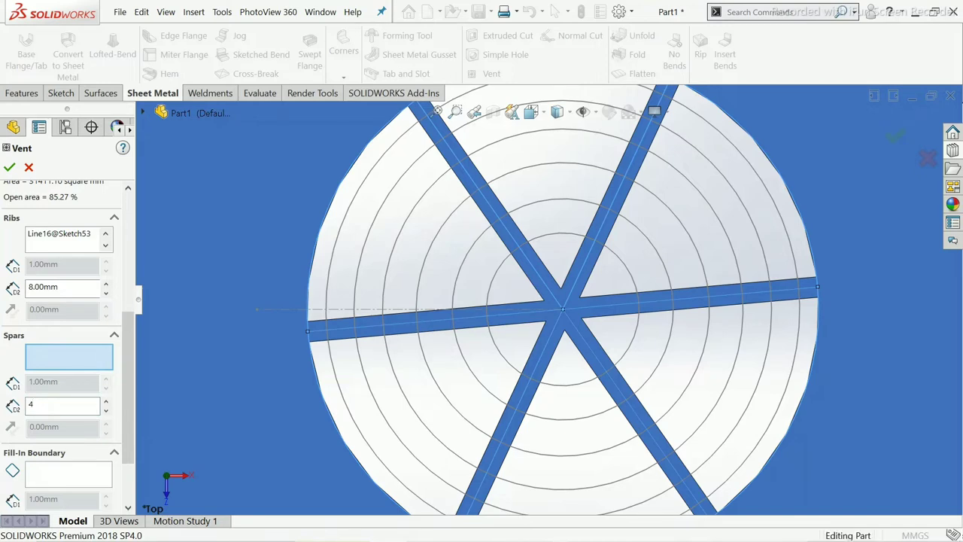
key(Return)
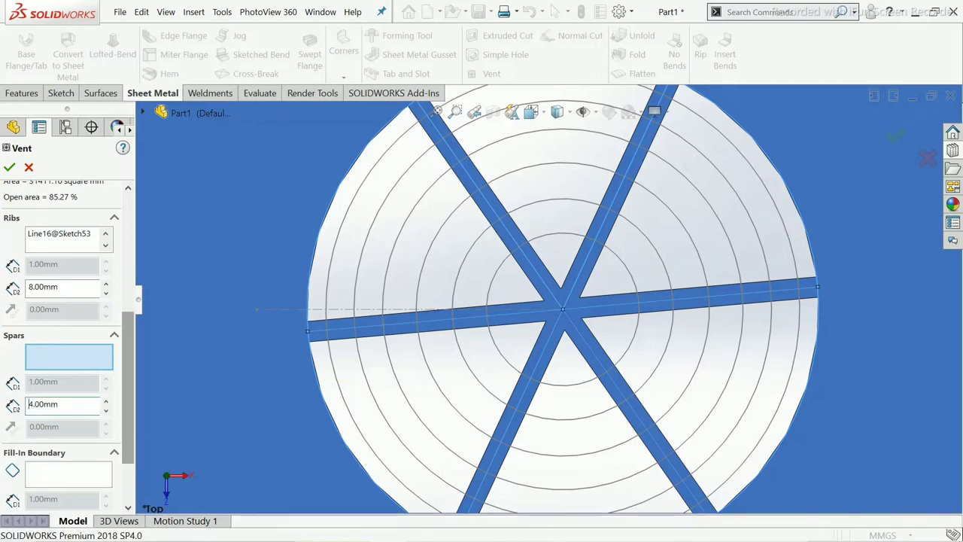
key(Delete)
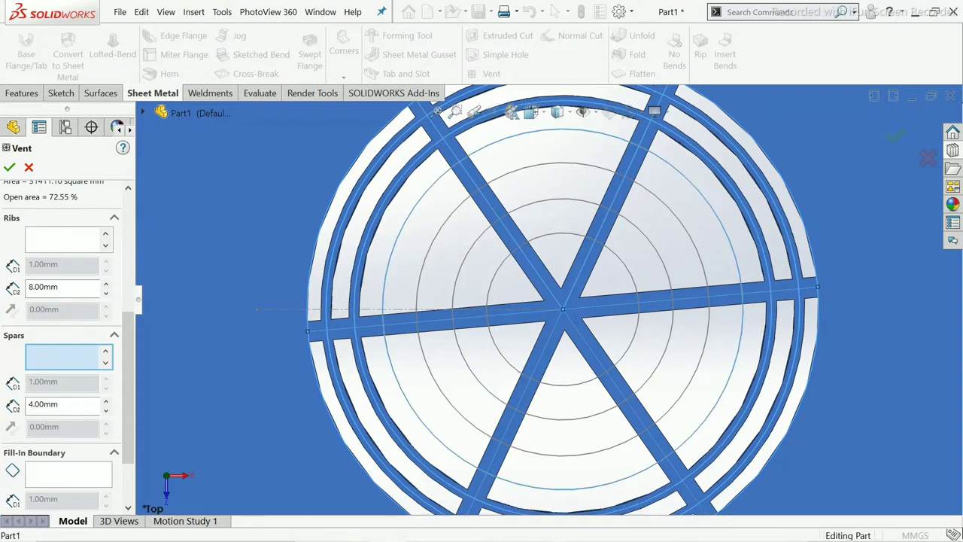
Add three concentric arcs as spars, bringing open area to 60.70%.
click(398, 384)
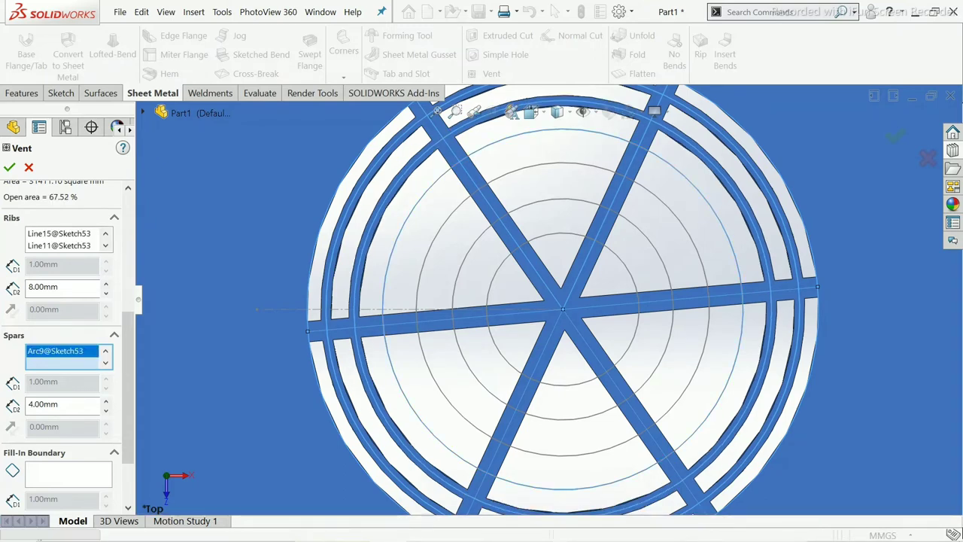
key(Return)
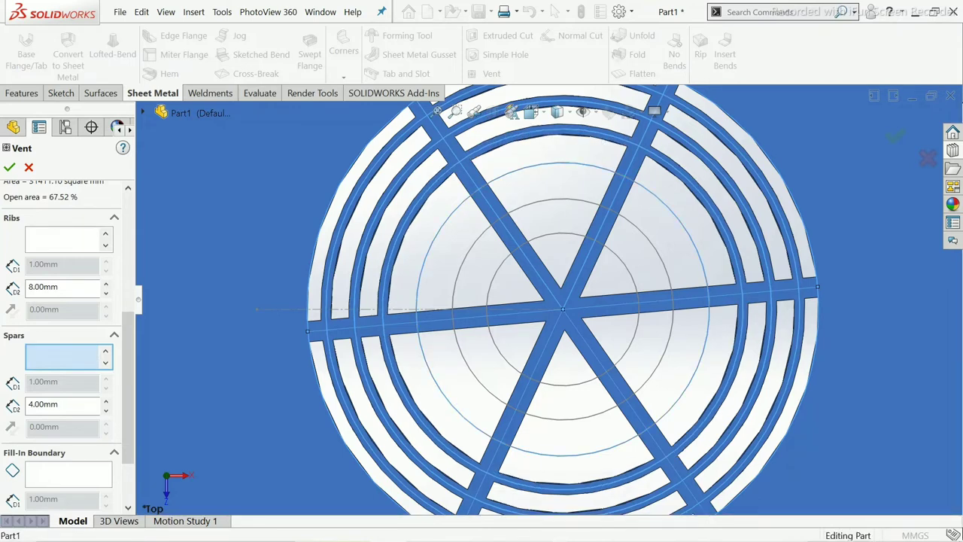
click(459, 412)
key(Return)
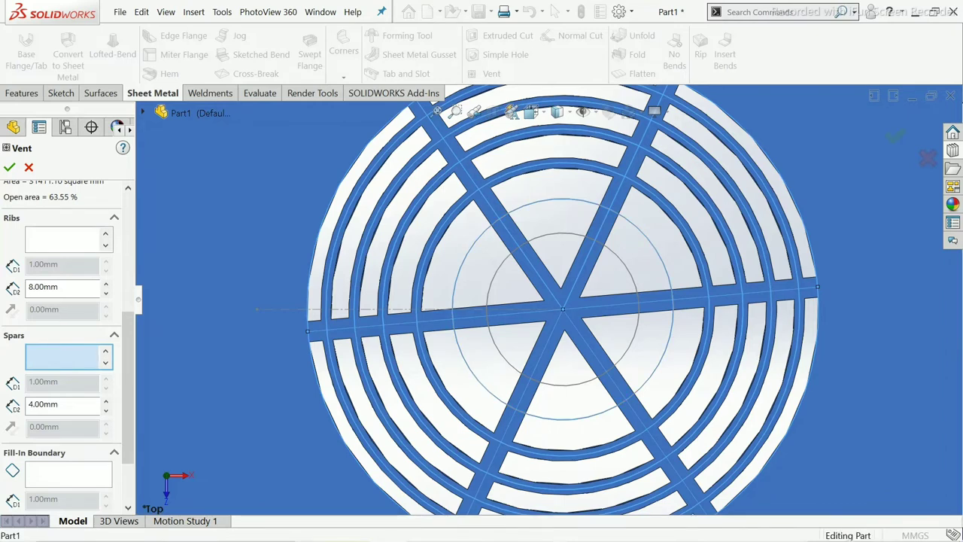
click(486, 386)
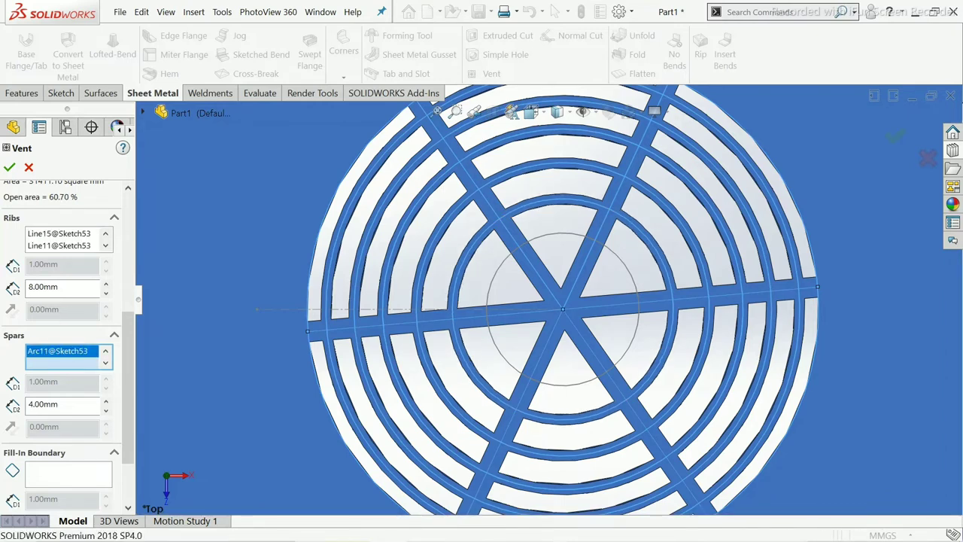
scroll(68, 338, down, 2)
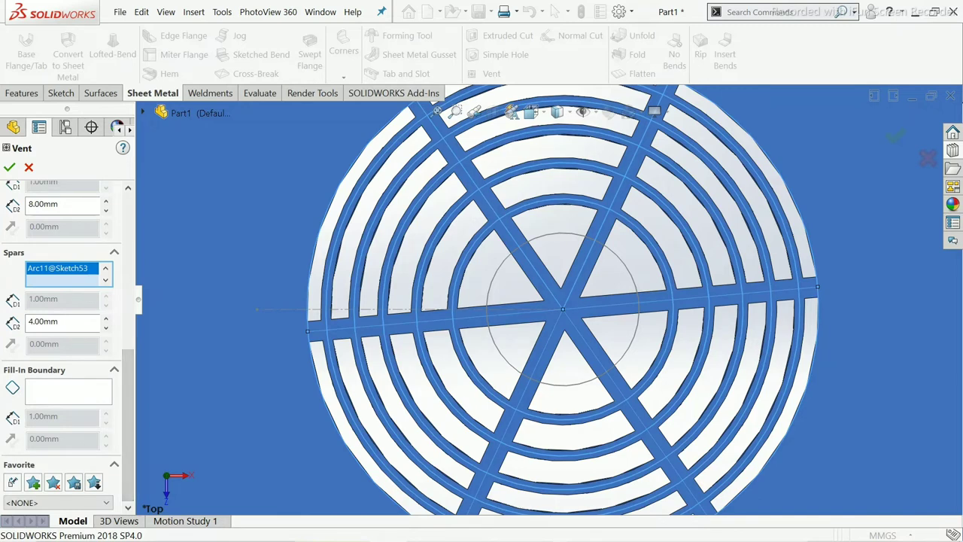
click(68, 391)
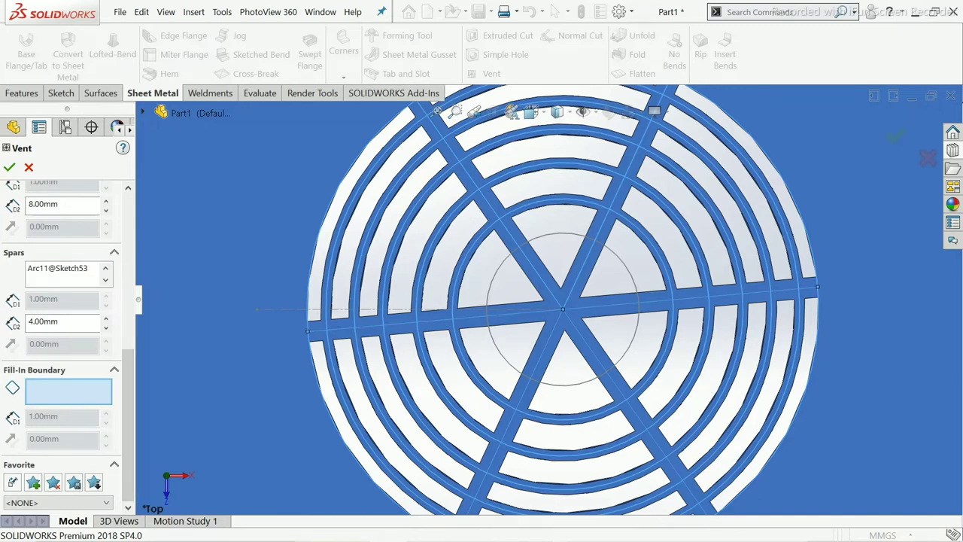
Fill the vent centre as a solid disc, widen the spars to 5 mm, and accept Vent2.
key(ctrl+z)
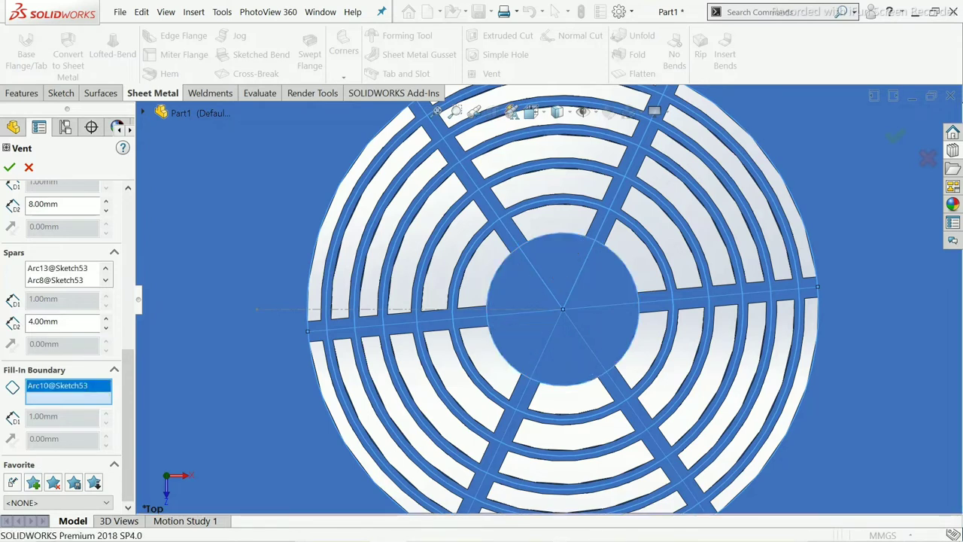
double_click(64, 322)
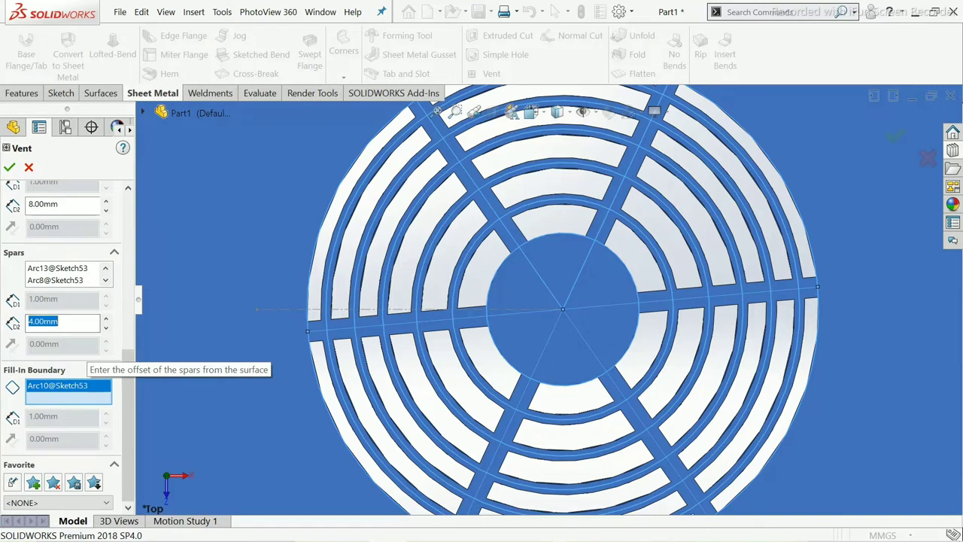
text(5)
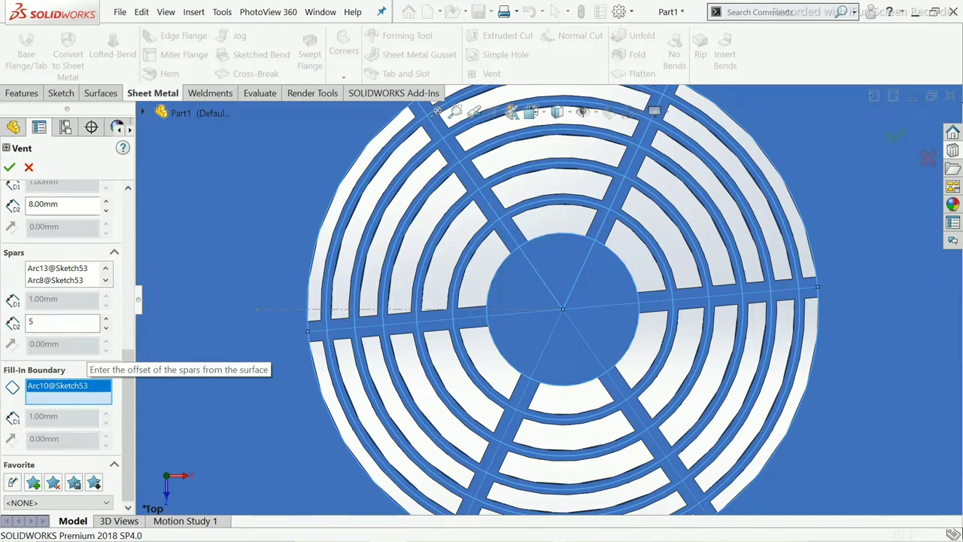
key(Return)
scroll(561, 307, up, 2)
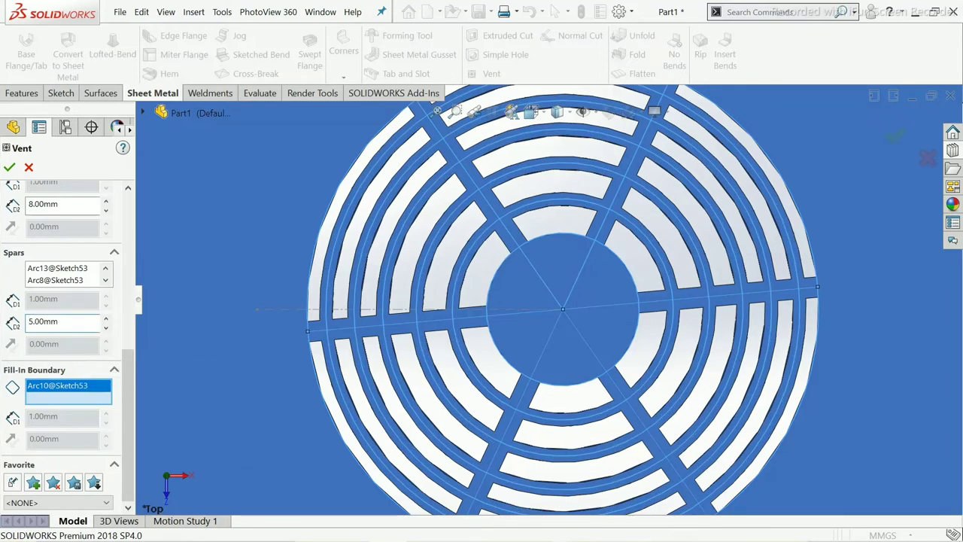
scroll(561, 307, up, 2)
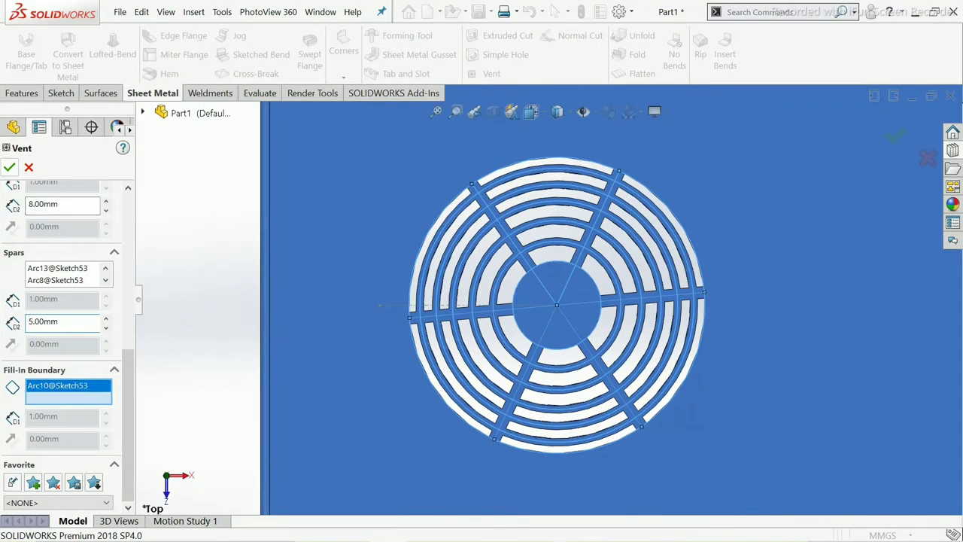
click(9, 167)
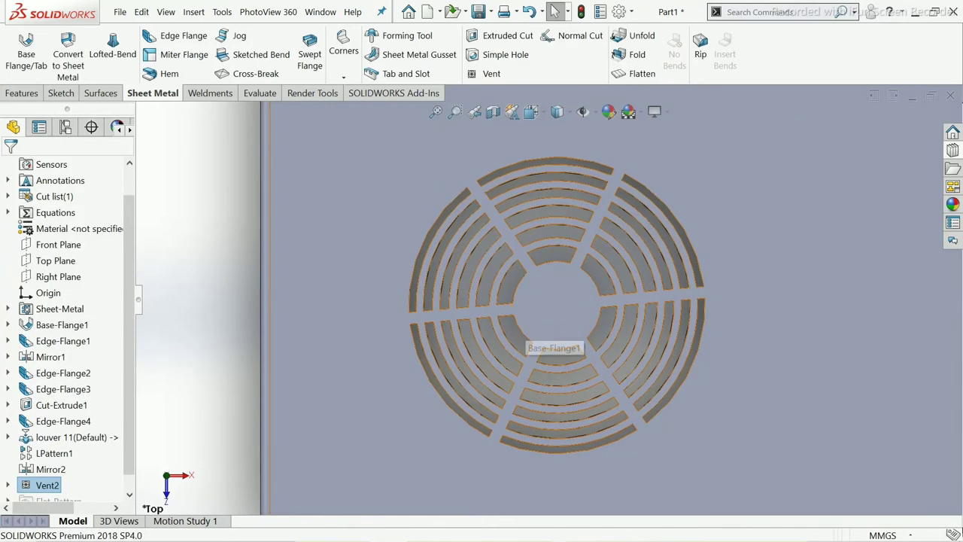
Orbit to inspect the cut fan grille, then start a Mirror feature on Vent2.
middle_drag(490, 225, 820, 410)
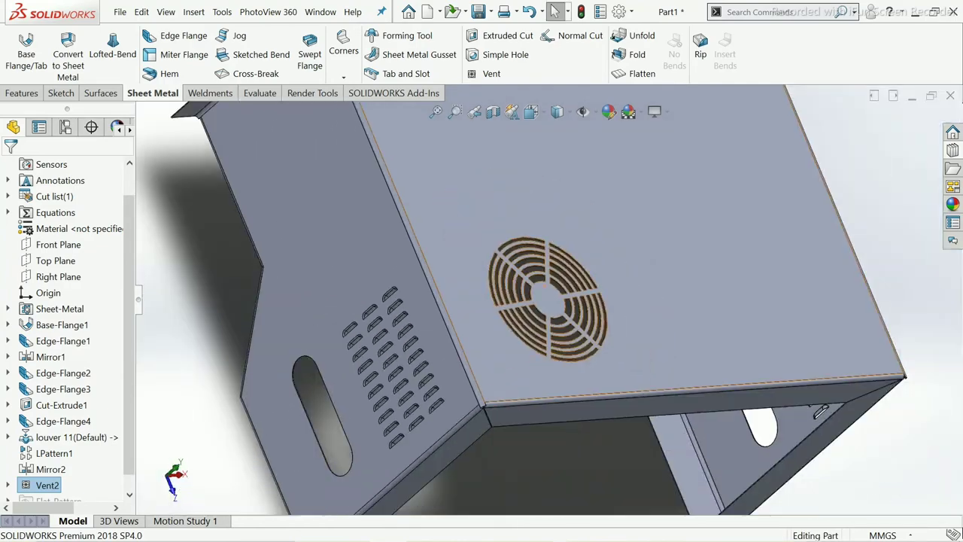
scroll(570, 326, up, 5)
mouse_move(570, 327)
middle_down()
mouse_move(617, 301)
mouse_move(500, 316)
mouse_move(452, 286)
mouse_move(602, 225)
mouse_move(708, 202)
middle_up()
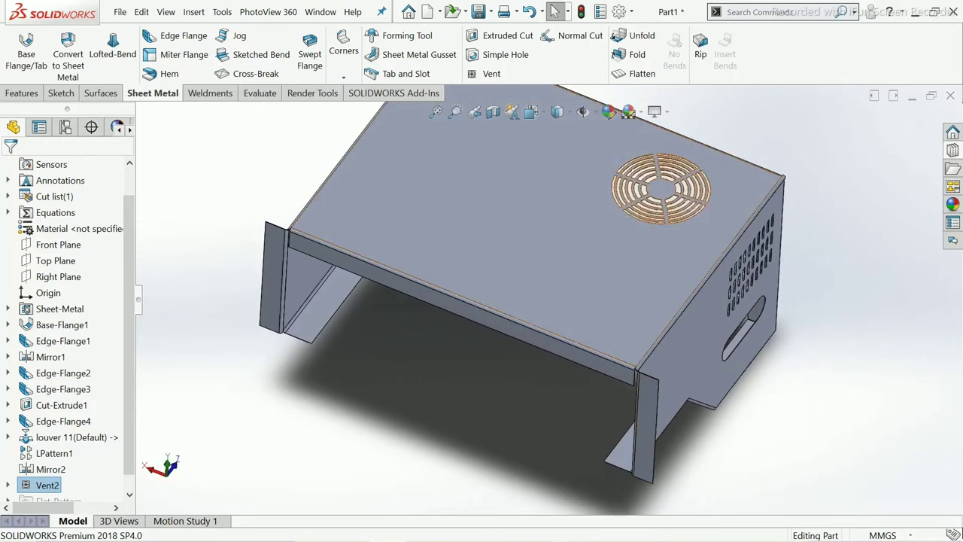
middle_drag(629, 361, 602, 354)
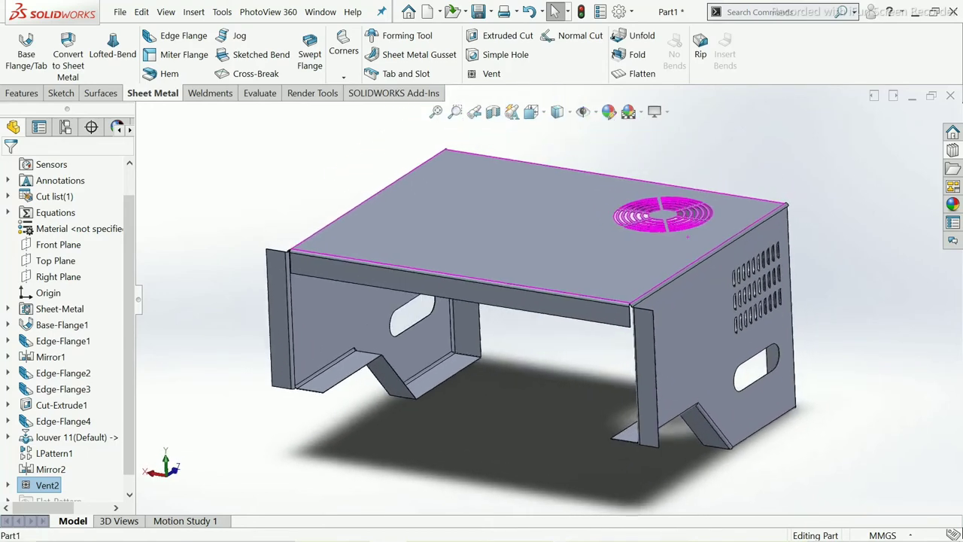
scroll(569, 173, down, 3)
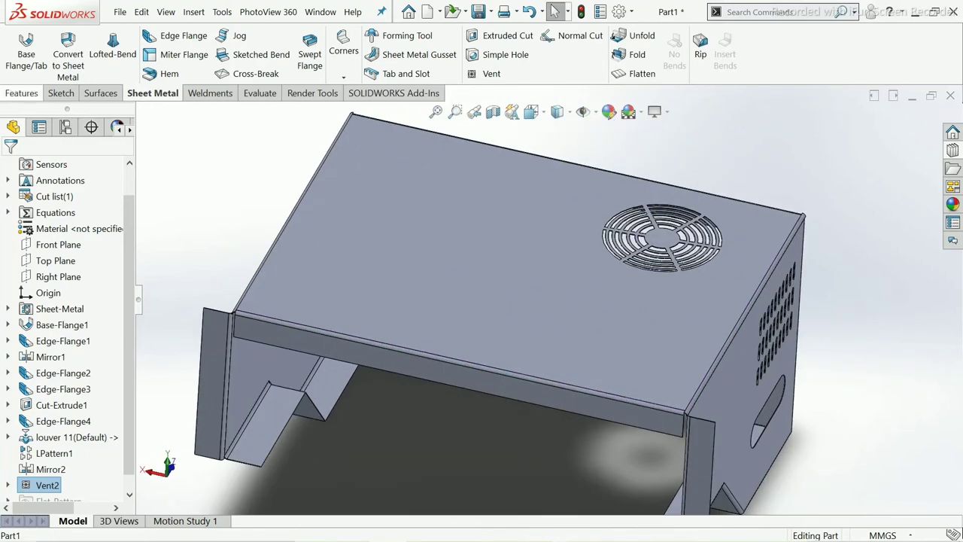
click(23, 93)
click(540, 73)
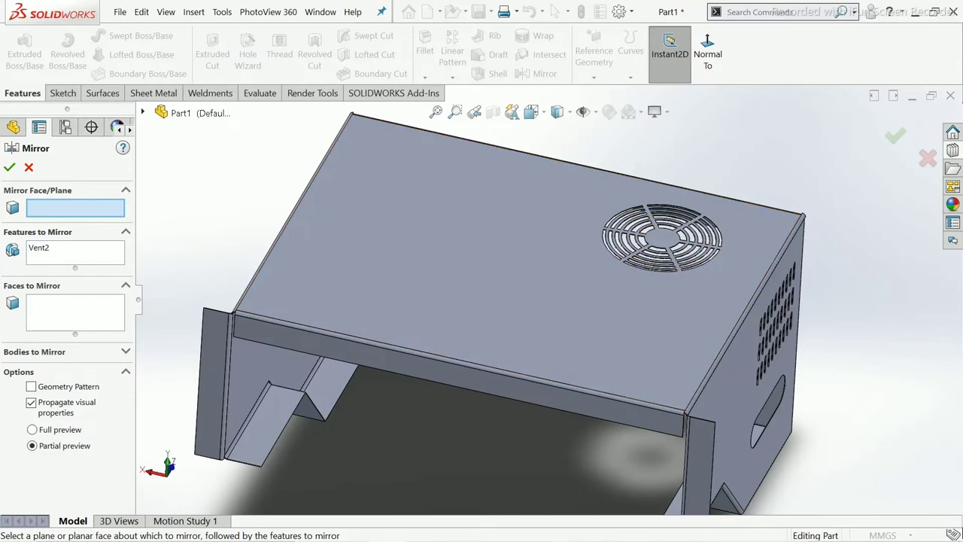
Mirror Vent2 about the Right Plane and orbit toward the front flange.
click(142, 112)
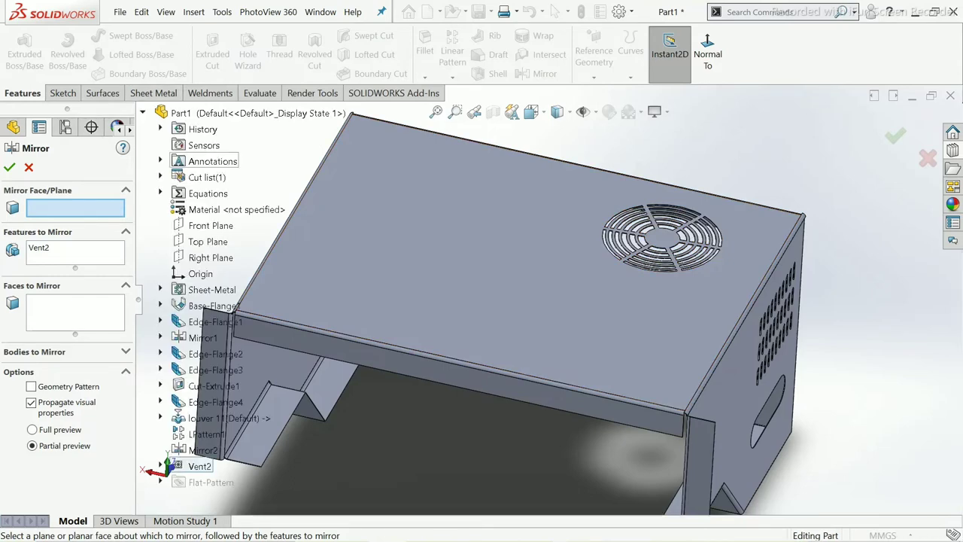
click(210, 257)
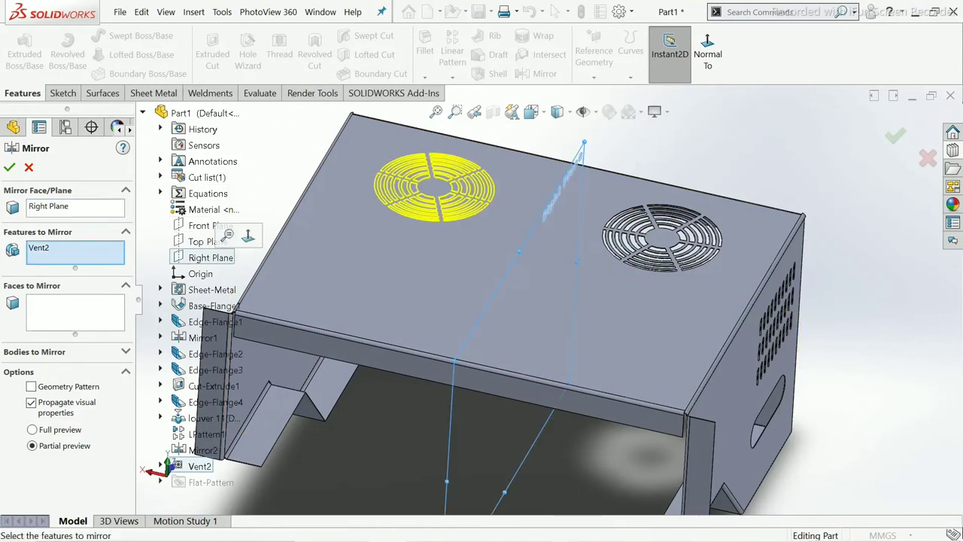
click(10, 167)
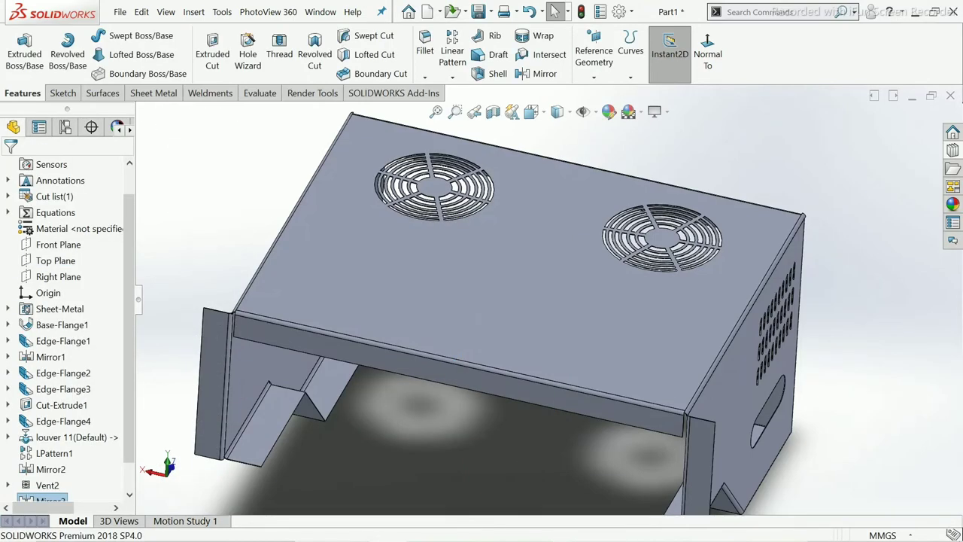
mouse_move(611, 245)
middle_down()
mouse_move(610, 155)
mouse_move(646, 256)
middle_up()
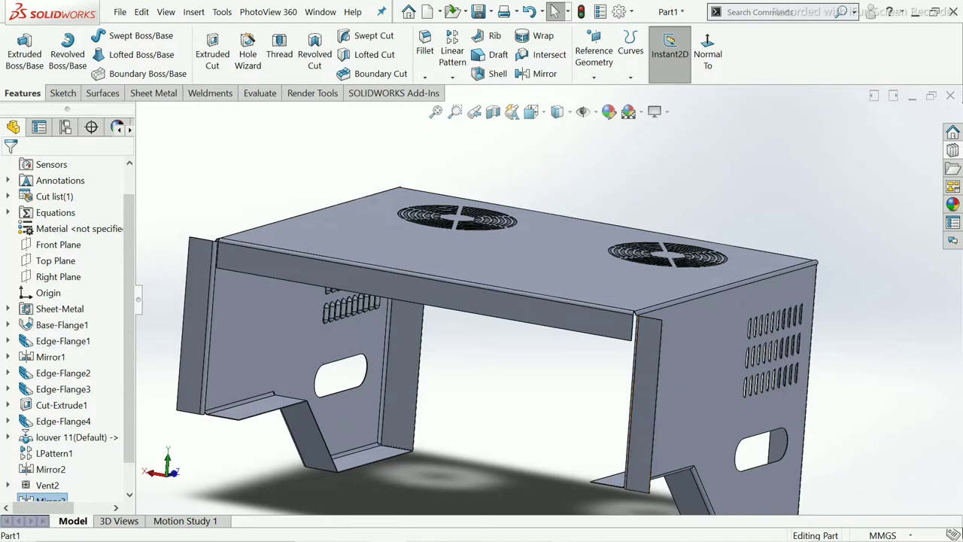
Open a new sketch on the enclosure's front flange face, viewed Normal To it.
click(494, 303)
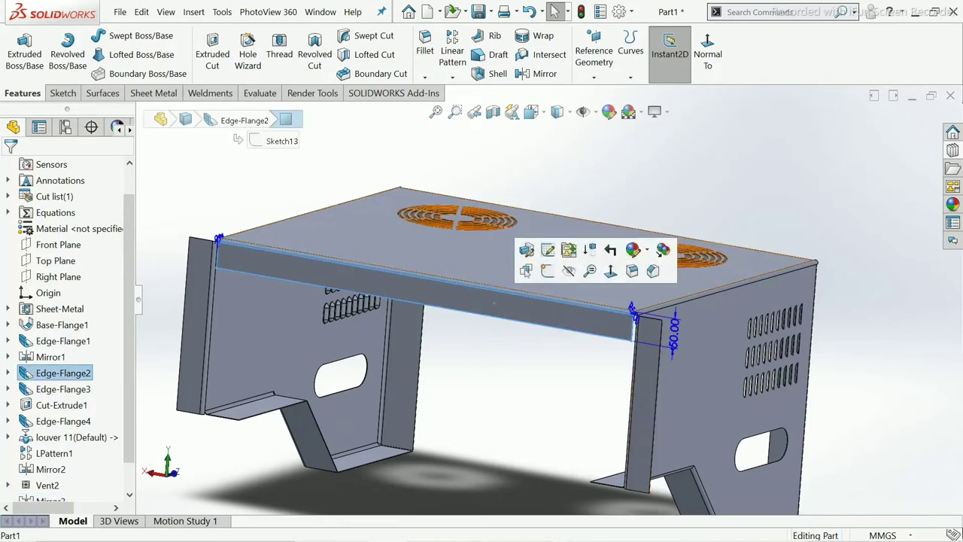
click(548, 272)
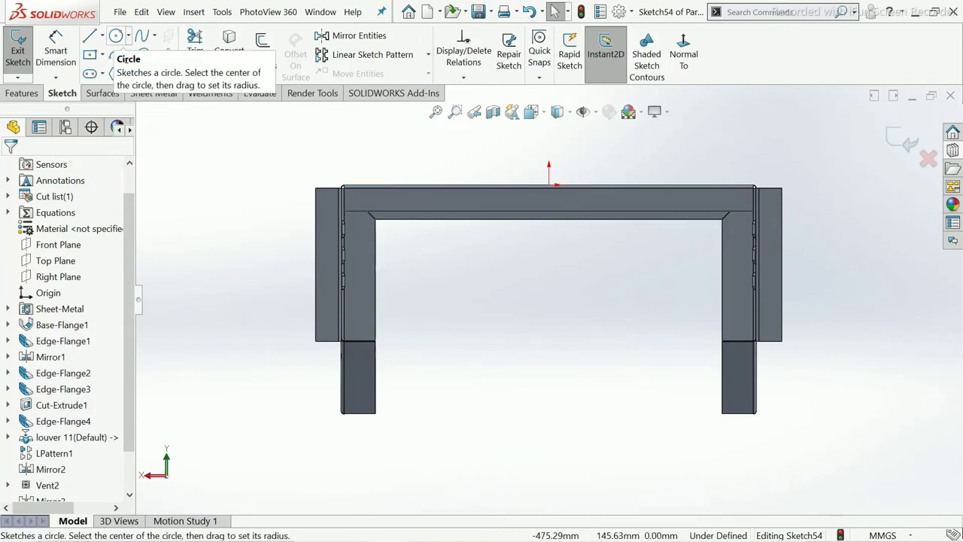
Draw two small circles on the front flange, the second centred on the origin.
click(117, 36)
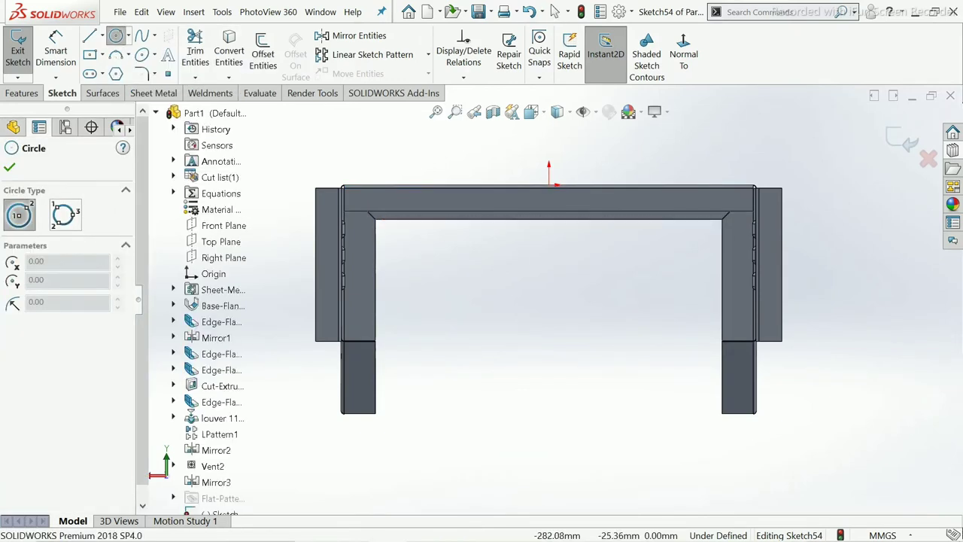
click(402, 198)
click(409, 198)
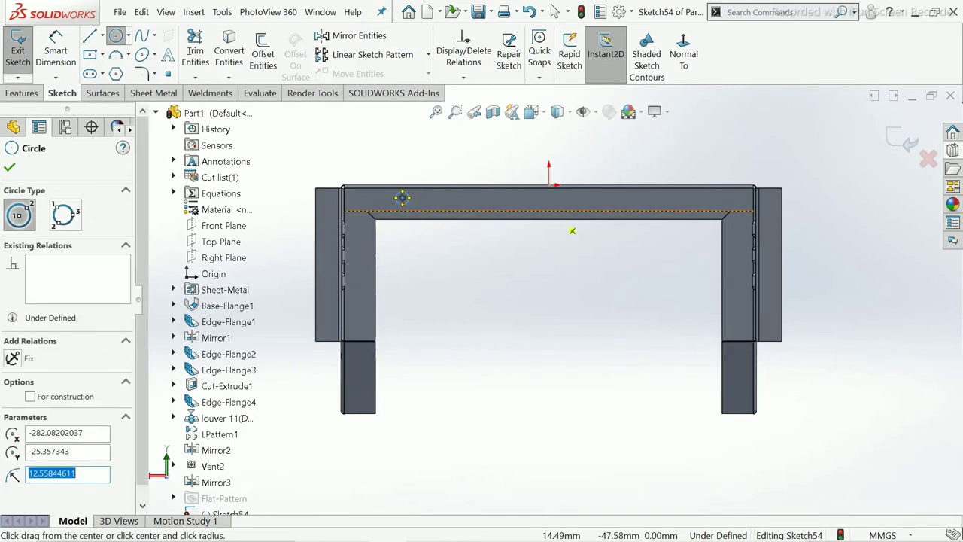
scroll(573, 231, down, 1)
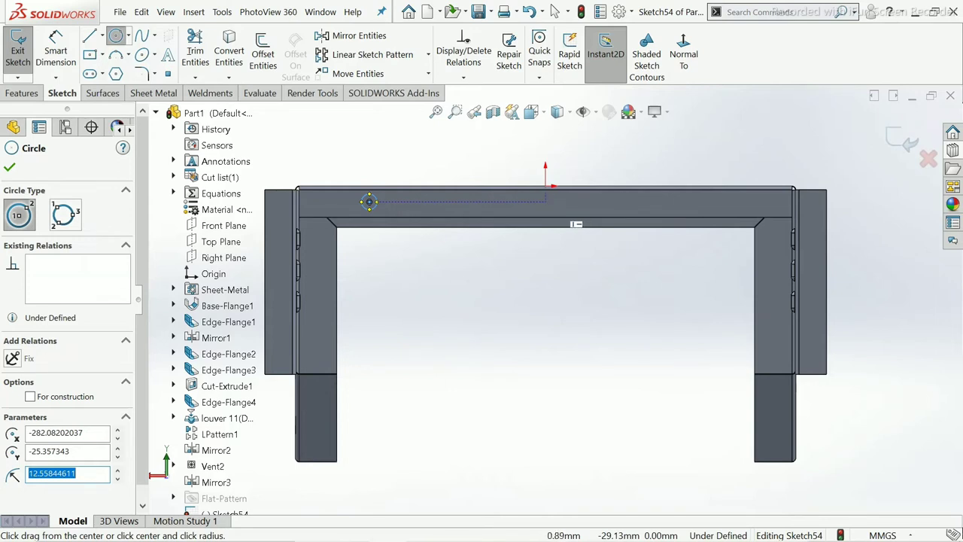
click(546, 201)
click(555, 201)
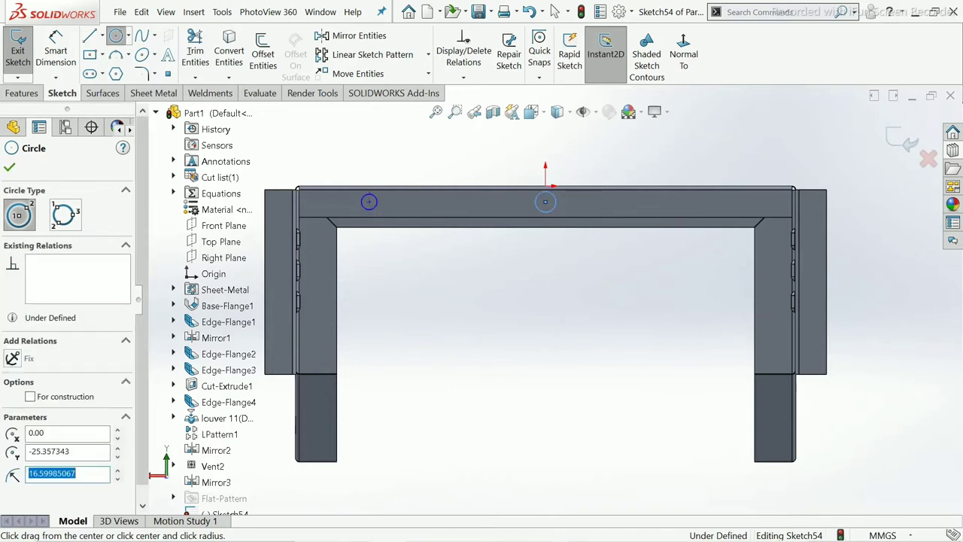
right_click(546, 201)
click(584, 223)
Draw a vertical centerline downward from the origin circle's centre.
scroll(532, 181, down, 2)
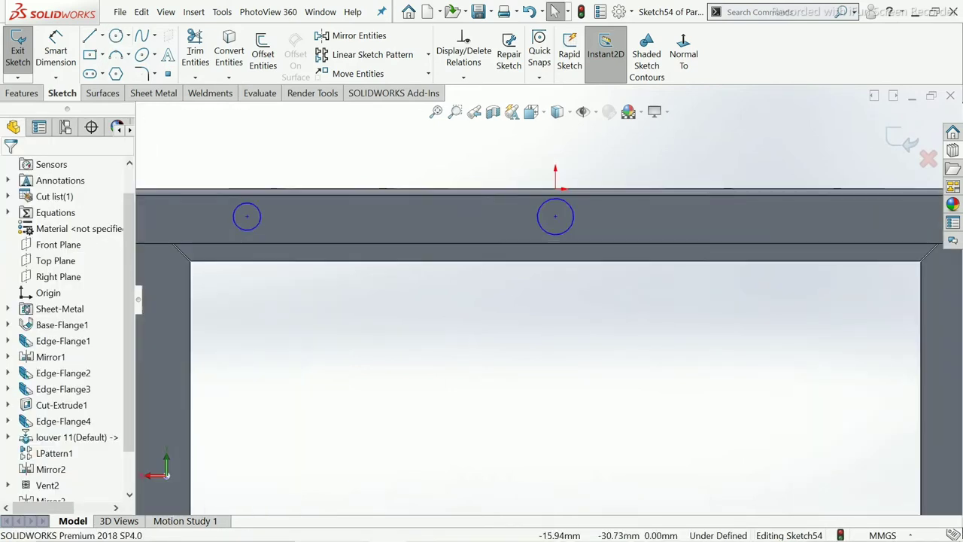
click(102, 35)
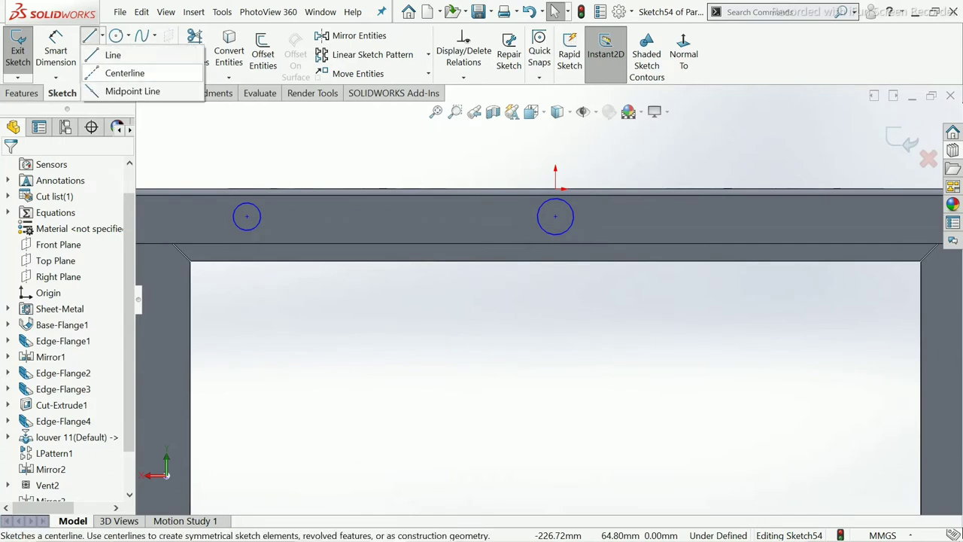
click(120, 71)
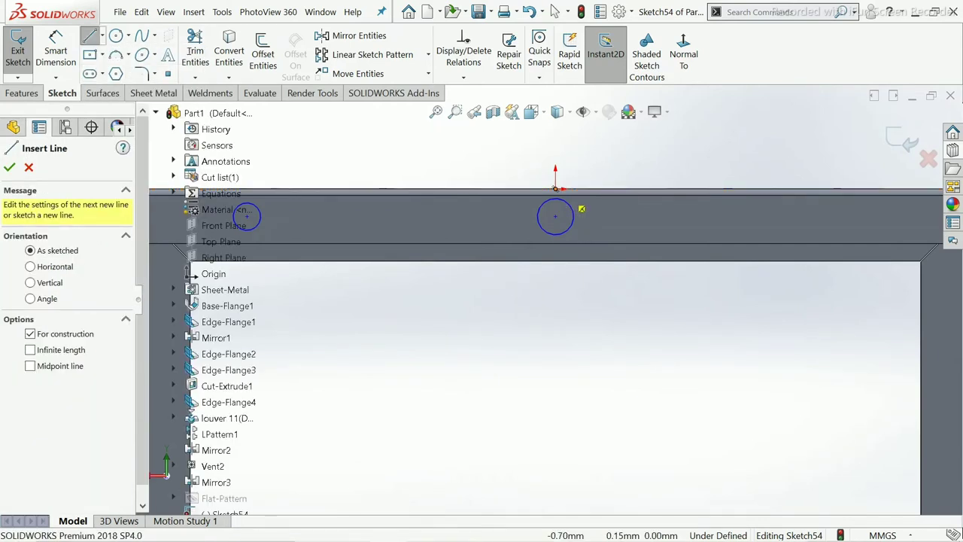
click(555, 217)
click(556, 276)
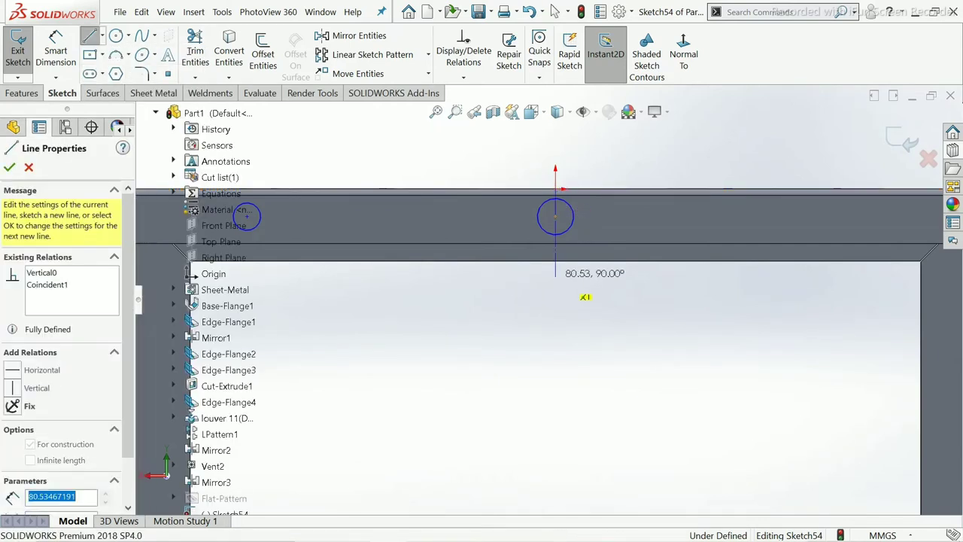
right_click(555, 222)
click(663, 307)
key(Escape)
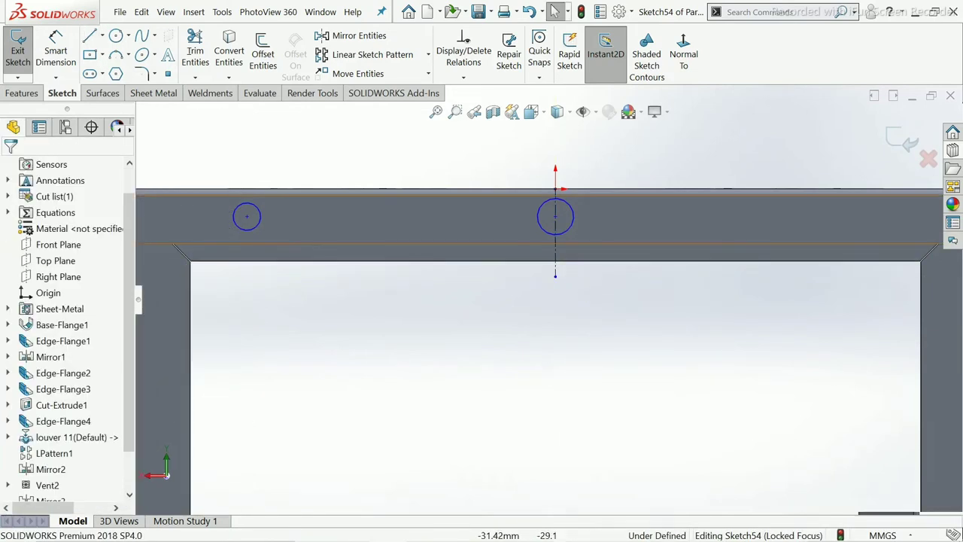
scroll(553, 294, up, 2)
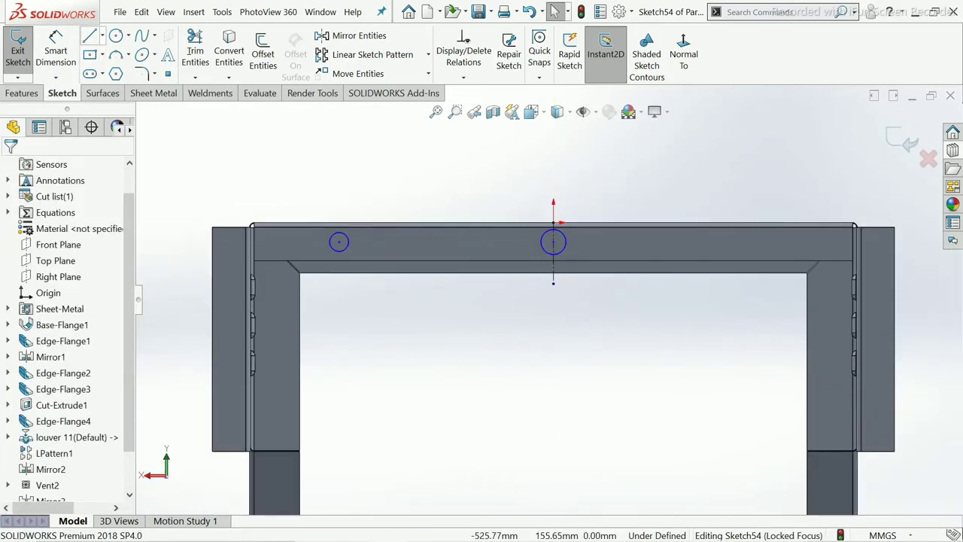
click(102, 36)
Draw a horizontal centerline across the front flange from left edge to right edge.
click(124, 73)
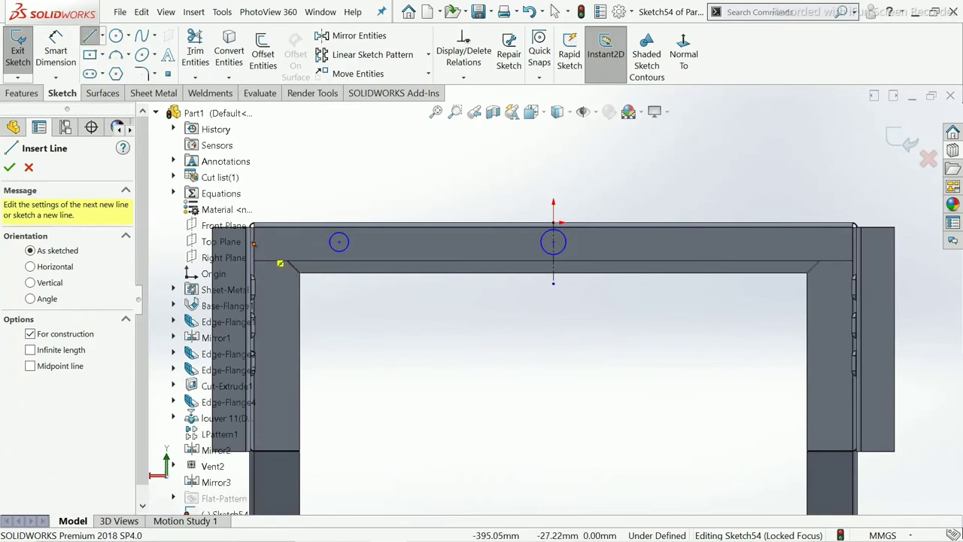
click(255, 244)
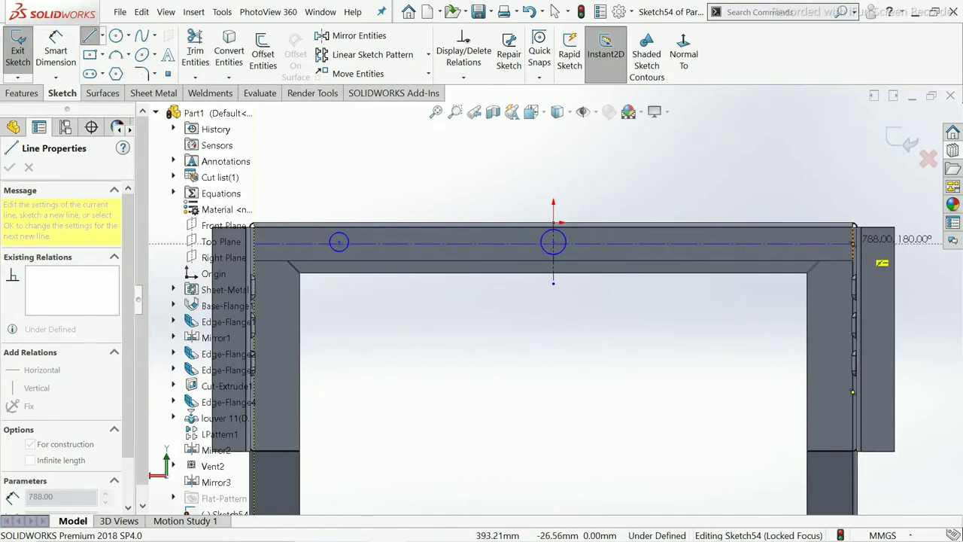
click(853, 243)
right_click(854, 243)
click(836, 273)
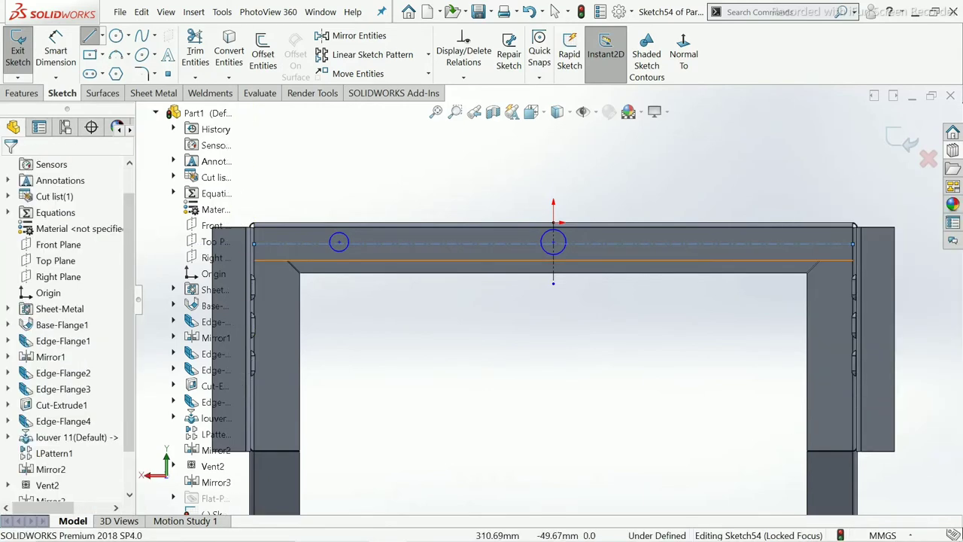
key(Escape)
right_click(393, 260)
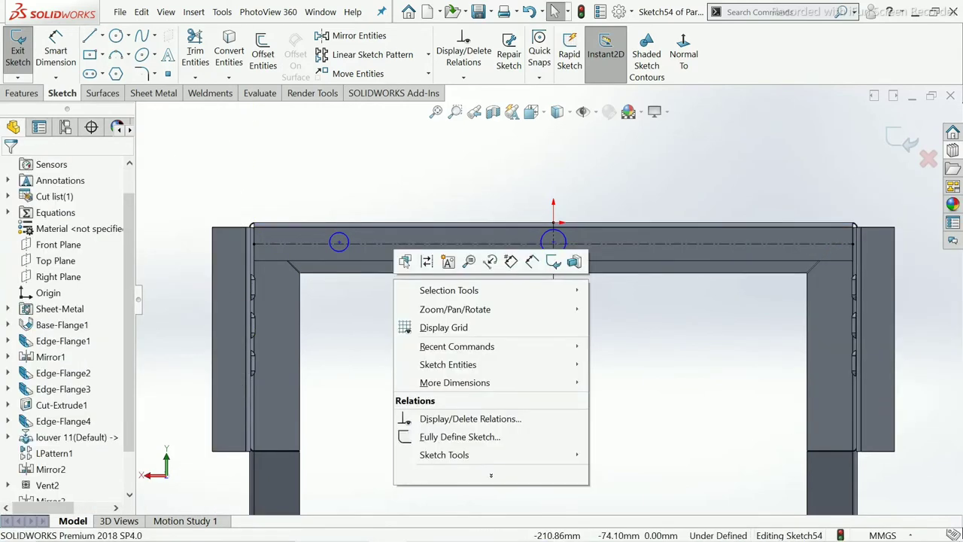
key(Escape)
Make the left circle's centre coincident with the horizontal centerline.
scroll(302, 226, down, 1)
scroll(322, 234, down, 2)
scroll(322, 234, down, 2)
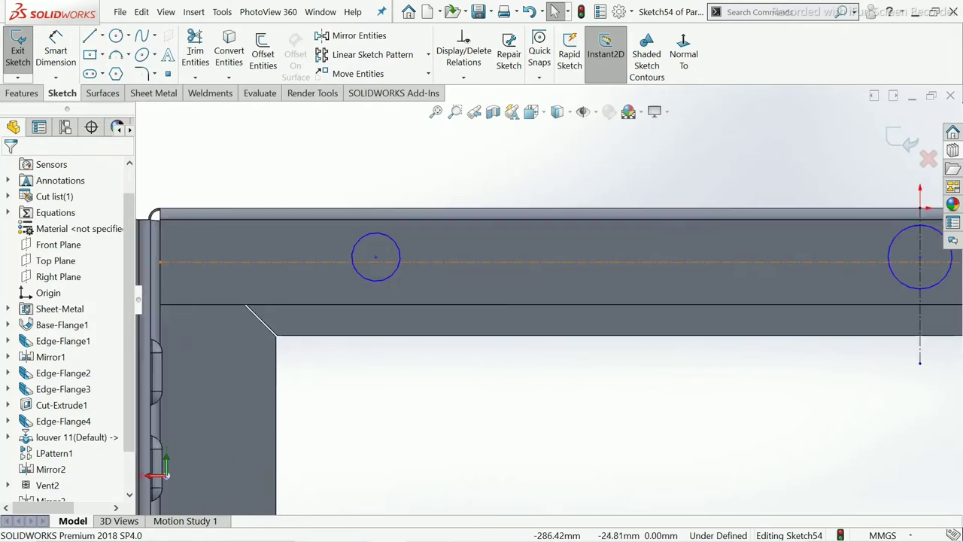
click(464, 78)
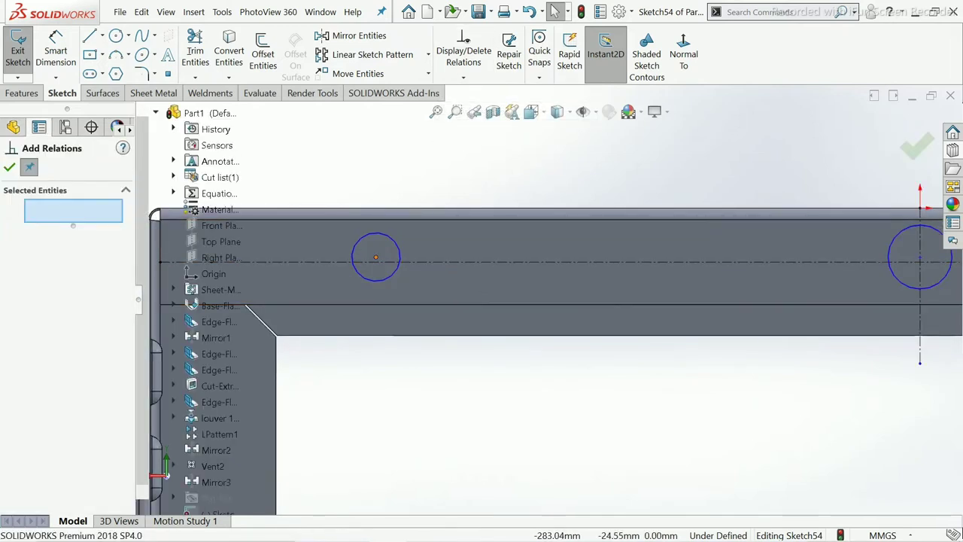
click(375, 256)
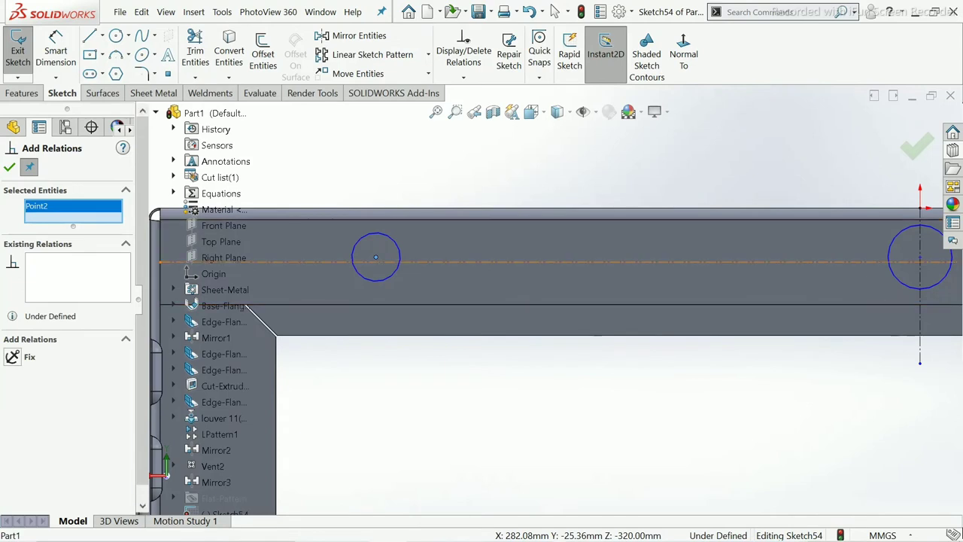
click(572, 262)
click(44, 386)
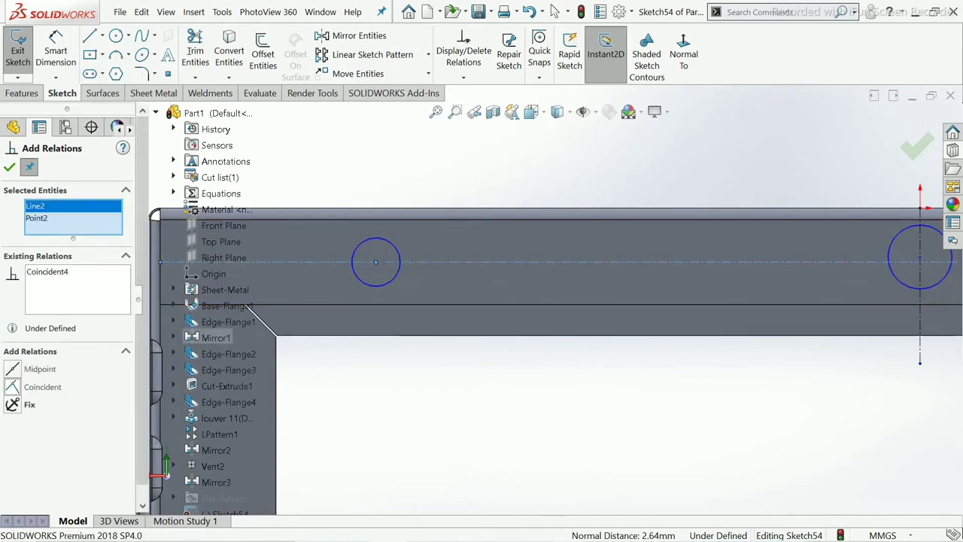
click(9, 167)
Make the origin circle's centre coincident with the horizontal centerline.
scroll(549, 299, up, 2)
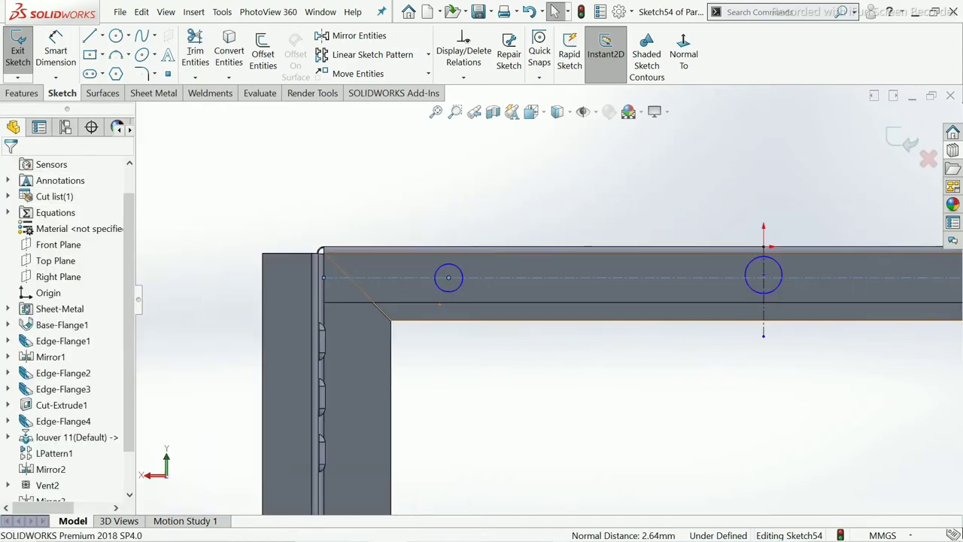
click(463, 77)
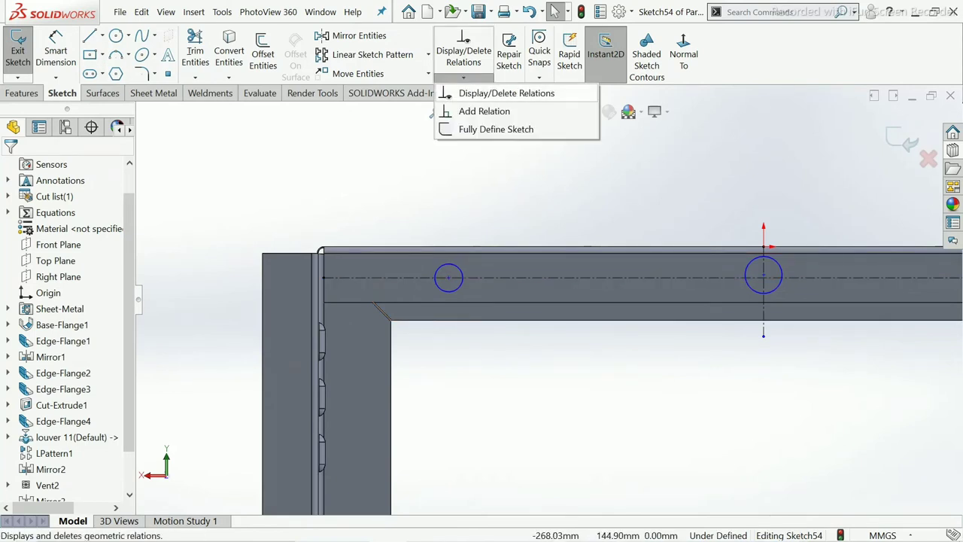
click(484, 111)
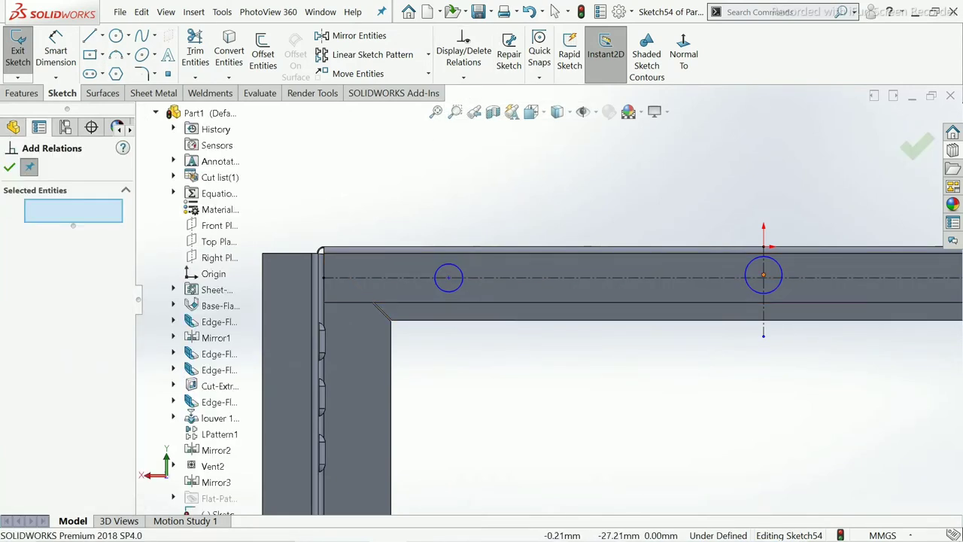
click(764, 275)
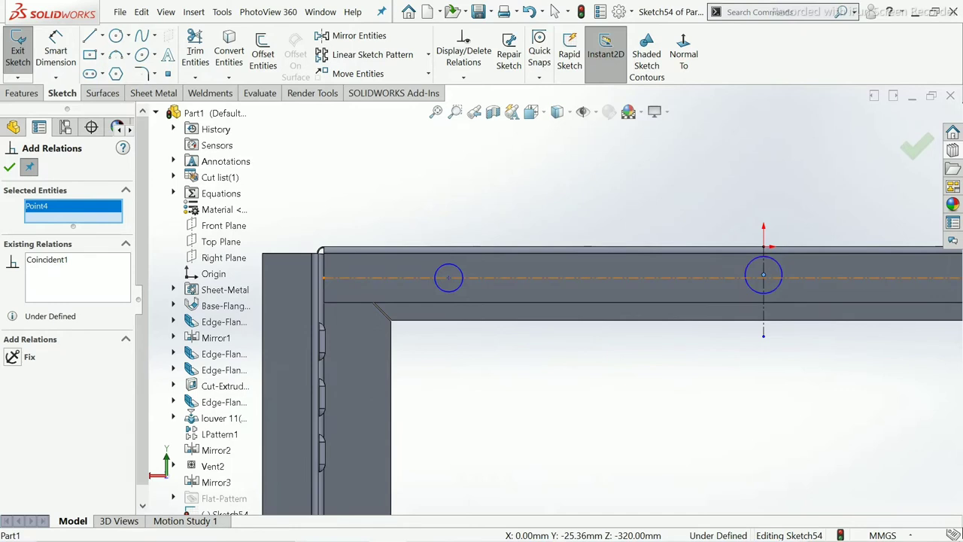
click(527, 278)
click(42, 387)
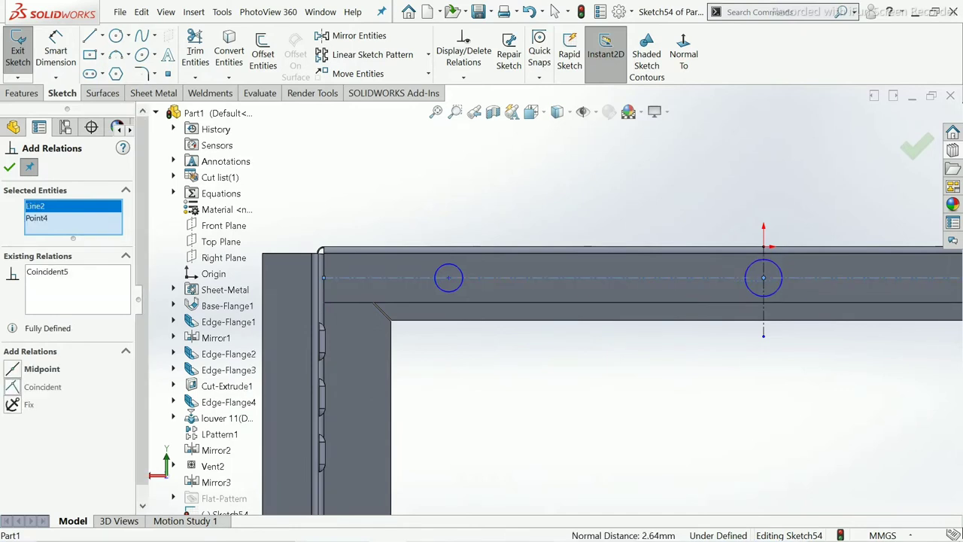
click(9, 167)
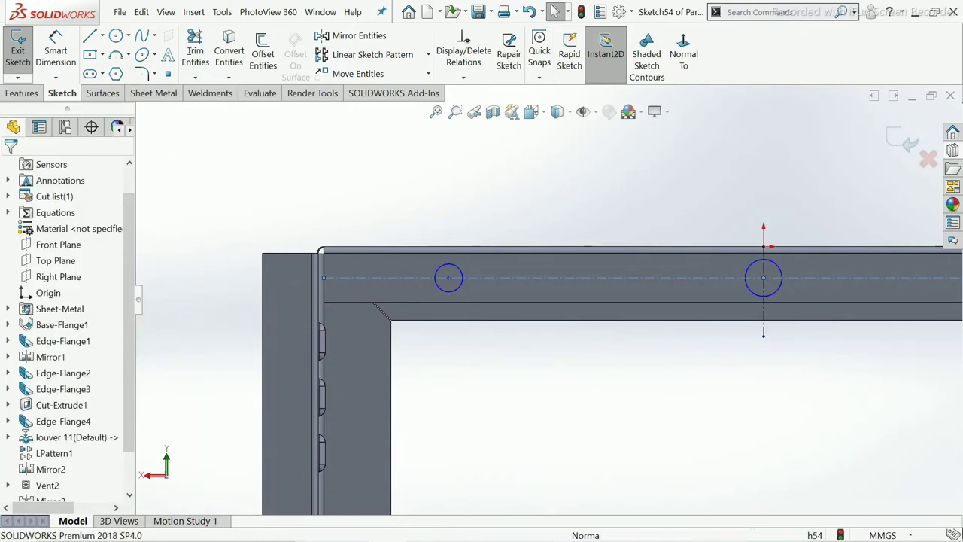
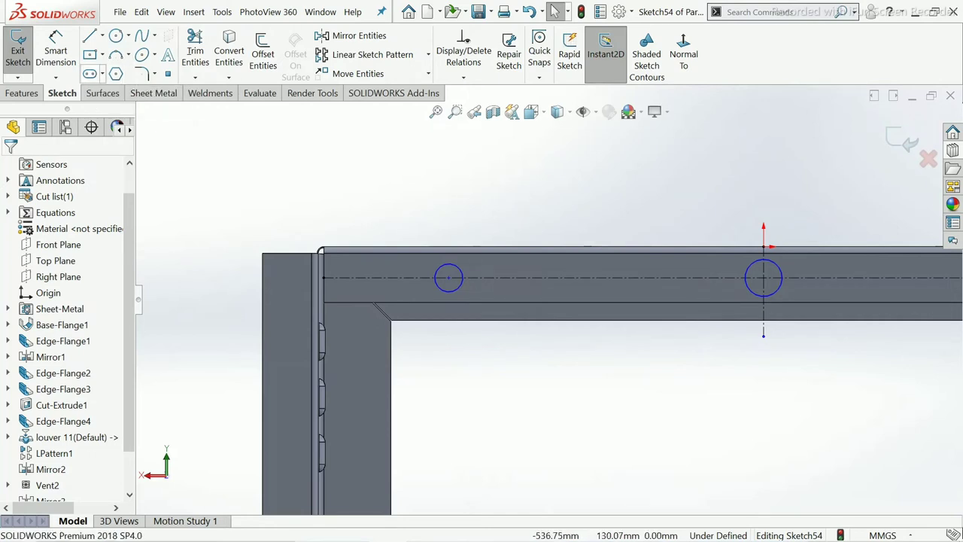
Dimension the small left circle on the top rail sketch to a 20 mm diameter.
click(56, 51)
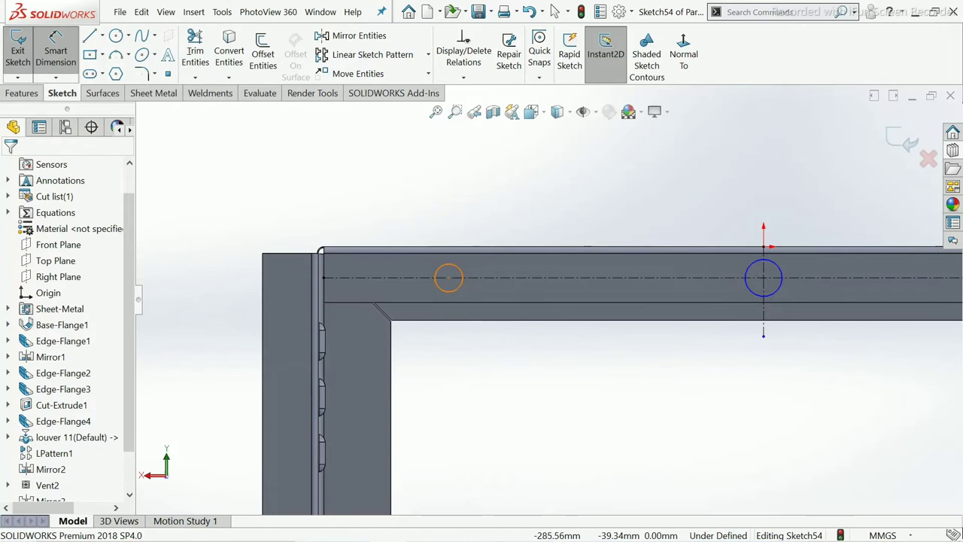
click(451, 292)
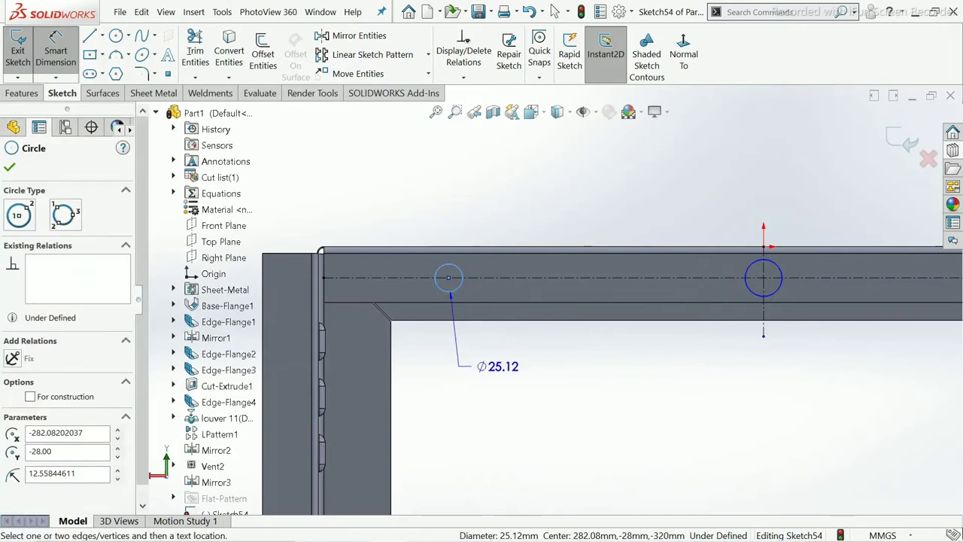
click(460, 367)
text(20)
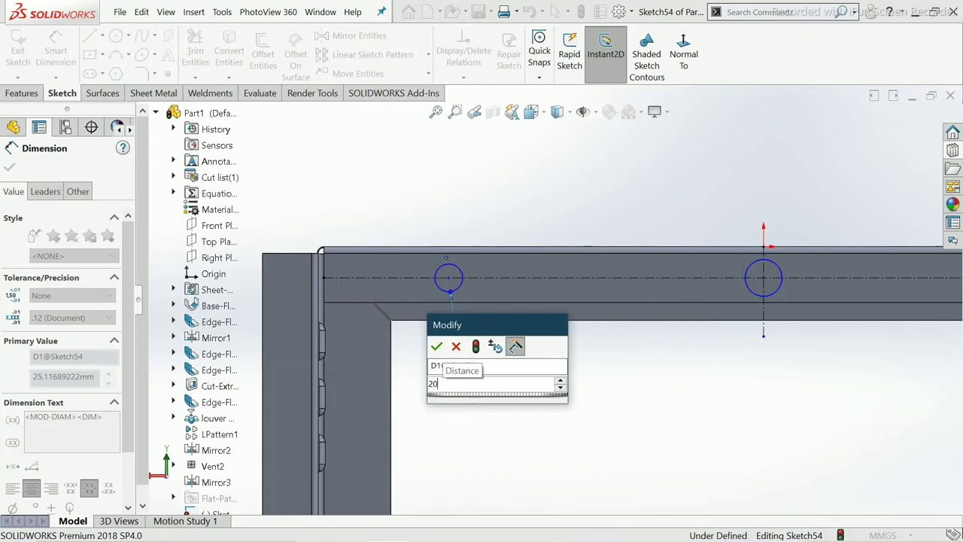
key(Return)
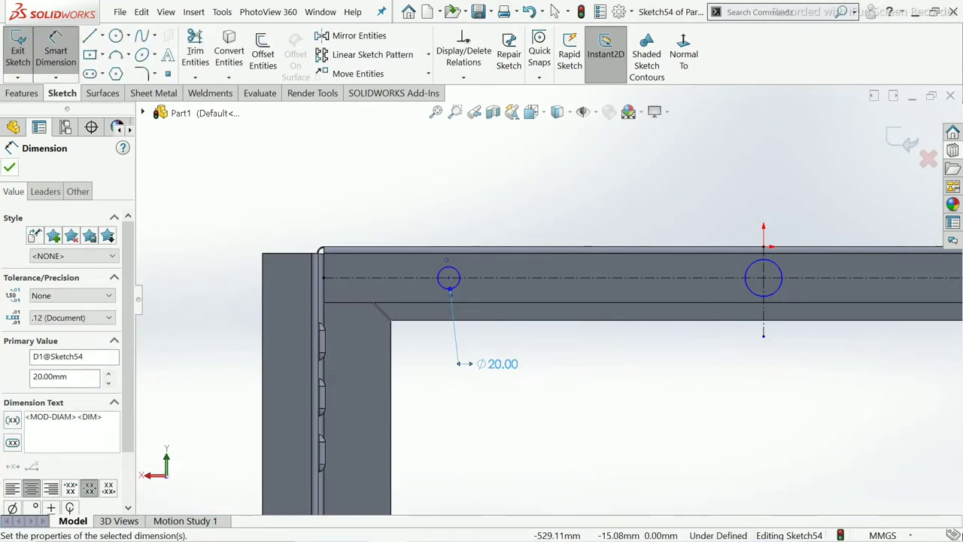
click(9, 167)
key(Escape)
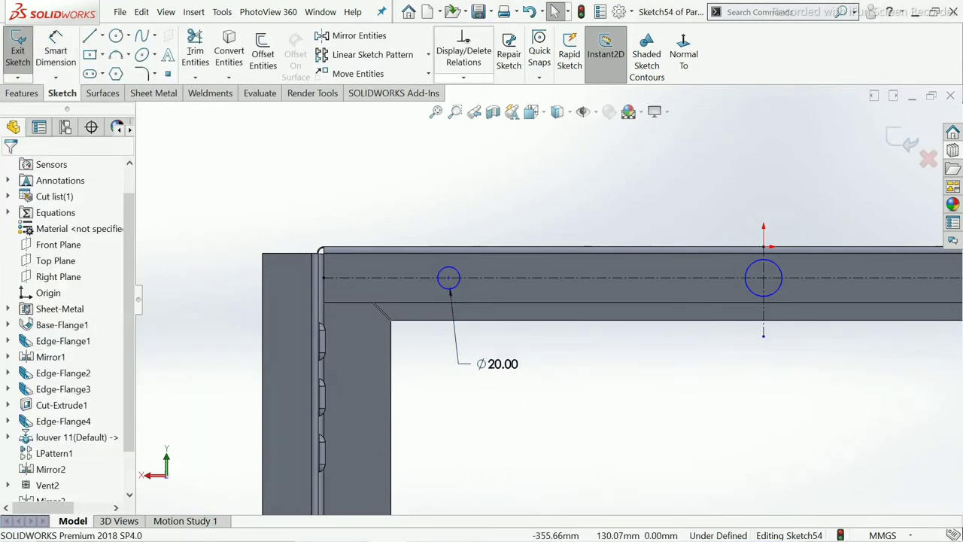
click(464, 77)
Add an Equal relation between the left circle and the larger centre circle.
click(484, 111)
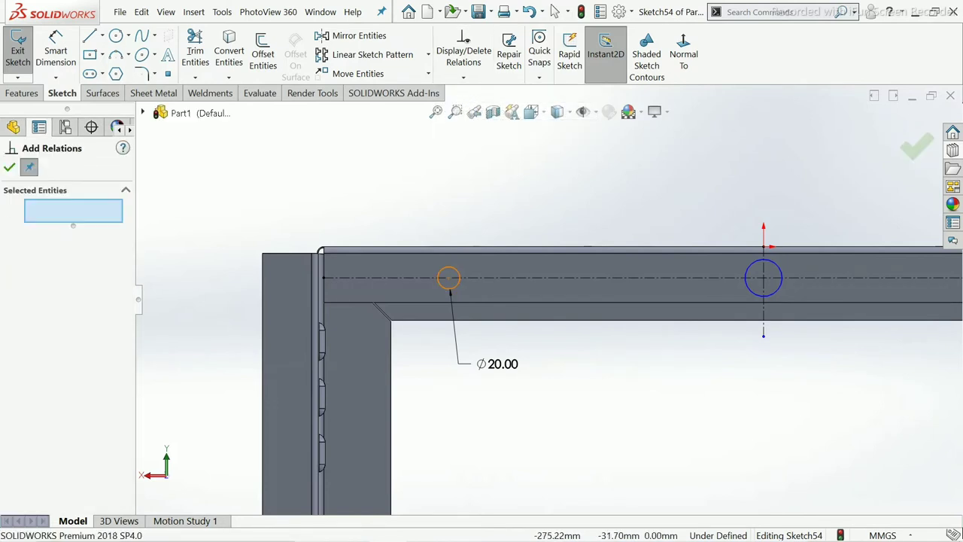
click(448, 267)
click(764, 260)
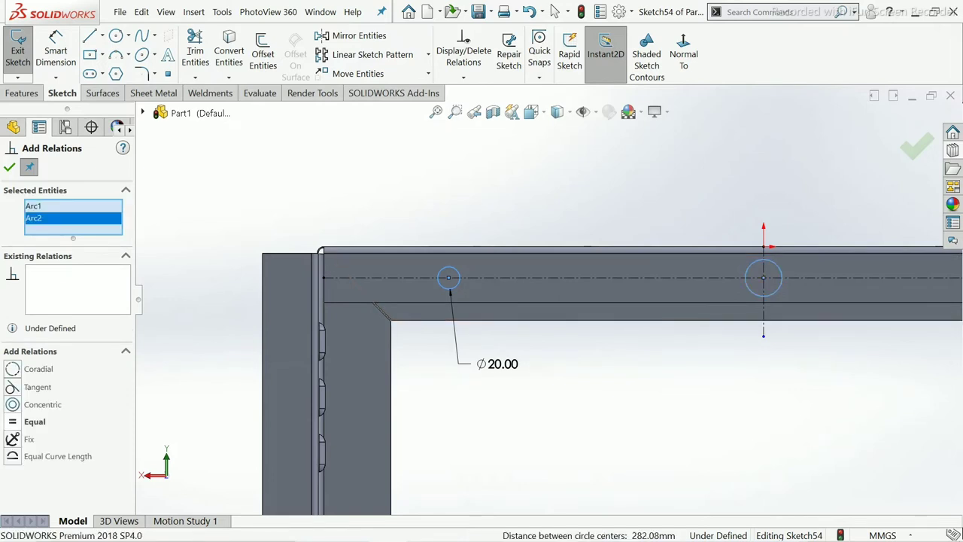
click(34, 422)
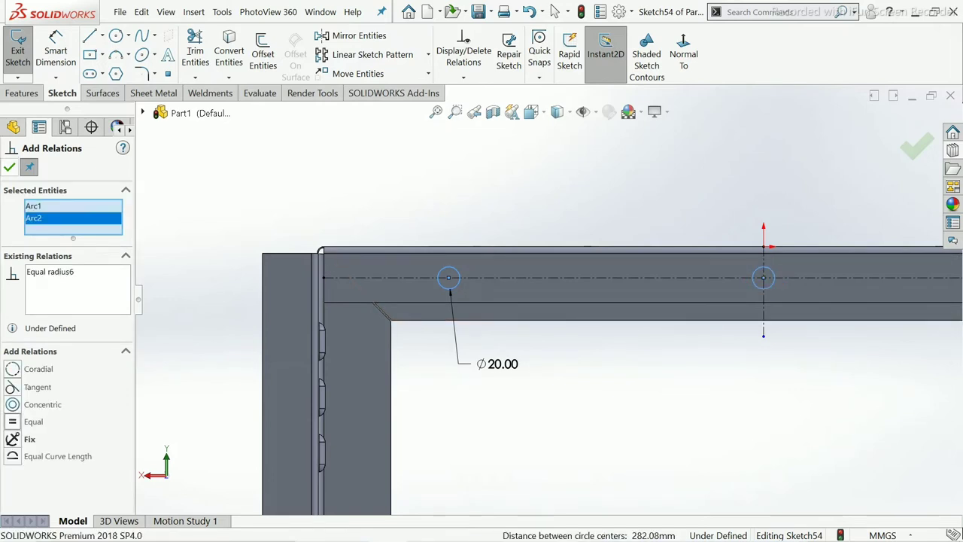
click(9, 167)
scroll(490, 287, up, 3)
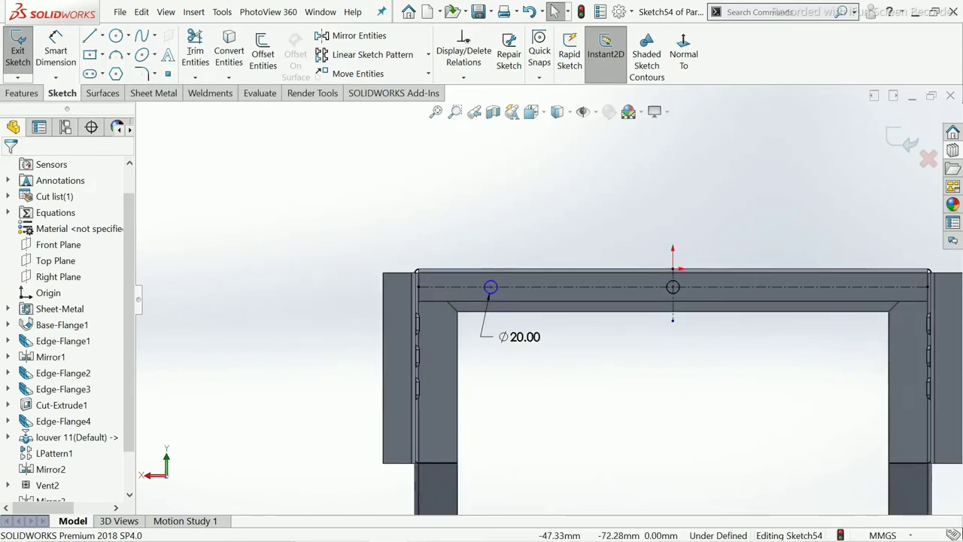
scroll(674, 318, down, 2)
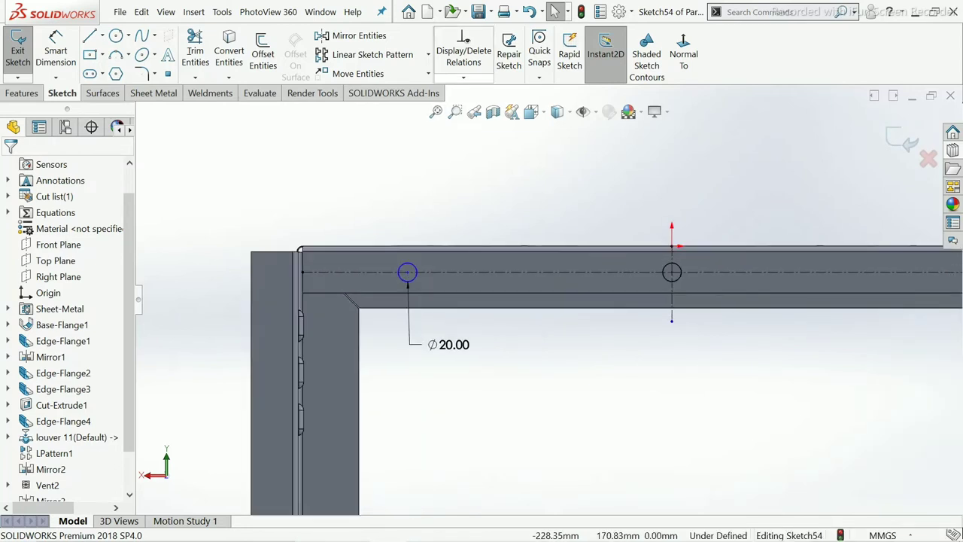
click(463, 78)
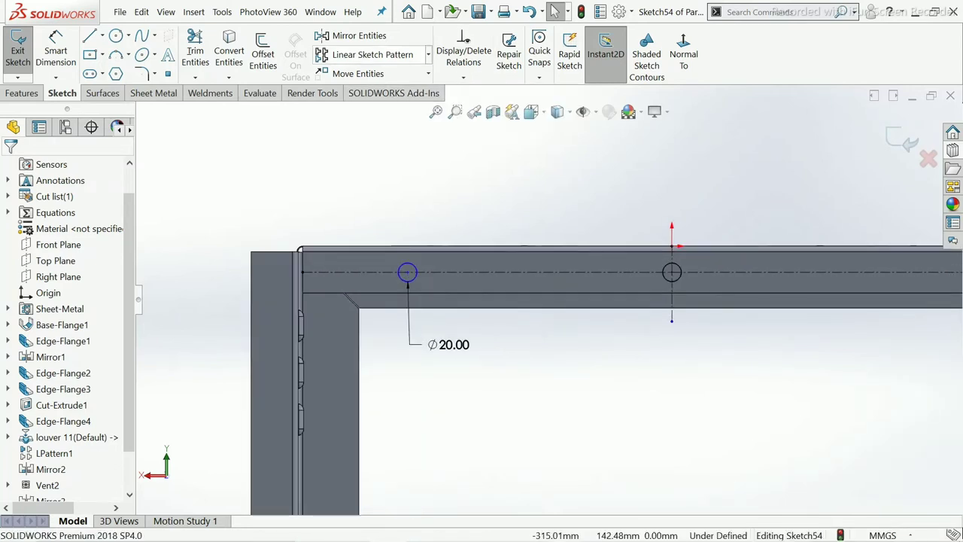
Mirror the left 20 mm circle about the vertical centreline to the rail's right end.
click(359, 35)
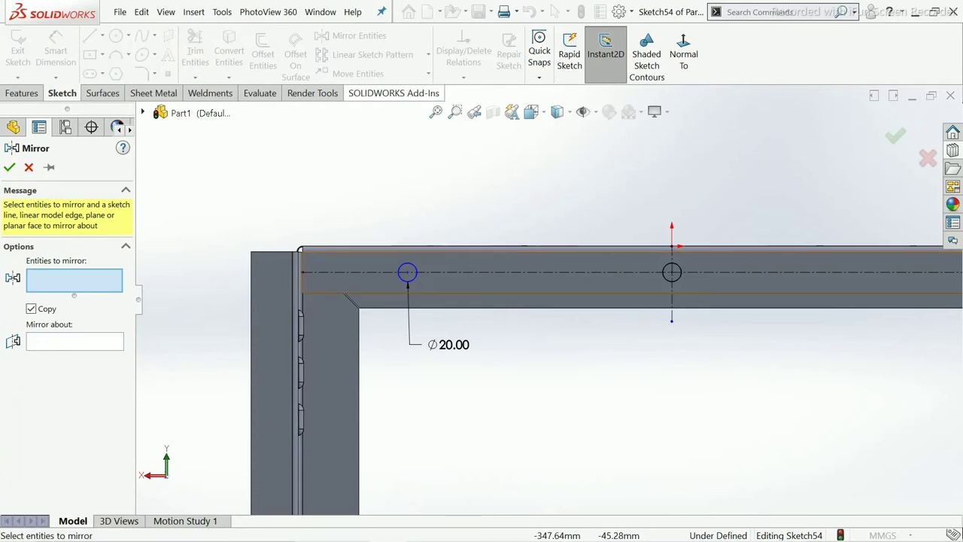
click(407, 264)
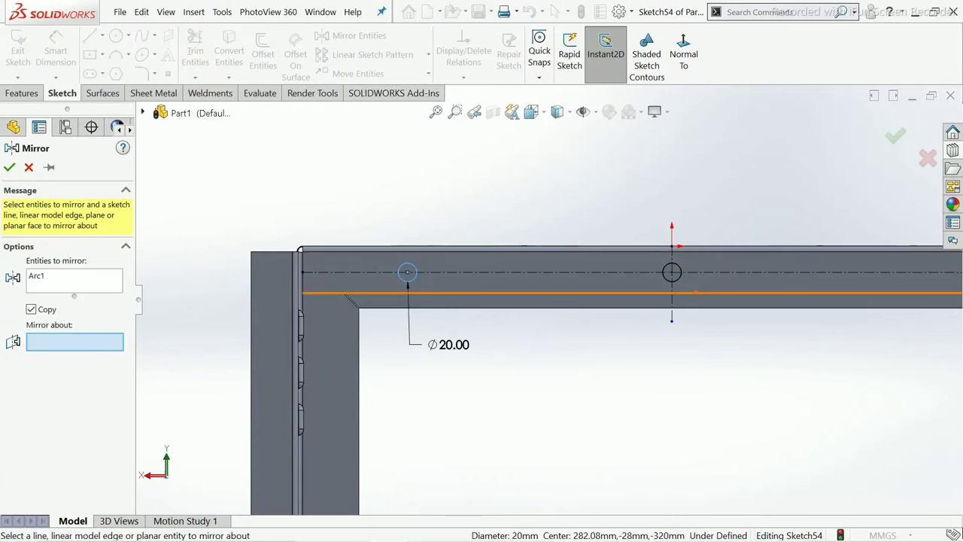
click(937, 272)
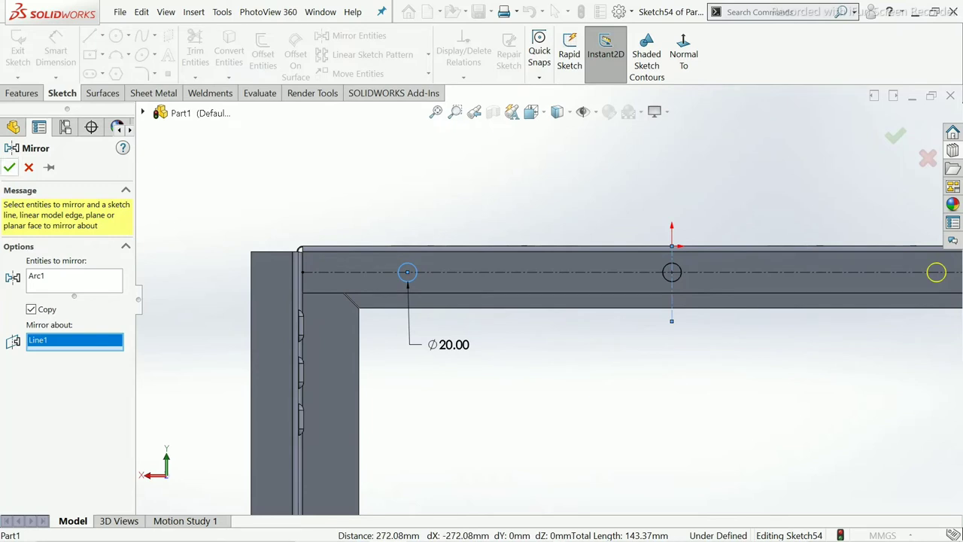
key(Return)
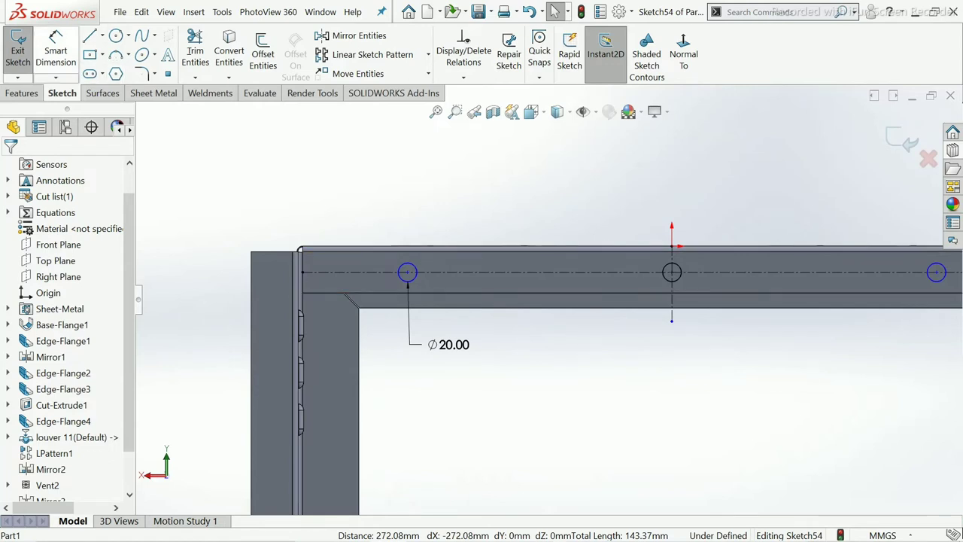
Dimension the left and right hole centres 535 mm apart, fully defining Sketch54.
click(56, 50)
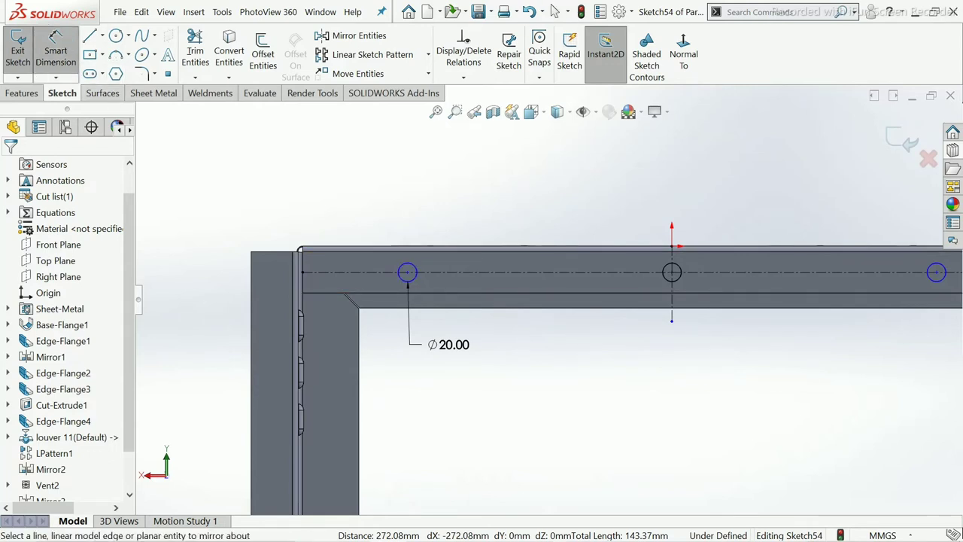
click(407, 271)
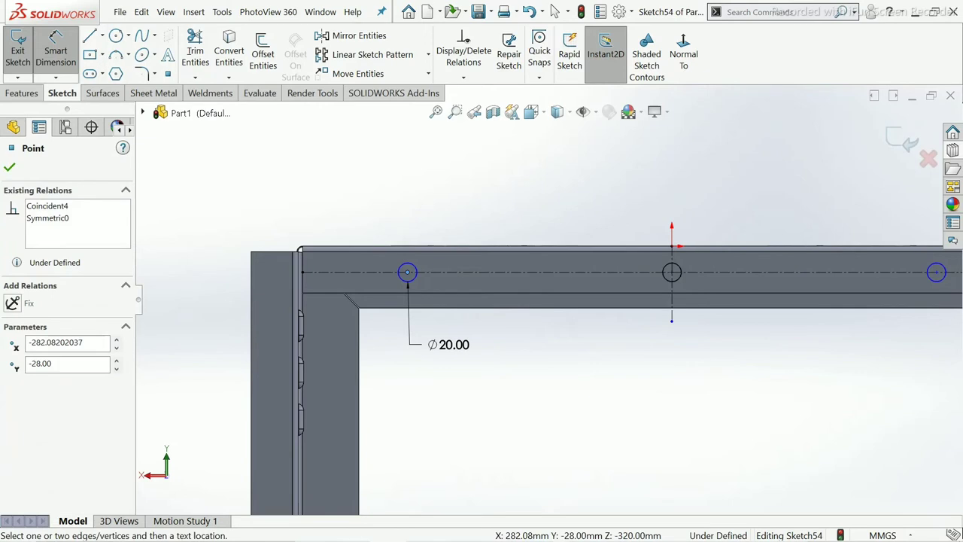
scroll(549, 301, up, 2)
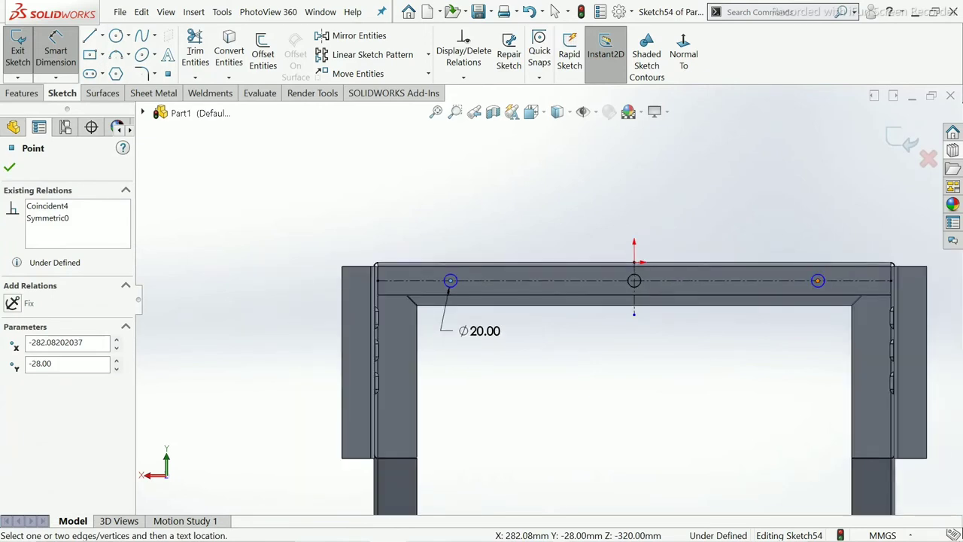
click(818, 281)
click(625, 200)
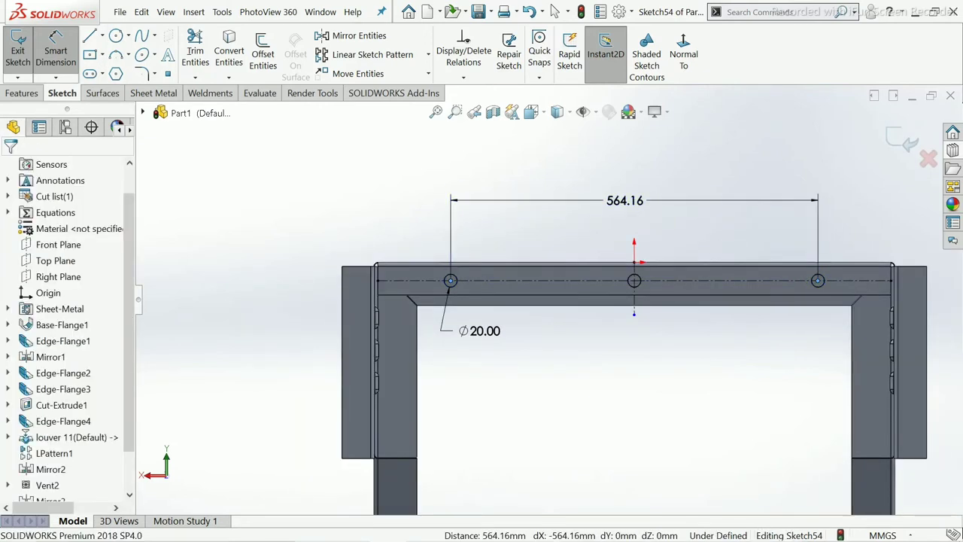
text(53)
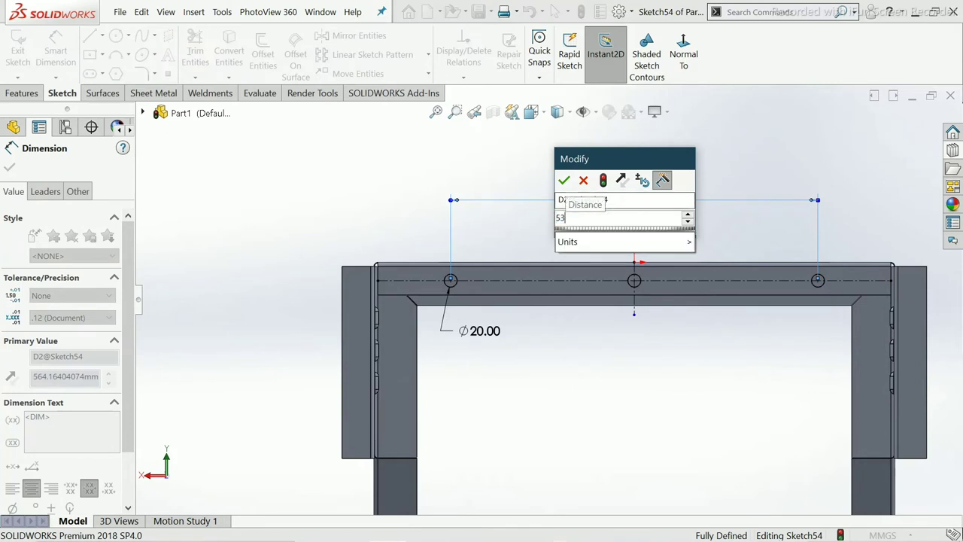
text(5)
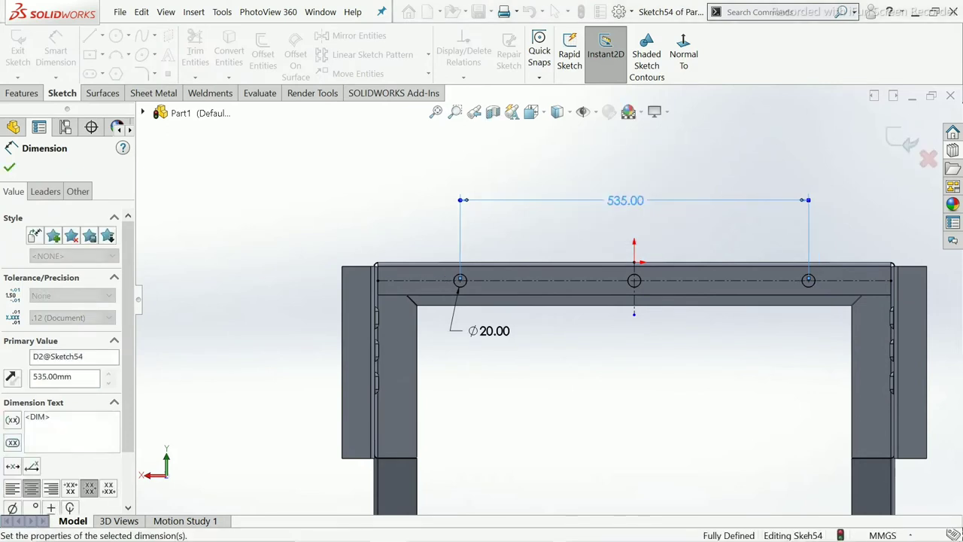
click(9, 167)
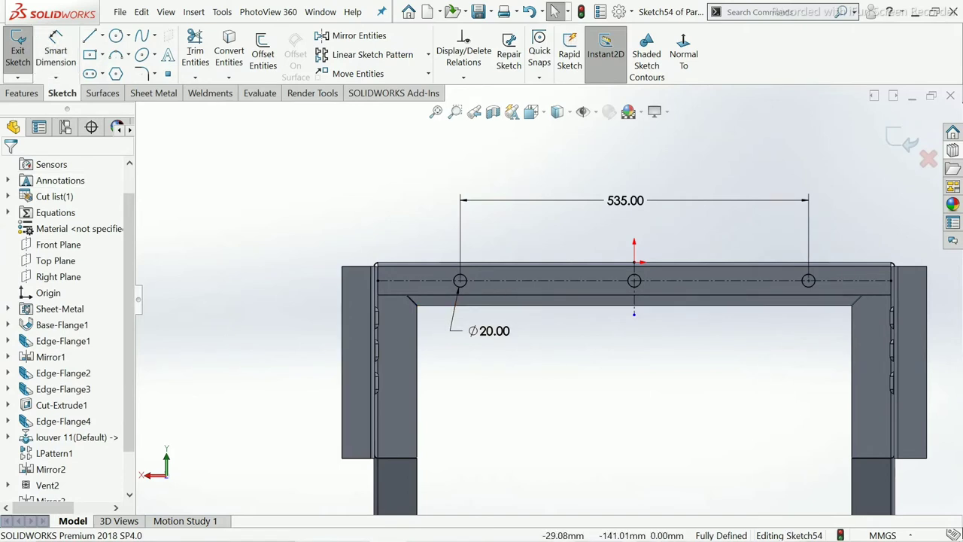
scroll(547, 299, up, 3)
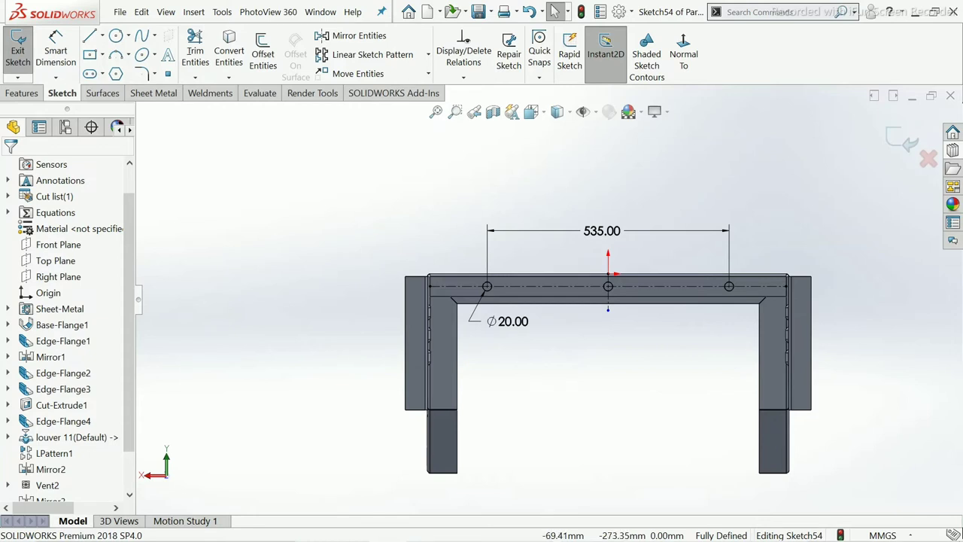
scroll(555, 419, down, 2)
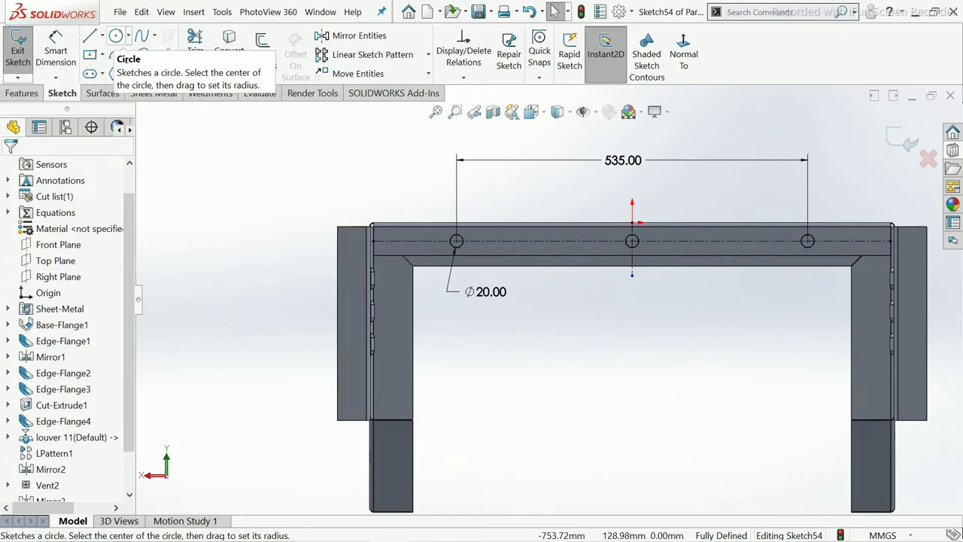
Sketch an upper and a lower circle on the left end flange of the frame.
click(116, 36)
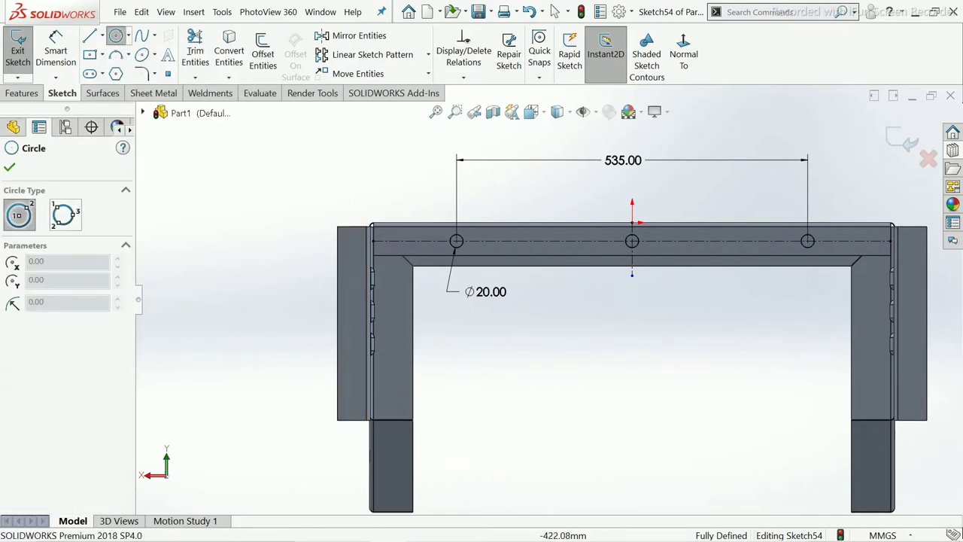
drag(353, 257, 362, 257)
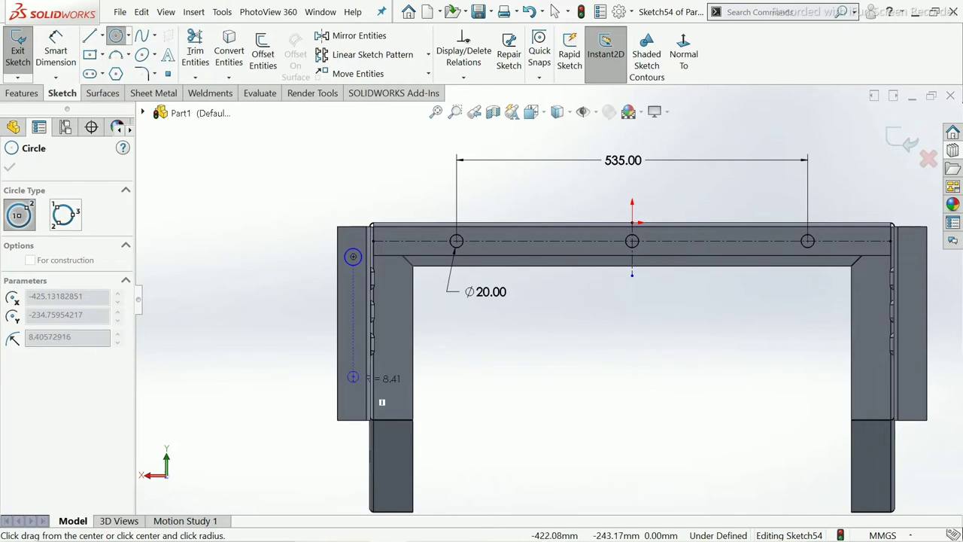
drag(353, 377, 356, 384)
right_click(356, 384)
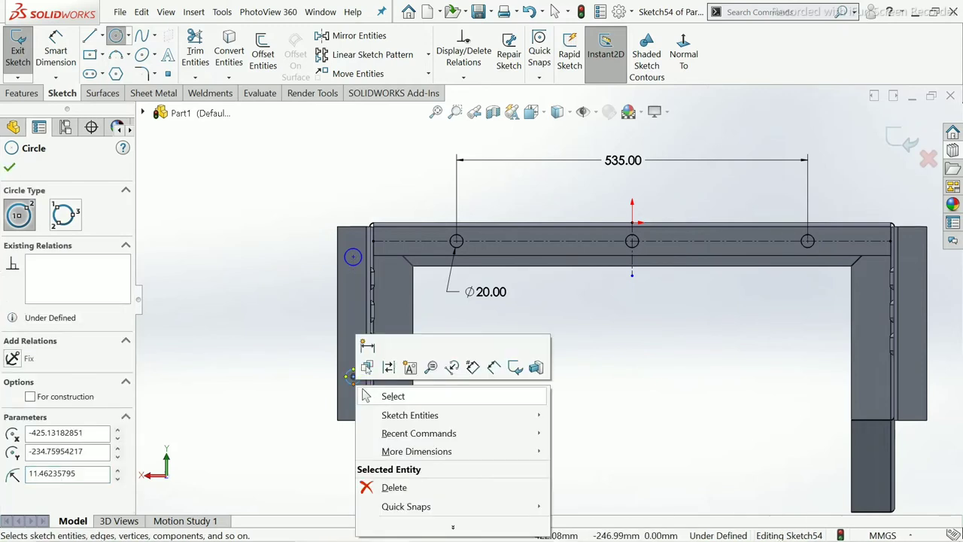
click(380, 396)
scroll(323, 254, down, 2)
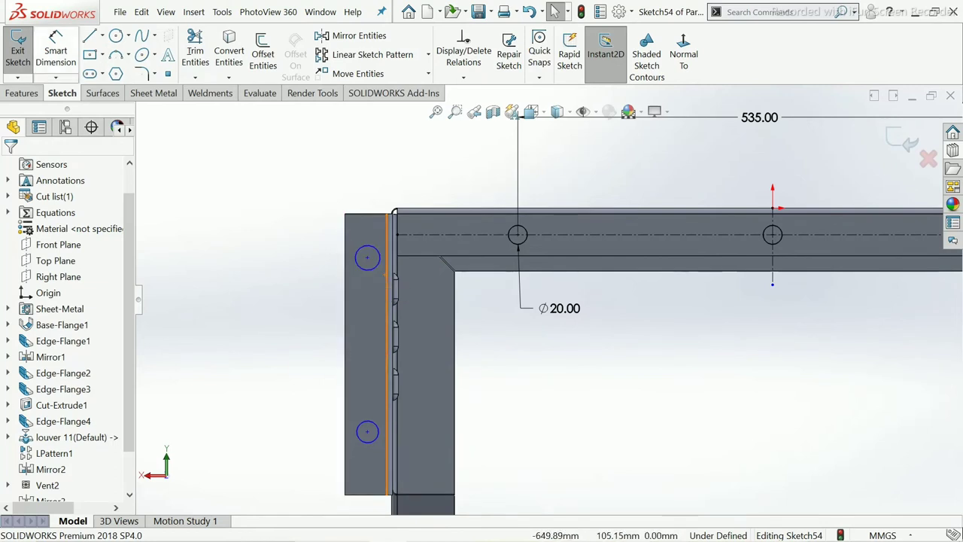
Dimension the upper flange hole centre 25 mm from the flange's outer edge.
click(55, 47)
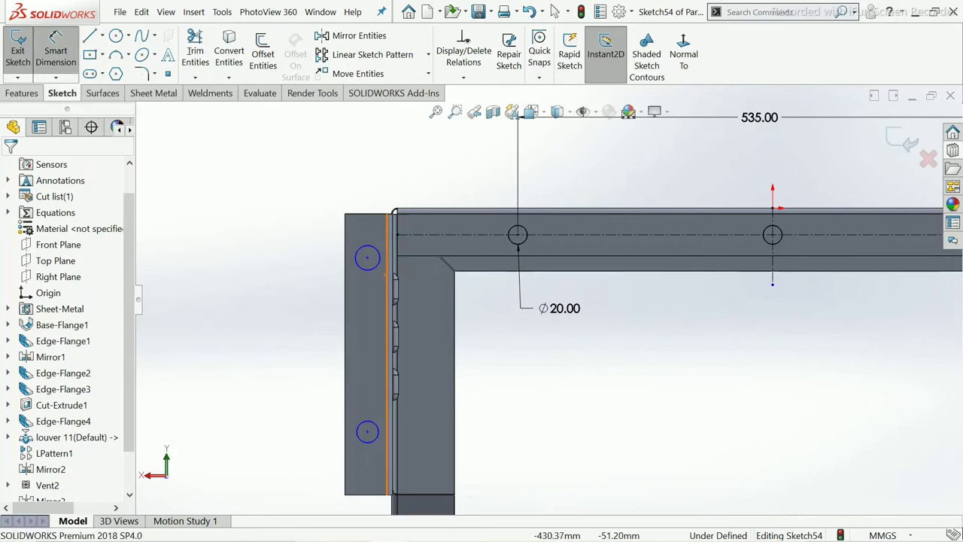
scroll(316, 246, down, 3)
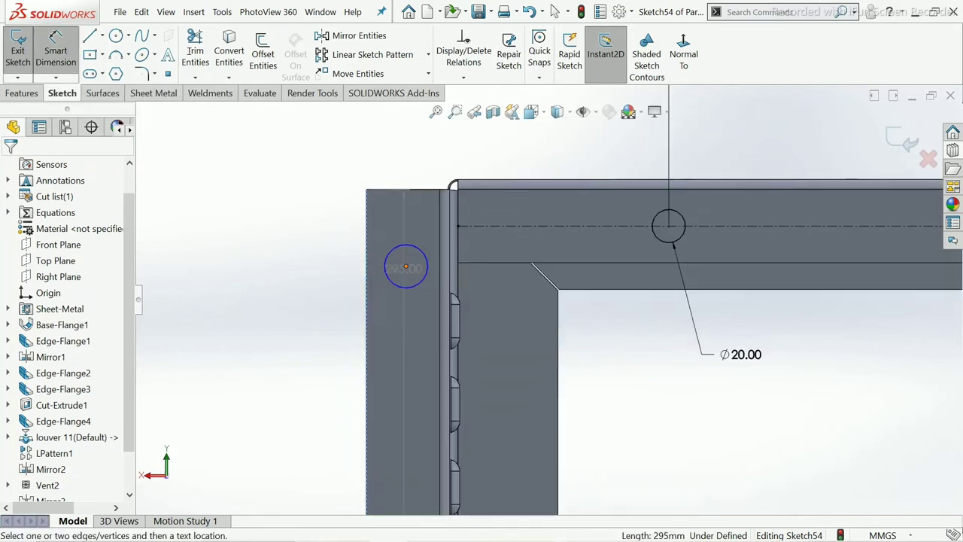
click(406, 267)
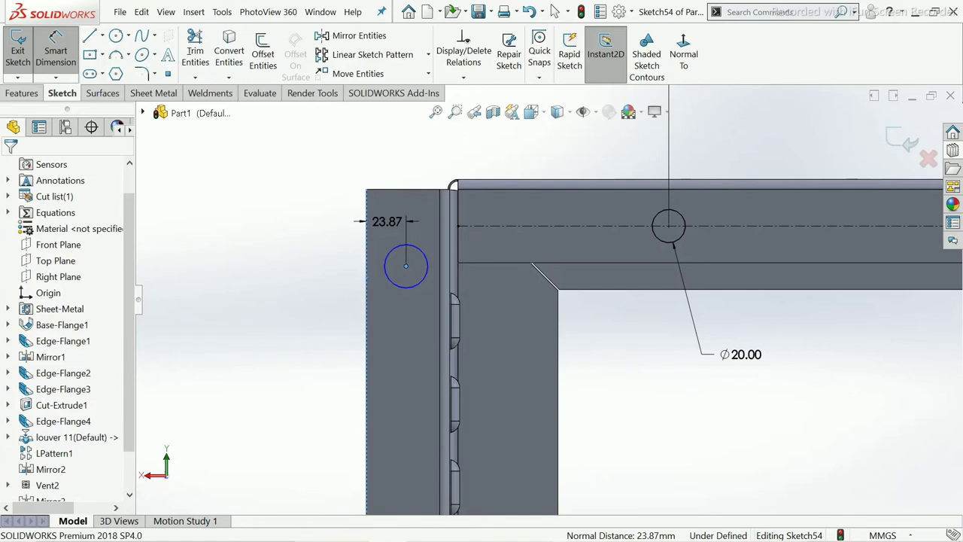
click(391, 222)
text(25)
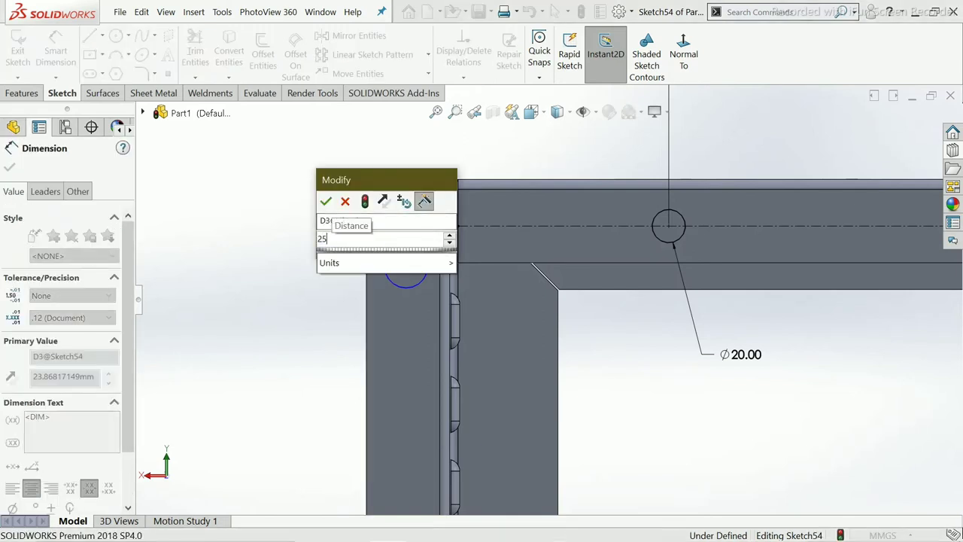
key(Return)
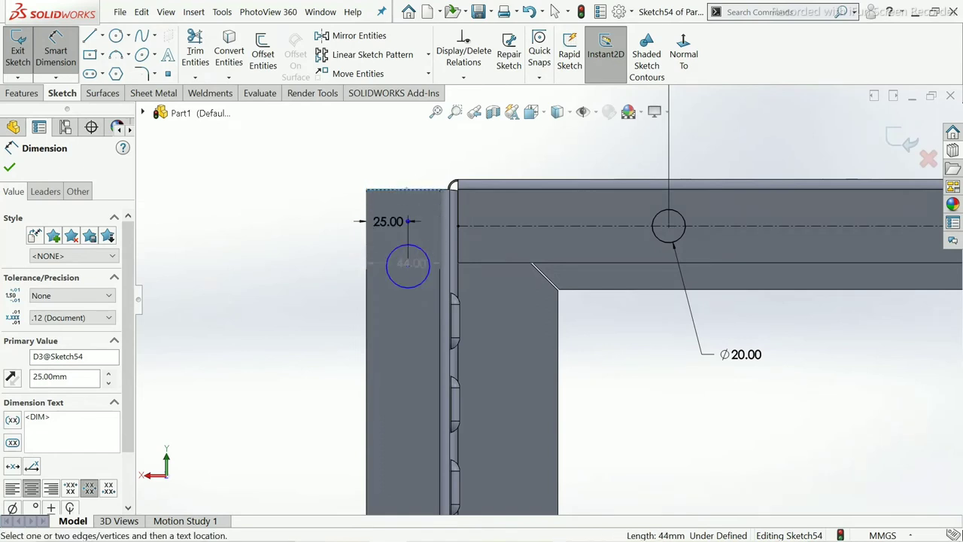
Locate the upper flange hole 50 mm below the top edge.
click(408, 266)
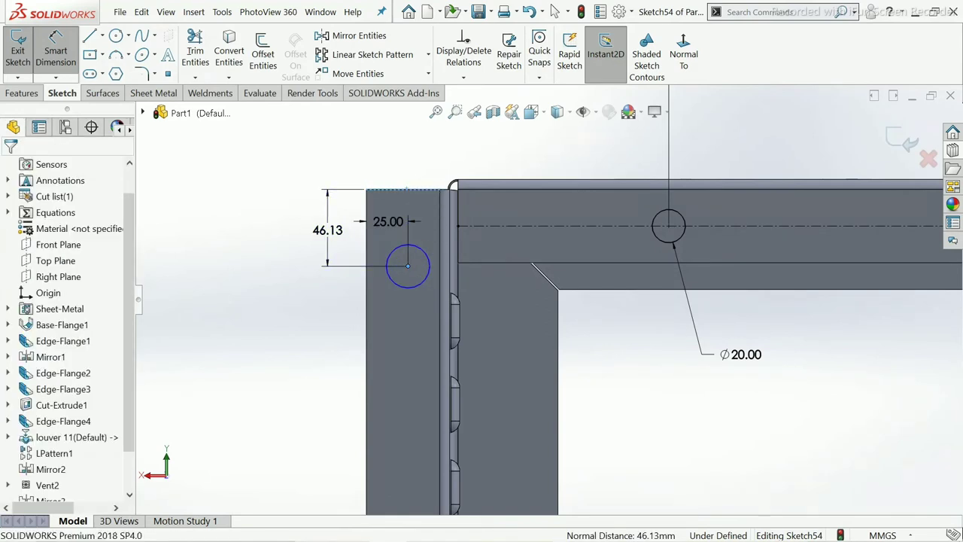
click(327, 230)
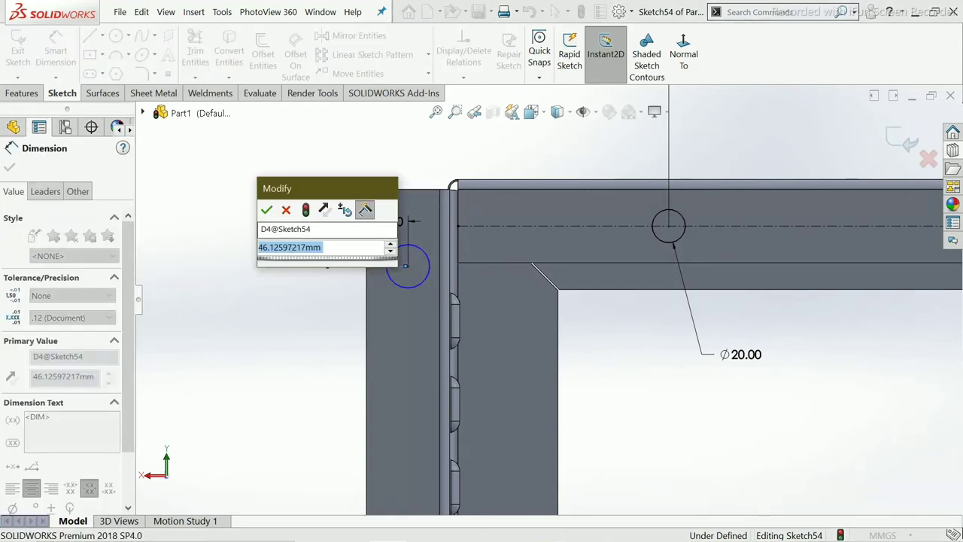
text(40)
key(Escape)
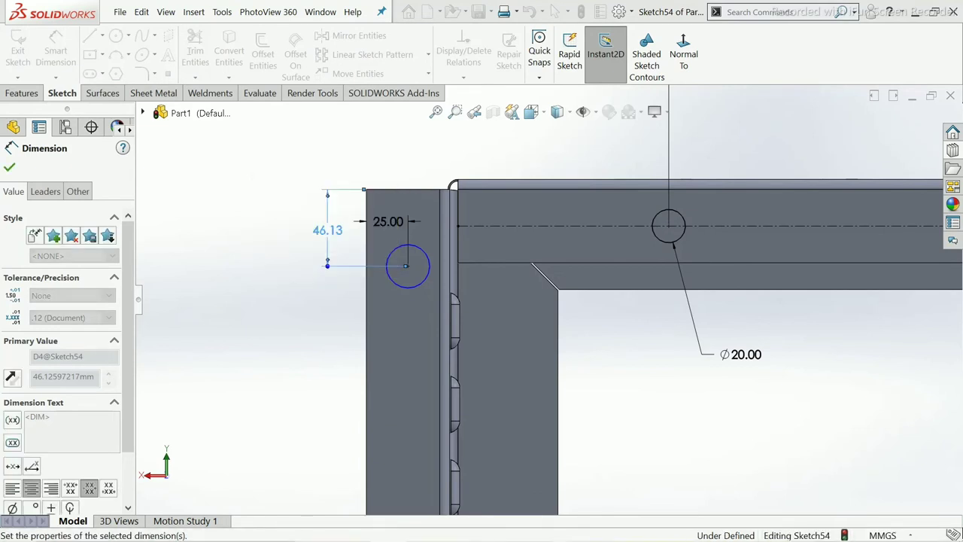
key(Escape)
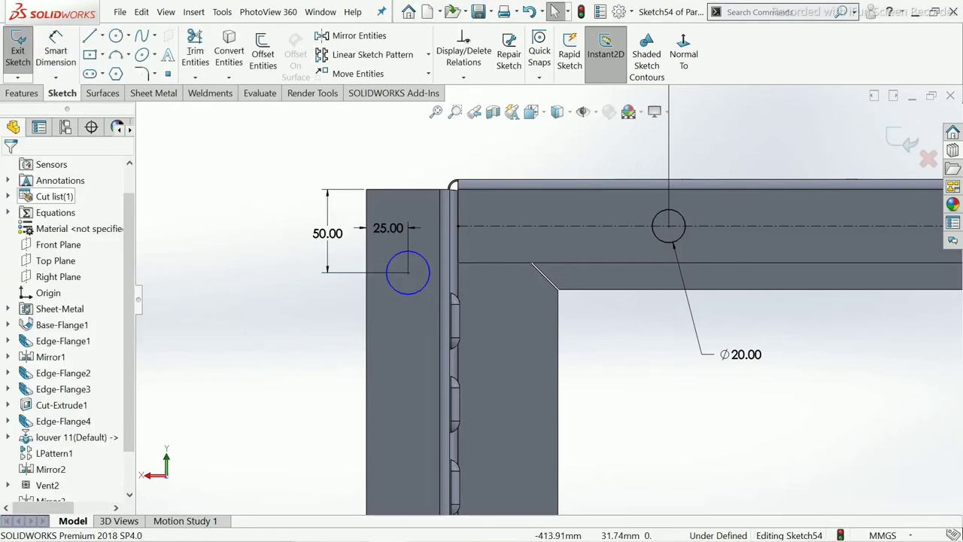
click(463, 77)
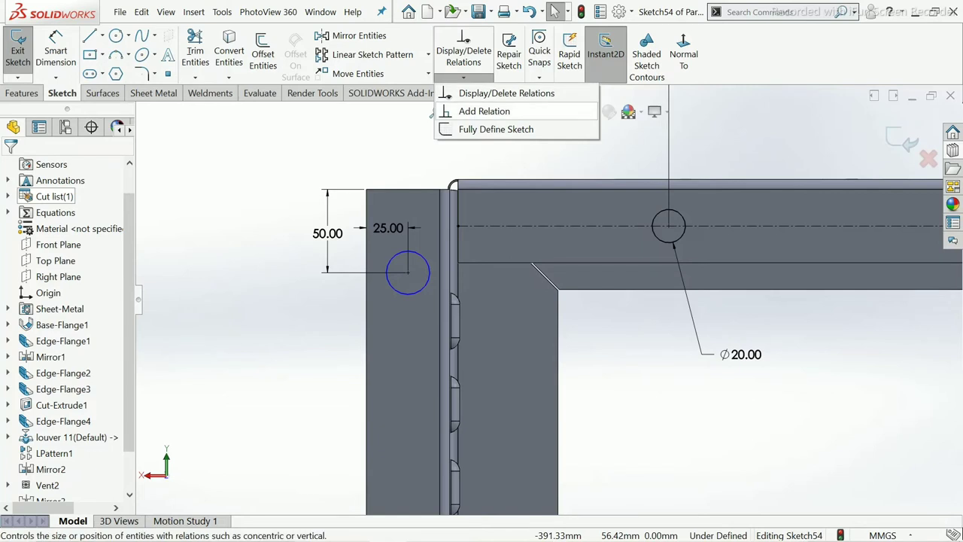
Make the upper left-flange hole equal to the 20 mm top-rail hole.
click(484, 111)
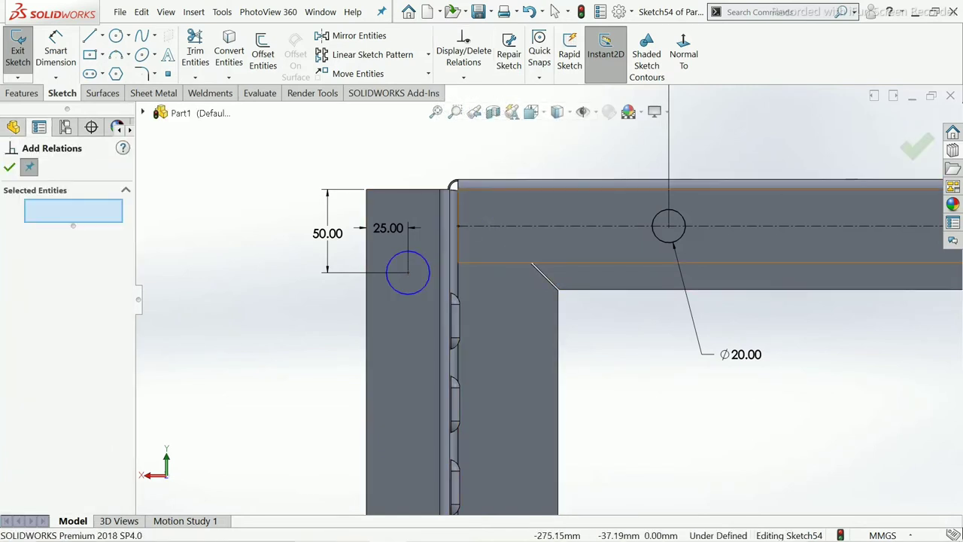
click(669, 210)
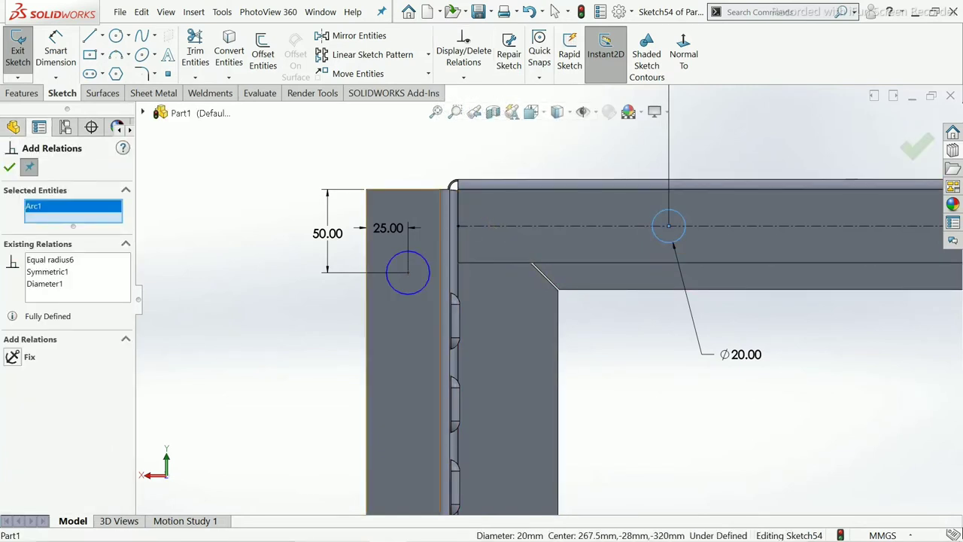
click(408, 251)
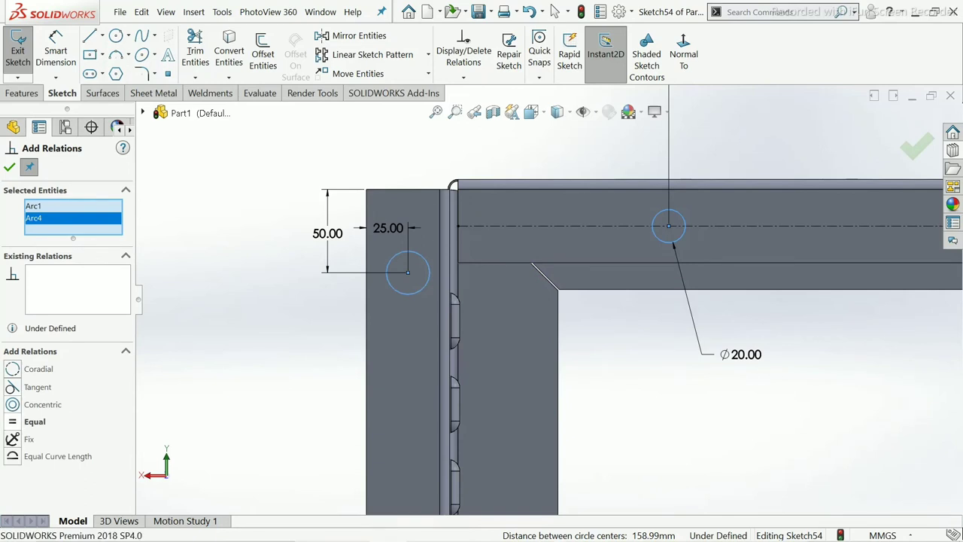
click(13, 422)
click(9, 168)
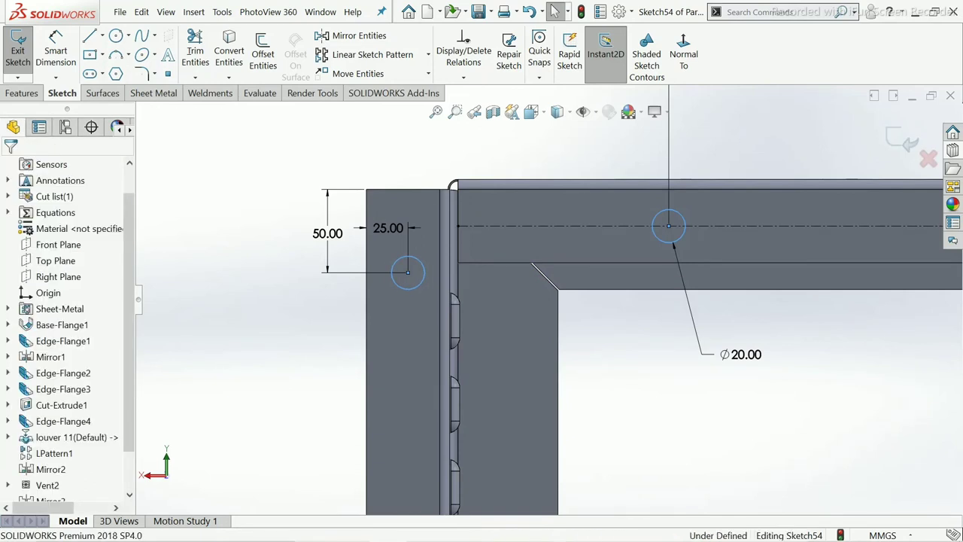
scroll(548, 299, up, 5)
scroll(573, 395, down, 3)
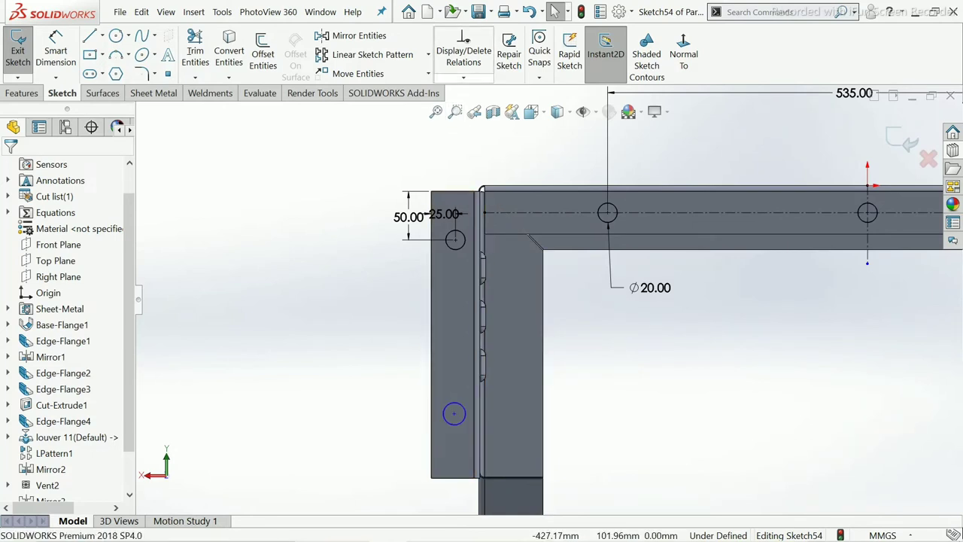
click(464, 78)
Add an Equal relation between the upper and lower left-flange holes.
click(484, 111)
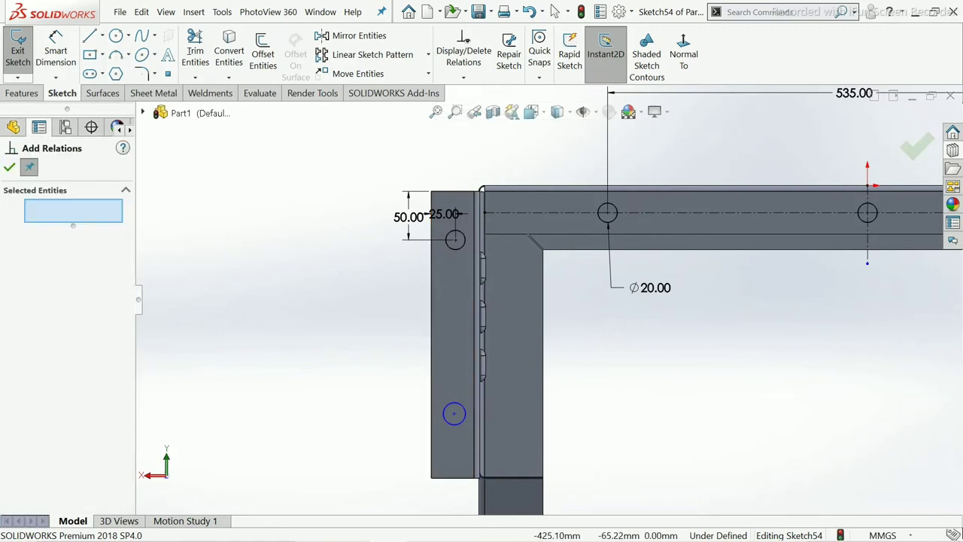
click(455, 229)
click(455, 413)
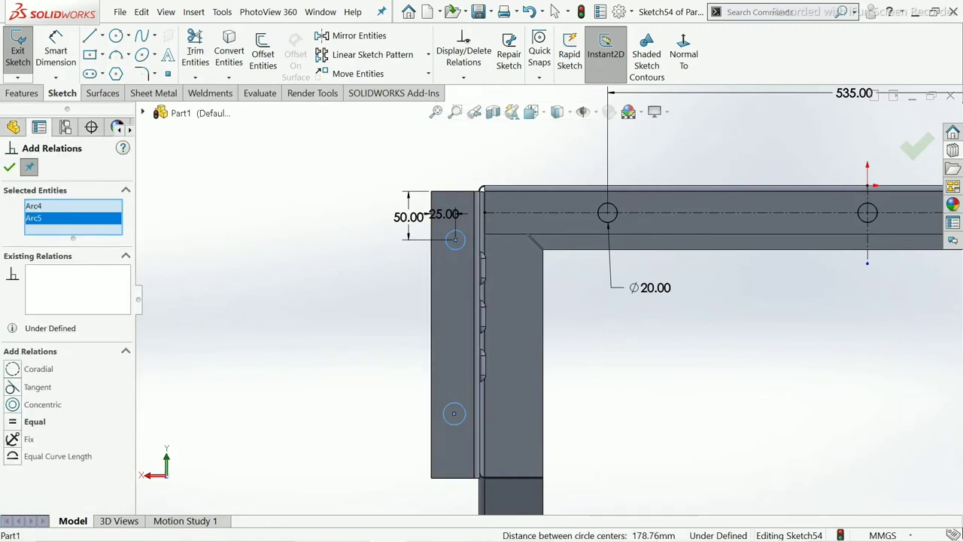
click(33, 422)
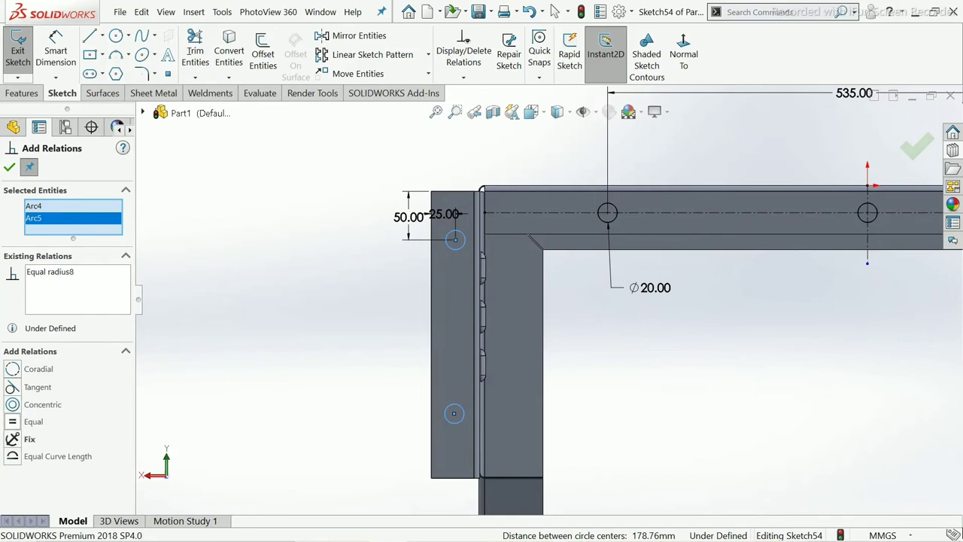
click(9, 167)
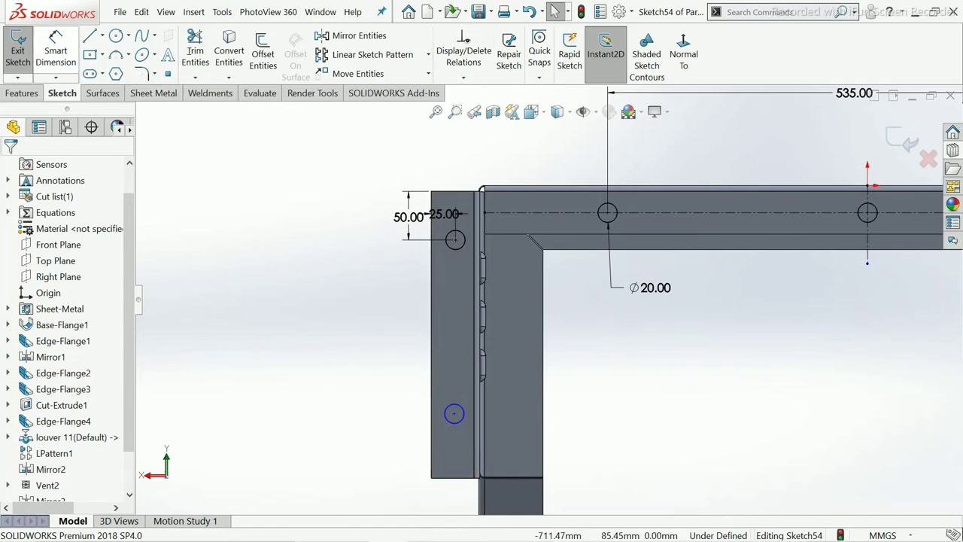
Set the lower flange hole centre 50 mm above the bottom edge.
click(55, 51)
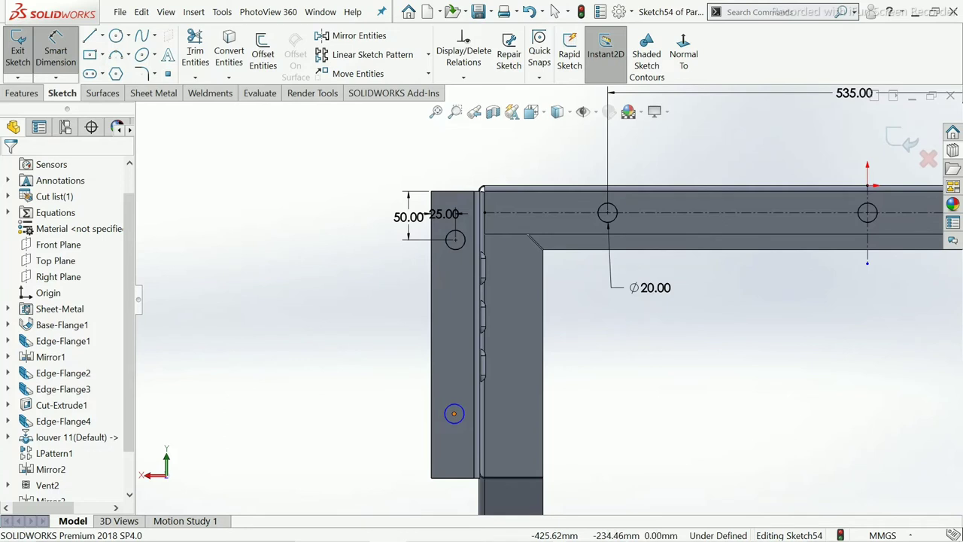
click(454, 413)
click(454, 477)
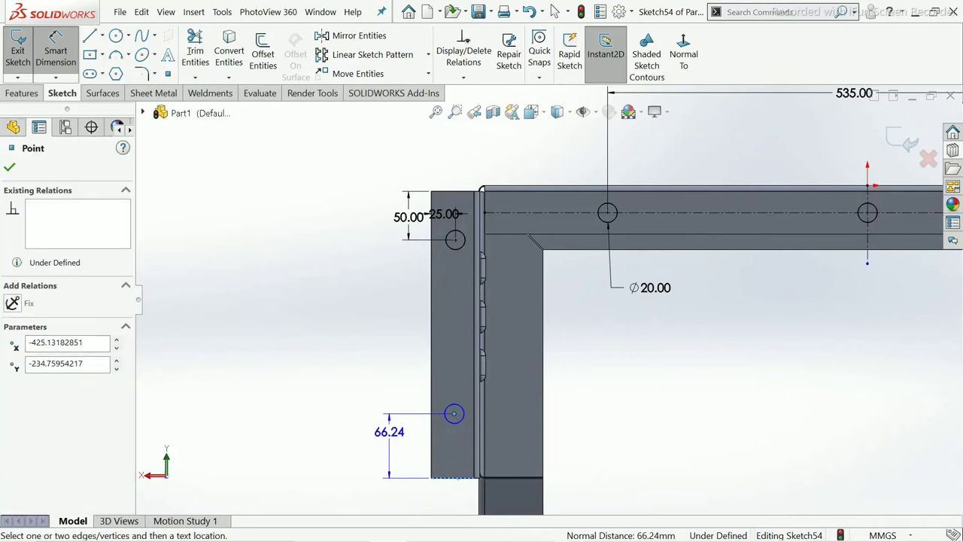
click(380, 442)
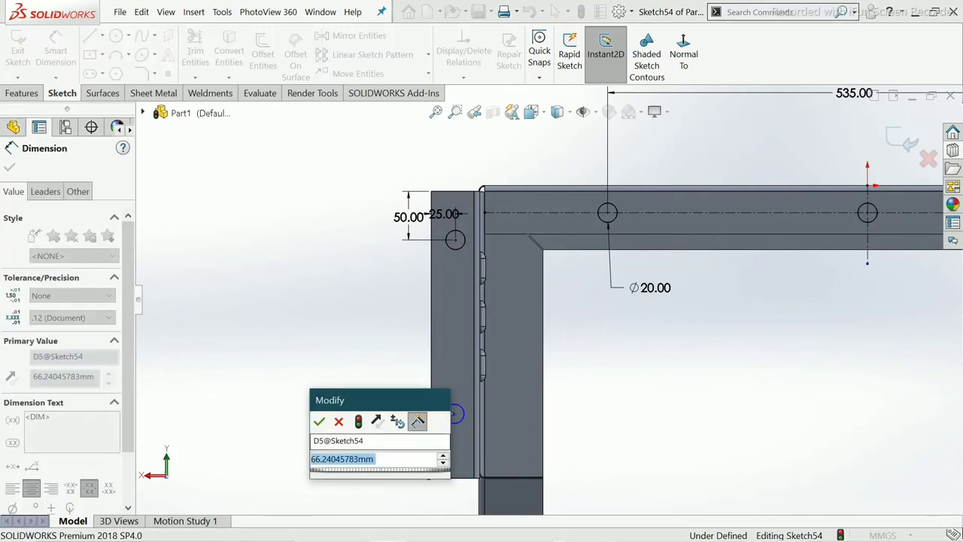
text(5)
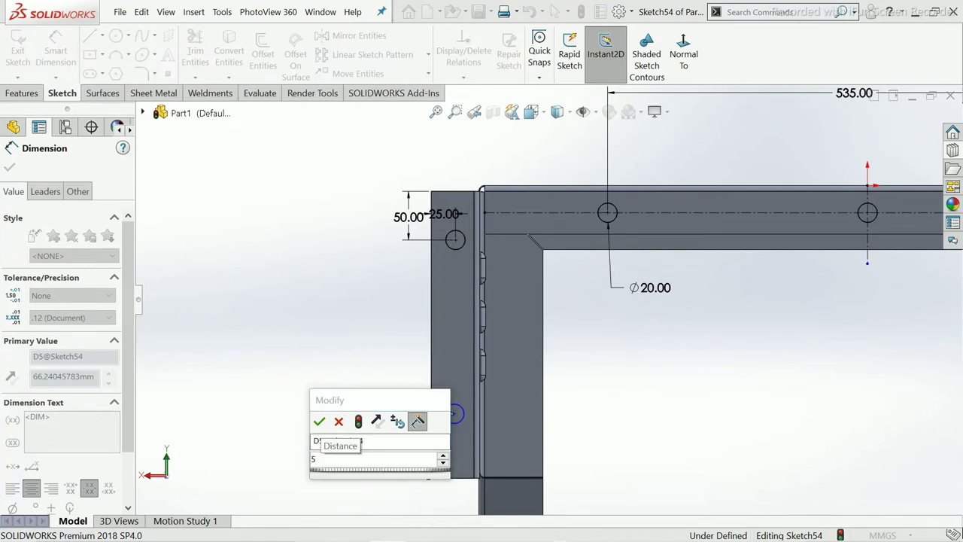
text(0)
key(Escape)
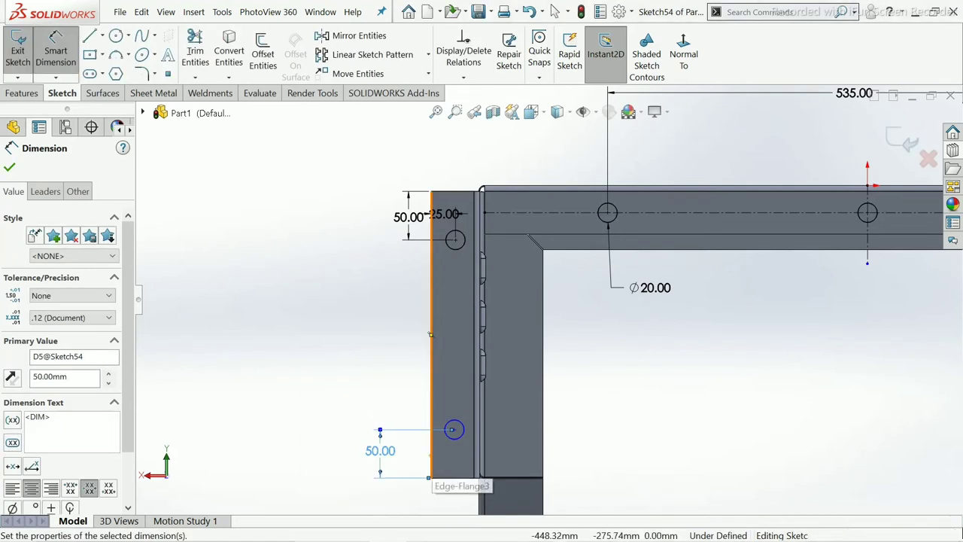
Dimension the lower hole 25 mm from the outer edge, fully defining the sketch.
click(432, 448)
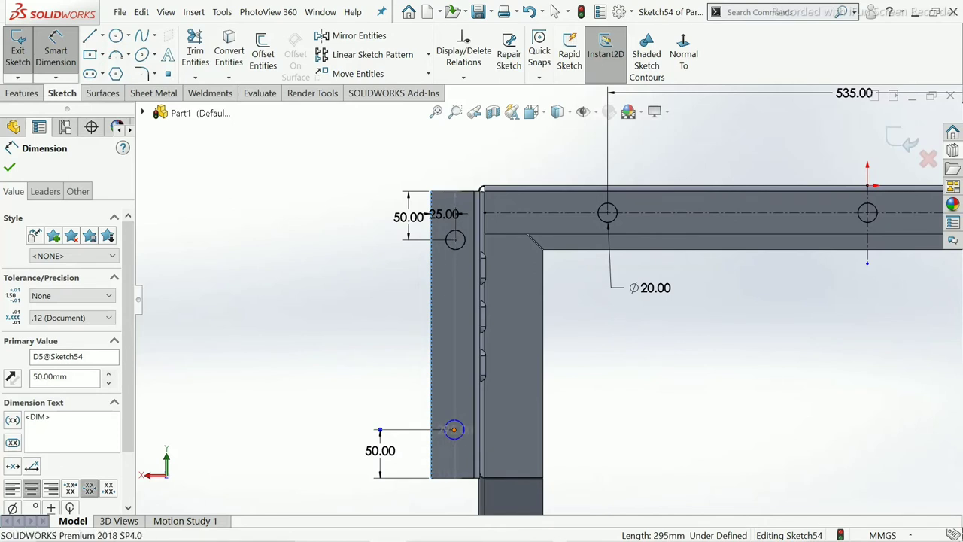
click(454, 430)
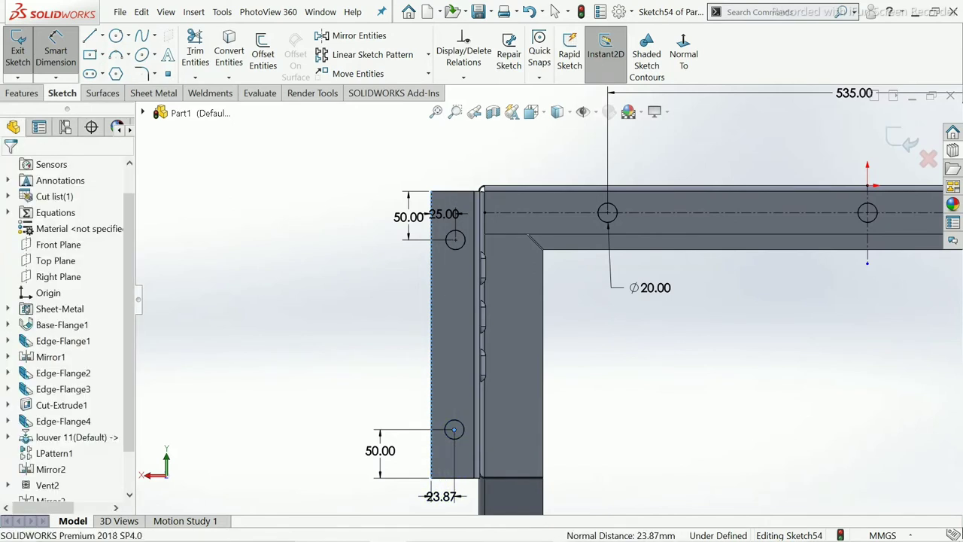
click(444, 497)
text(25)
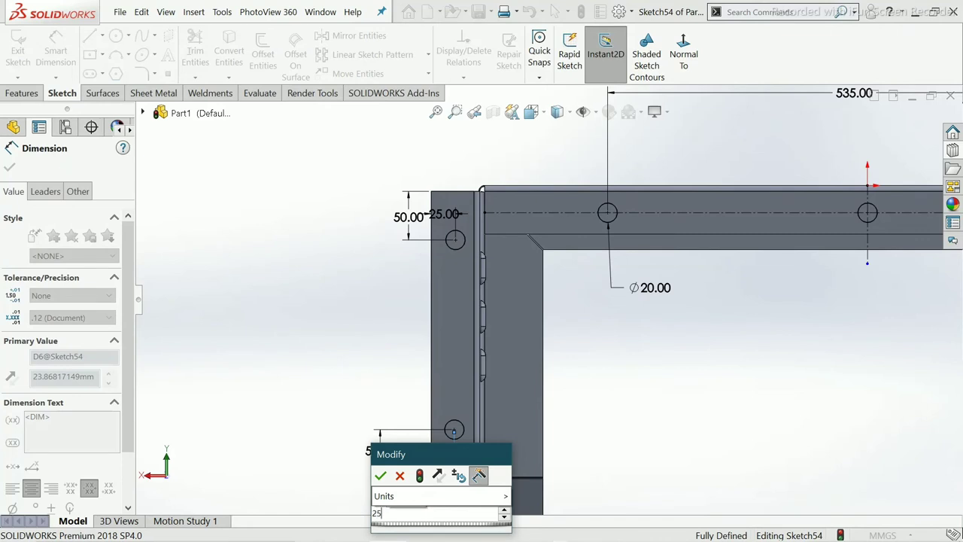
key(Return)
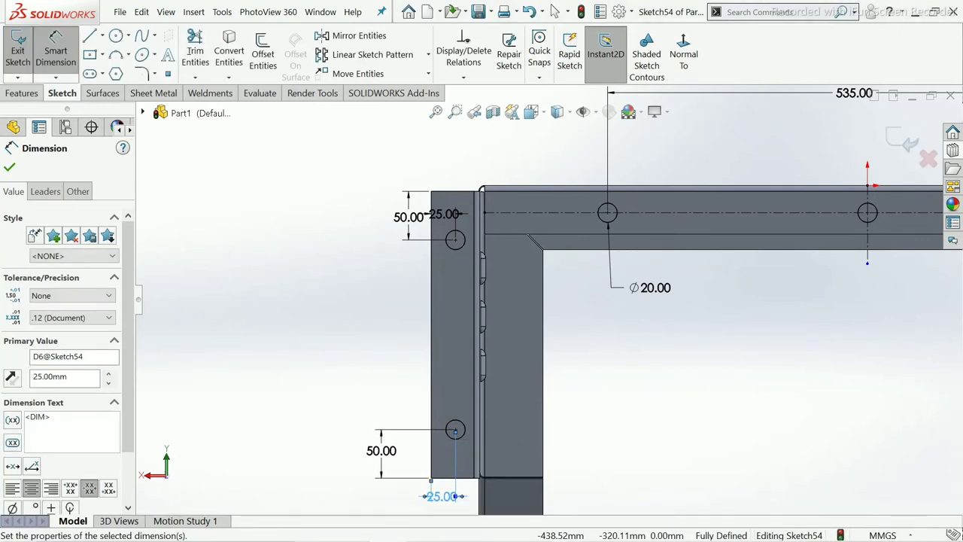
click(9, 167)
scroll(549, 299, up, 2)
scroll(549, 298, up, 2)
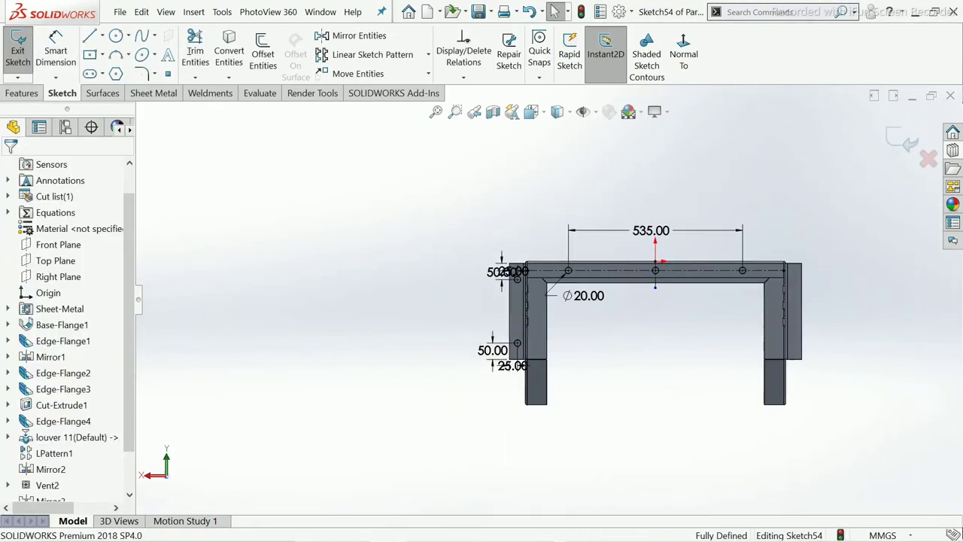
scroll(798, 301, down, 3)
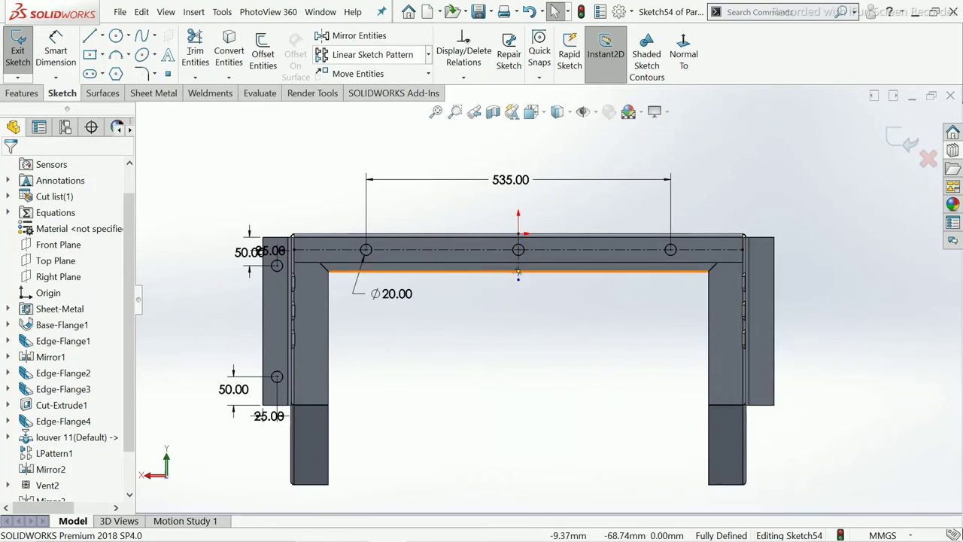
Mirror both left-flange holes about the vertical centreline onto the right flange.
click(354, 35)
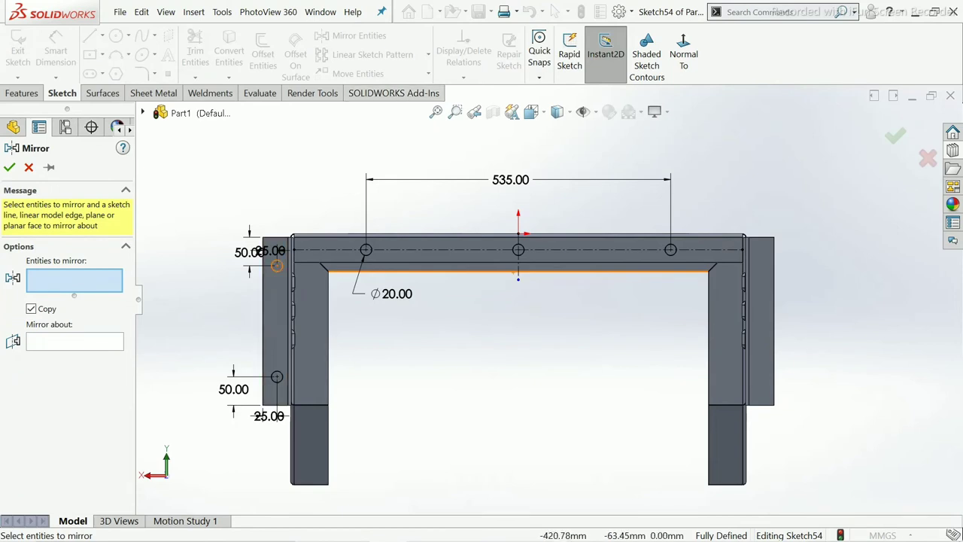
click(276, 264)
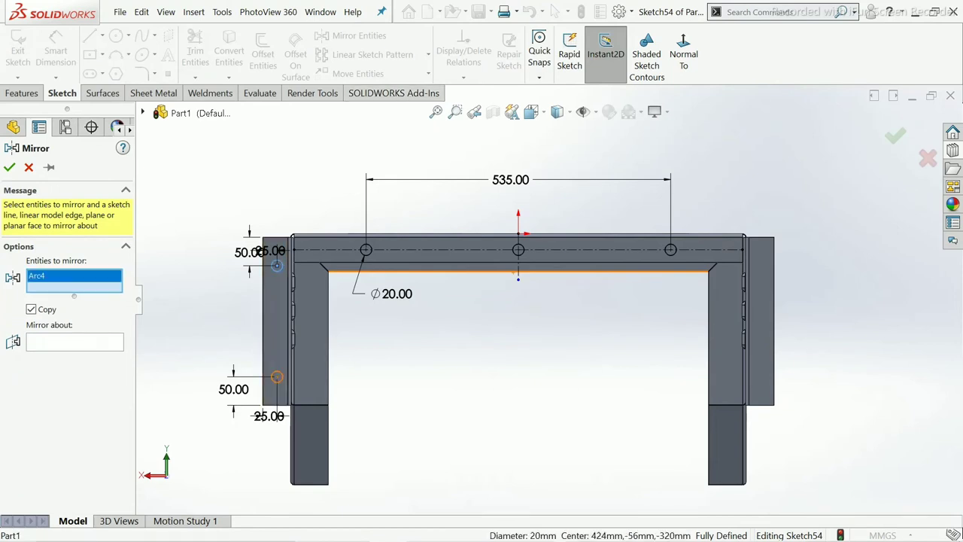
click(276, 376)
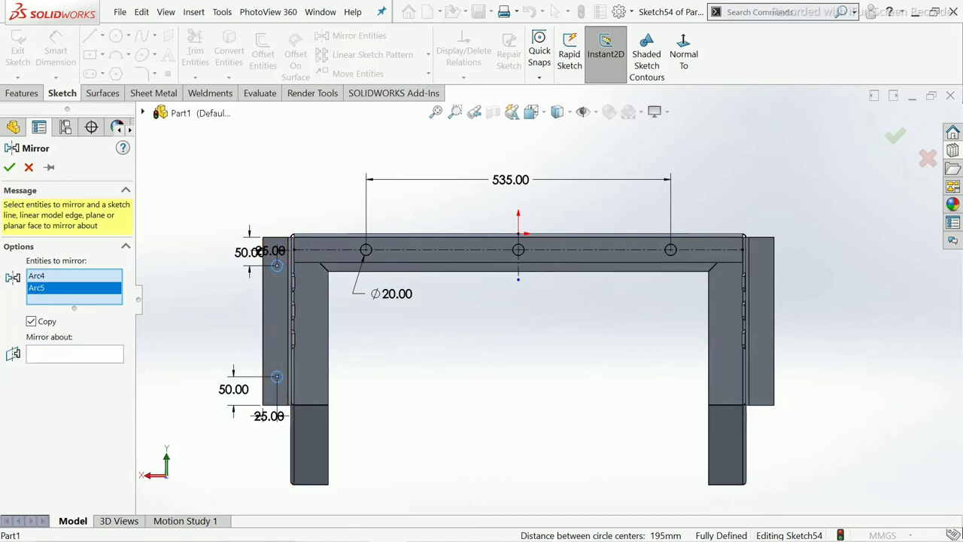
click(74, 353)
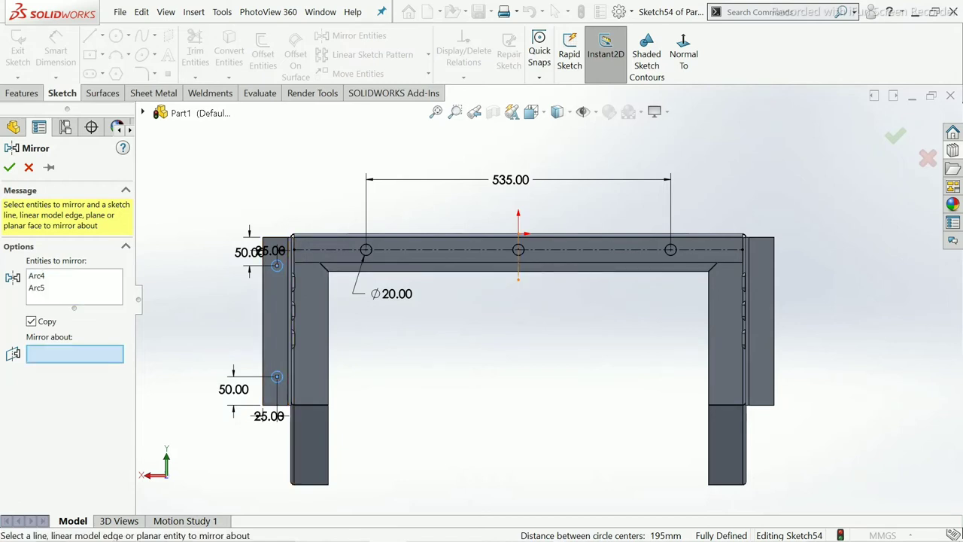
click(518, 273)
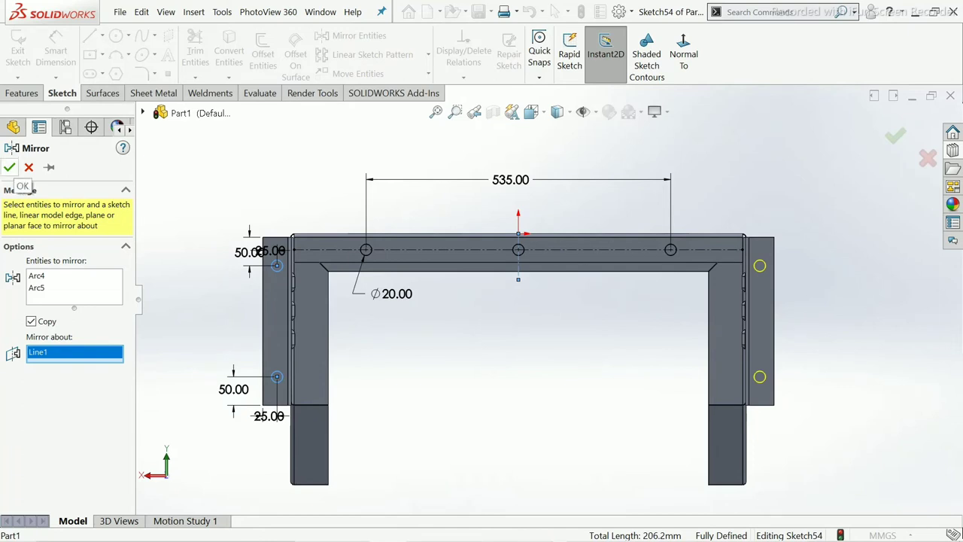
click(9, 167)
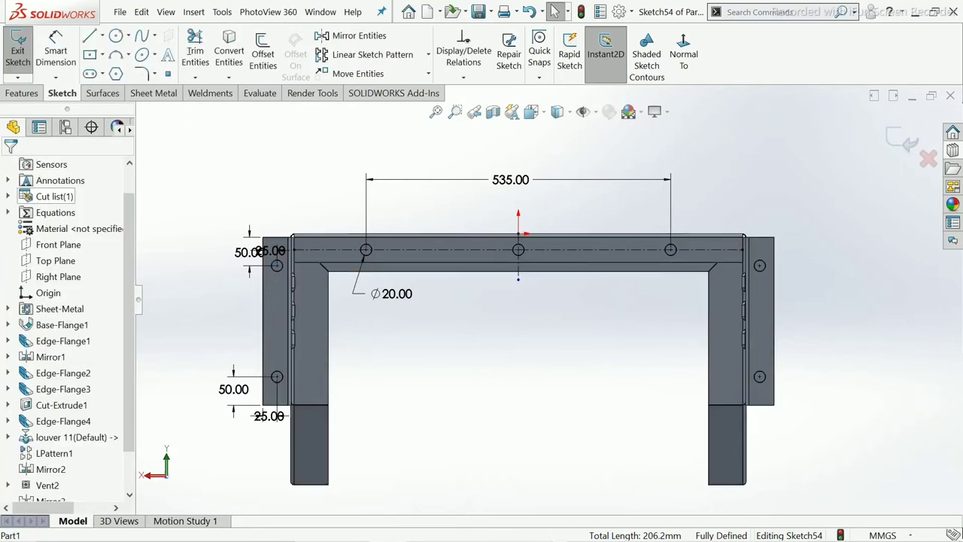
Cut the Sketch54 holes through the rail and flanges as Cut-Extrude2, then inspect the part.
key(ctrl+shift+z)
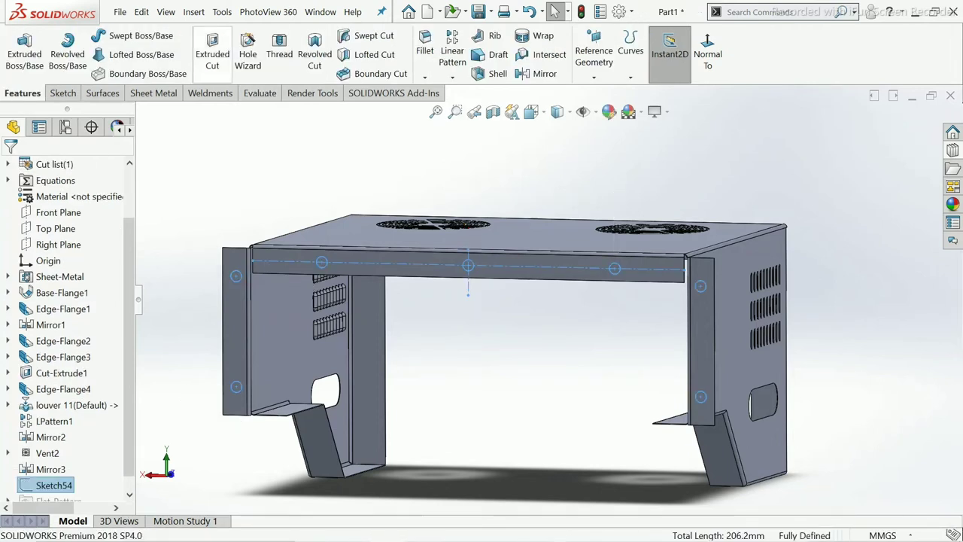
click(213, 53)
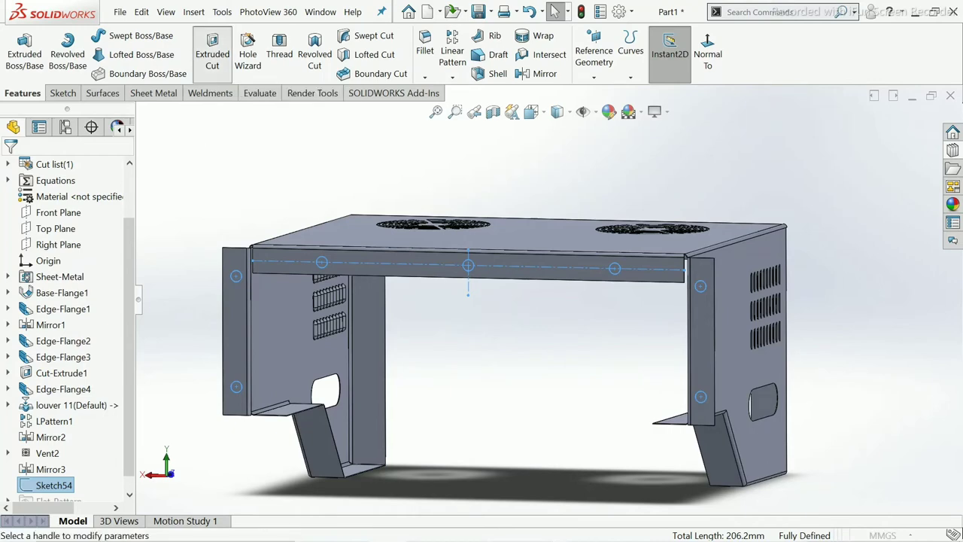
middle_drag(472, 322, 412, 339)
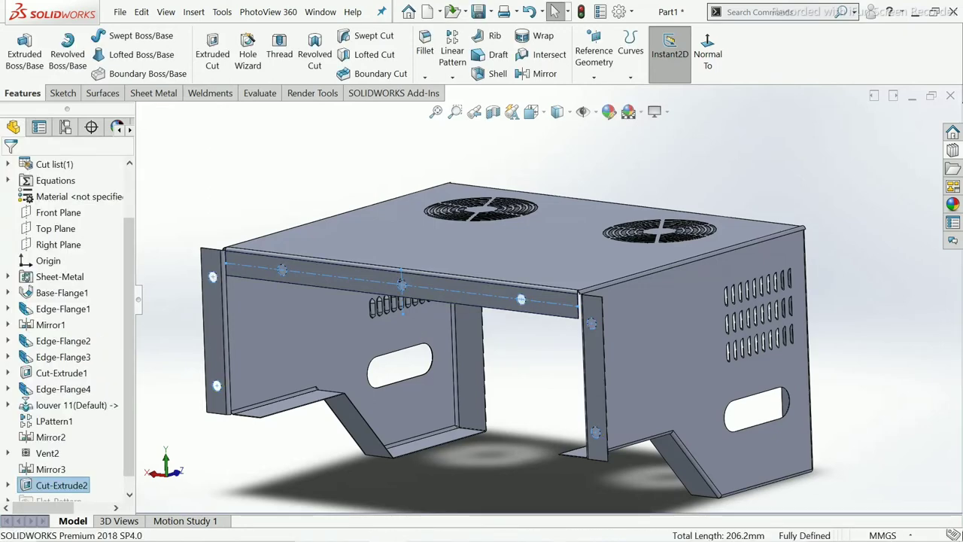
middle_drag(412, 339, 301, 330)
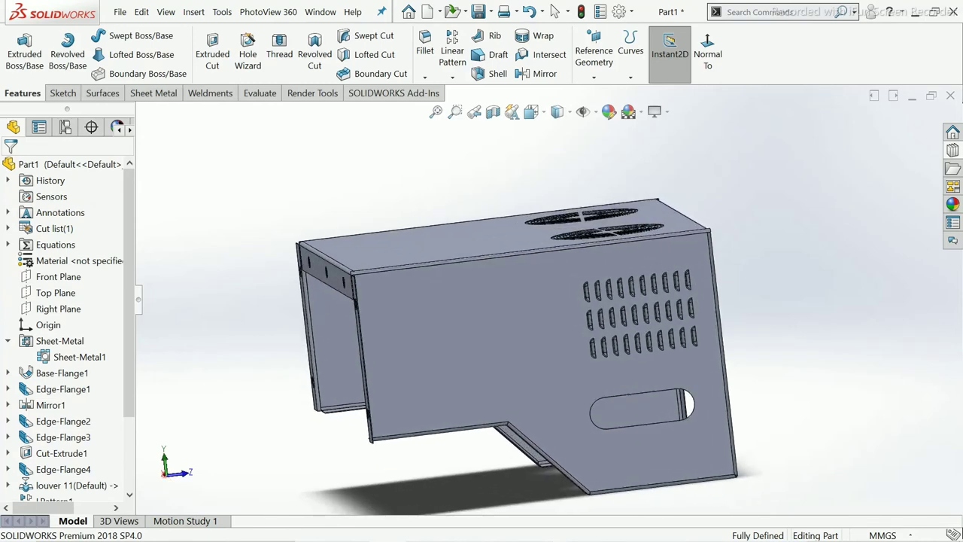
scroll(647, 362, up, 2)
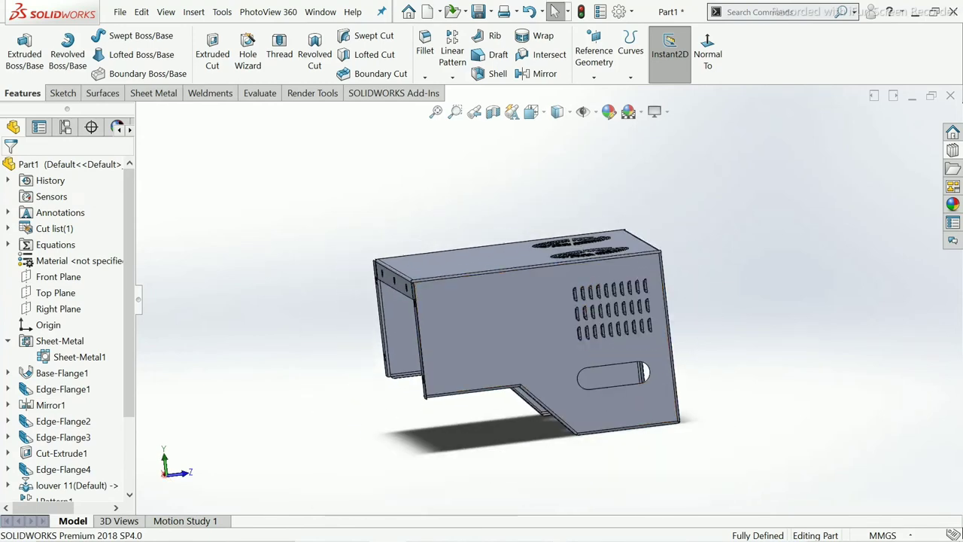
scroll(647, 361, down, 3)
scroll(654, 369, down, 5)
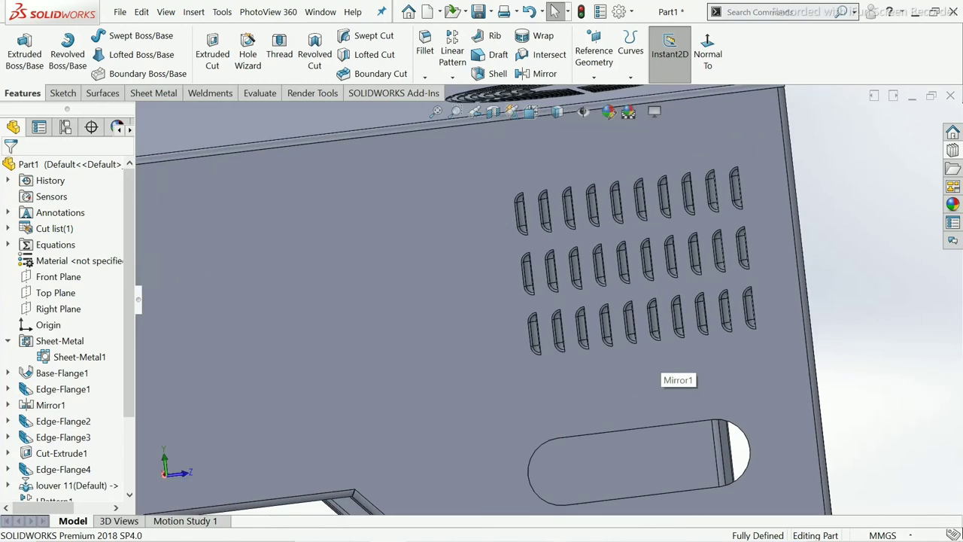
scroll(670, 388, up, 3)
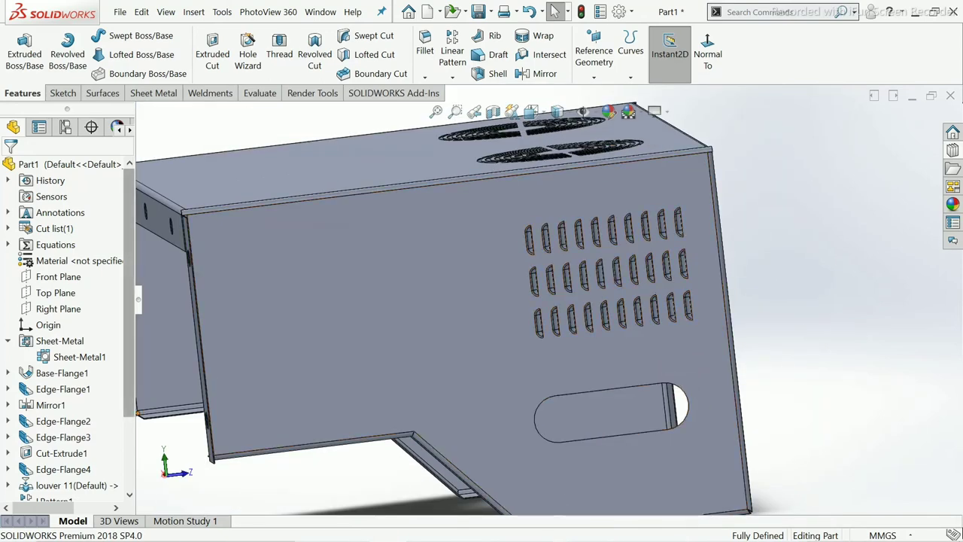
scroll(71, 438, down, 3)
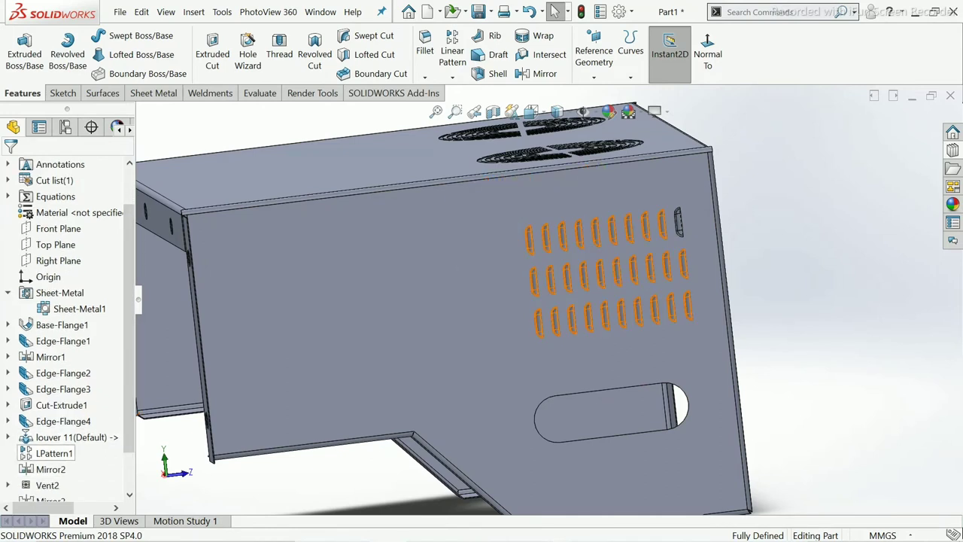
Edit LPattern1 so louvers are 35 mm apart in each row and rows 60 mm apart.
right_click(49, 453)
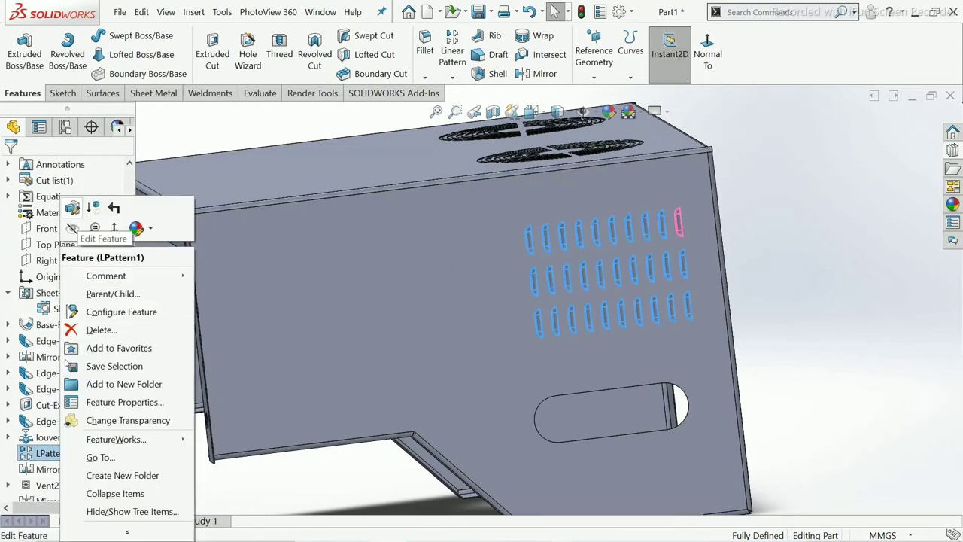
click(73, 208)
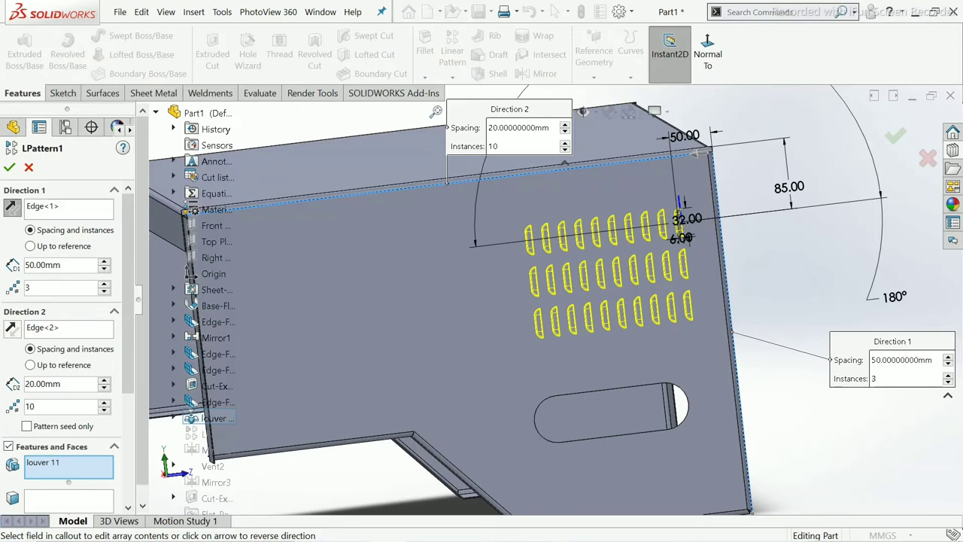
click(60, 384)
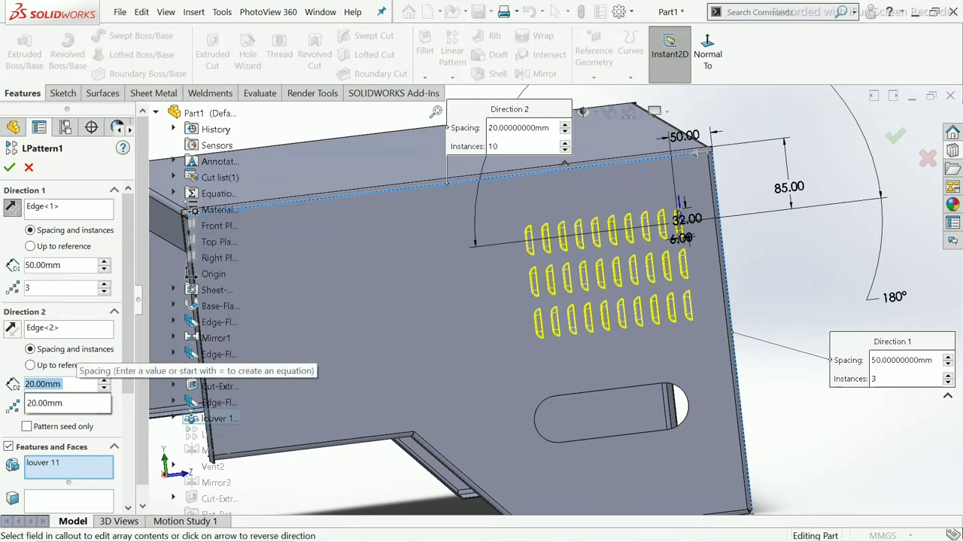
text(50)
key(Return)
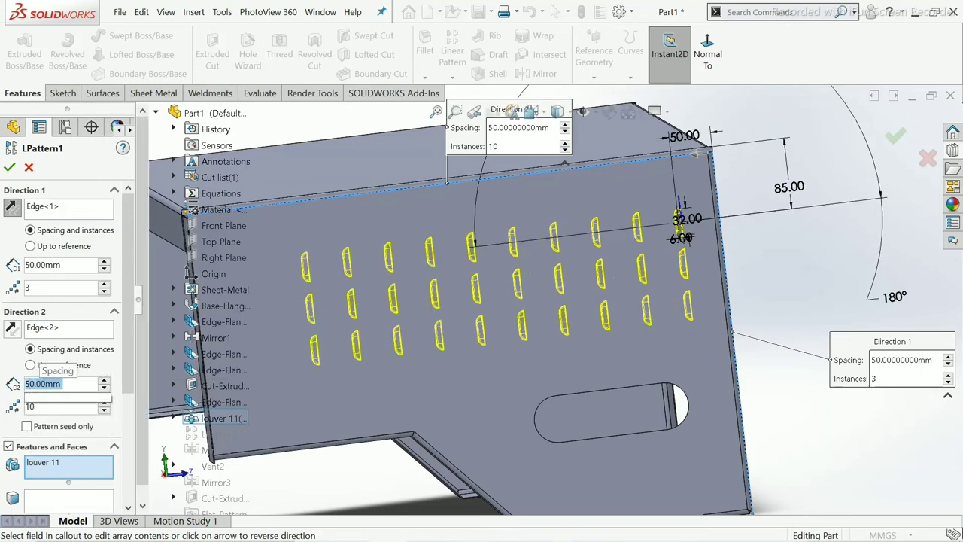
text(35)
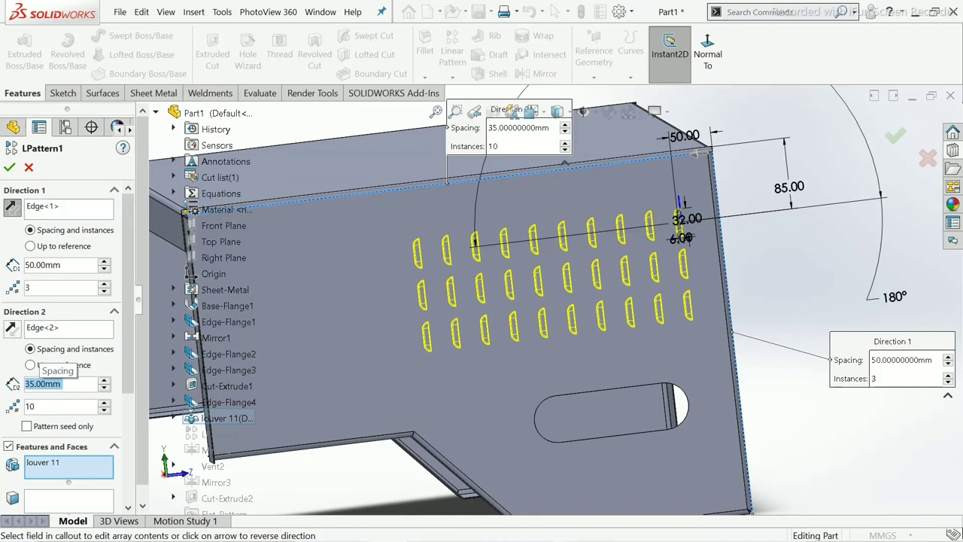
click(45, 264)
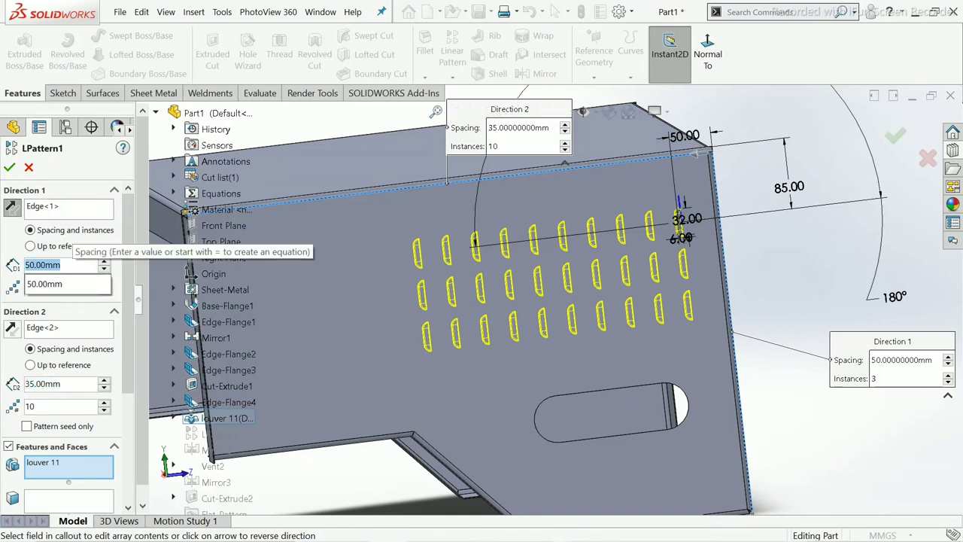
scroll(45, 265, up, 1)
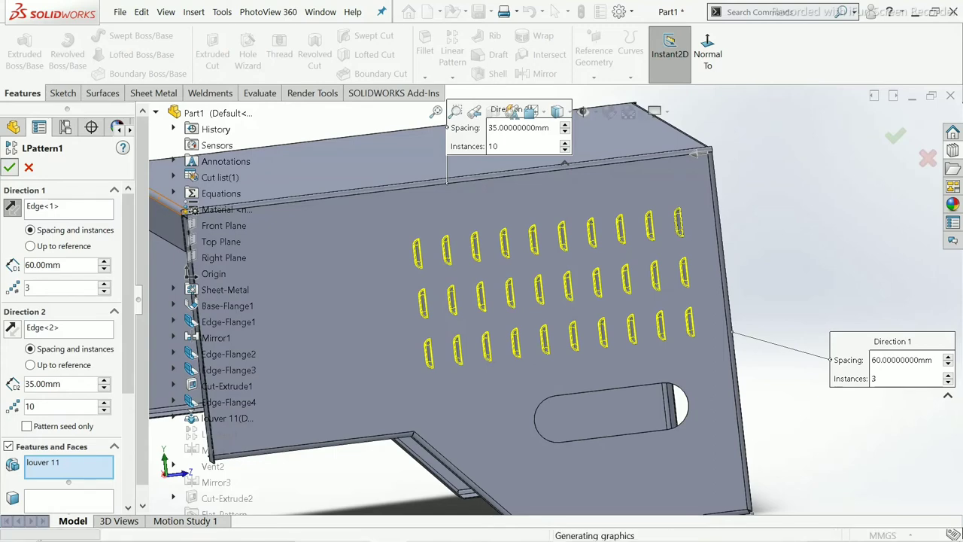
key(Return)
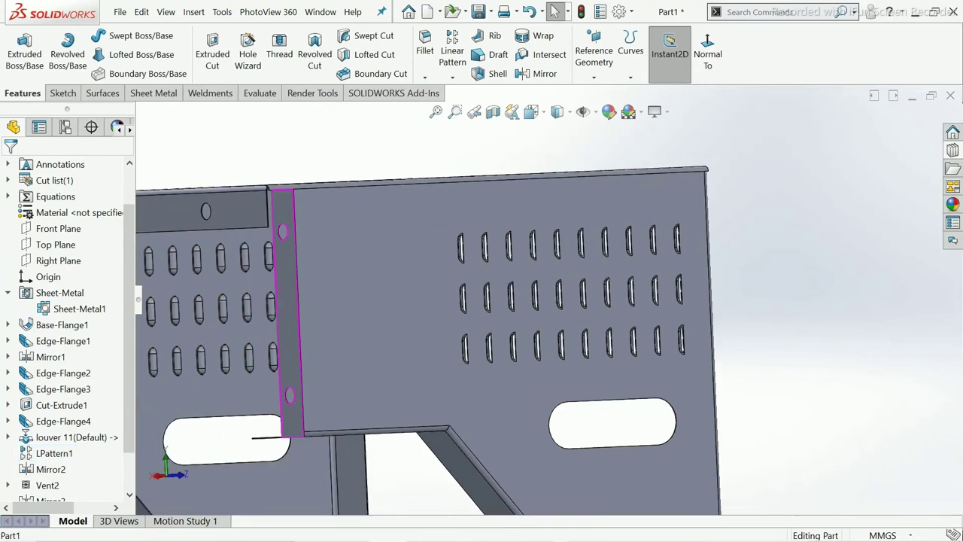
mouse_move(482, 302)
middle_down()
mouse_move(497, 346)
mouse_move(527, 188)
middle_up()
middle_drag(527, 301, 542, 294)
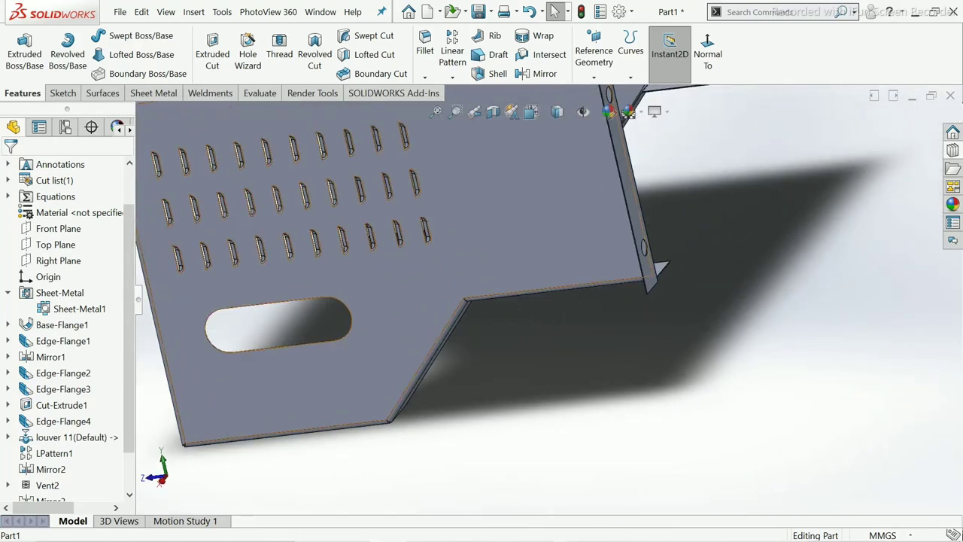
middle_drag(527, 226, 527, 353)
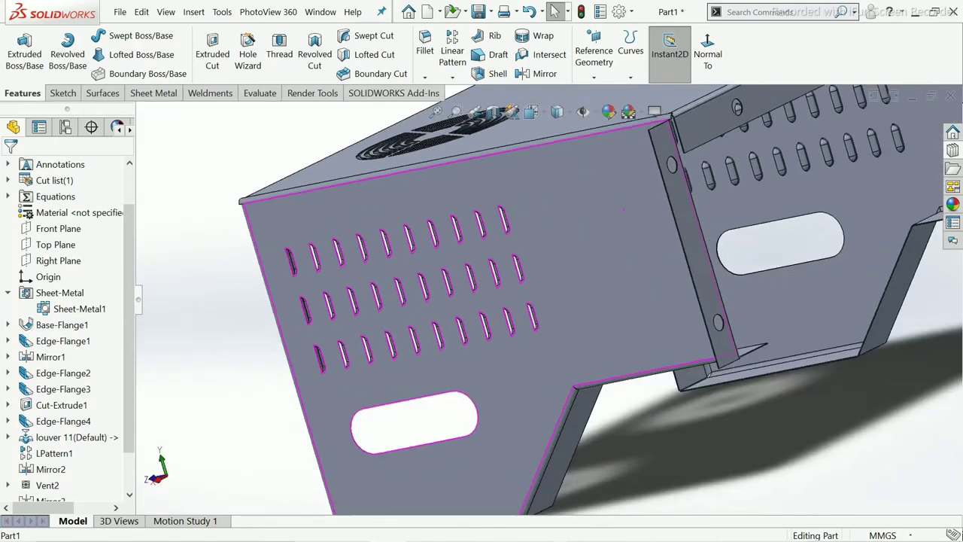
scroll(623, 209, up, 3)
mouse_move(623, 209)
middle_down()
mouse_move(602, 249)
mouse_move(618, 301)
middle_up()
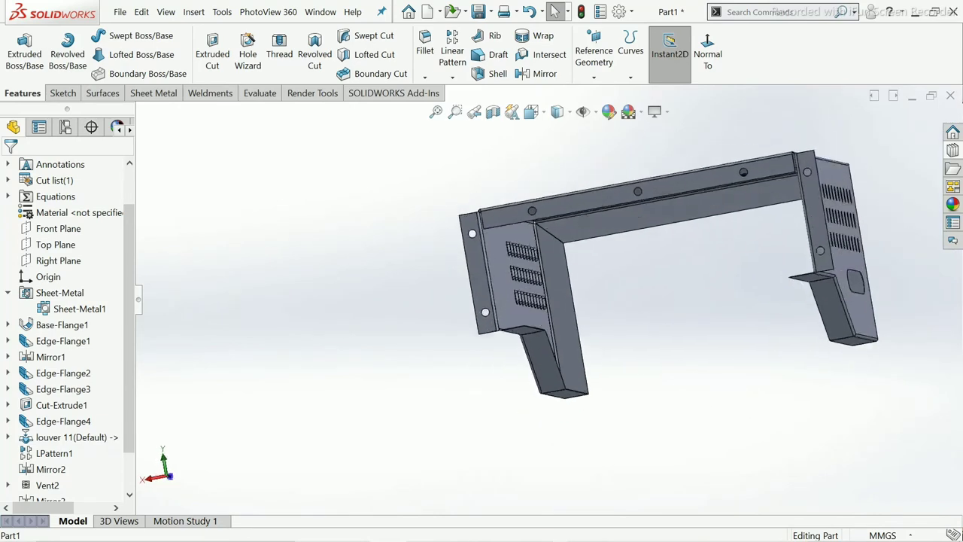
mouse_move(648, 271)
middle_down()
mouse_move(648, 249)
mouse_move(647, 301)
mouse_move(647, 226)
middle_up()
scroll(648, 264, down, 2)
scroll(647, 263, down, 3)
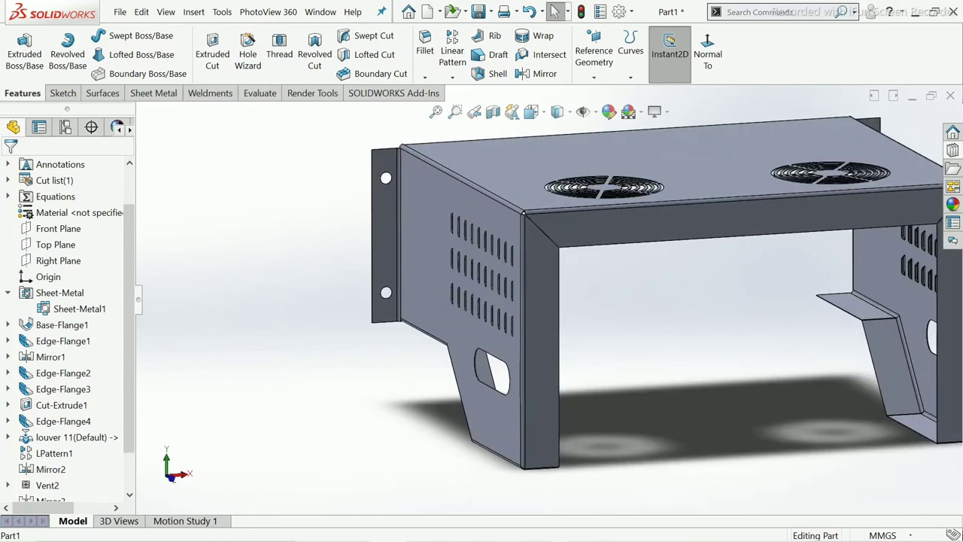
scroll(548, 301, up, 2)
scroll(548, 301, up, 2)
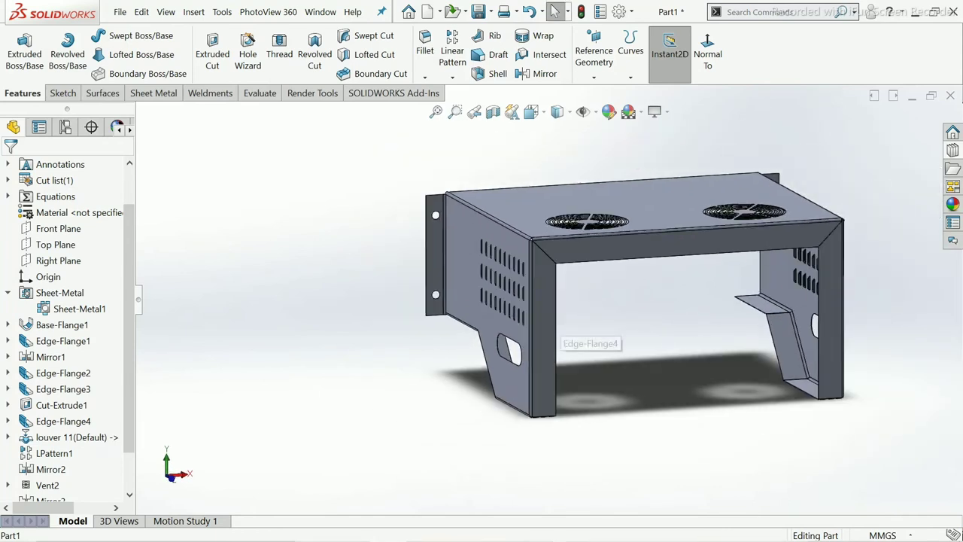
scroll(571, 307, down, 2)
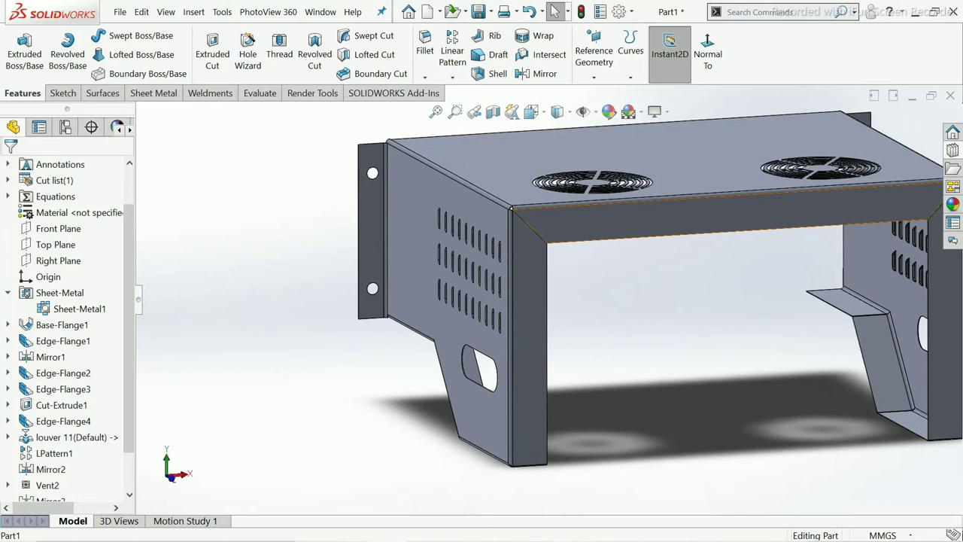
Sketch on the Edge-Flange4 front face a vertical centerline down from the top-edge midpoint.
click(662, 229)
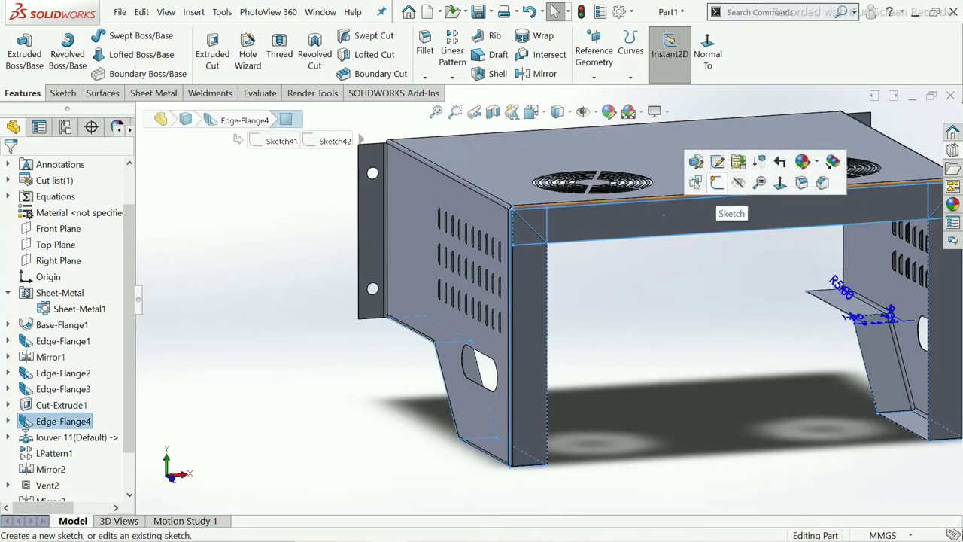
click(716, 183)
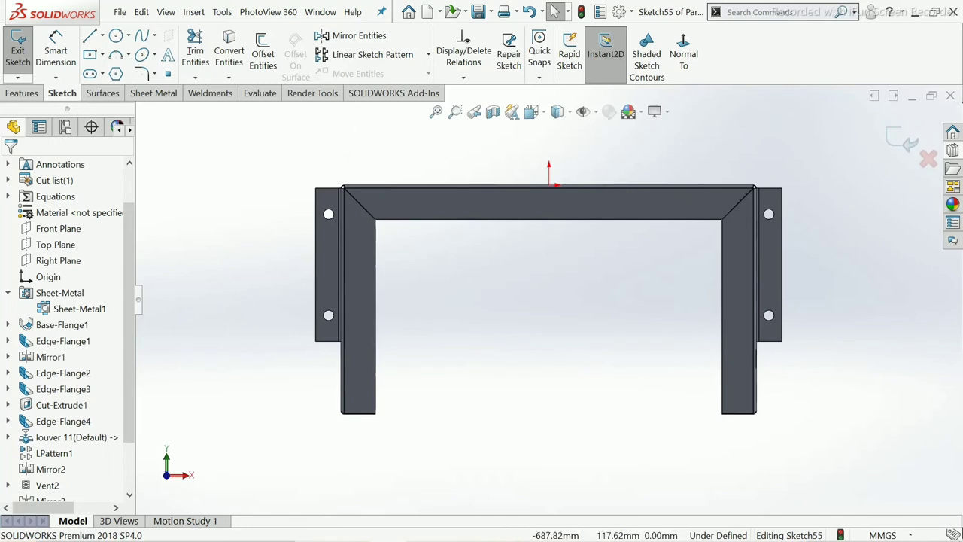
key(l)
click(102, 35)
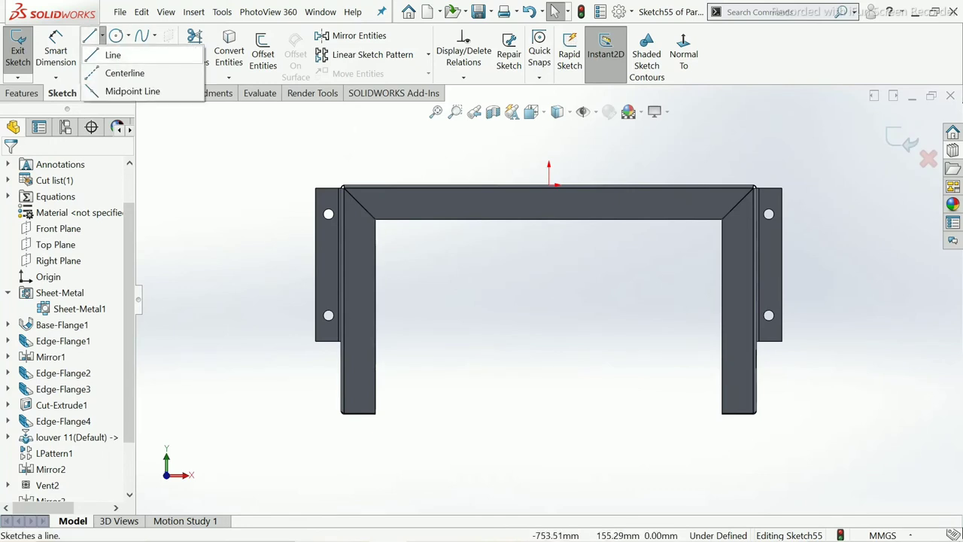
click(124, 73)
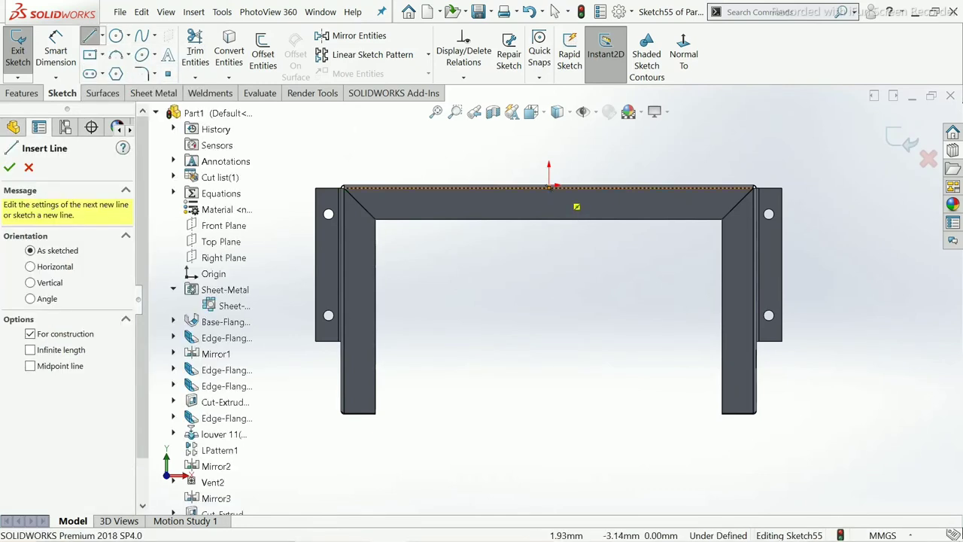
click(549, 185)
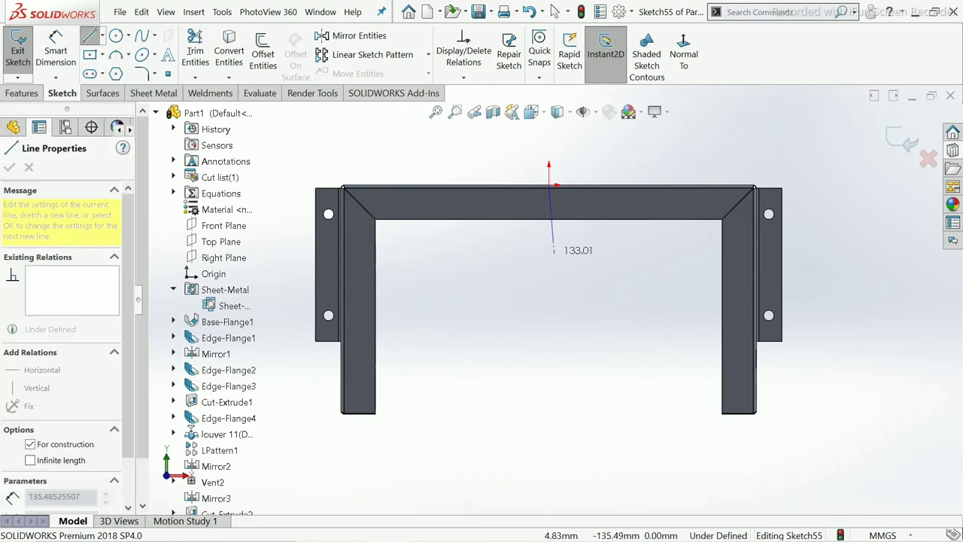
click(548, 254)
right_click(549, 255)
Draw two circles on the top bar, one near the left corner and one on the centreline.
click(574, 264)
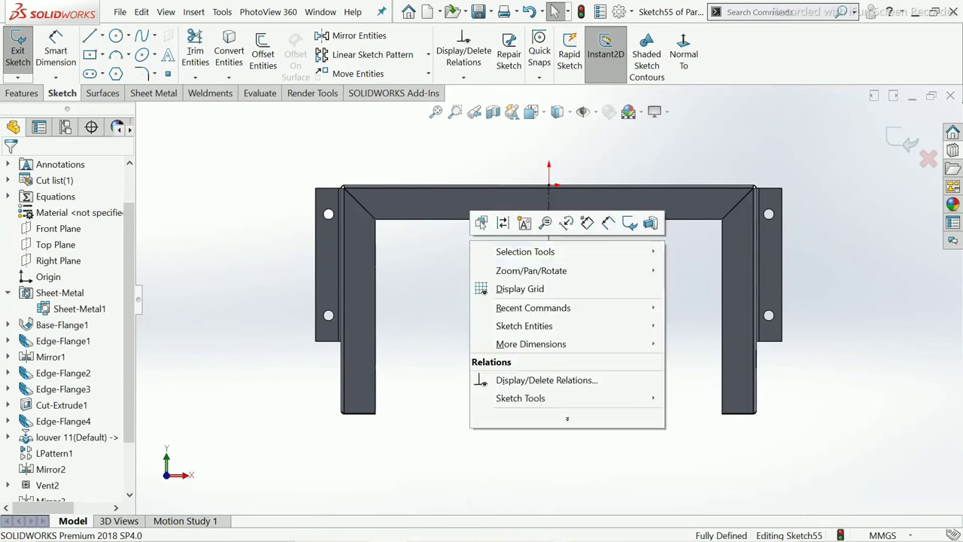
right_click(470, 239)
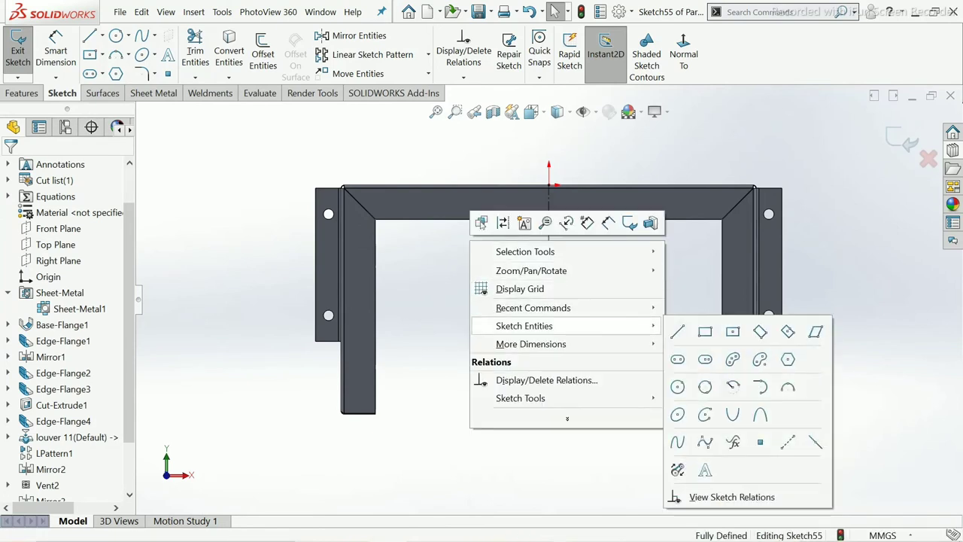
click(677, 387)
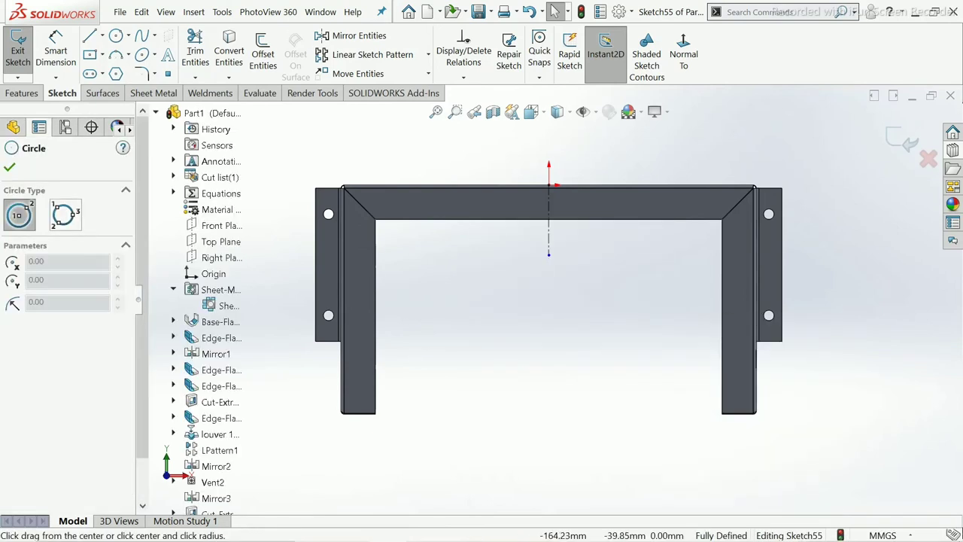
scroll(414, 180, up, 3)
click(422, 223)
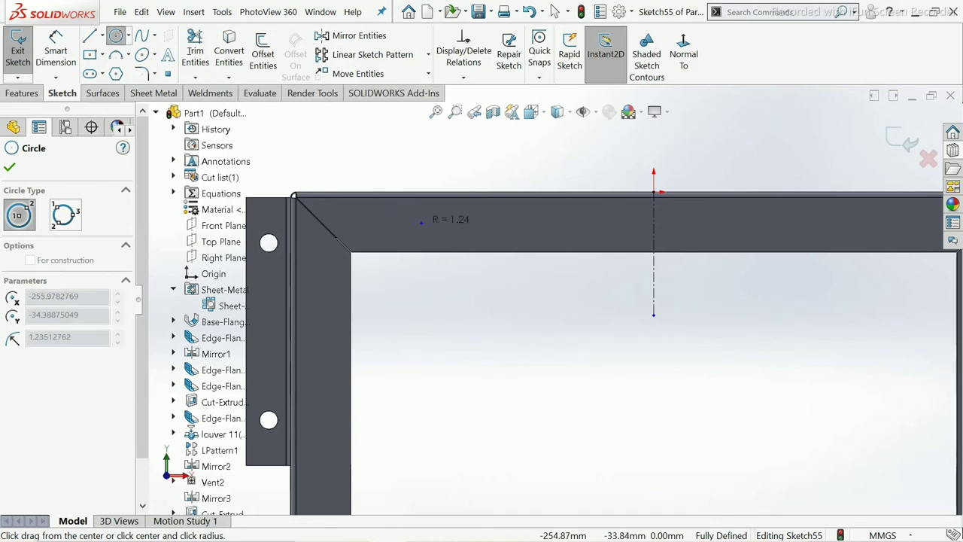
click(437, 227)
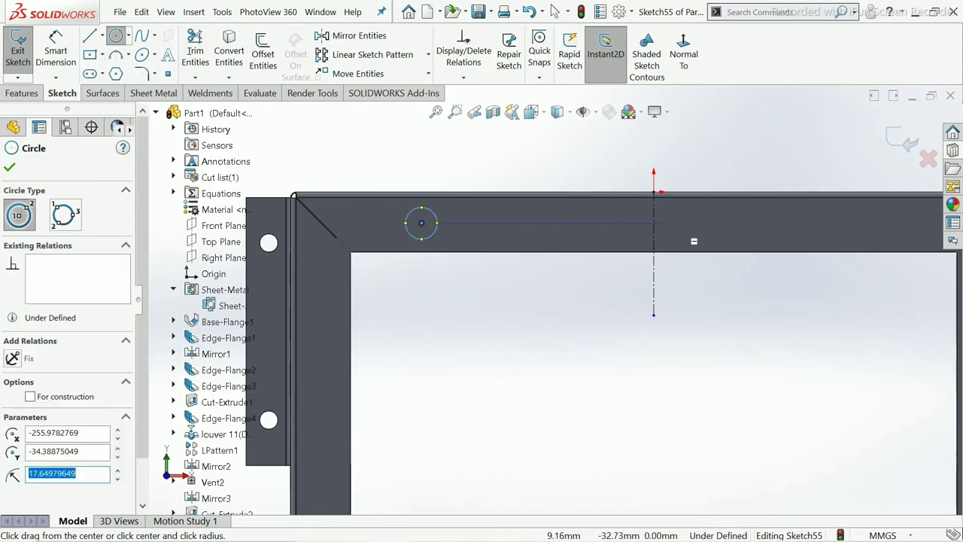
click(653, 223)
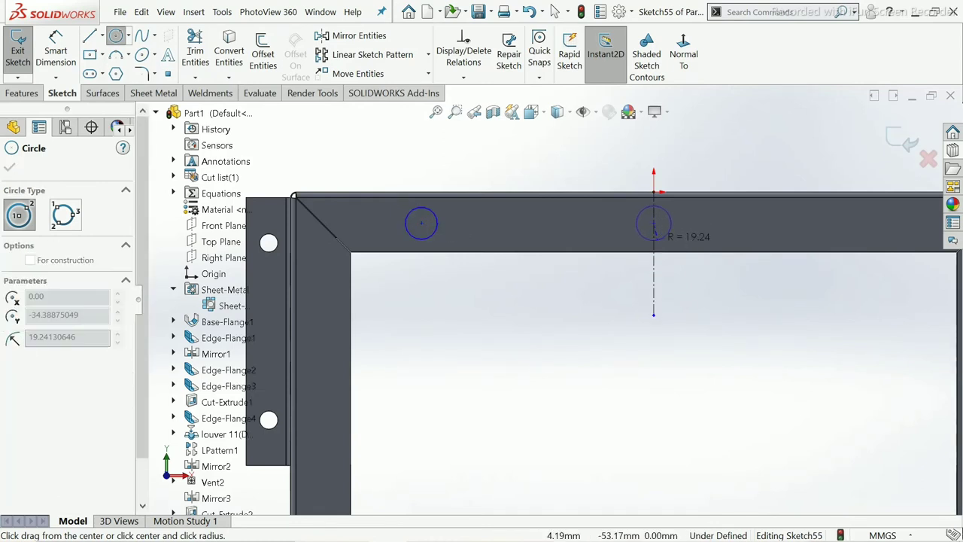
click(671, 225)
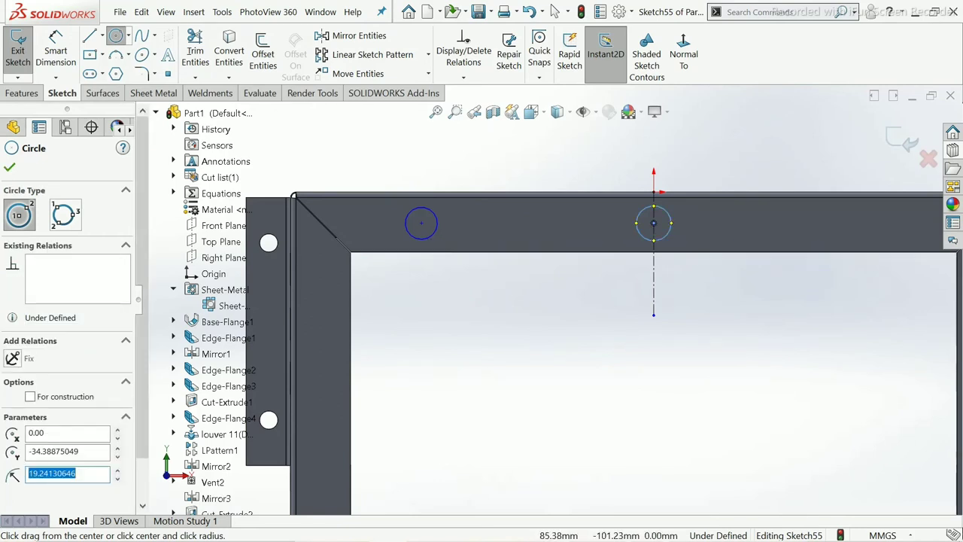
right_click(730, 232)
click(741, 293)
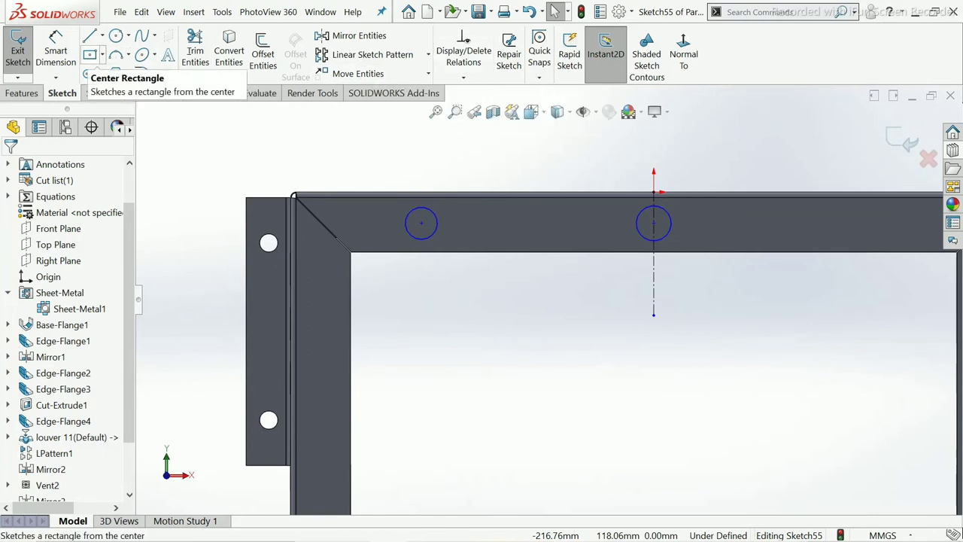
Dimension the left circle's diameter to 20 mm.
click(55, 52)
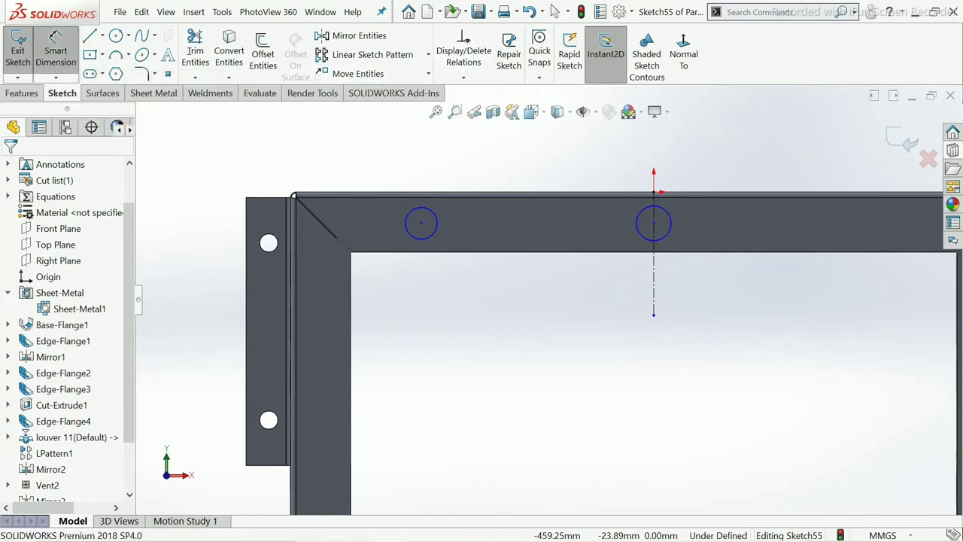
click(433, 213)
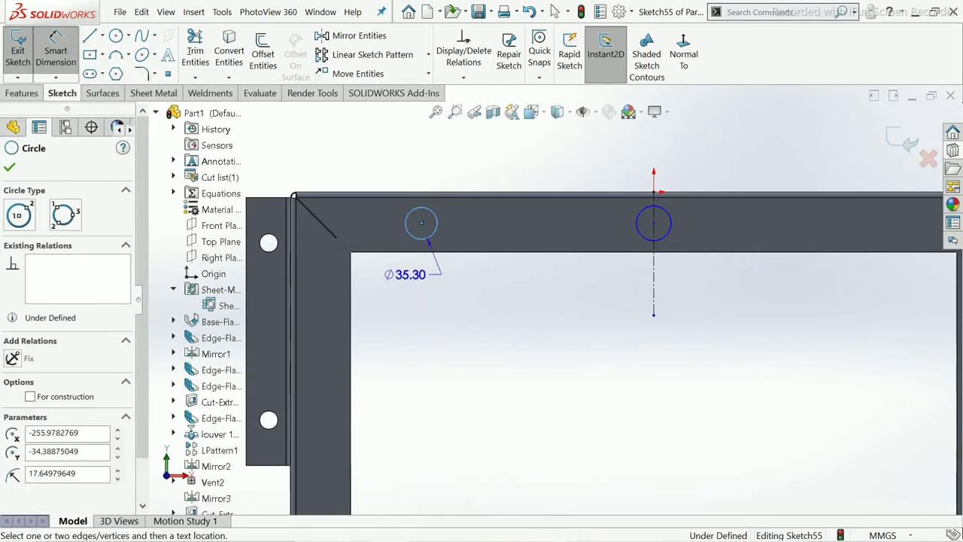
click(412, 303)
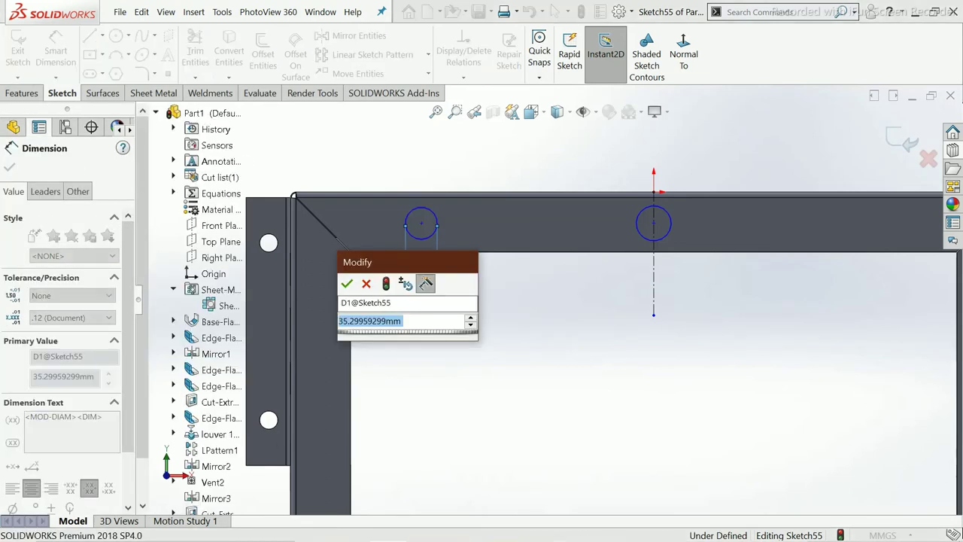
text(20)
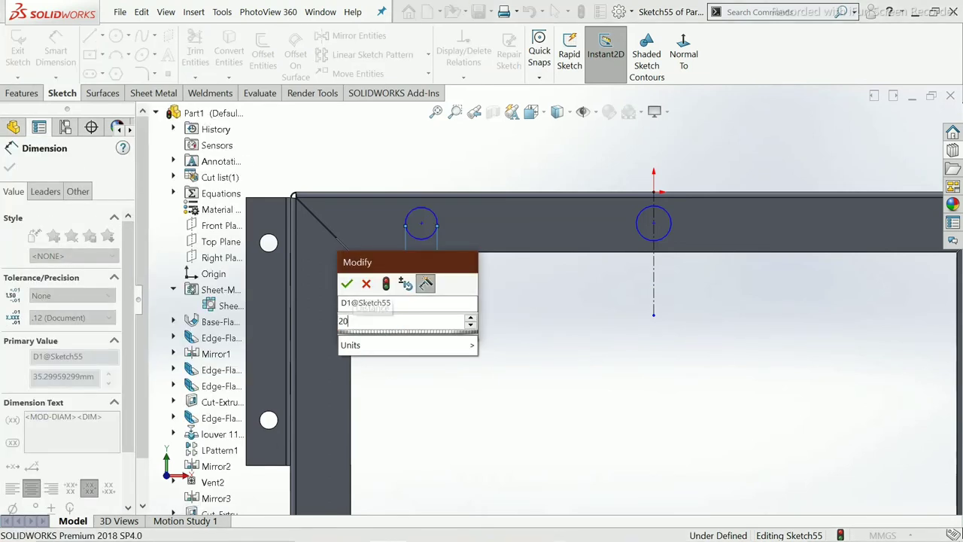
key(Return)
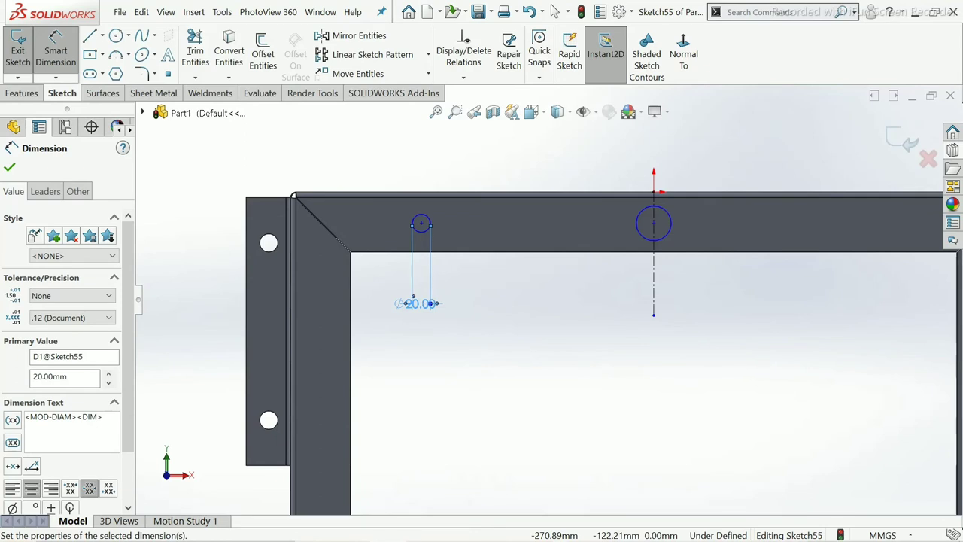
click(9, 167)
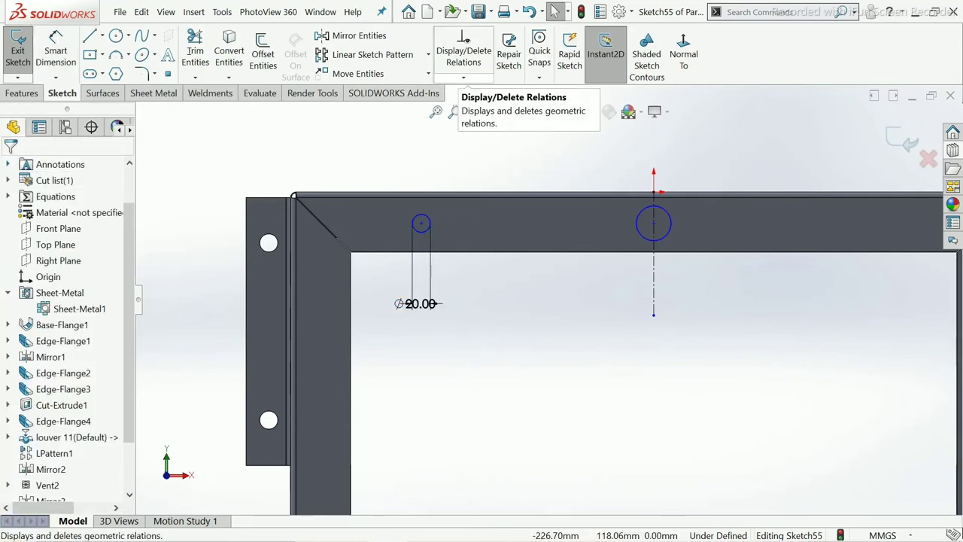
Add an Equal relation between the left circle and the centreline circle.
click(464, 78)
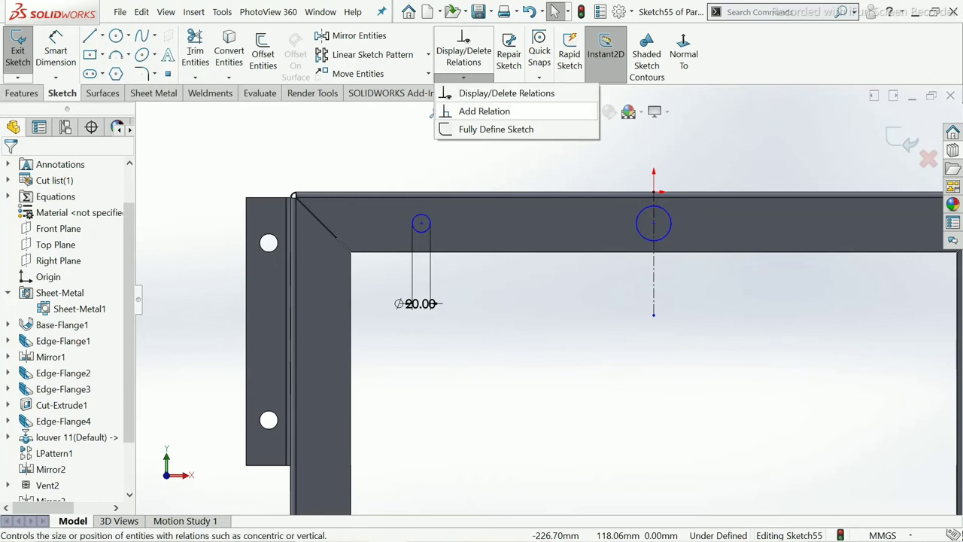
click(484, 111)
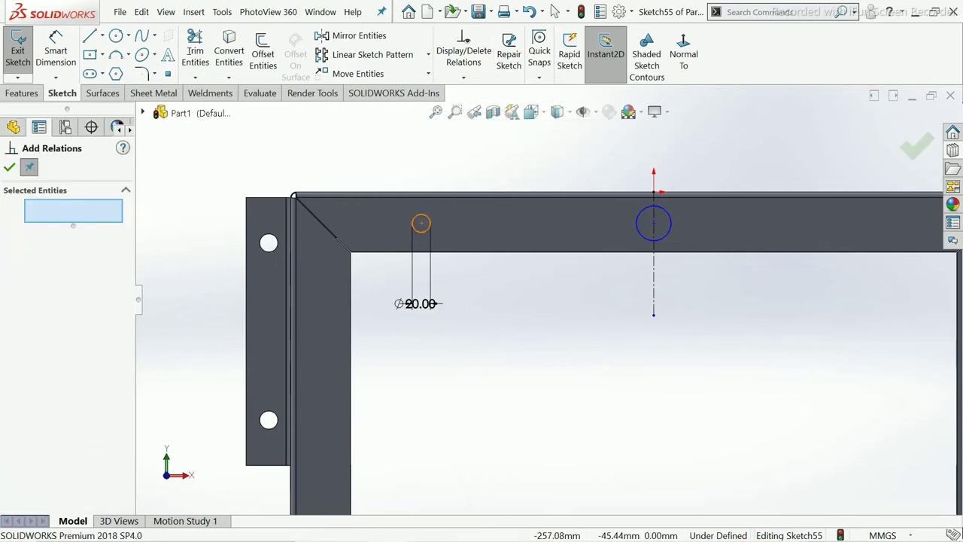
click(421, 223)
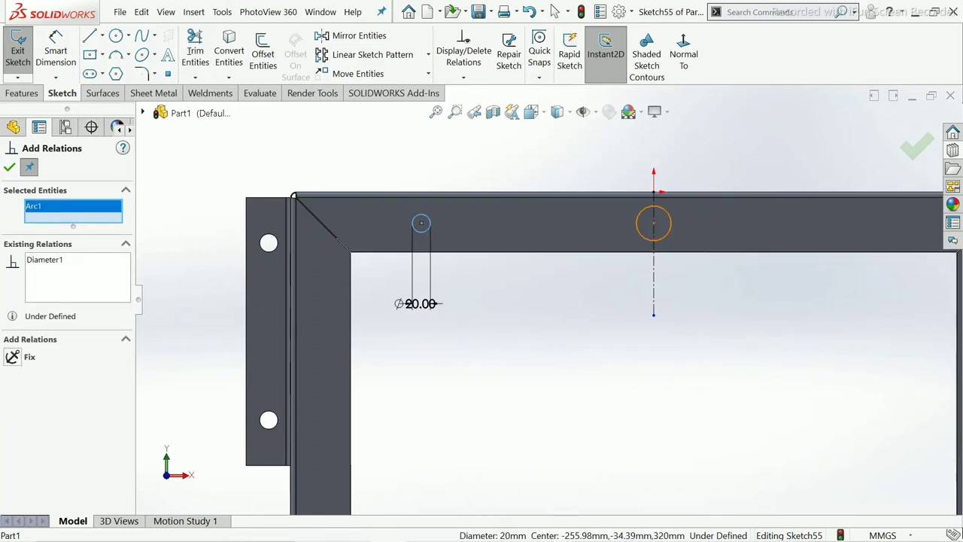
click(653, 223)
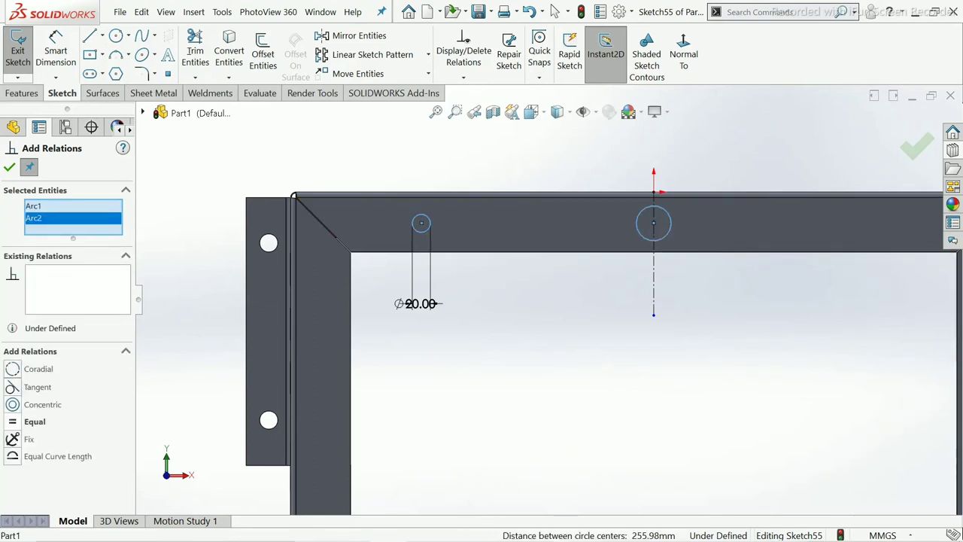
click(13, 422)
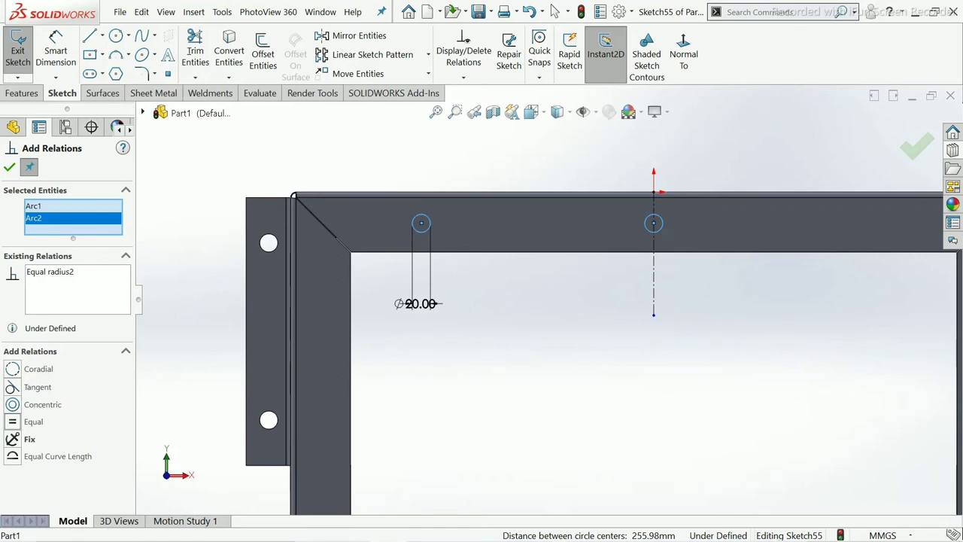
click(9, 168)
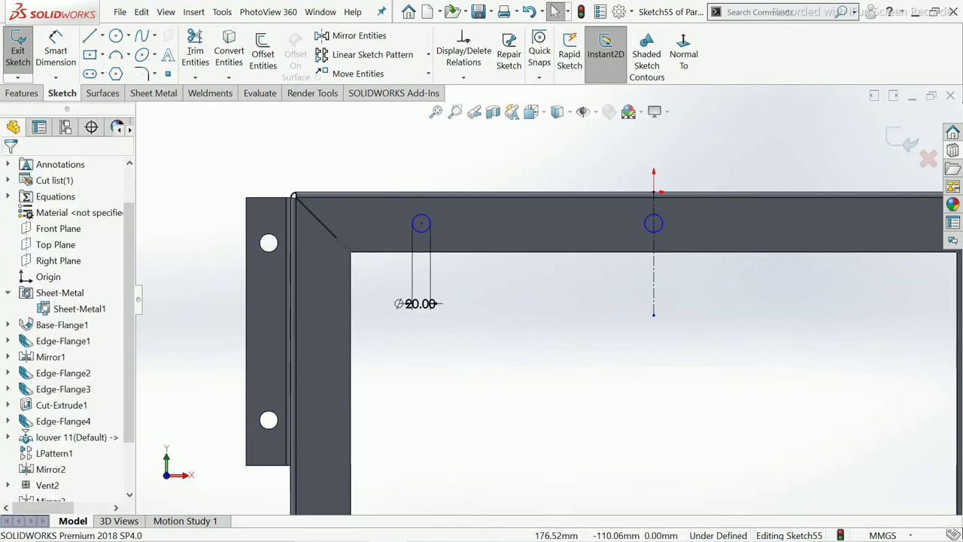
scroll(545, 301, up, 2)
Mirror the Ø20 left circle about the vertical centreline to the right side of the top bar.
scroll(546, 302, up, 1)
scroll(647, 301, down, 1)
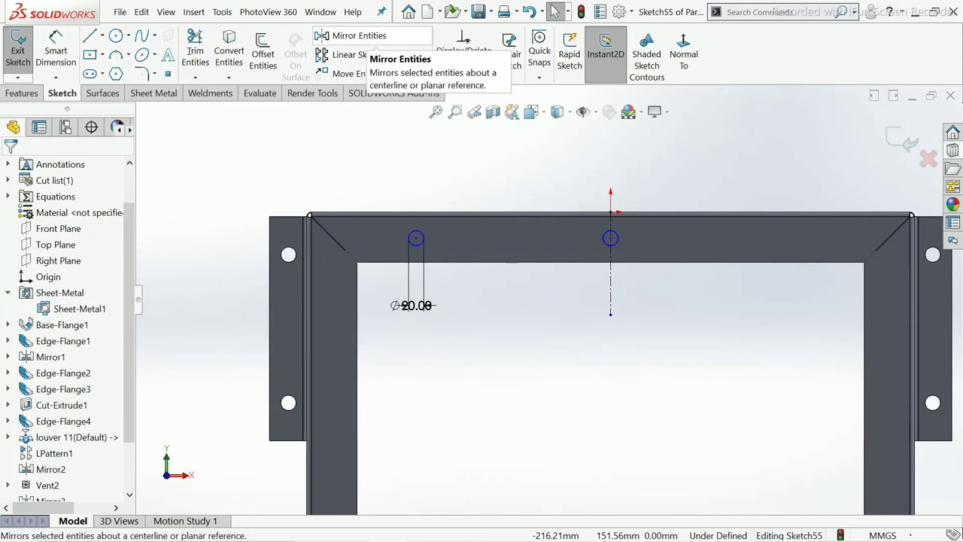
click(354, 35)
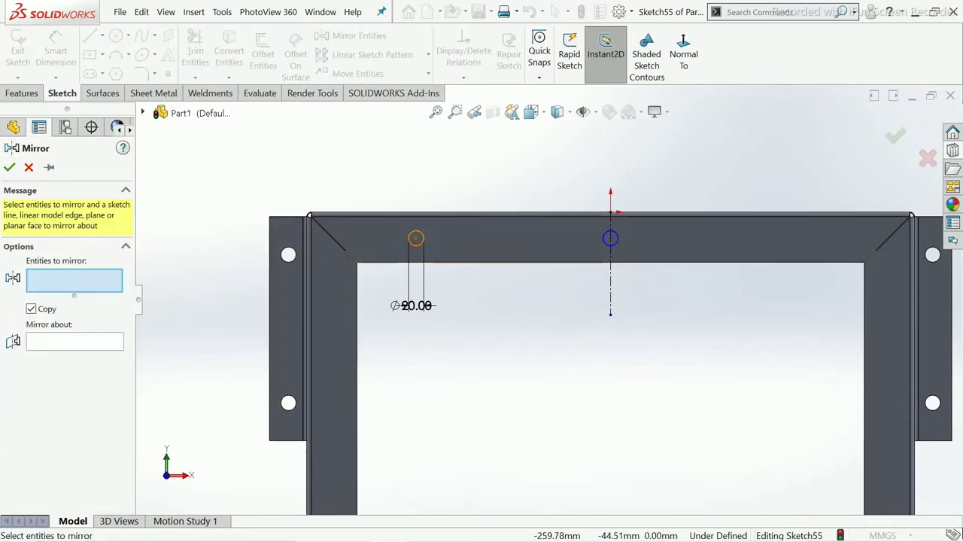
click(416, 238)
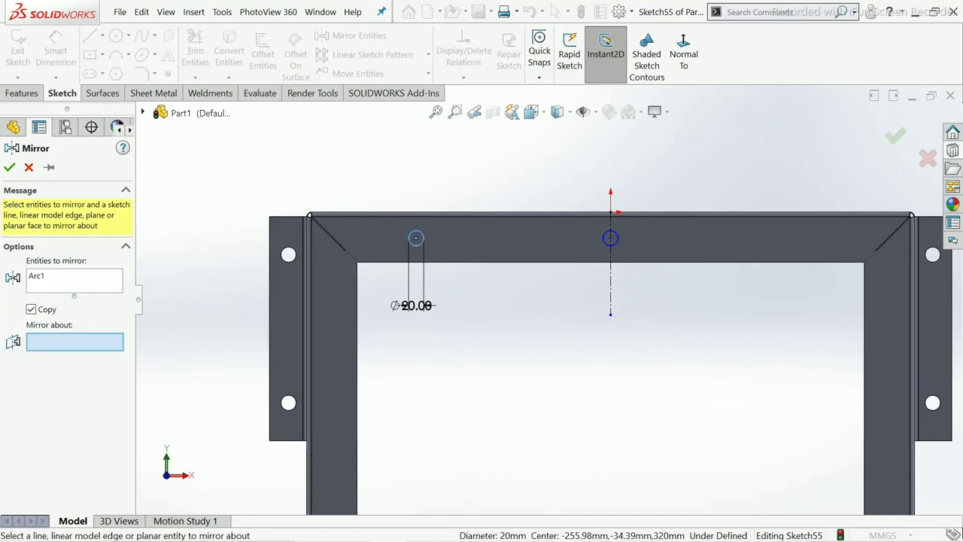
click(610, 278)
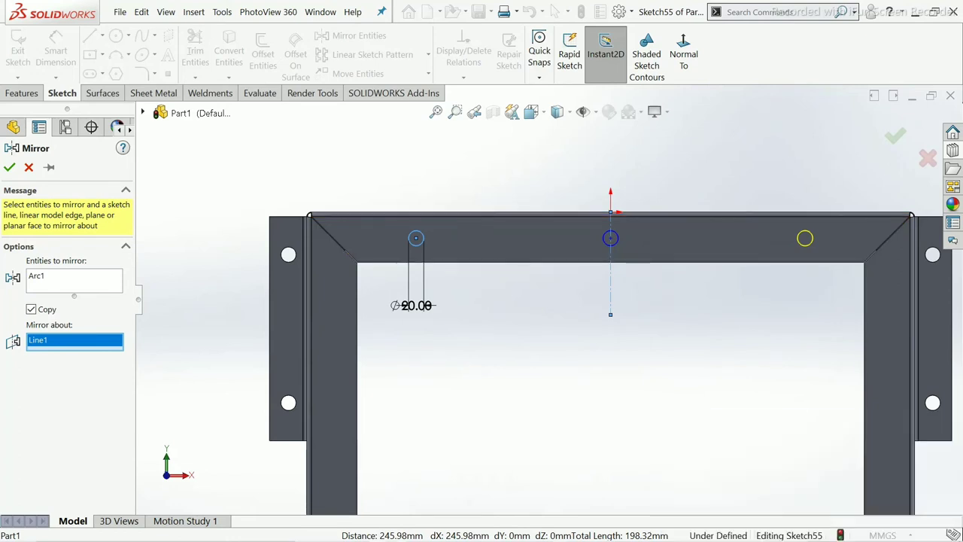
click(9, 166)
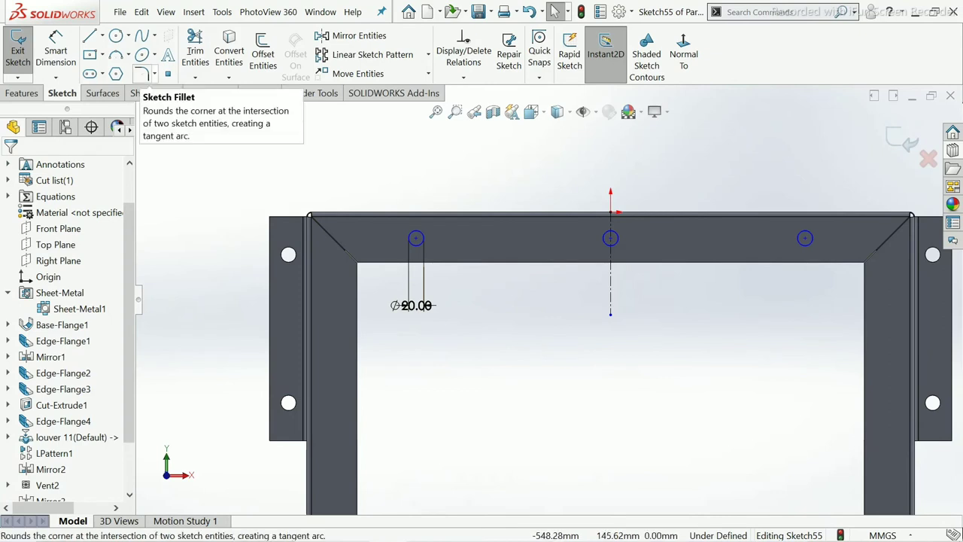
Dimension the centreline circle's centre 25 mm below the frame's top edge.
key(Return)
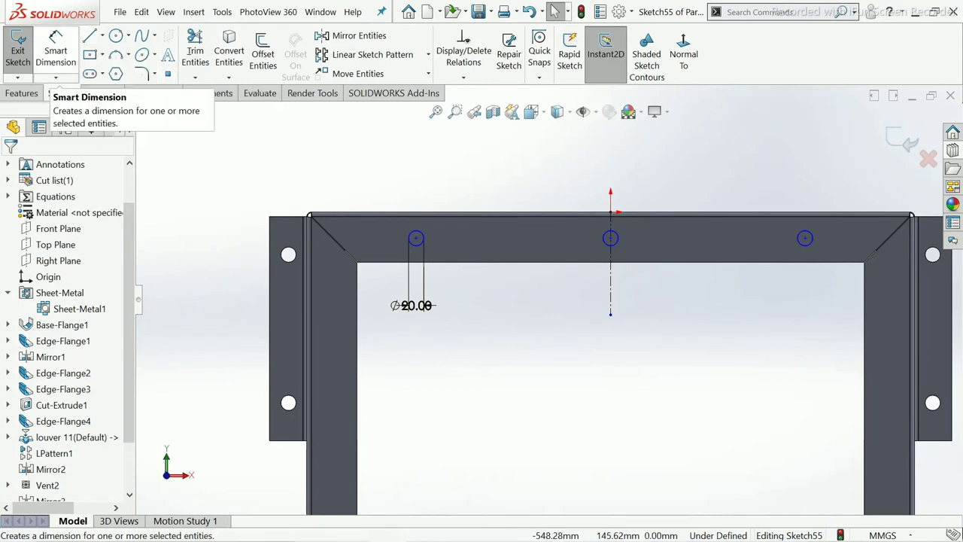
click(56, 53)
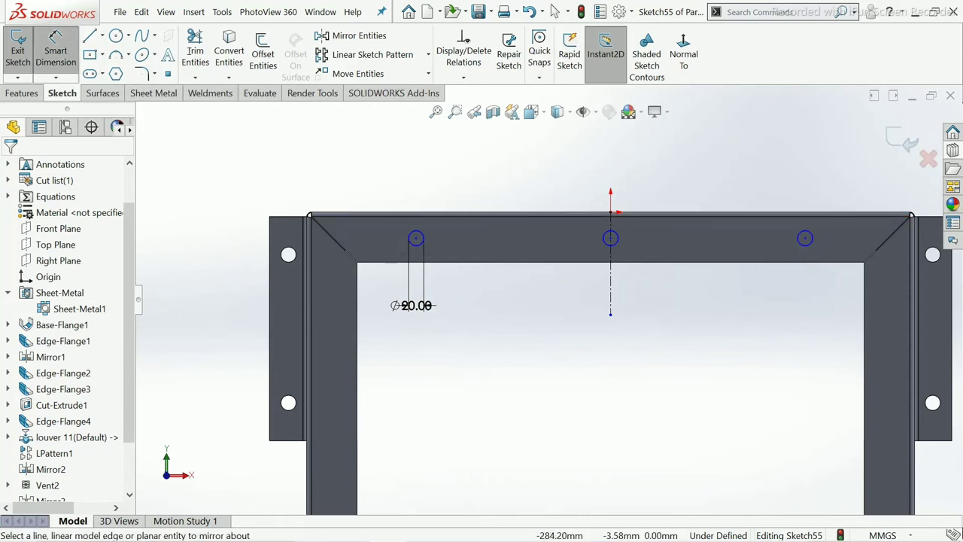
click(399, 217)
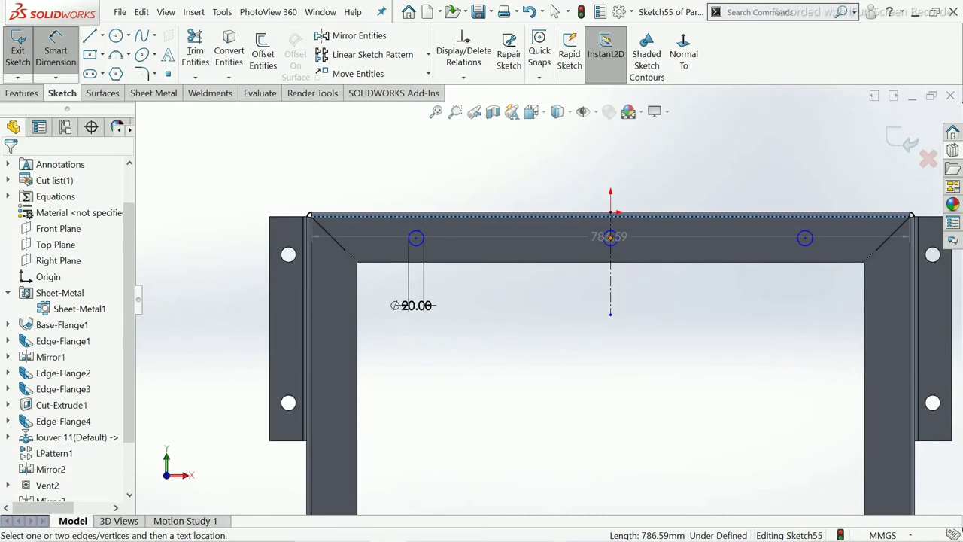
click(610, 238)
click(529, 230)
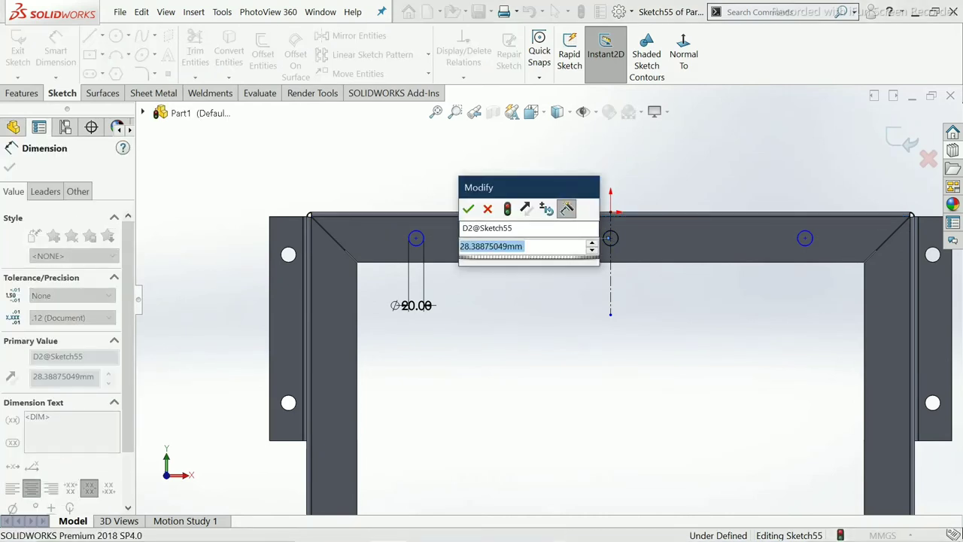
text(25)
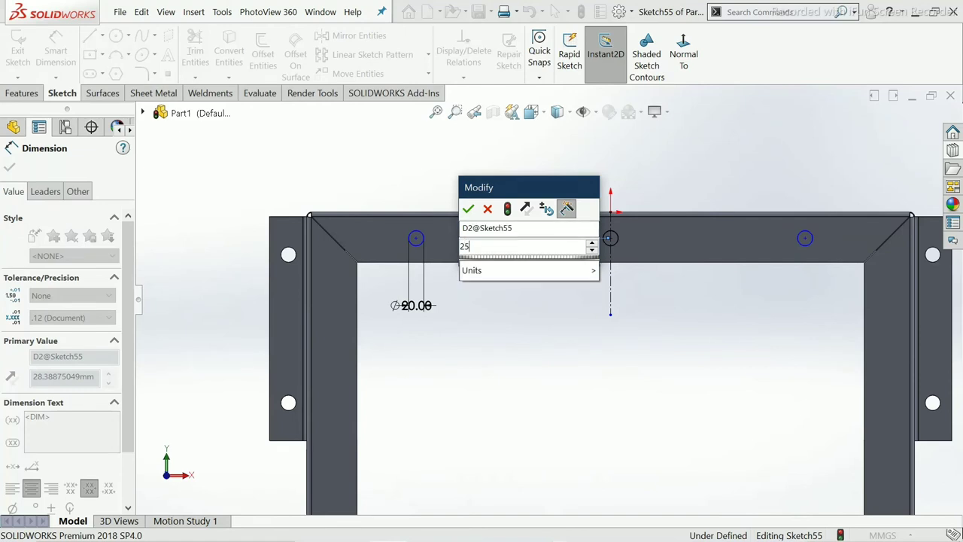
key(Return)
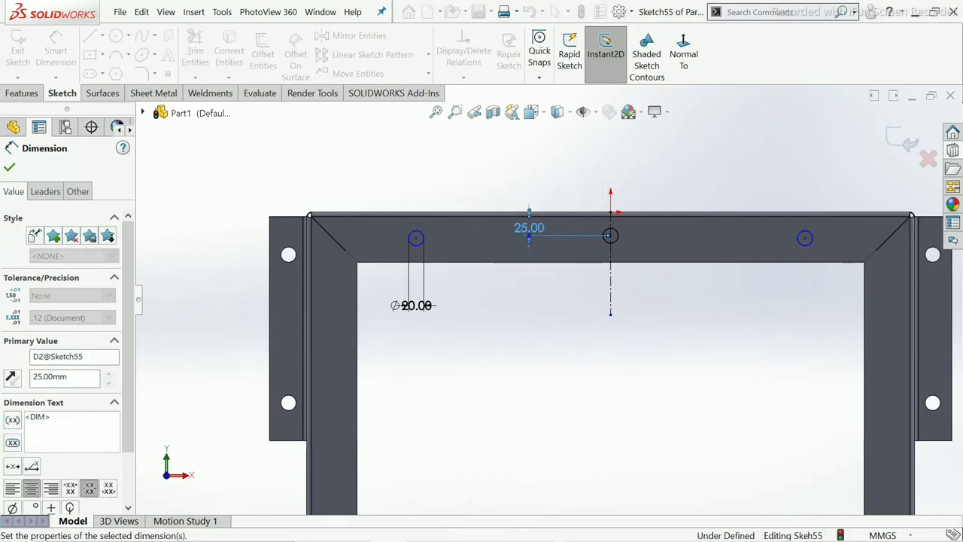
key(Escape)
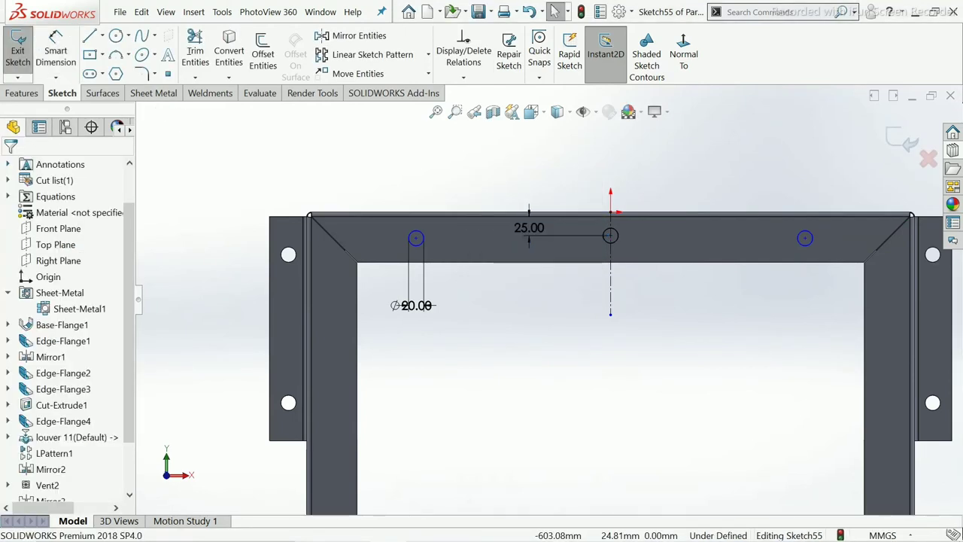
Apply a Horizontal relation to the three top-rail circle centres.
click(464, 77)
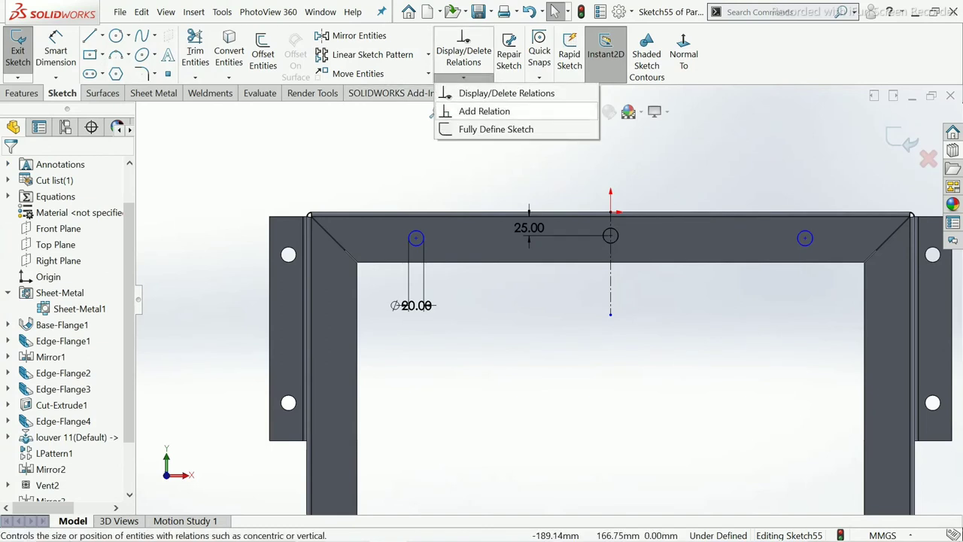
click(484, 111)
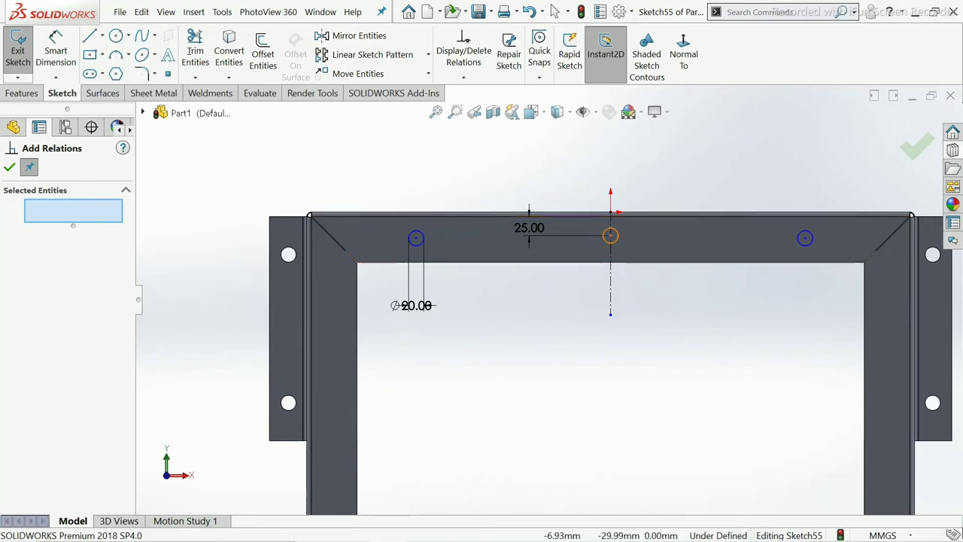
click(416, 239)
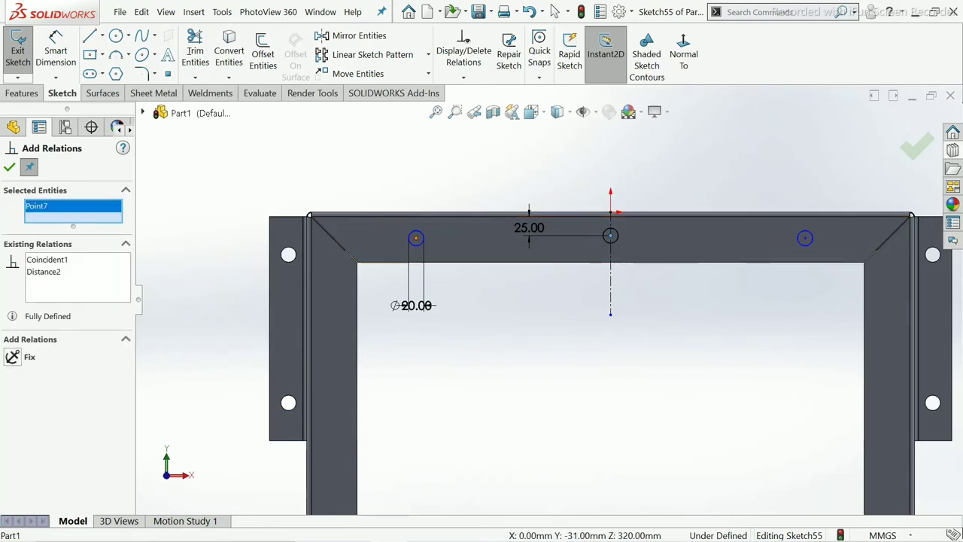
click(806, 238)
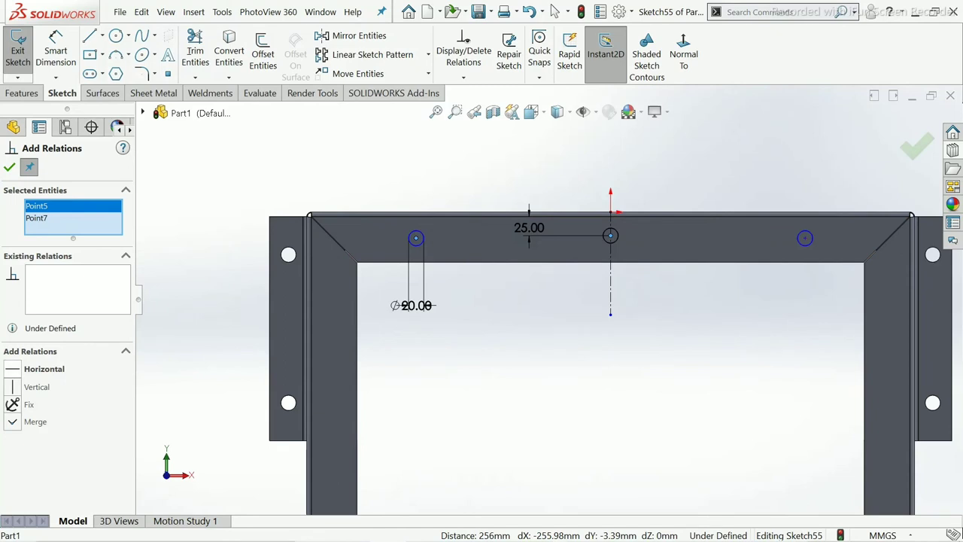
click(611, 236)
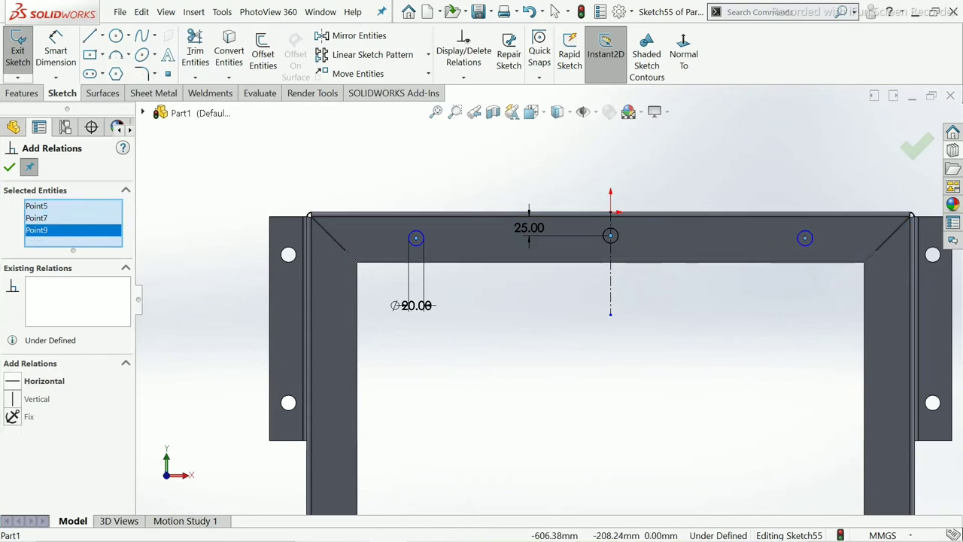
click(38, 381)
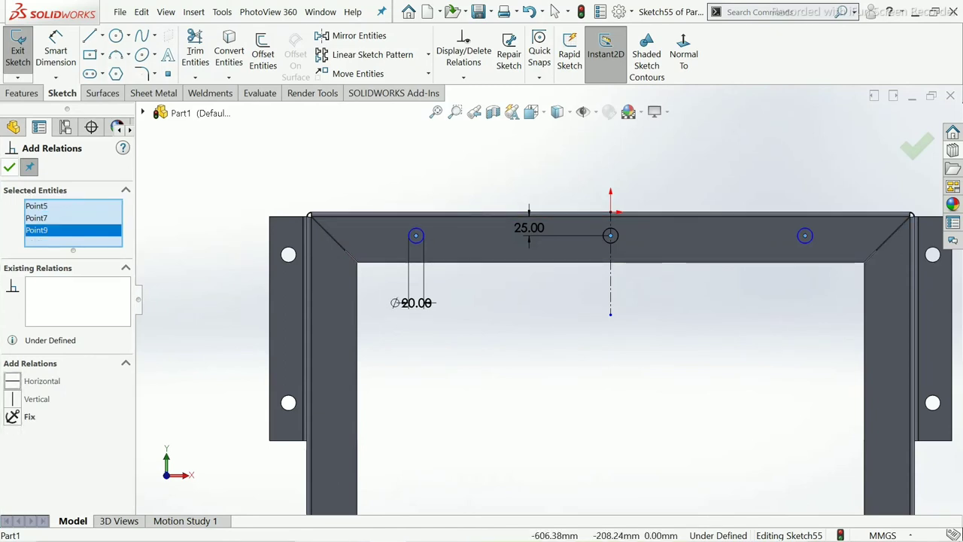
key(Escape)
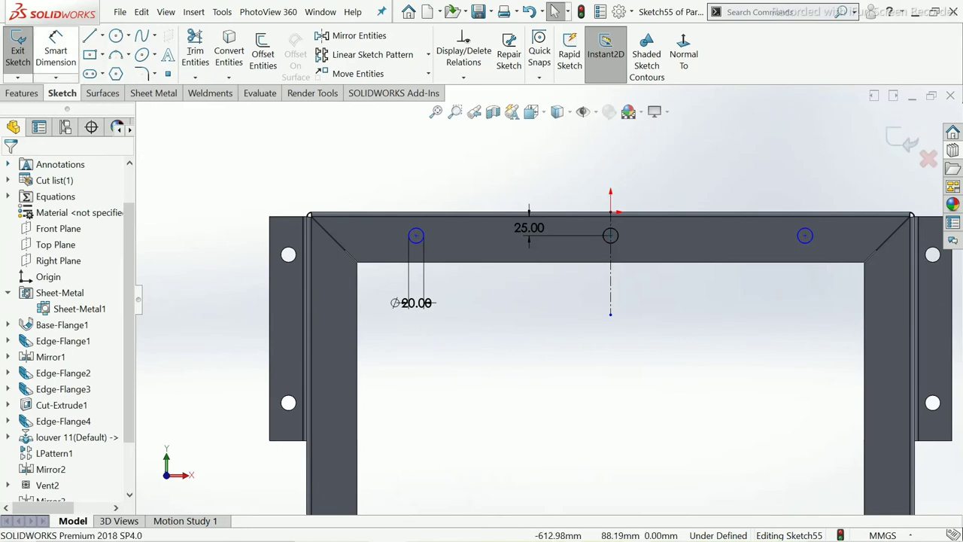
click(56, 51)
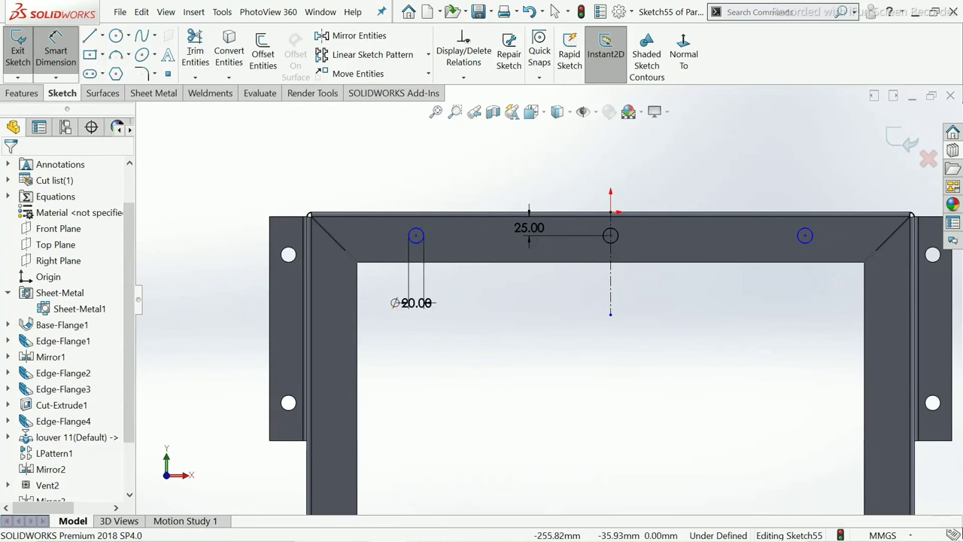
Dimension the outer hole centres 535 mm apart, exit the sketch and view it isometrically.
click(417, 235)
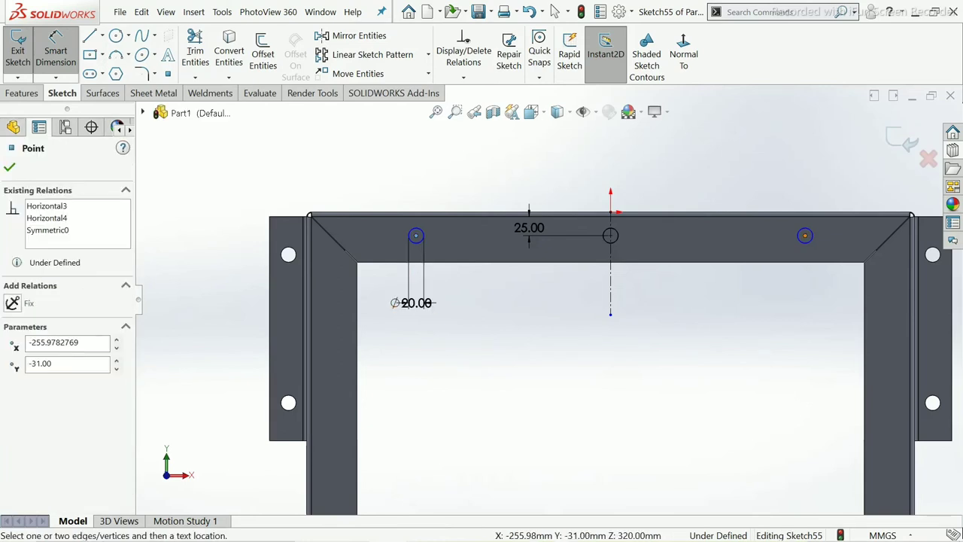
click(805, 236)
click(602, 162)
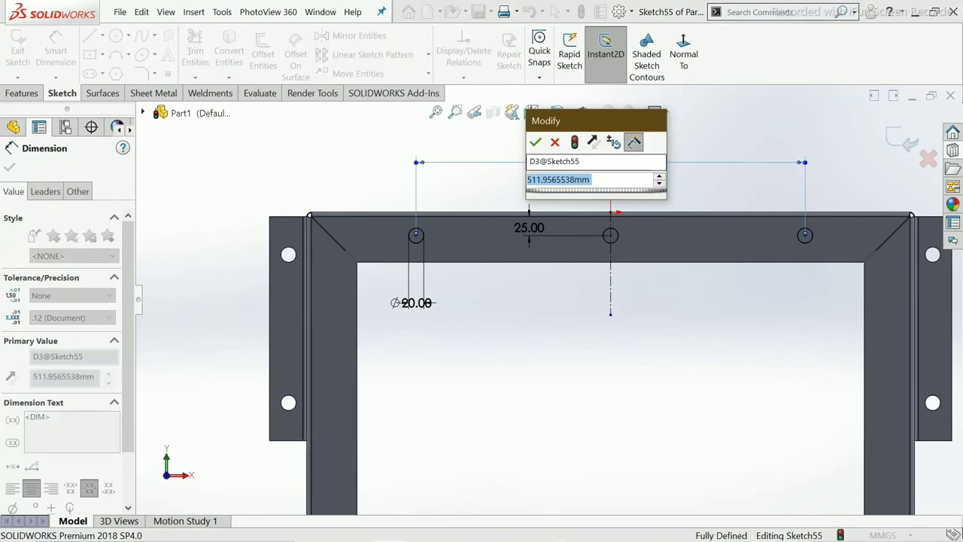
text(535)
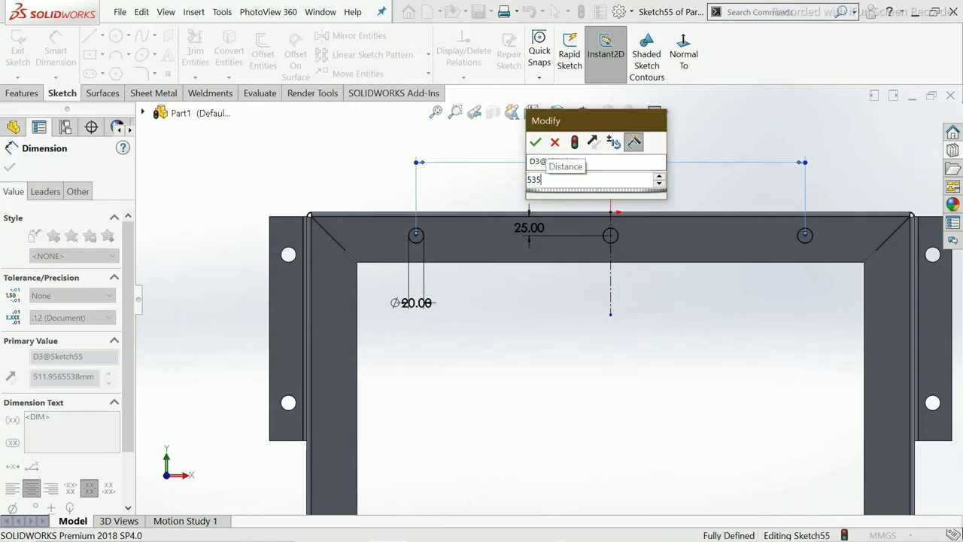
key(Return)
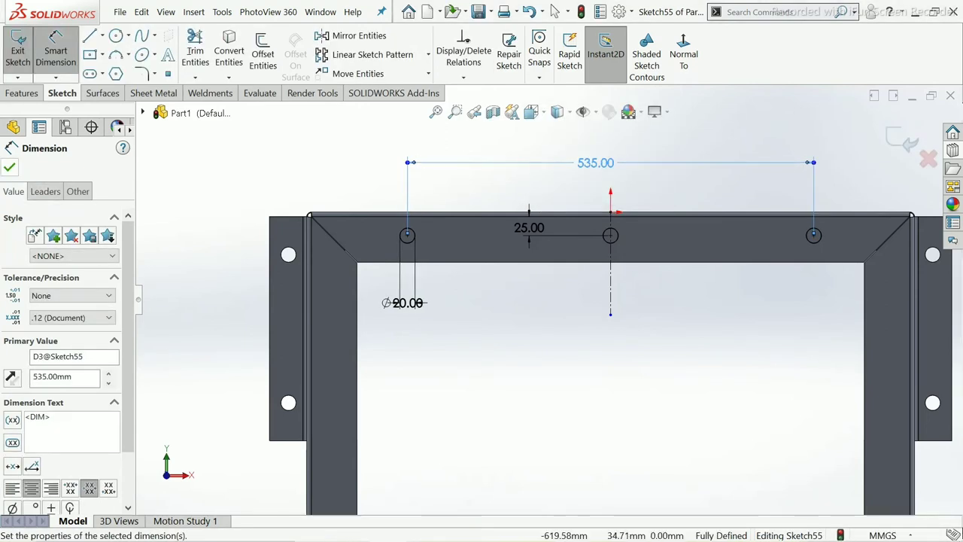
key(Escape)
key(Escape)
scroll(548, 301, up, 3)
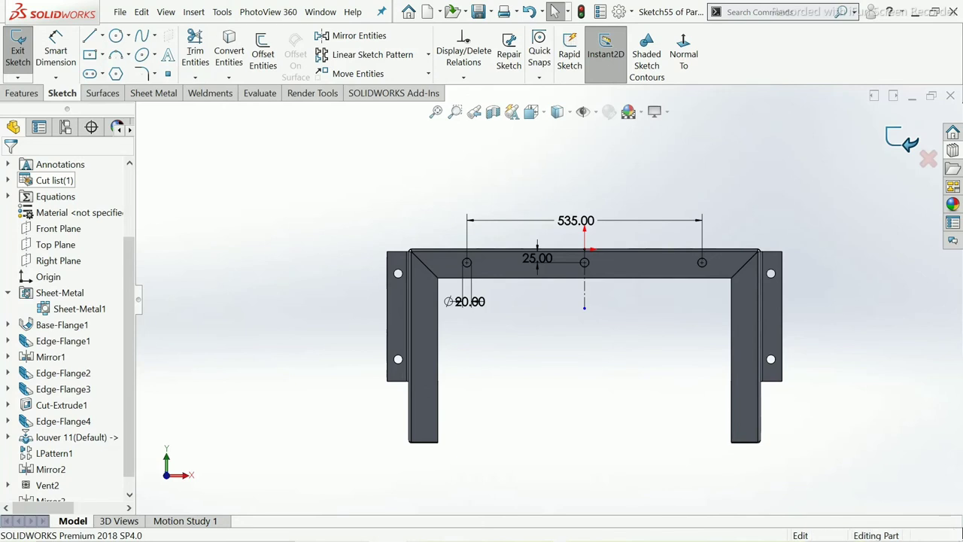
click(903, 139)
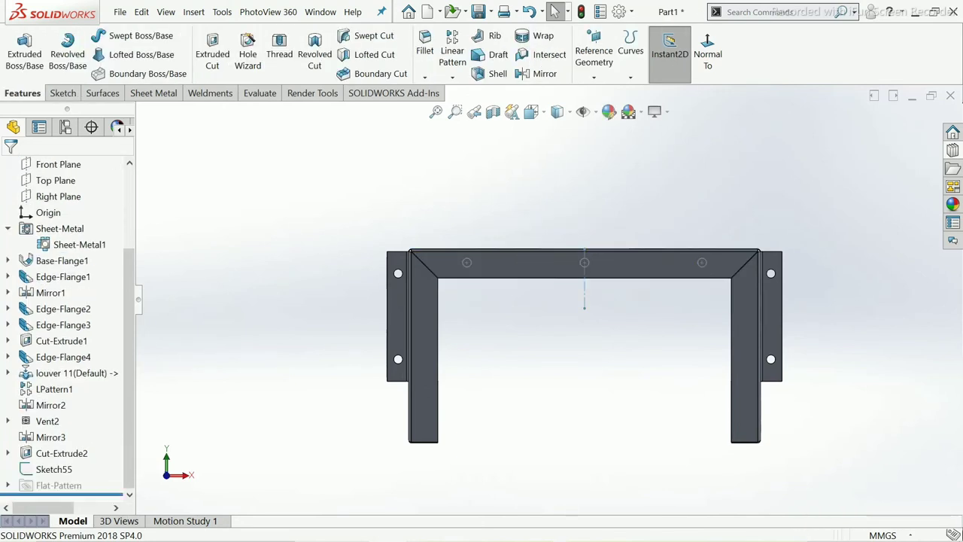
key(ctrl+7)
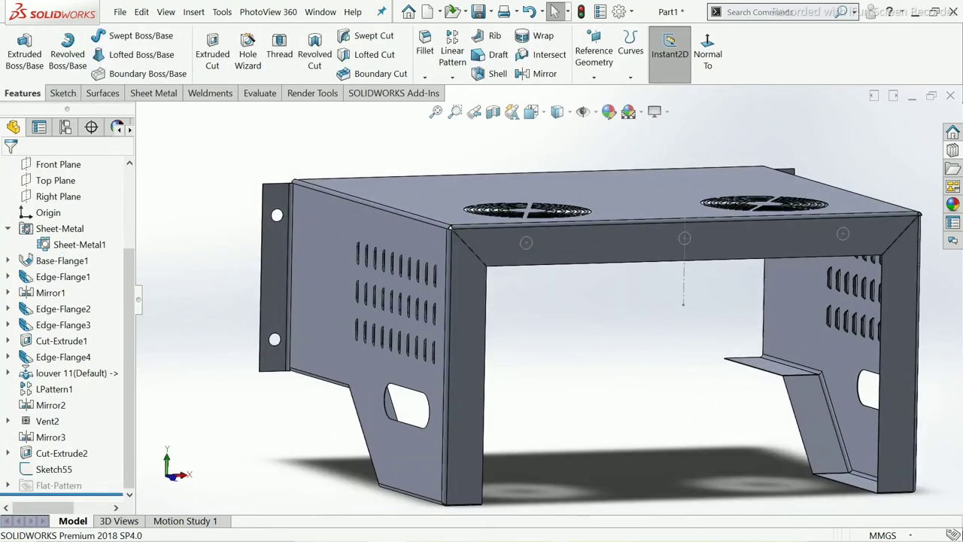
Reopen Sketch55 and draw a small circle on the frame's left leg.
right_click(53, 468)
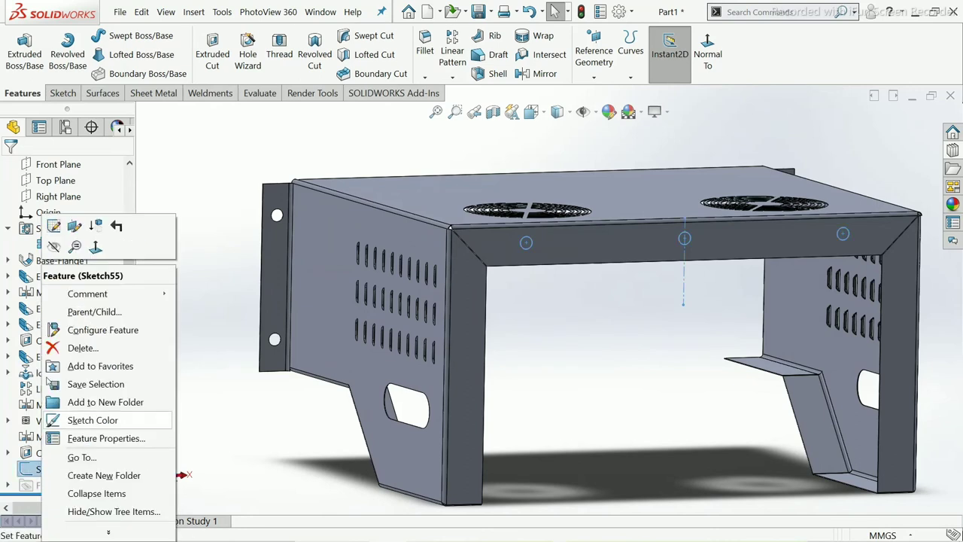
click(54, 226)
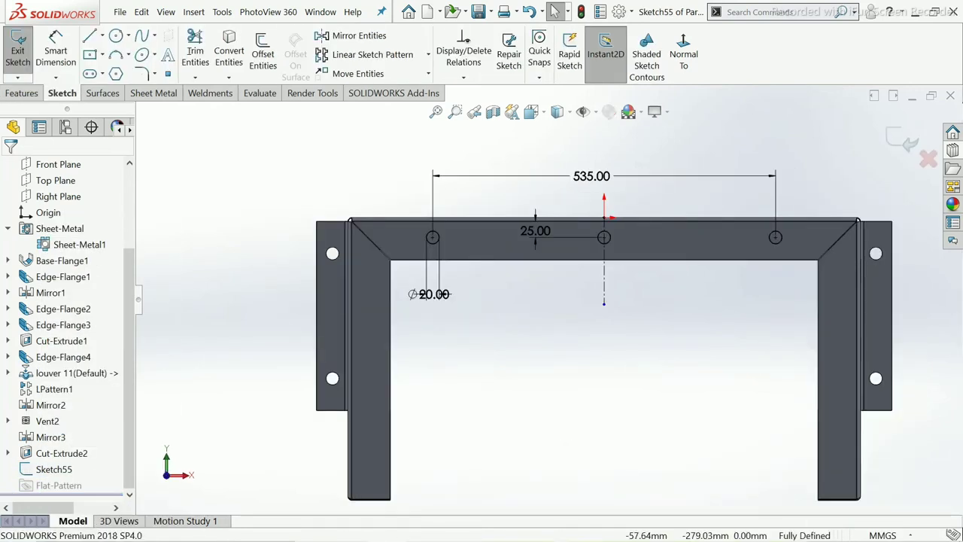
click(116, 35)
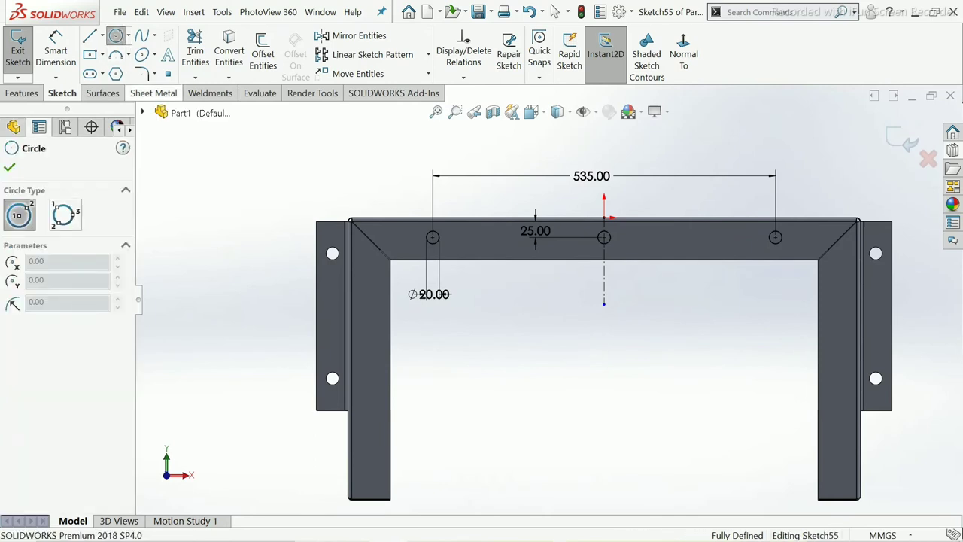
drag(371, 287, 382, 287)
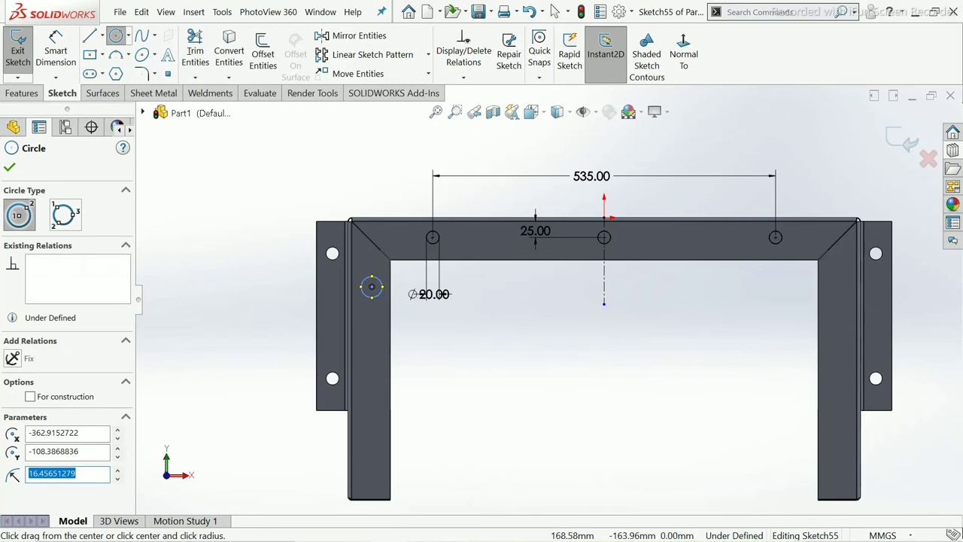
key(Escape)
Dimension the left-leg circle's centre 100 mm below the frame's top edge.
click(55, 49)
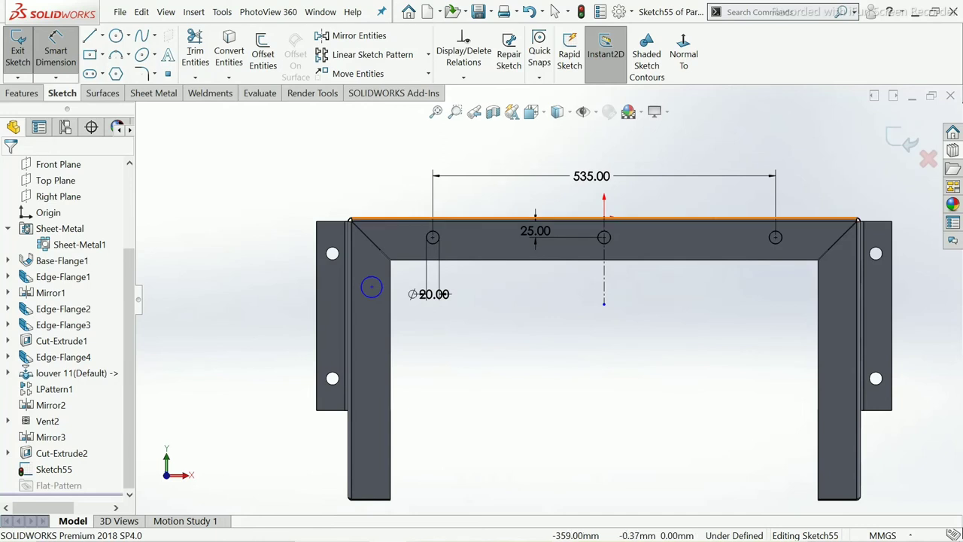
click(399, 219)
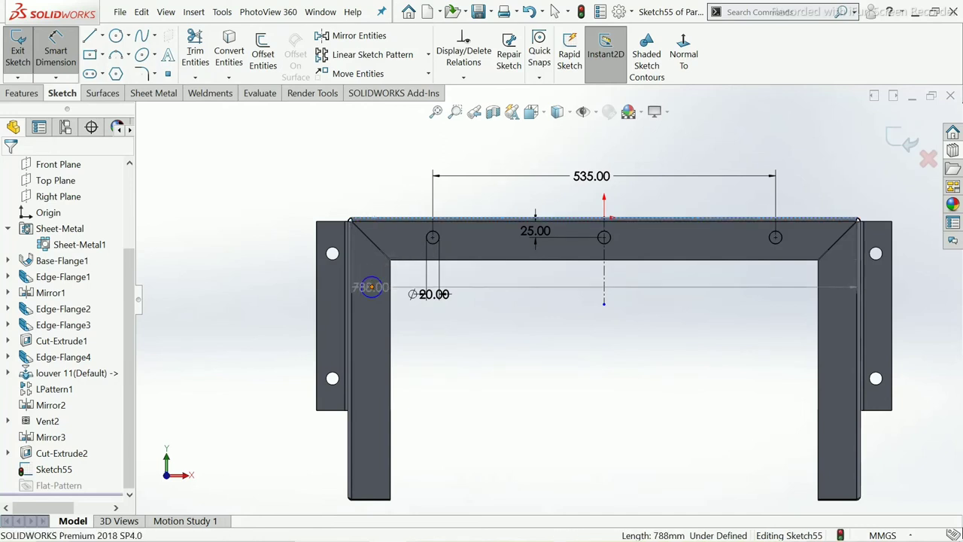
click(371, 286)
click(256, 259)
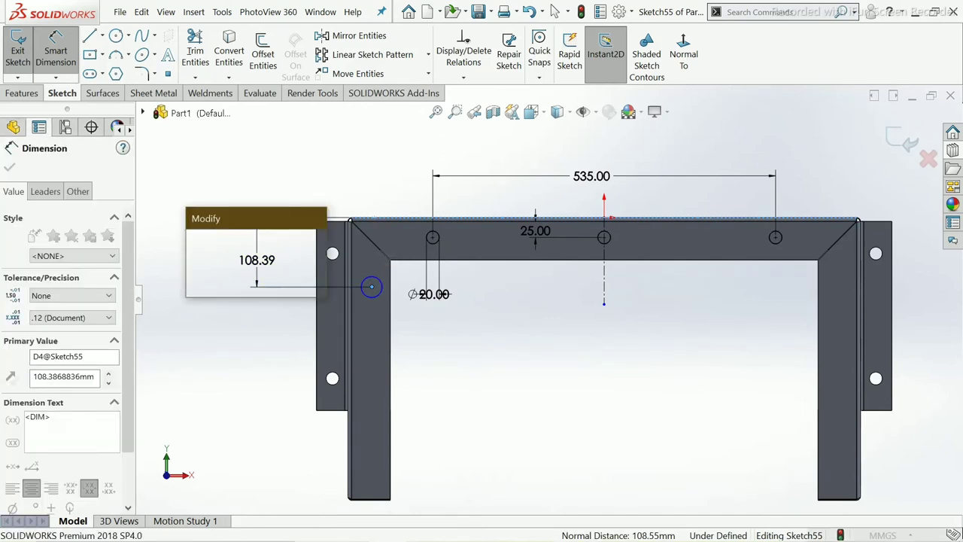
text(1)
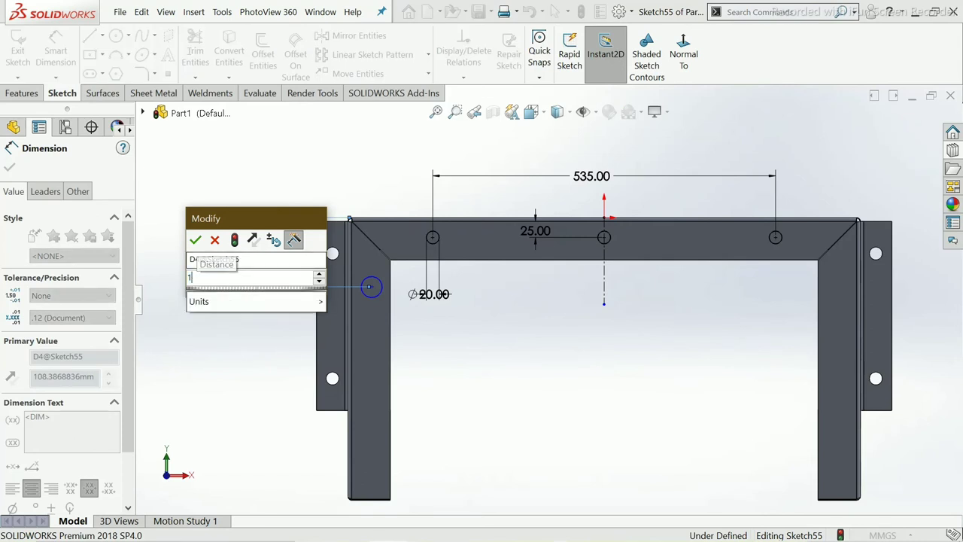
text(00)
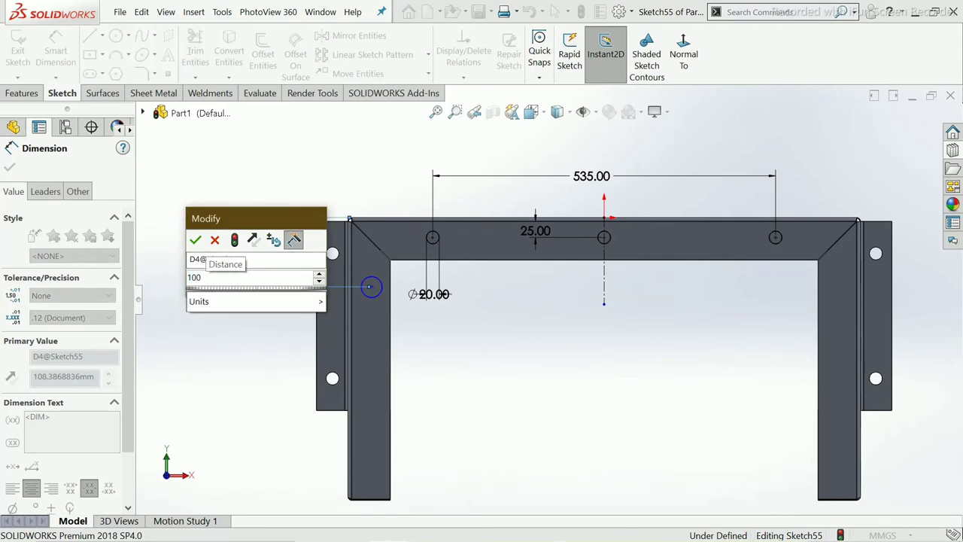
key(Return)
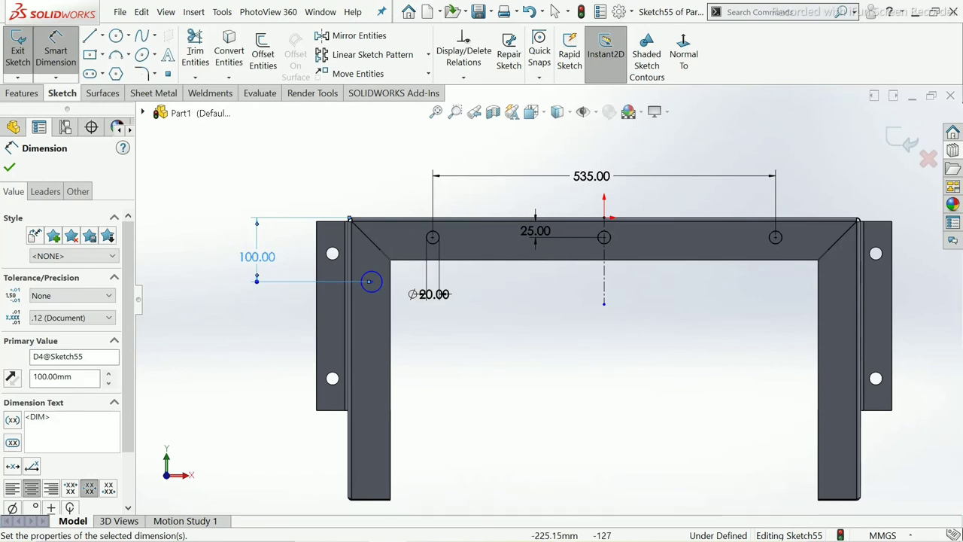
scroll(398, 321, down, 2)
scroll(398, 320, down, 2)
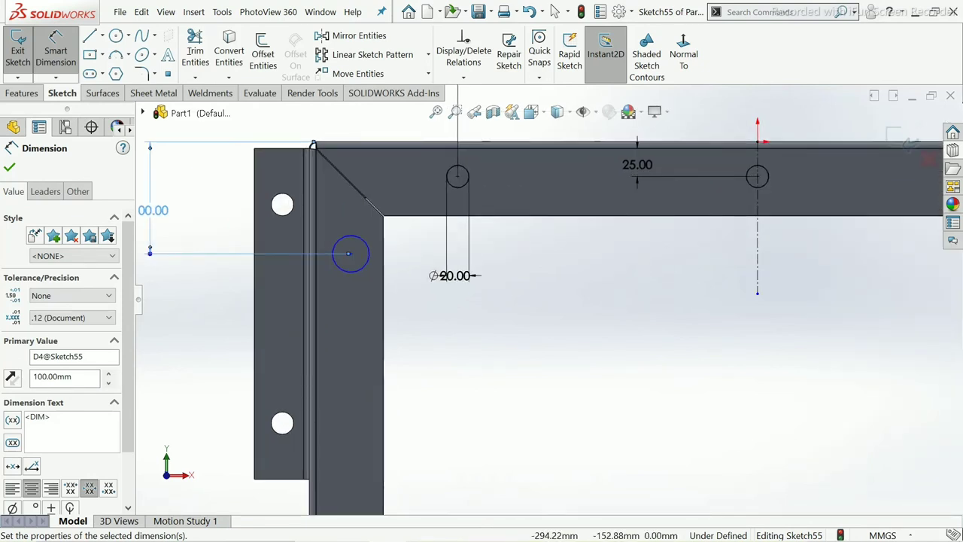
key(Escape)
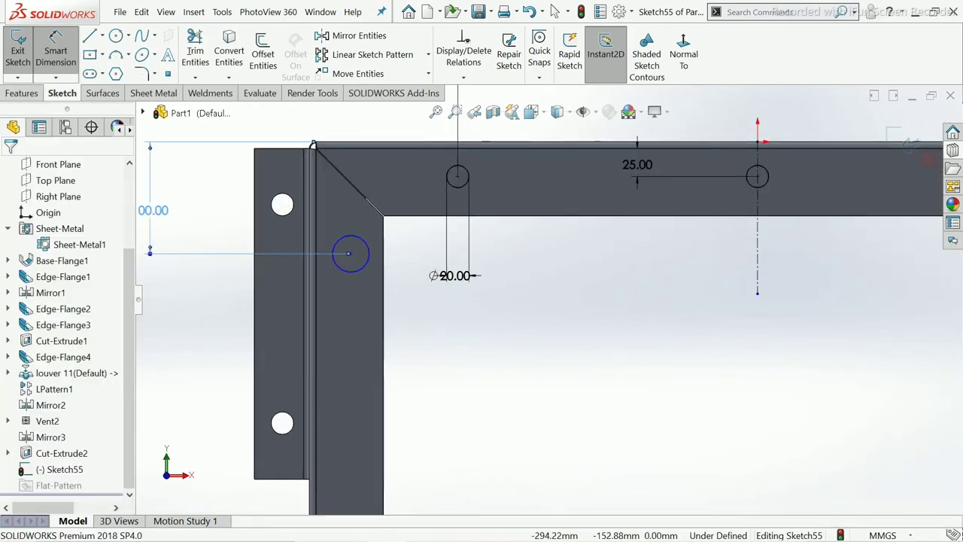
click(463, 78)
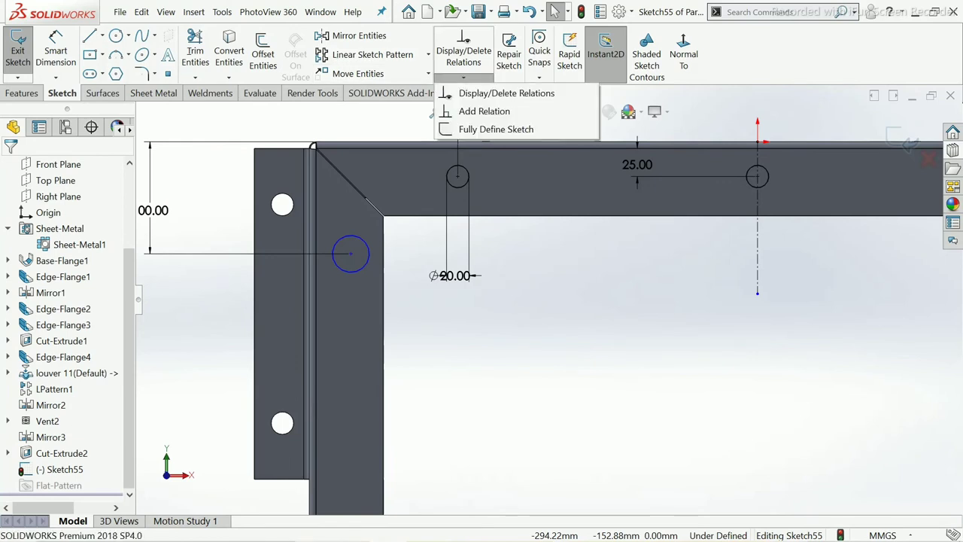
click(484, 110)
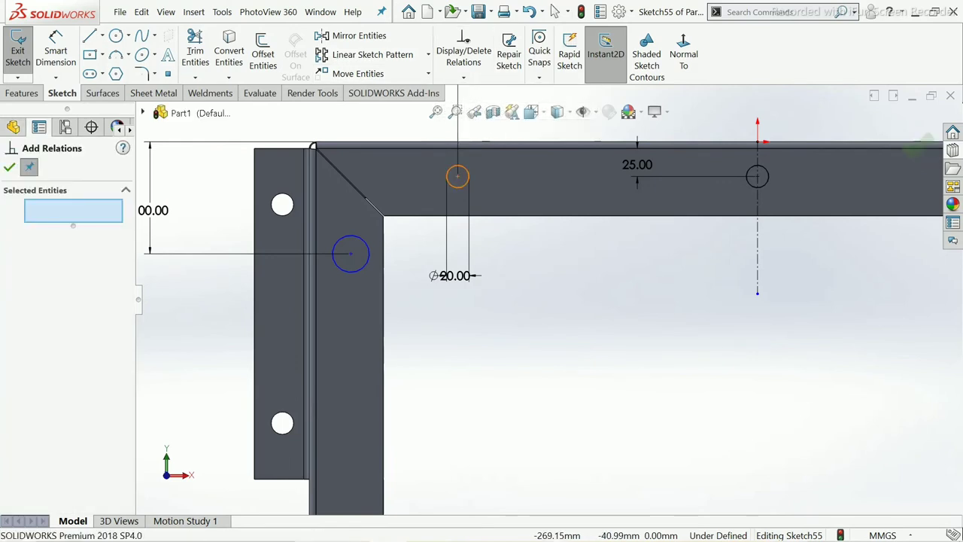
click(457, 176)
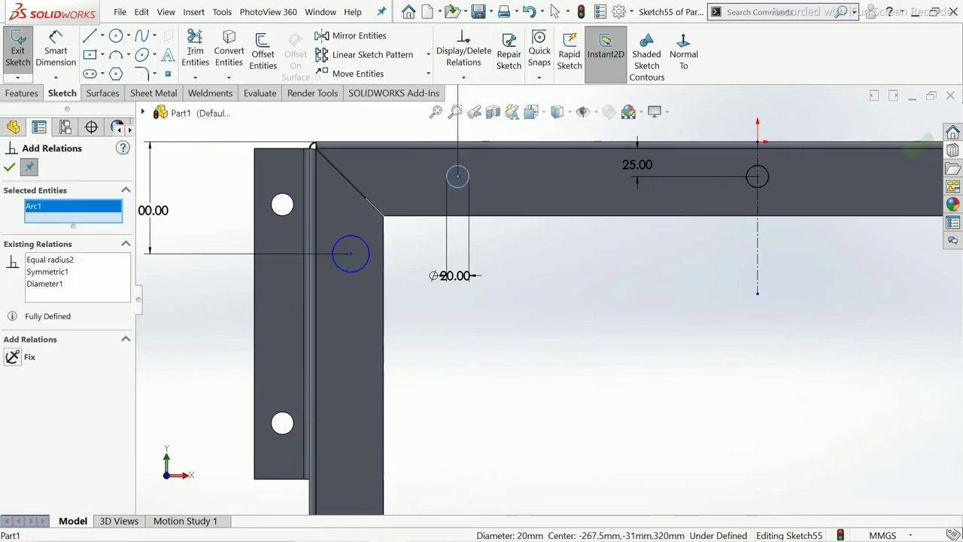
click(368, 249)
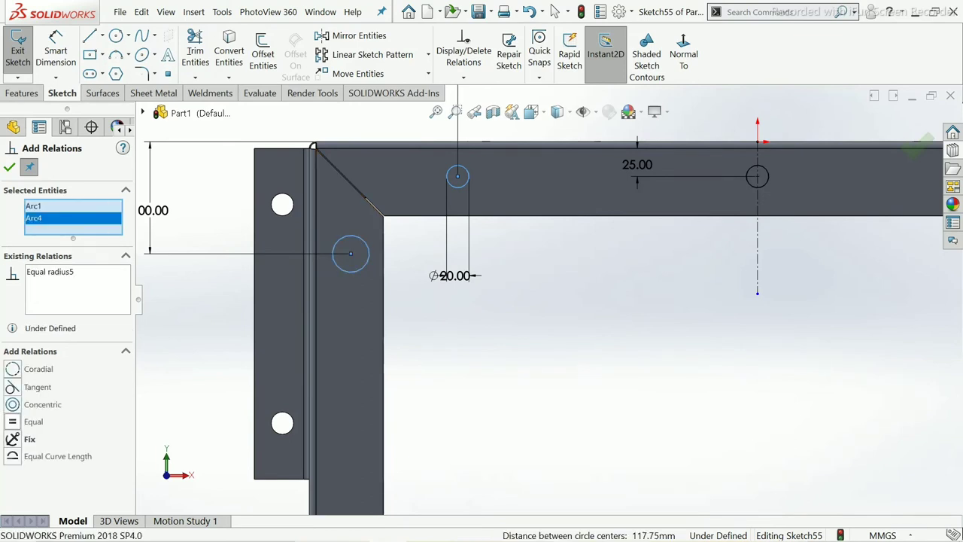
key(Escape)
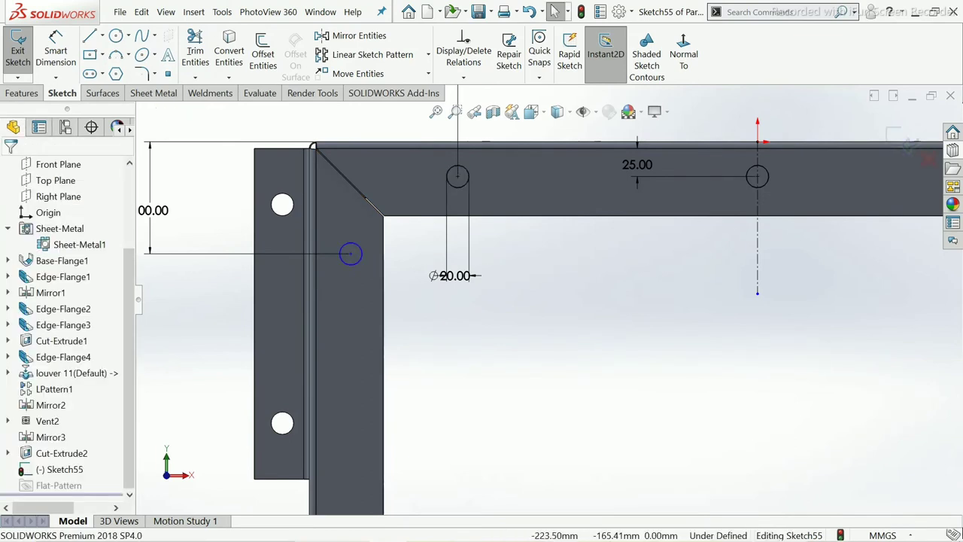
scroll(549, 301, up, 3)
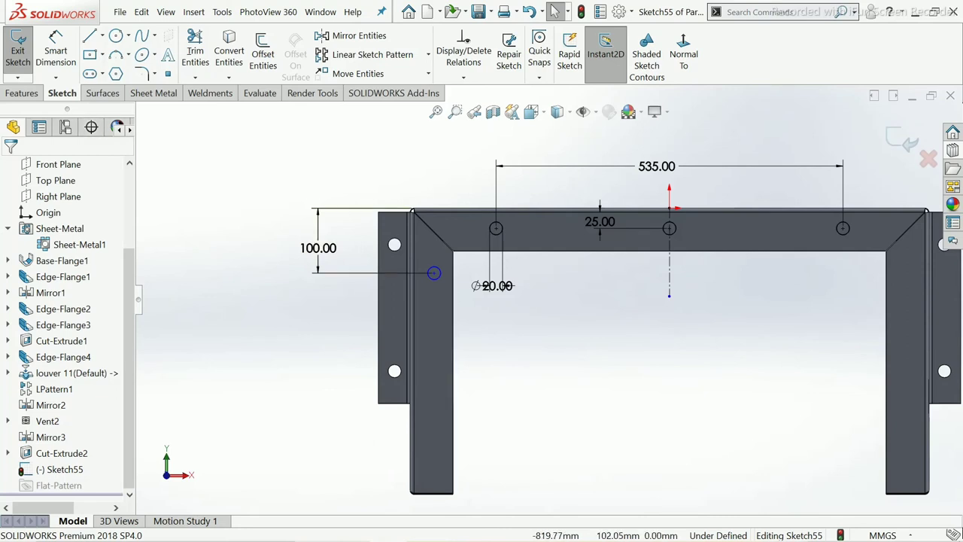
click(56, 50)
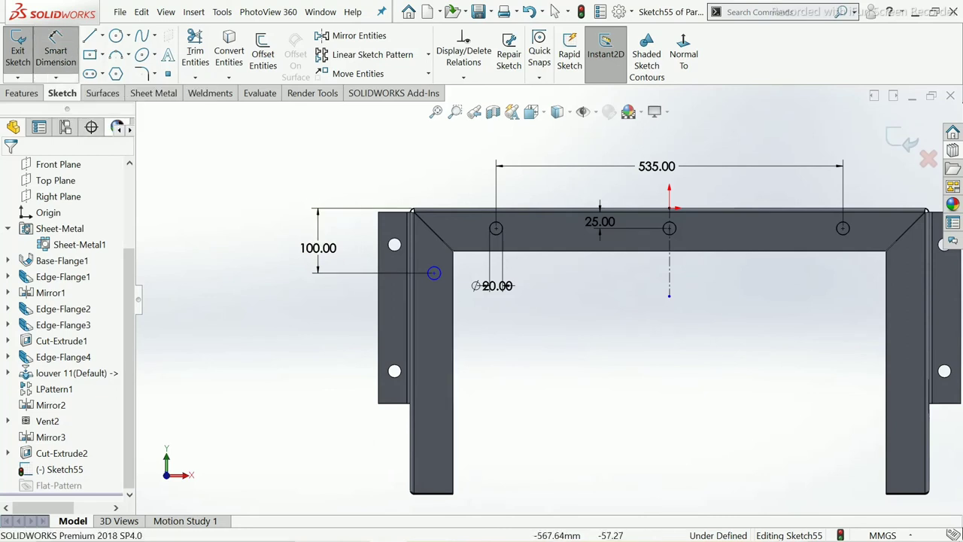
click(434, 273)
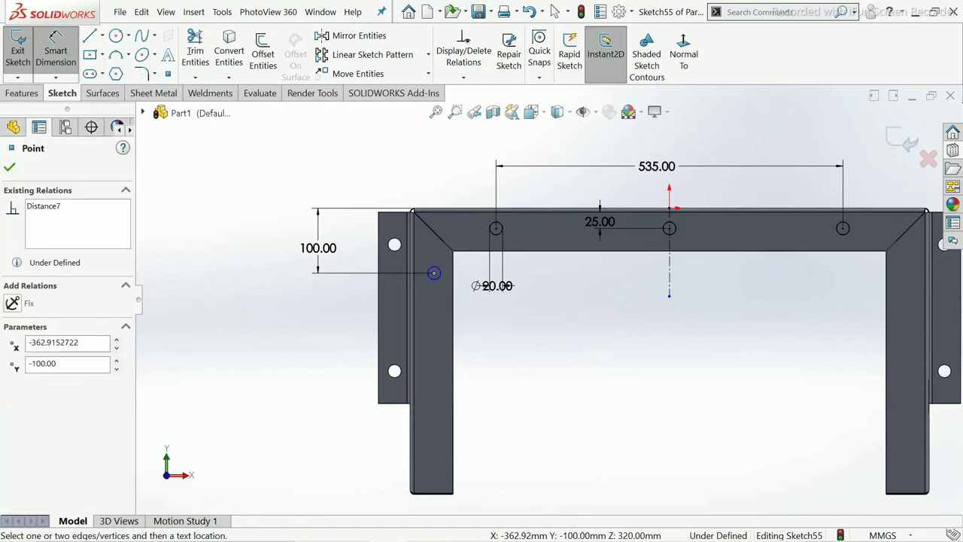
click(433, 493)
click(499, 395)
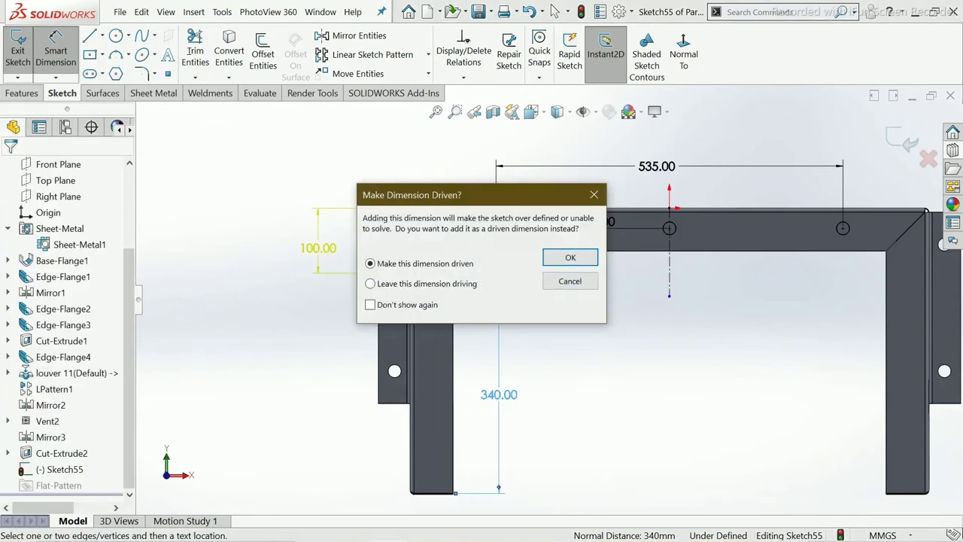
click(570, 281)
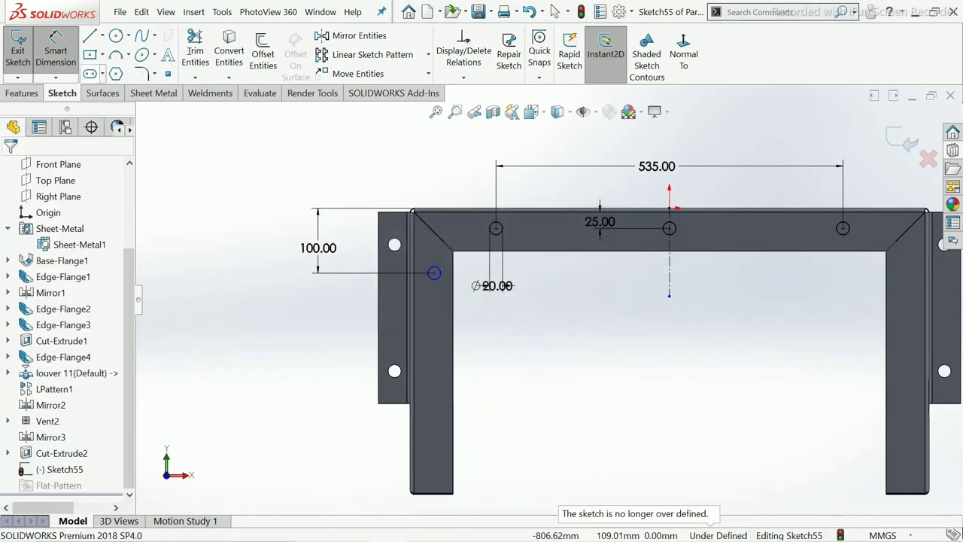
key(Escape)
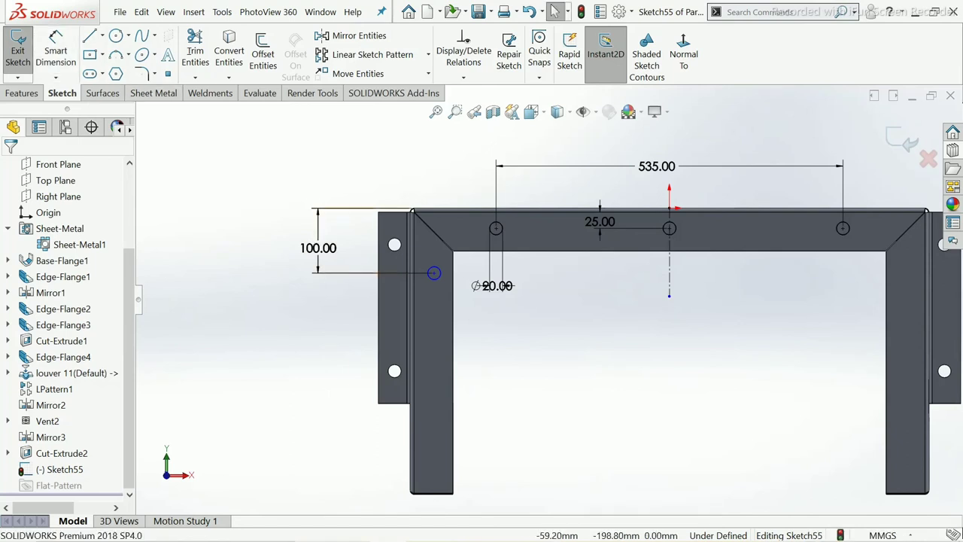
scroll(638, 303, down, 1)
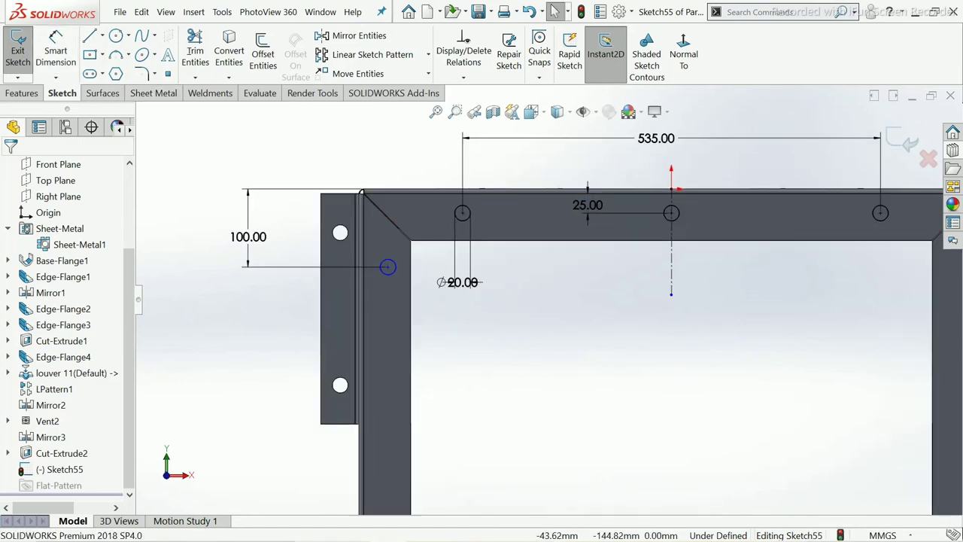
scroll(638, 305, up, 2)
scroll(638, 312, down, 1)
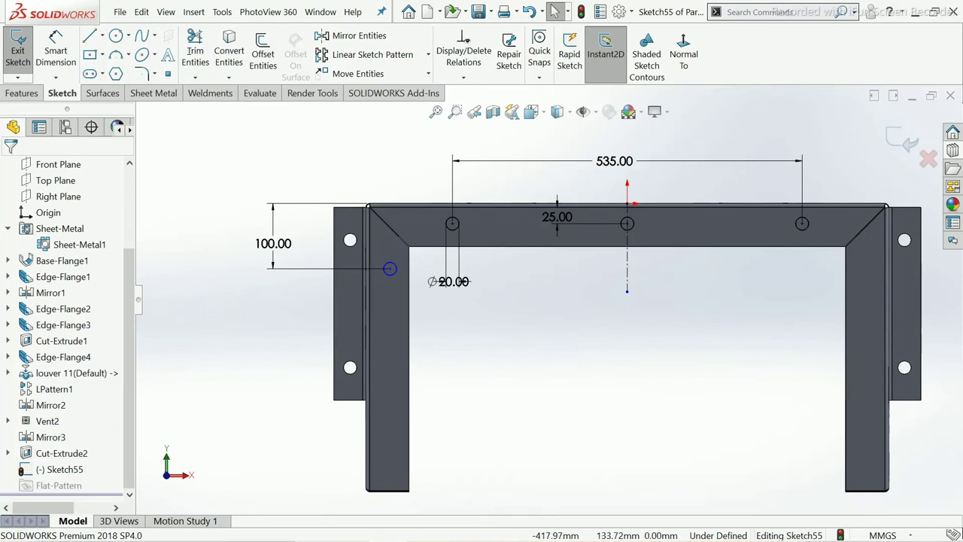
Mirror the left-leg hole about the vertical centreline onto the right leg.
click(354, 35)
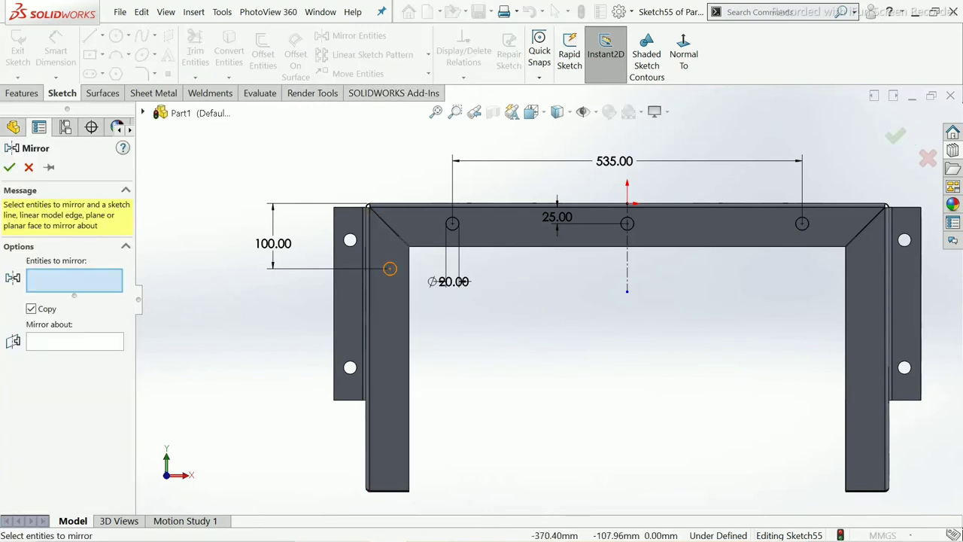
click(390, 269)
click(75, 342)
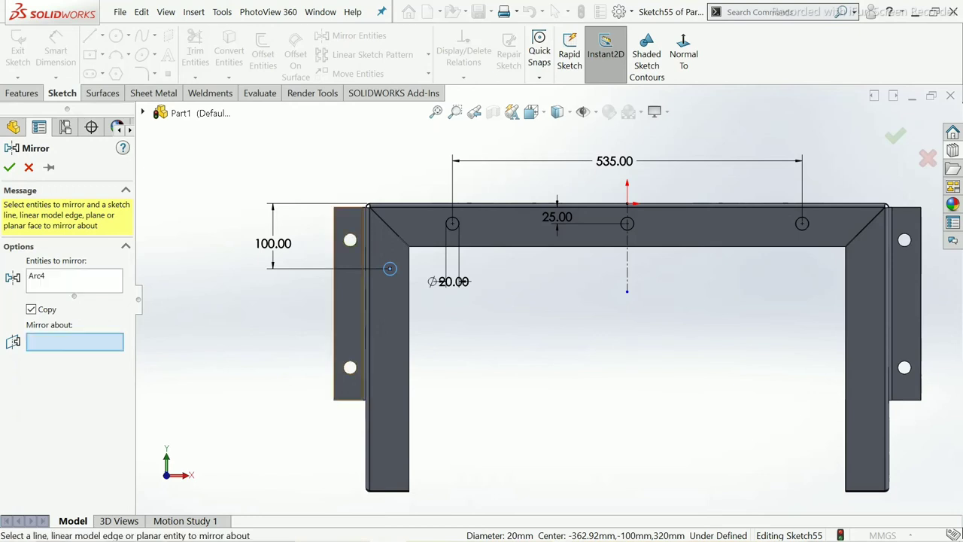
click(628, 273)
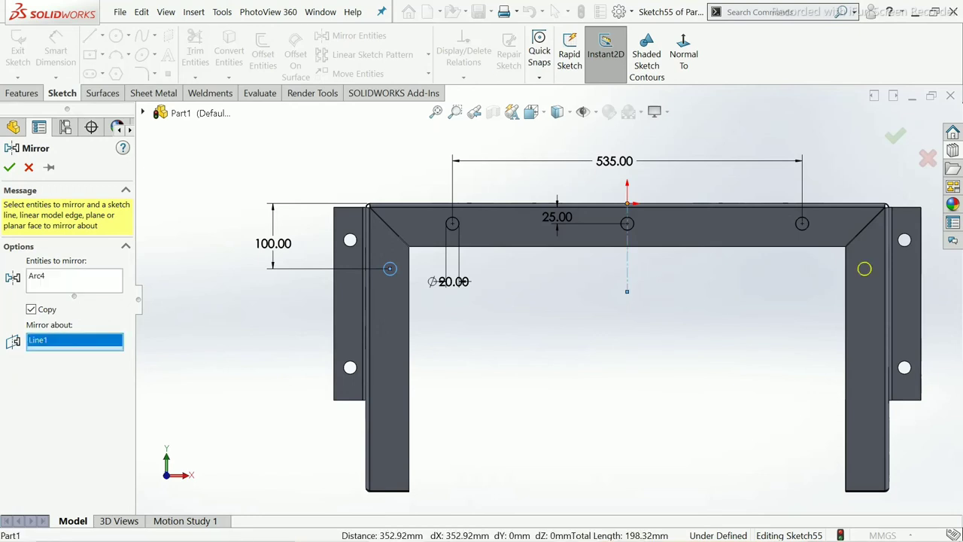
click(9, 167)
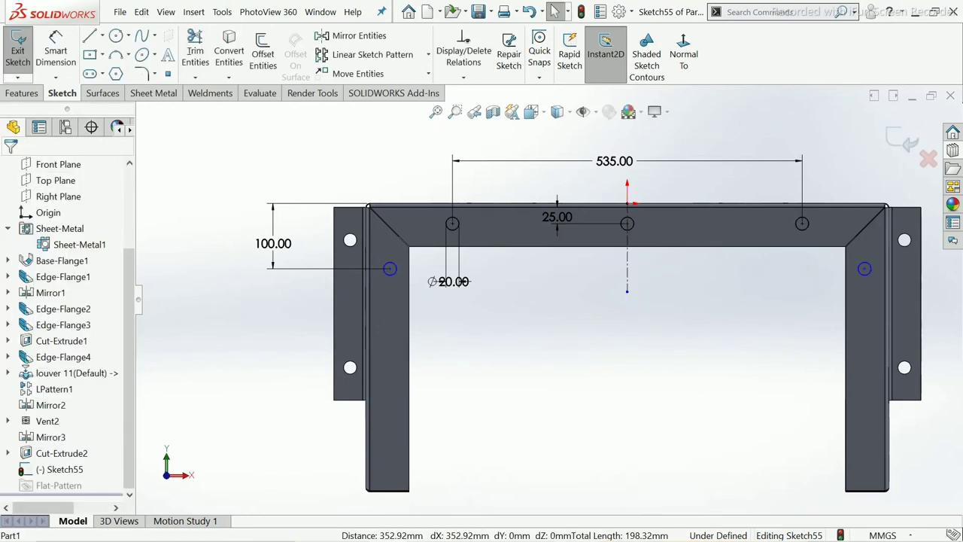
mouse_move(624, 339)
middle_down()
mouse_move(527, 324)
mouse_move(640, 301)
middle_up()
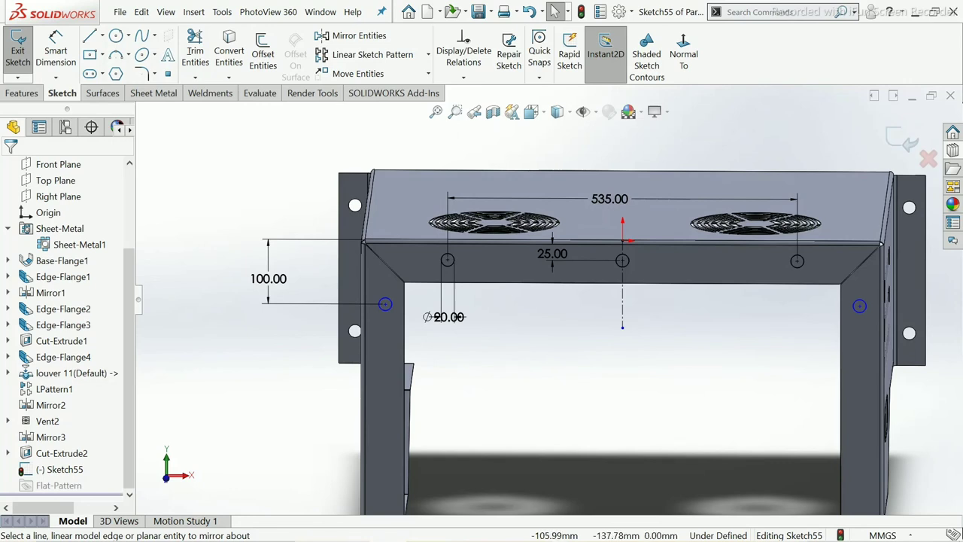
Change the top rail hole offset from 25 mm to 28 mm, then to 30 mm, and zoom to fit.
scroll(599, 271, down, 2)
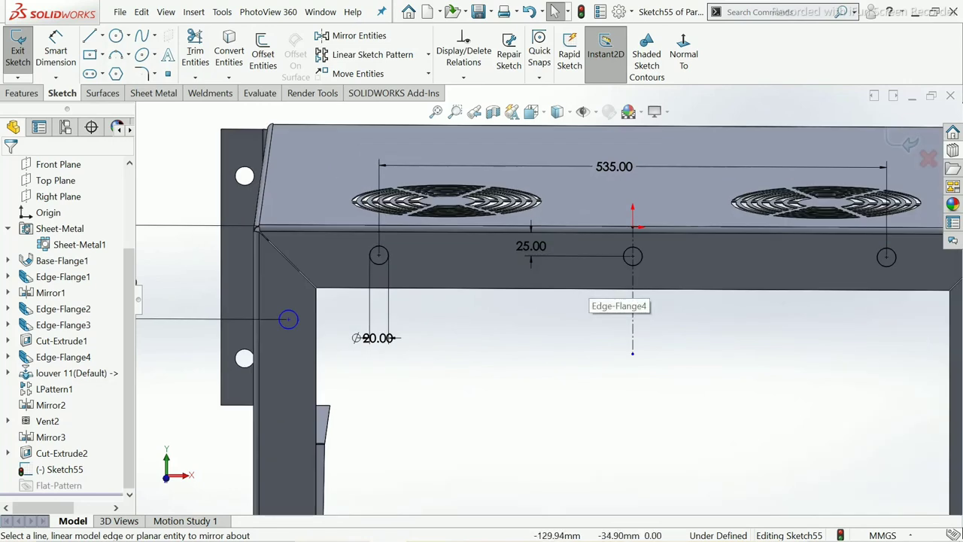
double_click(532, 247)
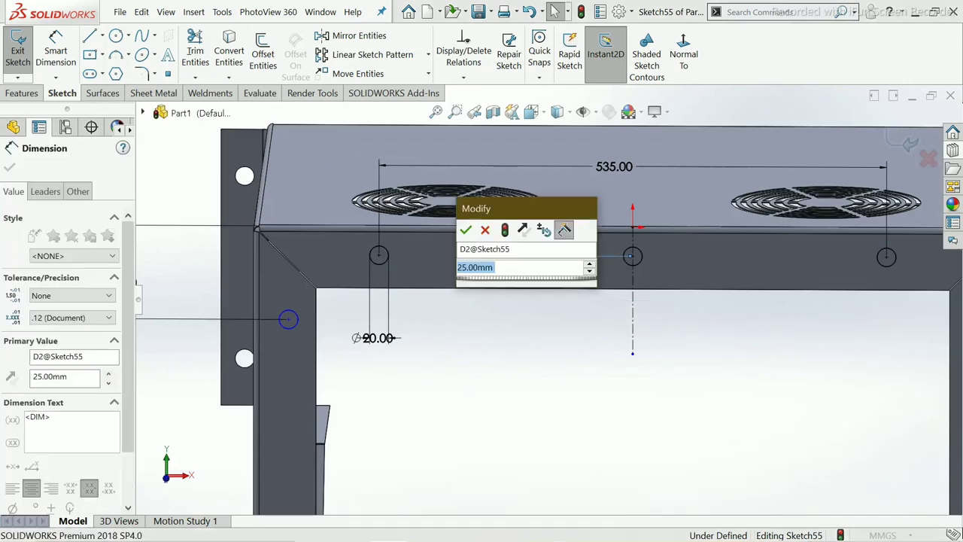
text(2)
text(5)
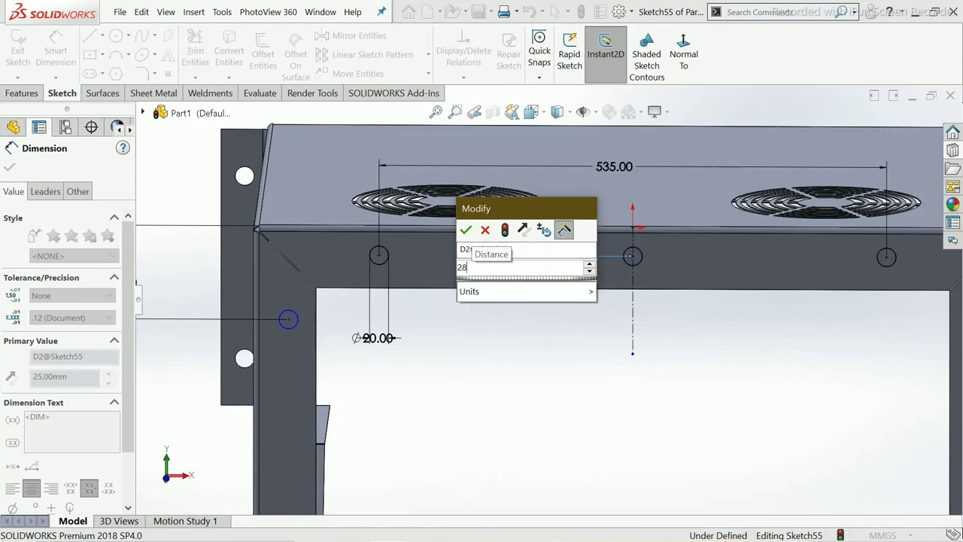
key(Return)
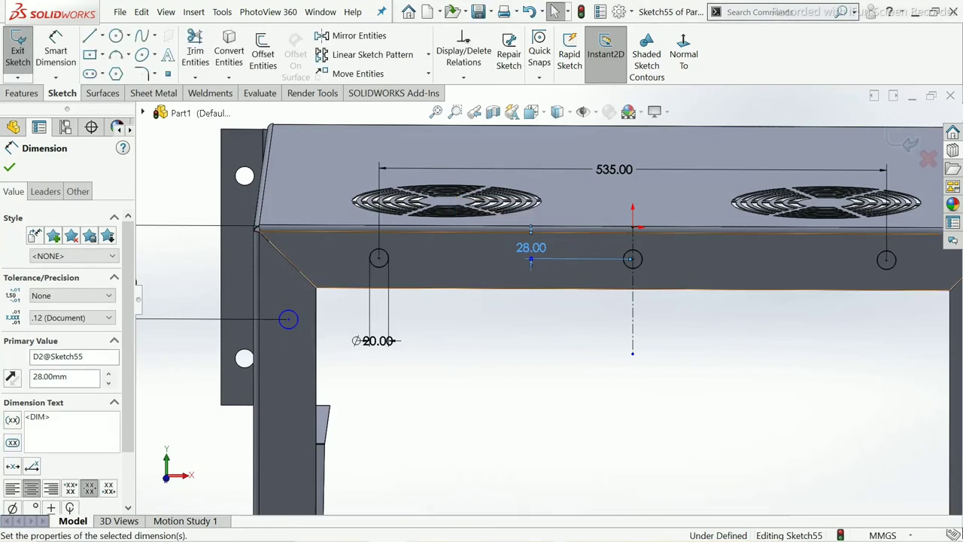
scroll(639, 482, down, 2)
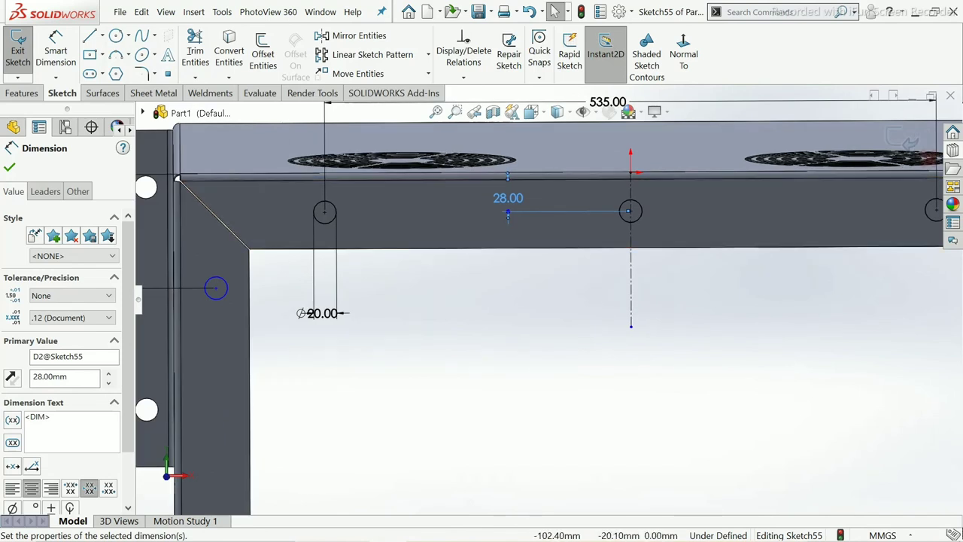
key(Escape)
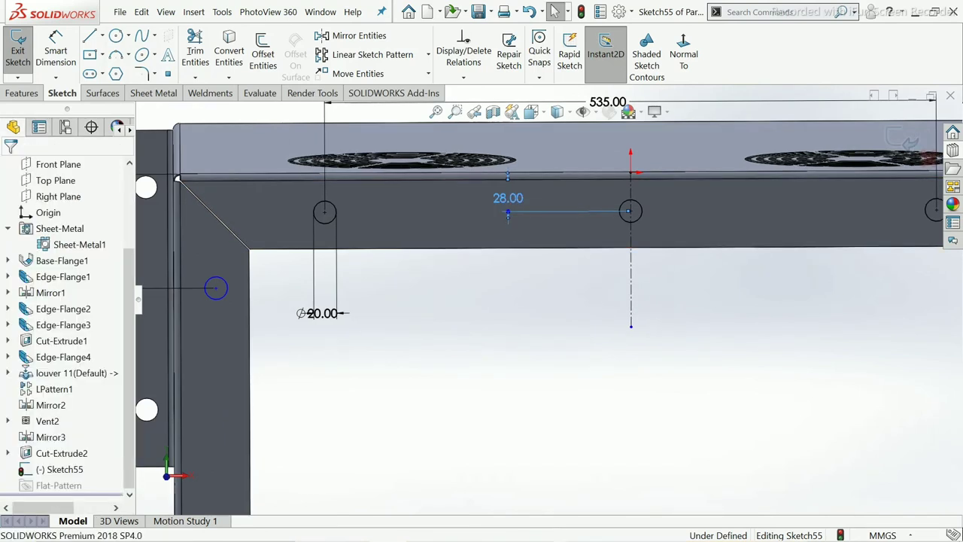
click(508, 198)
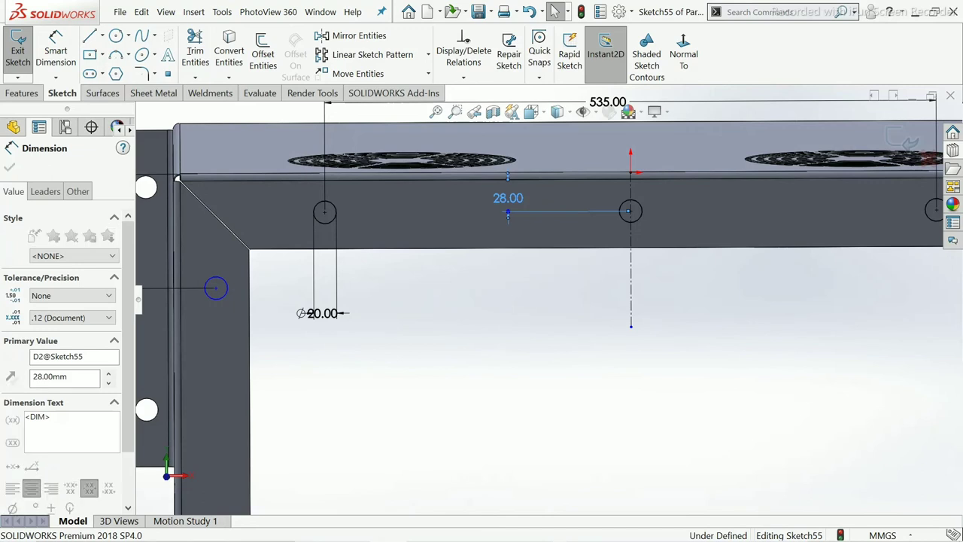
double_click(508, 198)
text(30)
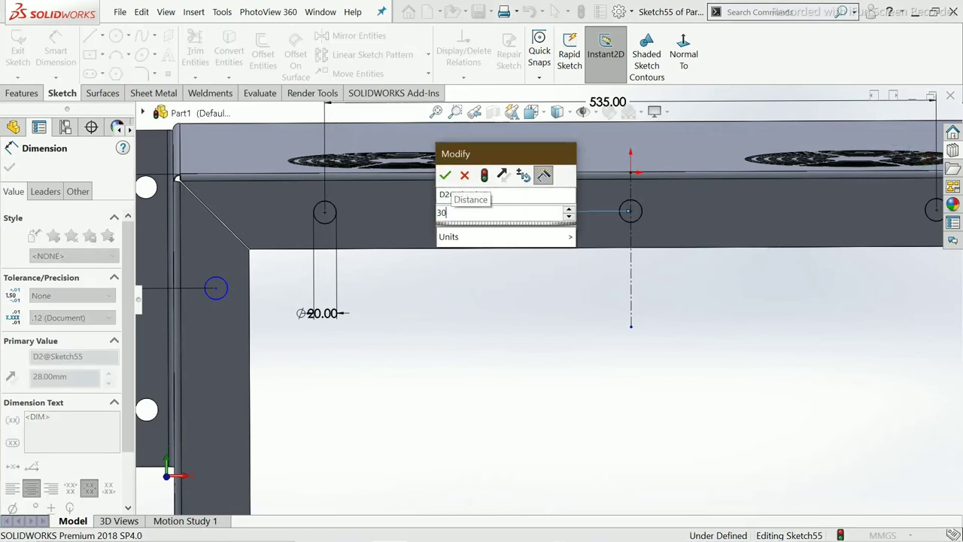
key(Return)
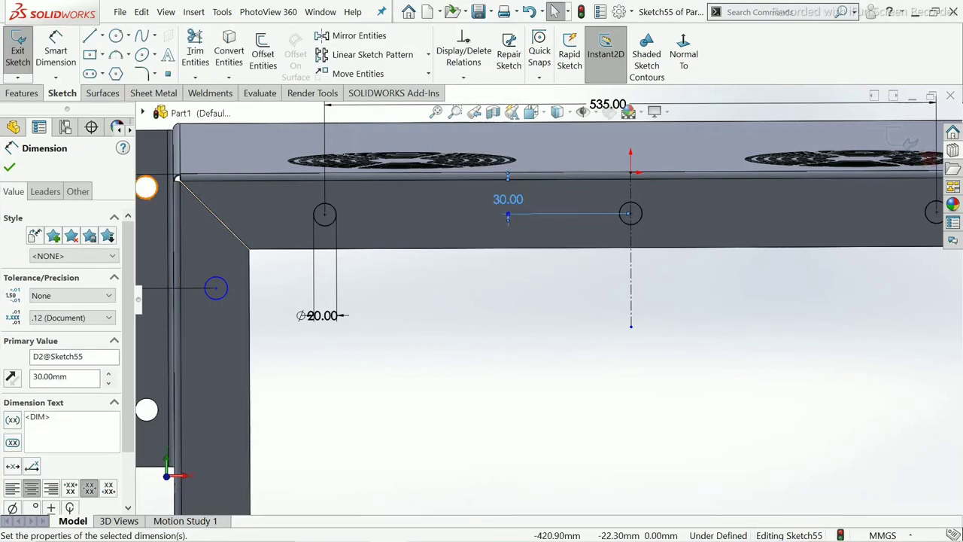
key(Escape)
key(z)
key(z)
key(z)
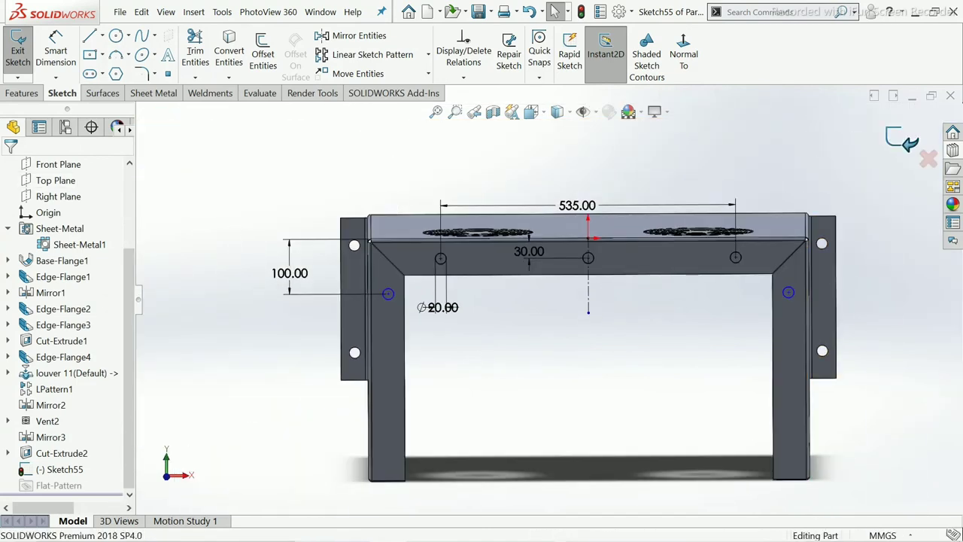
Exit the hole sketch, turn the frame to the rear and select the leg flange face.
click(905, 140)
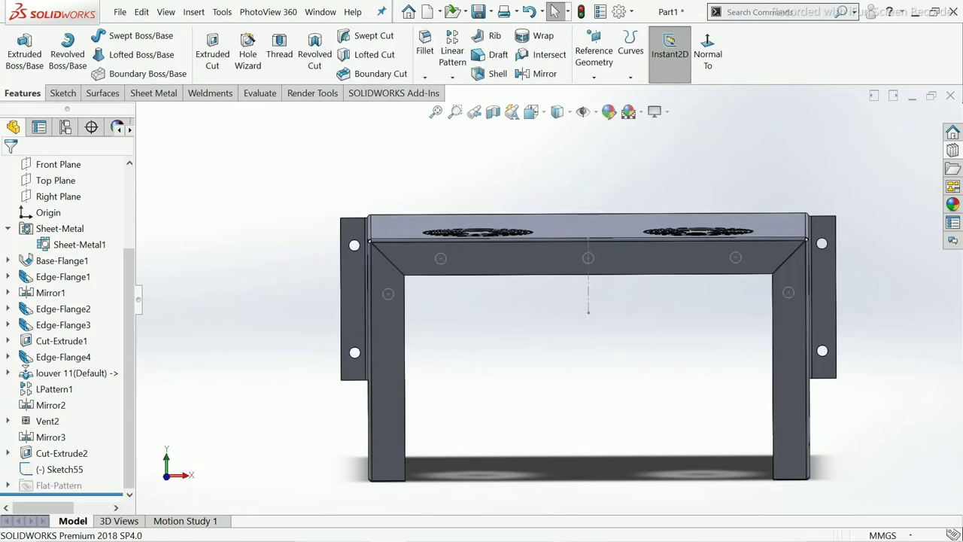
middle_drag(587, 339, 654, 316)
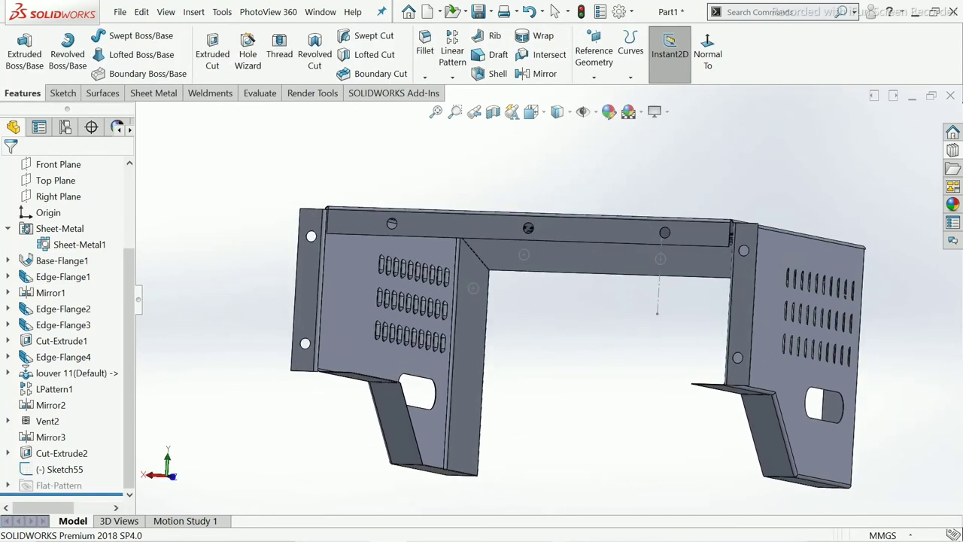
middle_drag(421, 376, 396, 448)
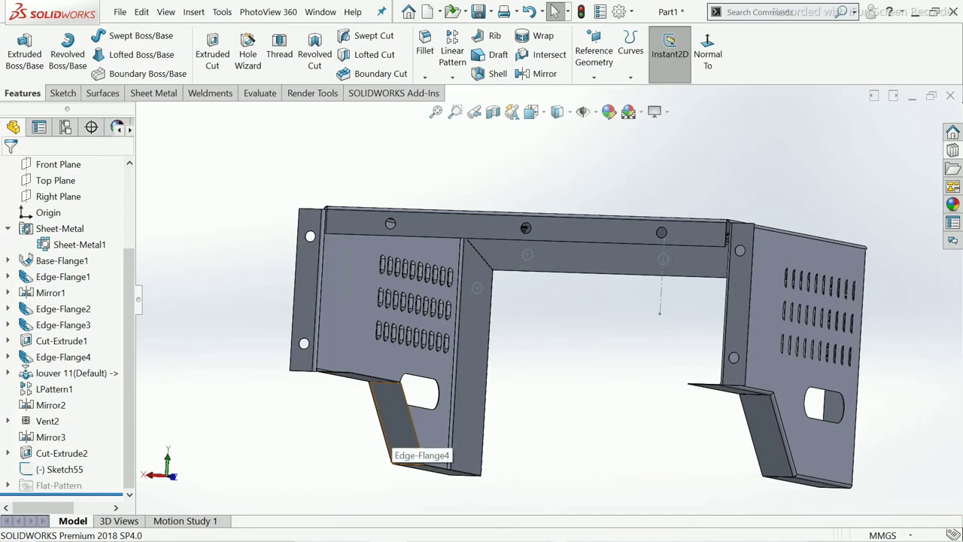
click(395, 446)
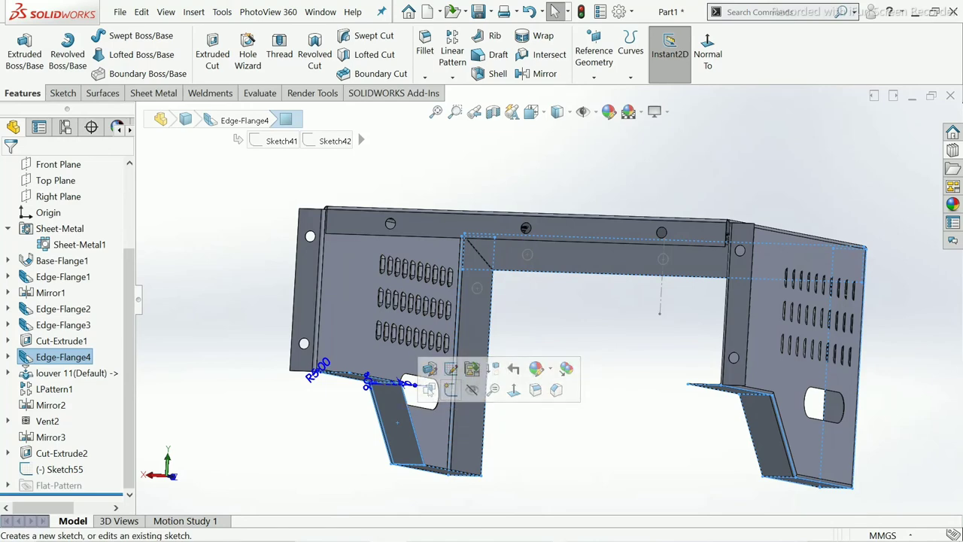
Start a sketch on the leg flange and draw a hole circle on the left leg.
click(451, 389)
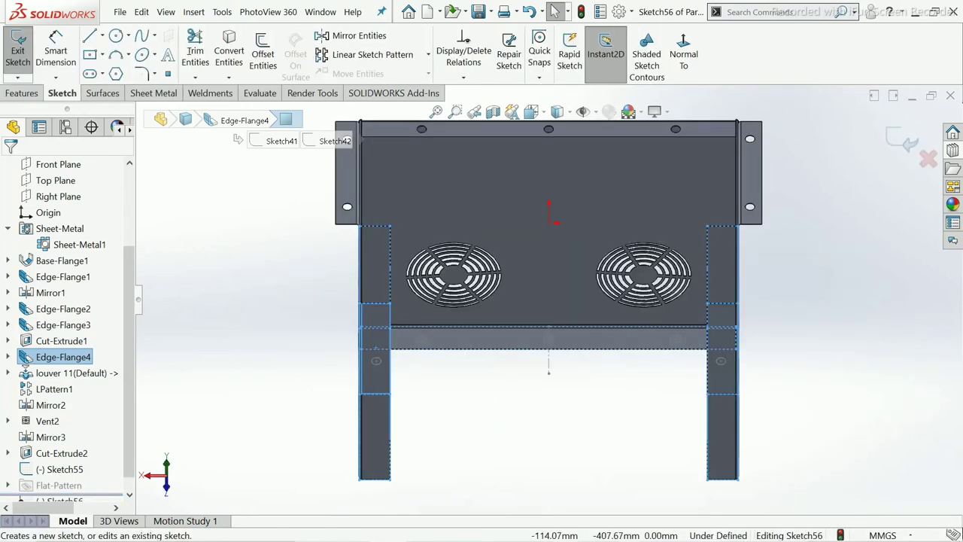
key(Escape)
mouse_move(549, 301)
middle_down()
mouse_move(587, 332)
mouse_move(553, 305)
mouse_move(547, 332)
middle_up()
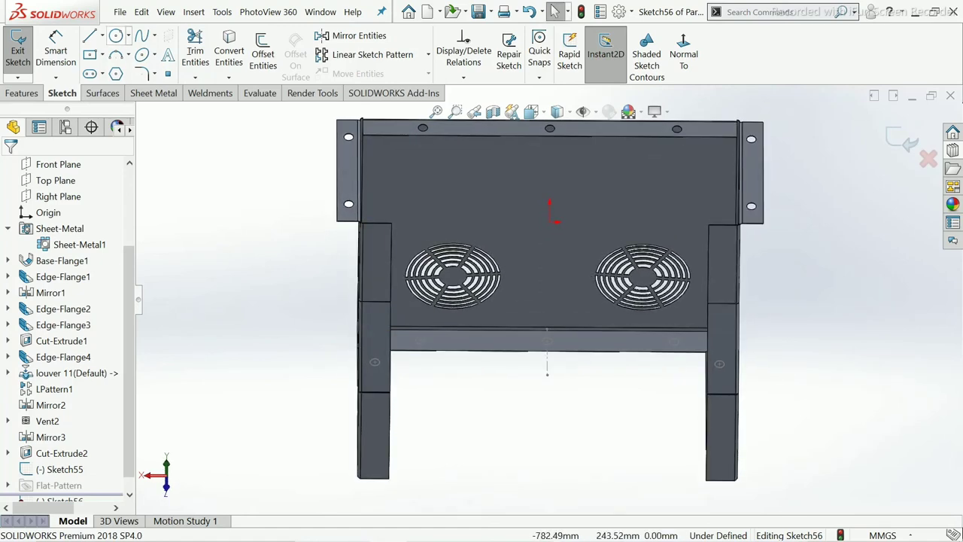
click(116, 35)
scroll(338, 358, down, 2)
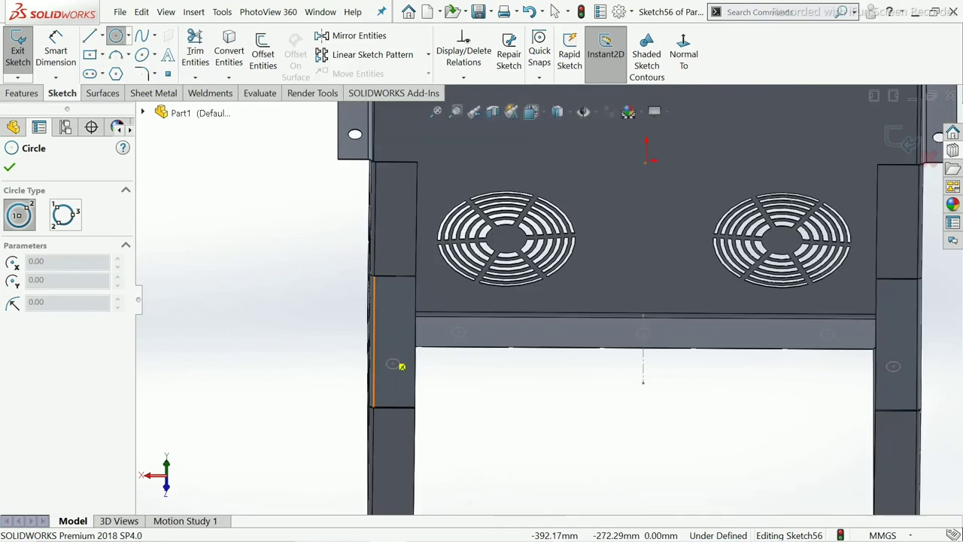
click(395, 339)
click(396, 349)
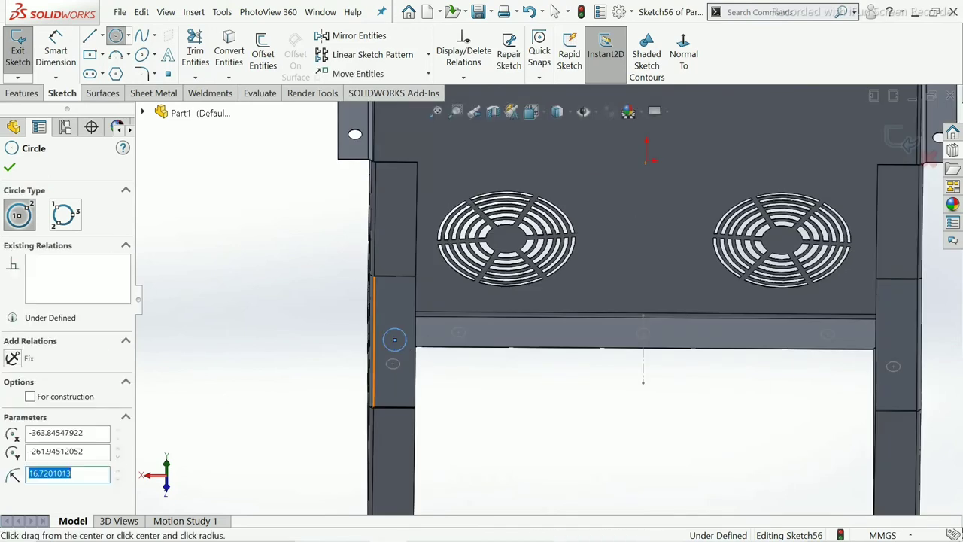
right_click(395, 349)
click(414, 362)
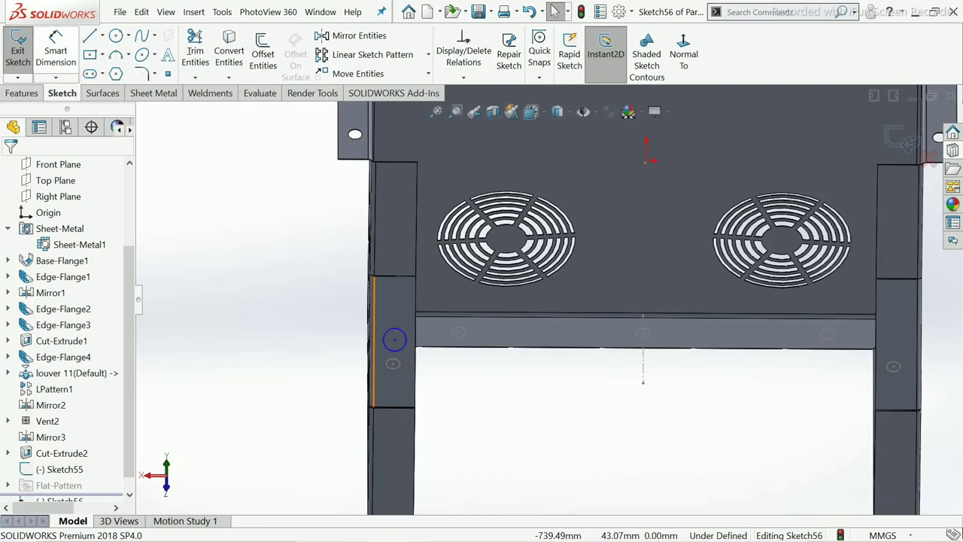
Dimension the circle centre 90 mm above the leg panel's lower edge.
click(56, 51)
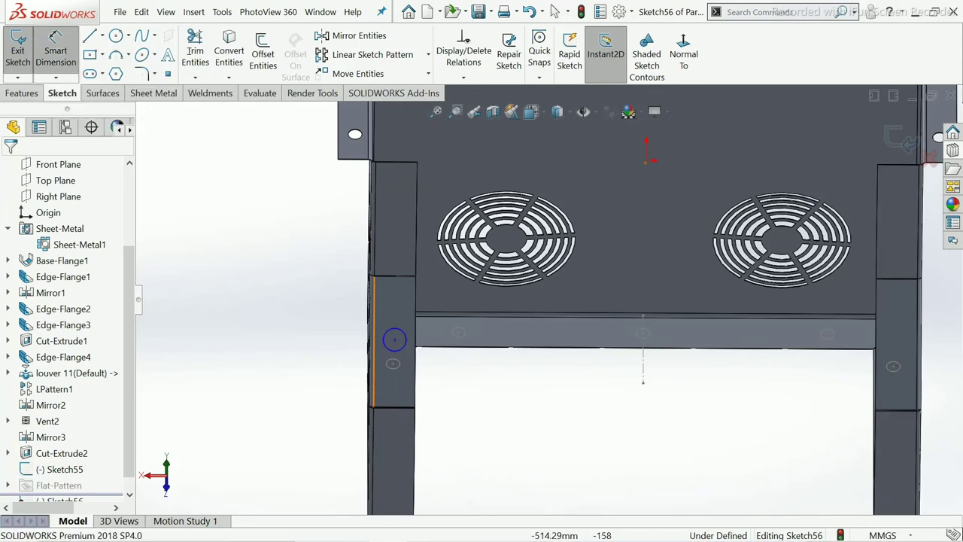
click(395, 339)
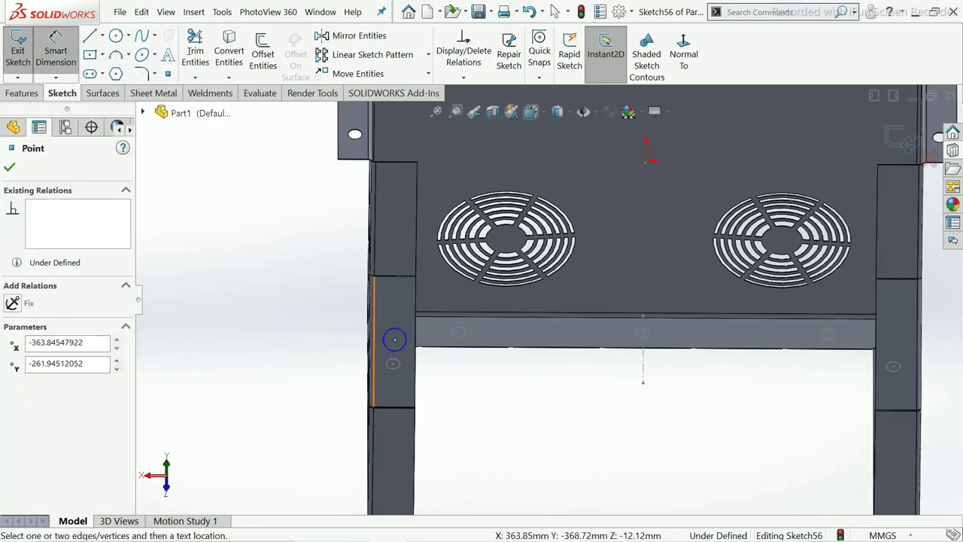
click(398, 408)
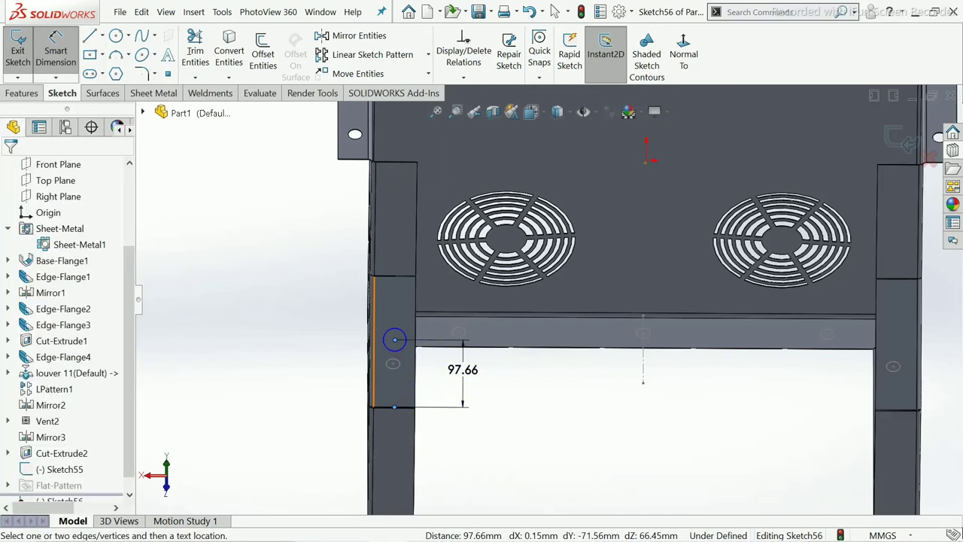
click(463, 369)
text(60)
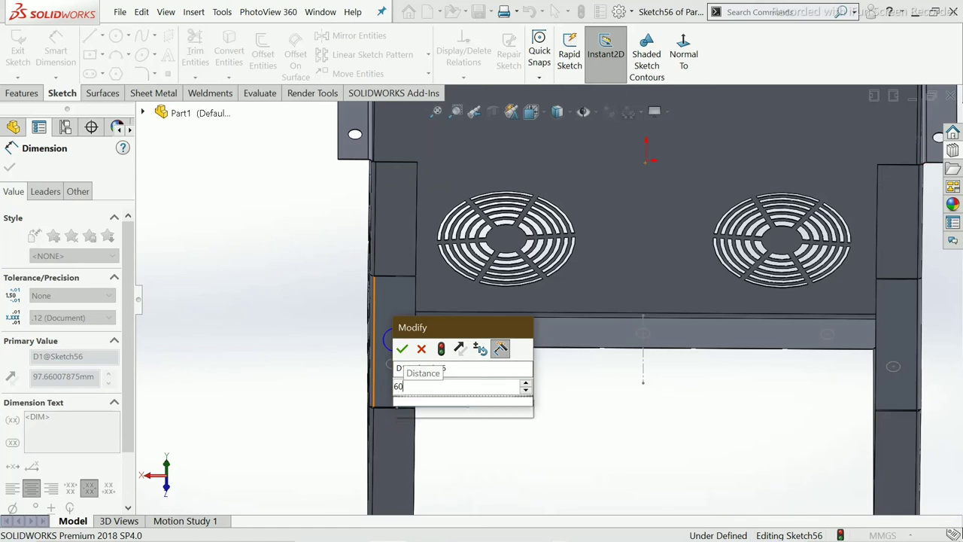
key(Return)
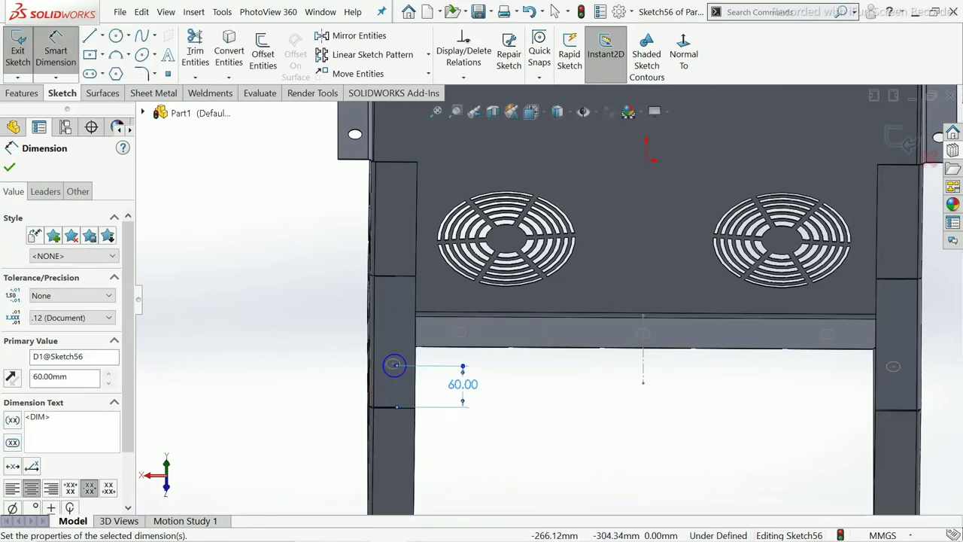
key(Escape)
double_click(463, 384)
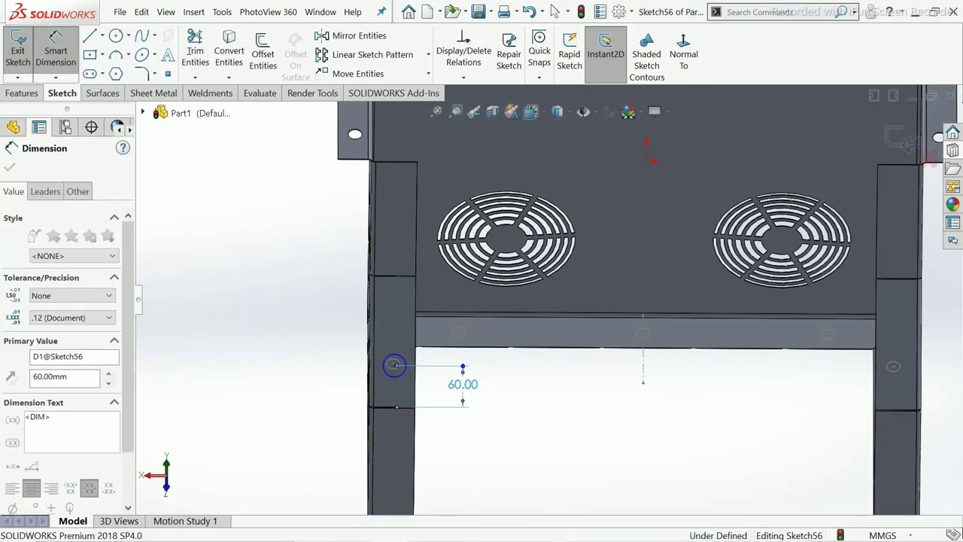
text(90)
key(Return)
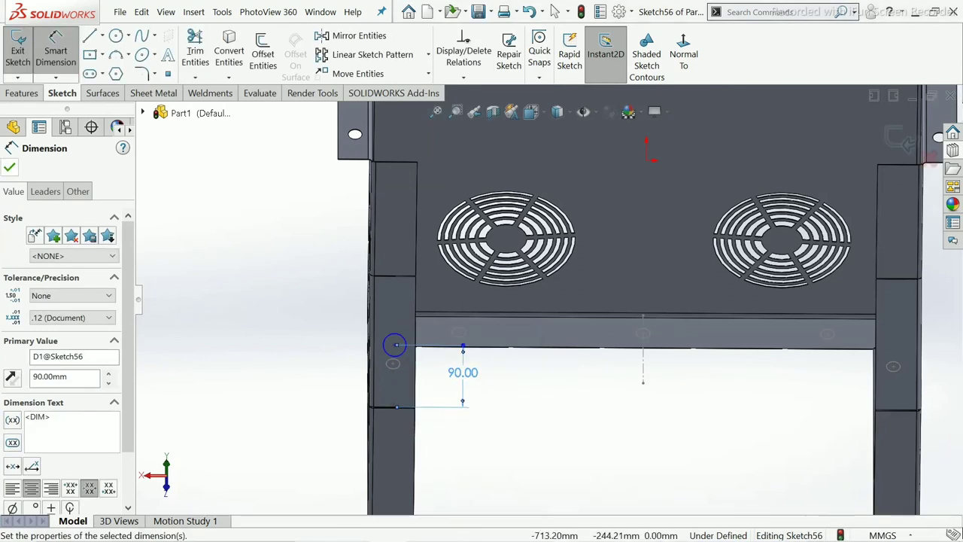
key(Escape)
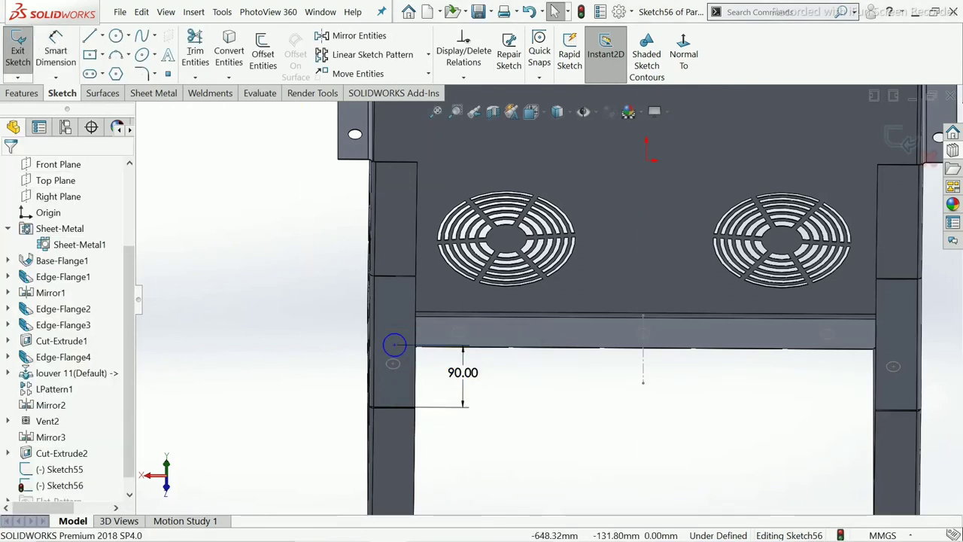
Give the circle a Ø20 diameter and place it 35 mm from the leg's outer edge.
click(56, 52)
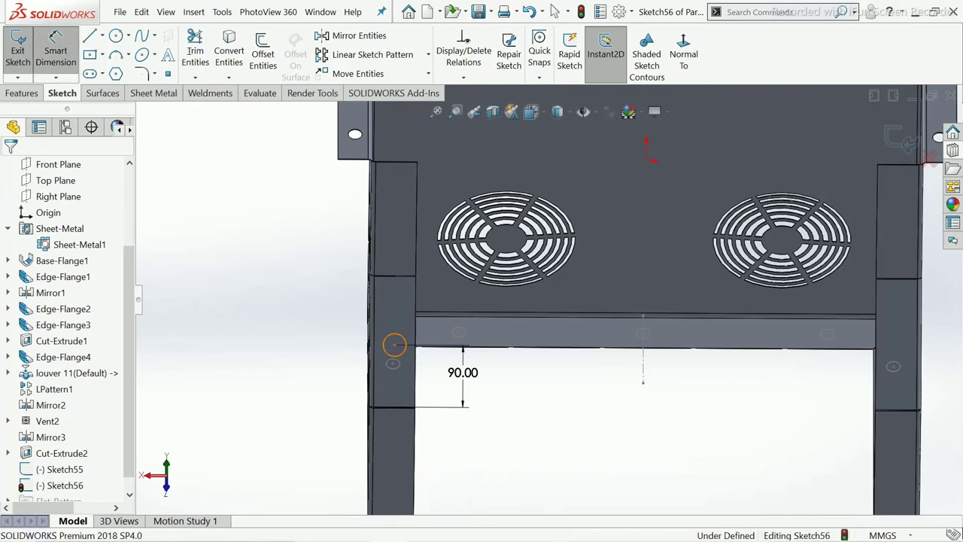
click(385, 350)
click(324, 366)
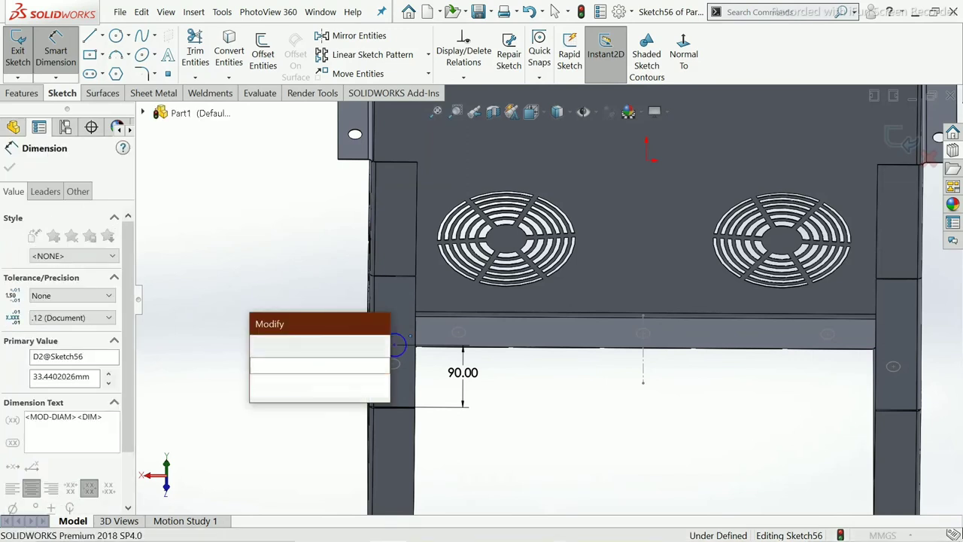
text(20)
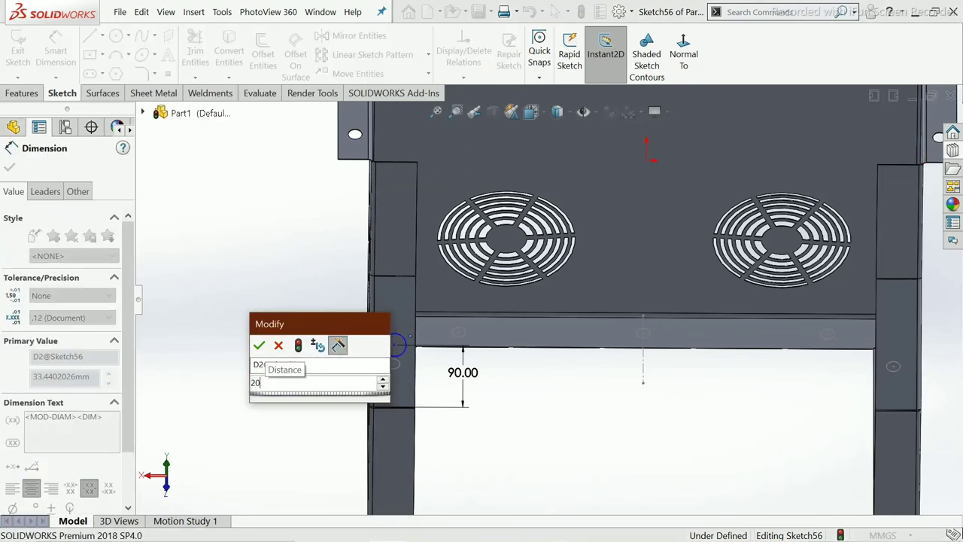
key(Return)
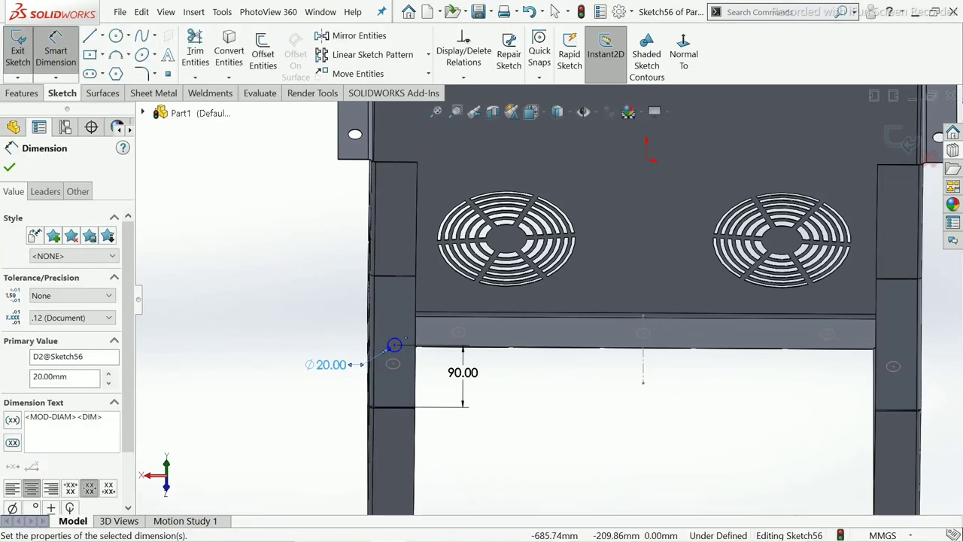
scroll(368, 414, down, 3)
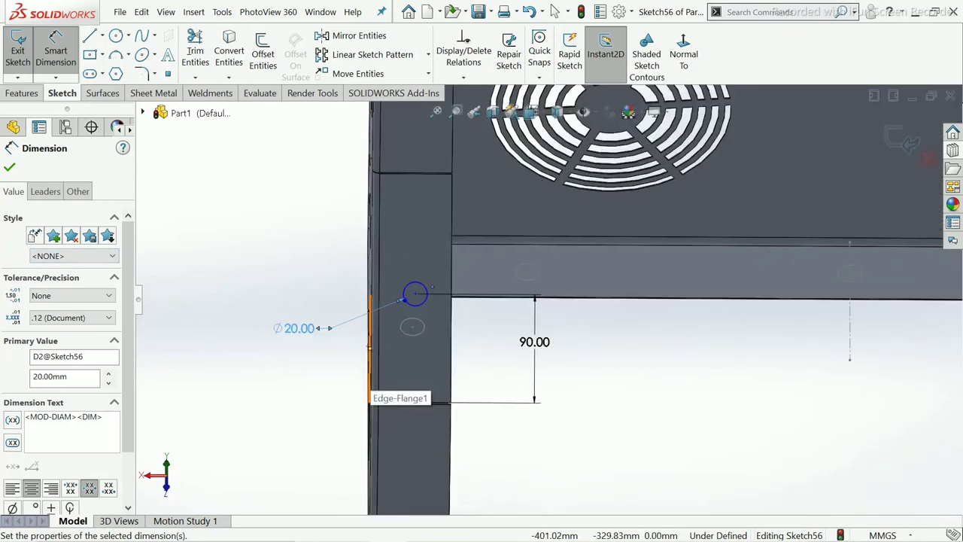
click(369, 377)
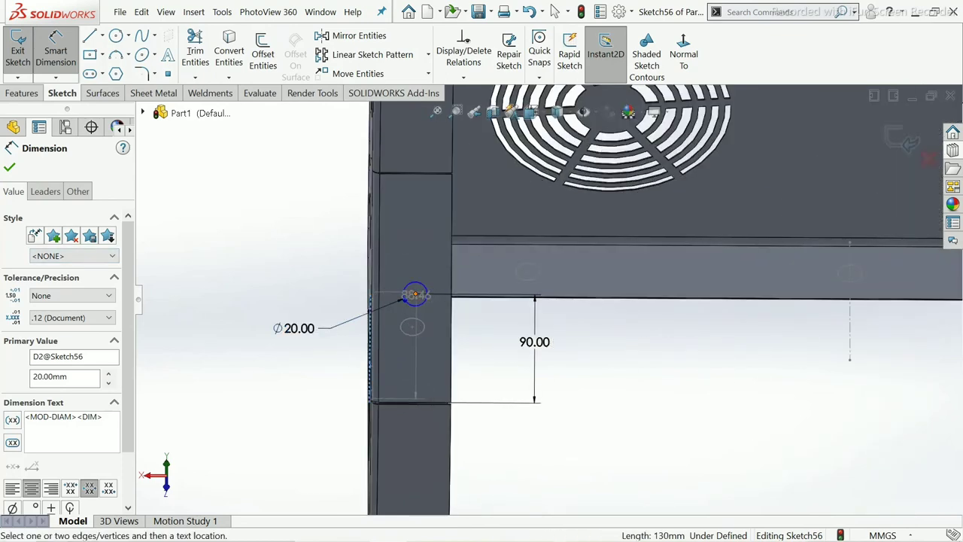
click(415, 294)
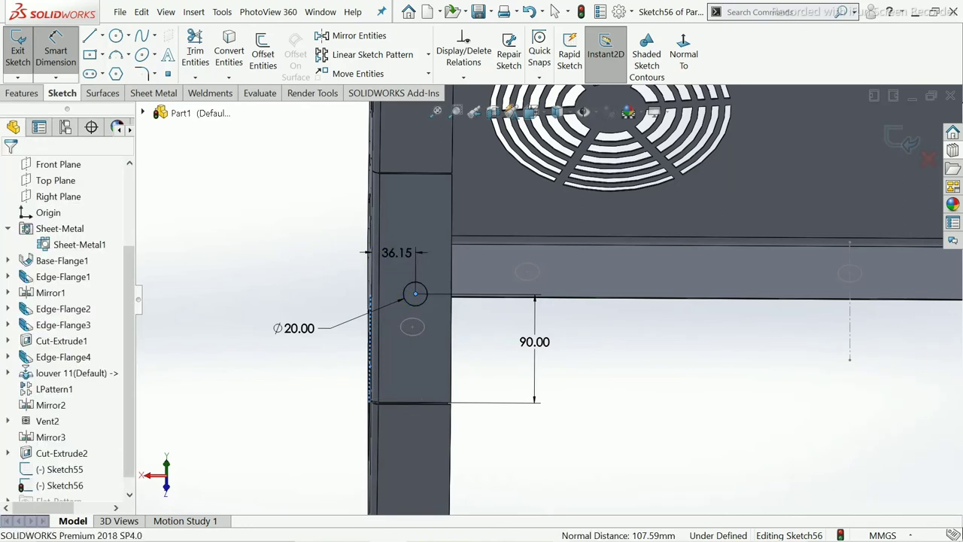
click(398, 253)
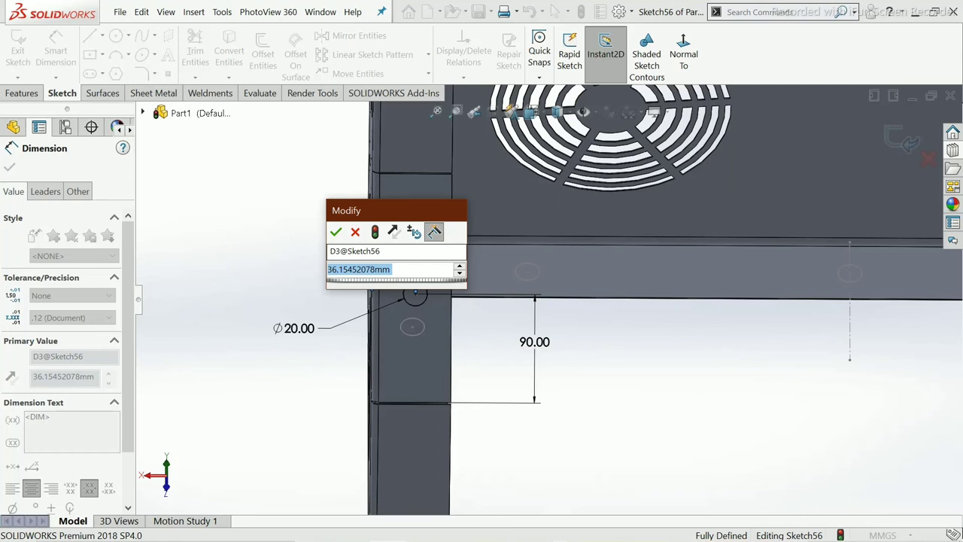
text(35)
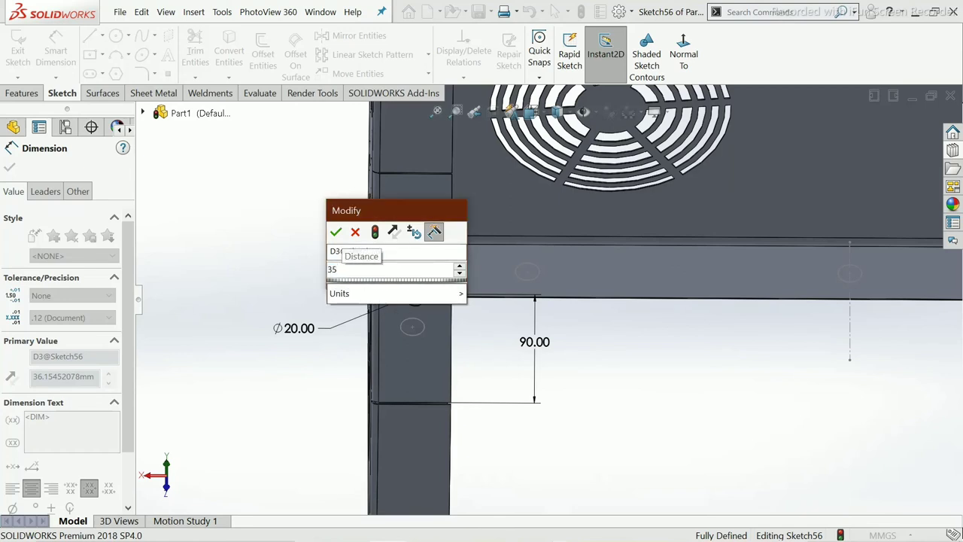
key(Return)
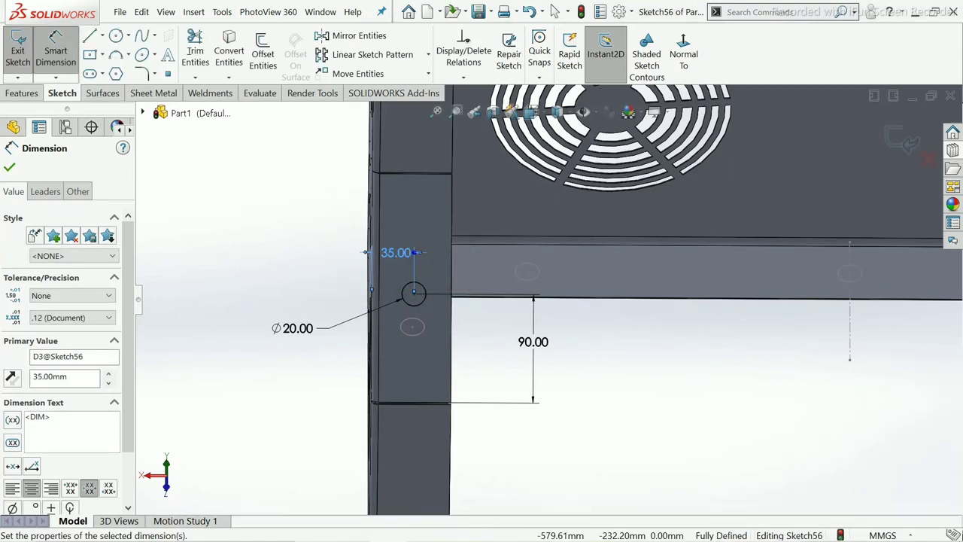
key(Escape)
Draw a vertical centreline down from the sketch origin.
scroll(547, 301, up, 2)
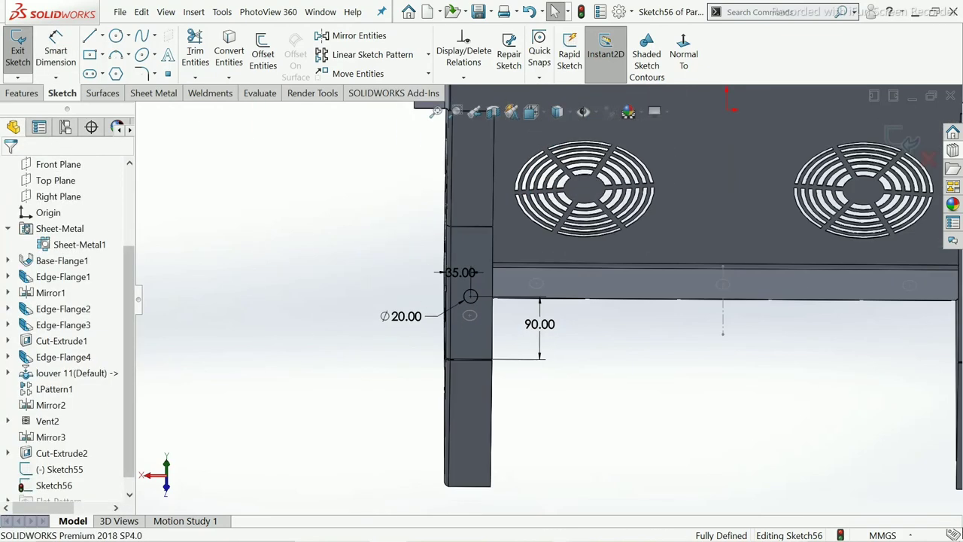
scroll(547, 301, up, 2)
scroll(329, 342, up, 1)
scroll(329, 343, up, 2)
scroll(330, 343, up, 1)
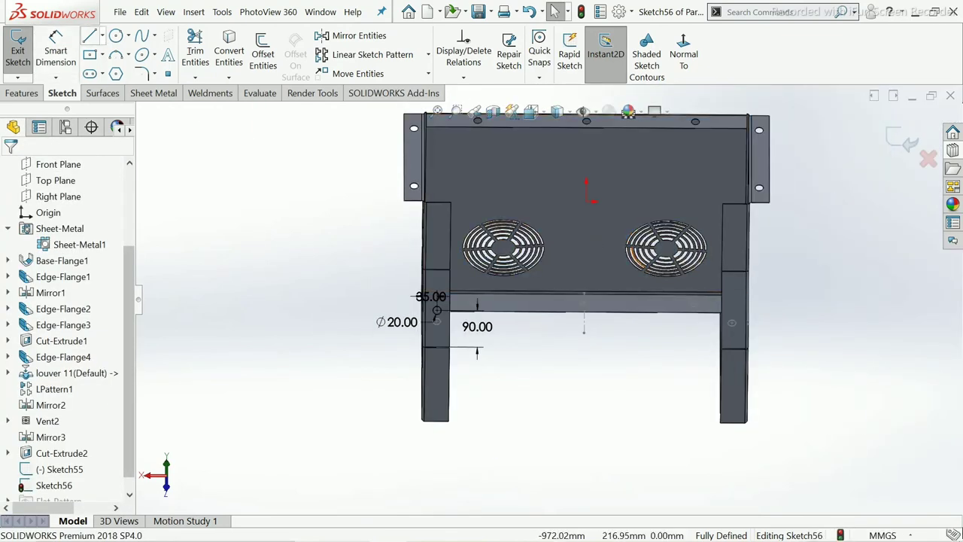
click(103, 36)
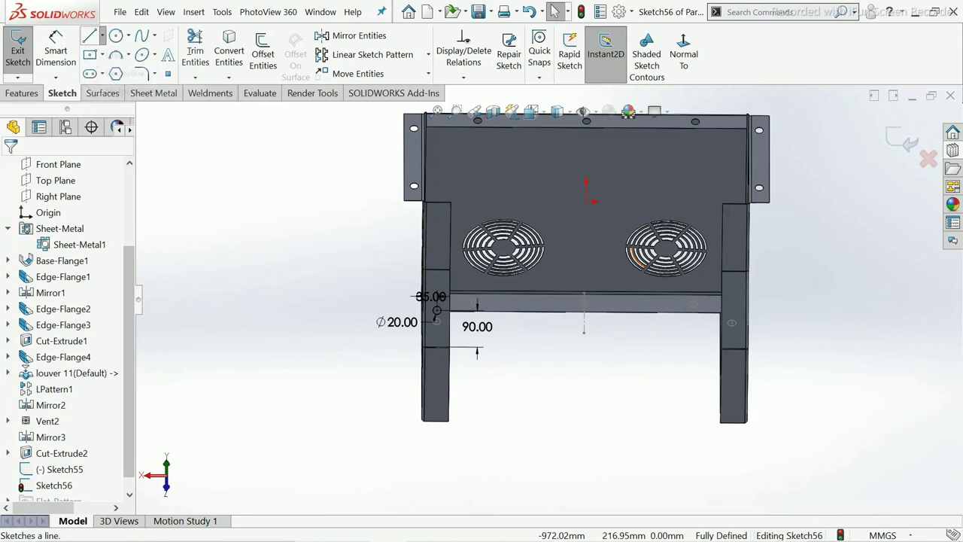
click(117, 71)
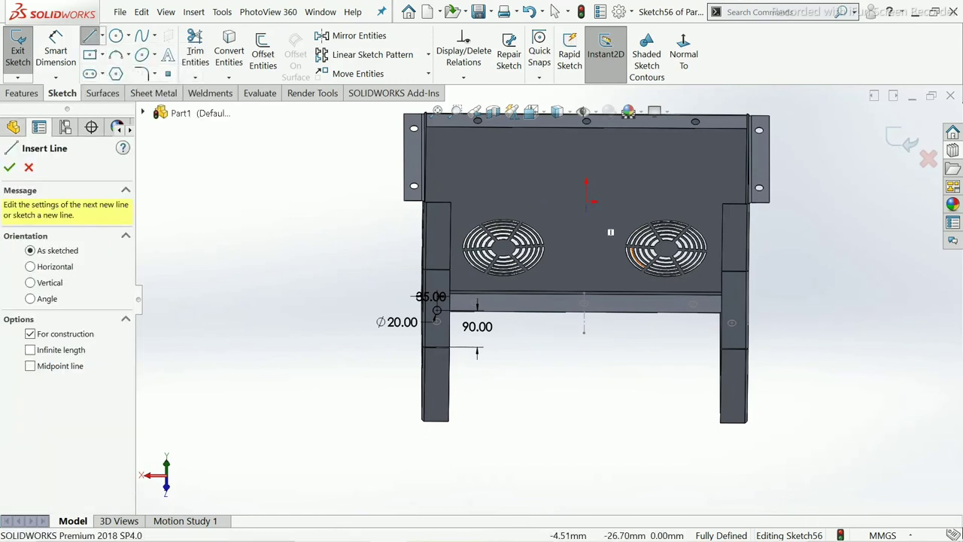
click(587, 201)
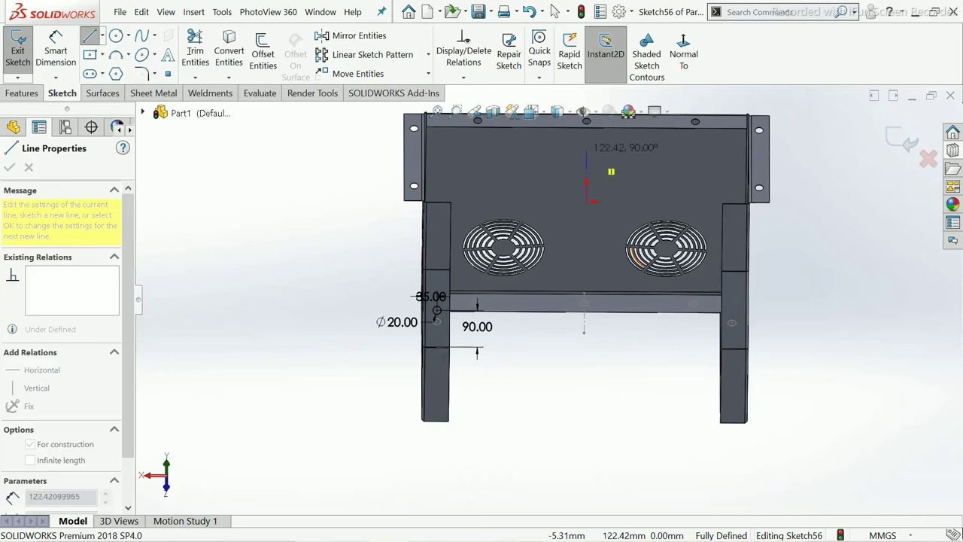
click(587, 236)
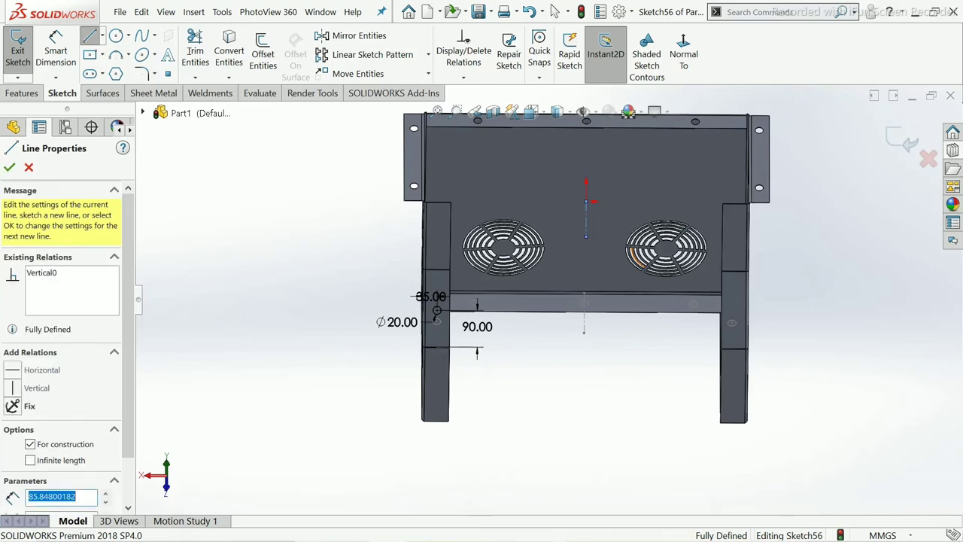
right_click(588, 192)
click(620, 248)
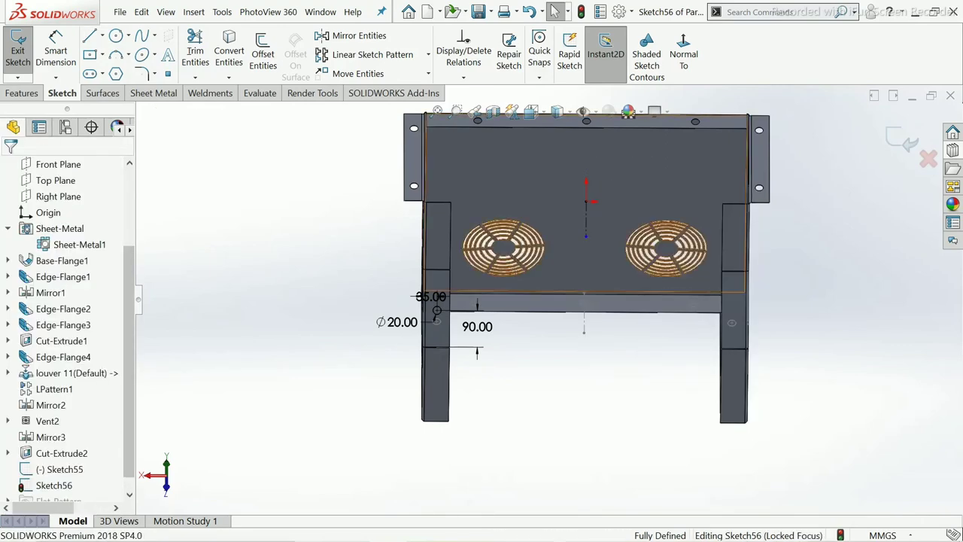
Mirror the Ø20 leg hole about the centreline onto the right leg and exit the sketch.
scroll(589, 211, down, 2)
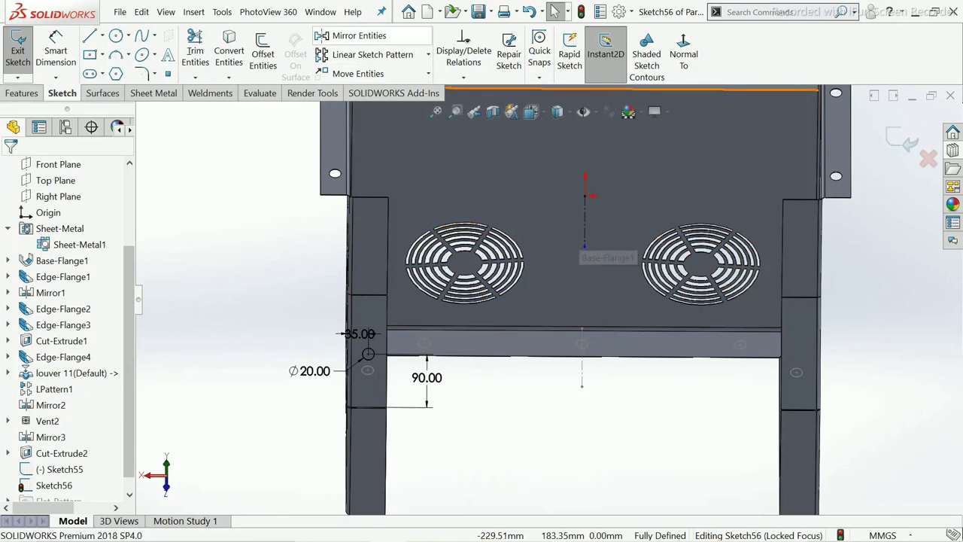
click(354, 36)
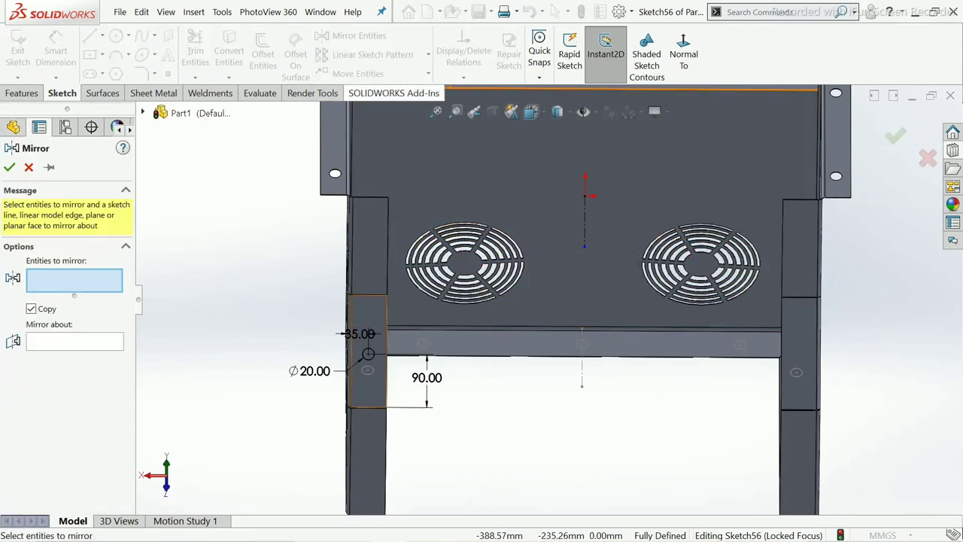
click(368, 354)
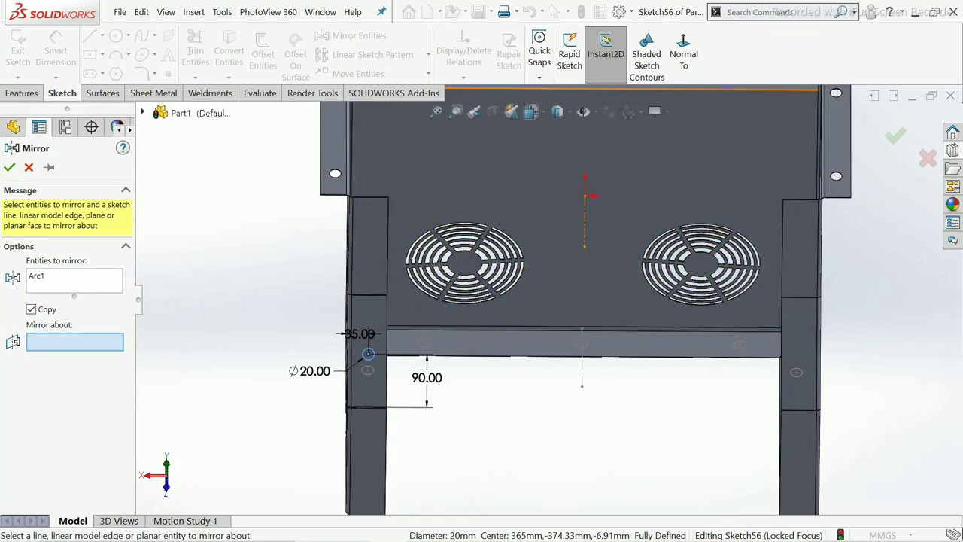
click(585, 218)
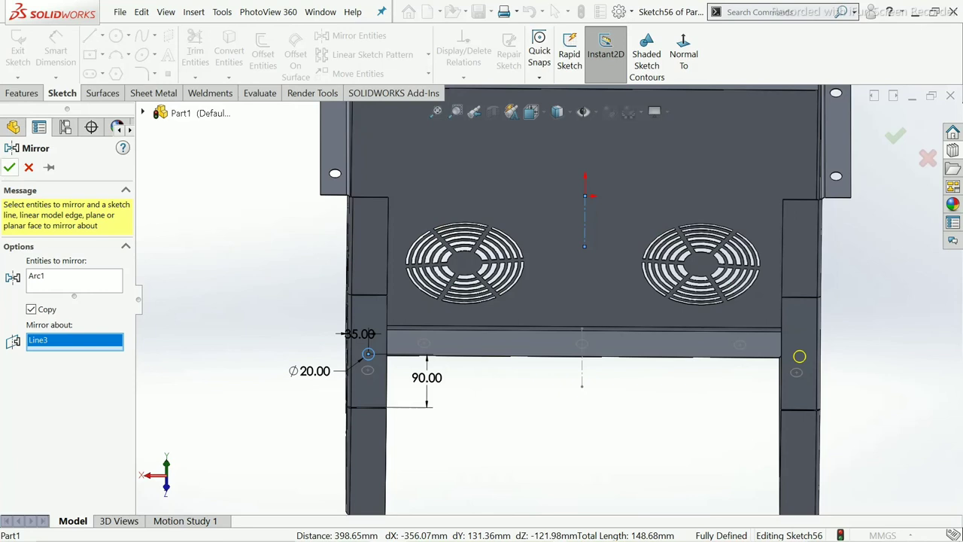
click(9, 167)
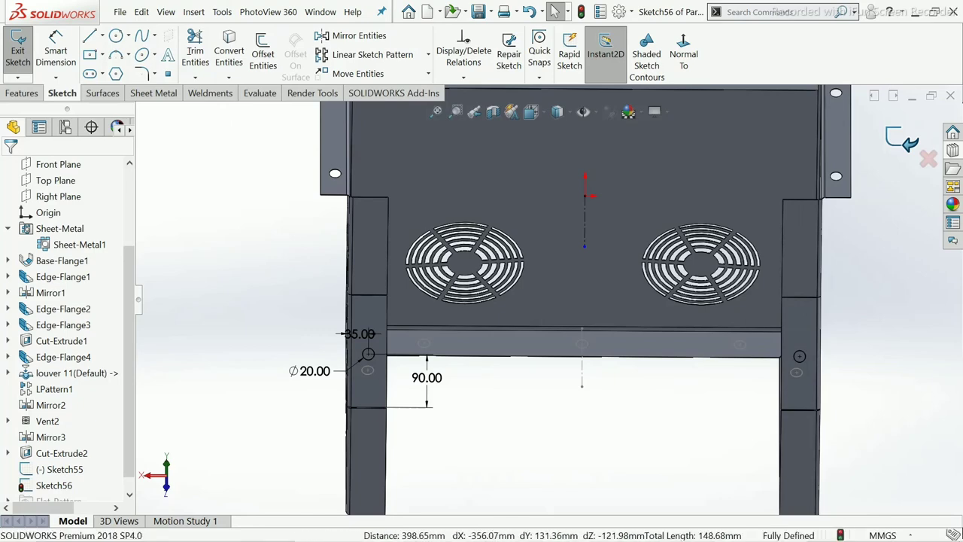
key(ctrl+b)
Extrude-cut all five Sketch55 hole circles 10 mm blind into the frame as Cut-Extrude3.
key(ctrl+7)
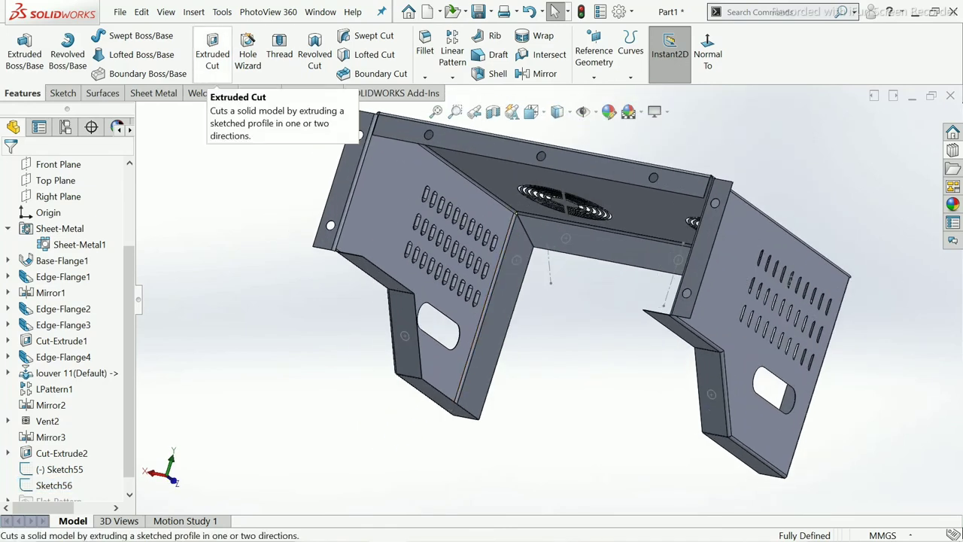
click(213, 53)
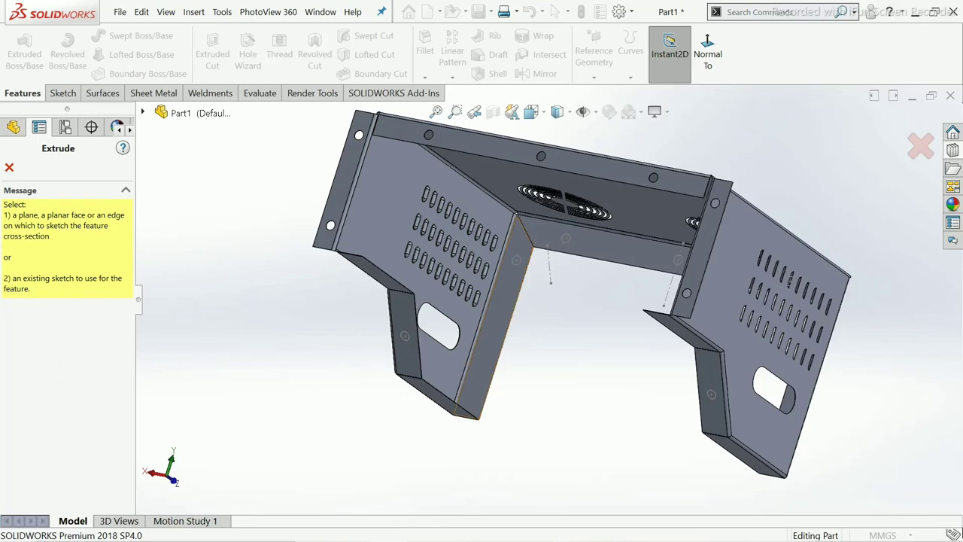
key(Escape)
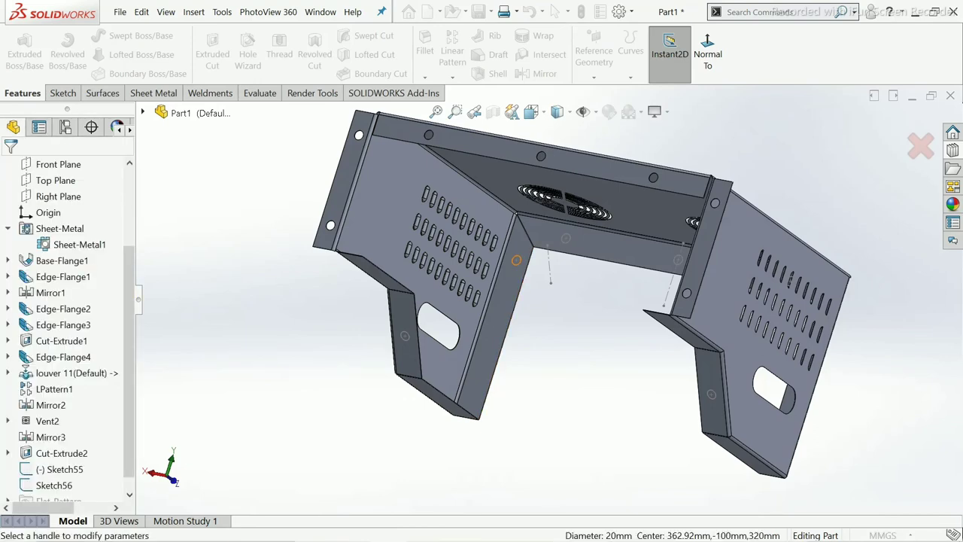
click(516, 259)
middle_drag(512, 259, 561, 242)
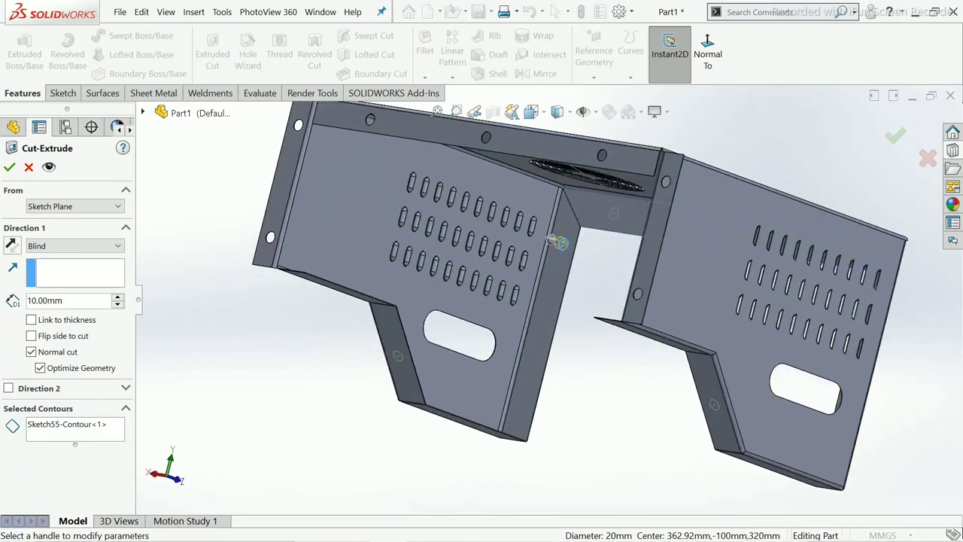
click(76, 431)
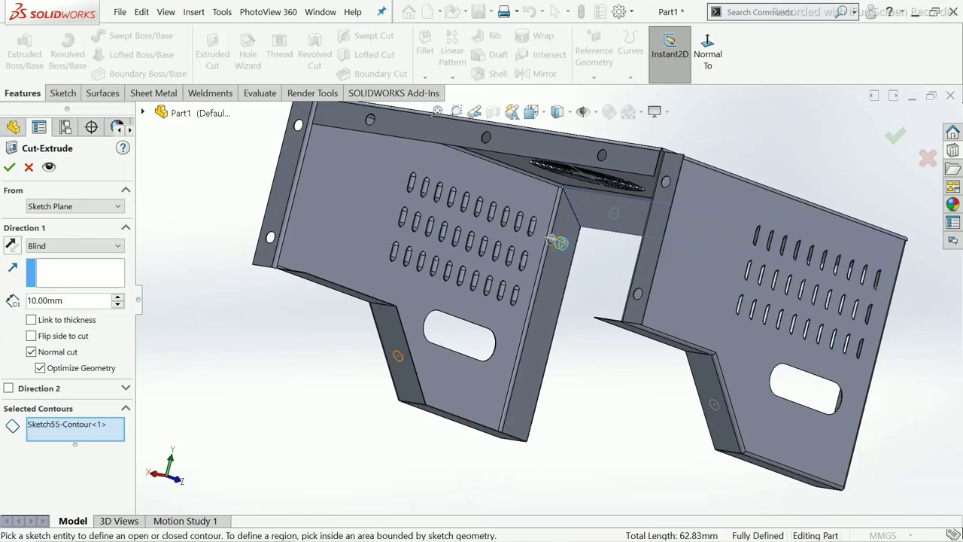
mouse_move(560, 242)
middle_down()
mouse_move(484, 251)
mouse_move(430, 227)
middle_up()
click(516, 251)
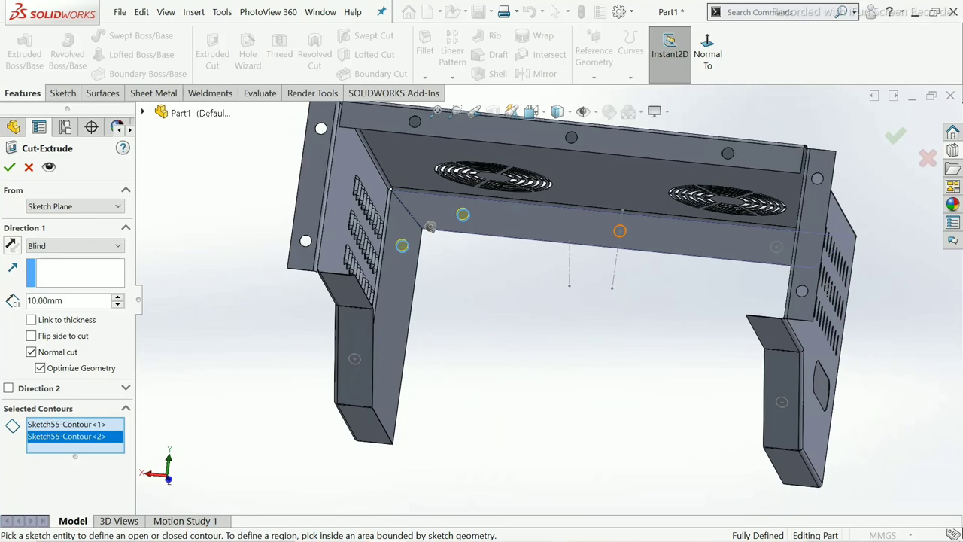
click(509, 235)
click(509, 234)
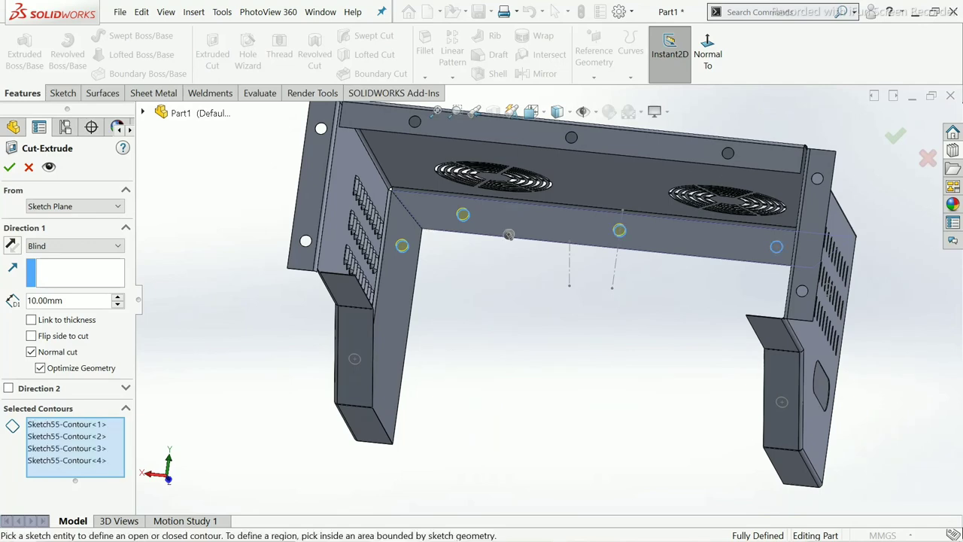
mouse_move(509, 235)
middle_down()
mouse_move(467, 237)
mouse_move(515, 231)
mouse_move(650, 245)
middle_up()
click(514, 231)
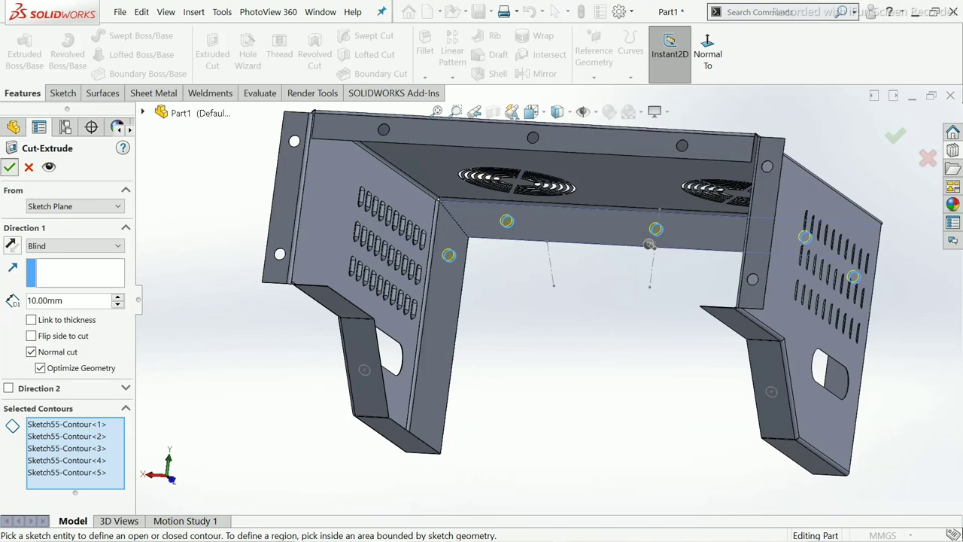
click(9, 167)
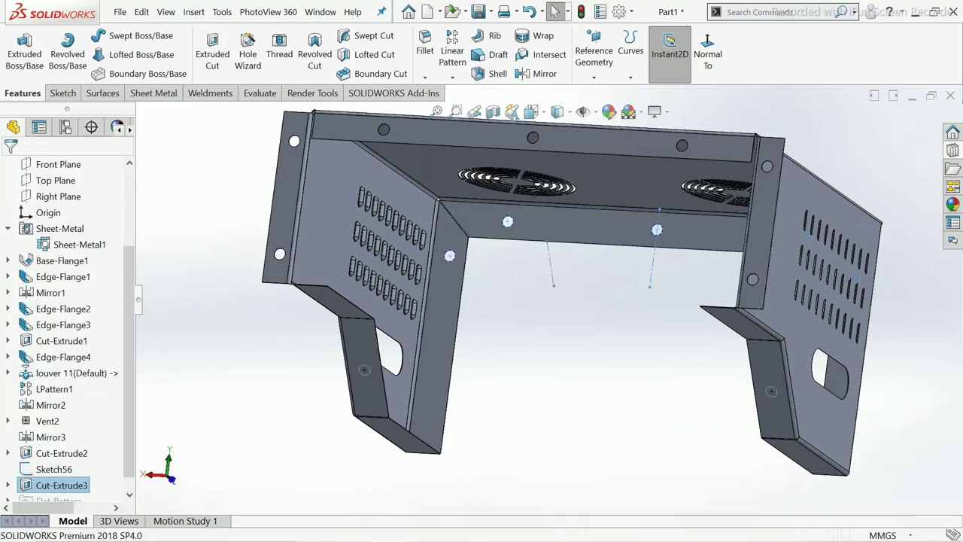
Extrude-cut both Sketch56 leg-hole circles 10 mm blind as Cut-Extrude4.
key(Down)
scroll(459, 365, down, 2)
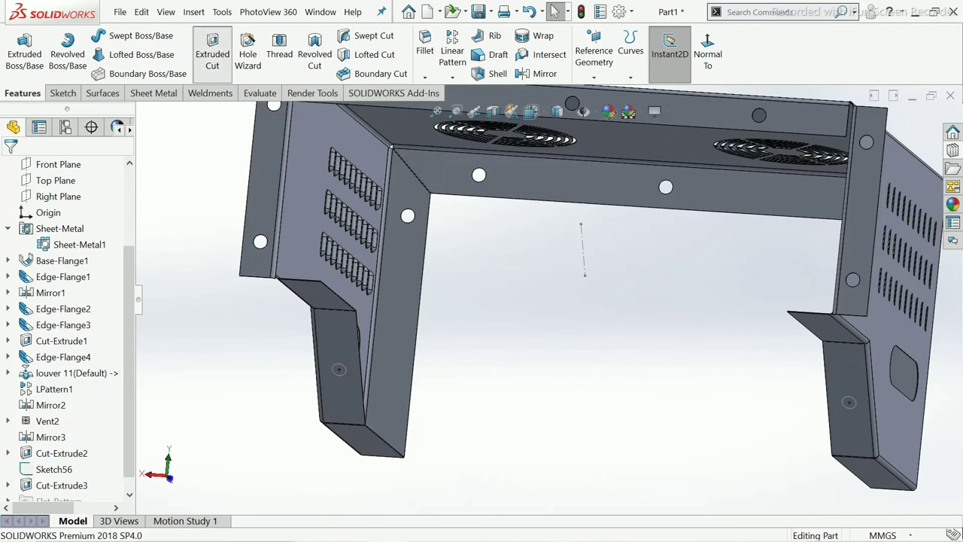
click(212, 53)
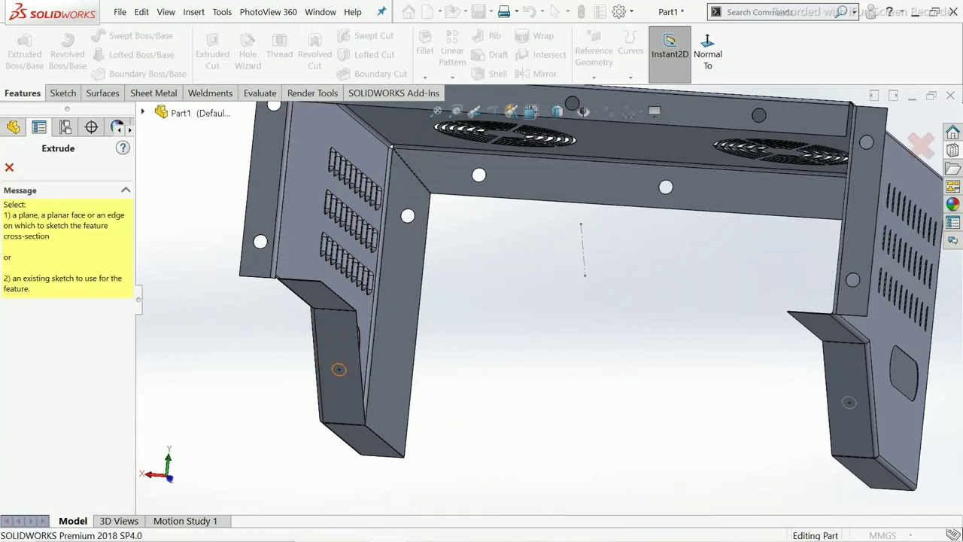
key(Escape)
click(339, 369)
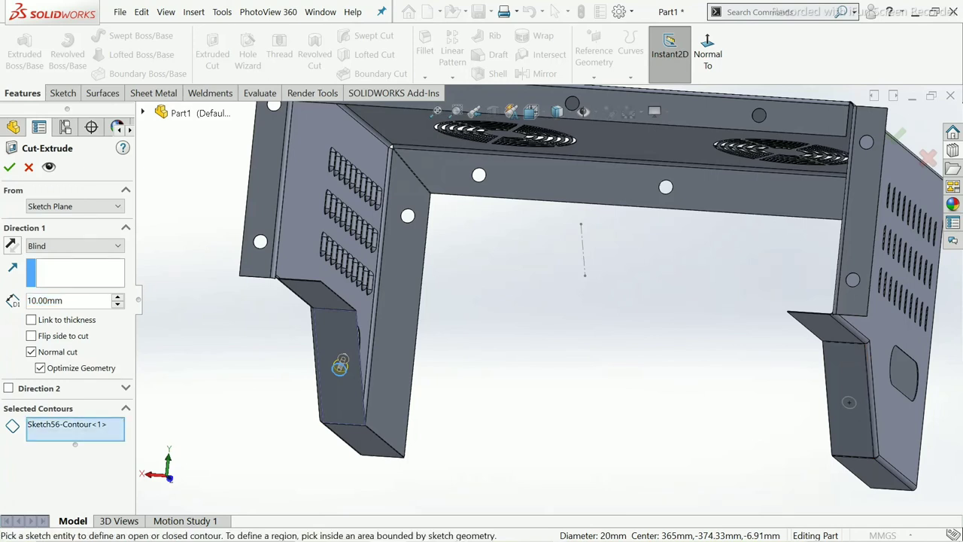
click(849, 402)
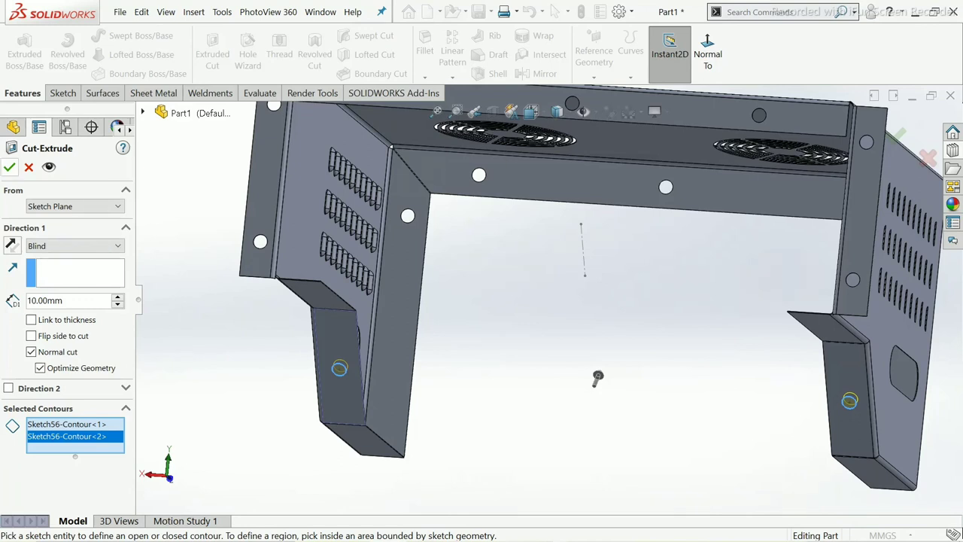
click(9, 167)
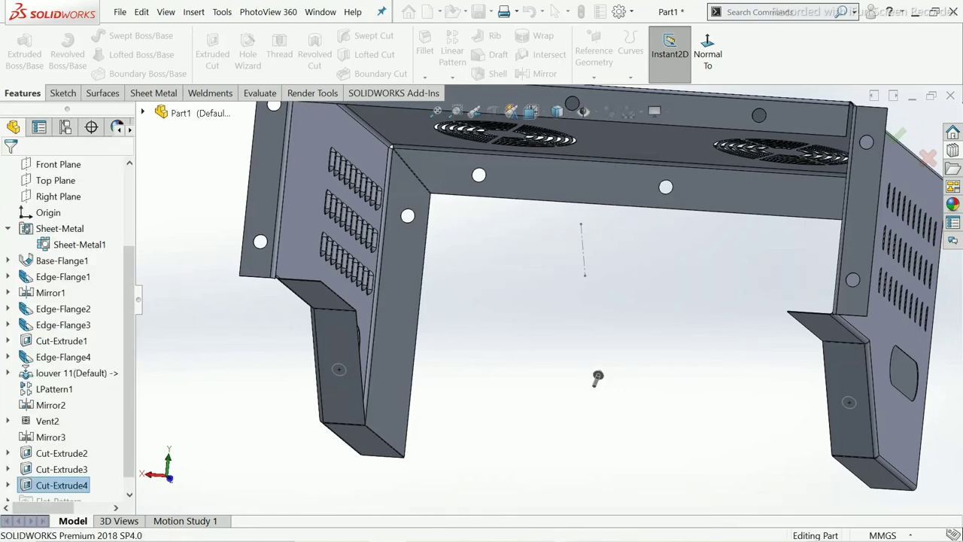
middle_drag(587, 301, 625, 316)
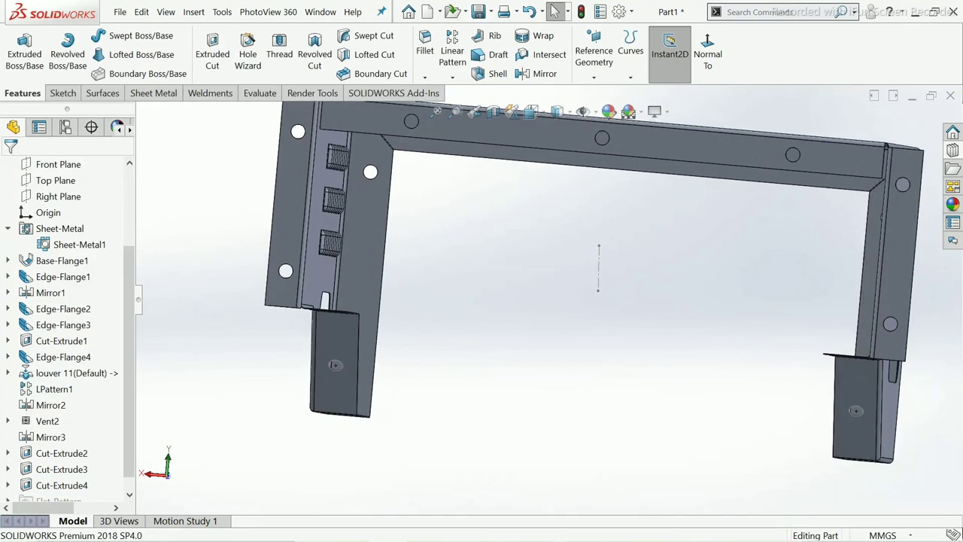
click(599, 267)
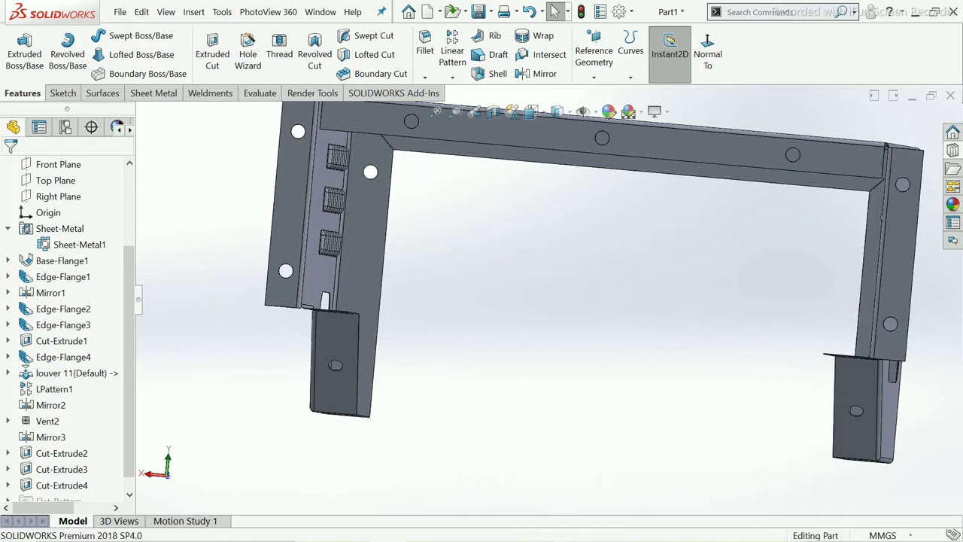
key(ctrl+7)
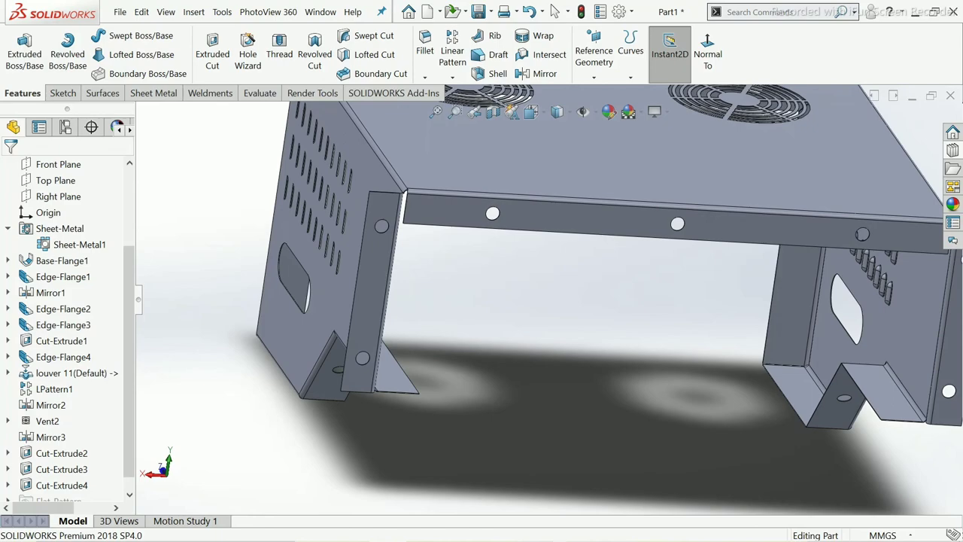
middle_drag(549, 301, 550, 301)
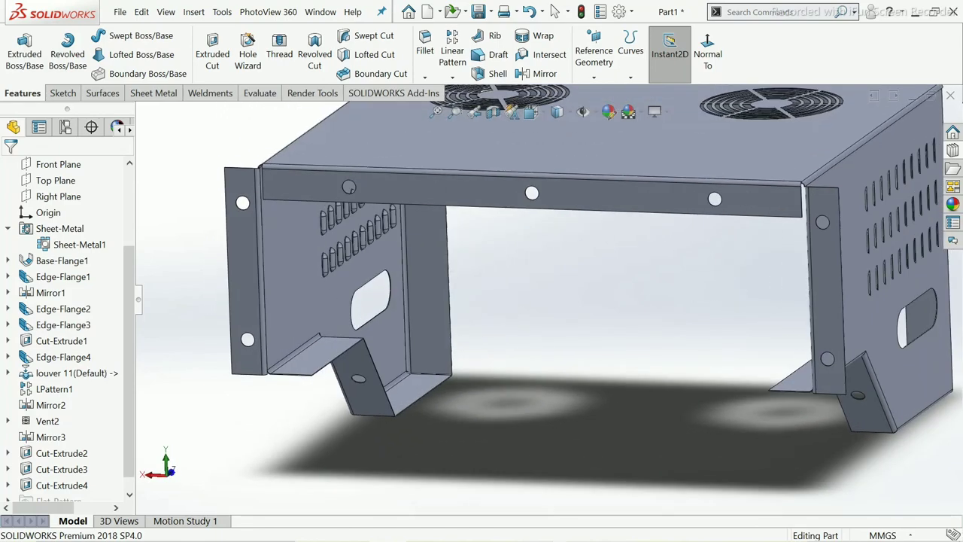
key(ctrl+7)
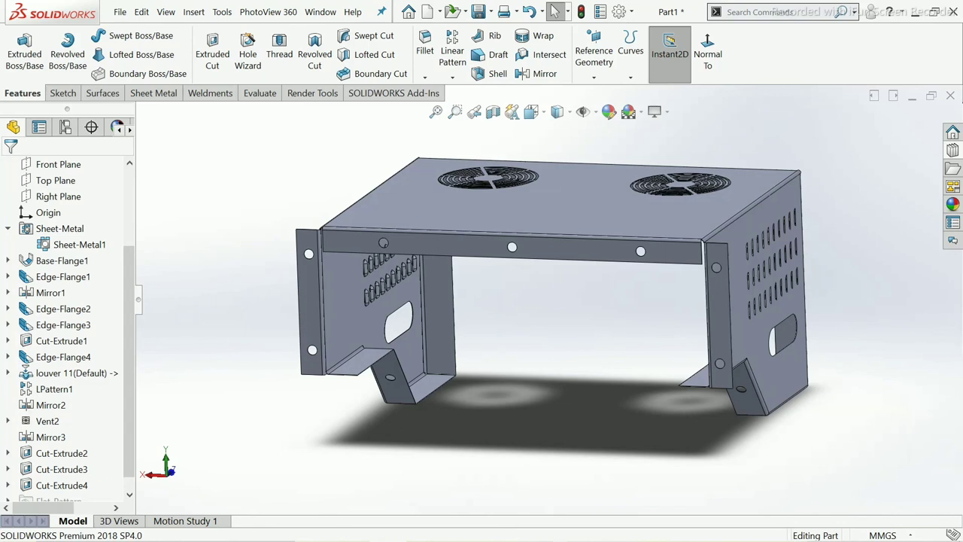
scroll(60, 309, up, 3)
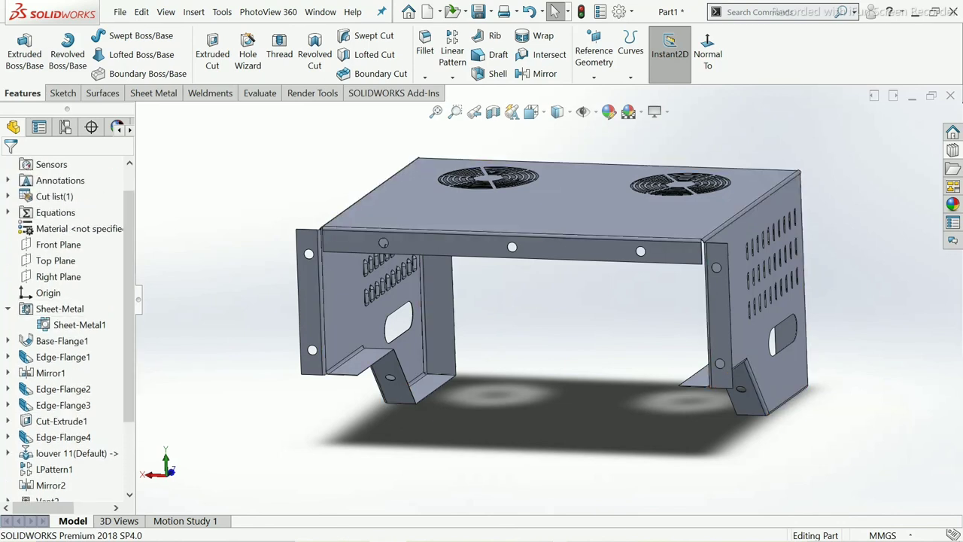
click(7, 309)
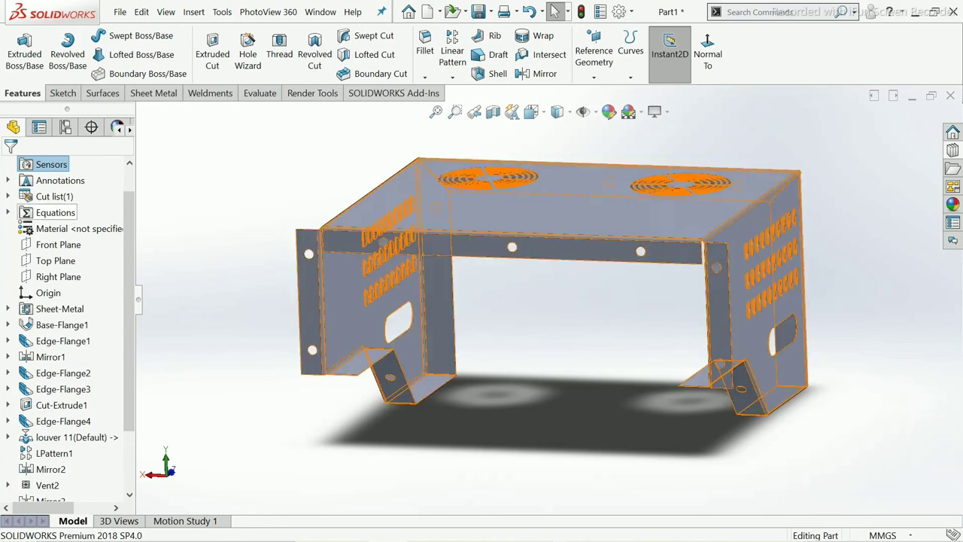
scroll(67, 324, up, 1)
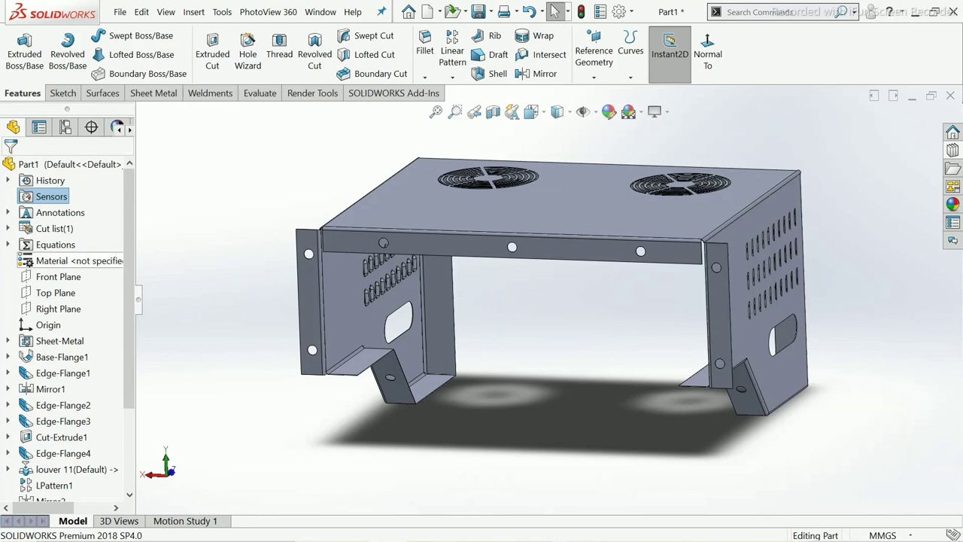
Try ABS PC and Nickel as the part material, then settle on PBT General Purpose.
right_click(94, 260)
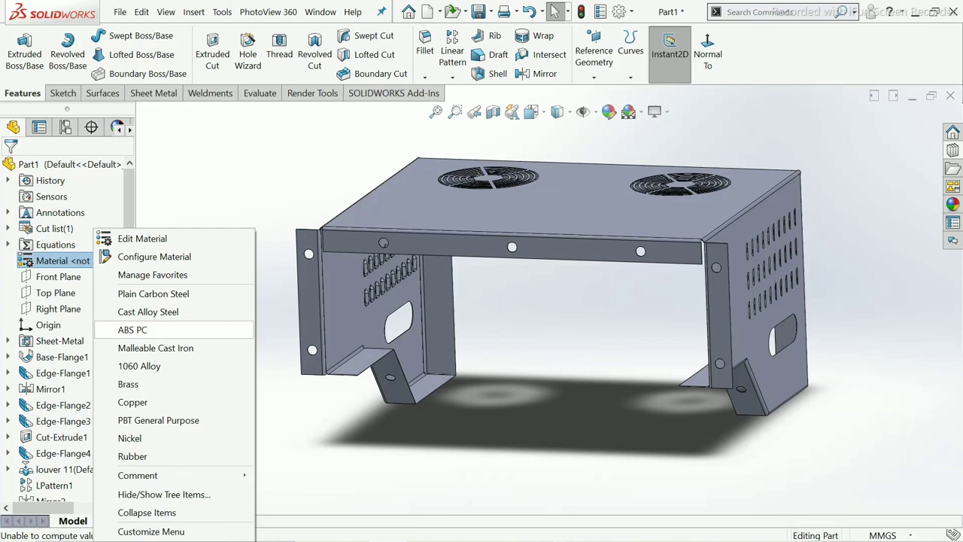
click(133, 330)
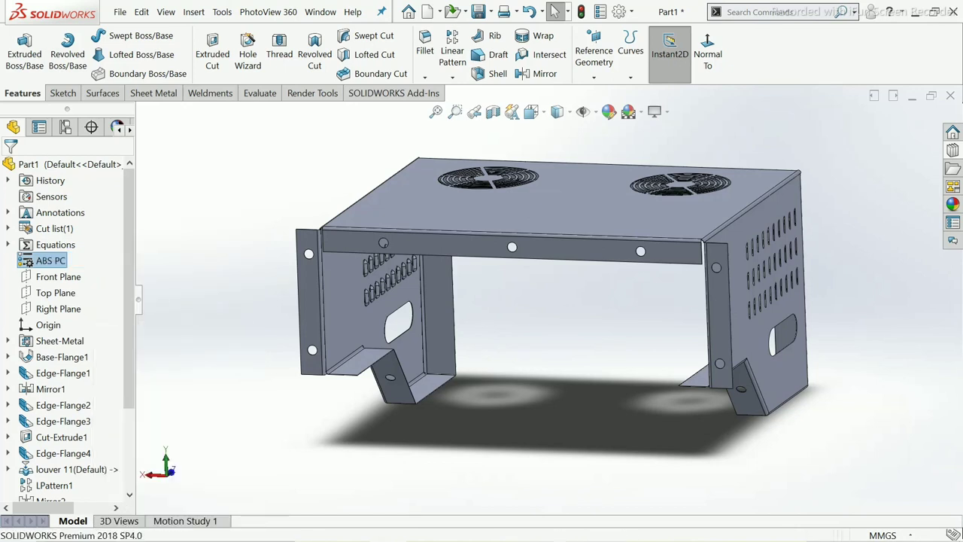
right_click(52, 260)
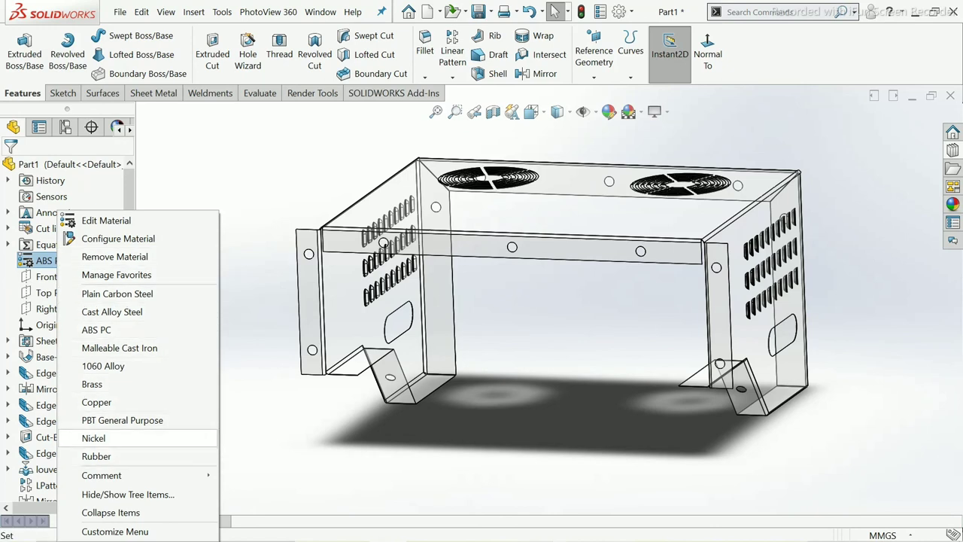
click(93, 438)
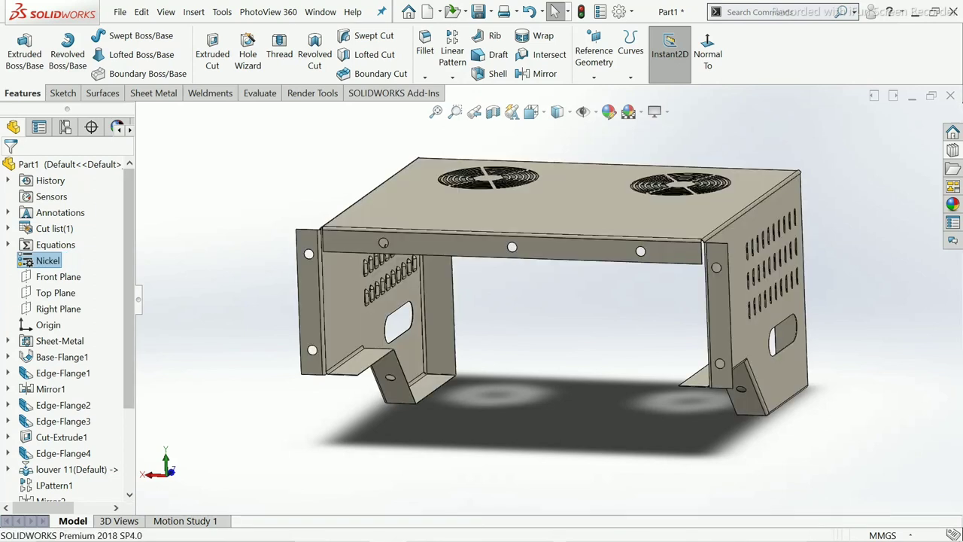
right_click(48, 260)
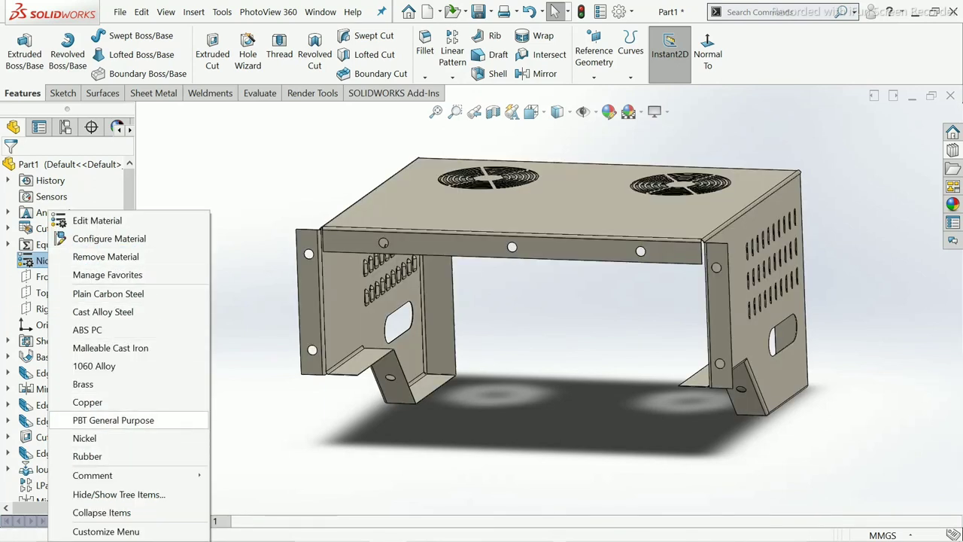
click(112, 420)
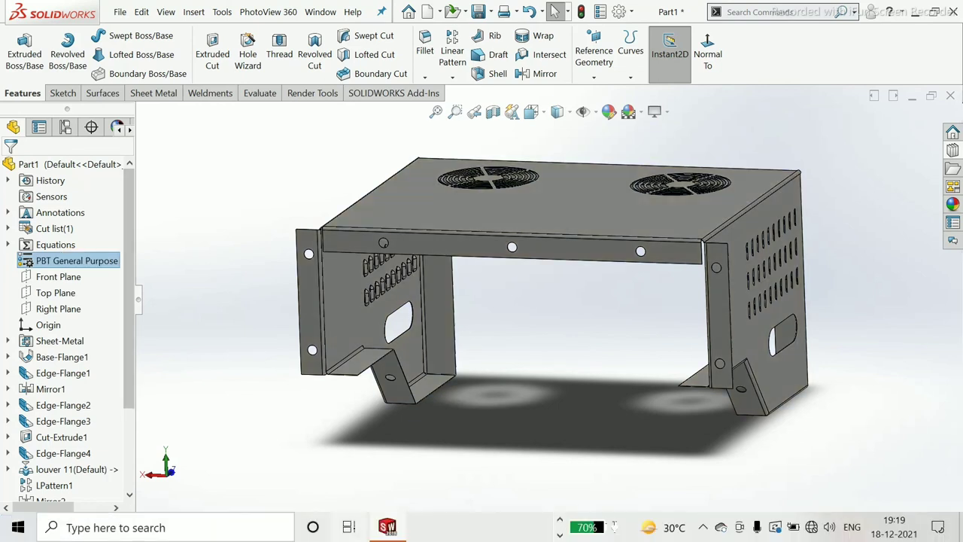
right_click(75, 260)
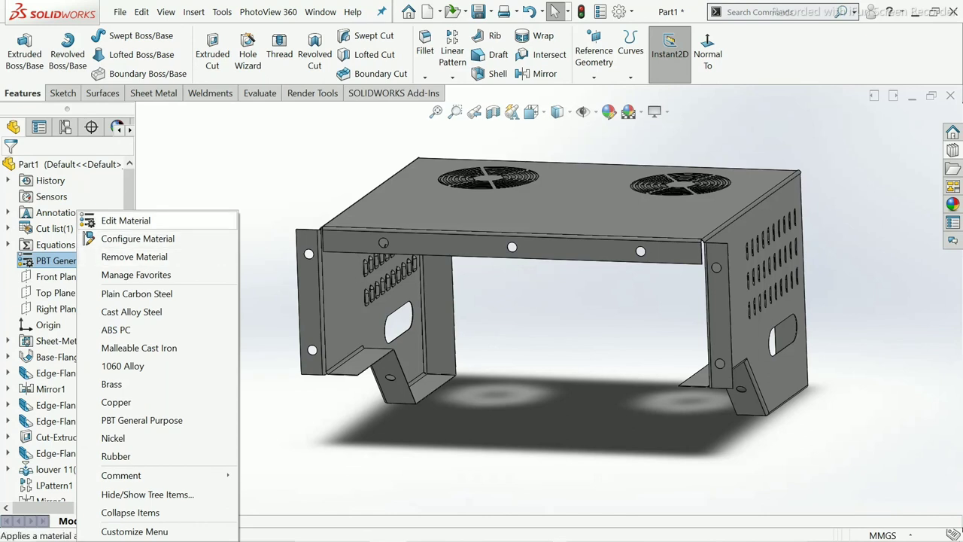
Open the material editor and browse the library, previewing Nickel under Other Metals.
click(126, 221)
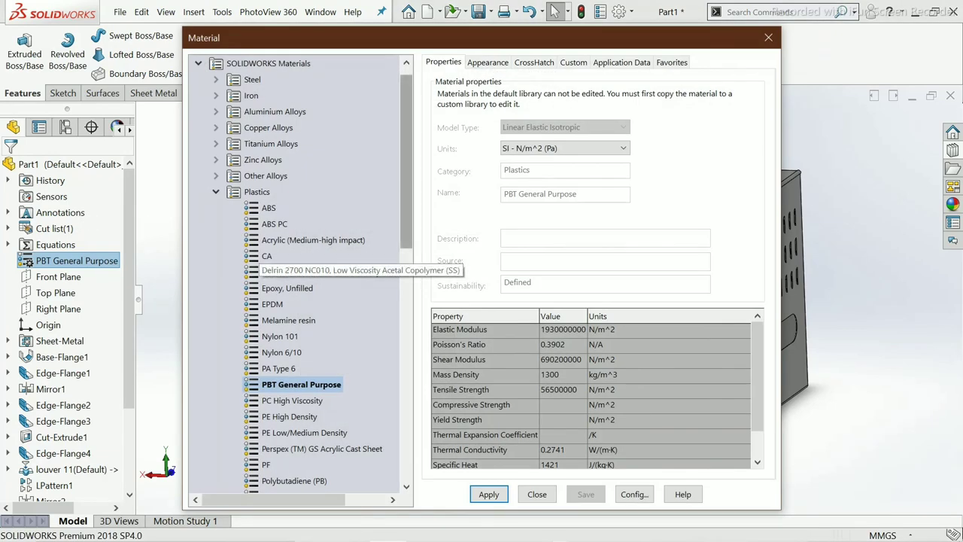
scroll(301, 270, down, 3)
scroll(301, 271, down, 2)
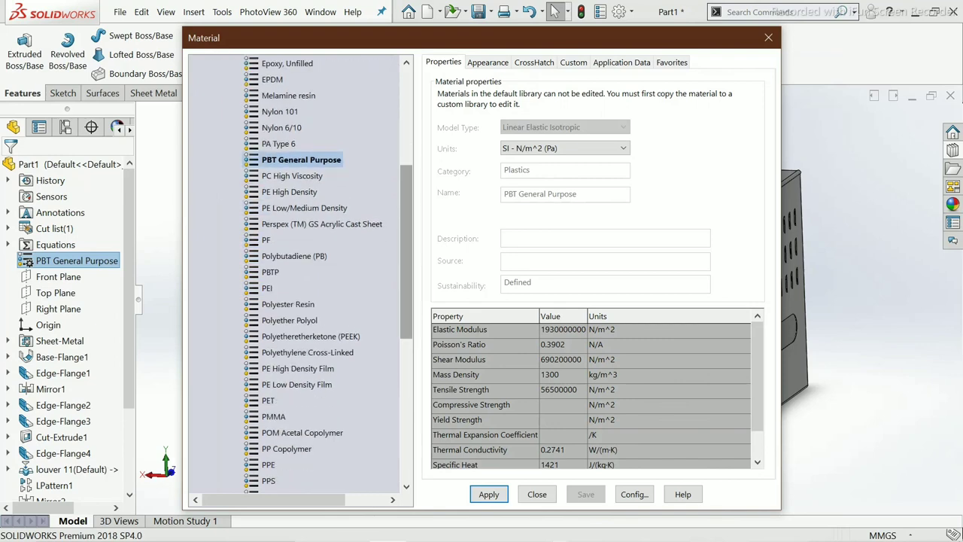
scroll(301, 271, down, 3)
scroll(301, 271, down, 5)
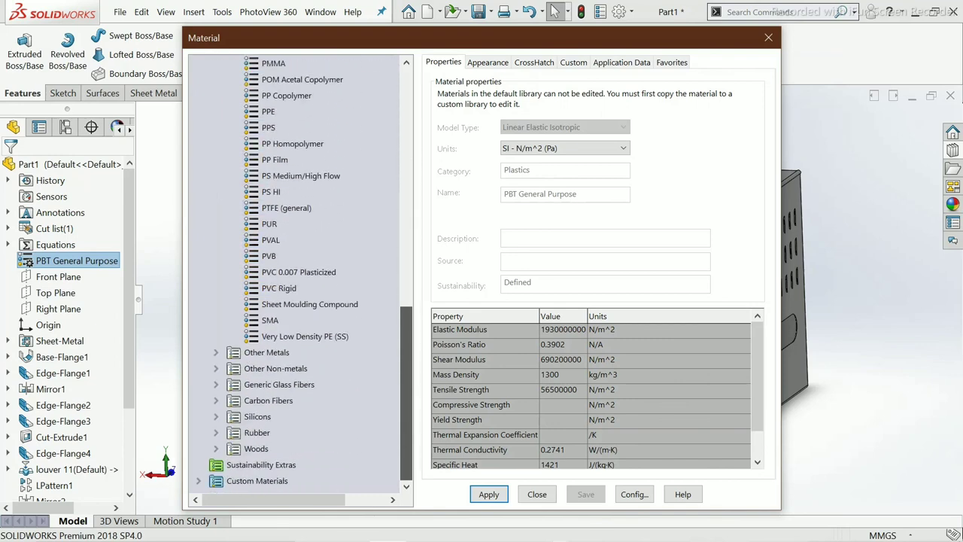
scroll(301, 271, up, 6)
scroll(301, 271, up, 3)
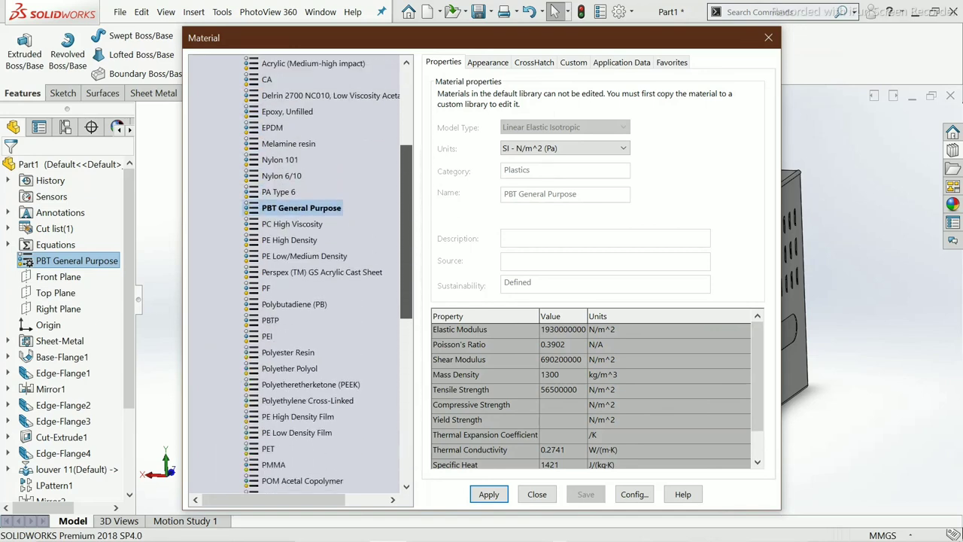
scroll(301, 271, up, 2)
scroll(301, 271, down, 3)
scroll(301, 271, down, 3)
scroll(301, 271, down, 1)
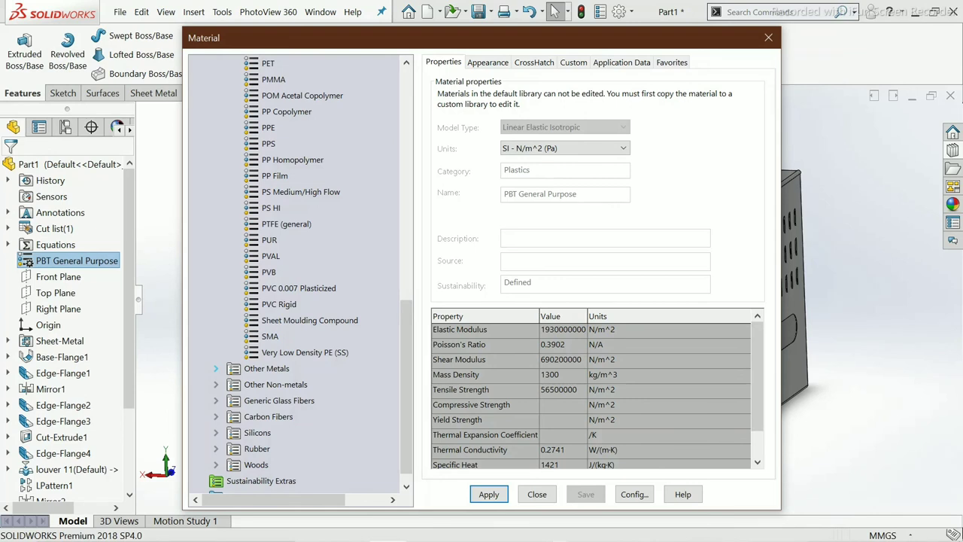
click(216, 368)
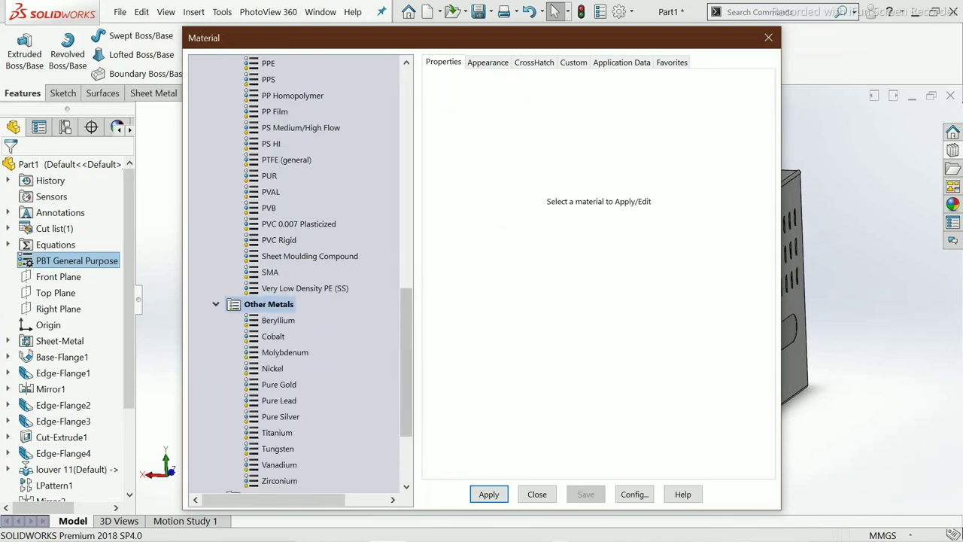
scroll(301, 301, down, 3)
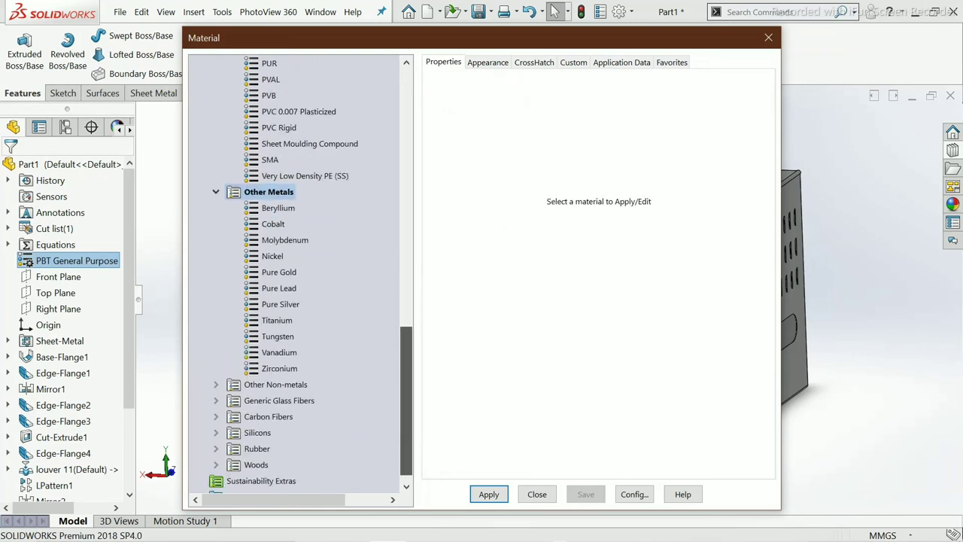
scroll(301, 302, up, 2)
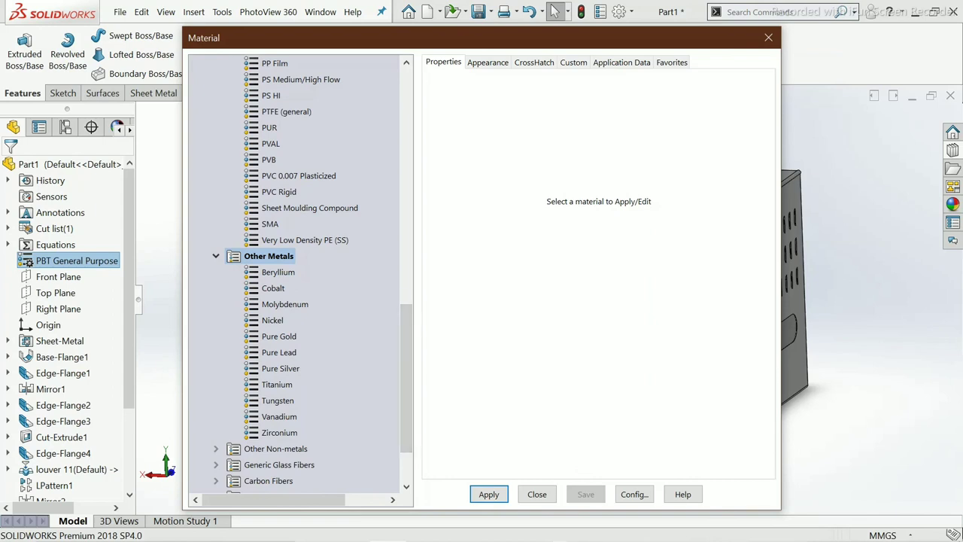
click(273, 321)
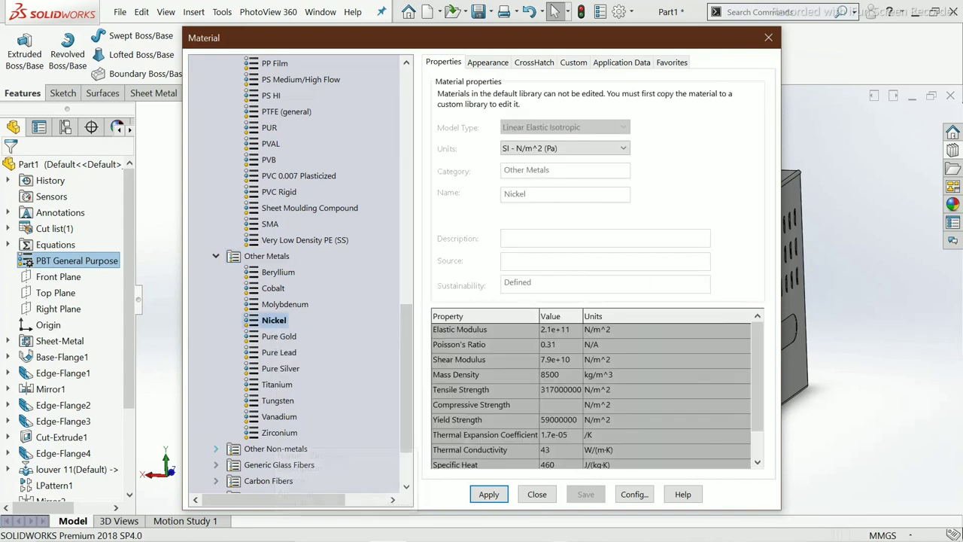
Apply Glass, Rubber, then Polyurethane Foam Flexible from Other Non-metals to the part.
double_click(276, 448)
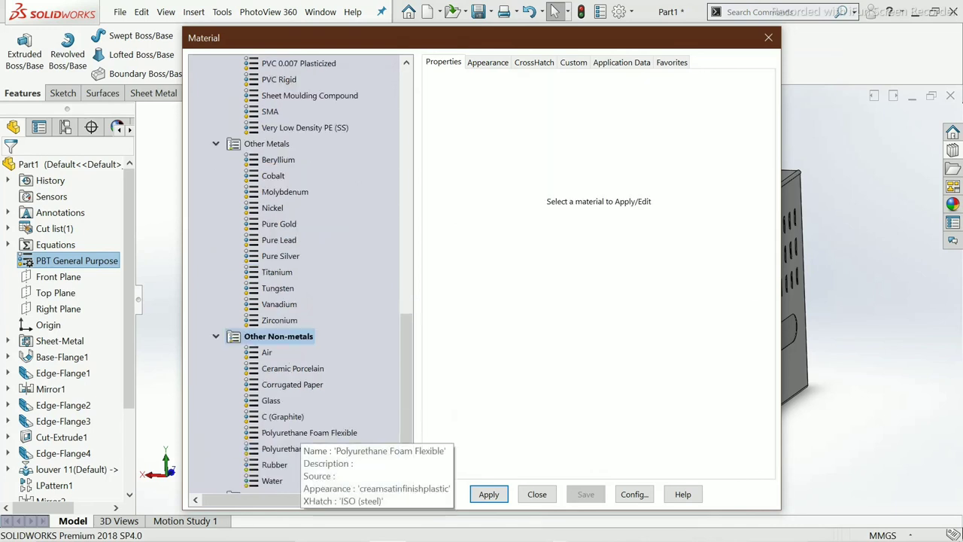
click(271, 400)
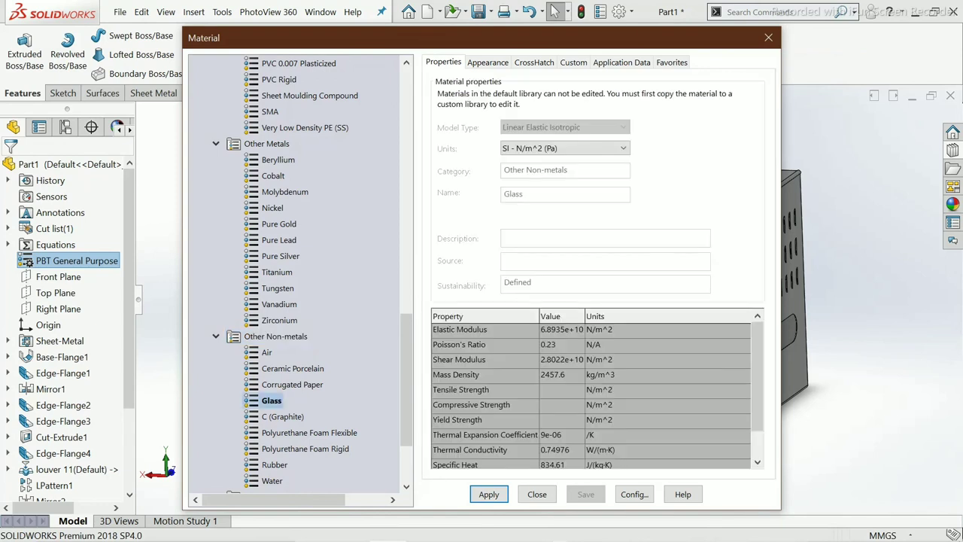
click(489, 493)
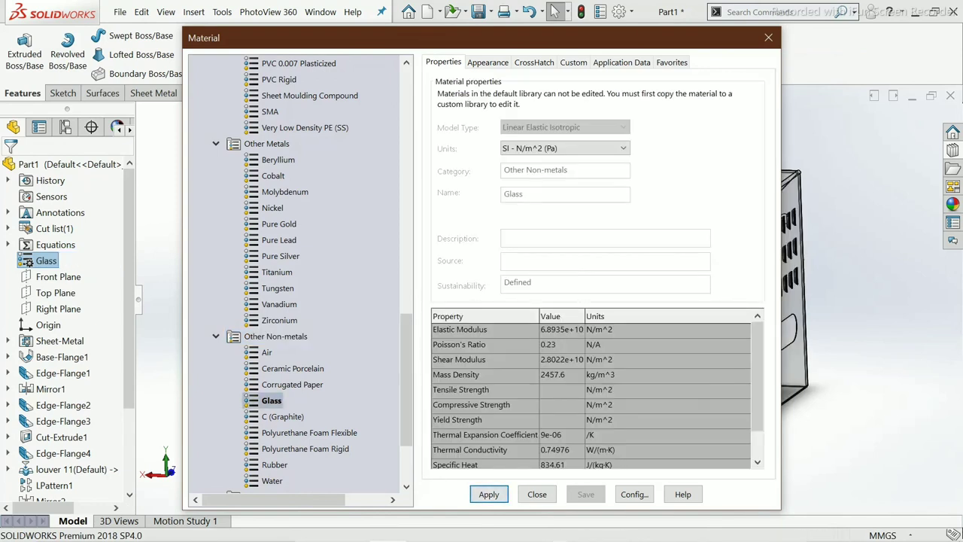
click(296, 368)
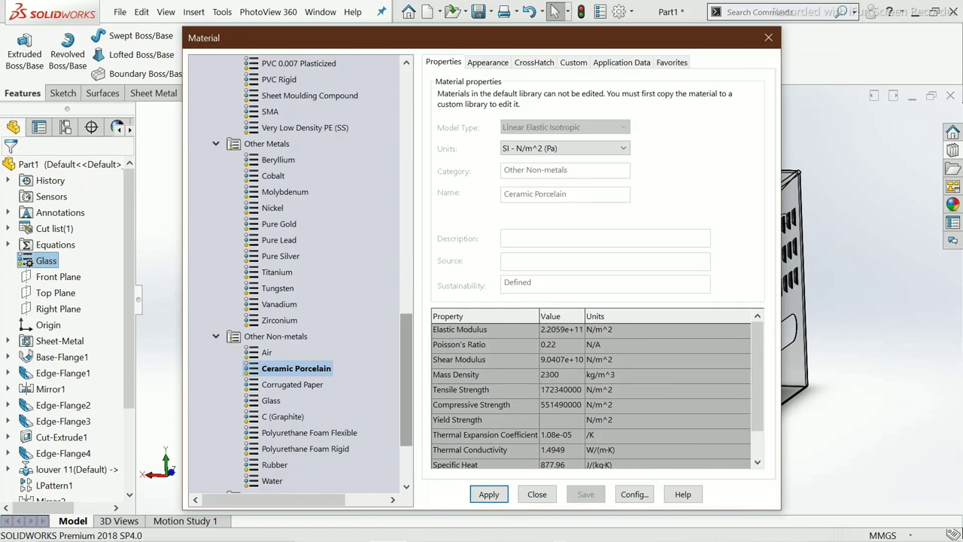
drag(406, 376, 407, 410)
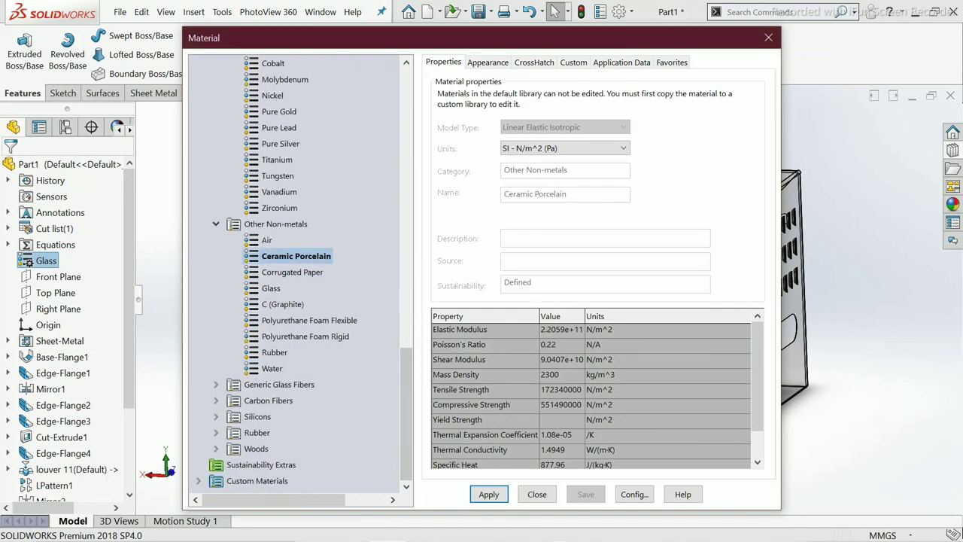
click(276, 352)
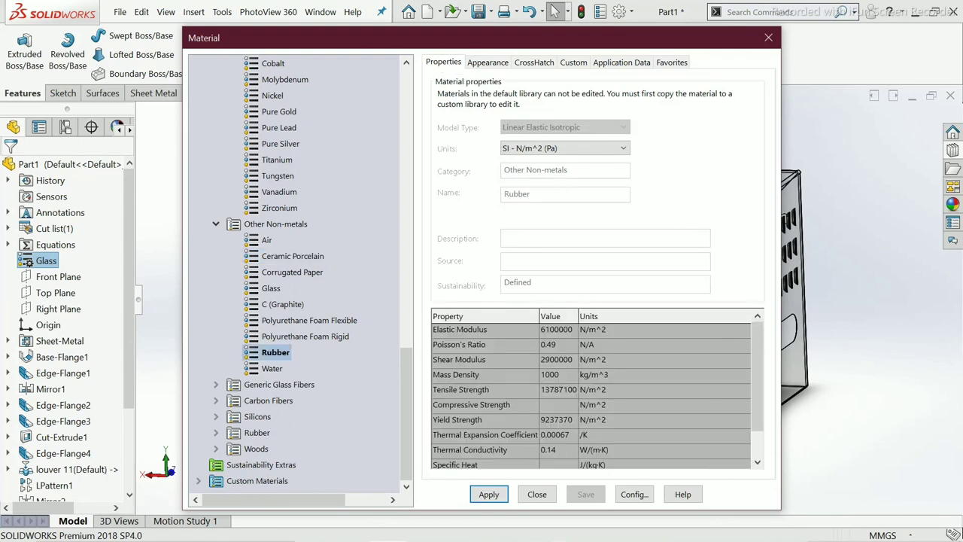
click(488, 493)
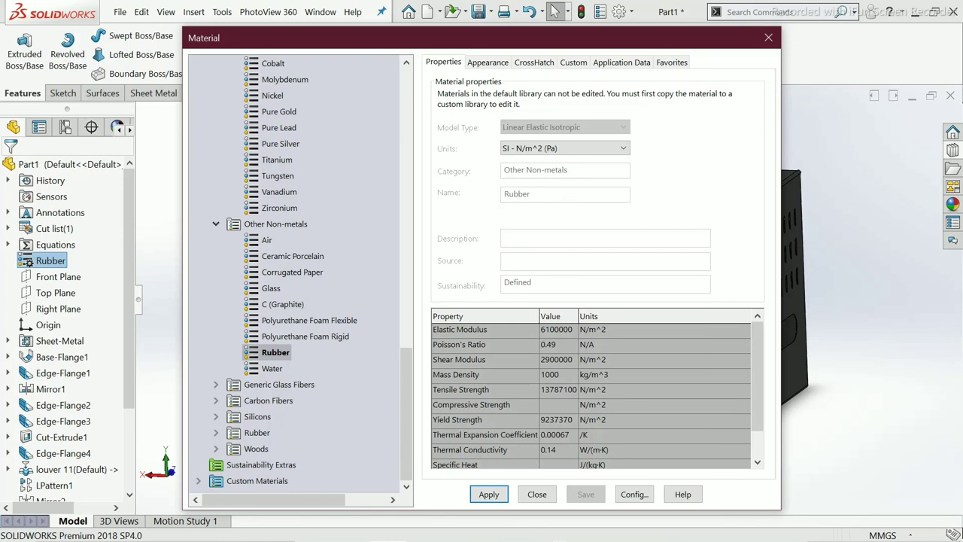
click(315, 320)
click(489, 494)
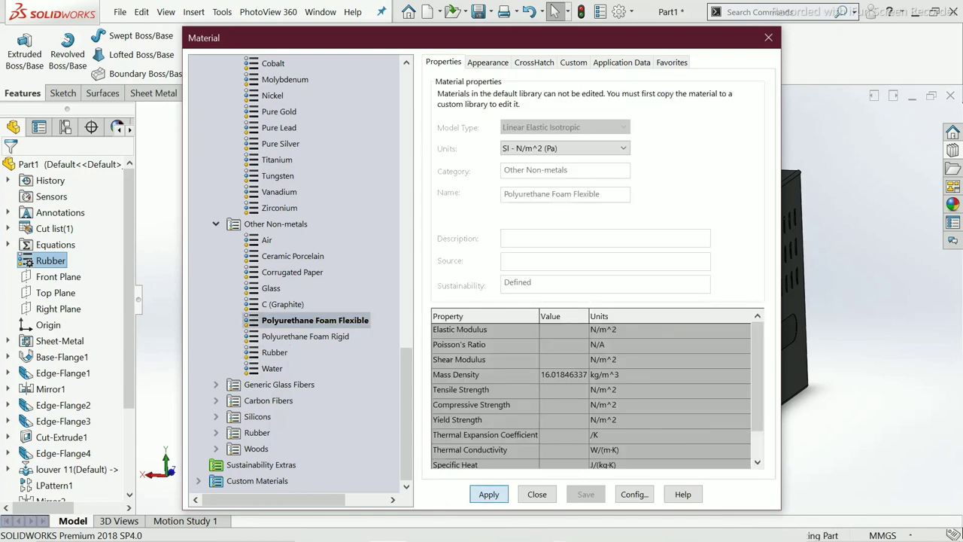
Apply PUR, then PVAL as the final material, and close the material settings.
scroll(301, 275, up, 1)
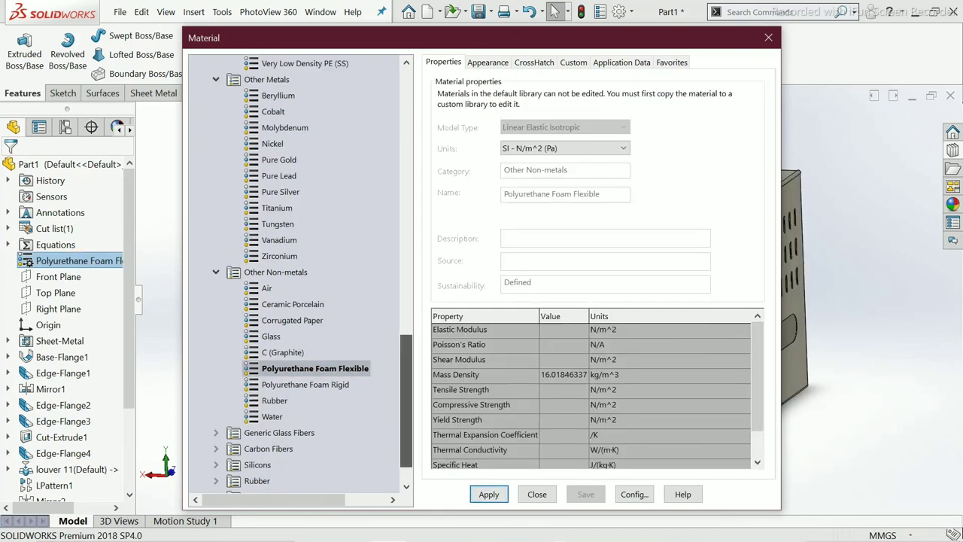
scroll(301, 274, up, 3)
scroll(301, 274, up, 2)
scroll(302, 275, up, 1)
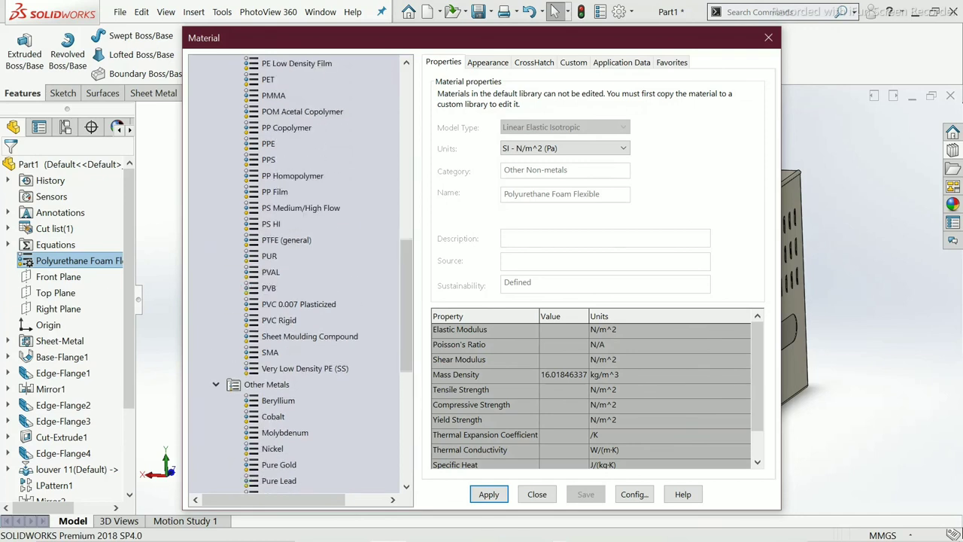
click(270, 256)
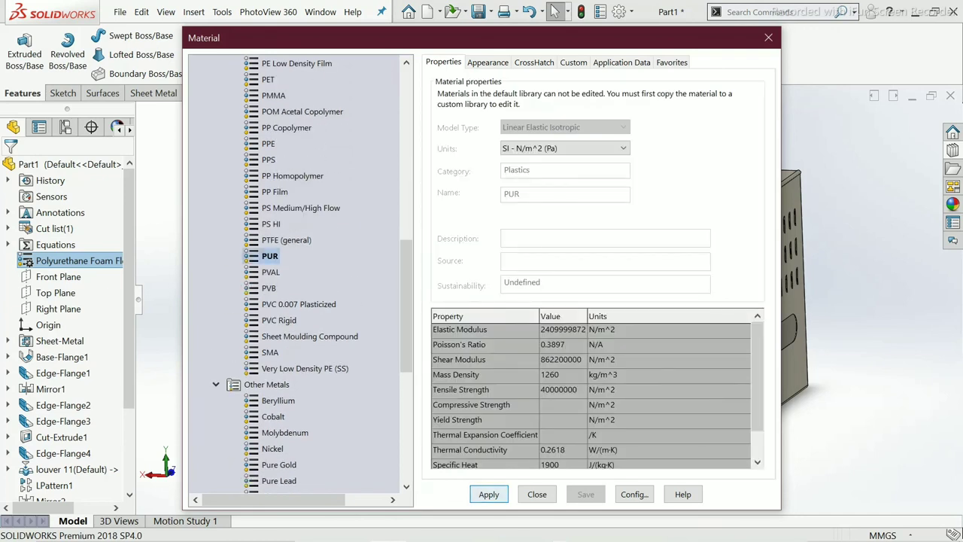
click(489, 494)
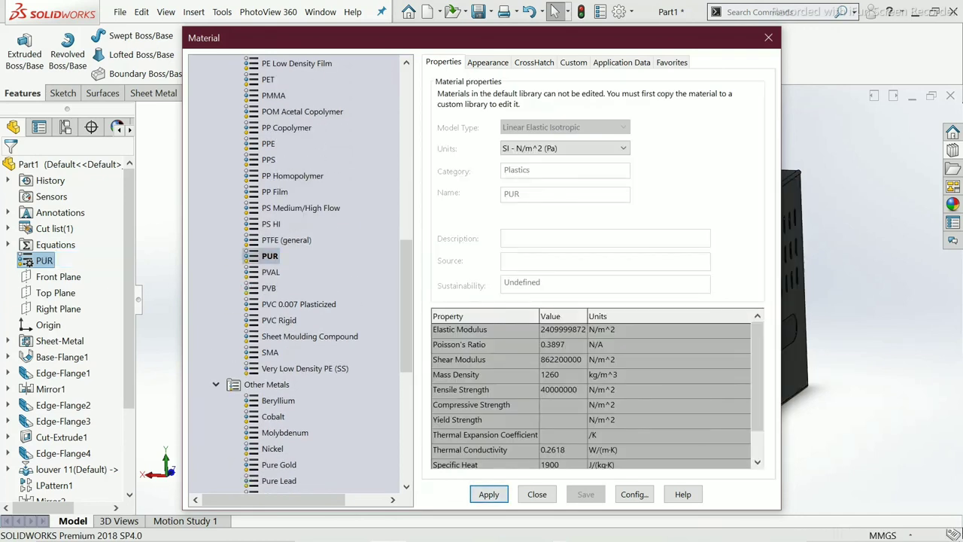
click(271, 271)
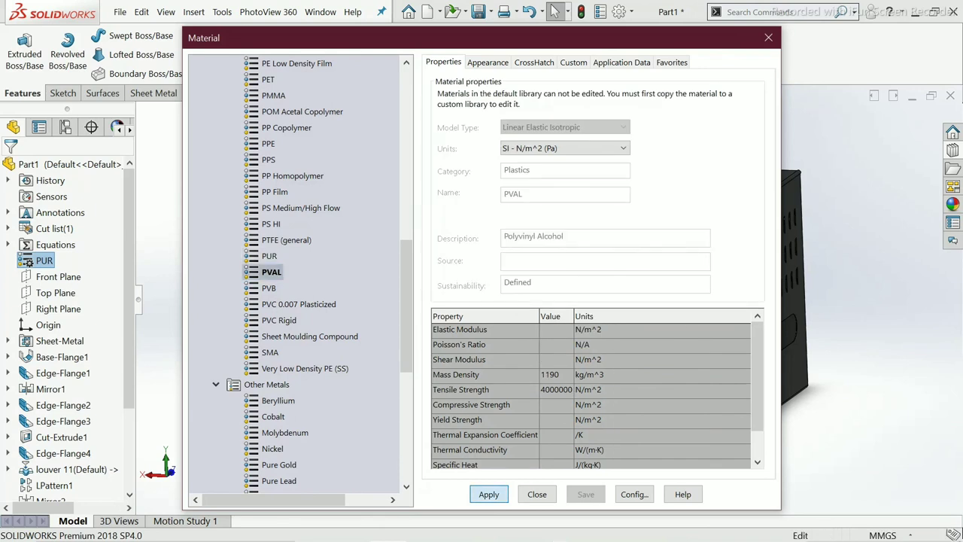
click(488, 494)
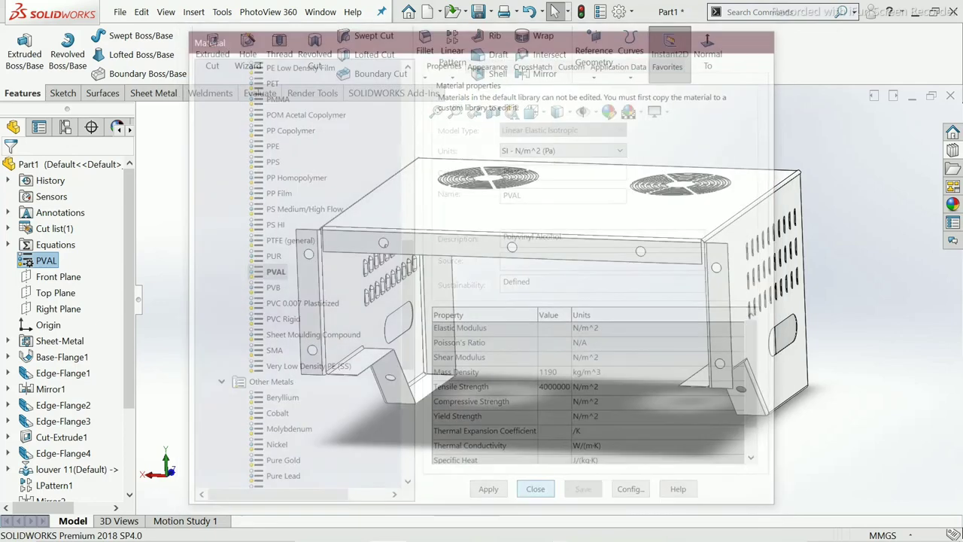
click(537, 494)
Apply the Rooftop scene and orbit the PVAL enclosure to view it from several angles.
middle_drag(572, 301, 670, 278)
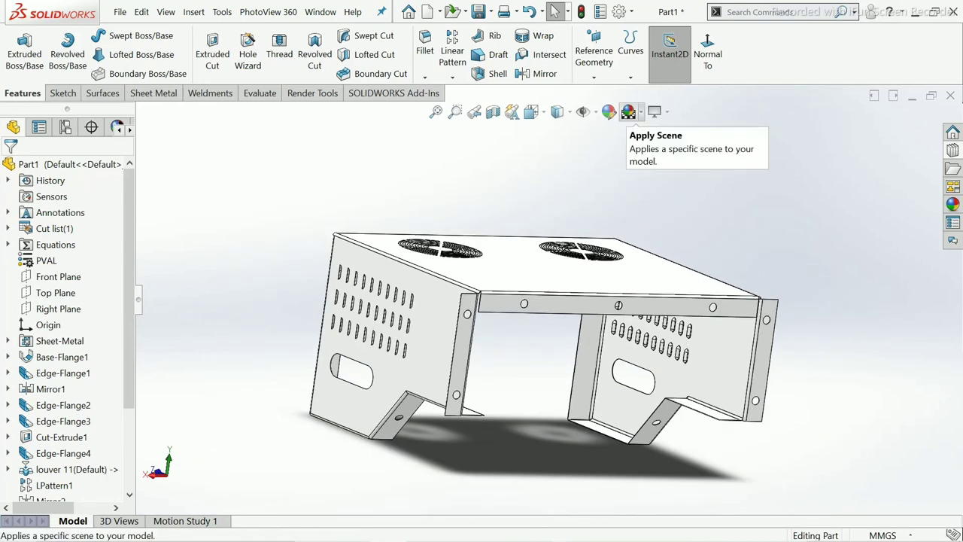
click(629, 113)
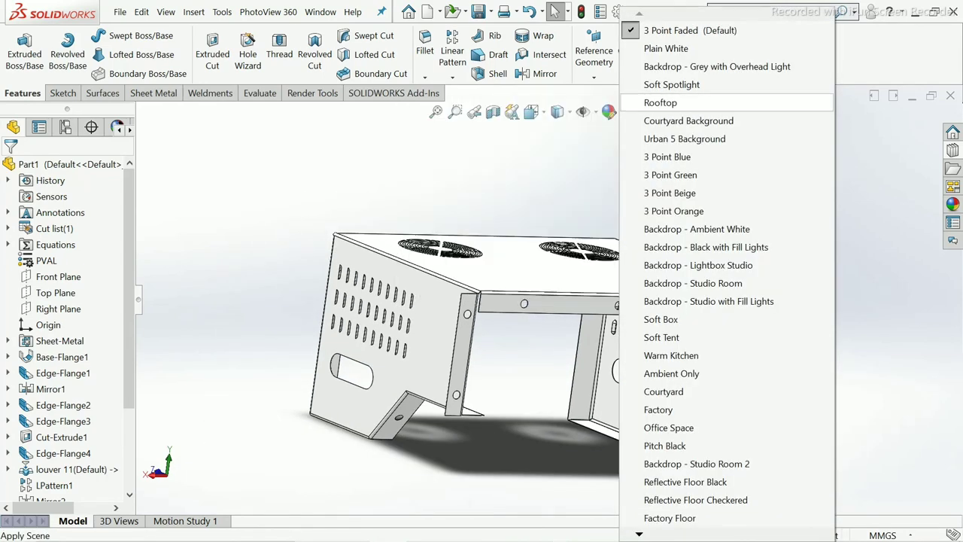
click(661, 102)
middle_drag(576, 338, 625, 324)
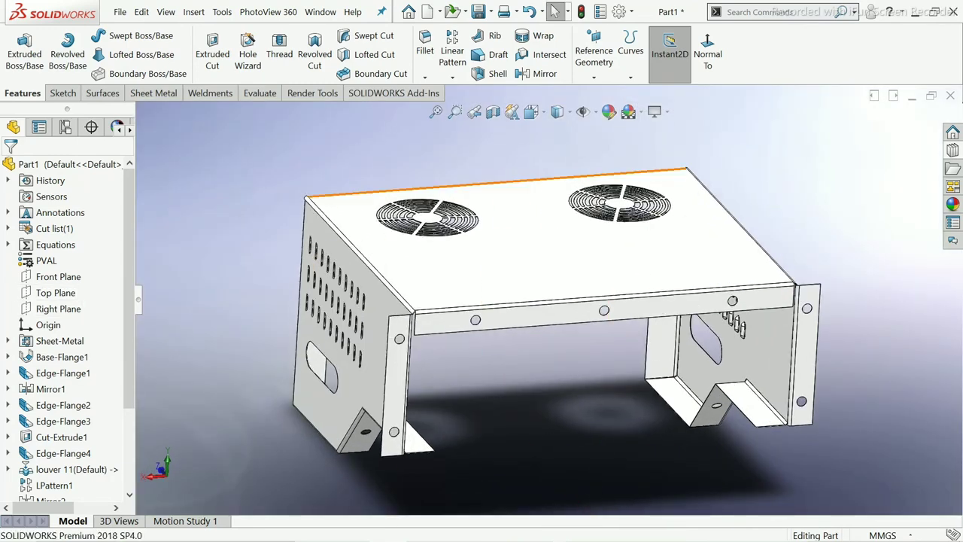
middle_drag(606, 201, 422, 189)
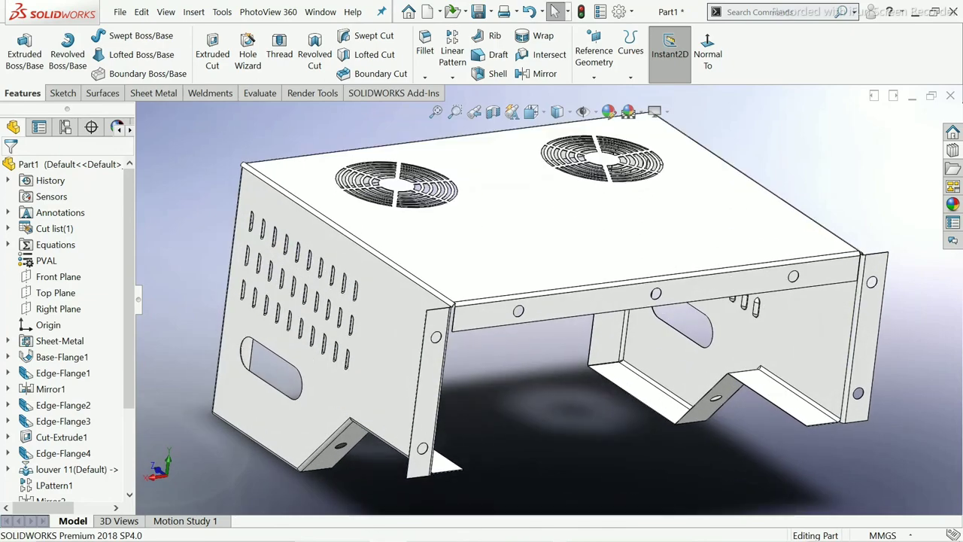
mouse_move(527, 301)
middle_down()
mouse_move(572, 293)
mouse_move(531, 318)
middle_up()
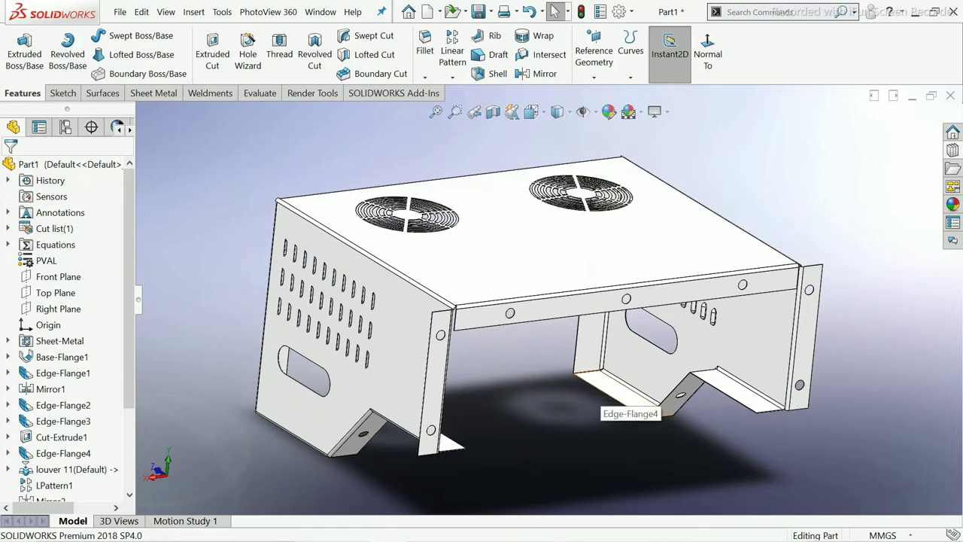
mouse_move(602, 403)
middle_down()
mouse_move(617, 354)
mouse_move(602, 452)
mouse_move(597, 436)
middle_up()
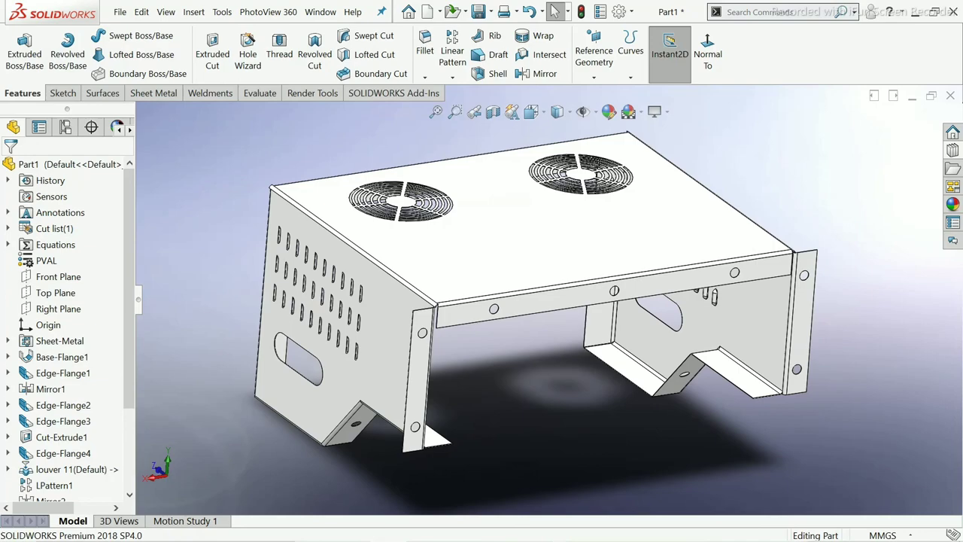